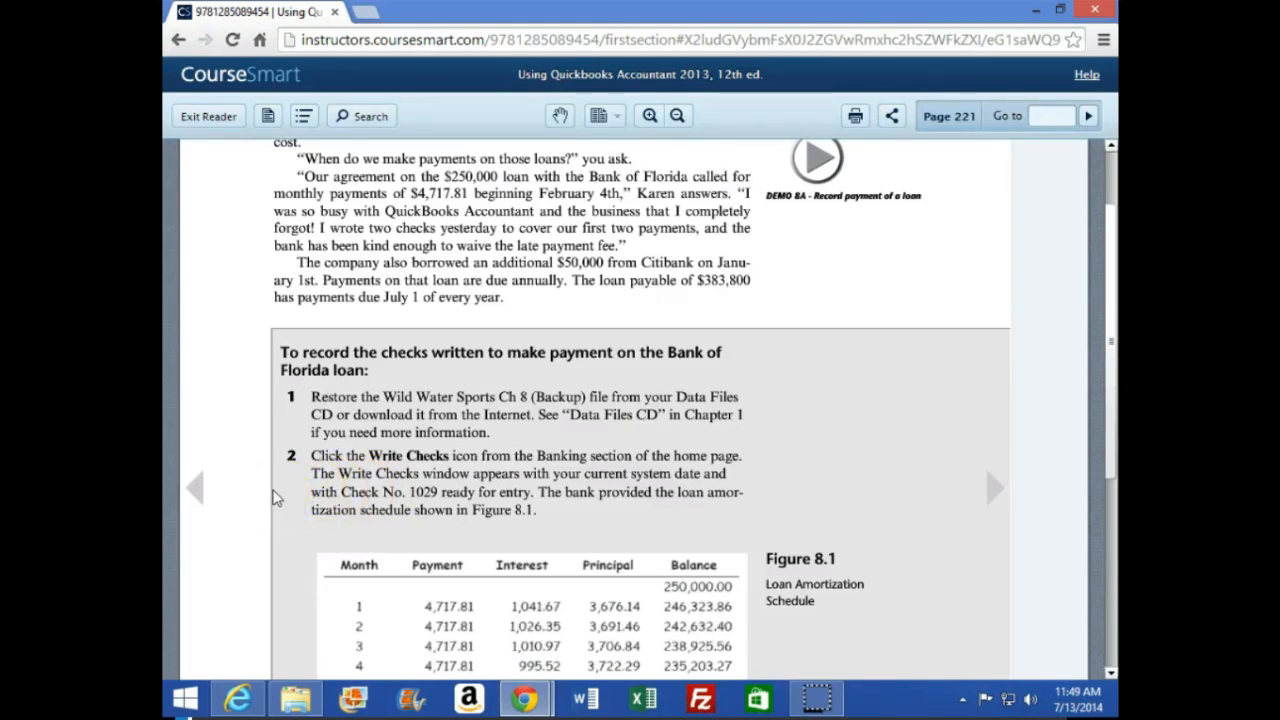
# Step: Switch to the AC1320 course page in Chrome and download Wild Water Sports Ch 8 (Backup).QBB from Week 3 Data Files (2013 edition)
pyautogui.moveTo(546, 706)
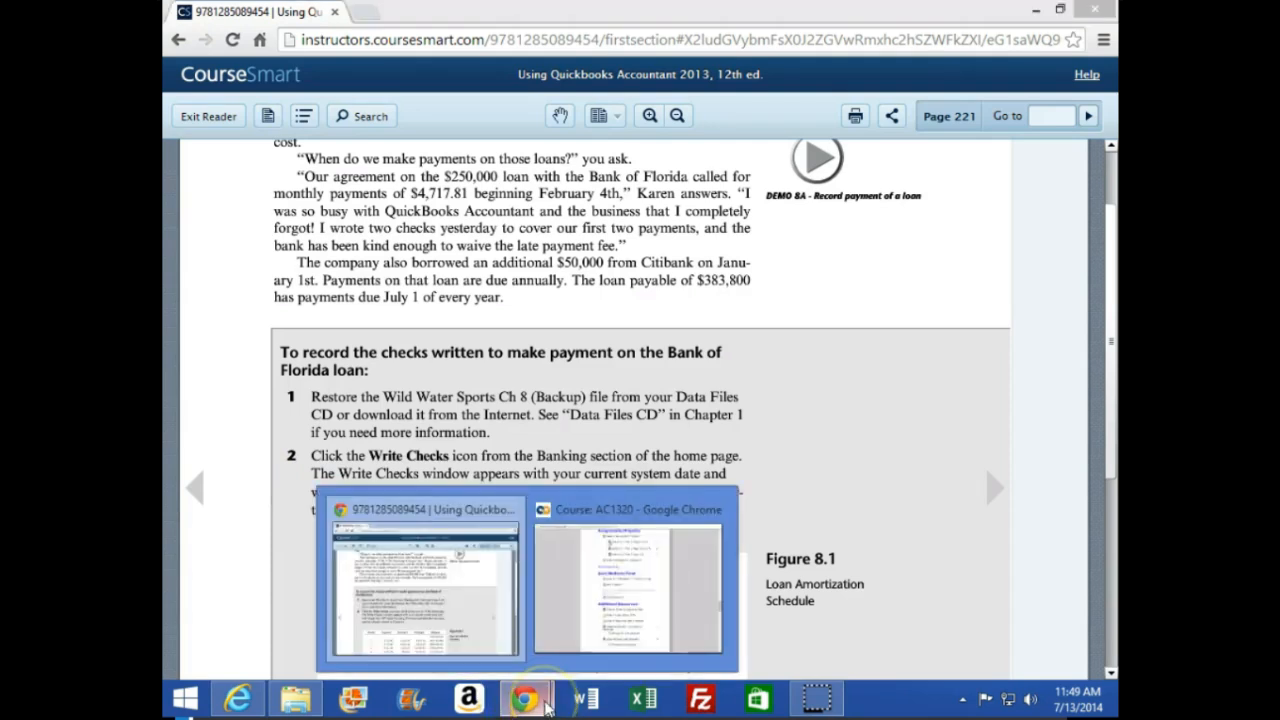
pyautogui.click(548, 512)
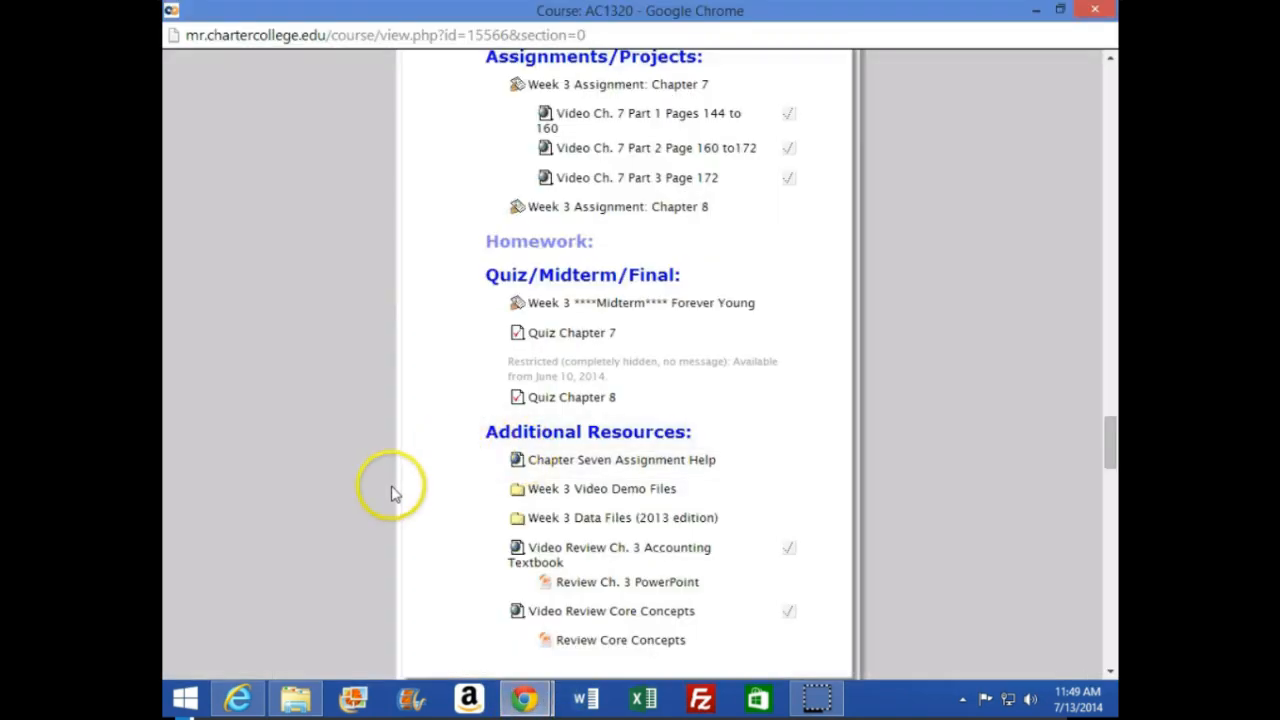
pyautogui.scroll(-1, 392, 493)
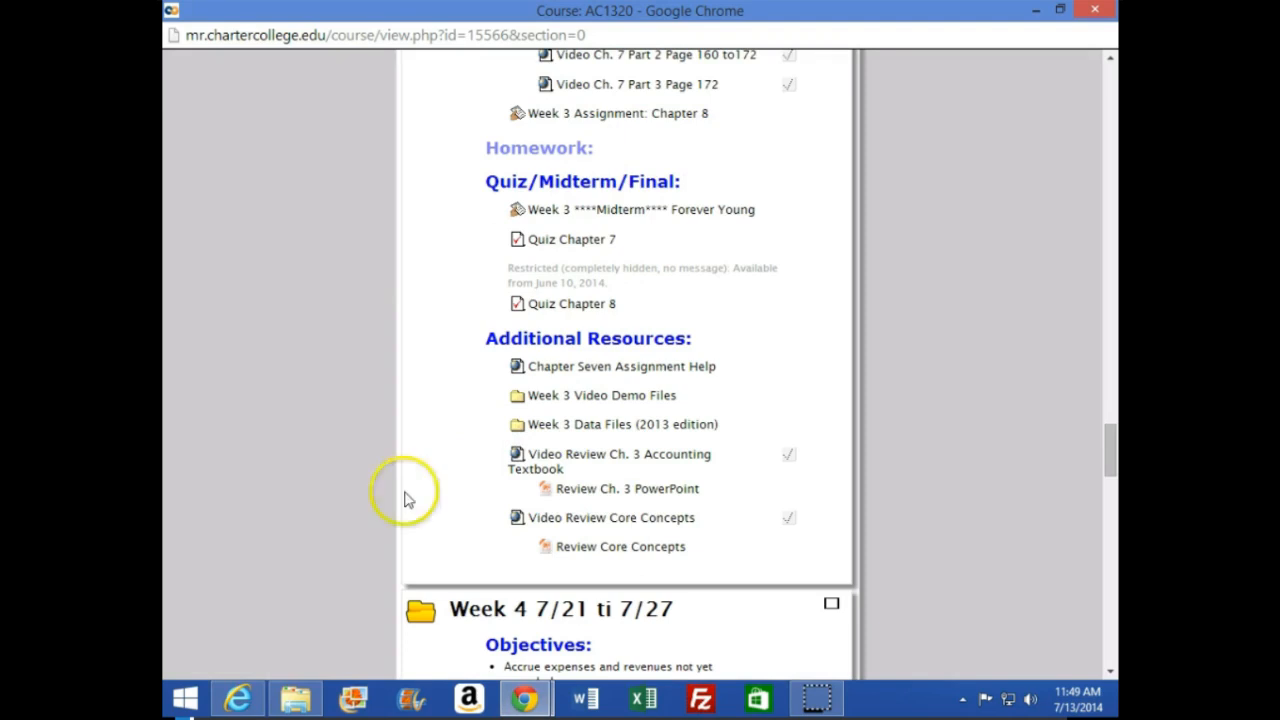
pyautogui.click(582, 433)
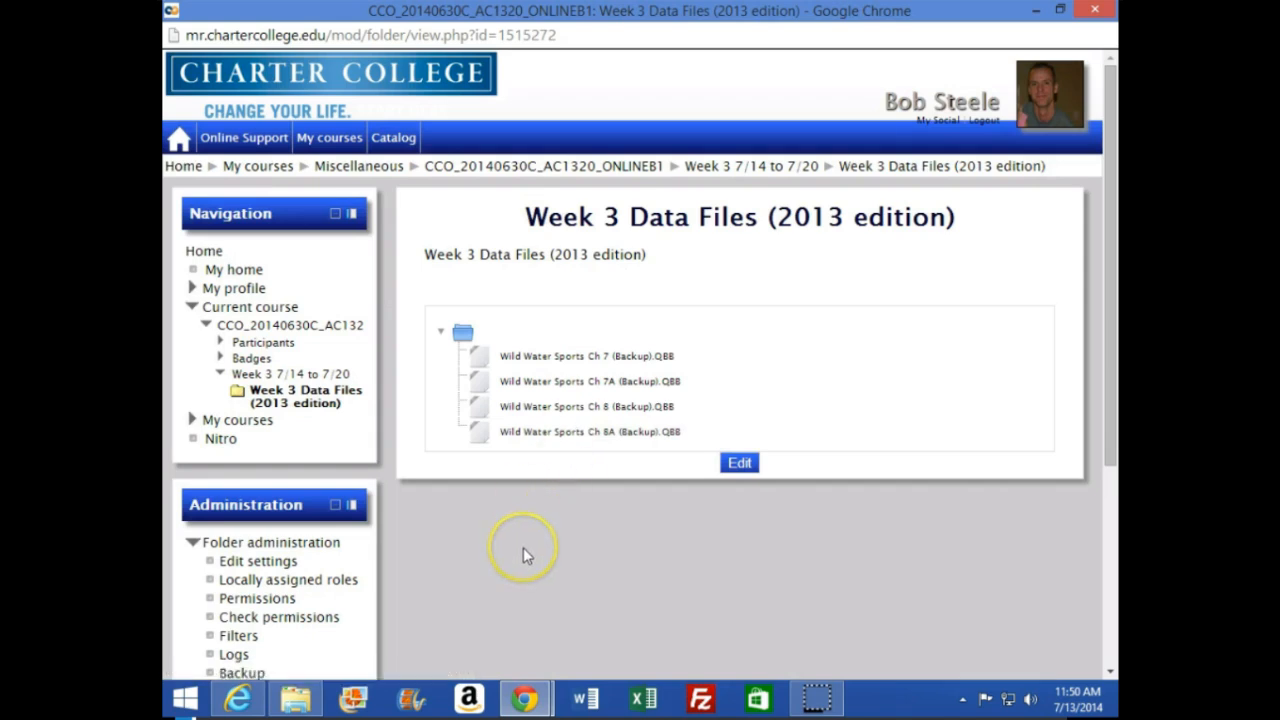
pyautogui.click(527, 417)
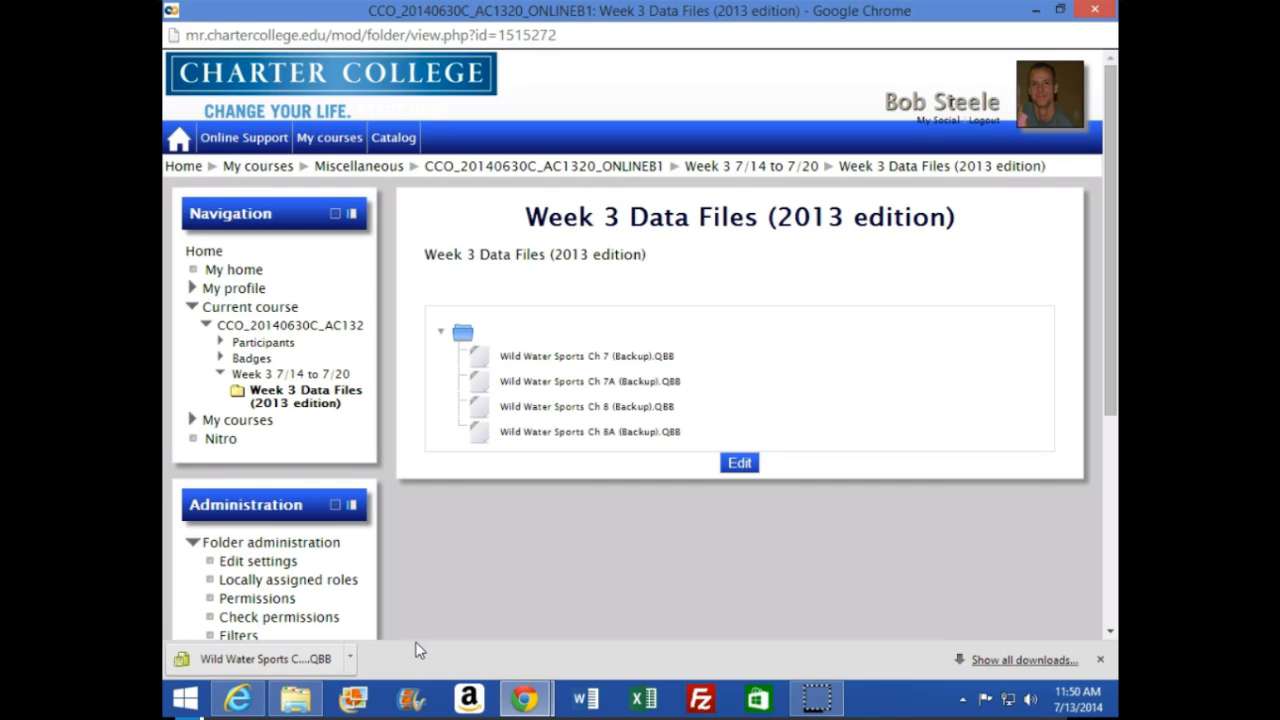
# Step: Try to open the downloaded Ch 8 backup file directly from the browser
pyautogui.click(312, 660)
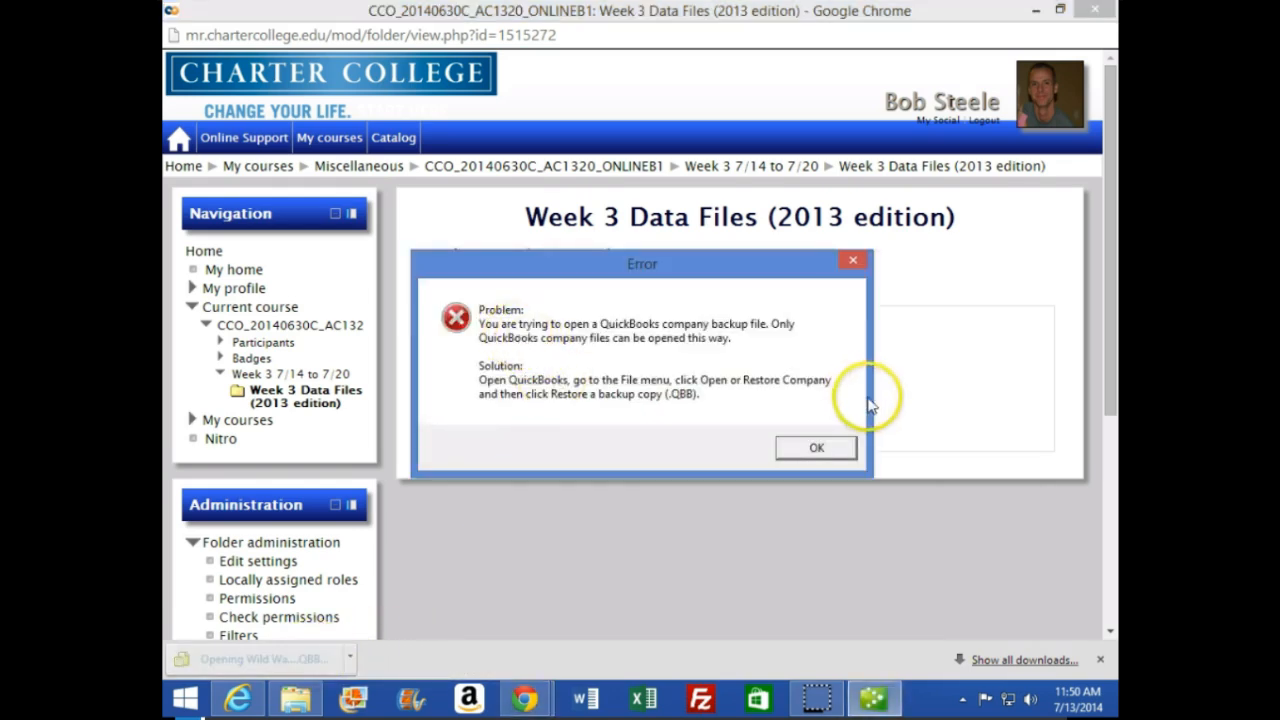
pyautogui.click(817, 448)
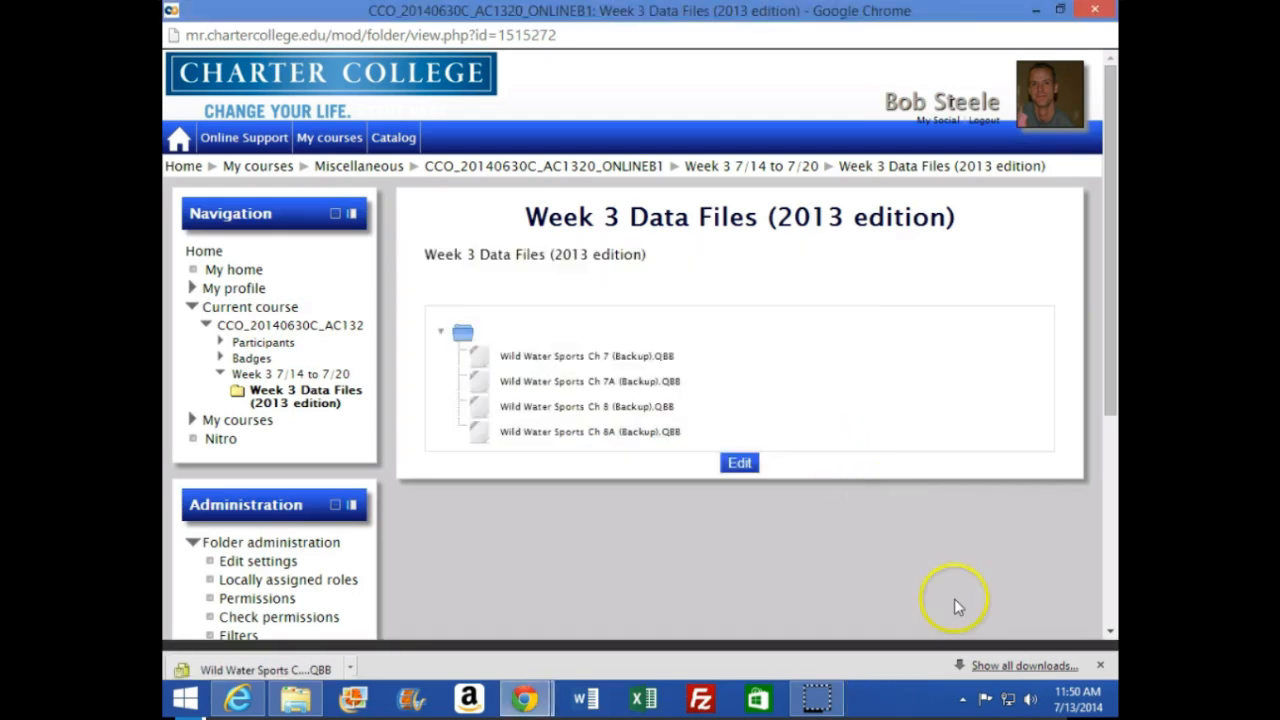
pyautogui.scroll(-3, 773, 600)
pyautogui.scroll(3, 774, 594)
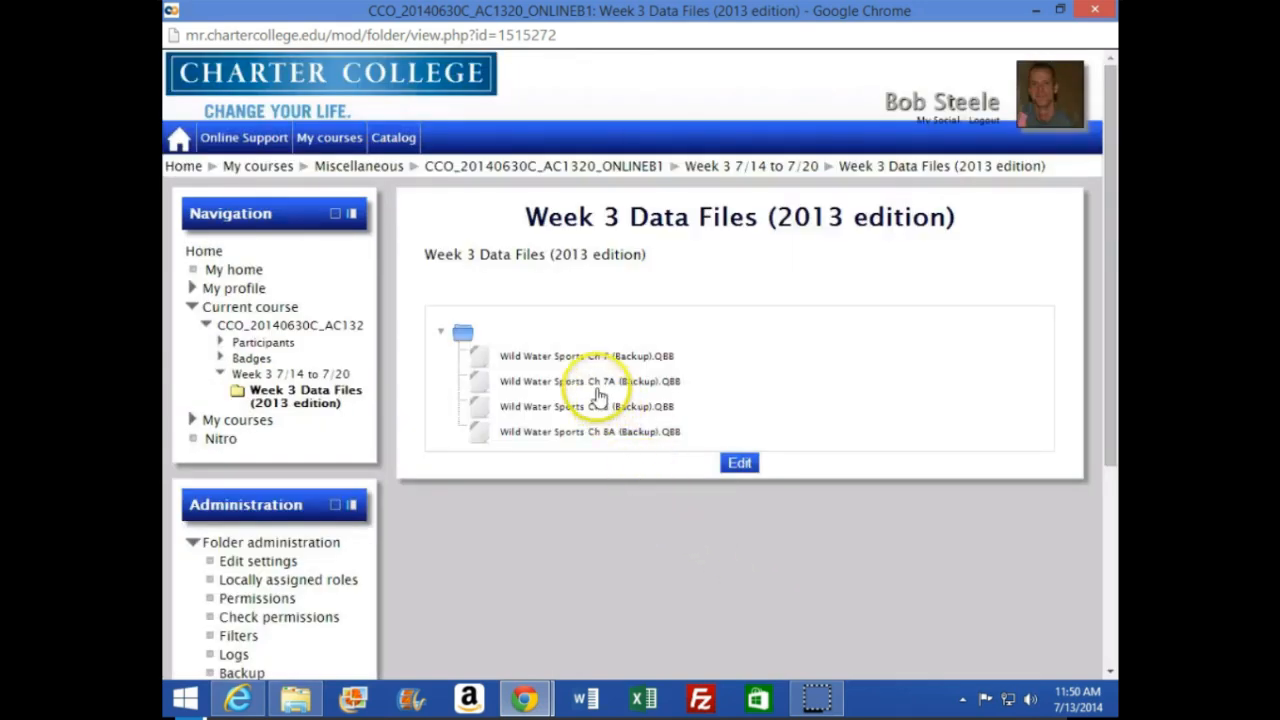
# Step: Download Wild Water Sports Ch 7 (Backup).QBB, show the full downloads list on half the screen and minimise the windows beside it
pyautogui.click(567, 360)
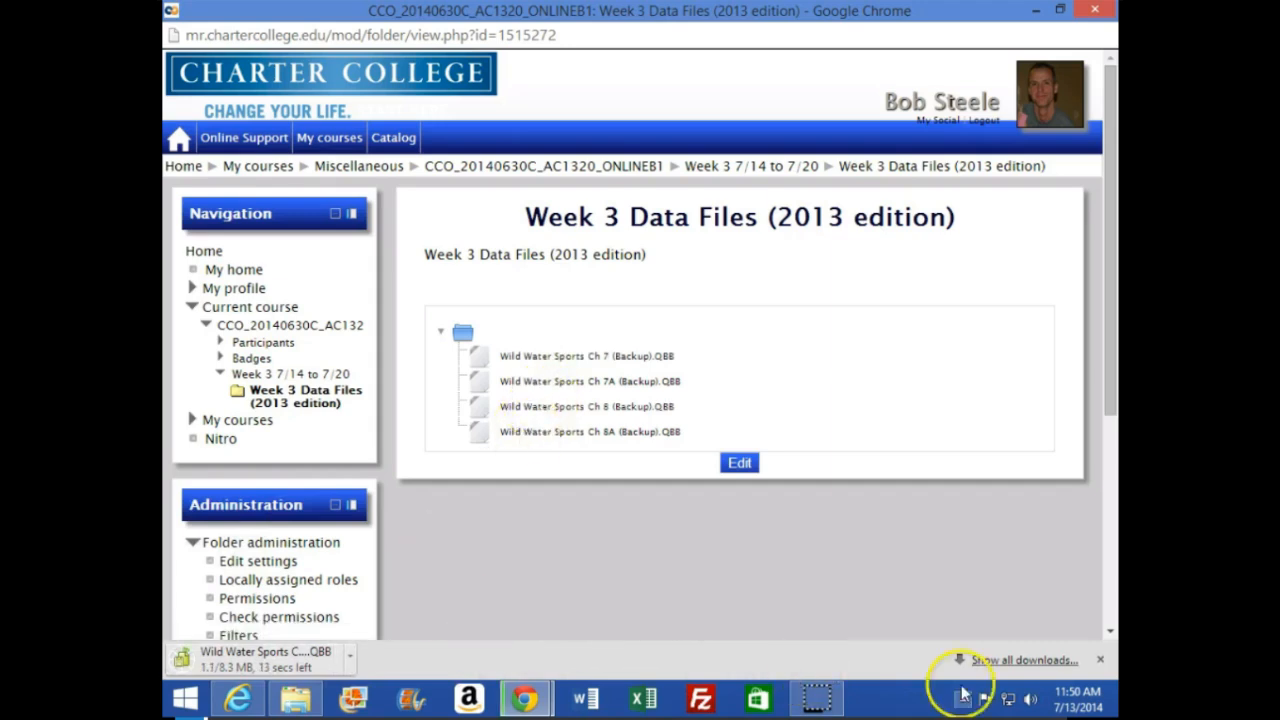
pyautogui.click(1020, 661)
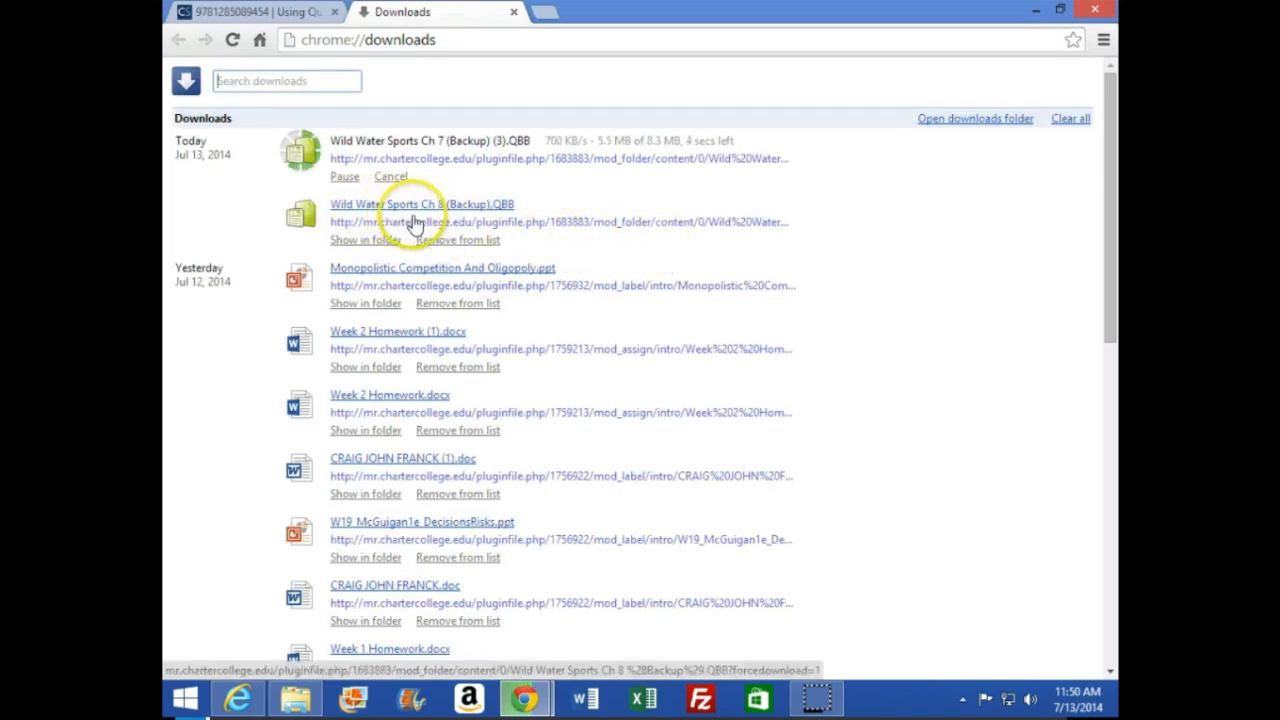
pyautogui.moveTo(872, 14); pyautogui.dragTo(165, 160)
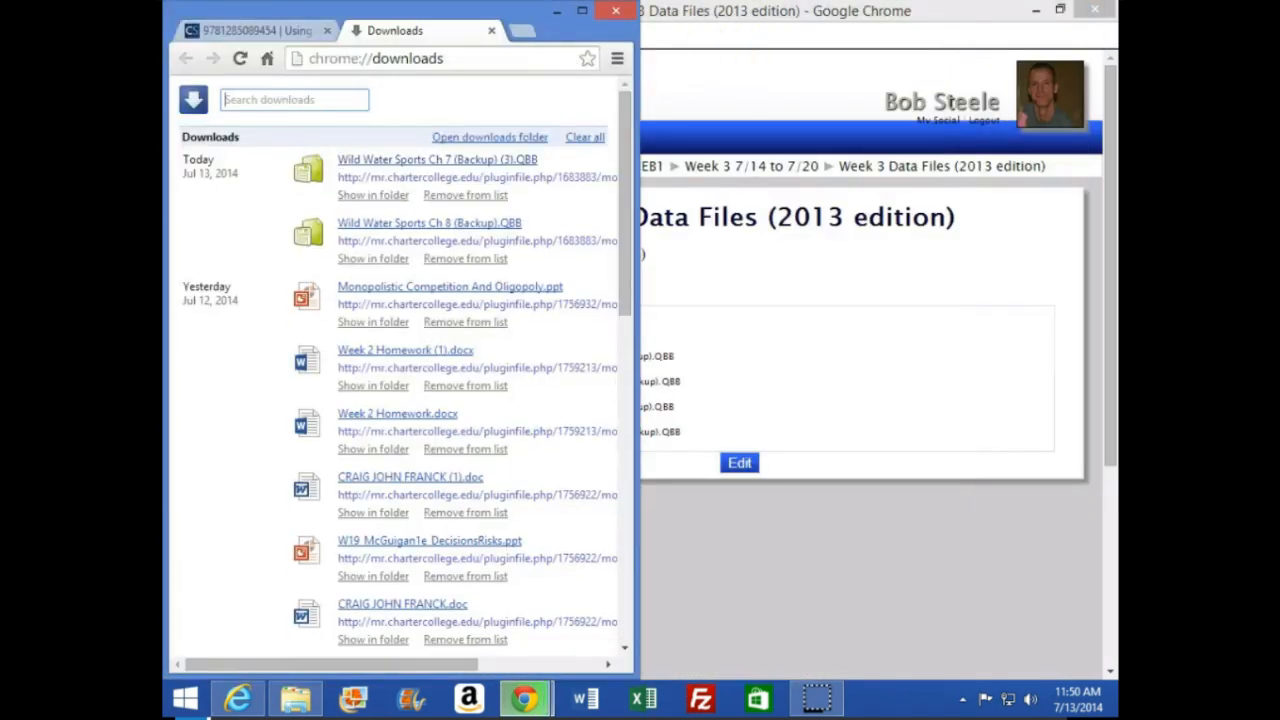
pyautogui.click(1035, 10)
pyautogui.click(1035, 10)
pyautogui.click(1035, 10)
pyautogui.click(1035, 10)
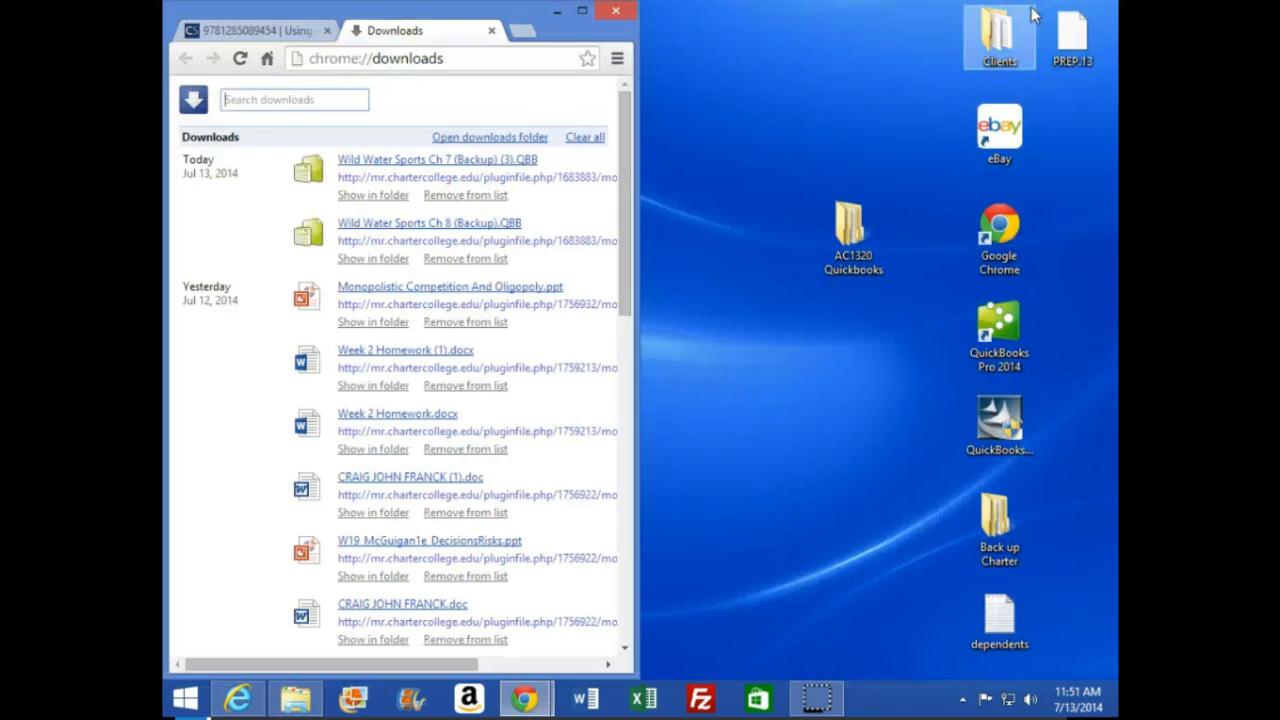
# Step: Copy the downloaded Ch 8 backup into the desktop's AC1320 Quickbooks > Back up files zipped folder and close the downloads window
pyautogui.doubleClick(855, 235)
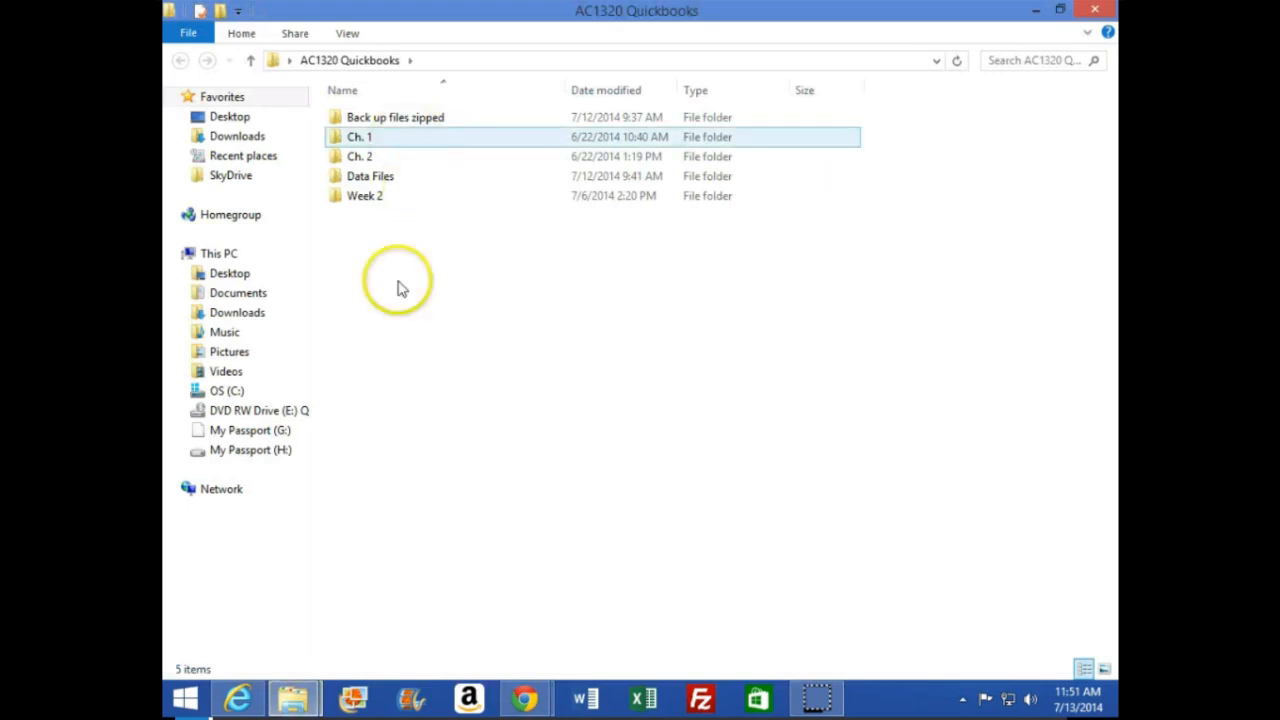
pyautogui.click(365, 121)
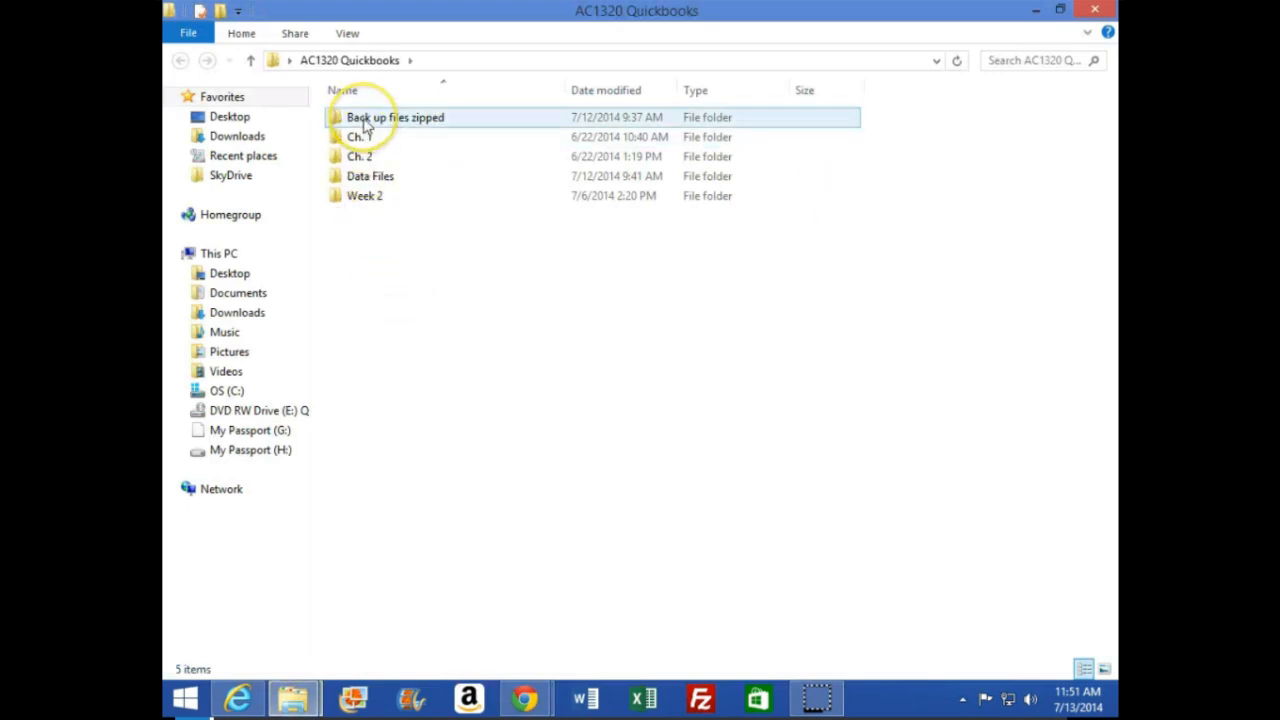
pyautogui.doubleClick(365, 121)
pyautogui.moveTo(333, 12); pyautogui.dragTo(1115, 112)
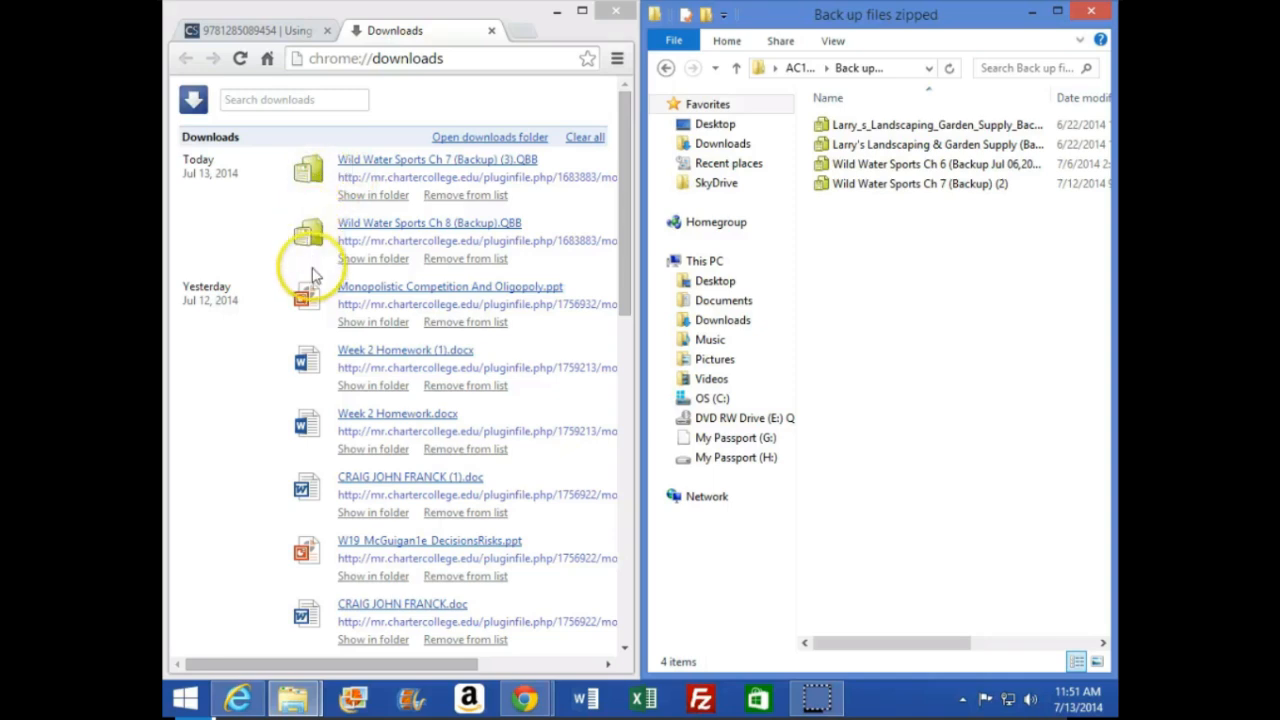
pyautogui.moveTo(312, 232); pyautogui.dragTo(871, 260)
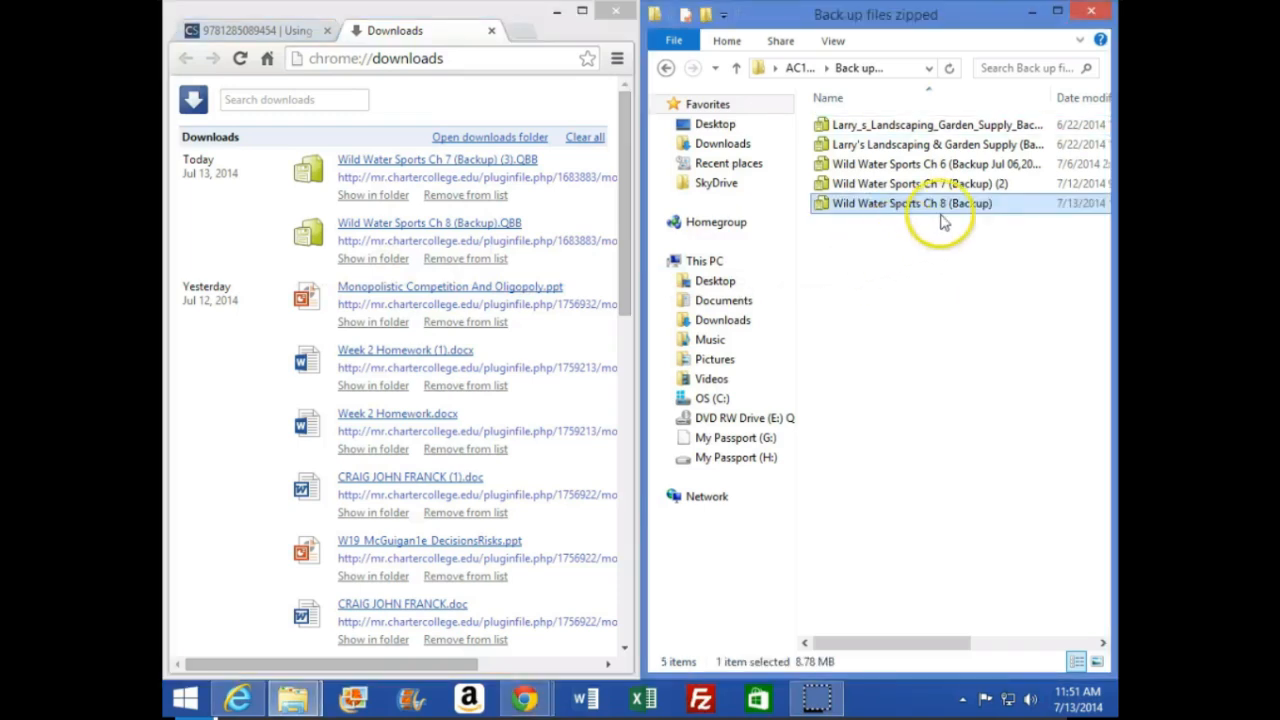
pyautogui.click(616, 11)
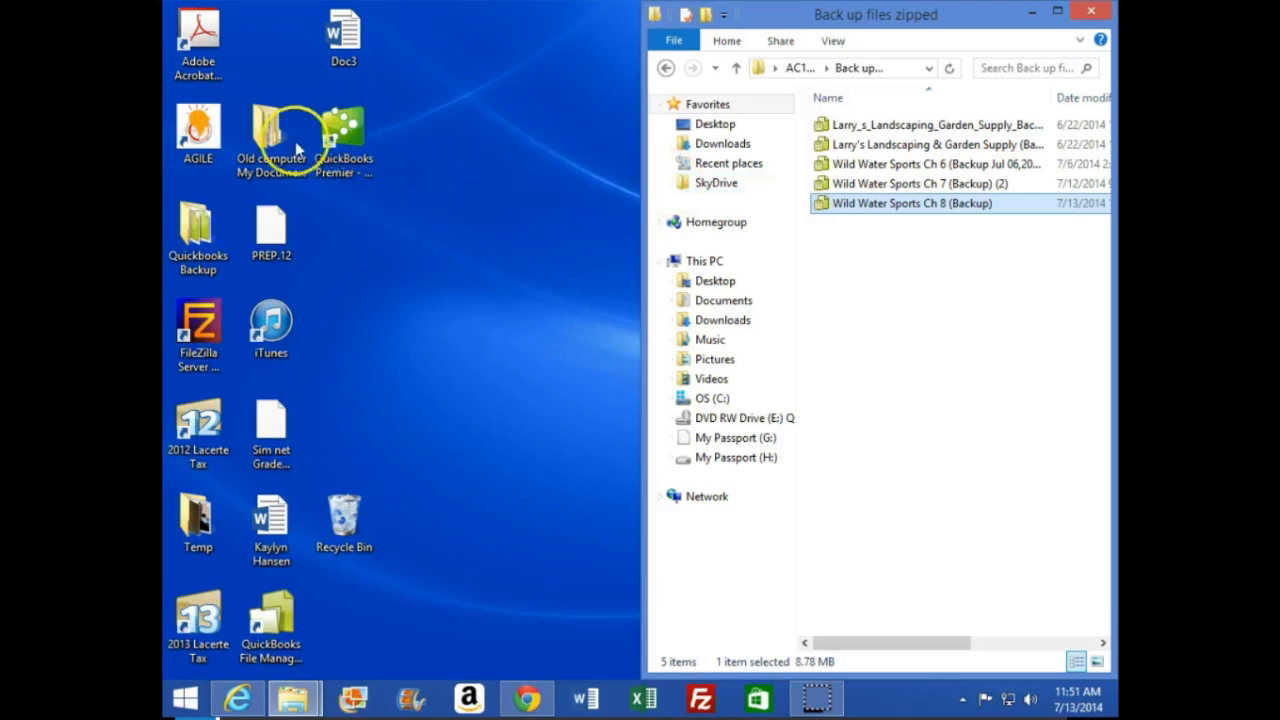
# Step: Launch QuickBooks Premier Accountant Edition 2013, postponing the update and registration and dismissing the remaining startup dialogs
pyautogui.click(345, 140)
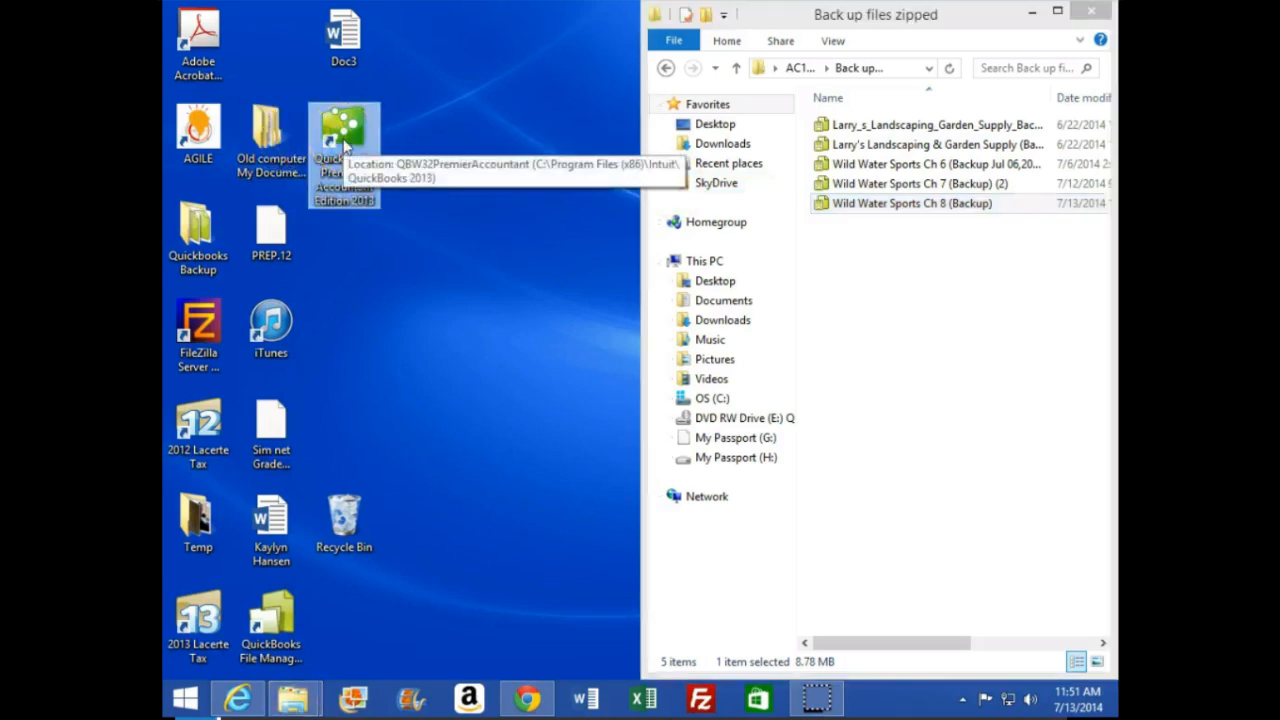
pyautogui.doubleClick(350, 138)
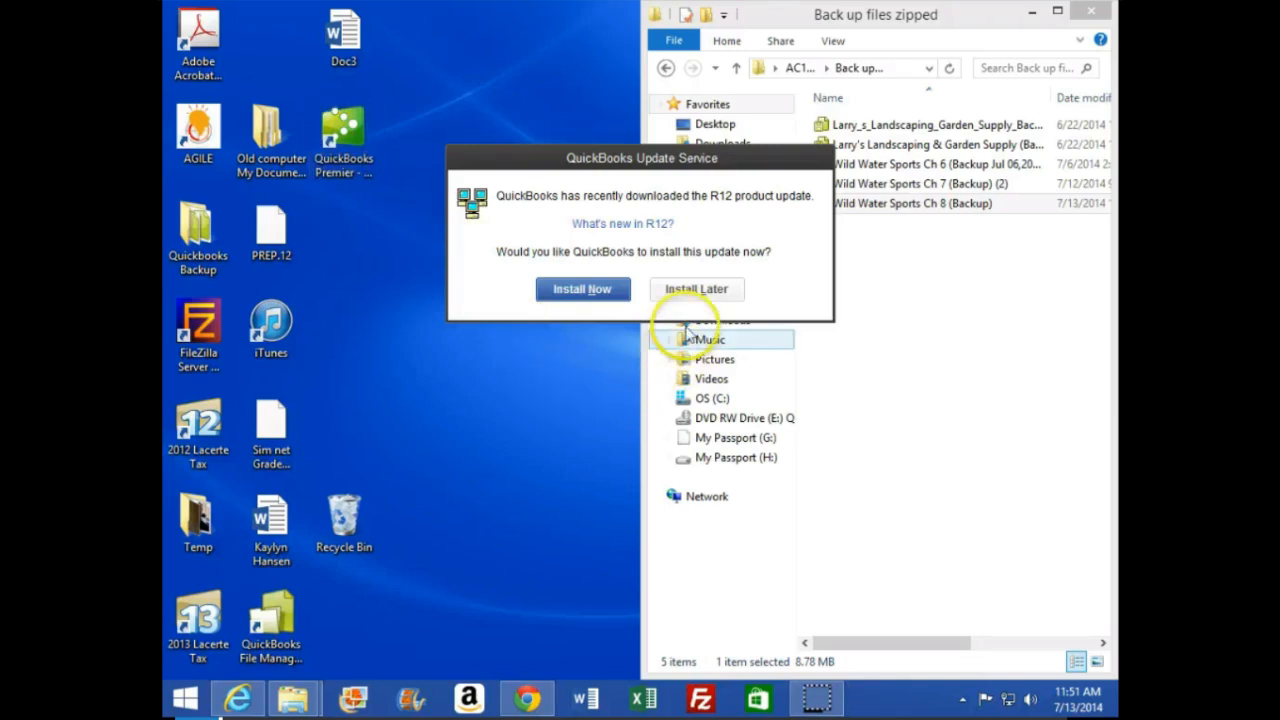
pyautogui.click(696, 300)
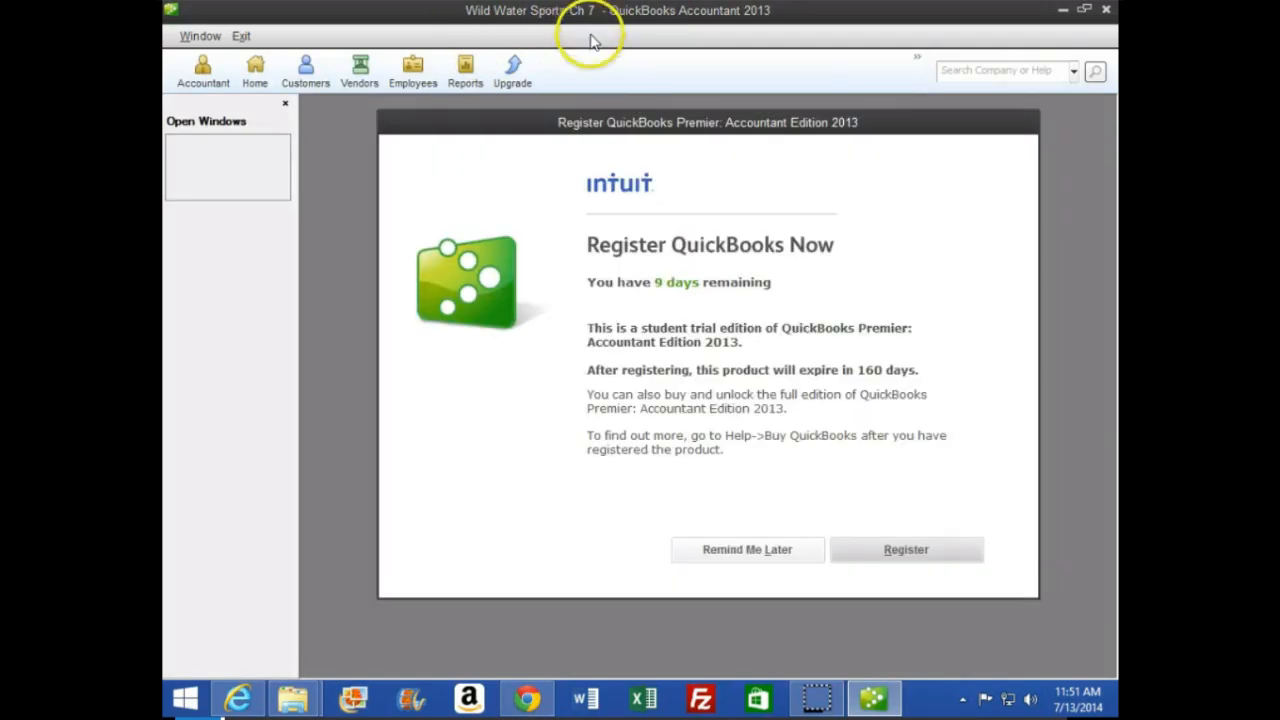
pyautogui.click(722, 552)
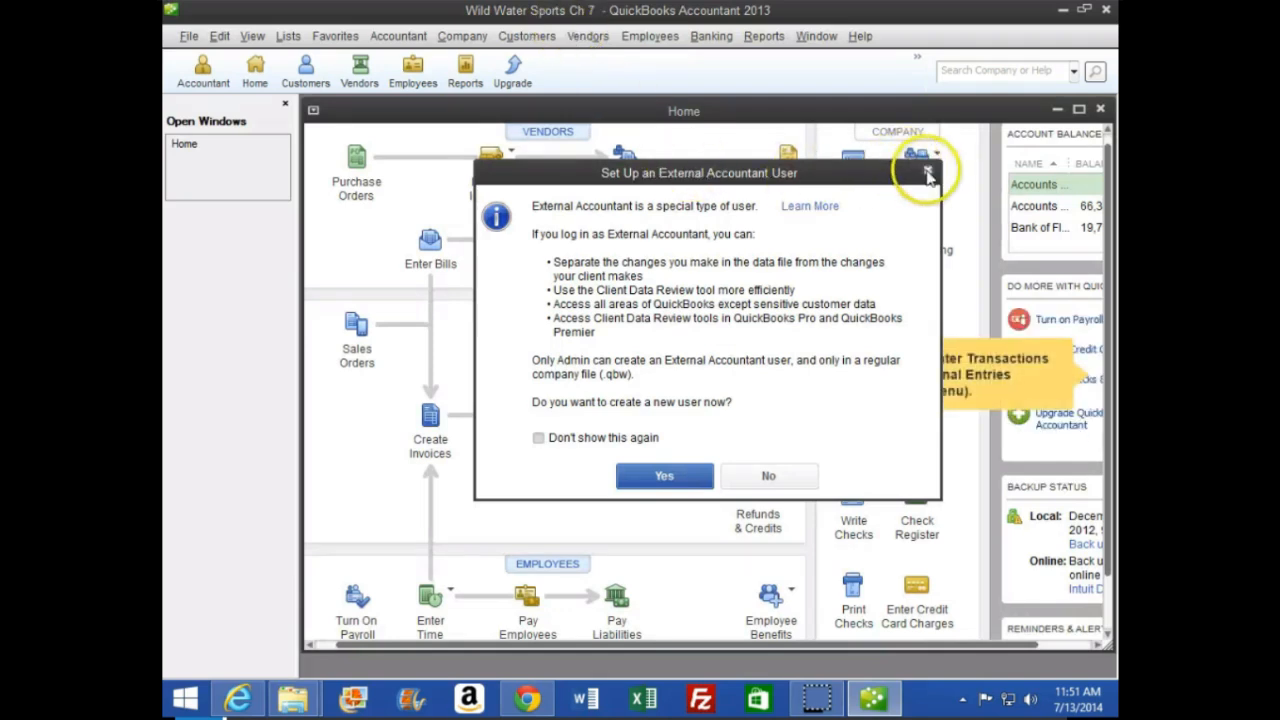
pyautogui.click(928, 174)
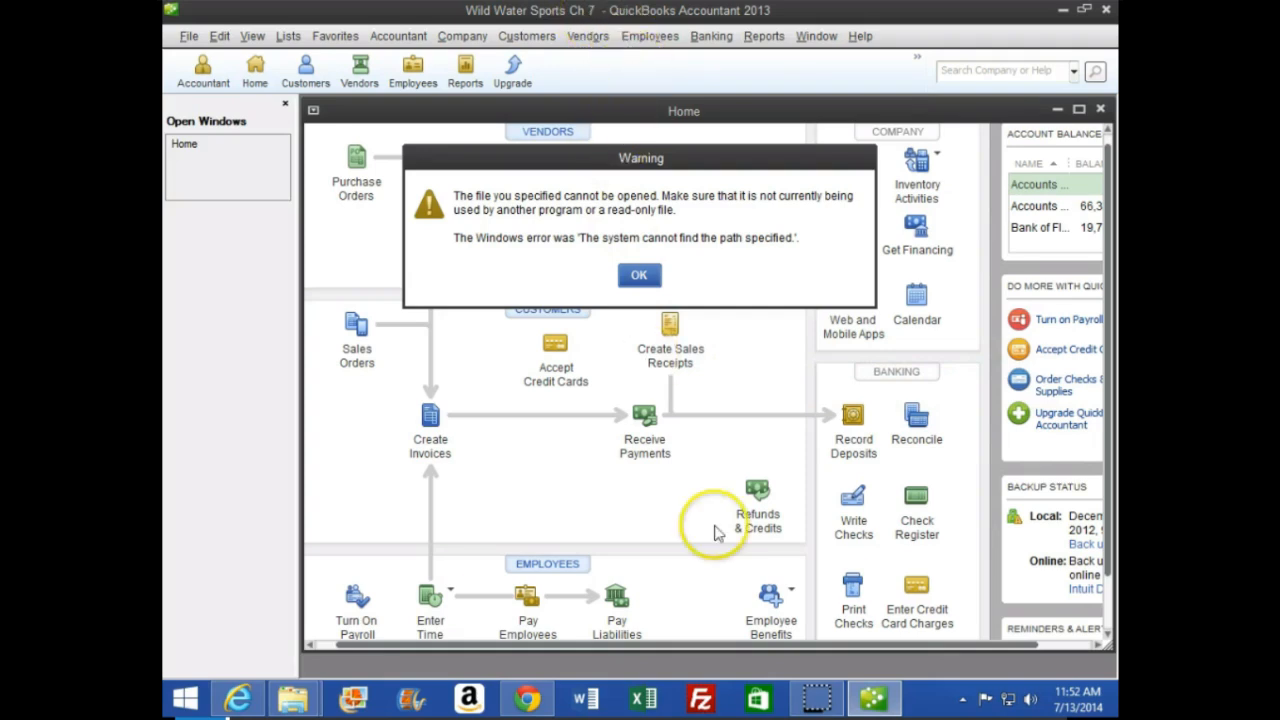
pyautogui.press('Return')
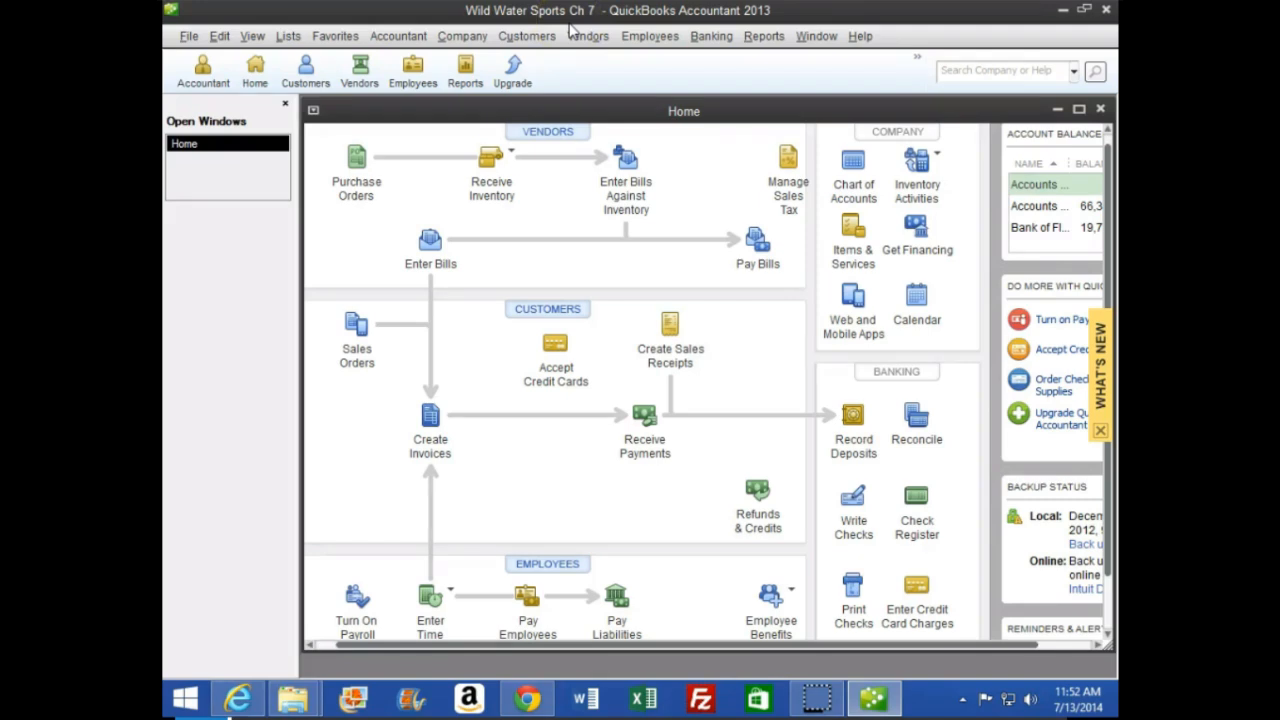
# Step: Start restoring a company from a backup copy that is stored locally
pyautogui.click(188, 37)
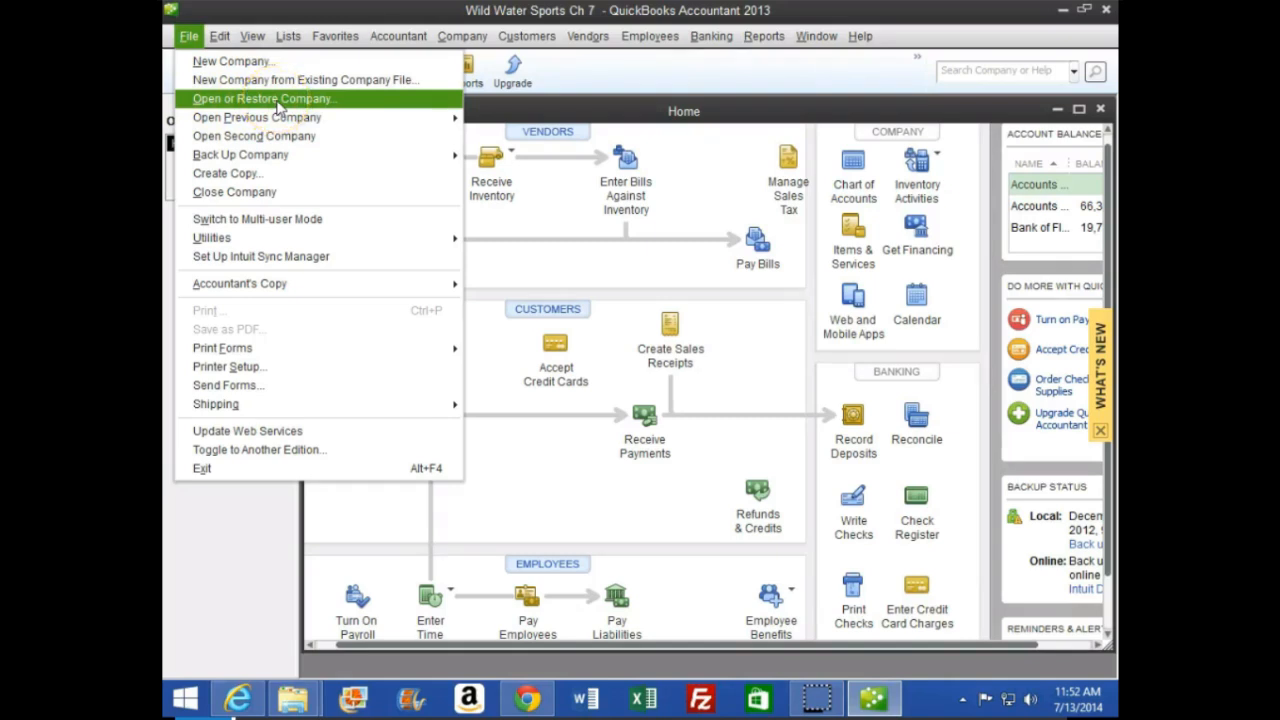
pyautogui.click(273, 108)
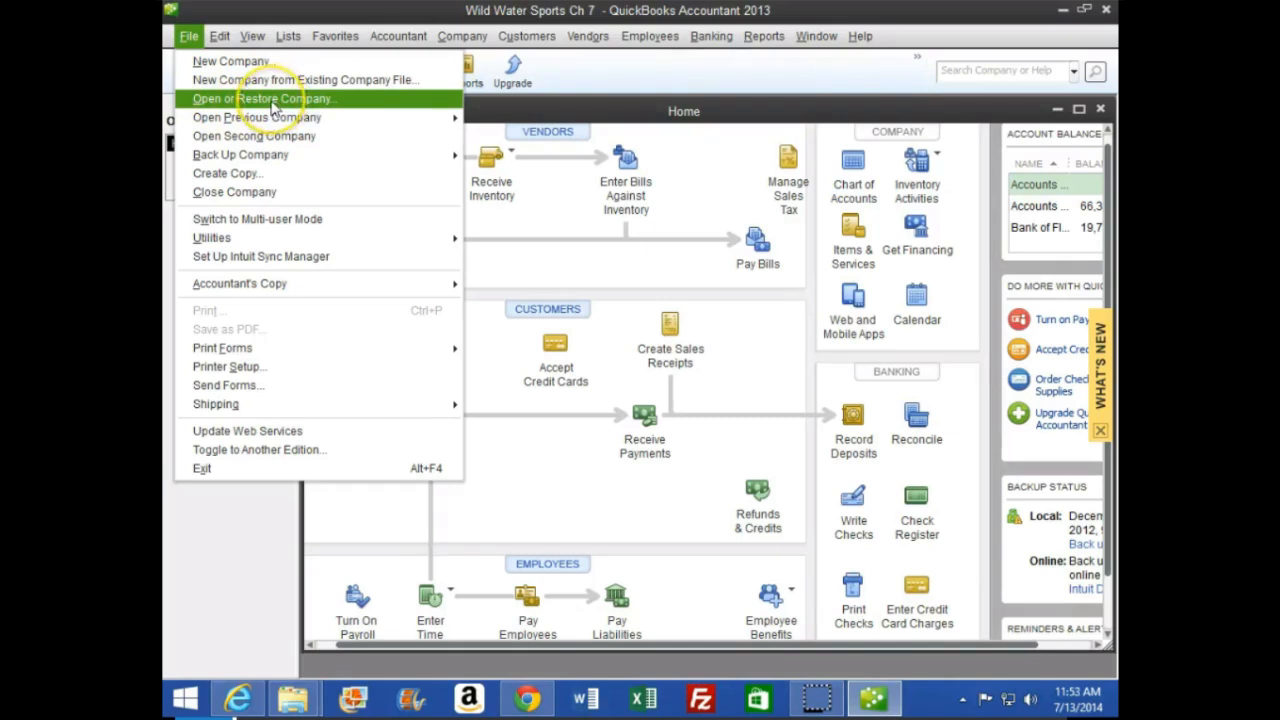
pyautogui.moveTo(636, 184); pyautogui.dragTo(539, 63)
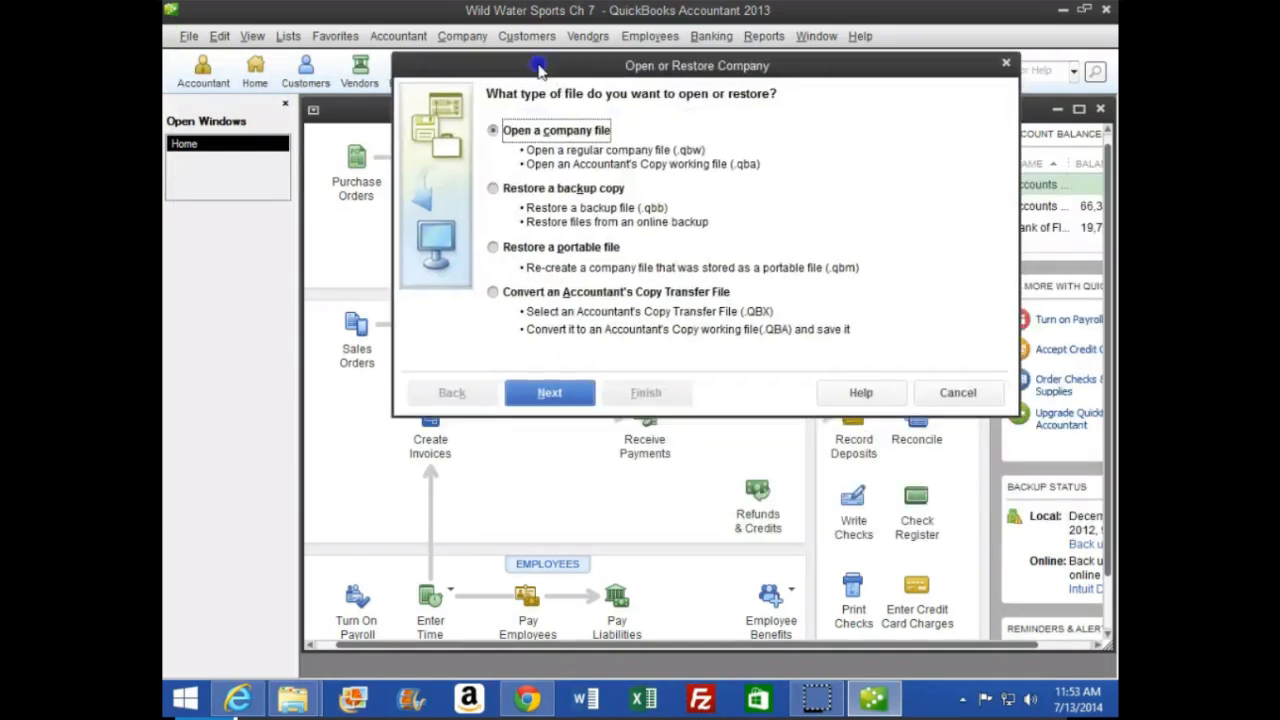
pyautogui.click(495, 191)
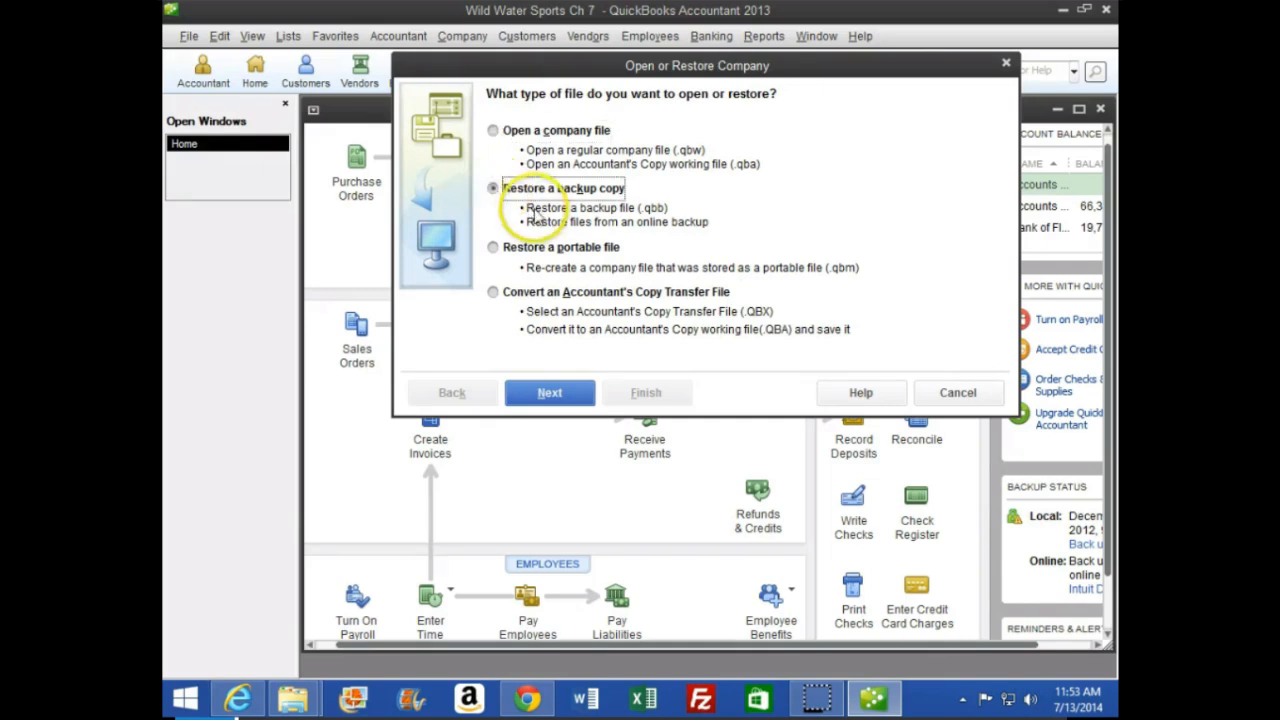
pyautogui.click(550, 393)
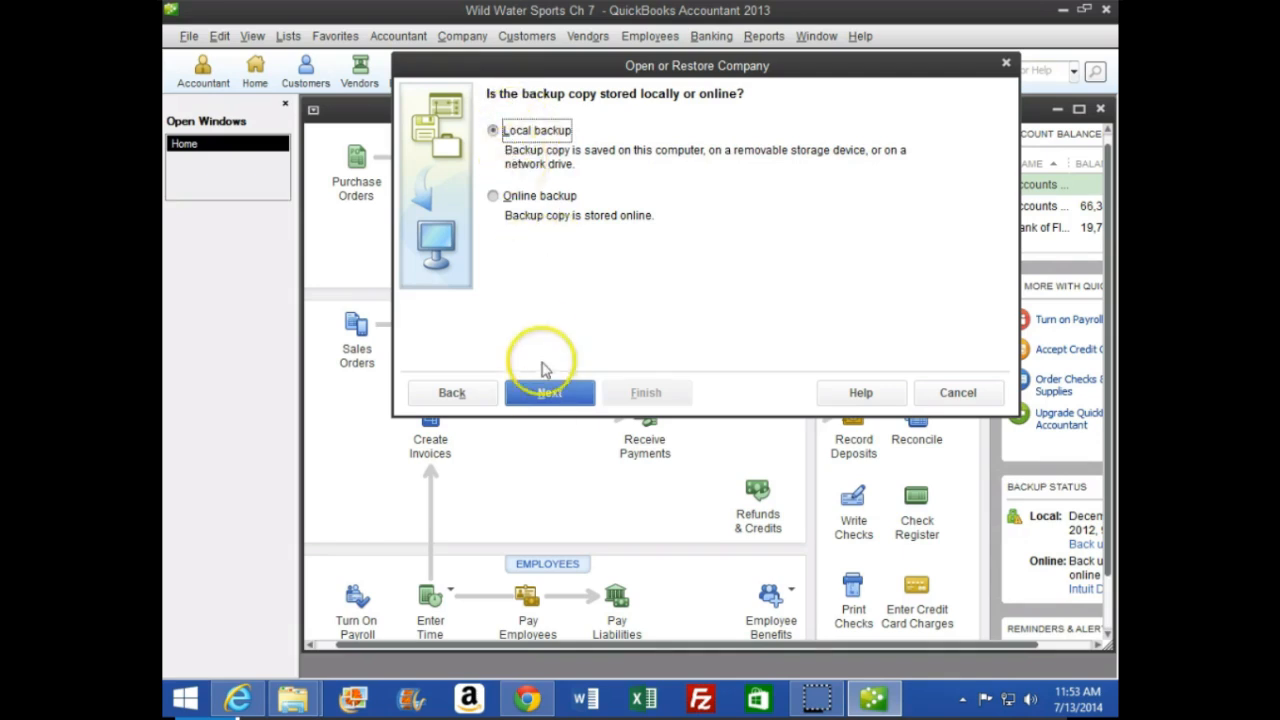
pyautogui.click(548, 393)
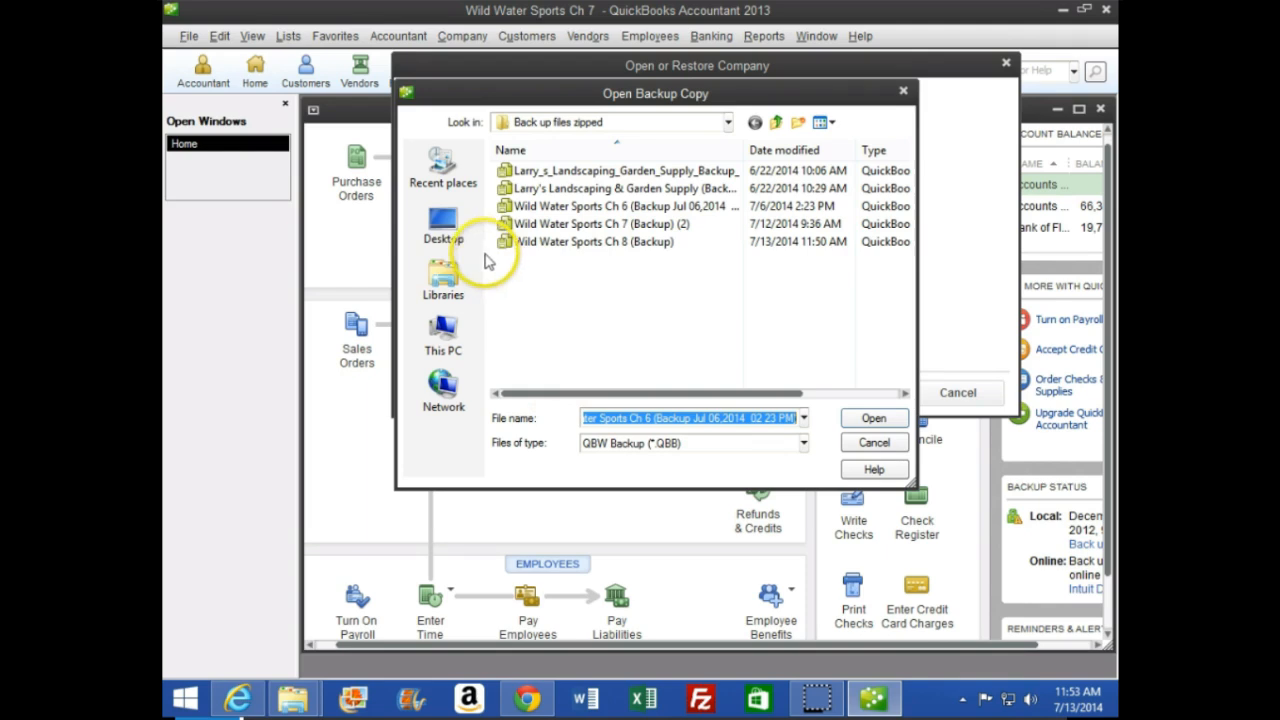
# Step: Choose Wild Water Sports Ch 8 (Backup) from AC1320 Quickbooks > Back up files zipped on the desktop as the backup to restore
pyautogui.click(445, 228)
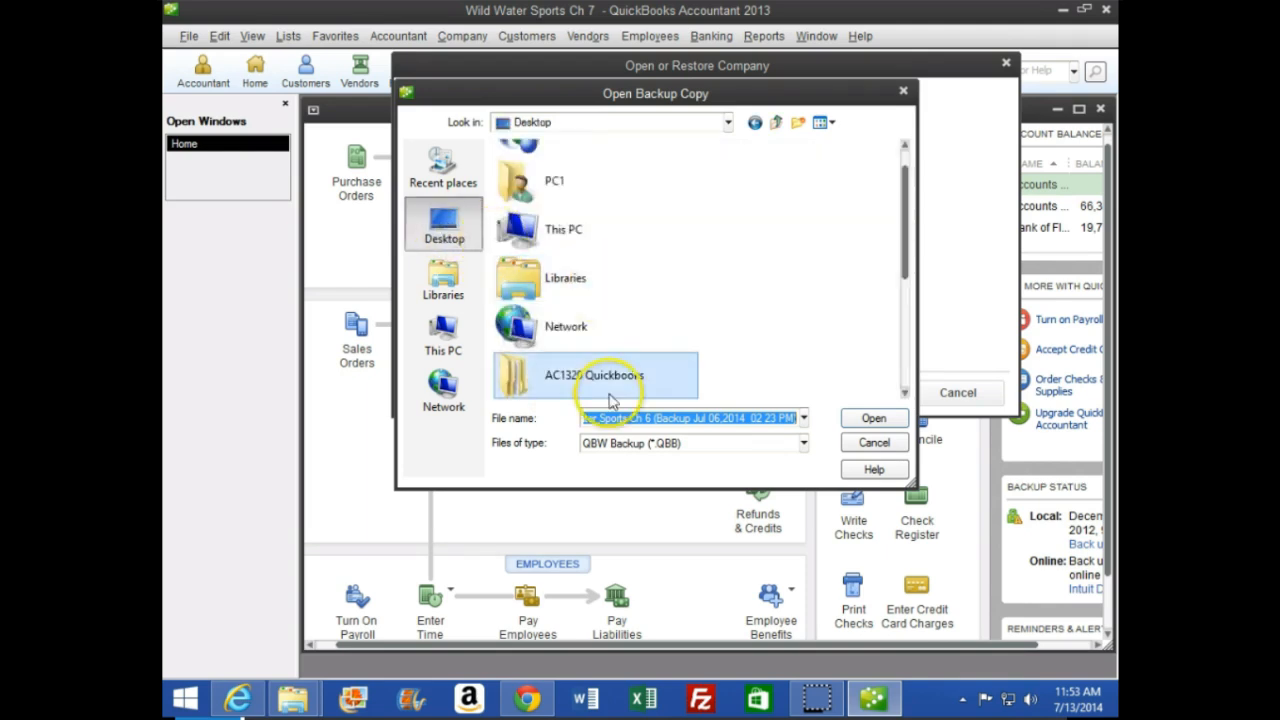
pyautogui.doubleClick(515, 380)
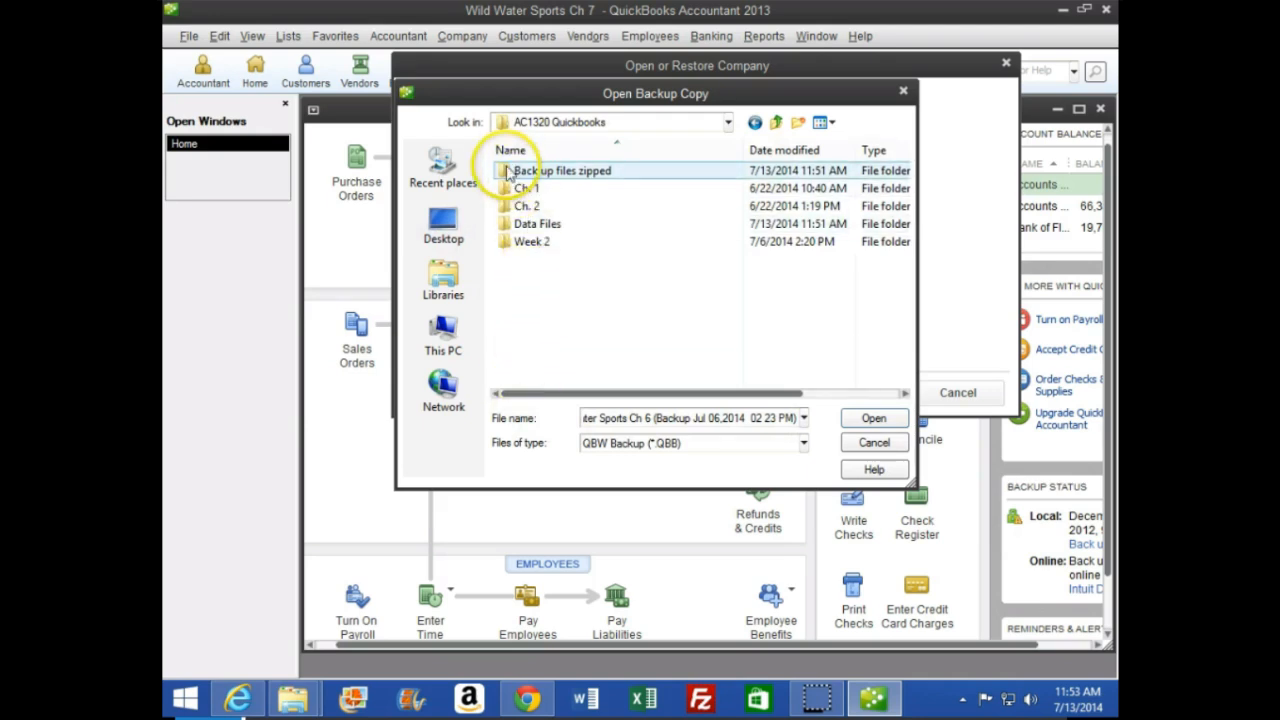
pyautogui.doubleClick(509, 172)
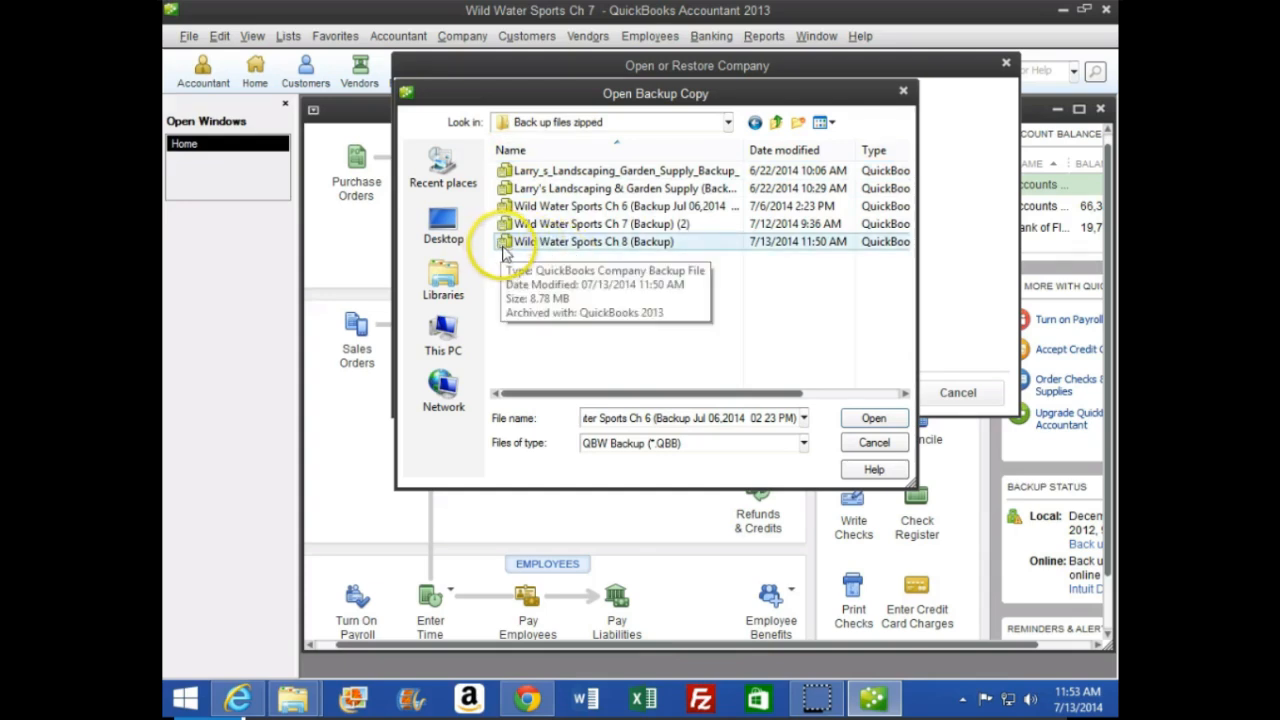
pyautogui.doubleClick(540, 242)
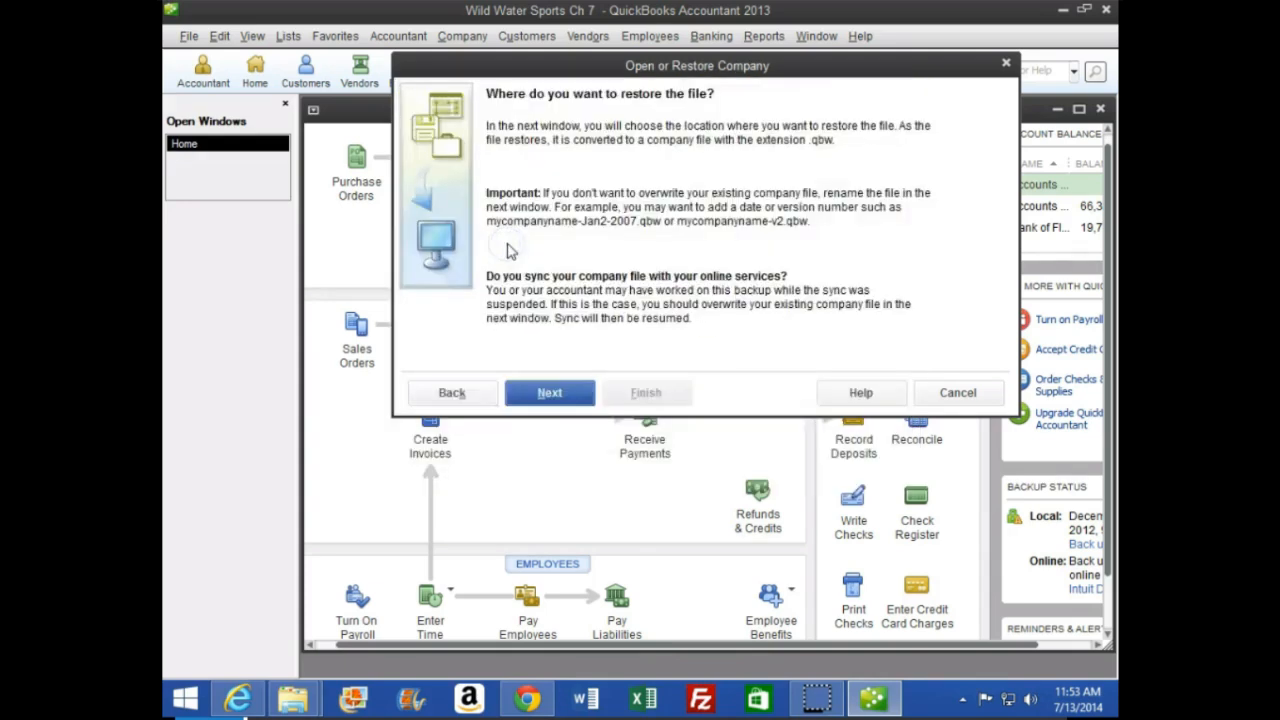
# Step: Restore the company file as Wild Water Sports Ch 8 into AC1320 Quickbooks > Data Files on the desktop
pyautogui.click(548, 392)
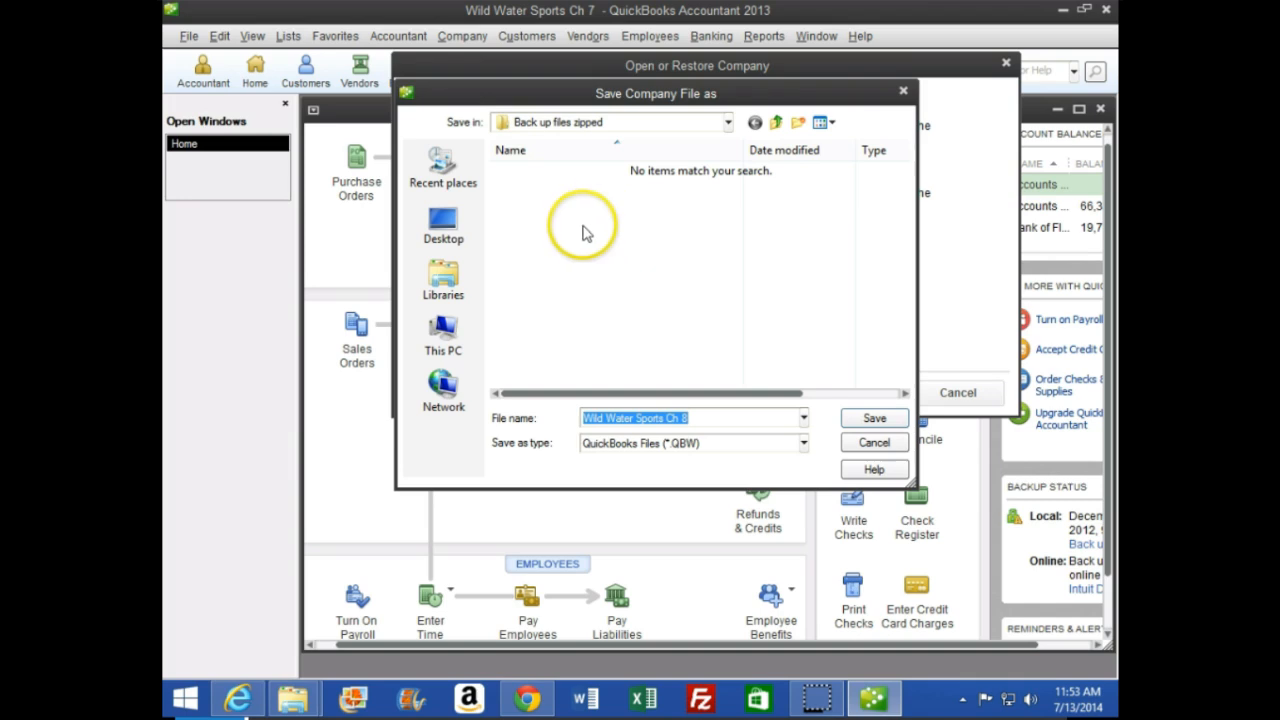
pyautogui.click(448, 230)
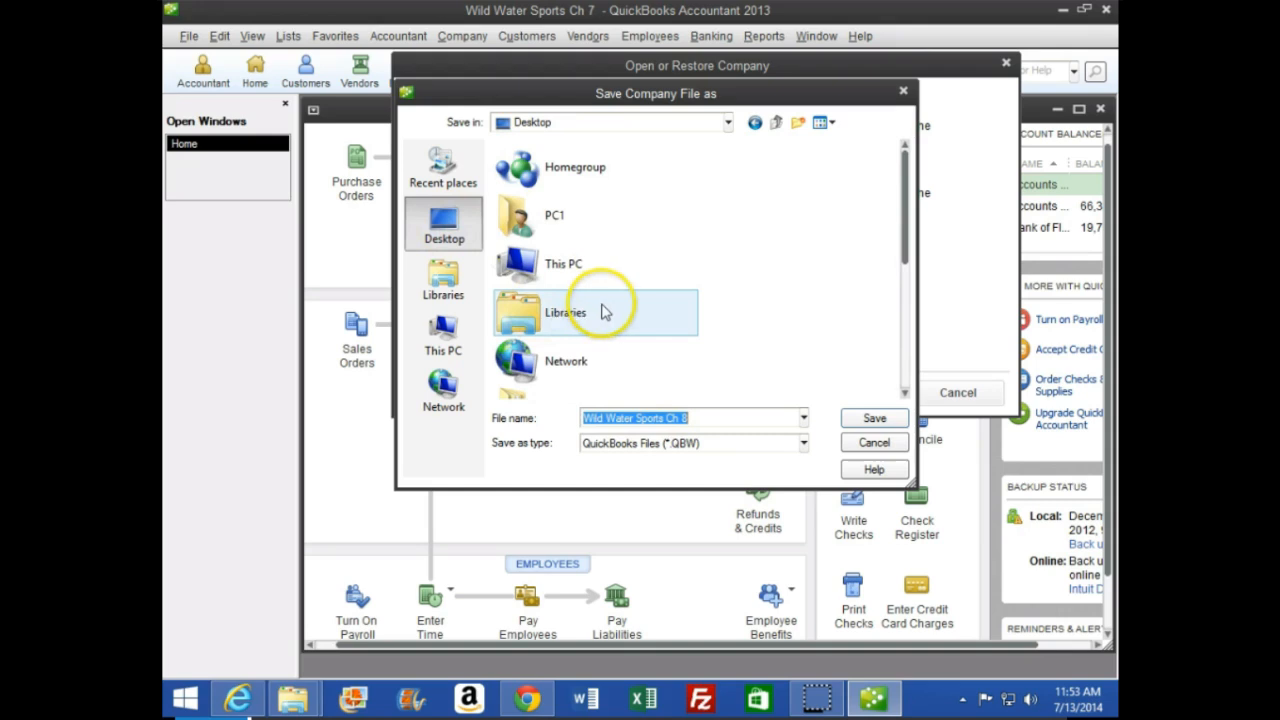
pyautogui.moveTo(905, 185); pyautogui.dragTo(903, 249)
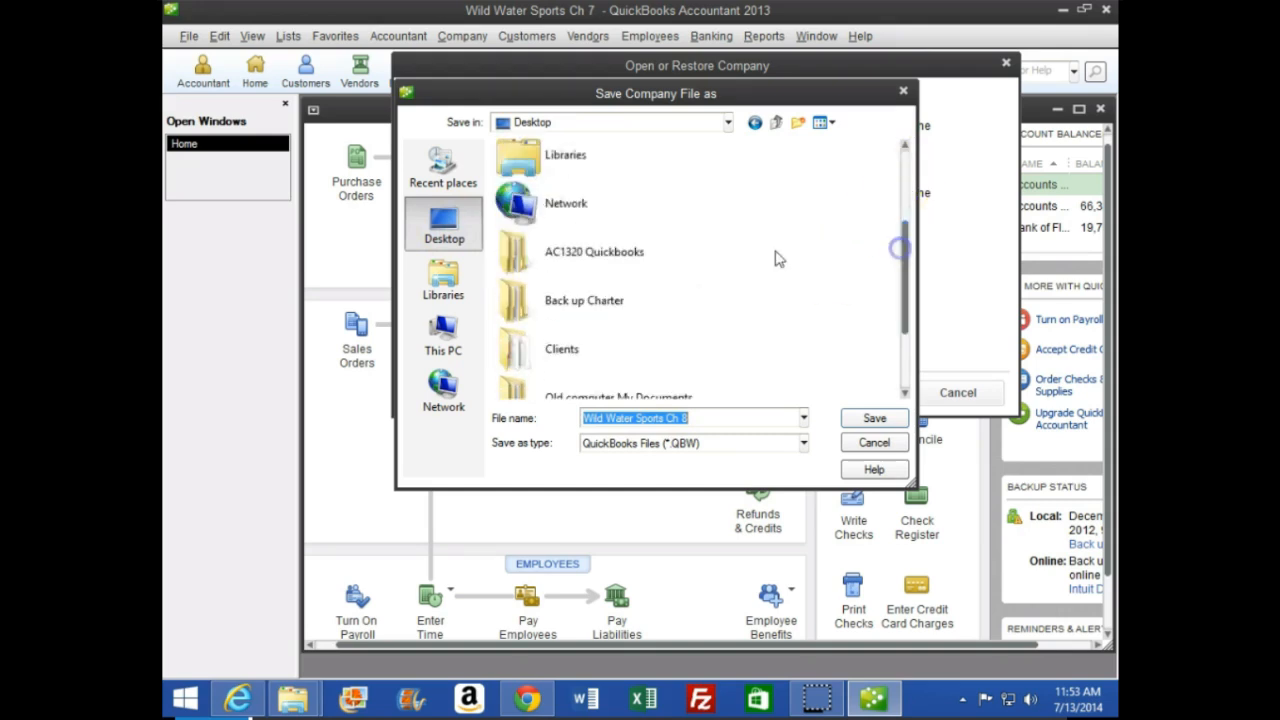
pyautogui.click(583, 255)
pyautogui.doubleClick(583, 255)
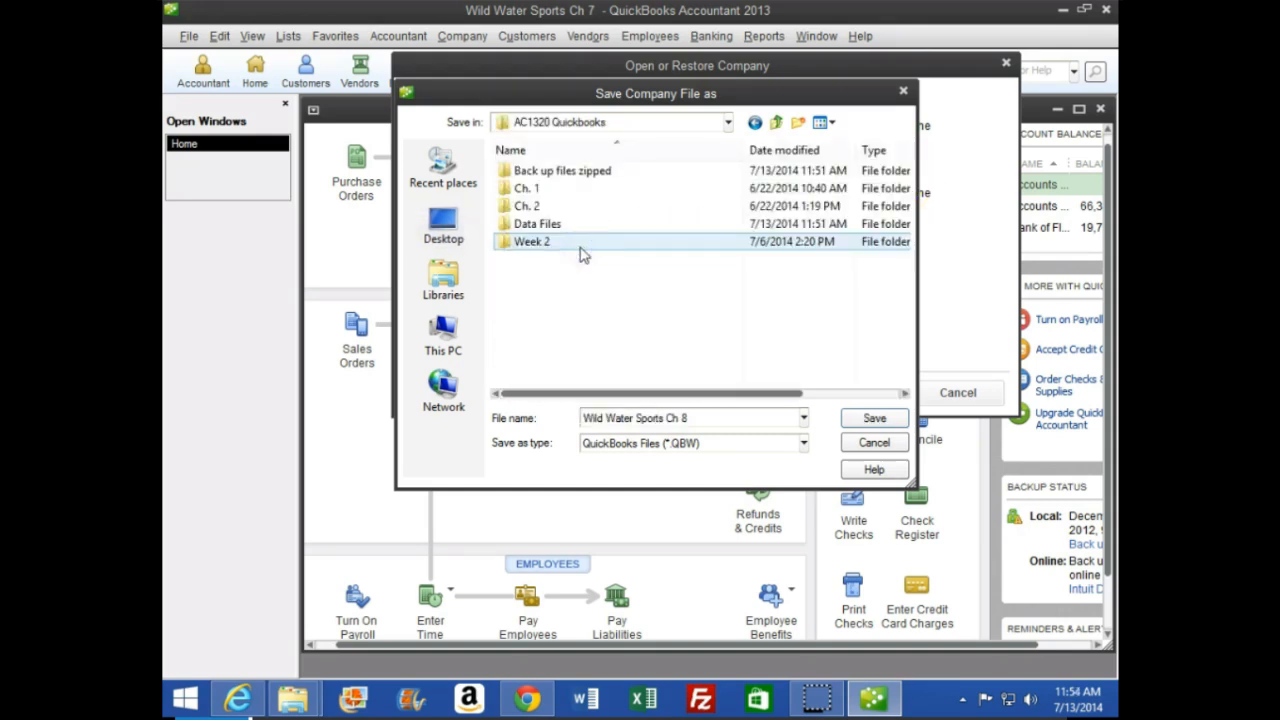
pyautogui.click(561, 227)
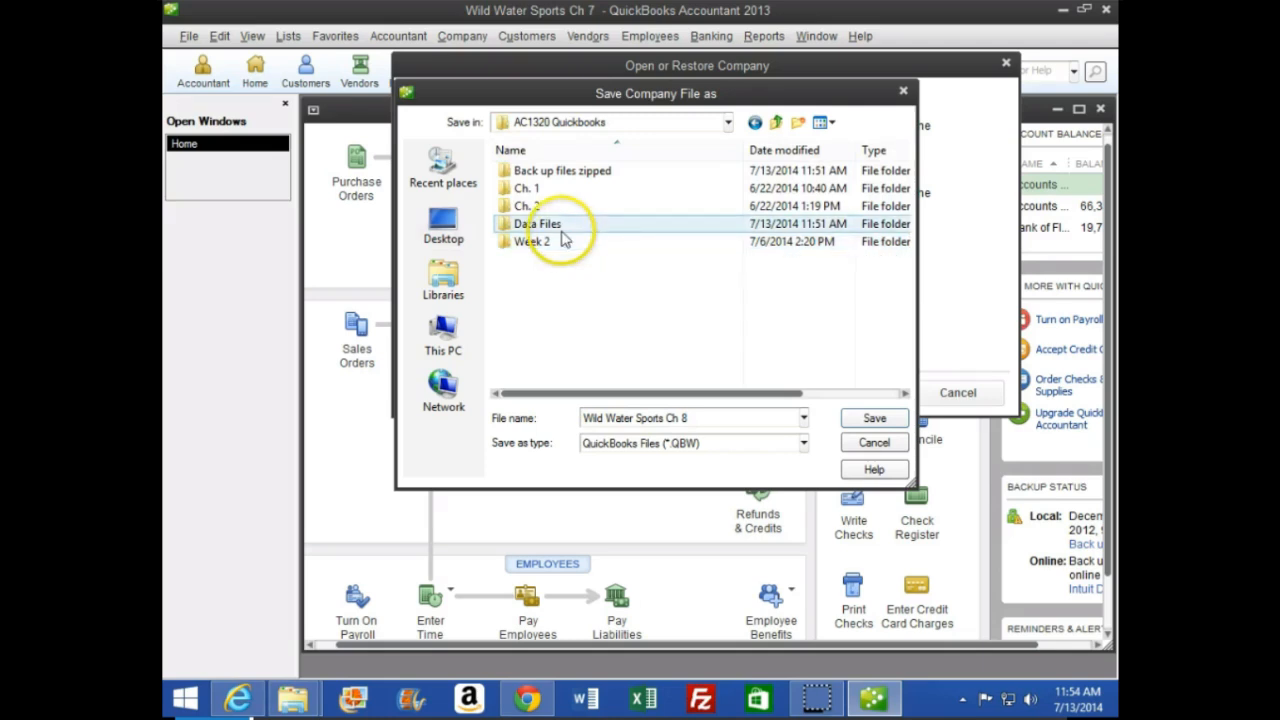
pyautogui.doubleClick(562, 238)
pyautogui.click(875, 420)
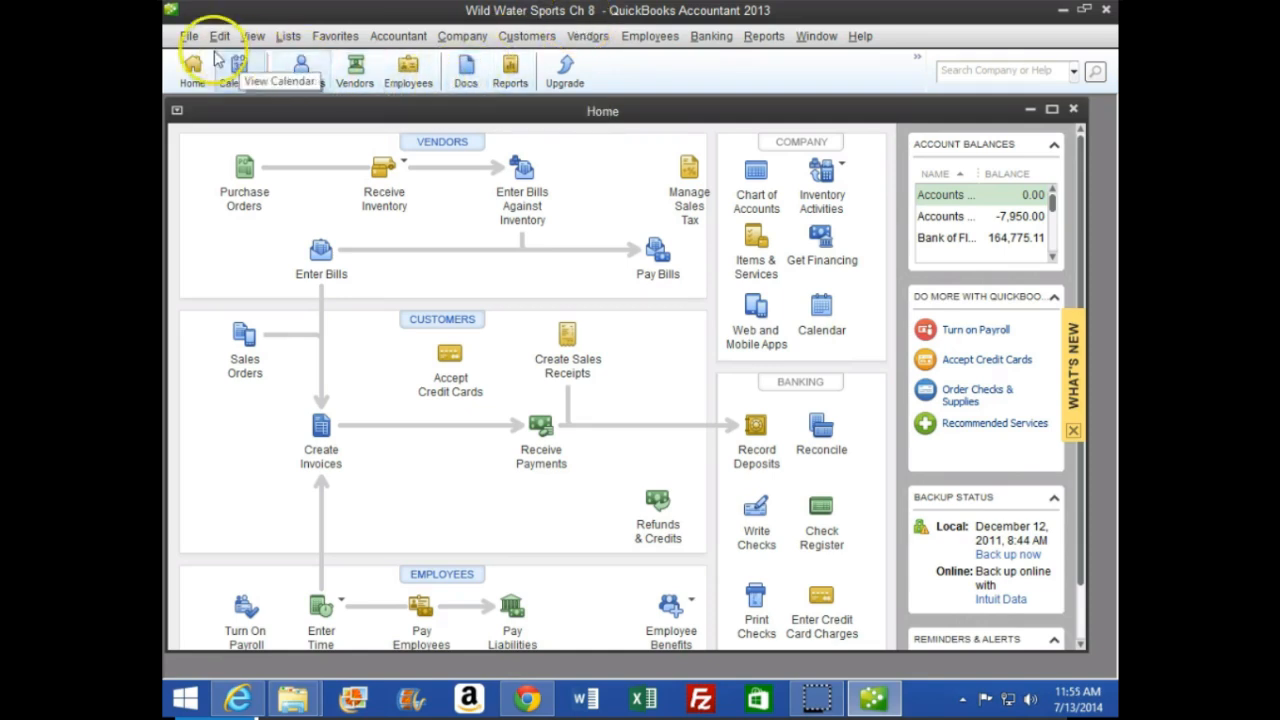
# Step: Show the Open Windows list and maximize the Home window
pyautogui.click(251, 37)
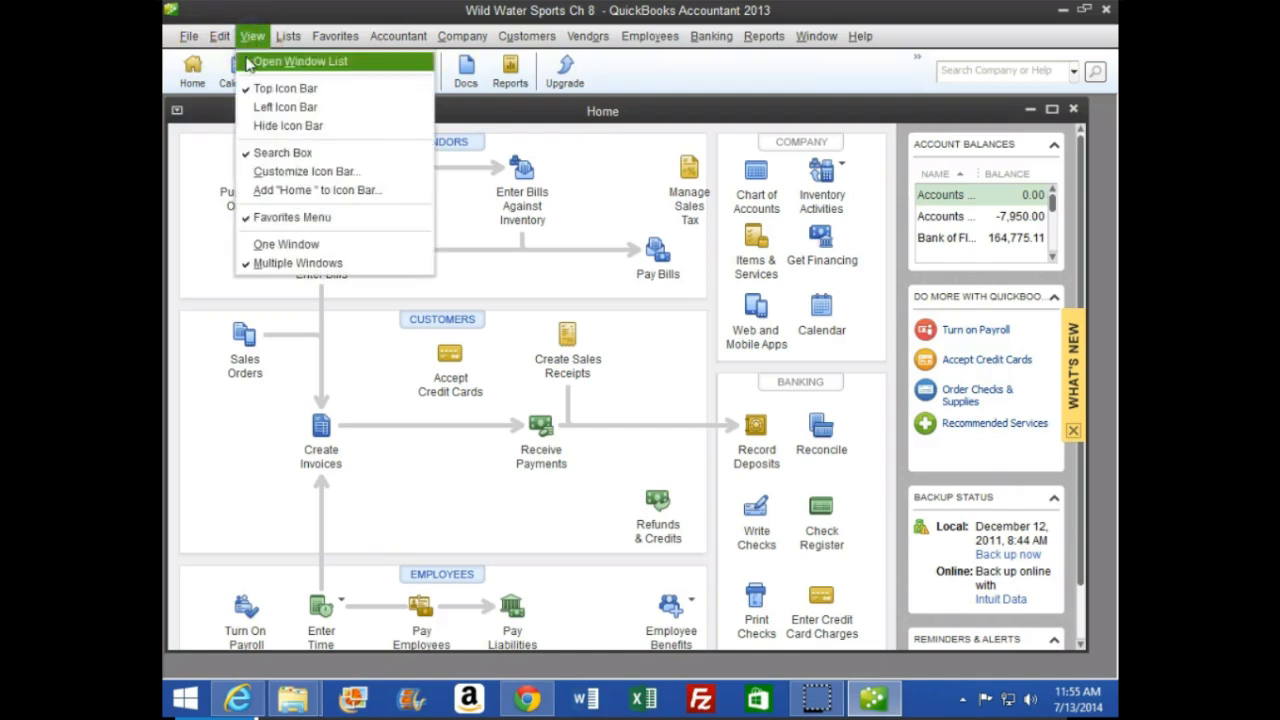
pyautogui.click(248, 63)
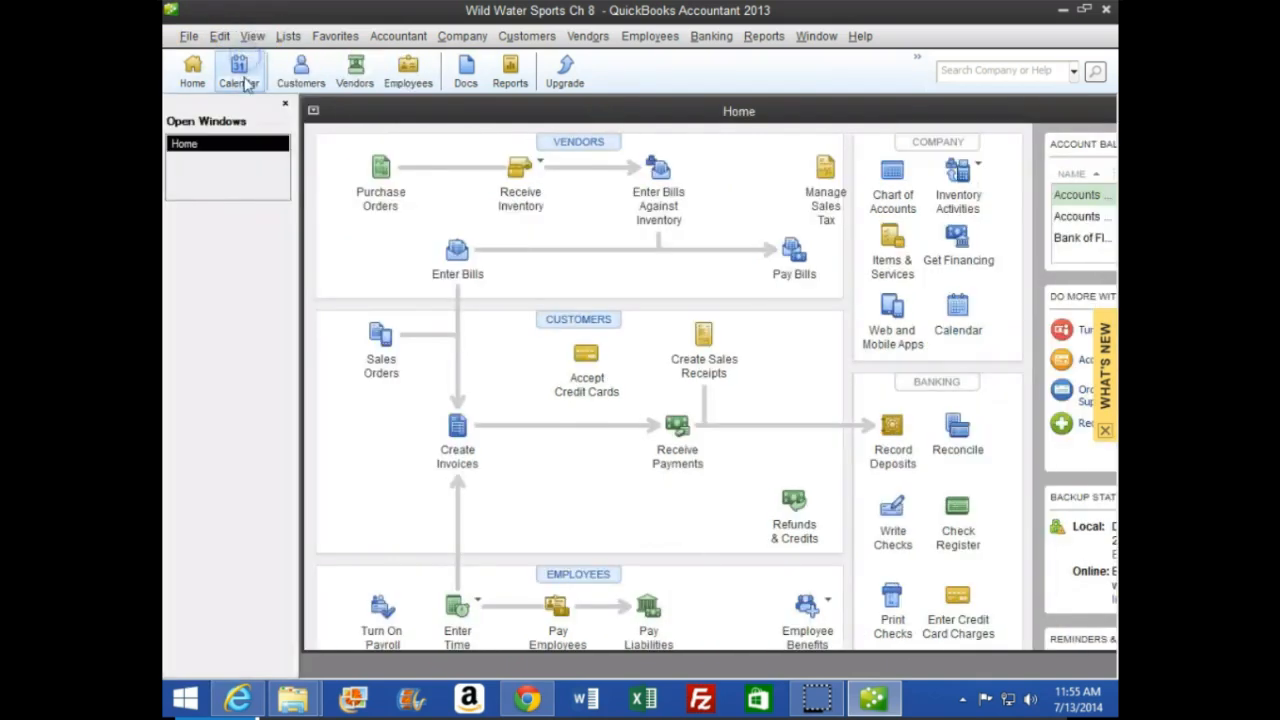
pyautogui.moveTo(806, 114); pyautogui.dragTo(680, 189)
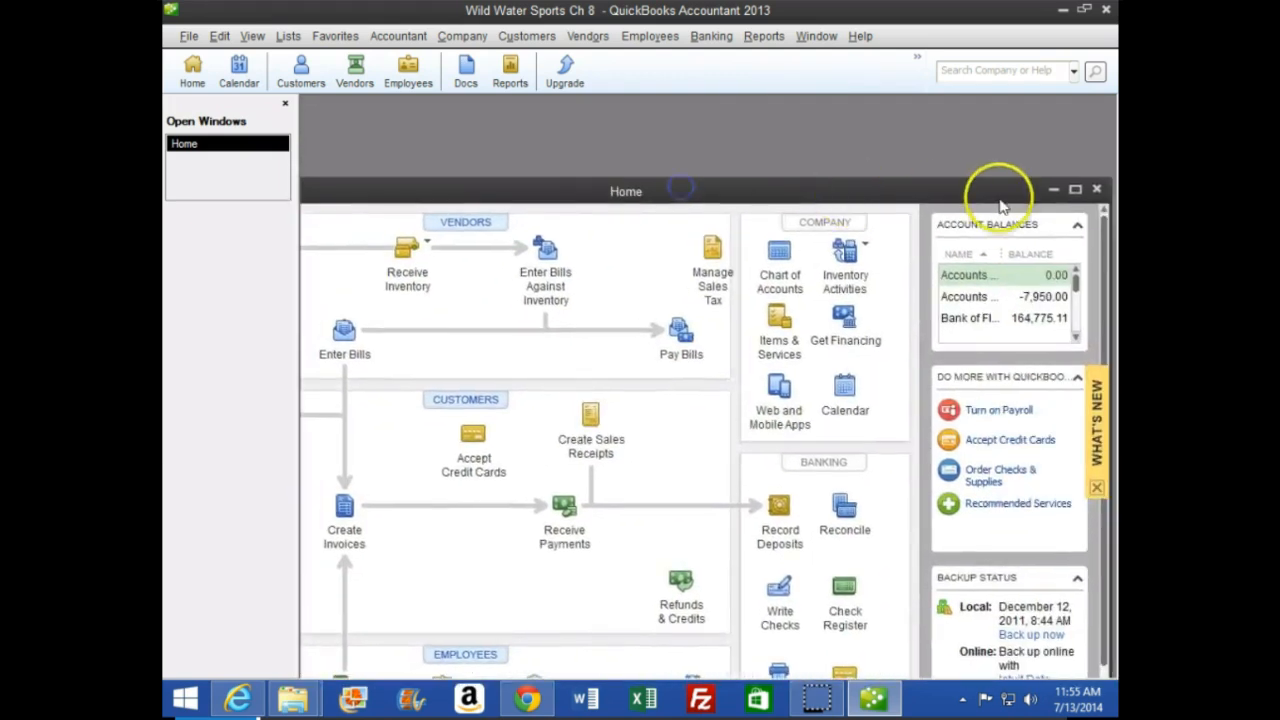
pyautogui.click(1075, 189)
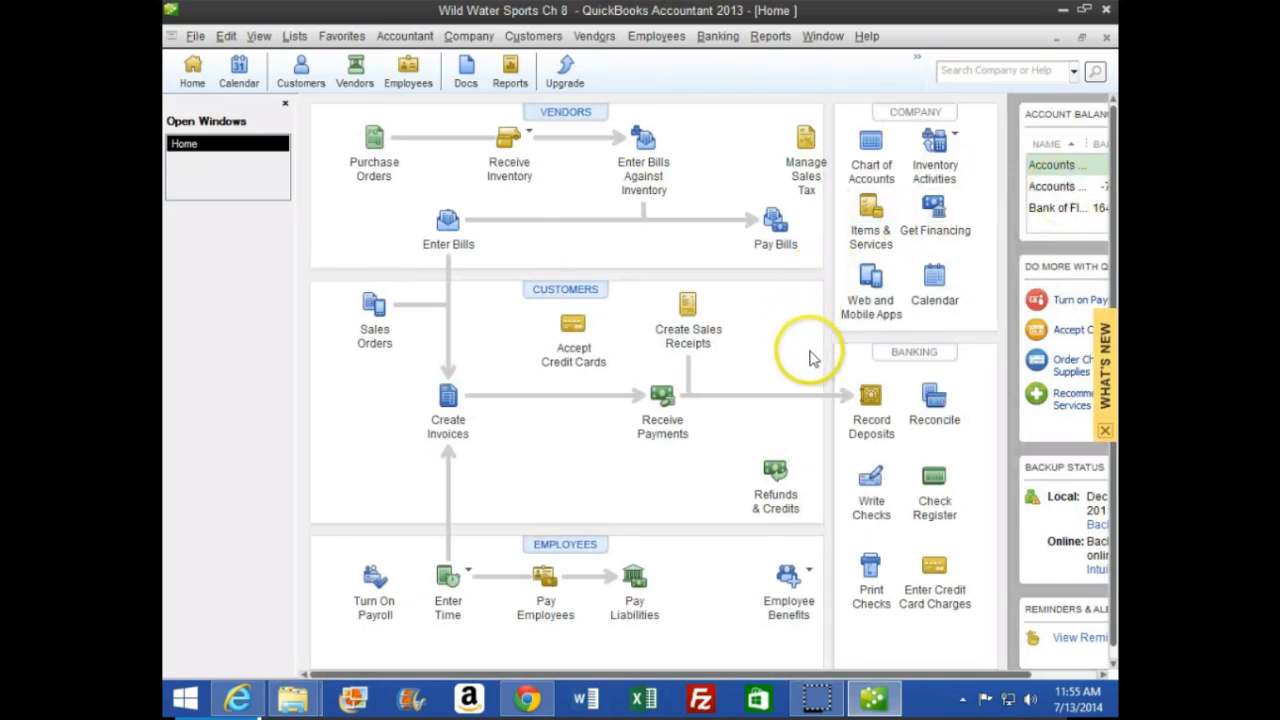
# Step: Switch to the CourseSmart textbook in Chrome and examine the Bank of Florida loan instructions, the Figure 8.1 amortization schedule and the Figure 8.2 check
pyautogui.click(527, 697)
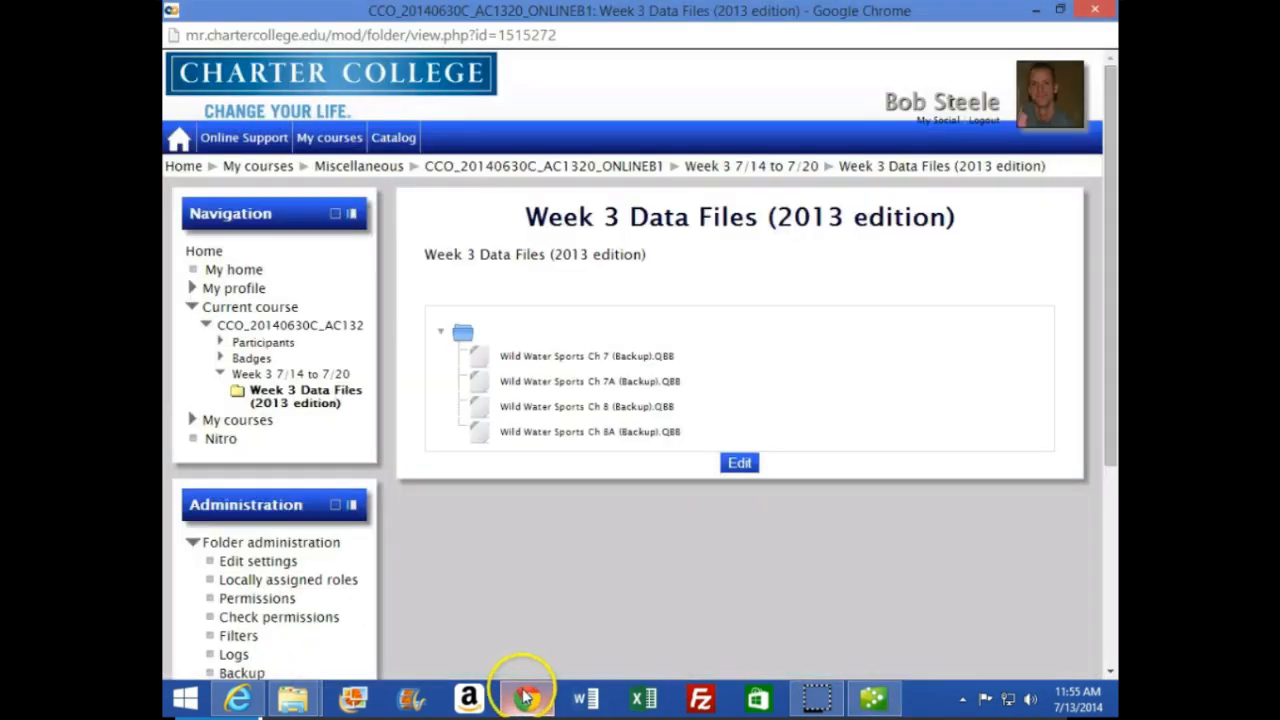
pyautogui.click(527, 697)
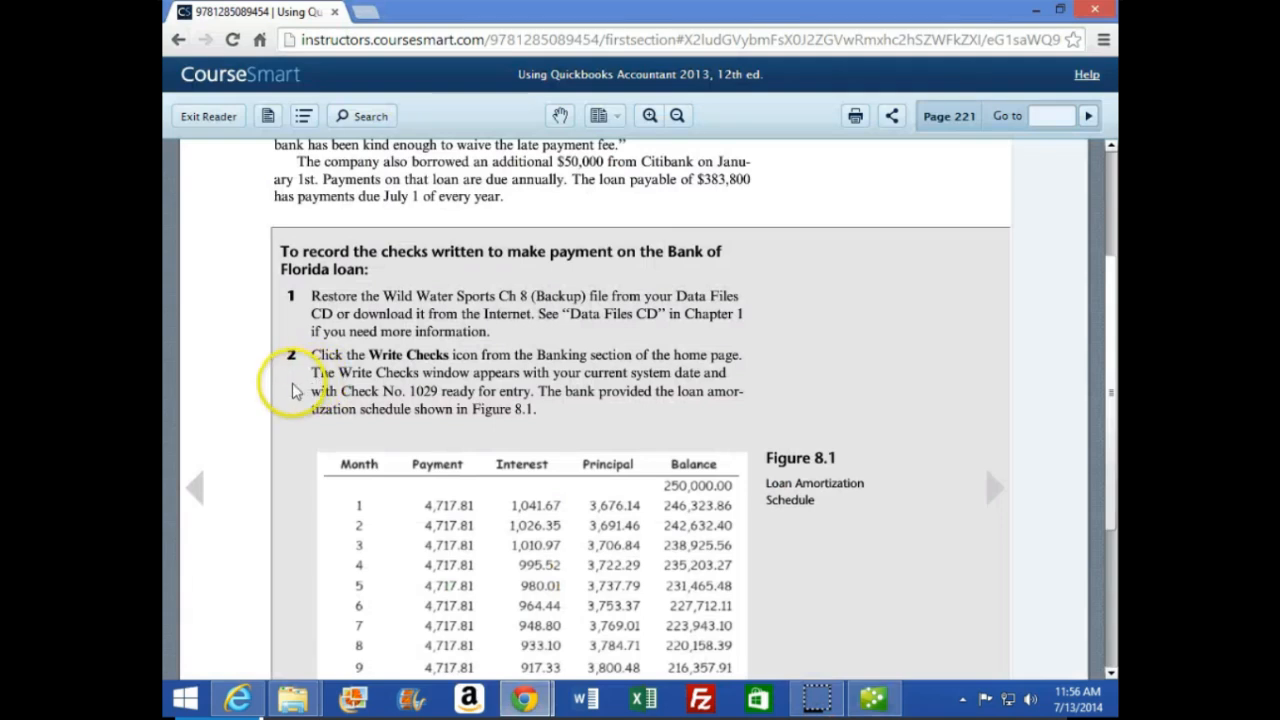
pyautogui.scroll(-1, 292, 390)
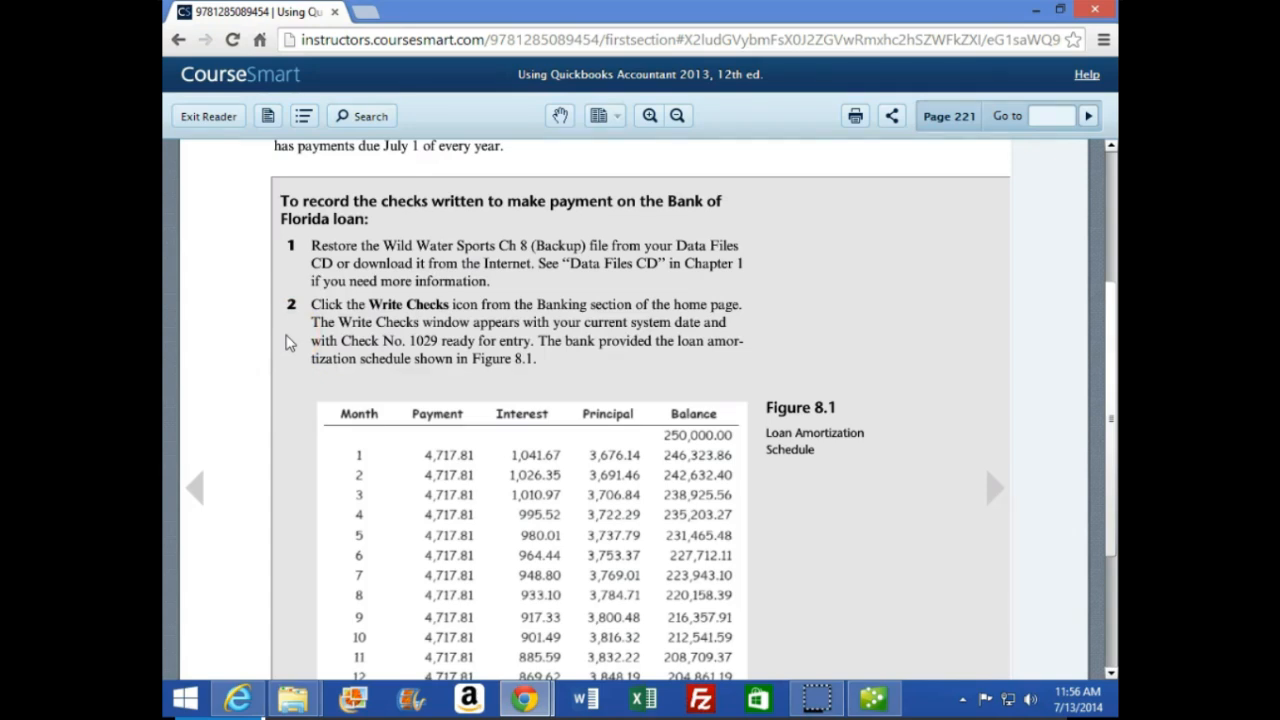
pyautogui.scroll(-1, 290, 342)
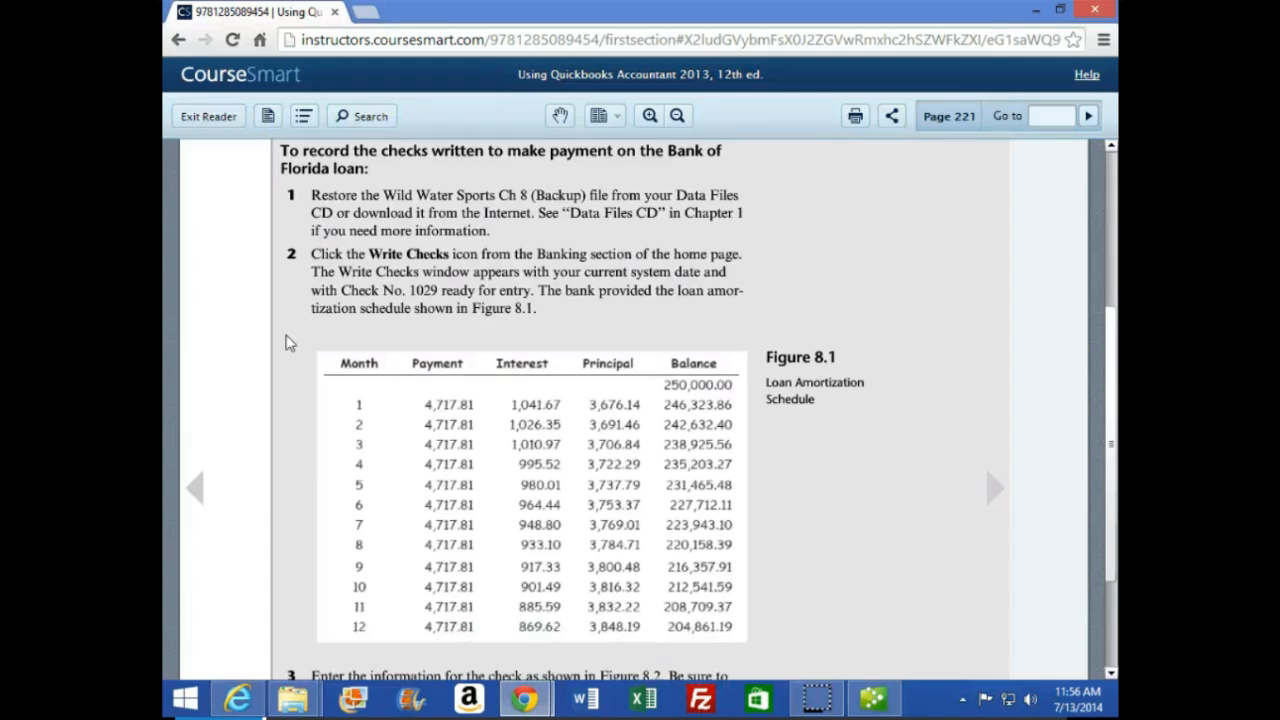
pyautogui.scroll(-1, 290, 342)
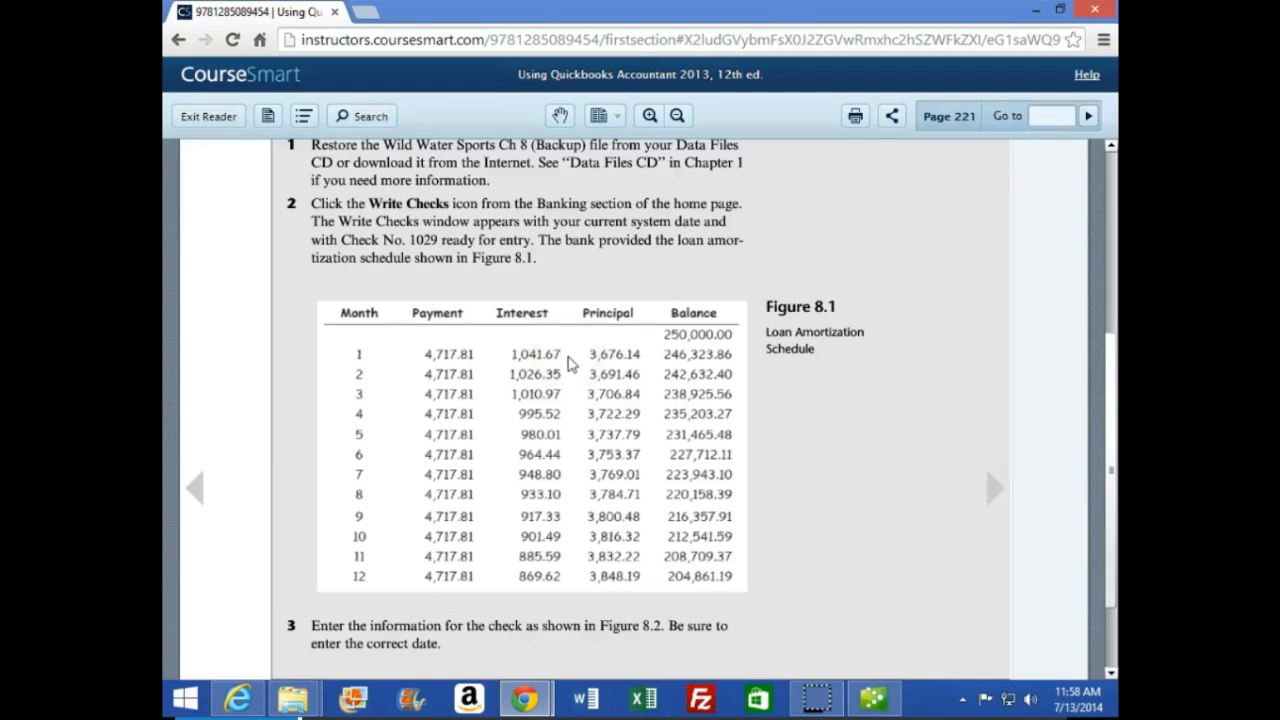
pyautogui.scroll(-1, 567, 362)
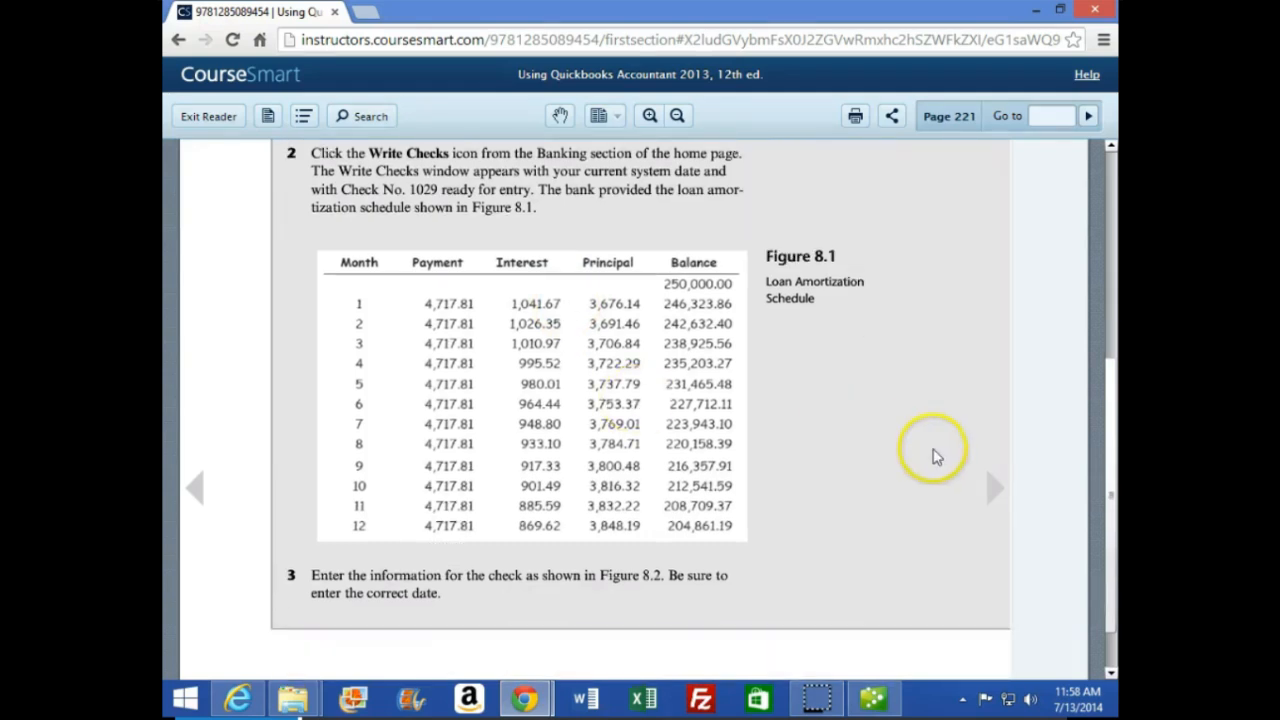
pyautogui.click(994, 487)
pyautogui.scroll(-1, 988, 497)
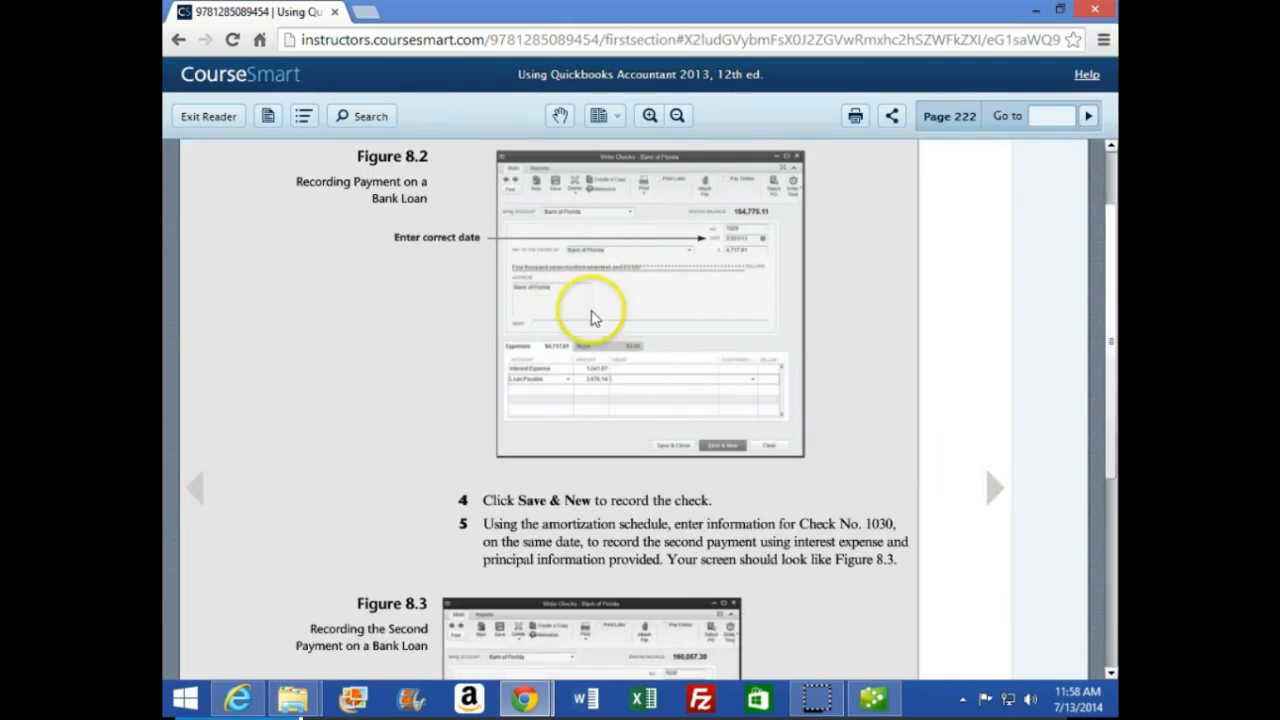
# Step: Switch back to QuickBooks and start a new check from the Bank of Florida account dated 03/01/13
pyautogui.click(872, 697)
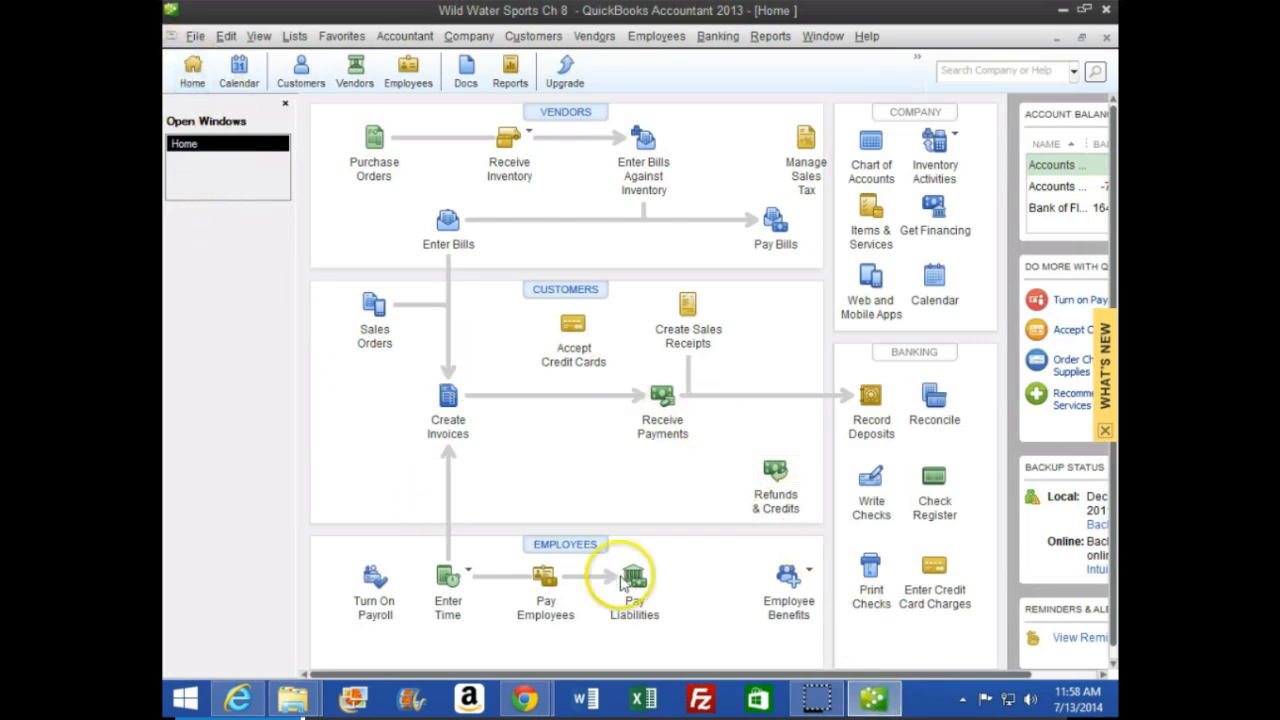
pyautogui.click(871, 484)
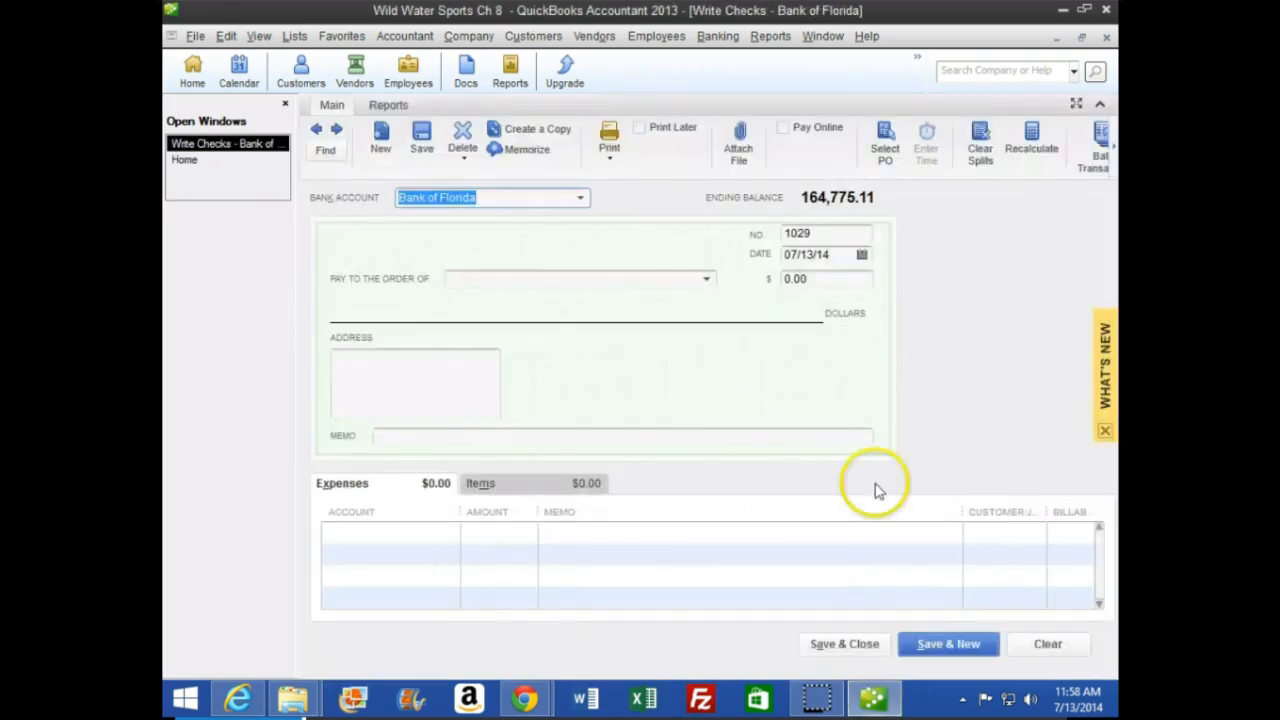
pyautogui.click(505, 257)
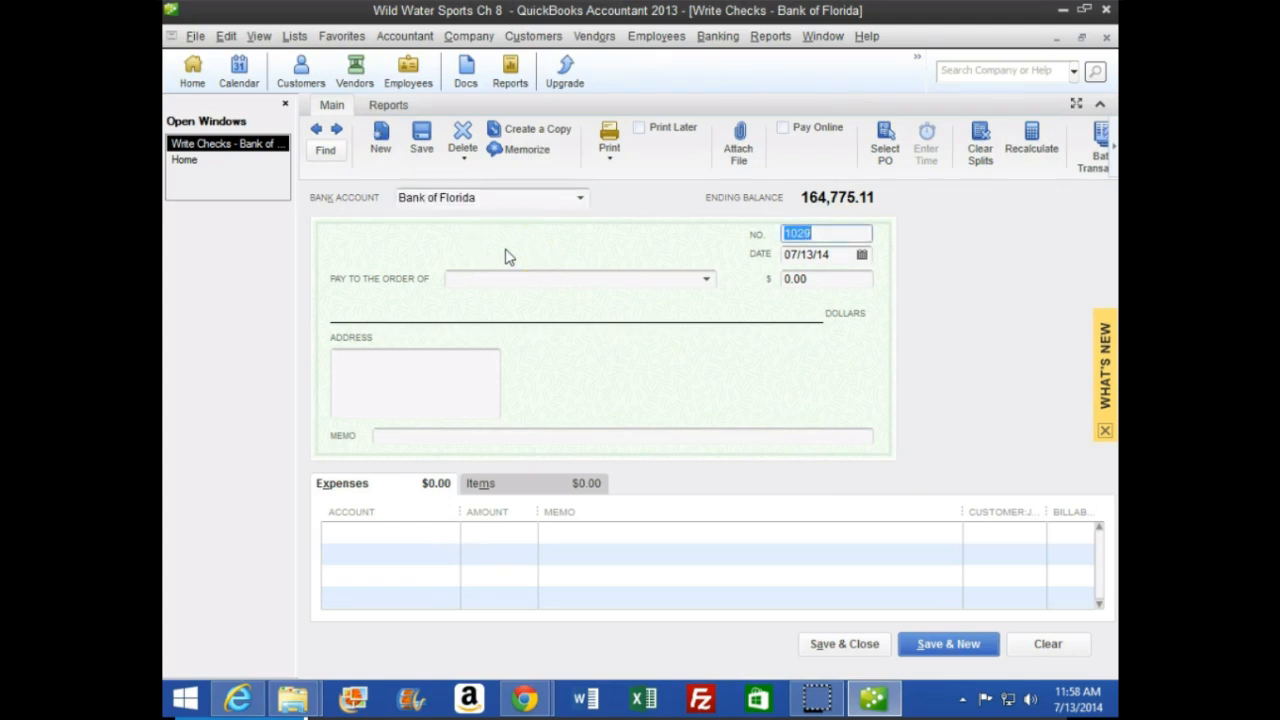
pyautogui.press('Tab')
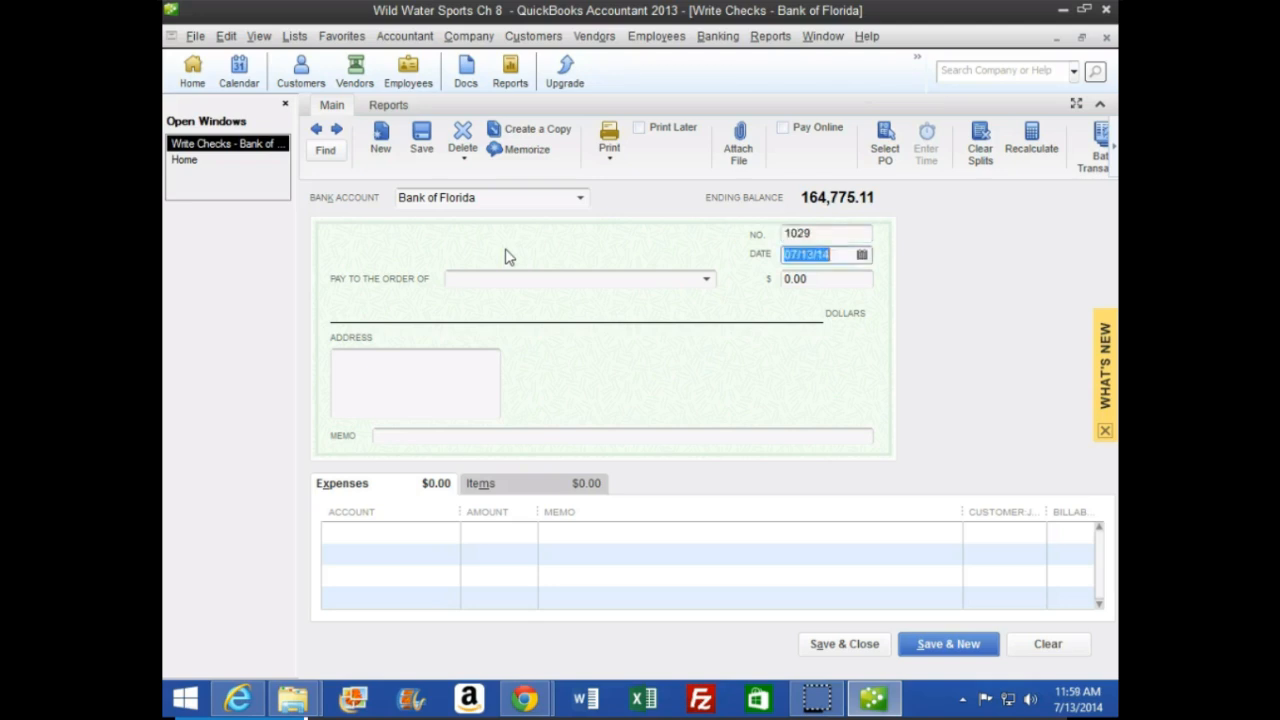
pyautogui.write('030113')
pyautogui.press('Tab')
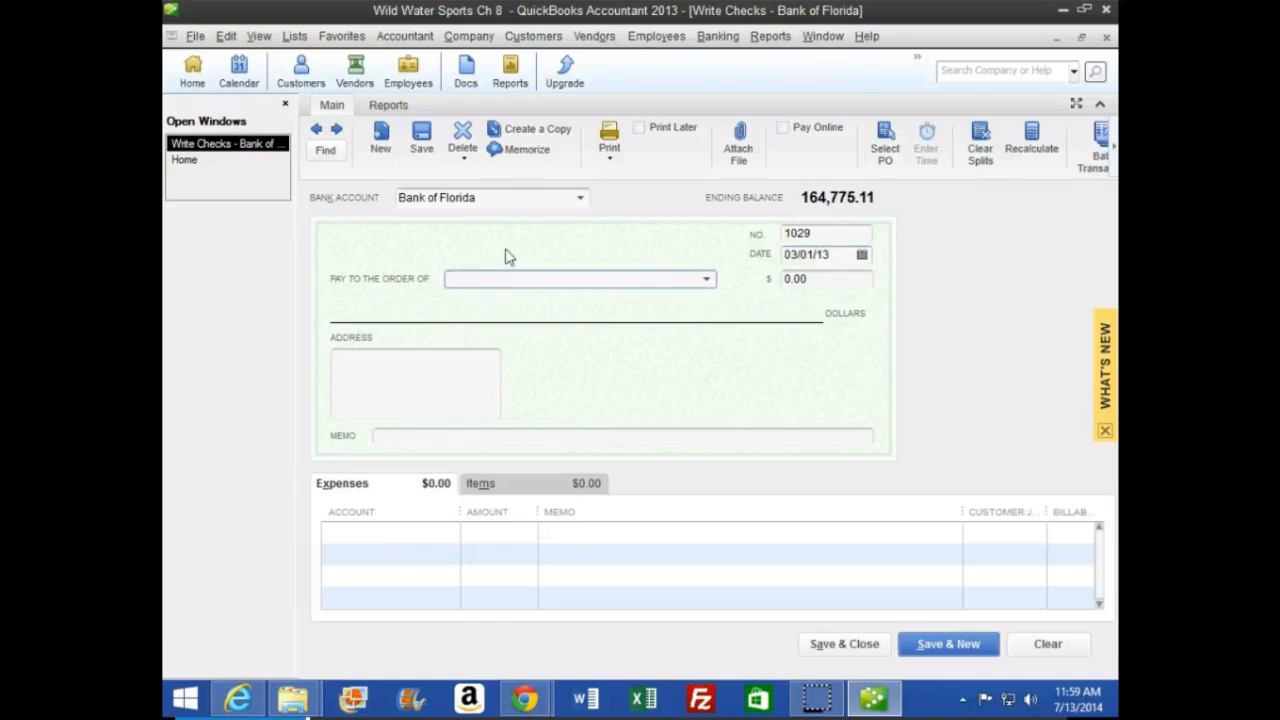
# Step: Make the check payable to Bank of Florida for 4,717.81
pyautogui.write('Bank of Florida')
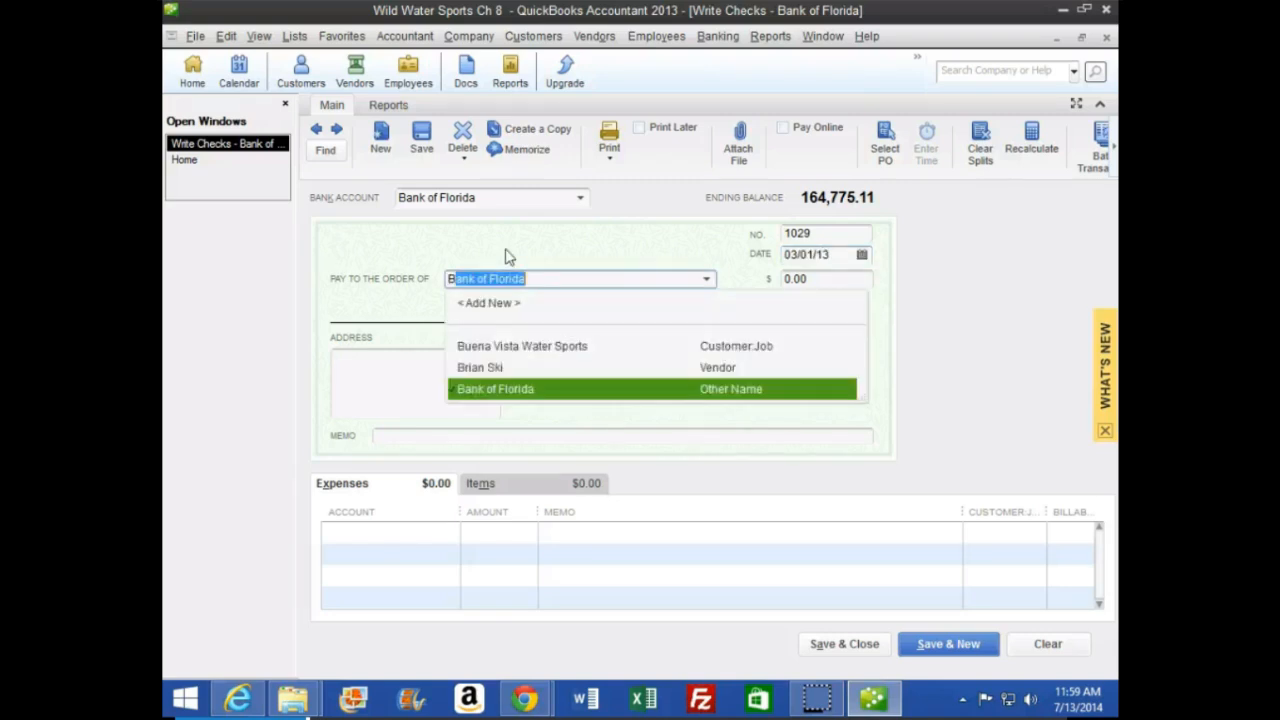
pyautogui.press('Tab')
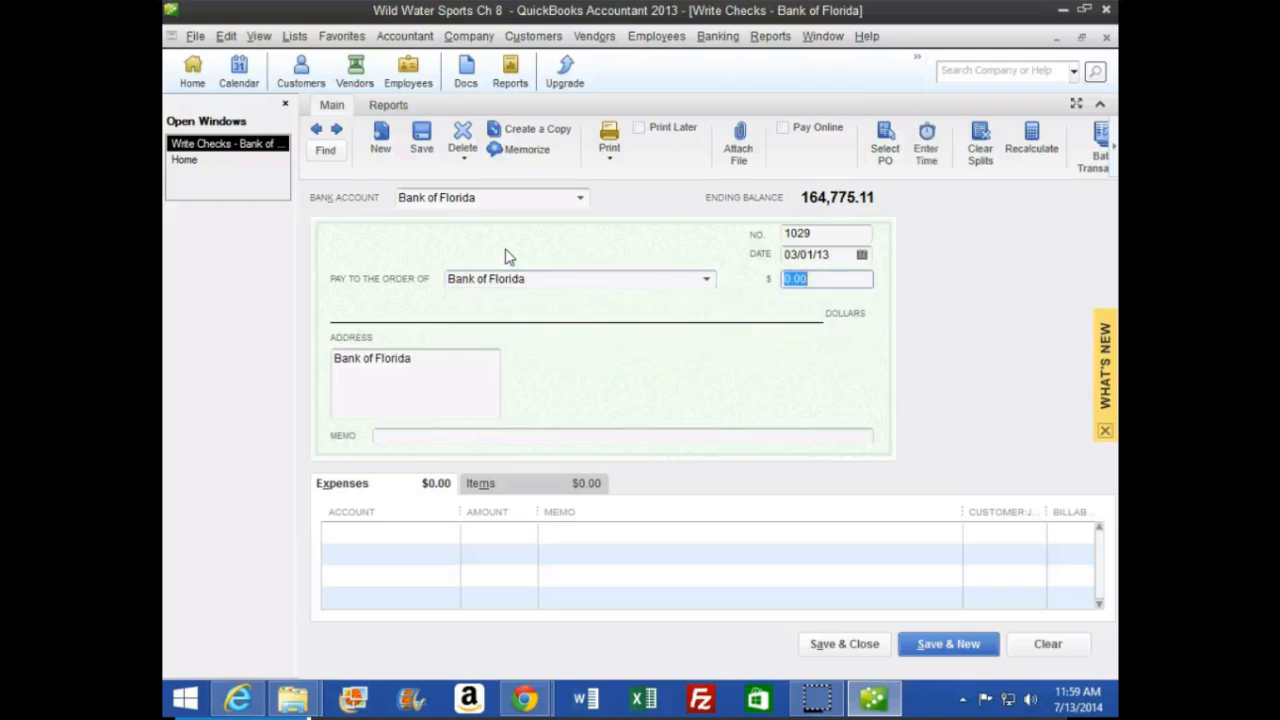
pyautogui.write('4717.81')
pyautogui.press('Tab')
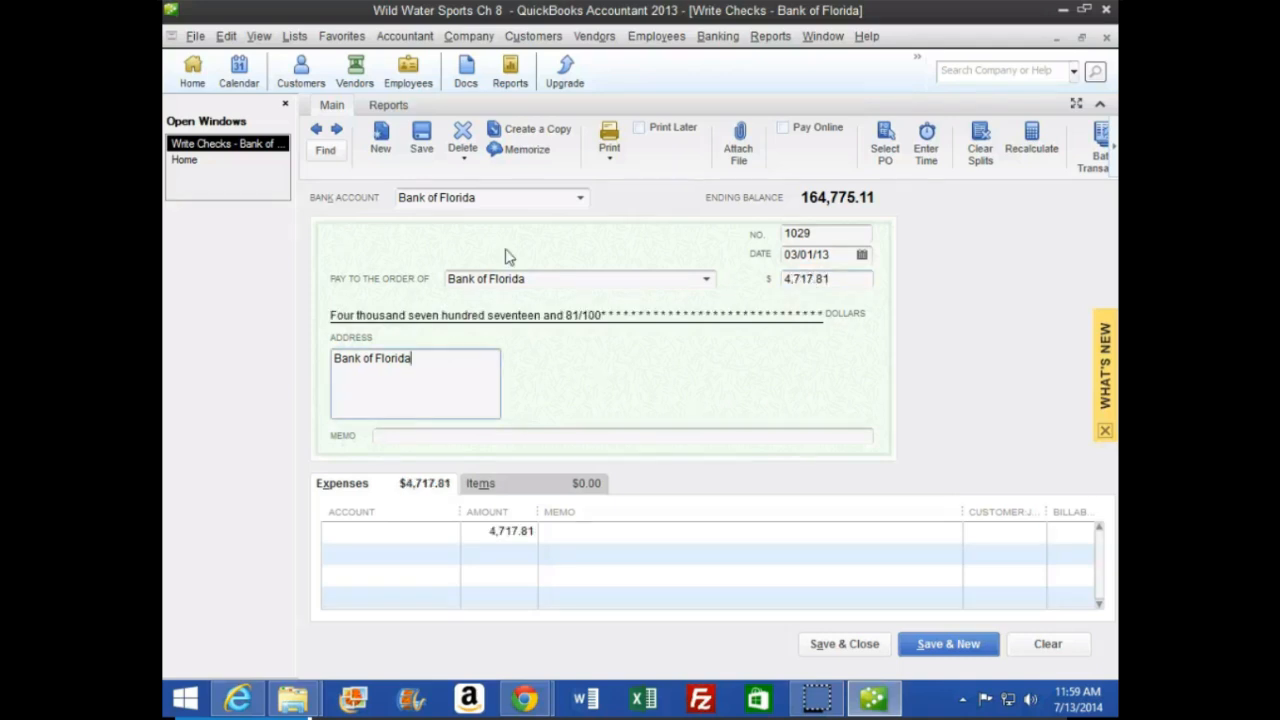
# Step: Enter the check's first expense line as Interest Expense with an amount of 1,041.57
pyautogui.press('Tab')
pyautogui.press('Tab')
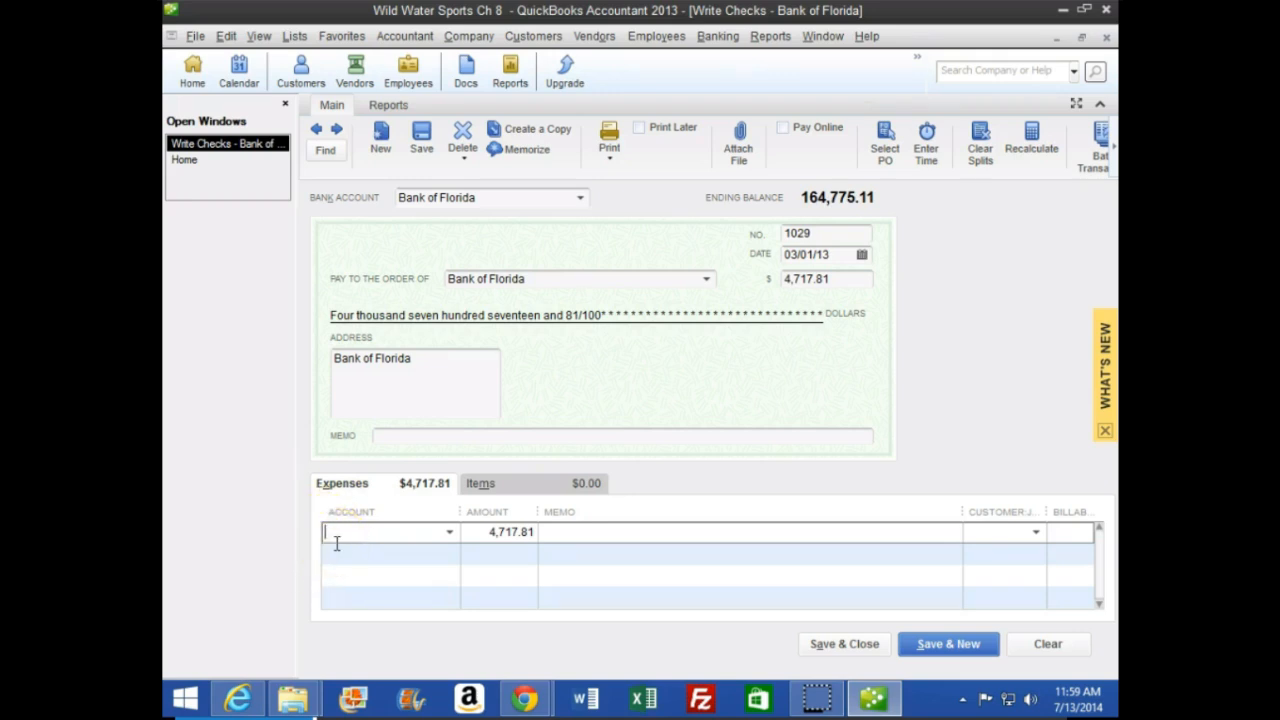
pyautogui.write('Interest Expense')
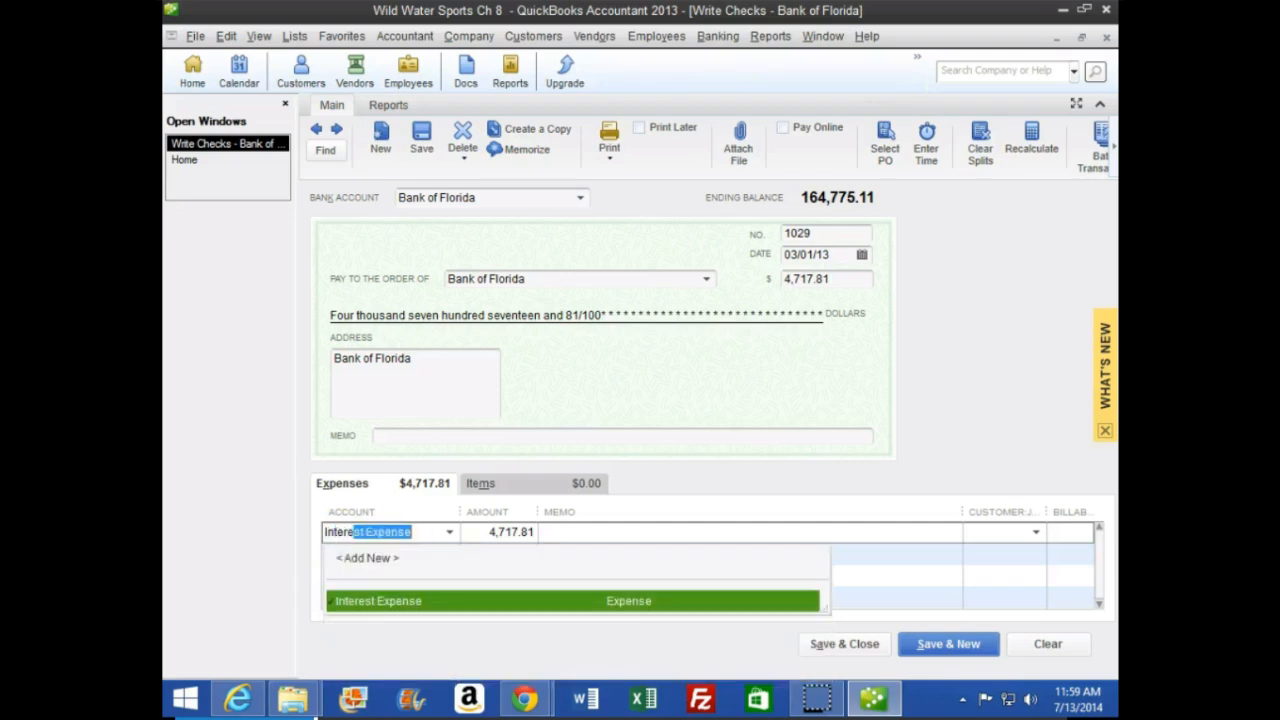
pyautogui.press('Tab')
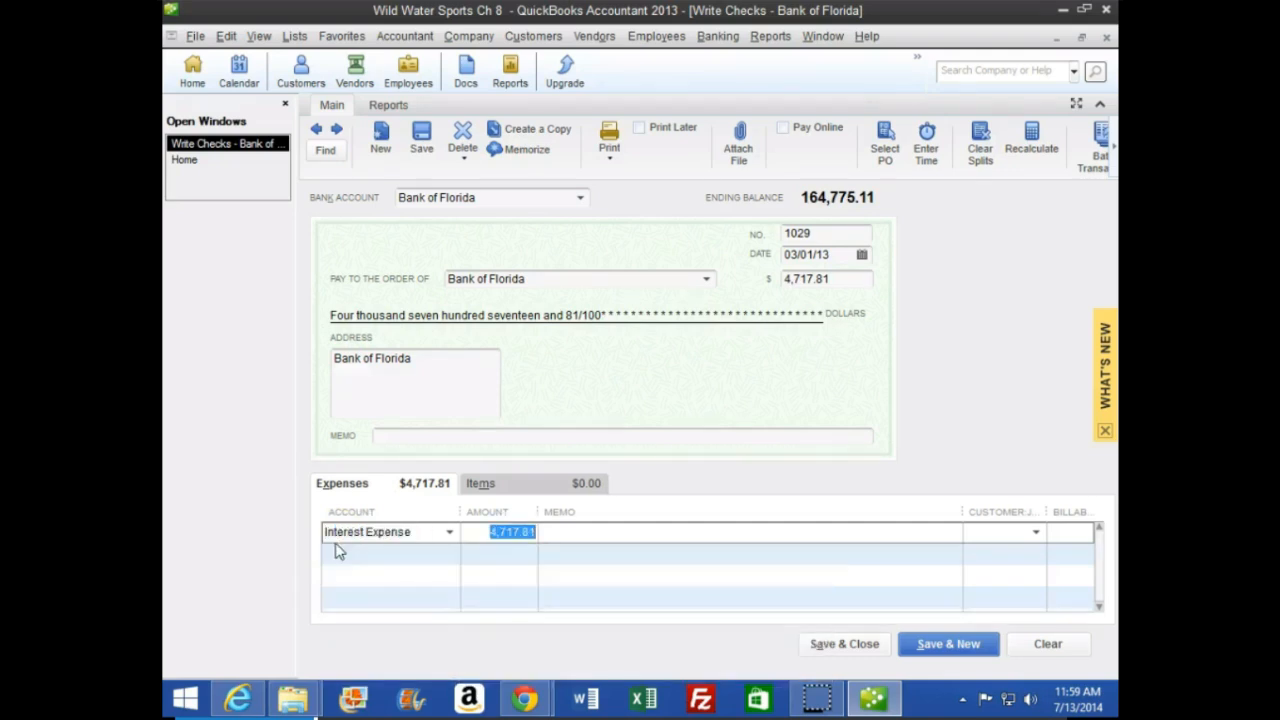
pyautogui.write('1,041.57')
pyautogui.press('Tab')
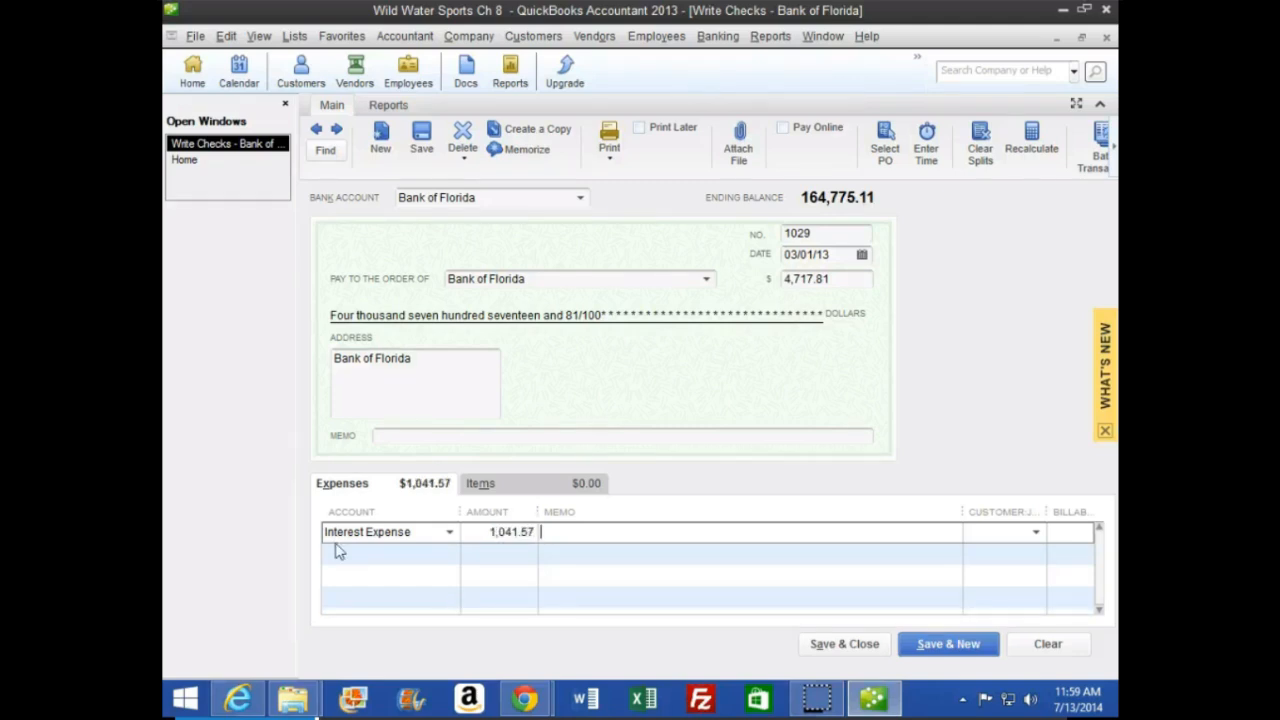
# Step: Assign the check's remaining amount to Loan Payable on the second expense line
pyautogui.press('Tab')
pyautogui.press('Tab')
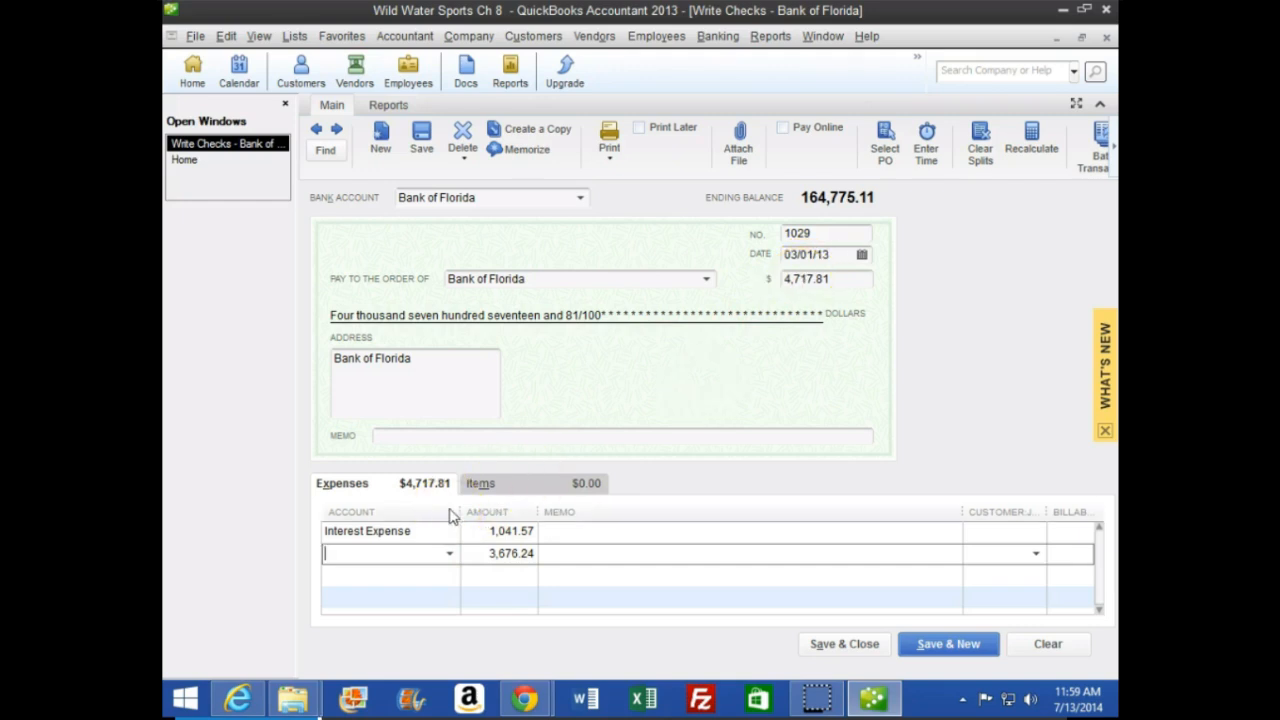
pyautogui.write('Loan Payable')
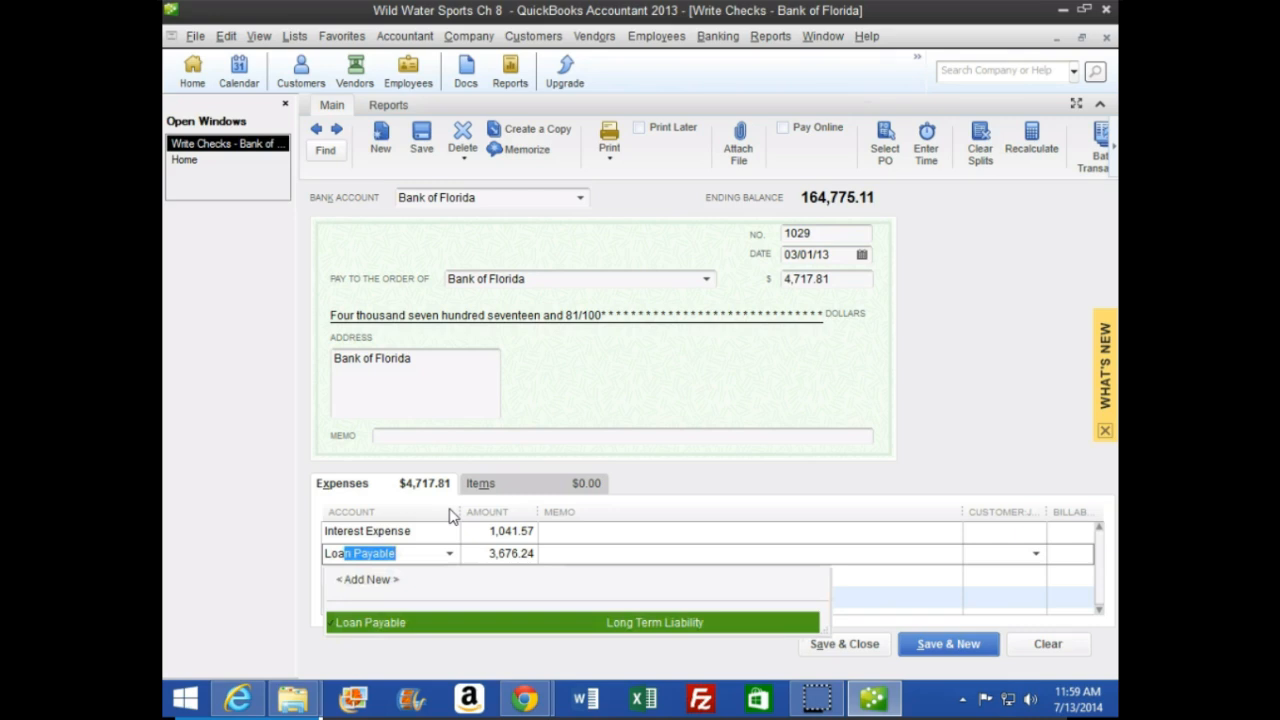
pyautogui.press('Tab')
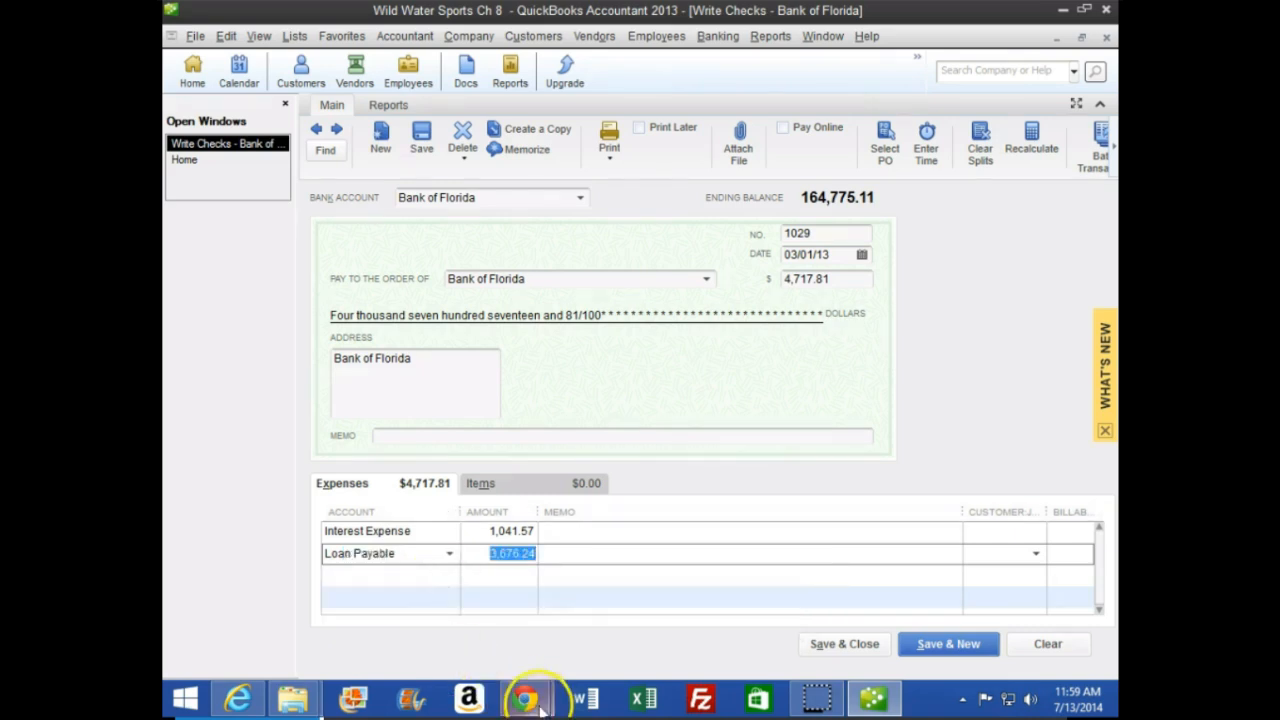
# Step: Switch to the CourseSmart textbook and compare the check with Figure 8.2, reading the instructions for recording it and entering the second payment
pyautogui.moveTo(524, 698)
pyautogui.click(553, 578)
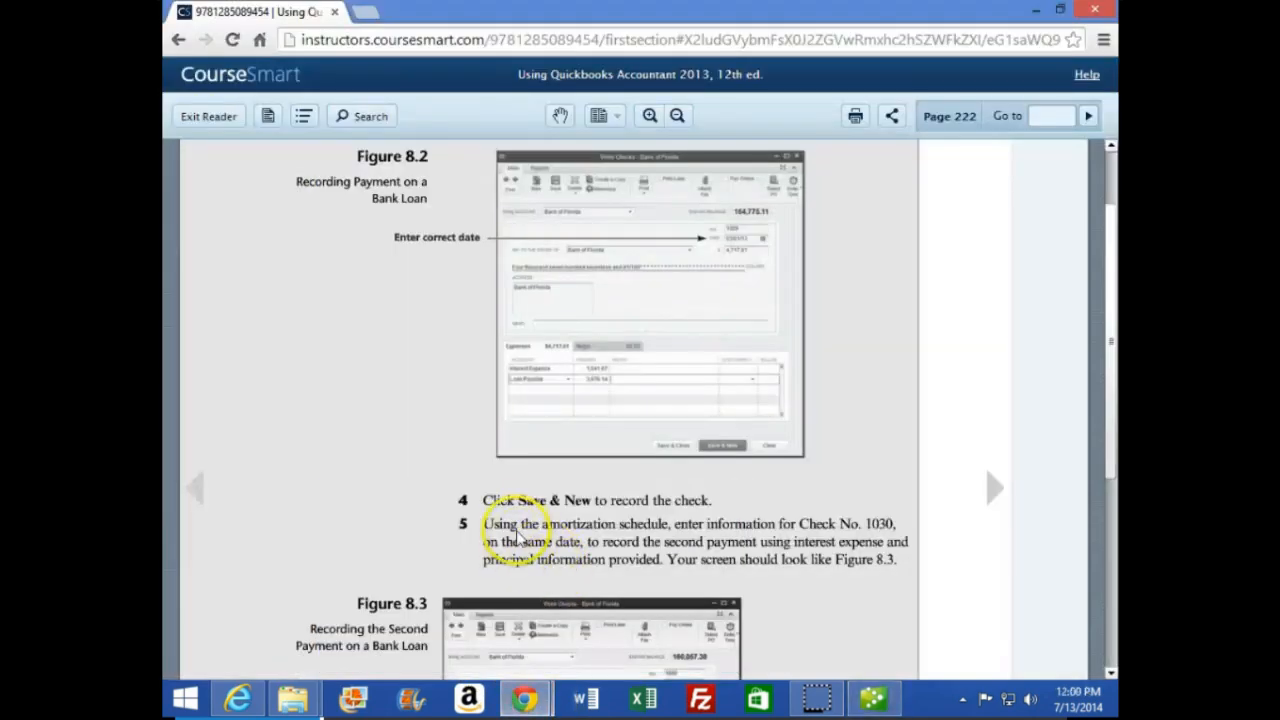
pyautogui.scroll(-1, 418, 552)
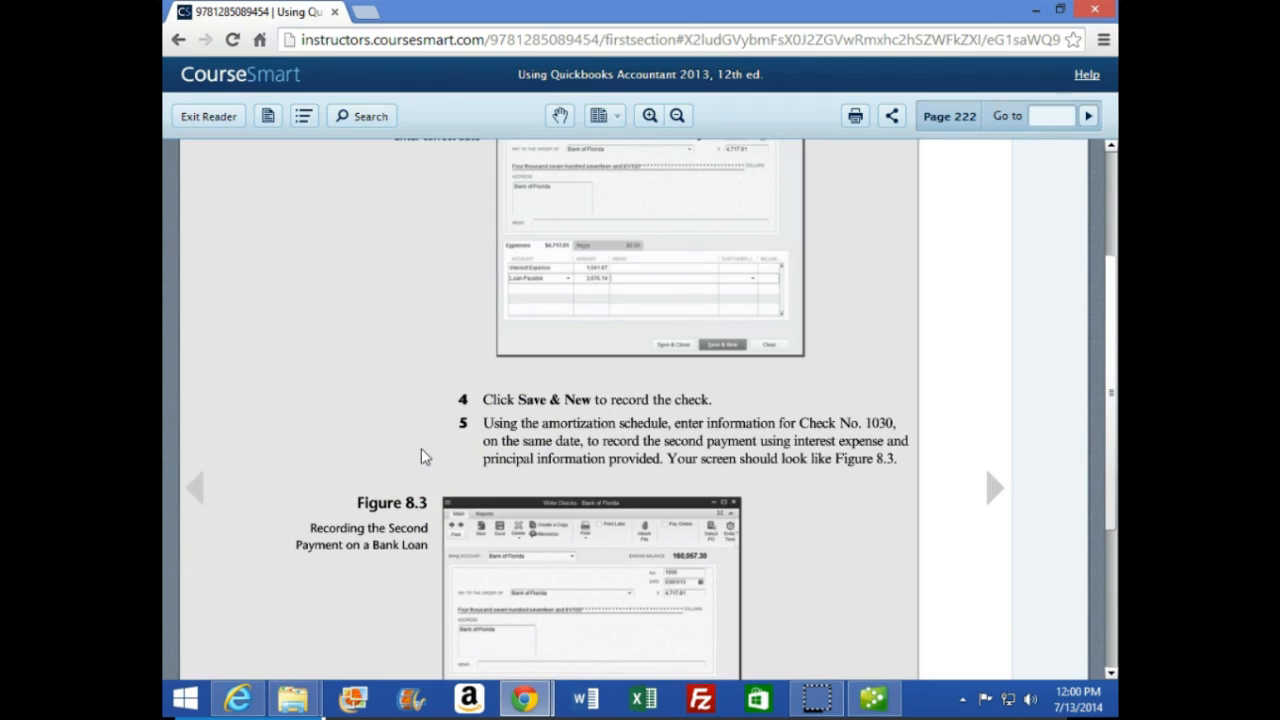
pyautogui.scroll(-1, 421, 448)
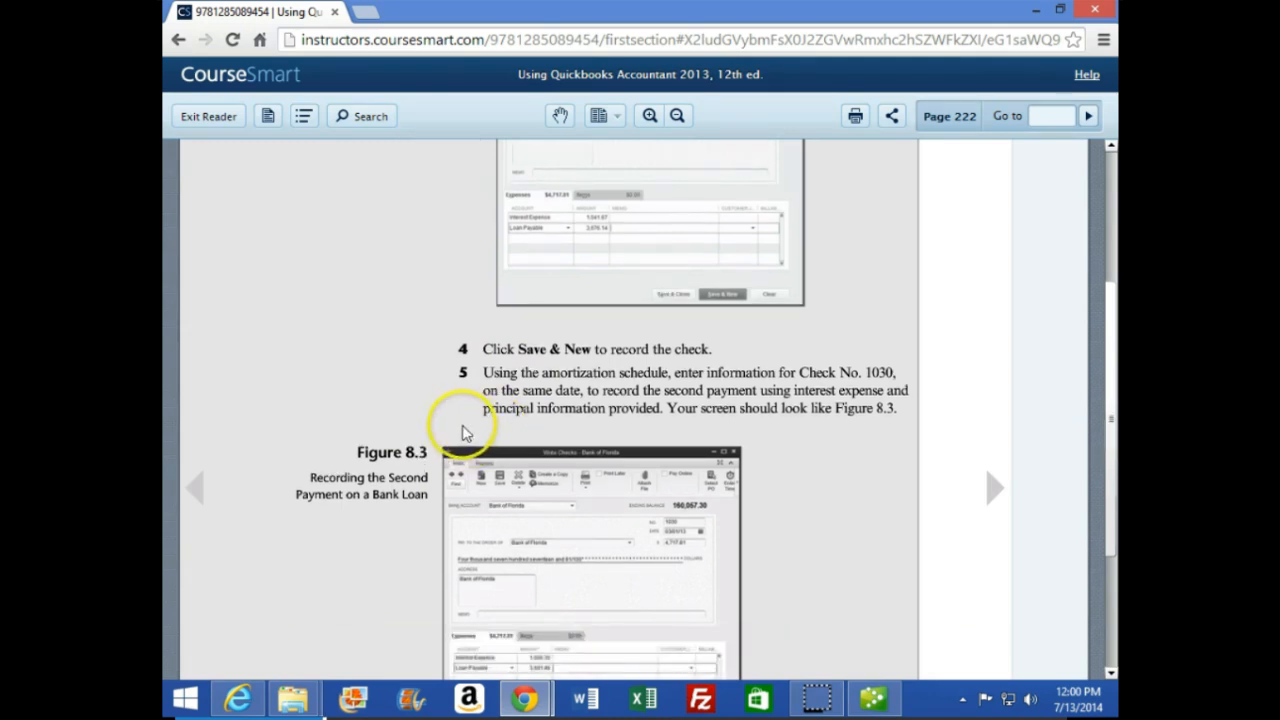
# Step: Examine Figure 8.3 and the textbook instructions for recording the second bank loan payment
pyautogui.scroll(-1, 460, 430)
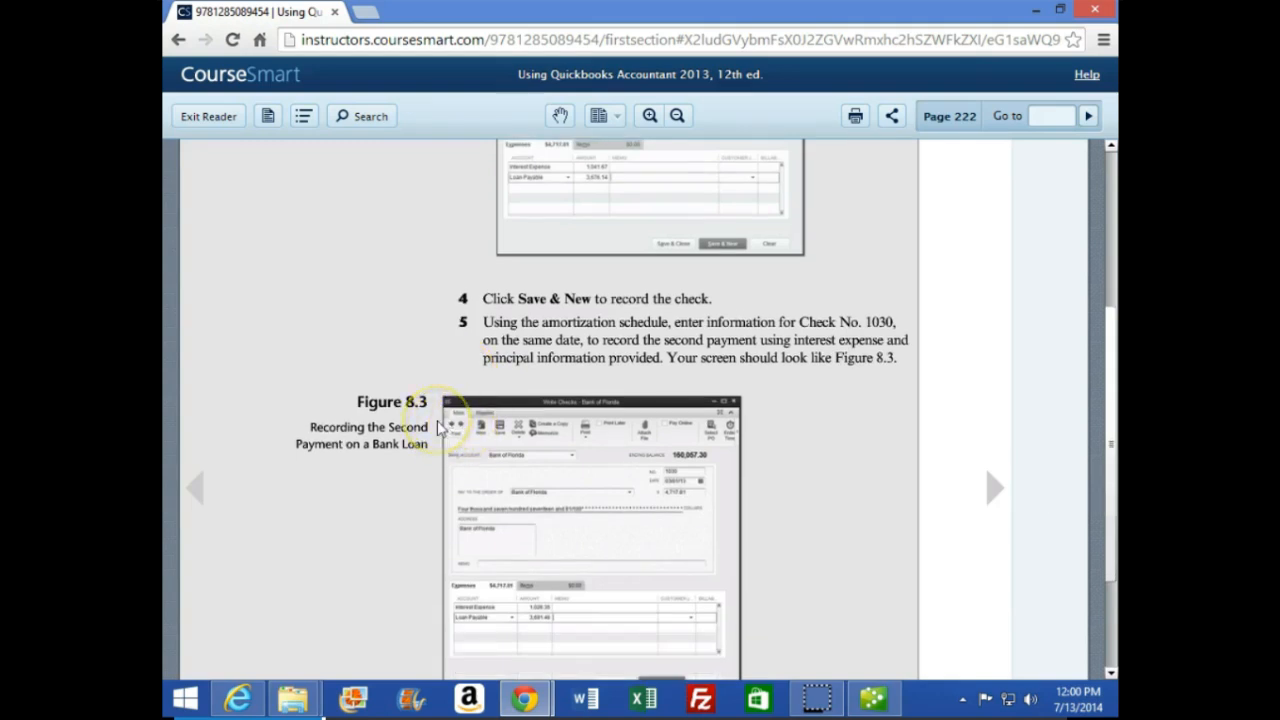
pyautogui.scroll(-1, 436, 426)
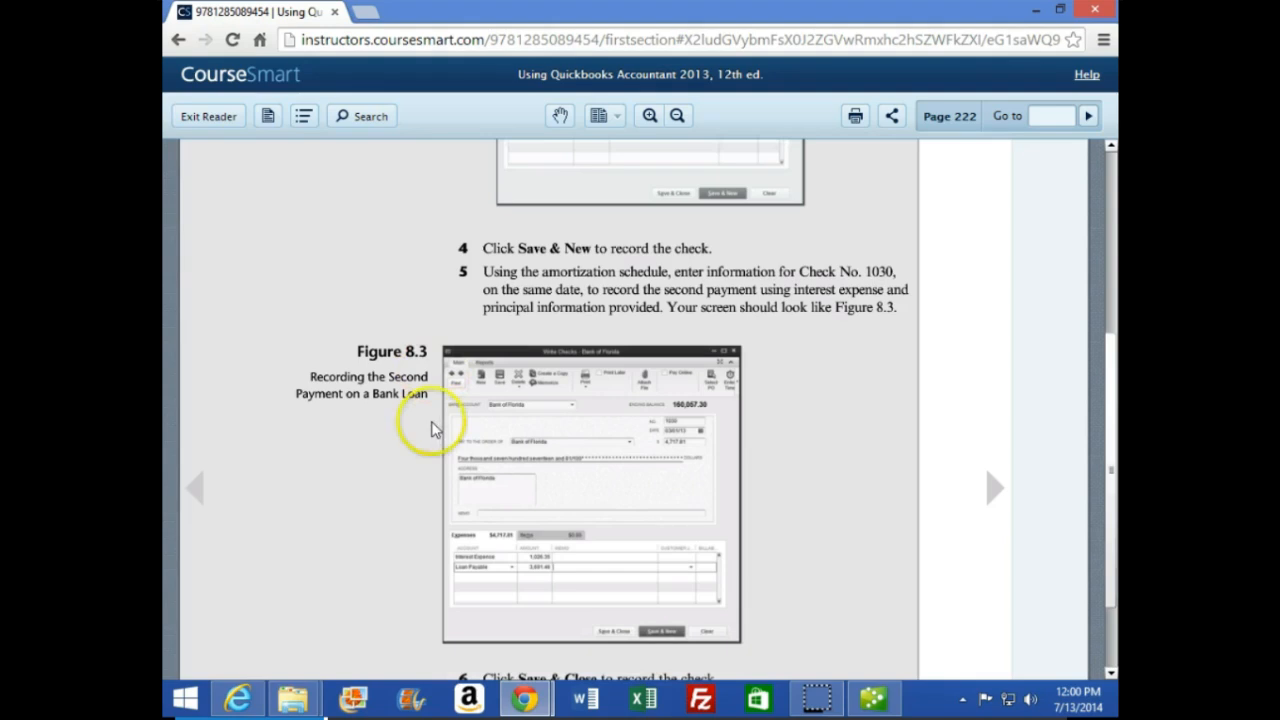
pyautogui.scroll(-1, 432, 428)
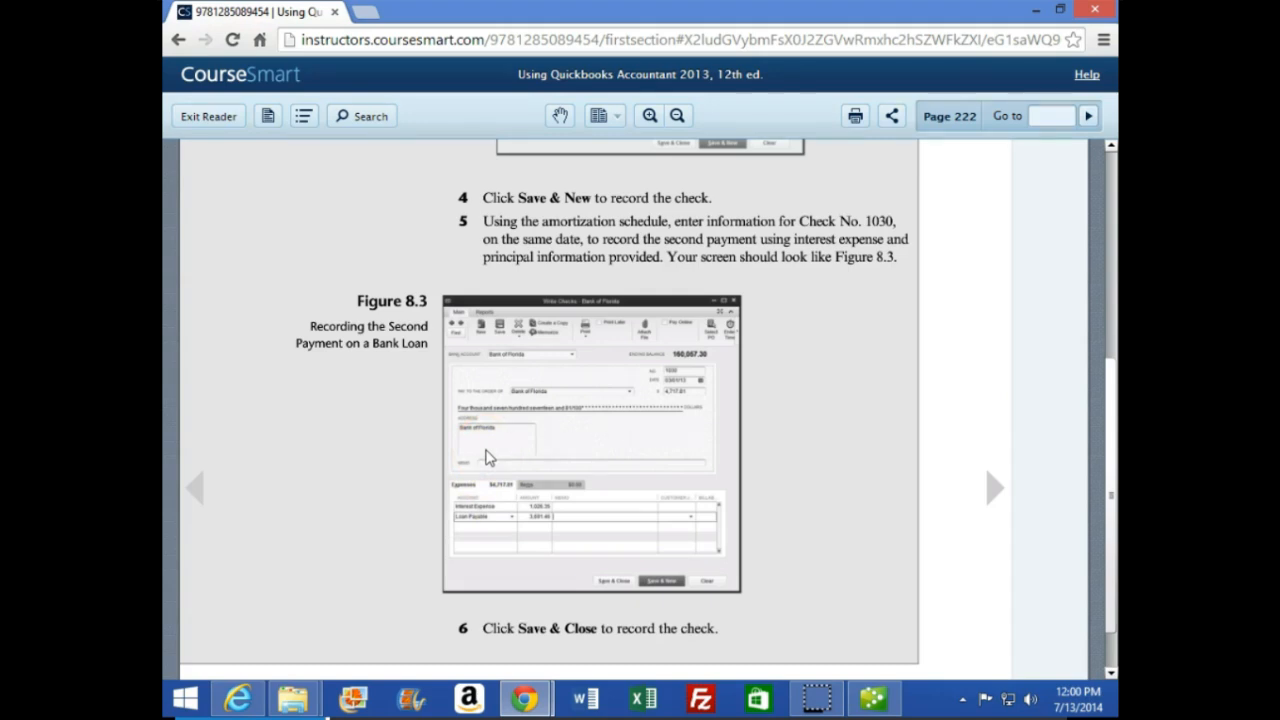
# Step: Switch to QuickBooks and save the first loan payment check, starting a new blank check
pyautogui.moveTo(533, 700)
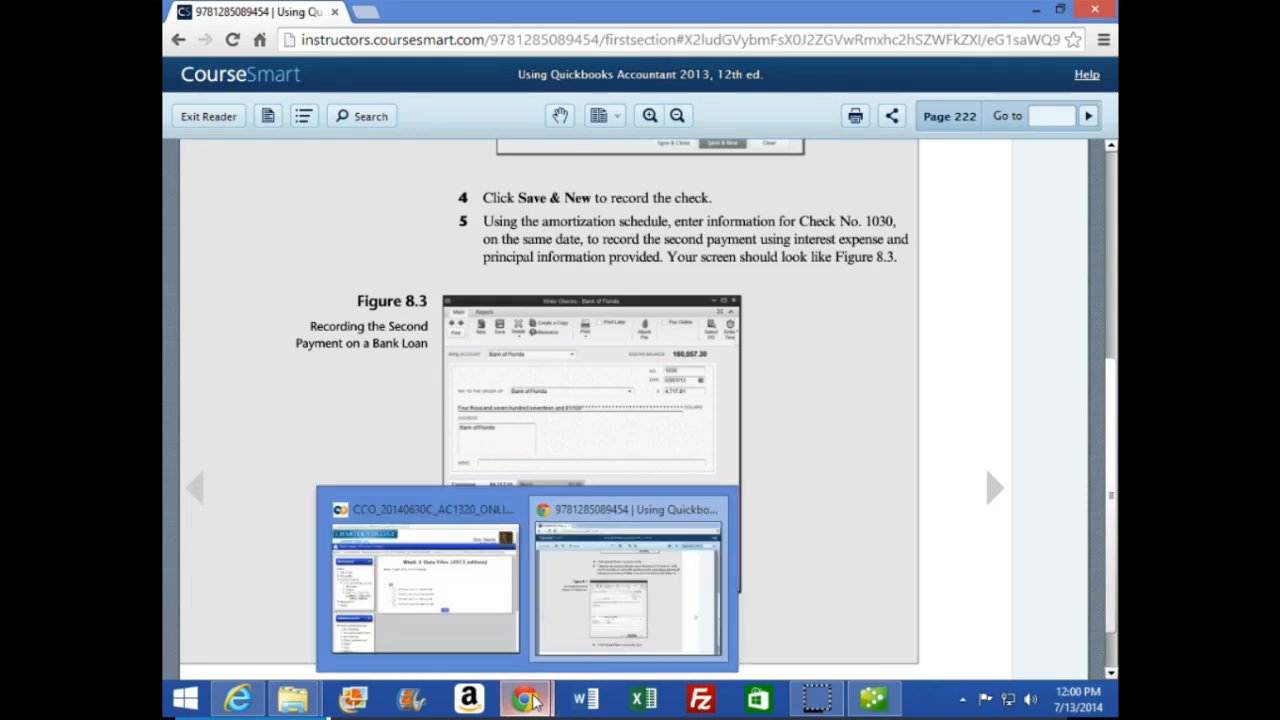
pyautogui.click(870, 694)
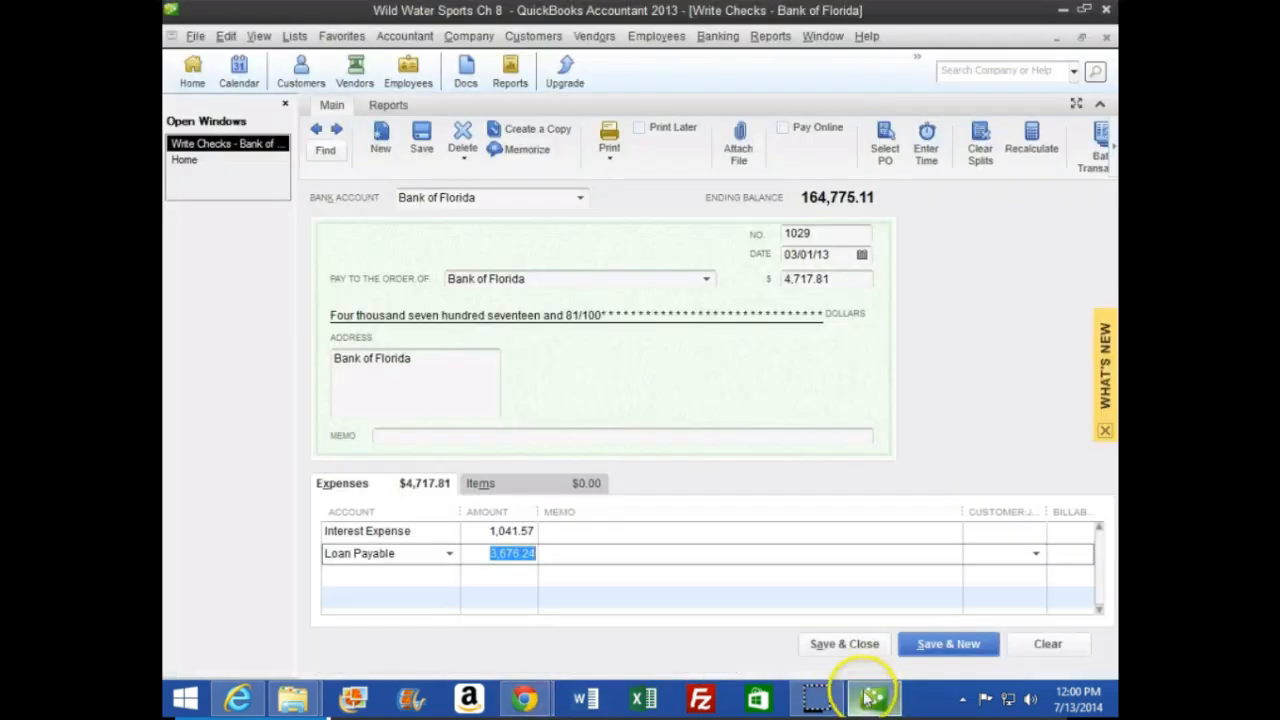
pyautogui.click(948, 645)
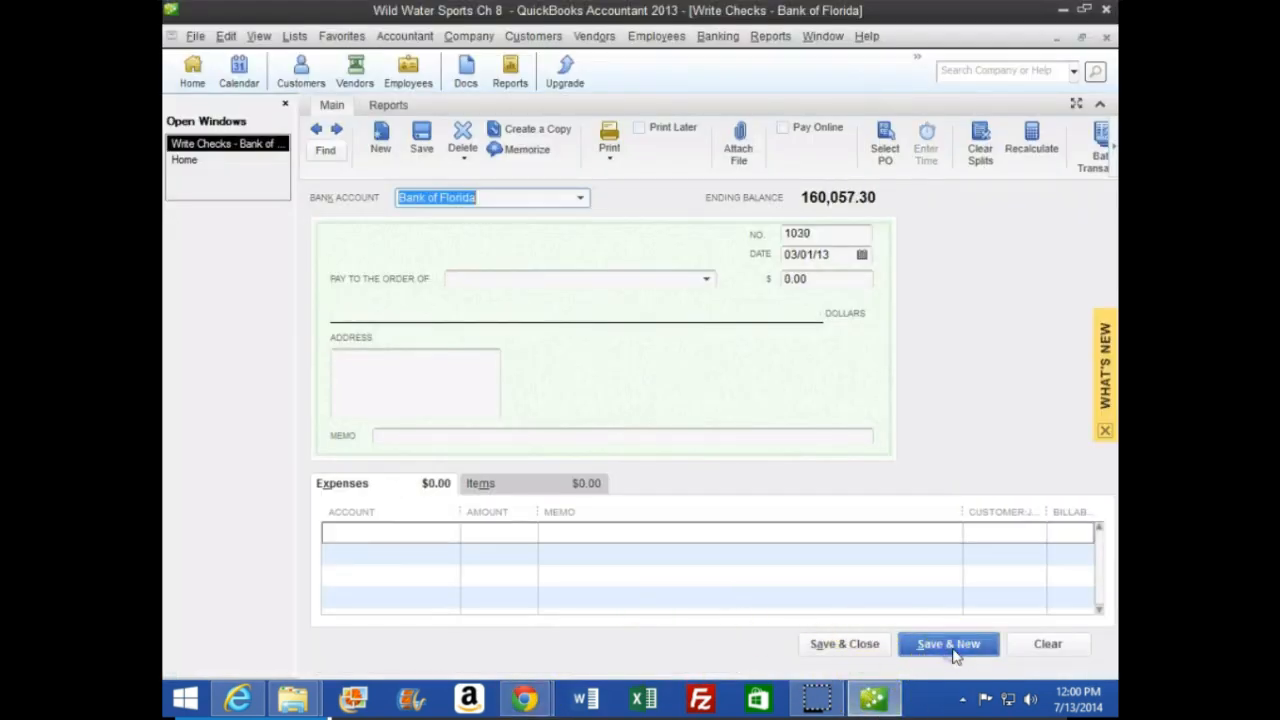
pyautogui.click(949, 645)
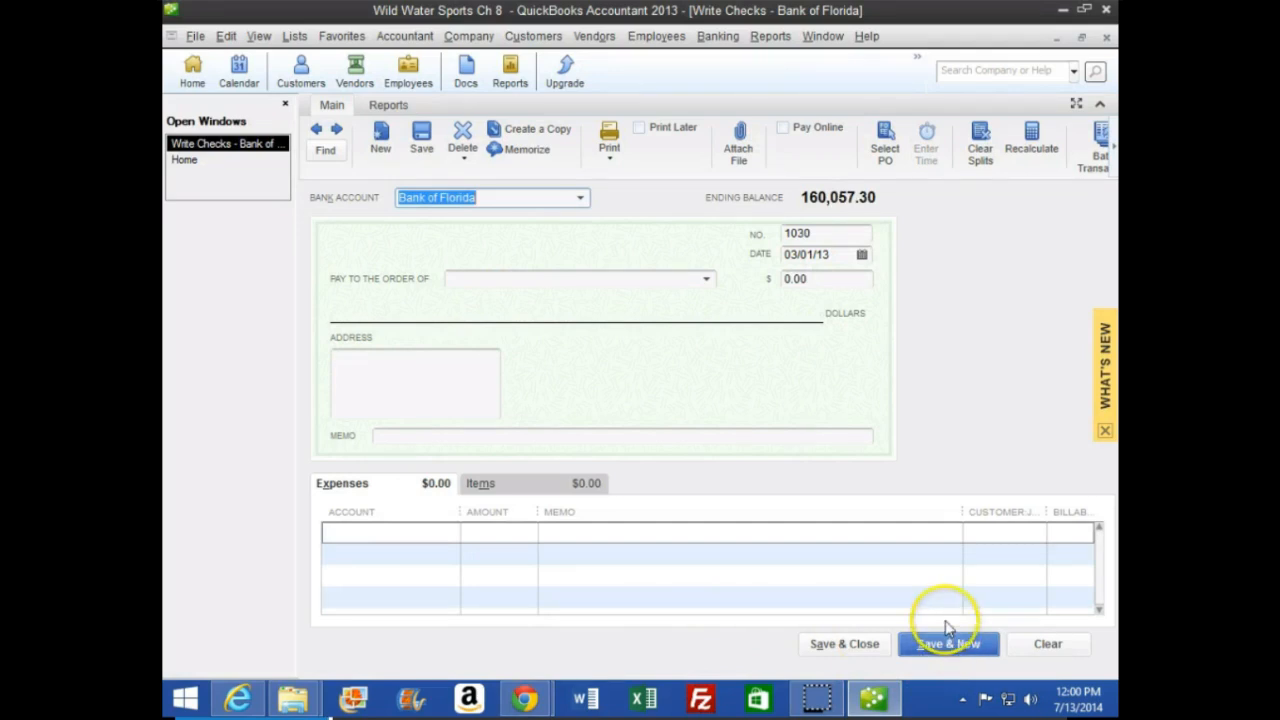
# Step: Make the second check payable to Bank of Florida for 4,717.81, keeping the default check number and date
pyautogui.press('Tab')
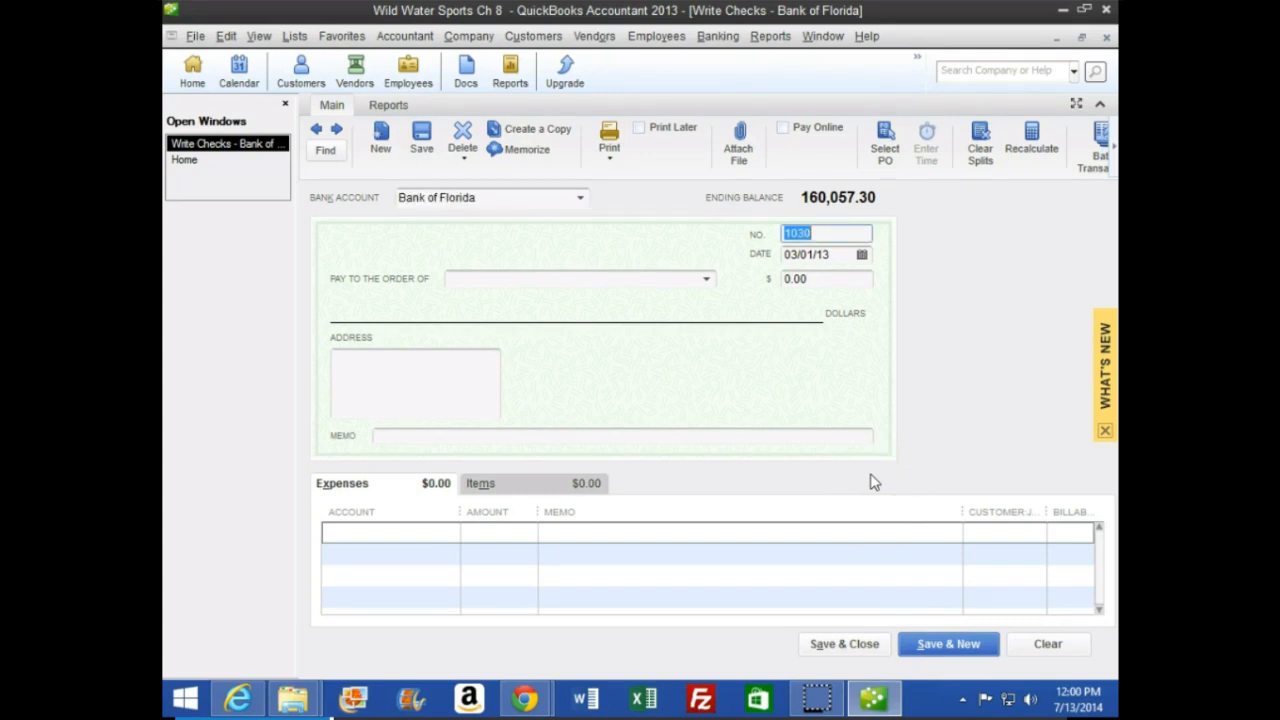
pyautogui.press('Tab')
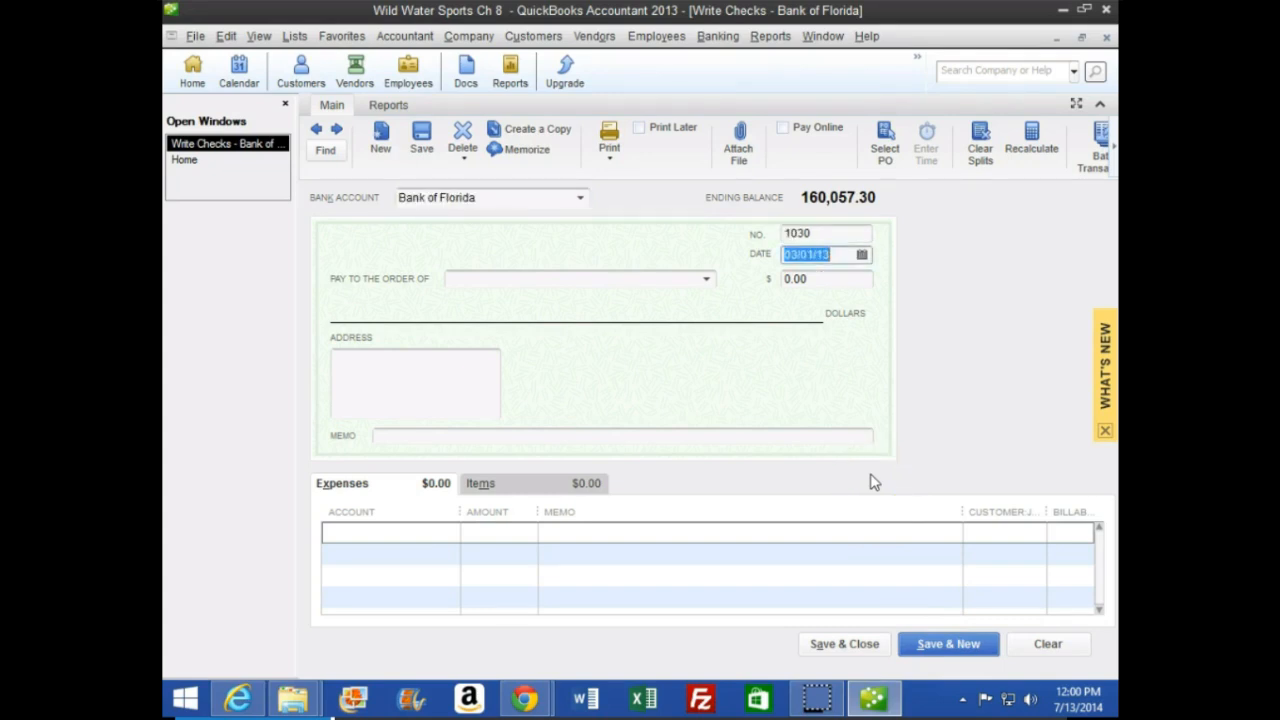
pyautogui.press('Tab')
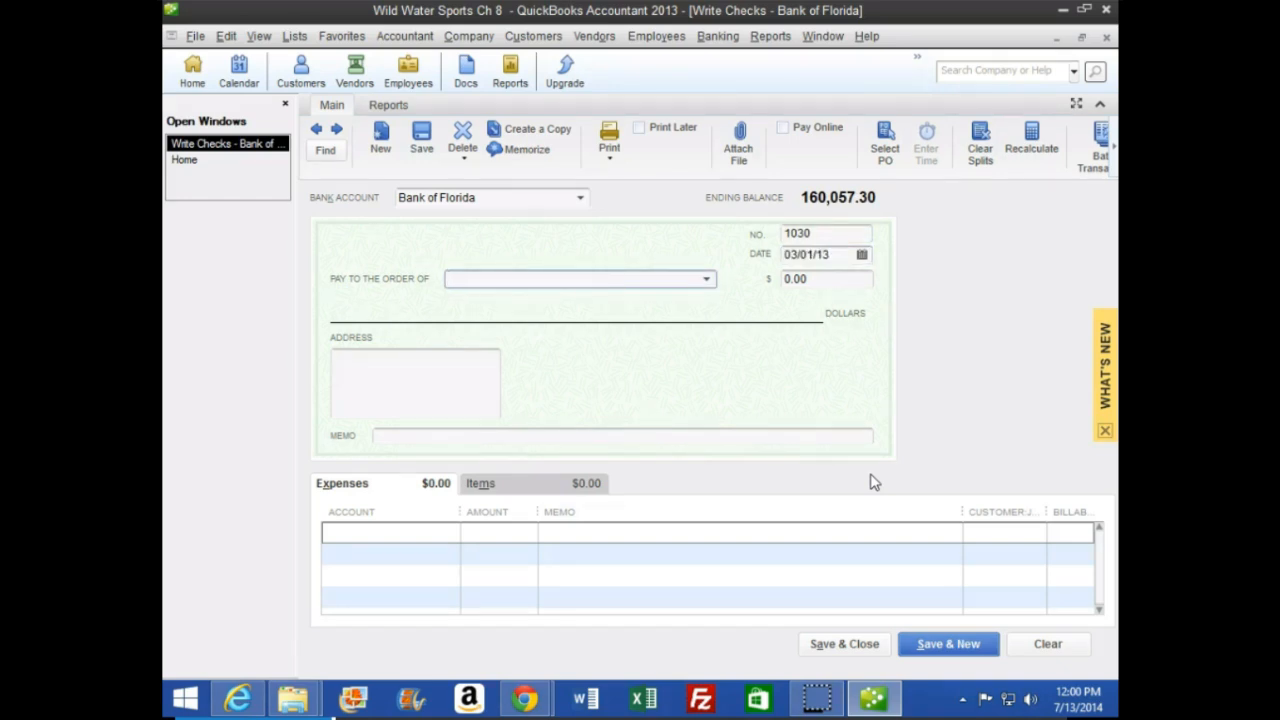
pyautogui.write('Bank of Florida')
pyautogui.press('Tab')
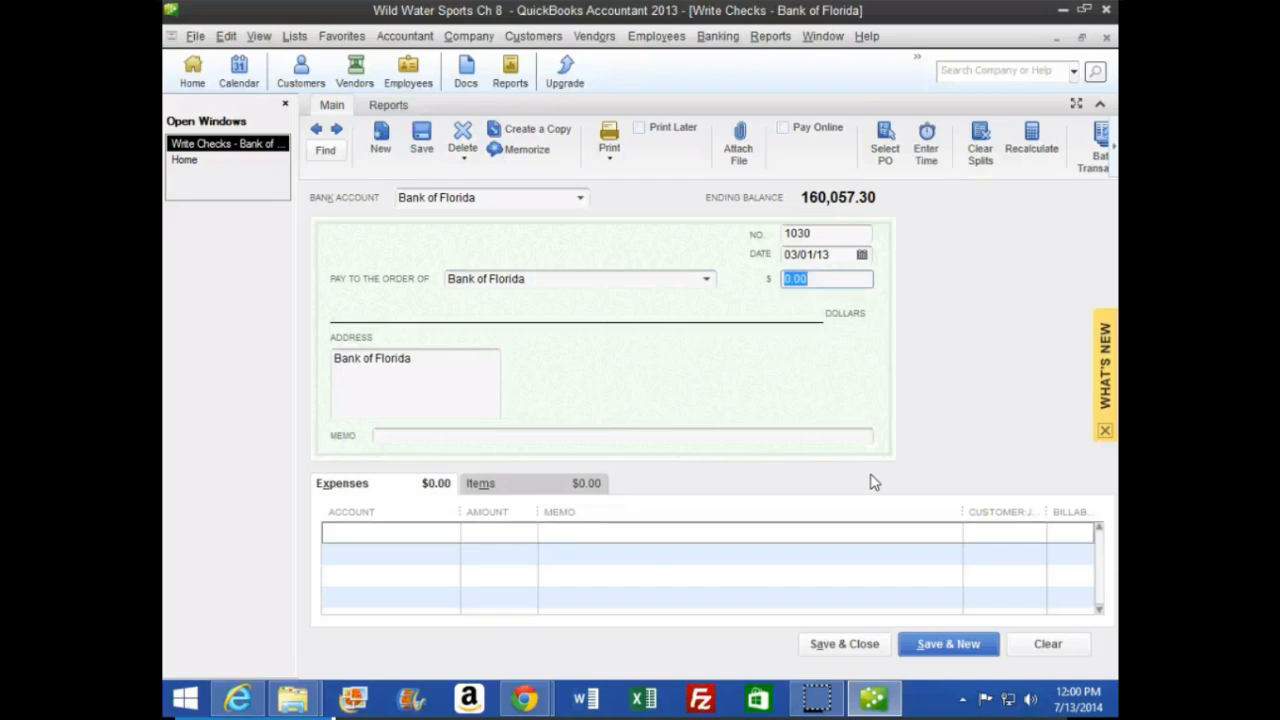
pyautogui.write('4,717.81')
pyautogui.press('Tab')
pyautogui.press('Tab')
pyautogui.press('Tab')
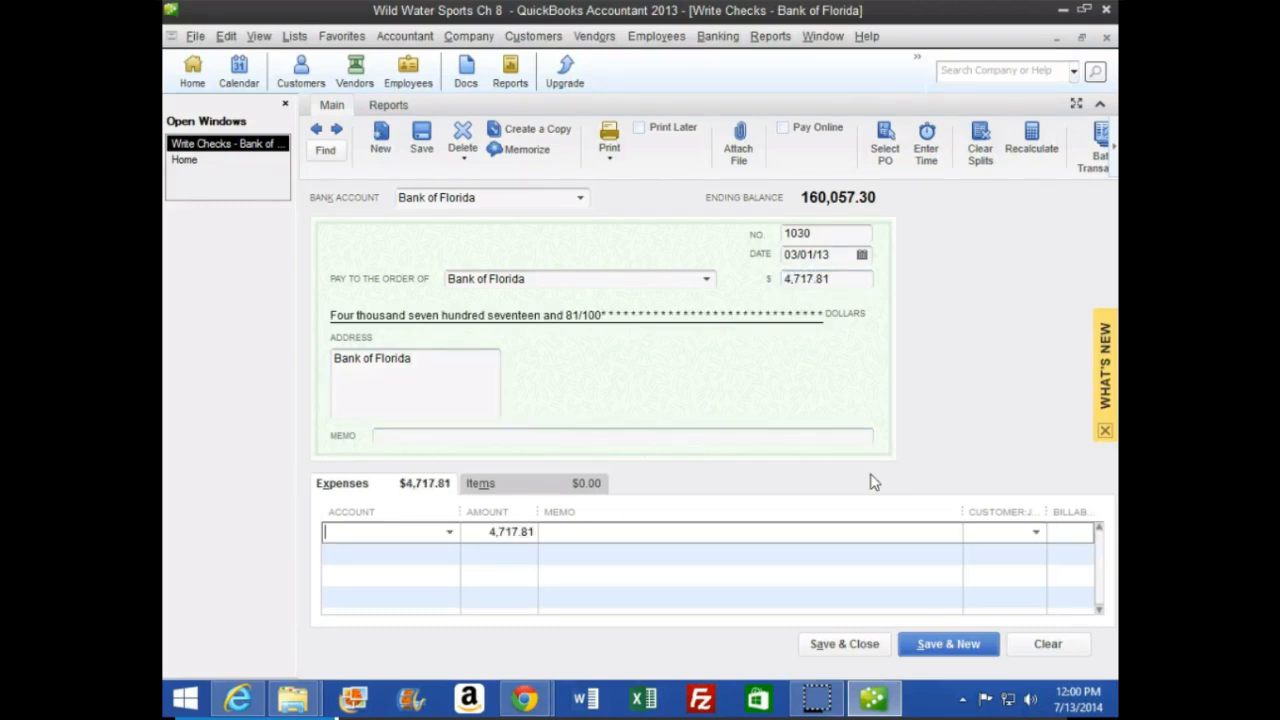
# Step: Enter the second check's first expense line as Interest Expense with an amount of 1,026.35
pyautogui.write('iner')
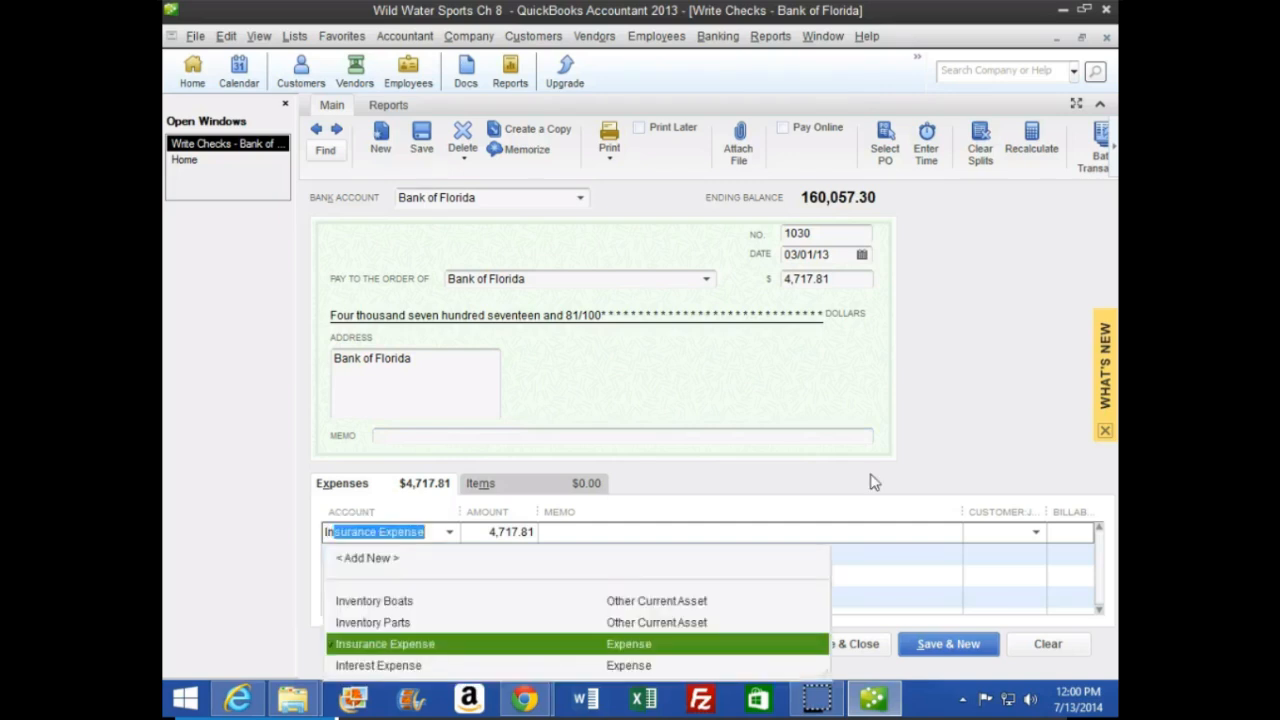
pyautogui.press('Tab')
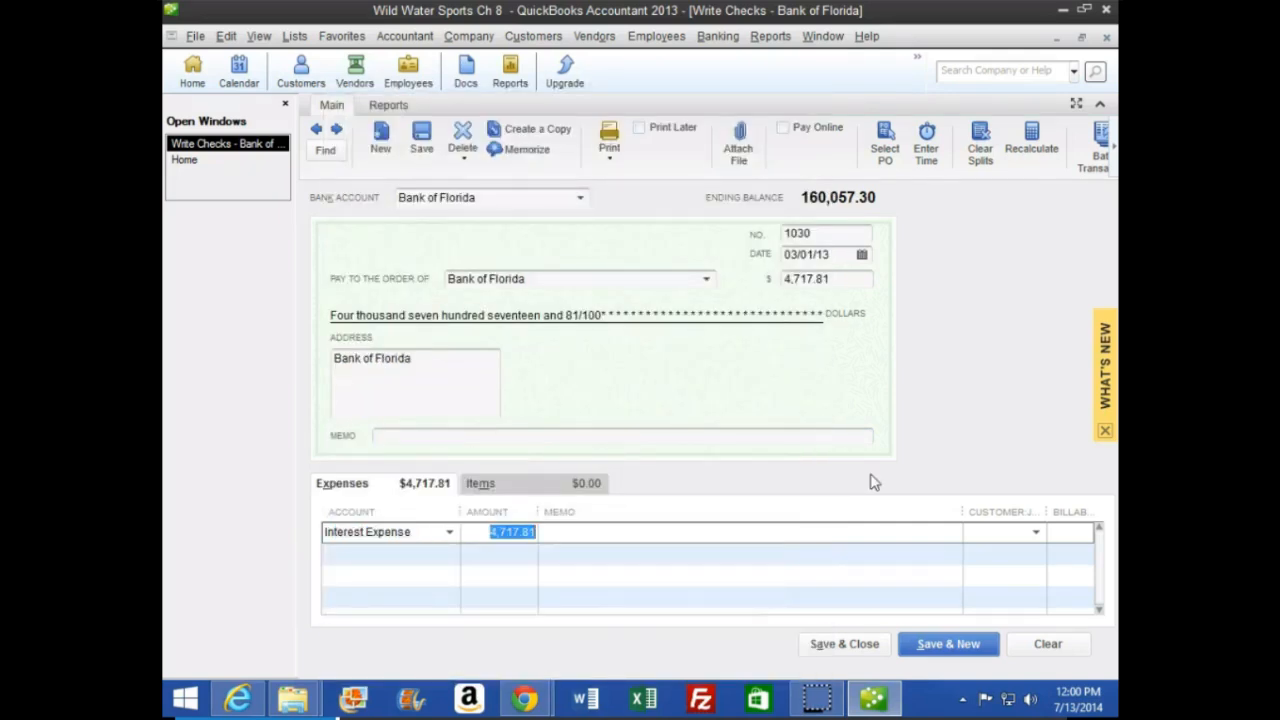
pyautogui.write('1,026.35')
pyautogui.press('Tab')
pyautogui.press('Tab')
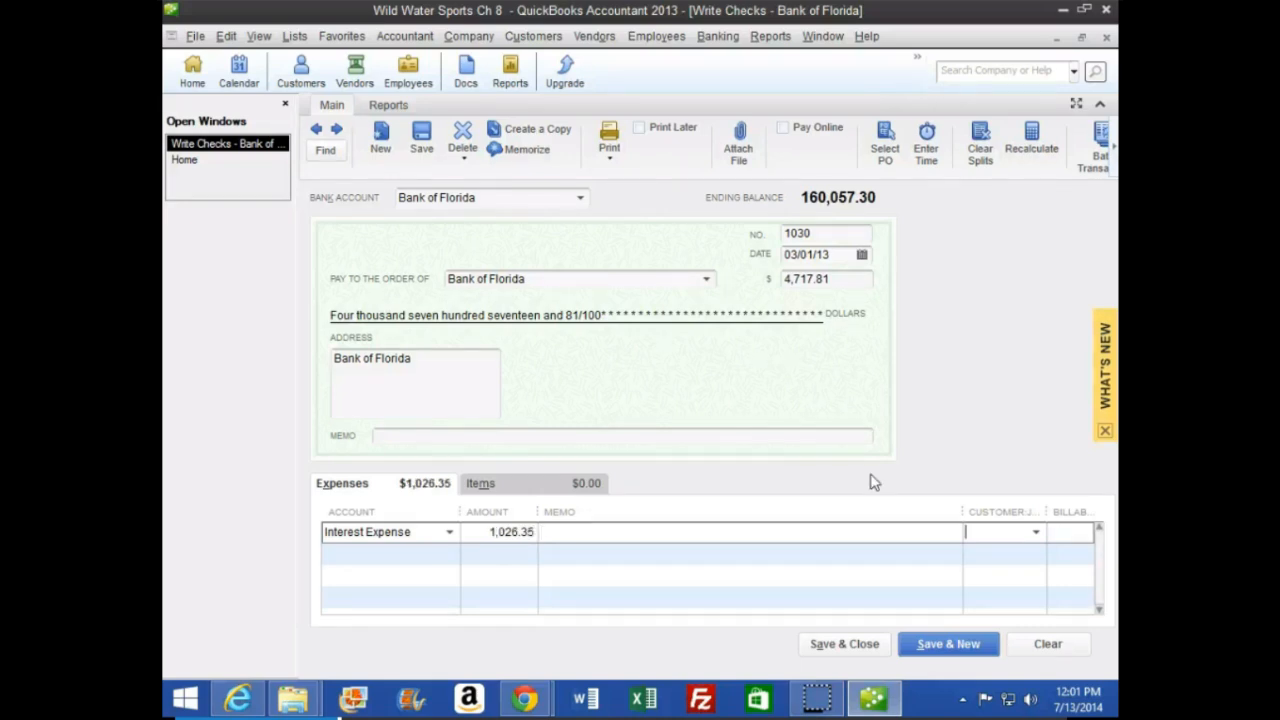
# Step: Assign the second check's remaining amount to Loan Payable on the next expense line, and save and close the check
pyautogui.press('Tab')
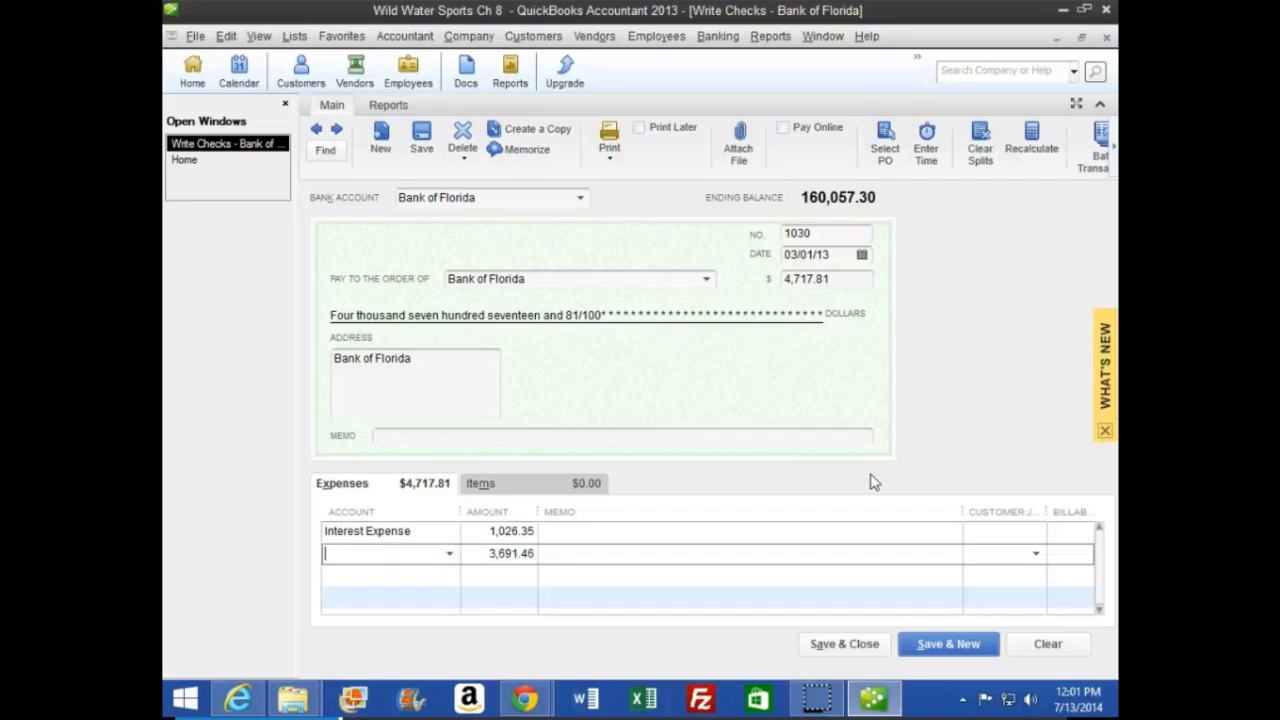
pyautogui.write('Loan Payable')
pyautogui.press('Tab')
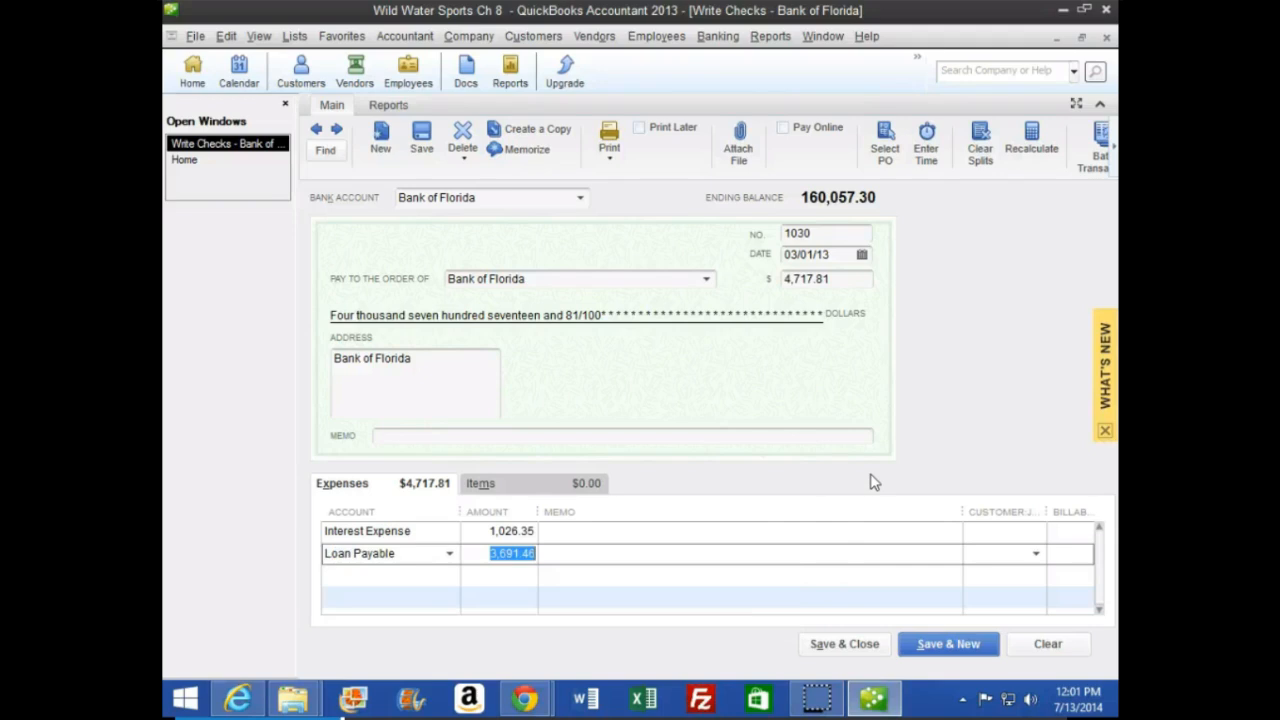
pyautogui.click(876, 644)
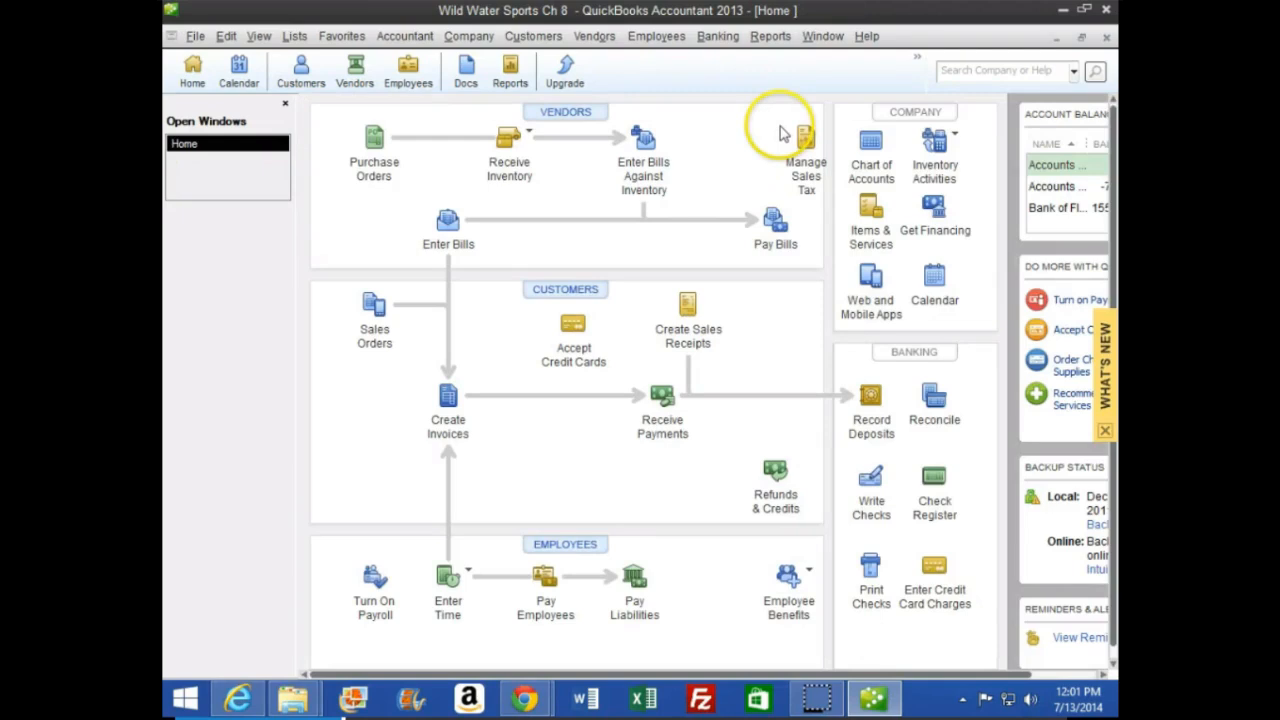
# Step: Open the Trial Balance report from the Accountant & Taxes reports
pyautogui.click(769, 37)
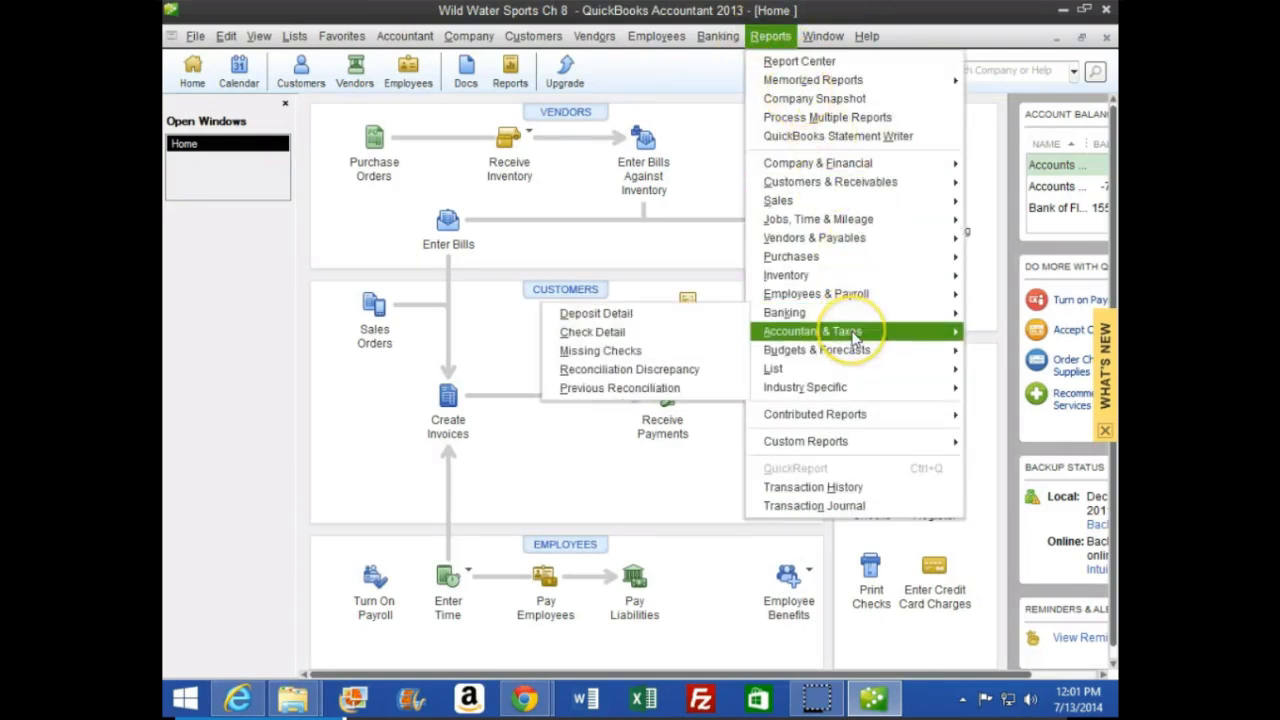
pyautogui.moveTo(846, 331)
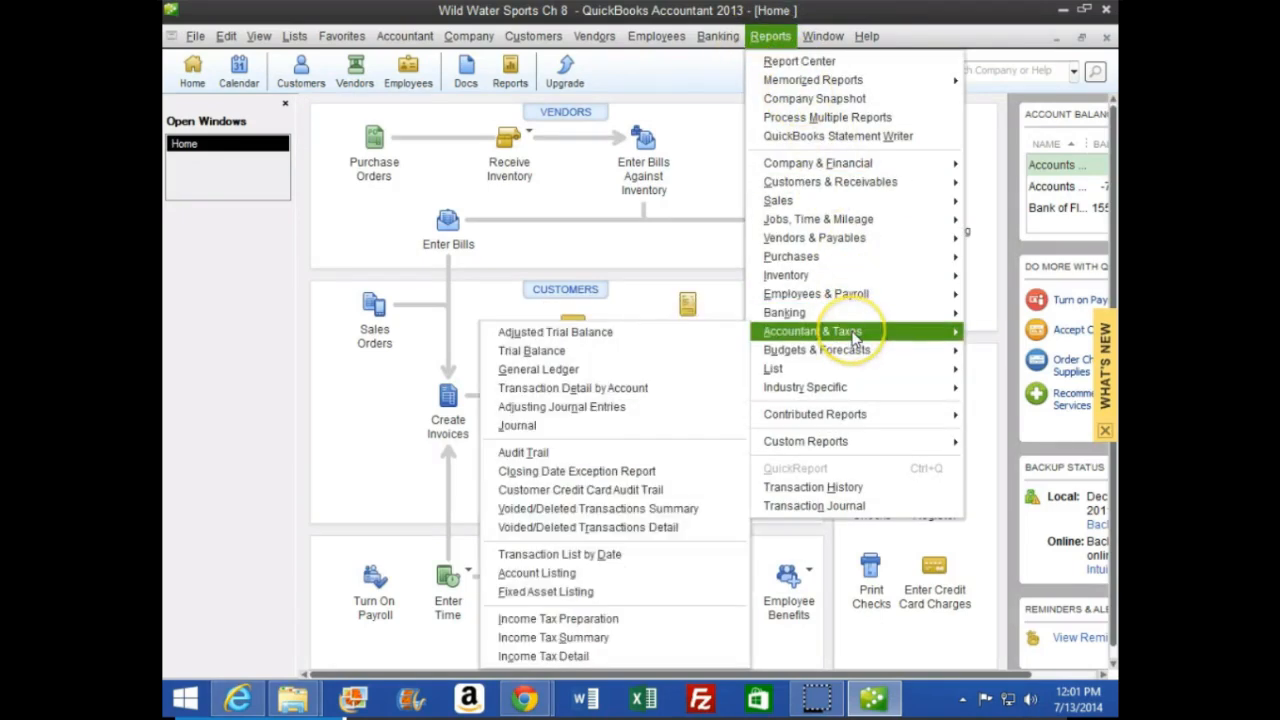
pyautogui.click(698, 351)
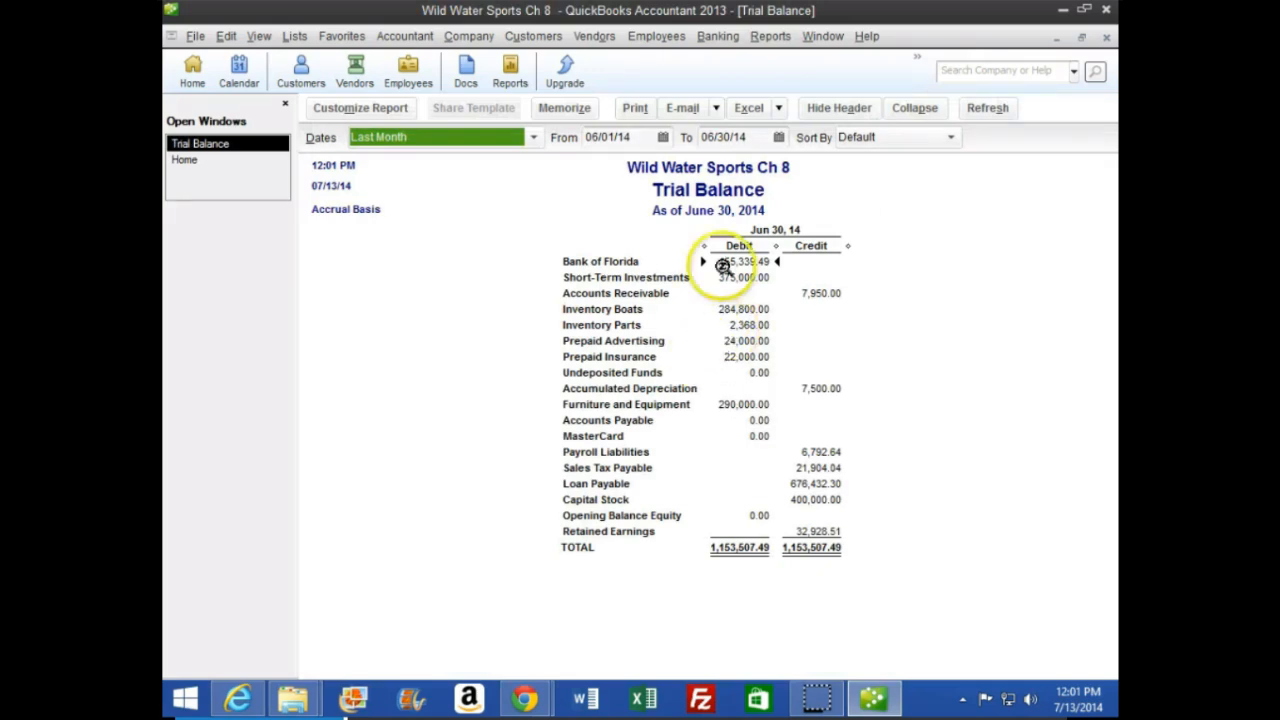
# Step: Set the Trial Balance date range from 01/01/13 to 12/31/13
pyautogui.click(640, 137)
pyautogui.write('010')
pyautogui.press('BackSpace')
pyautogui.press('BackSpace')
pyautogui.press('BackSpace')
pyautogui.press('BackSpace')
pyautogui.write('01/01/13')
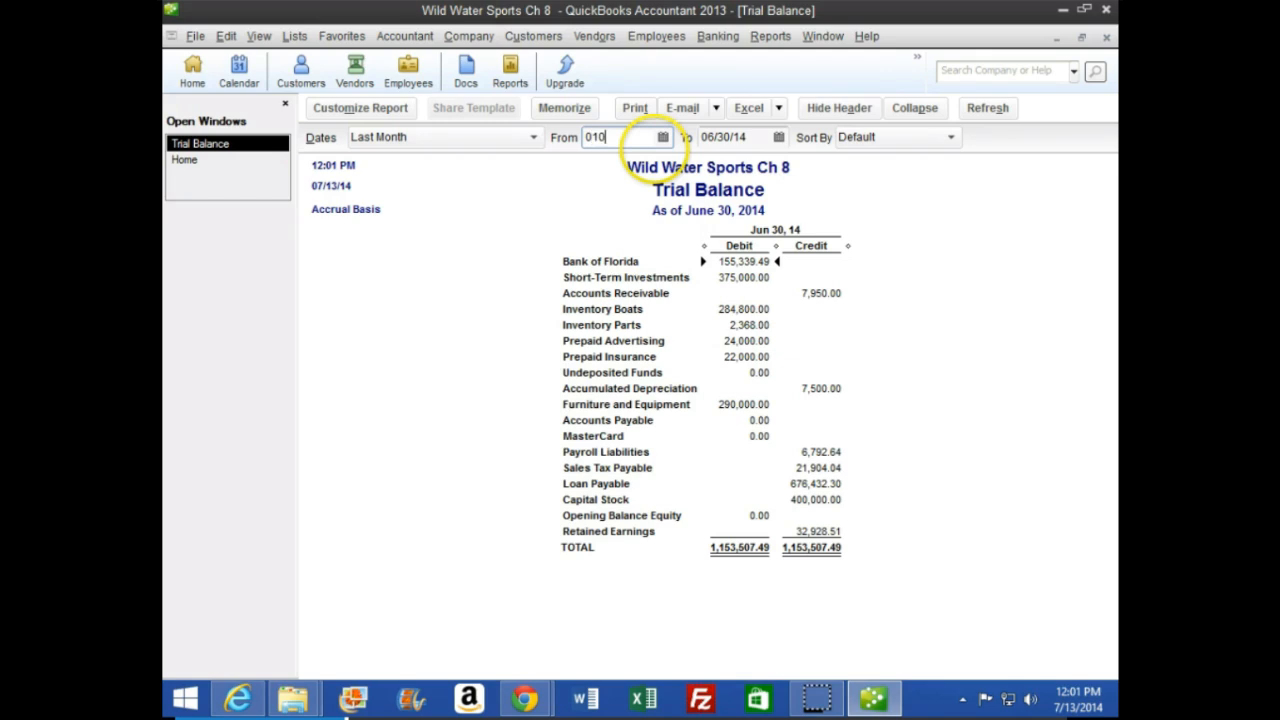
pyautogui.press('Tab')
pyautogui.write('12/31/13')
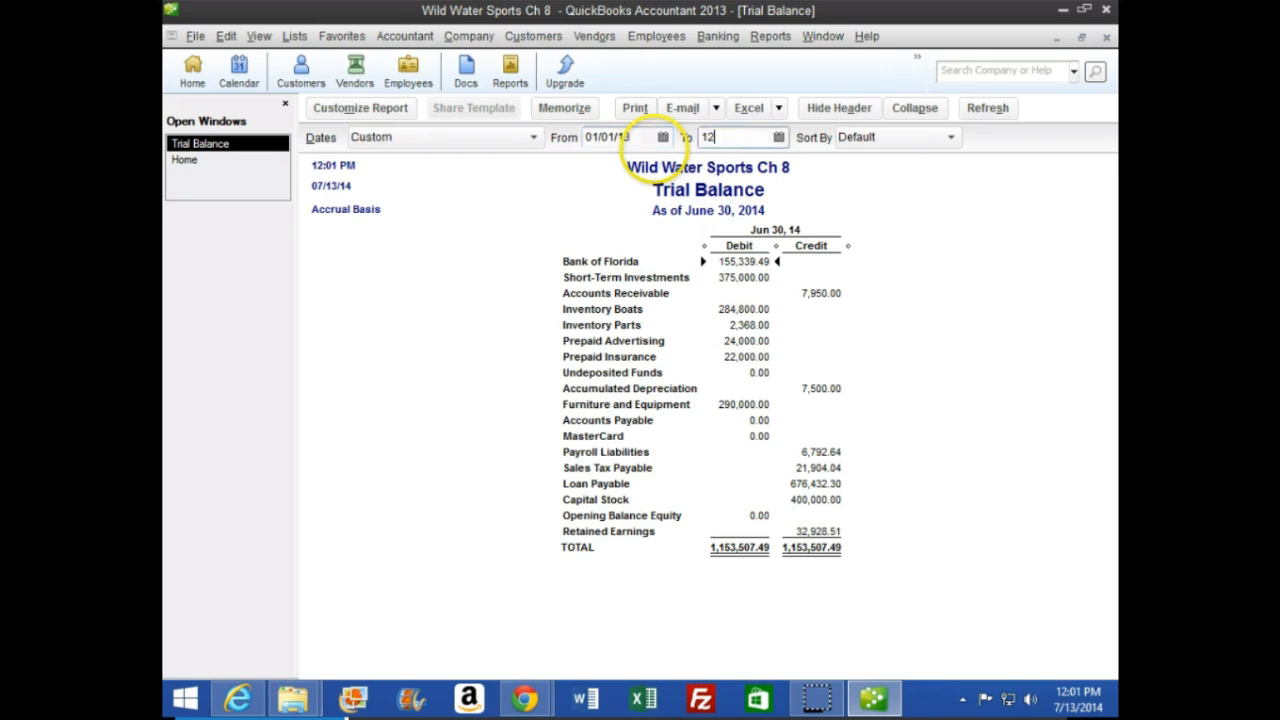
pyautogui.press('Tab')
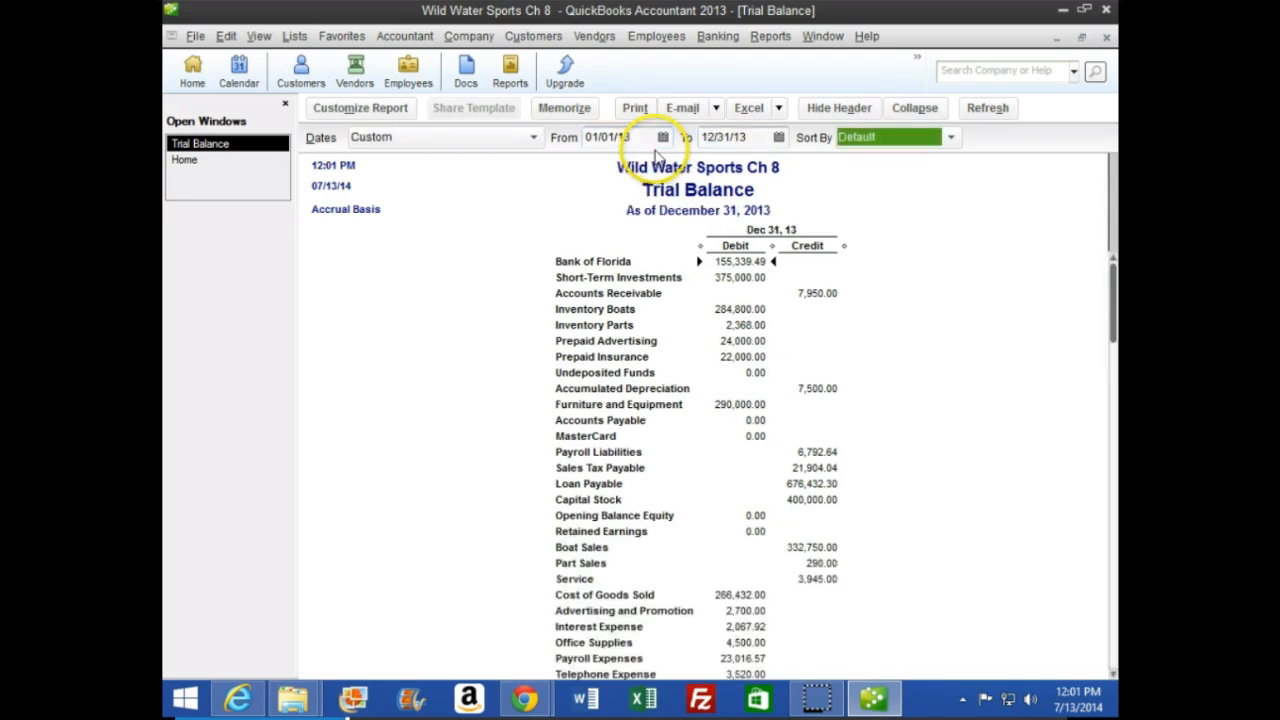
pyautogui.click(684, 365)
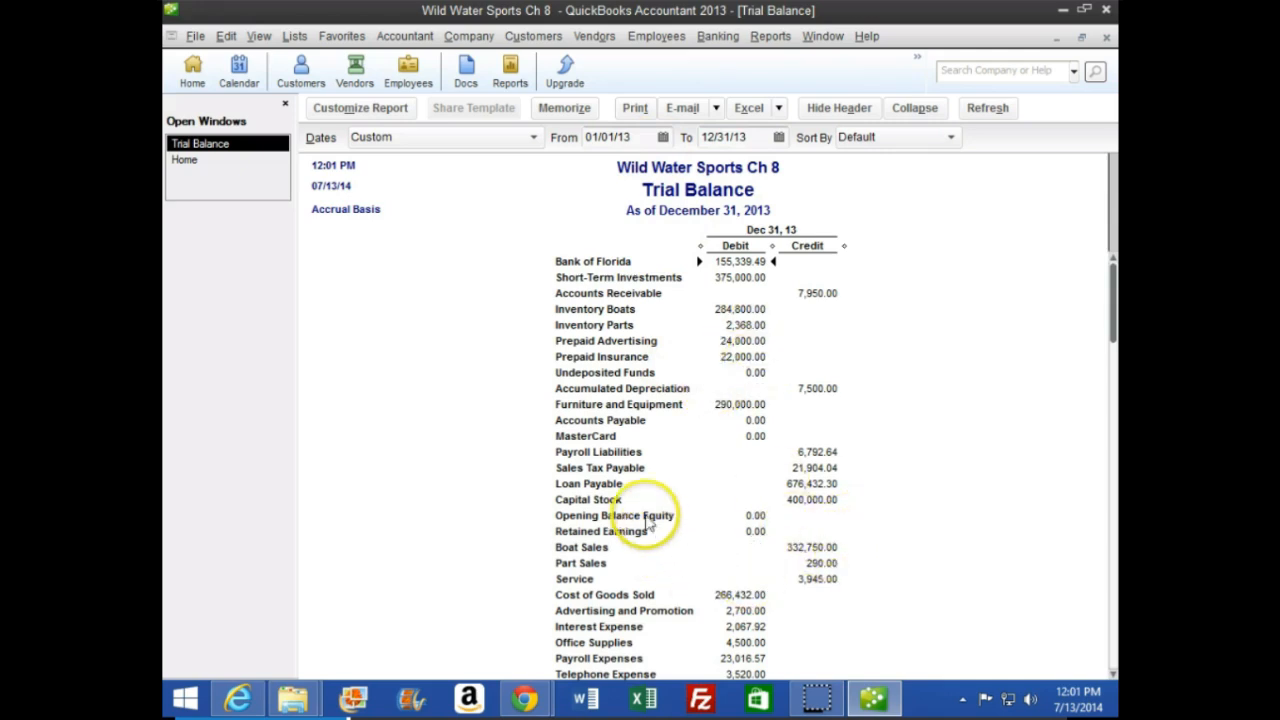
# Step: Drill down from the Loan Payable balance to the first loan payment check, close both detail windows, and return to the Home page
pyautogui.doubleClick(810, 483)
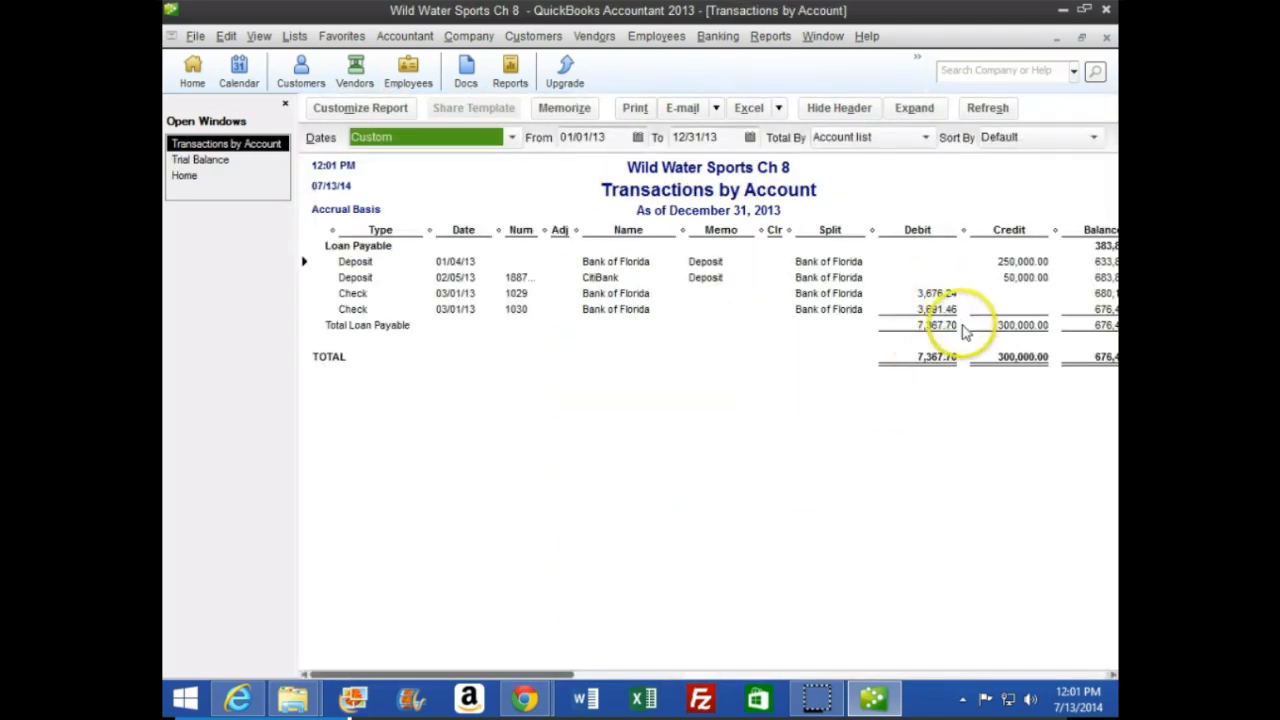
pyautogui.doubleClick(930, 293)
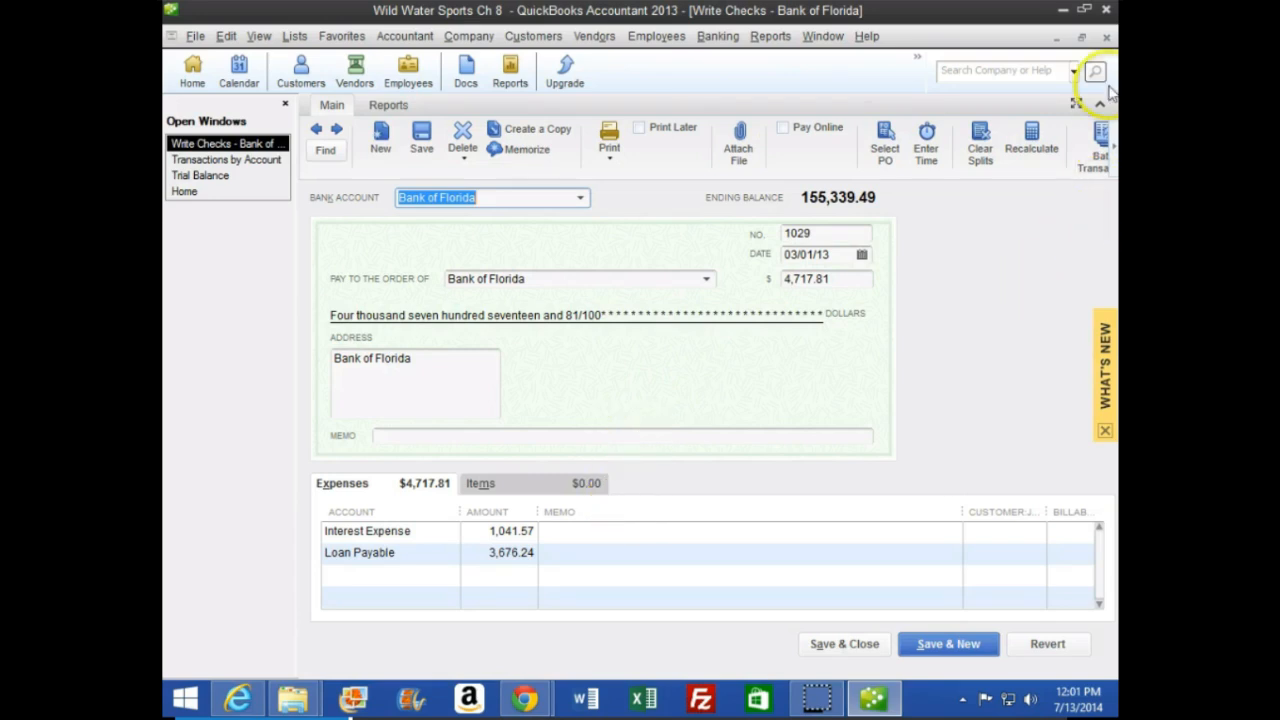
pyautogui.click(1106, 37)
pyautogui.click(1106, 37)
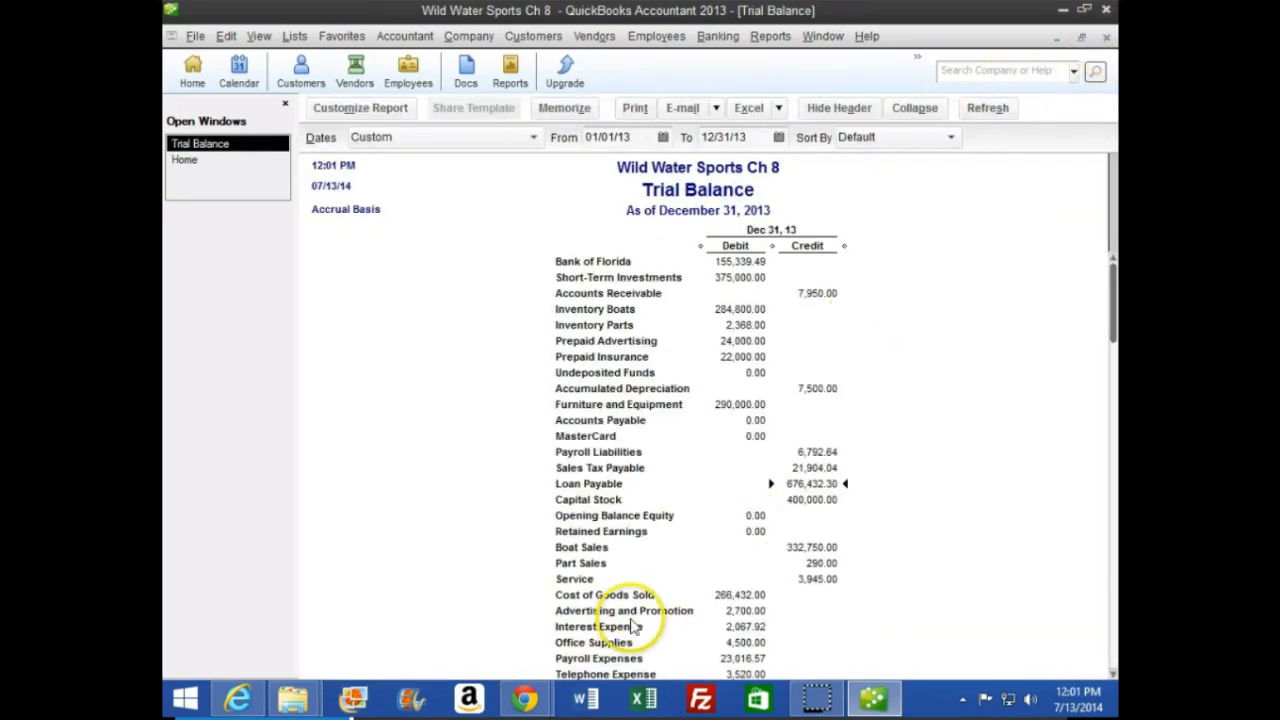
pyautogui.click(200, 160)
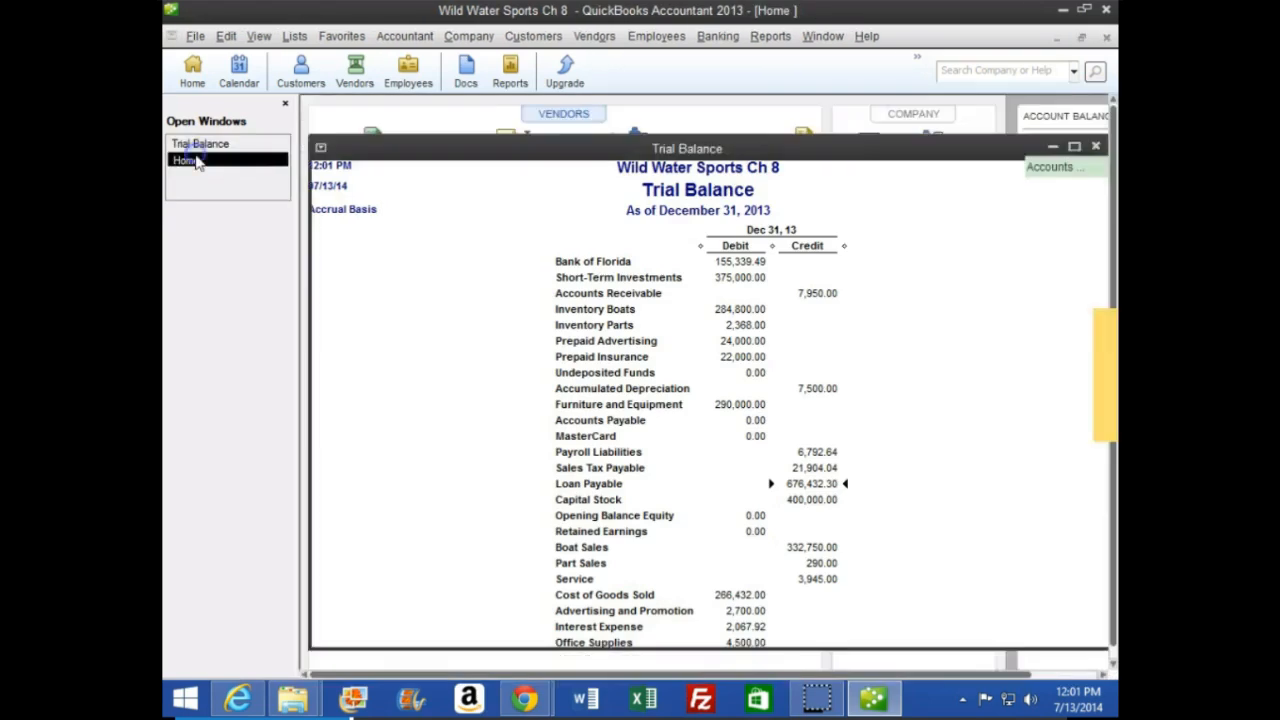
# Step: Switch to the CourseSmart textbook and read page 223's instructions for recording the electronic transfer of funds and the loan payment
pyautogui.moveTo(525, 698)
pyautogui.click(603, 643)
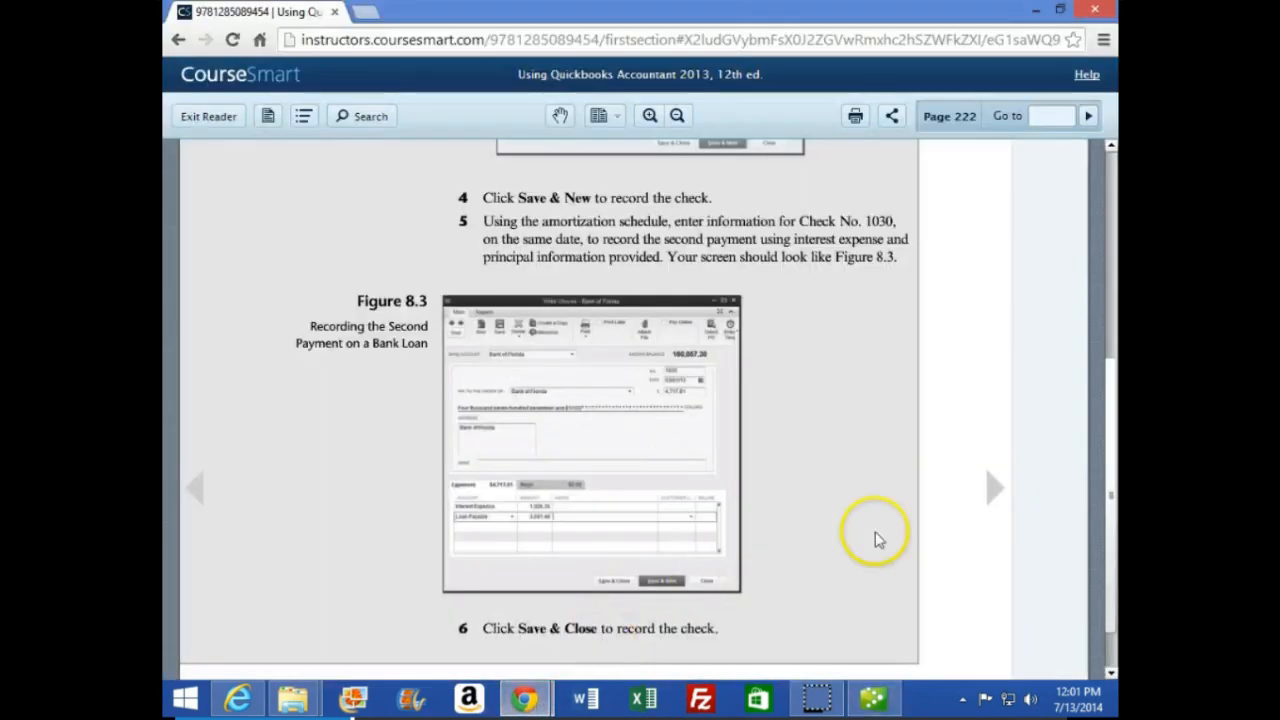
pyautogui.click(990, 492)
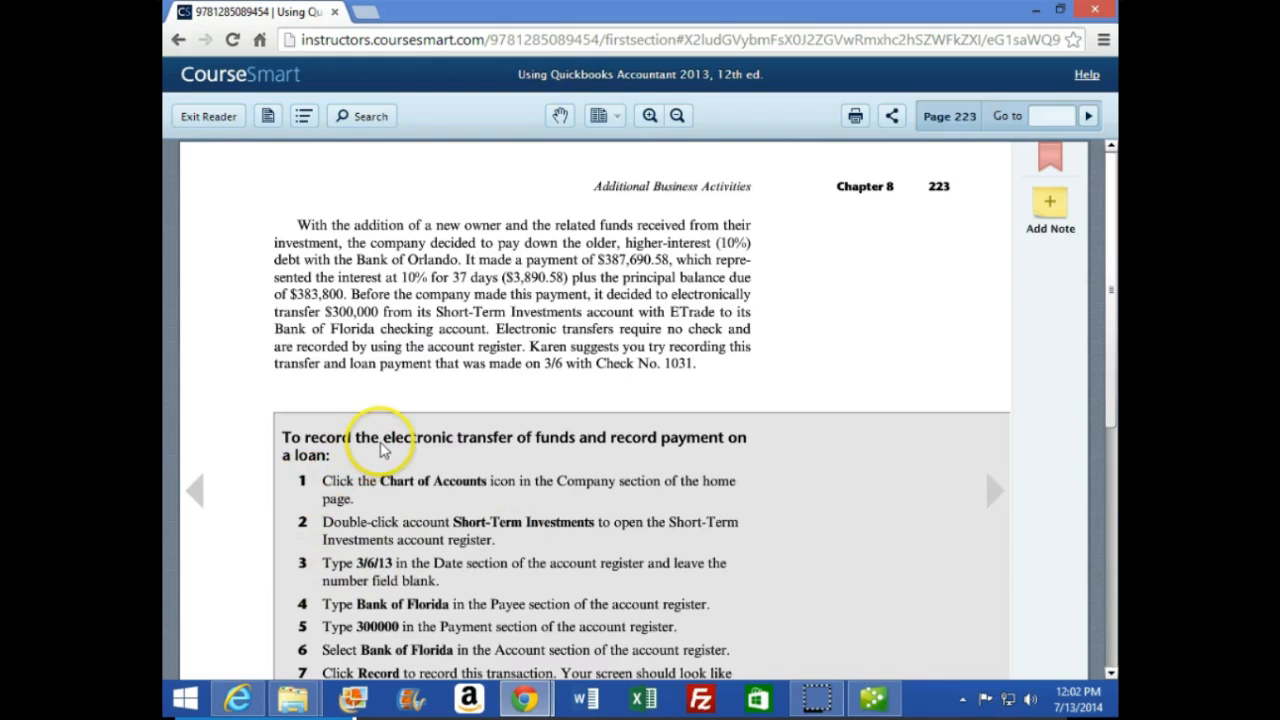
pyautogui.scroll(-1, 360, 475)
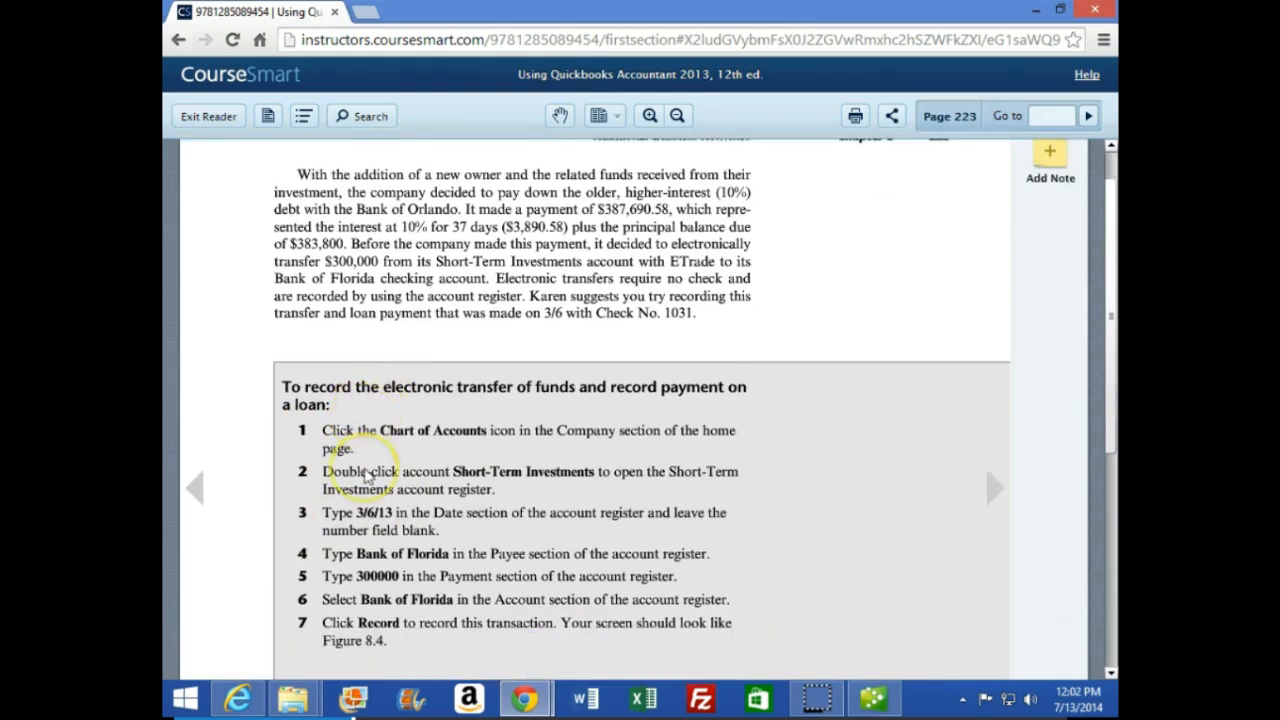
pyautogui.scroll(-1, 355, 470)
pyautogui.scroll(-1, 255, 437)
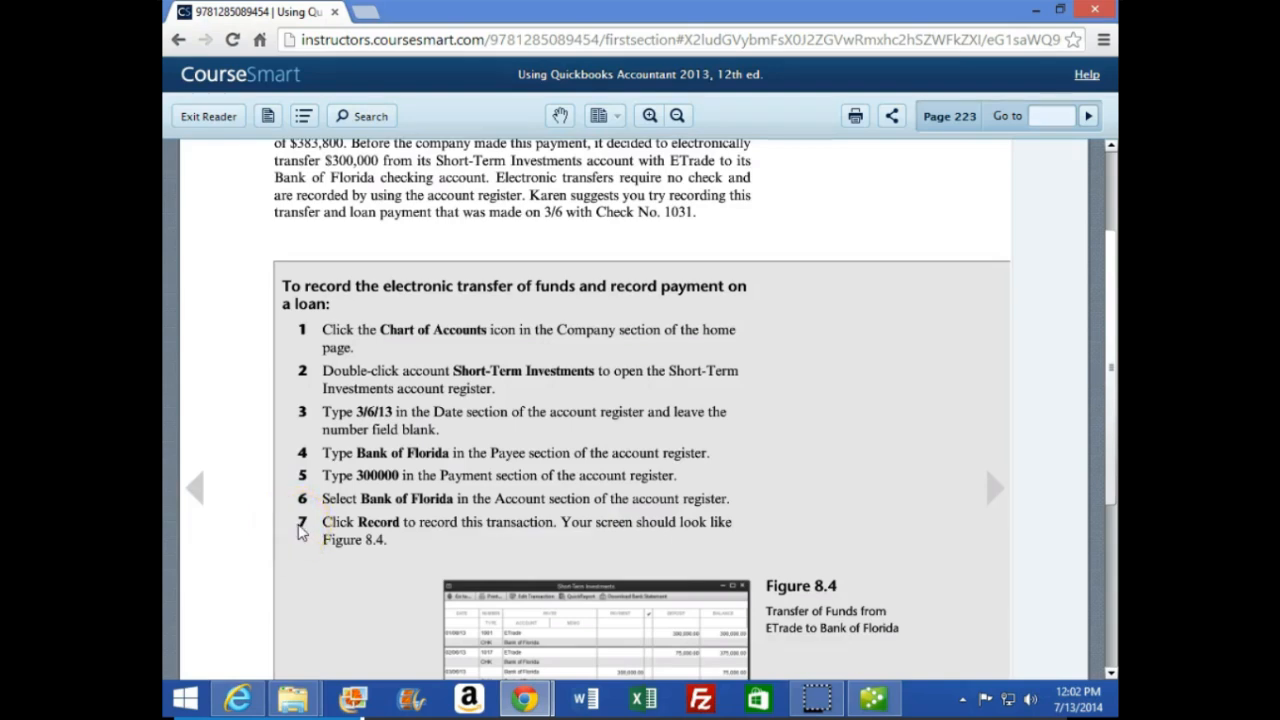
# Step: Switch to QuickBooks and open the Short-Term Investments account register from the Chart of Accounts
pyautogui.click(876, 697)
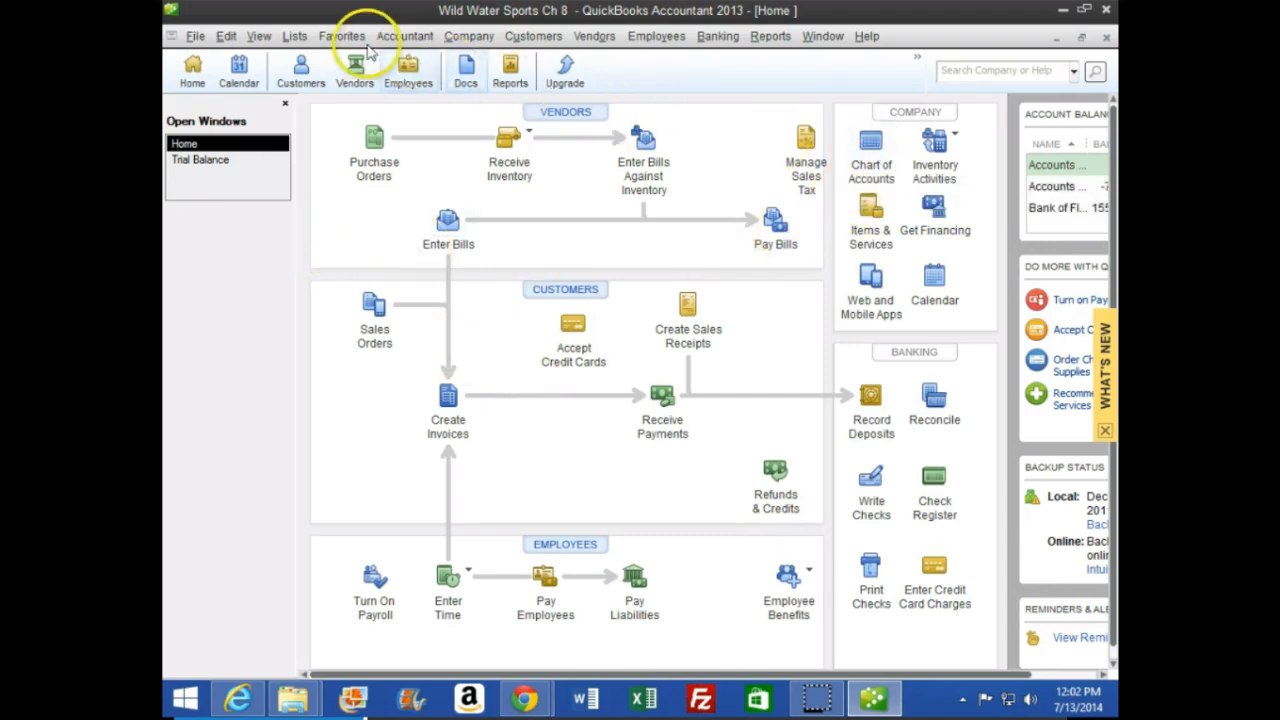
pyautogui.click(294, 36)
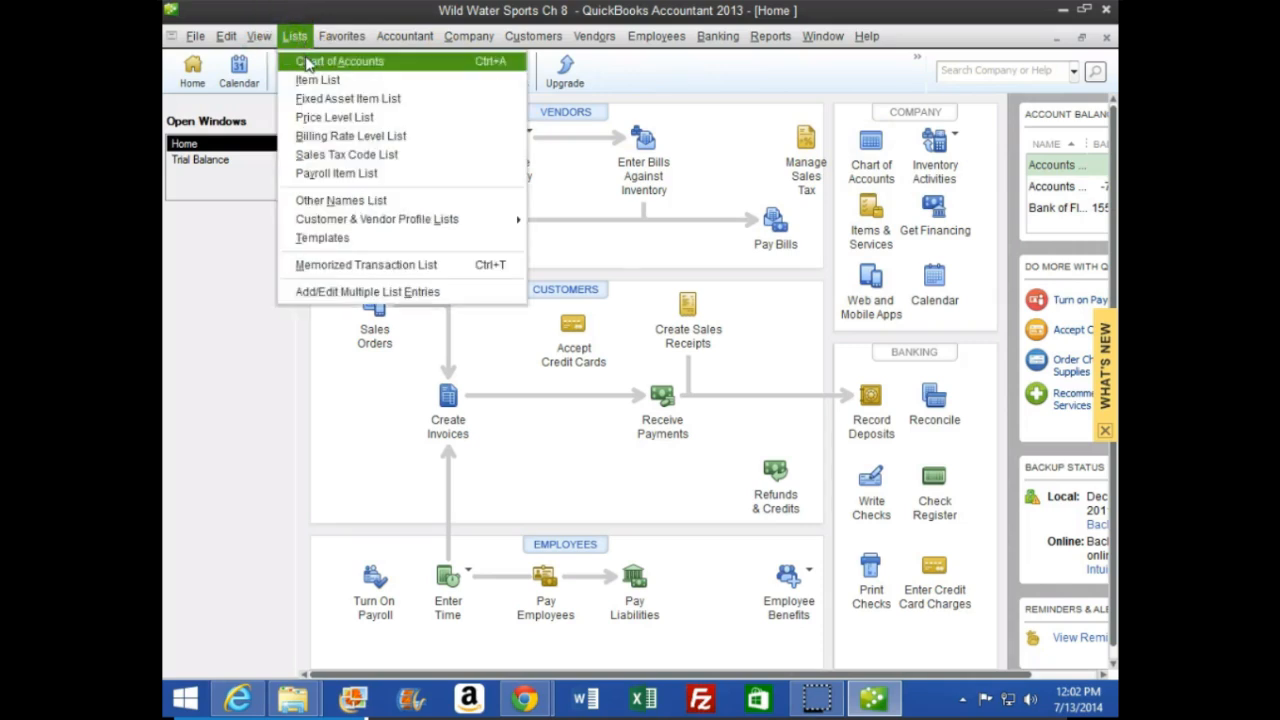
pyautogui.click(309, 63)
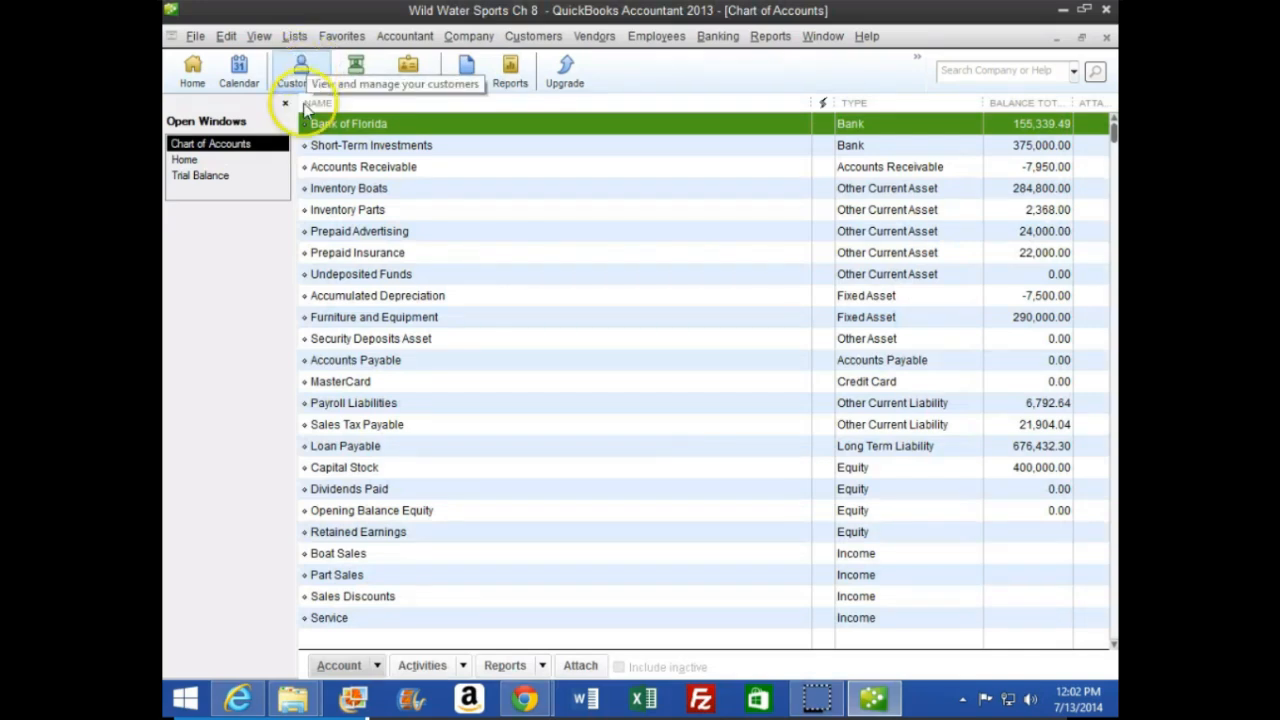
pyautogui.click(335, 148)
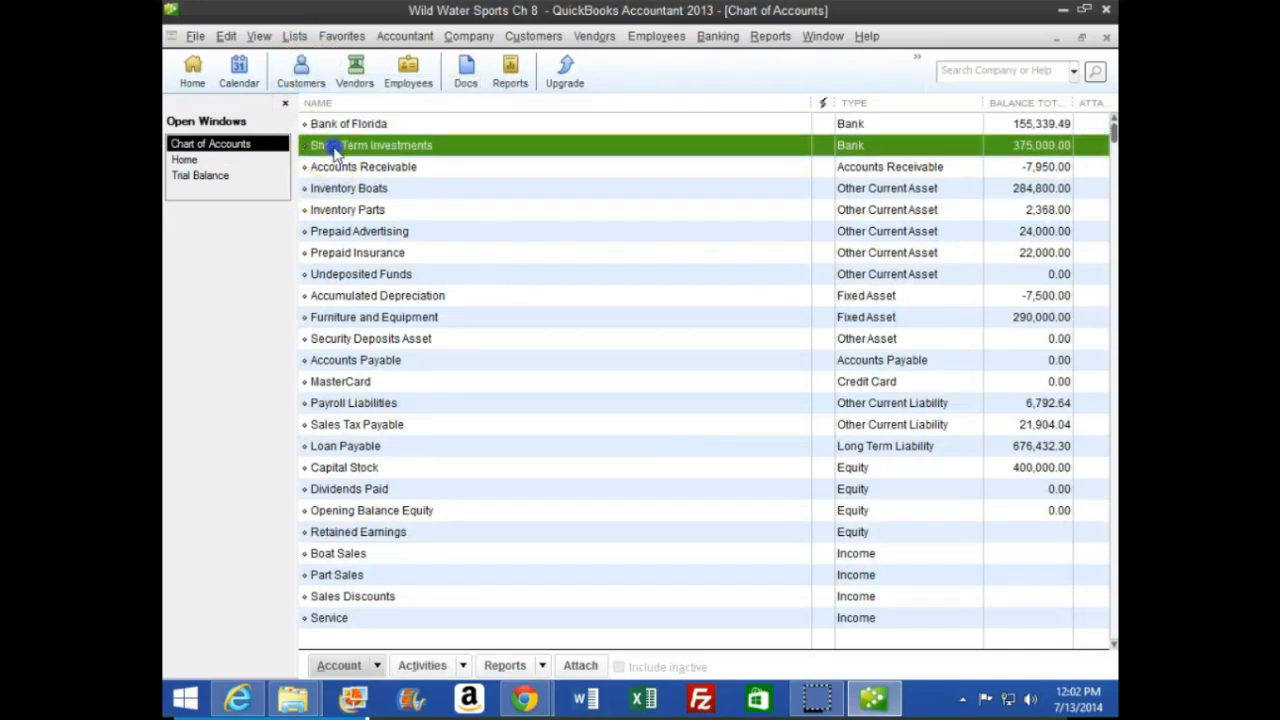
pyautogui.click(430, 147)
pyautogui.doubleClick(390, 145)
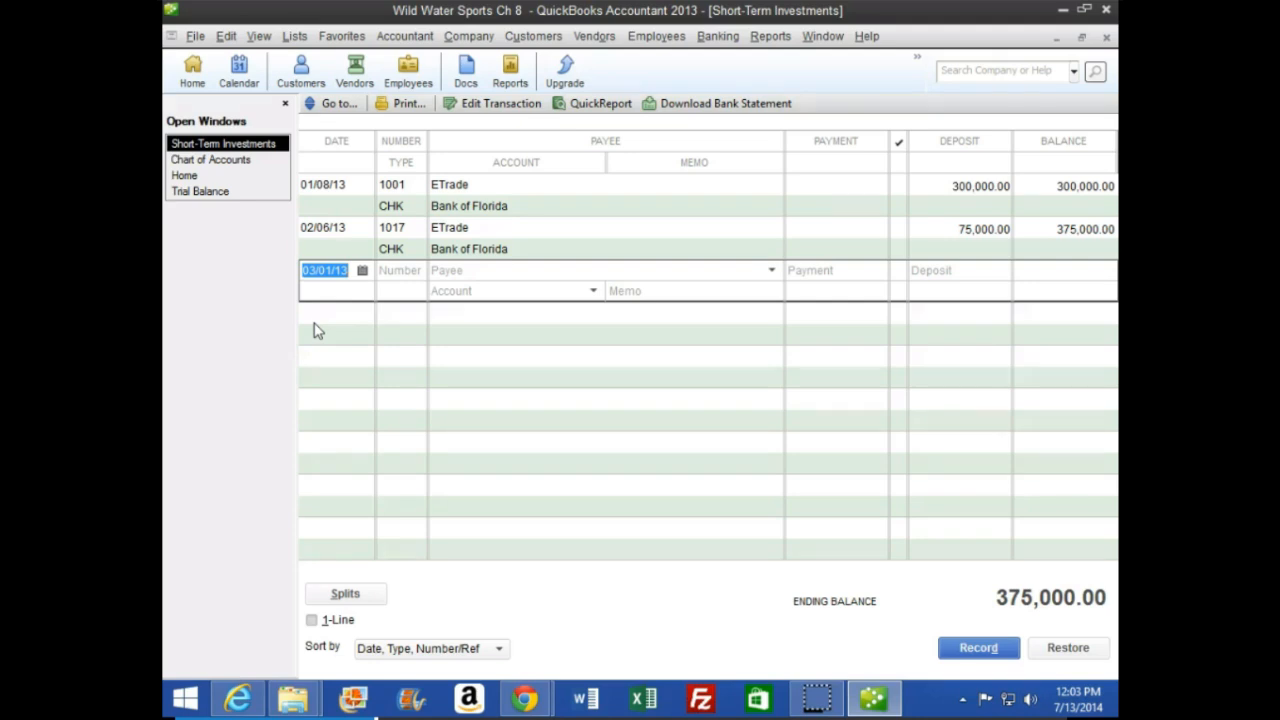
# Step: Enter a register transaction dated 03/06/13 with a blank number, payee Bank of Florida and a payment of 300,000.00
pyautogui.press('+')
pyautogui.press('Tab')
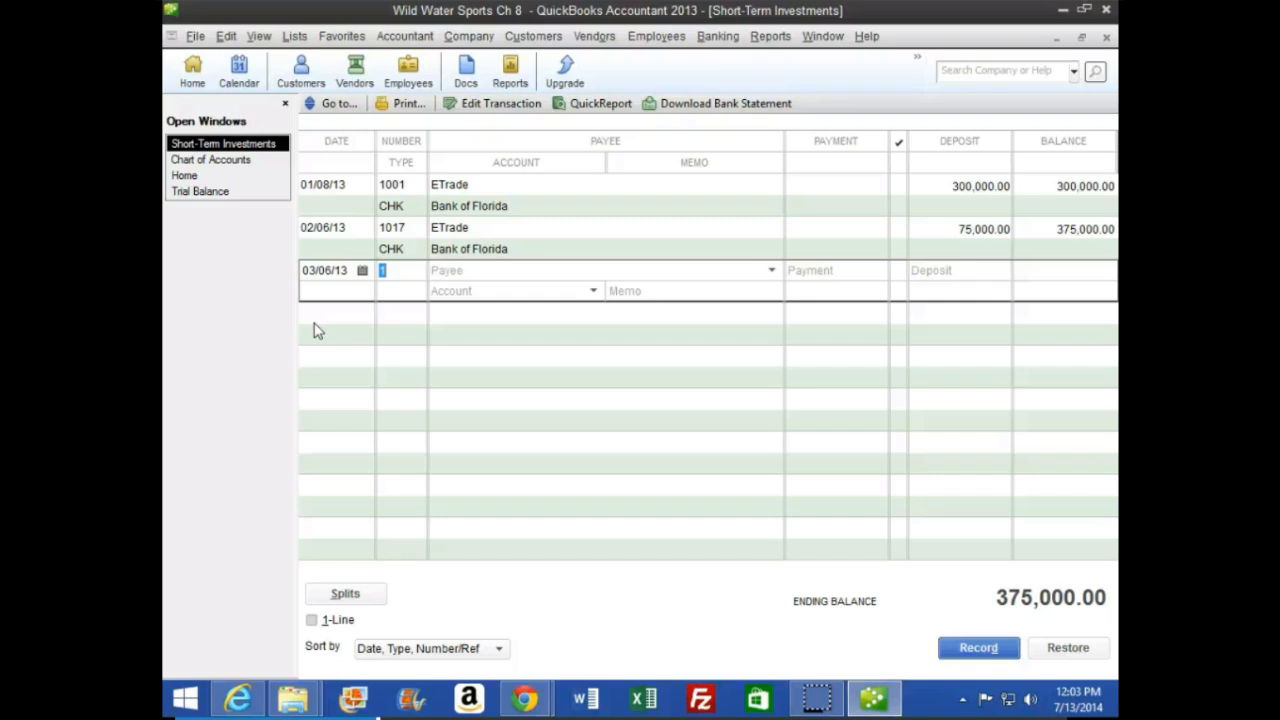
pyautogui.press('BackSpace')
pyautogui.press('Tab')
pyautogui.write('Bank')
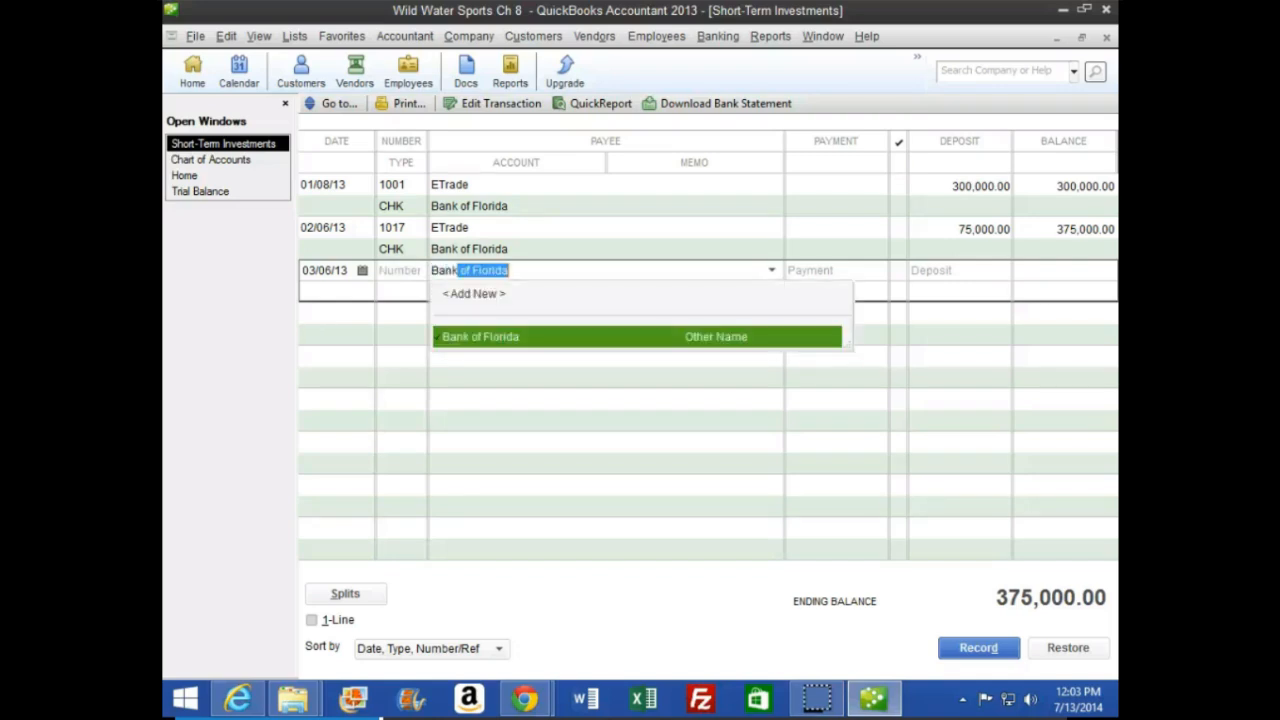
pyautogui.press('Tab')
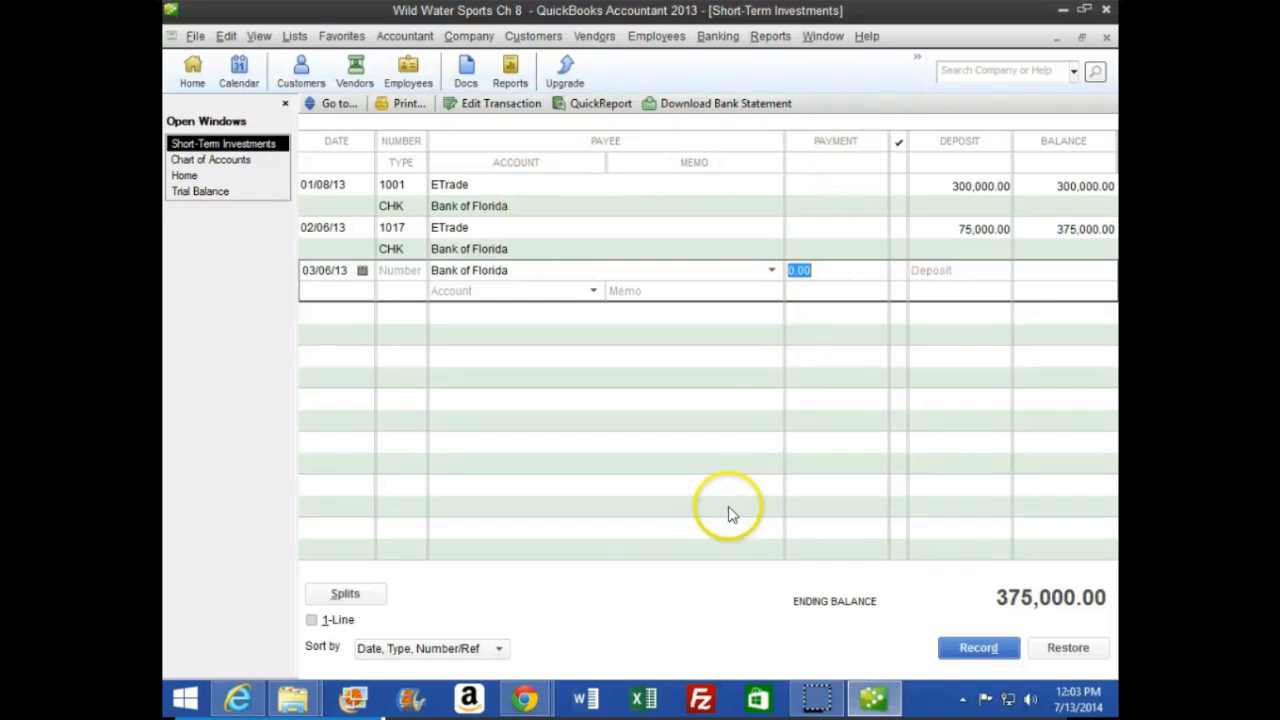
pyautogui.write('300000')
pyautogui.press('Tab')
pyautogui.press('Tab')
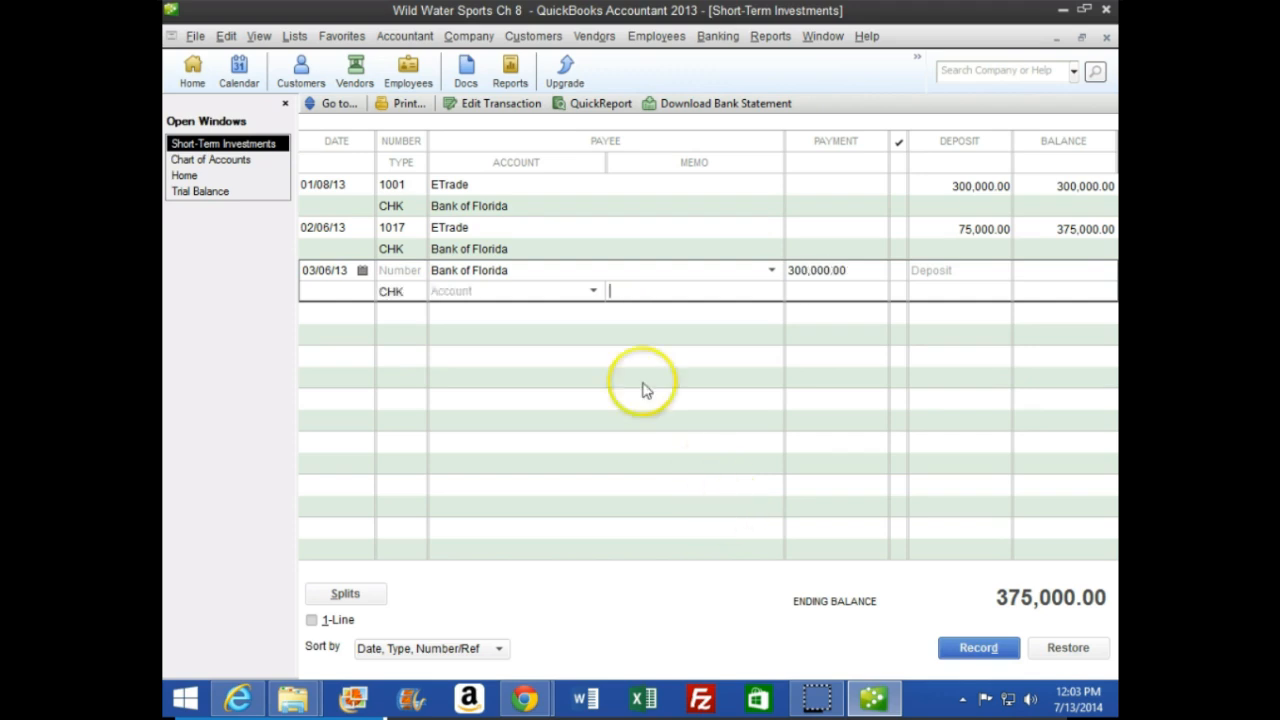
# Step: Assign the 300,000.00 payment to the Bank of Florida account and record the transfer
pyautogui.click(526, 291)
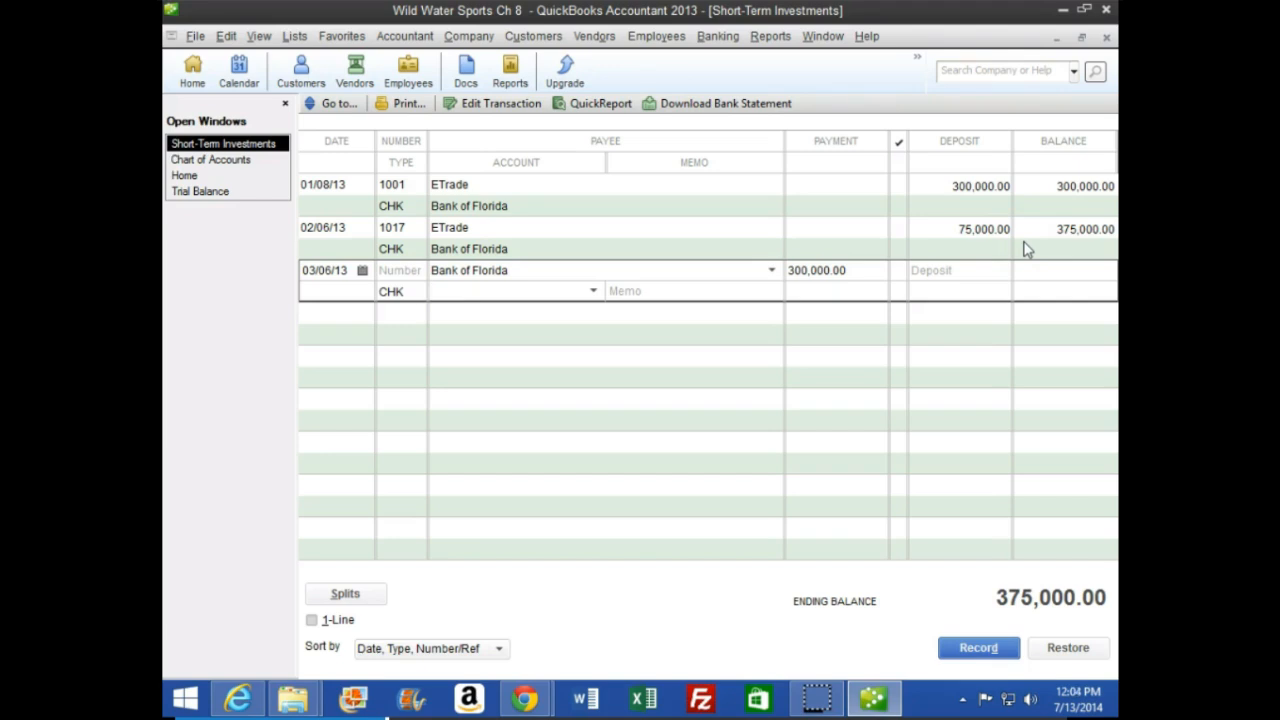
pyautogui.click(903, 273)
pyautogui.click(512, 287)
pyautogui.write('Bank of Florida')
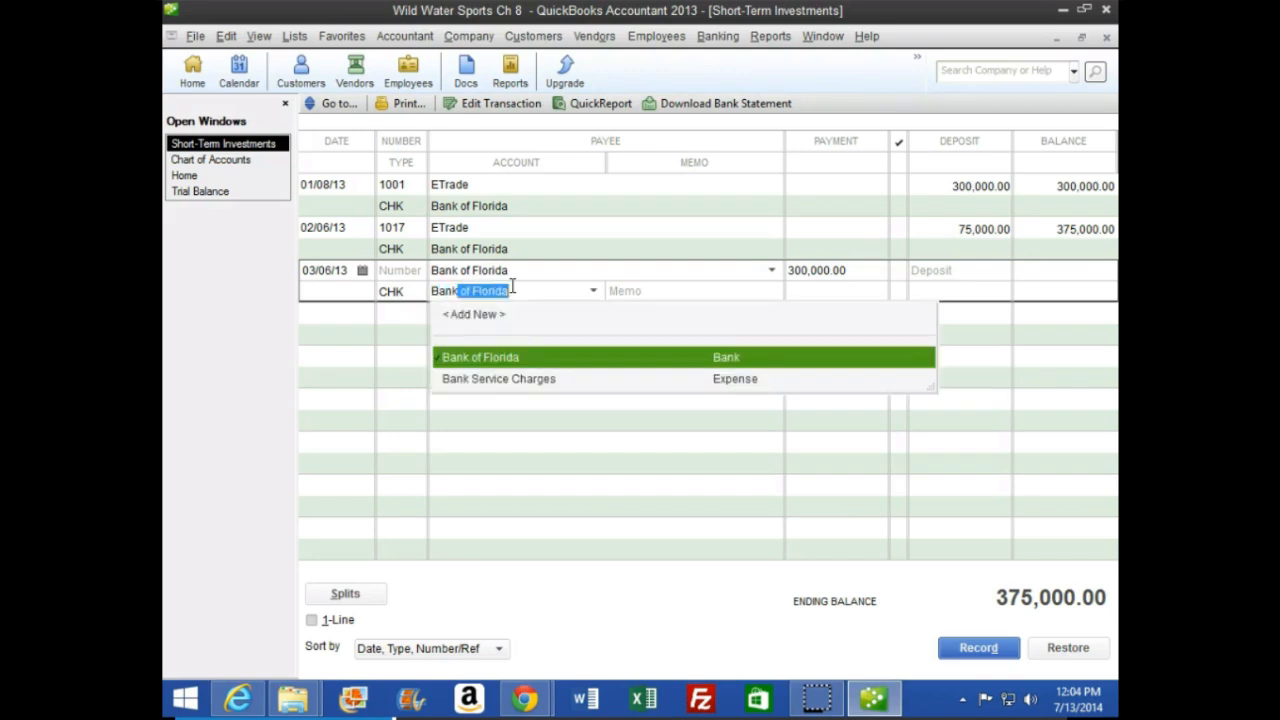
pyautogui.press('Tab')
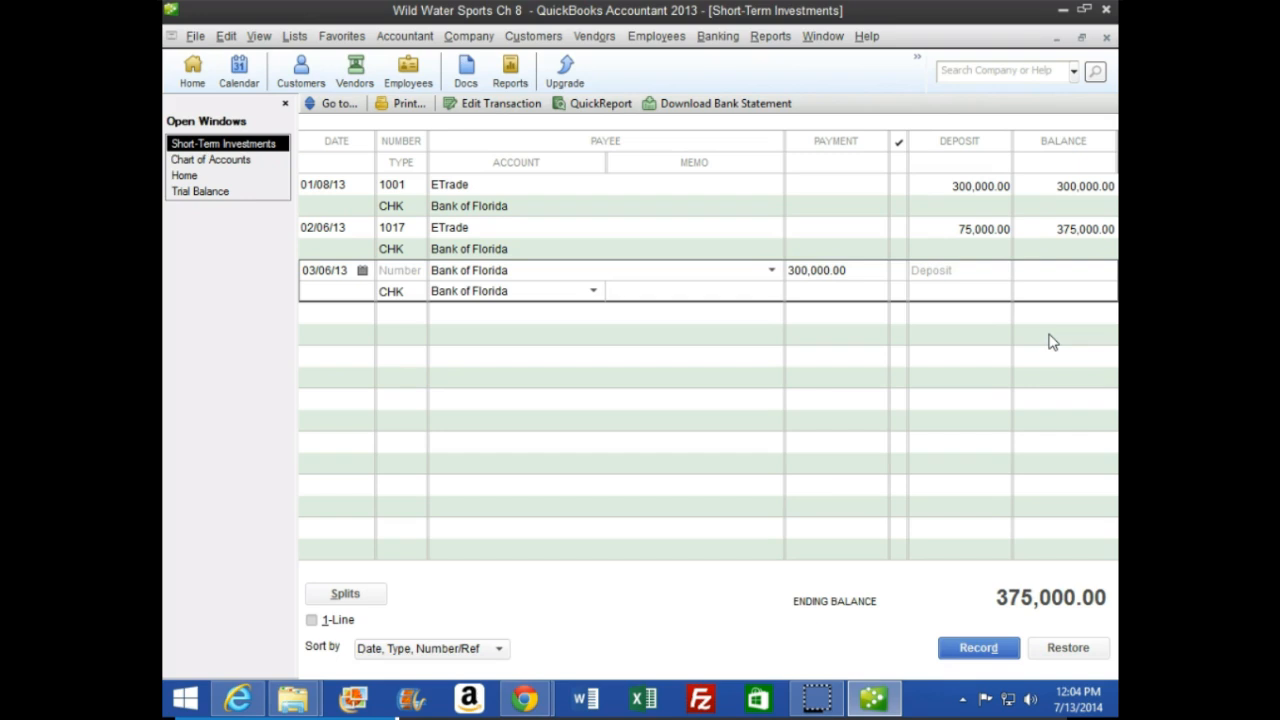
pyautogui.click(973, 649)
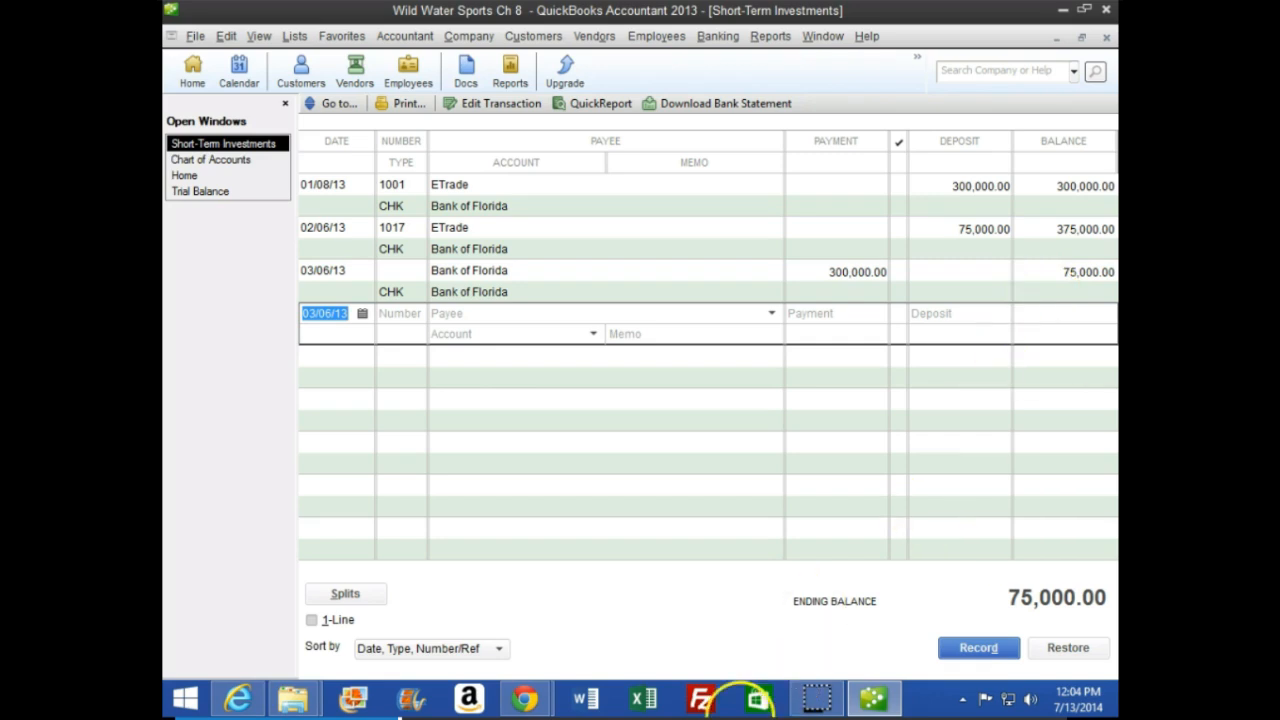
# Step: Switch to the CourseSmart textbook and read steps 8 to 10 on page 223
pyautogui.moveTo(526, 697)
pyautogui.click(660, 560)
pyautogui.scroll(-3, 660, 560)
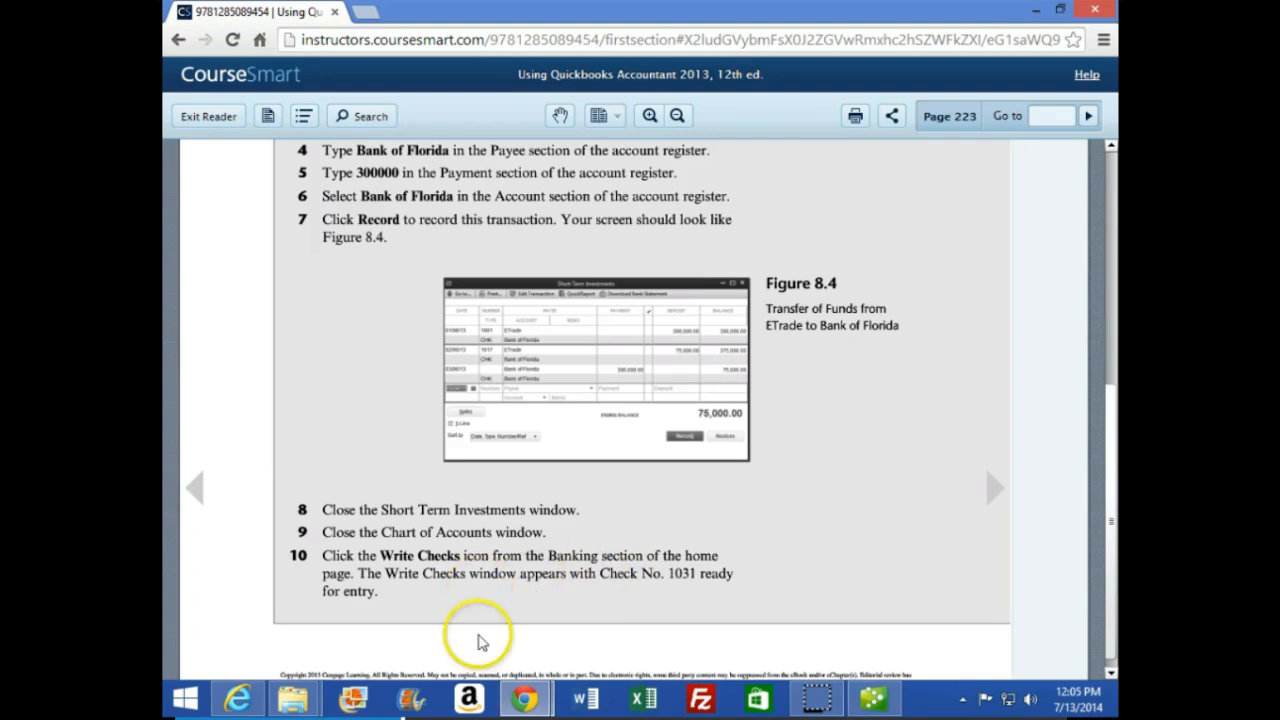
pyautogui.click(525, 702)
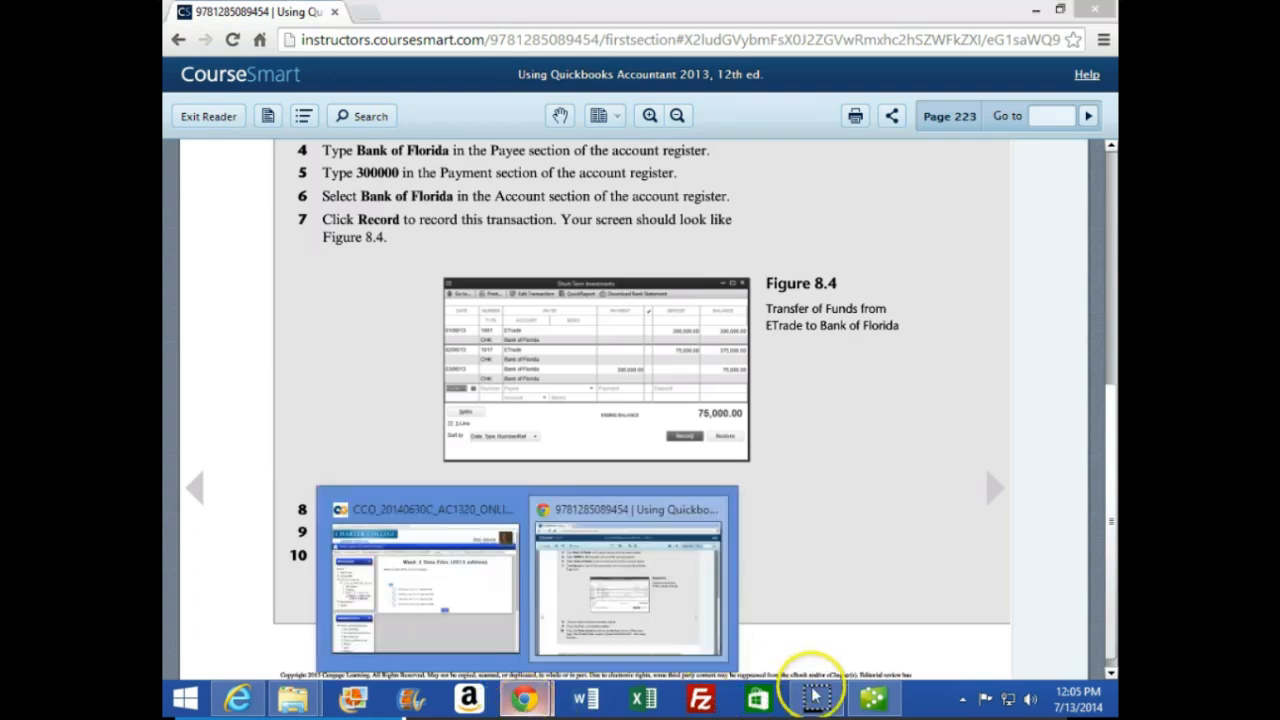
# Step: Return to QuickBooks, close the Short-Term Investments register and Chart of Accounts, and start a new check from the Home page
pyautogui.click(870, 695)
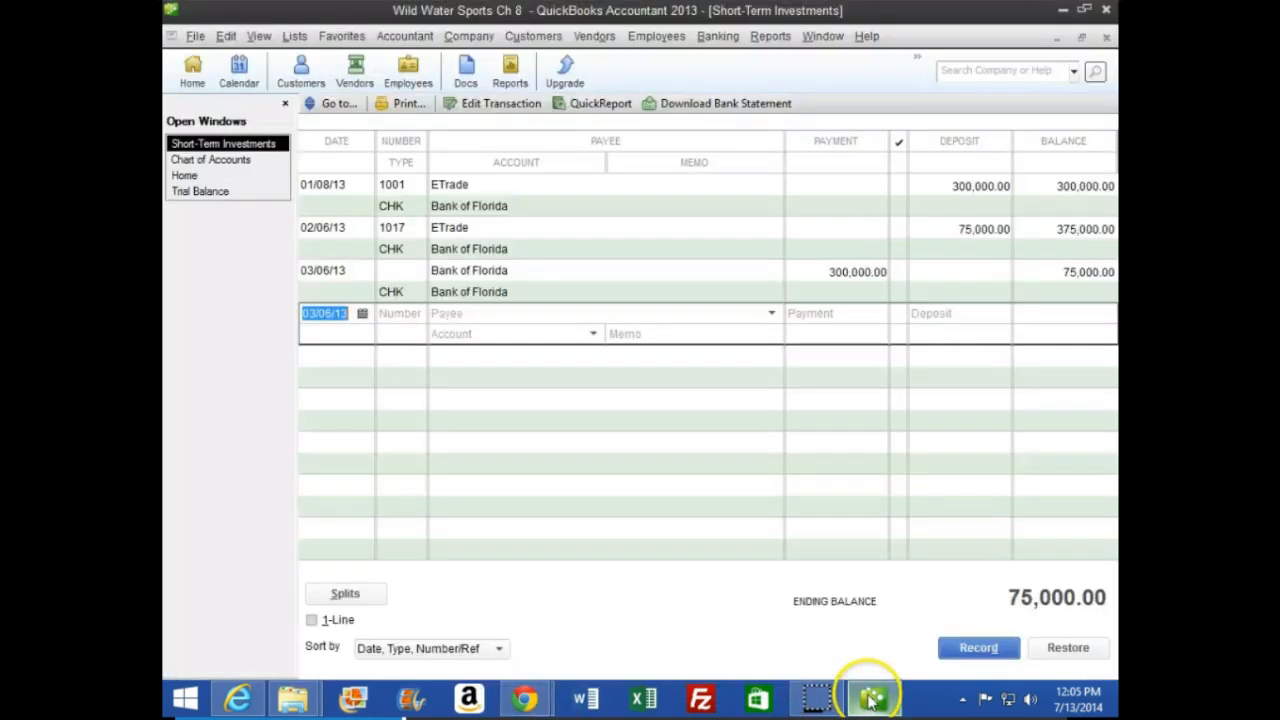
pyautogui.click(1105, 37)
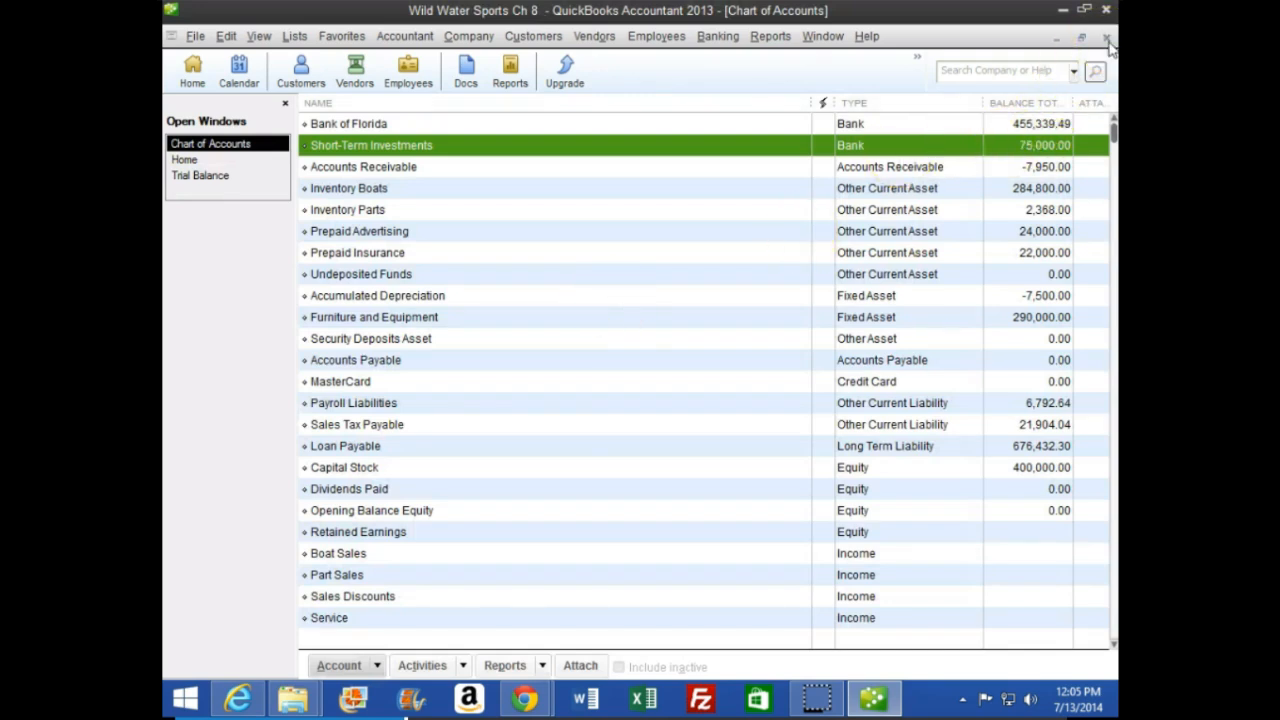
pyautogui.click(1106, 38)
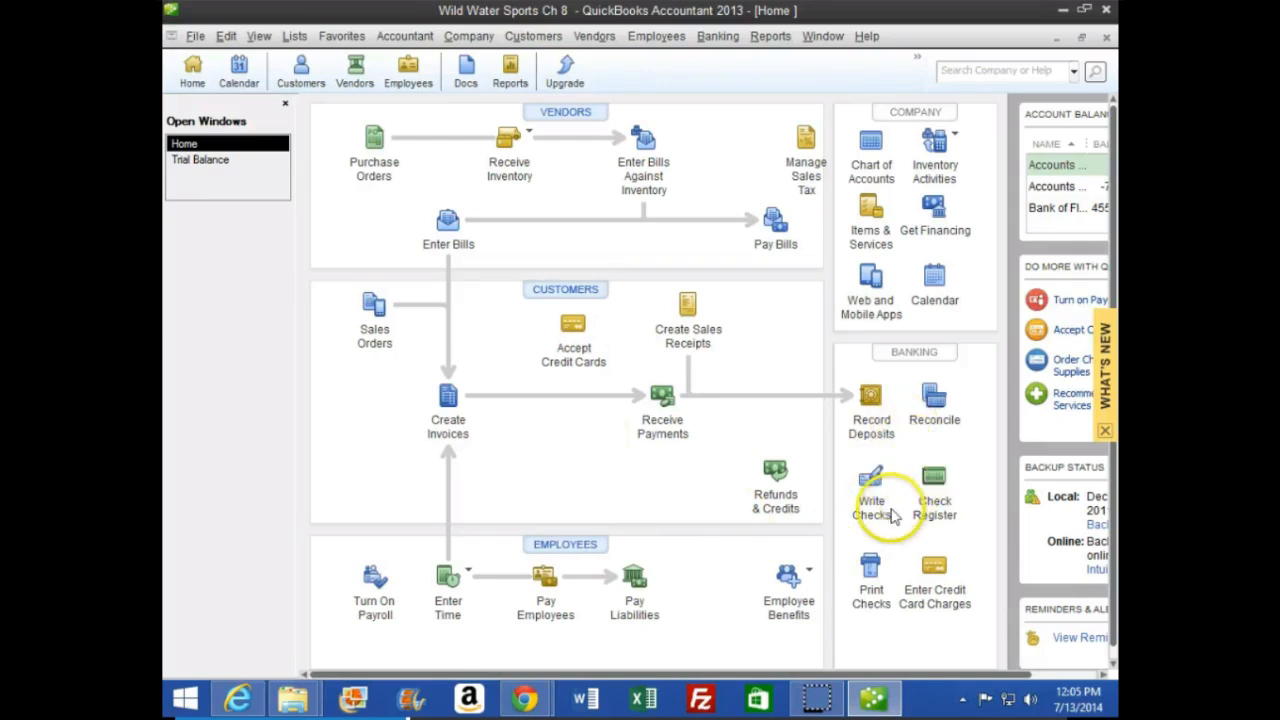
pyautogui.click(866, 480)
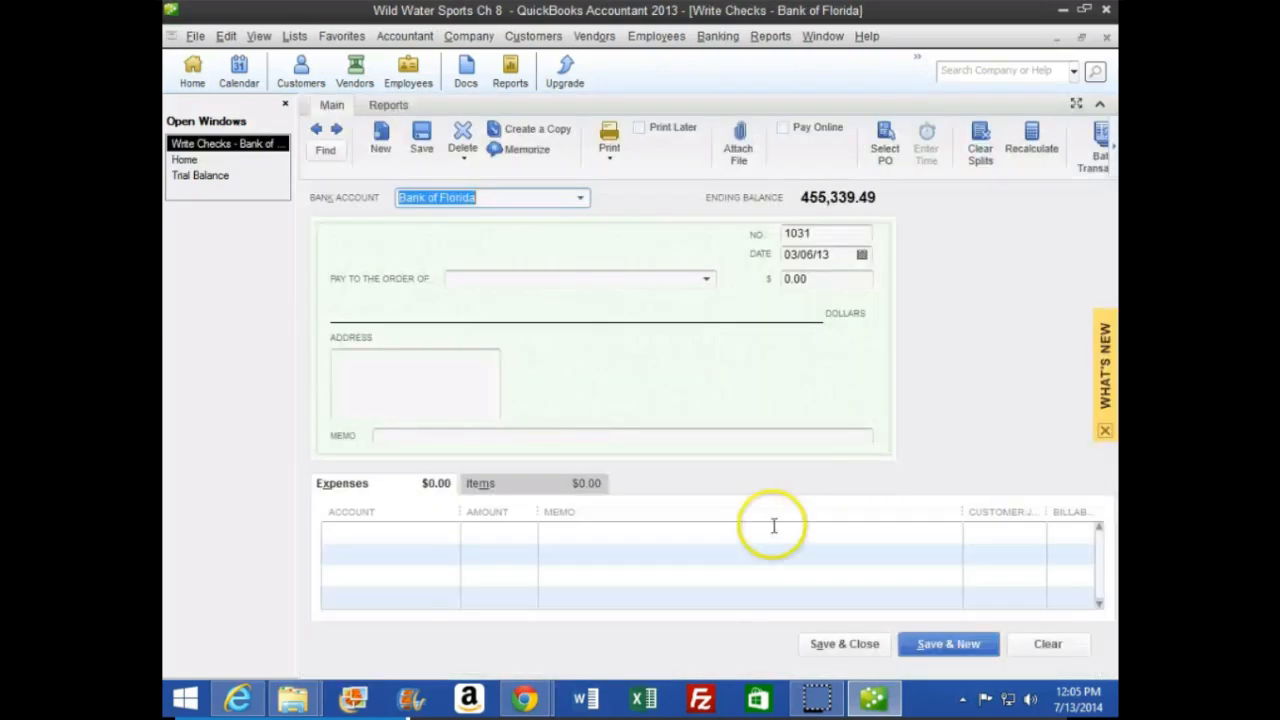
# Step: Switch to the CourseSmart textbook and examine the loan payoff check in Figure 8.5 on page 224
pyautogui.click(525, 700)
pyautogui.click(552, 645)
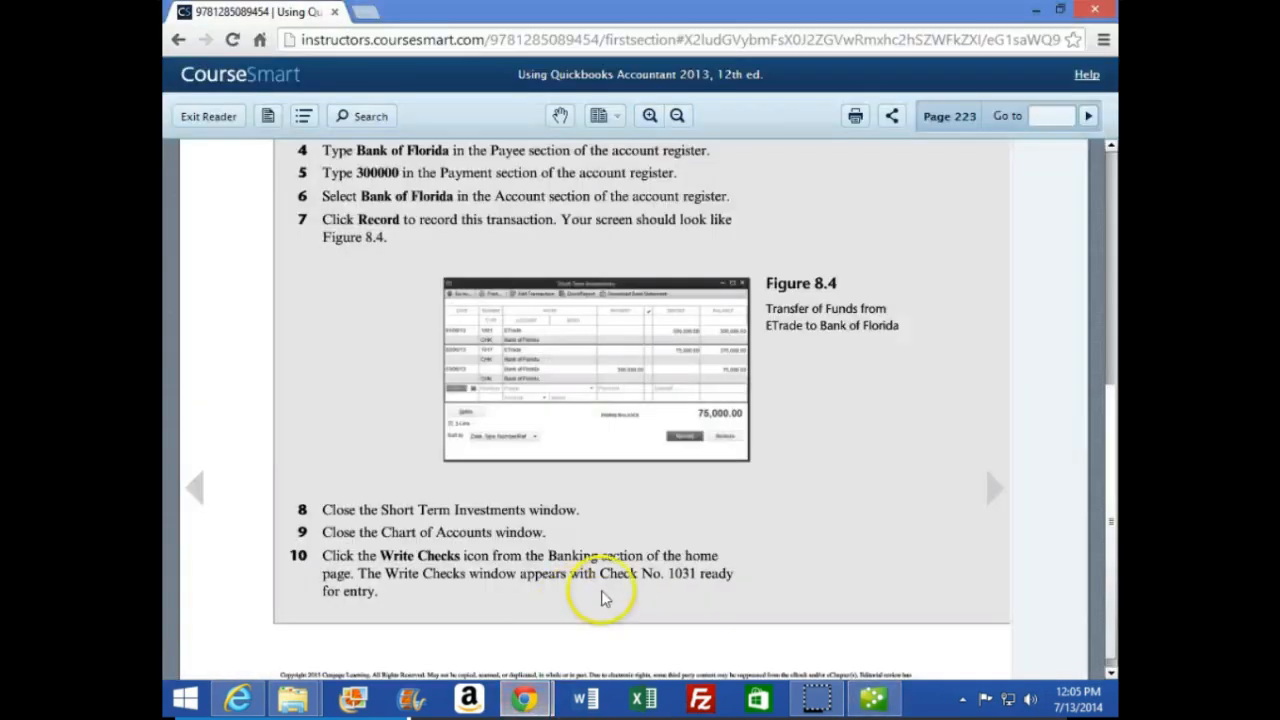
pyautogui.click(995, 492)
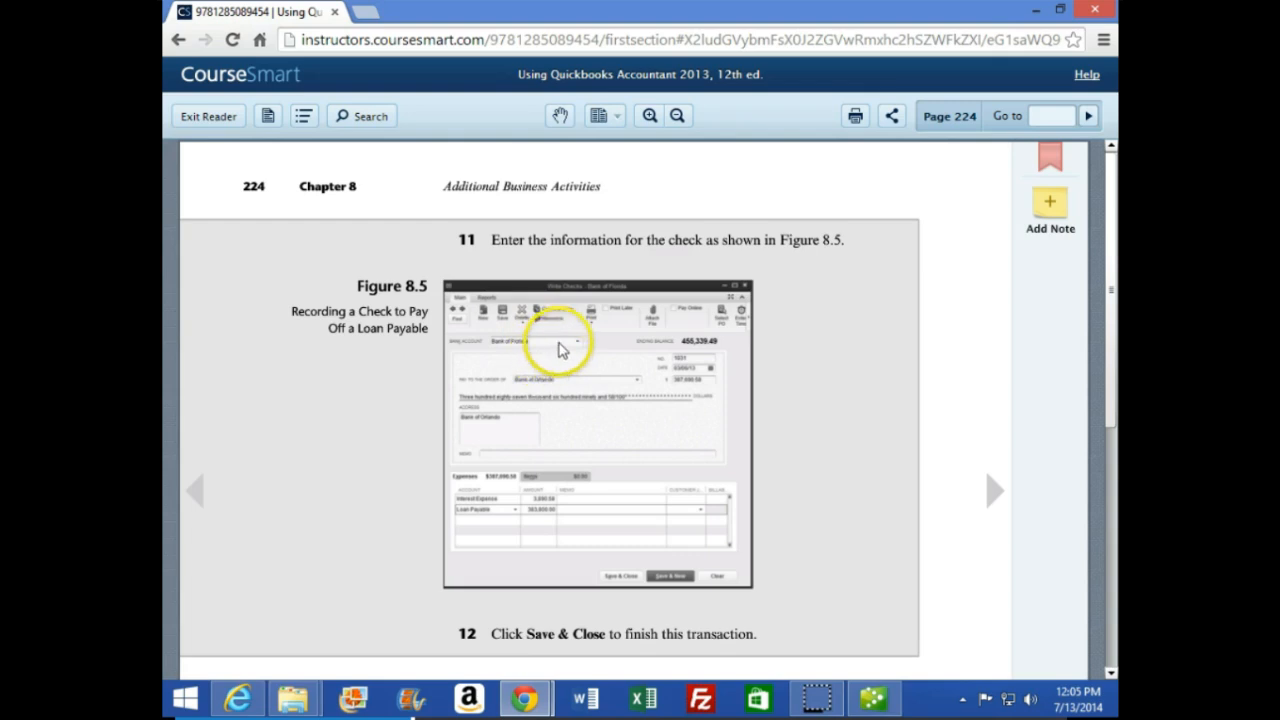
# Step: Return to QuickBooks and make check 1031, dated 03/06/13, payable to Bank of Florida for 387,690.58
pyautogui.click(871, 693)
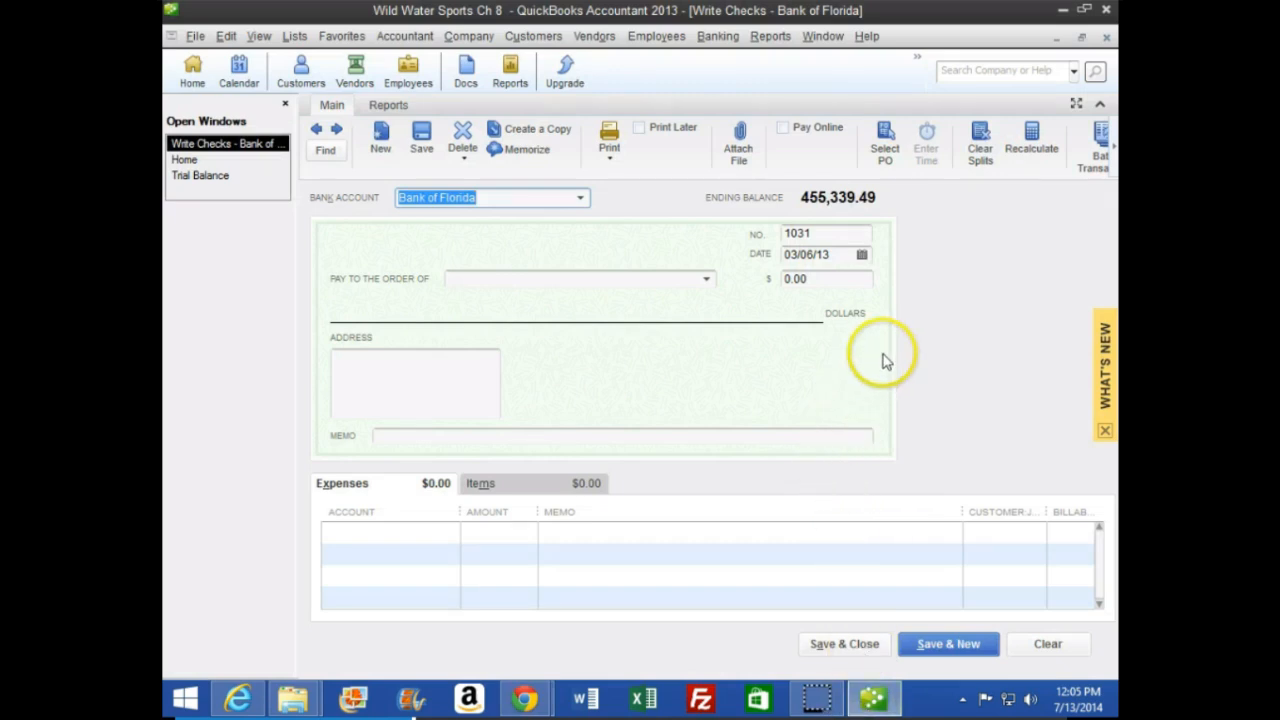
pyautogui.press('Tab')
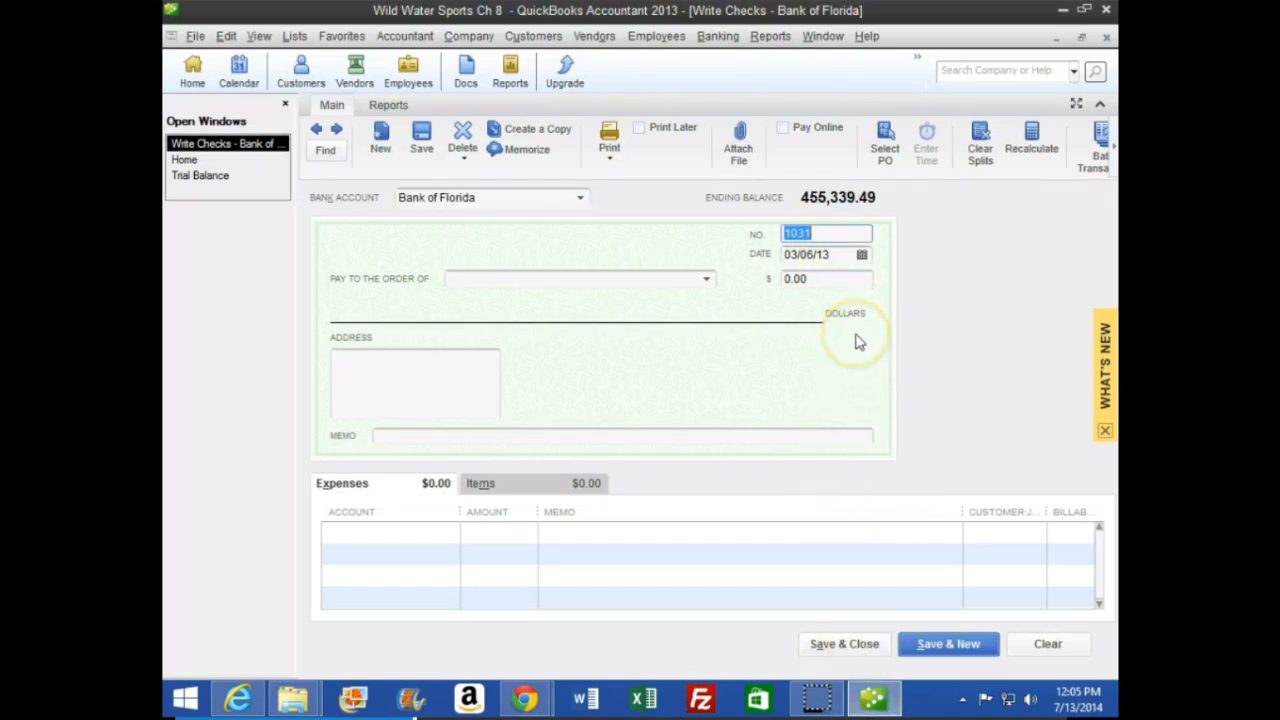
pyautogui.press('Tab')
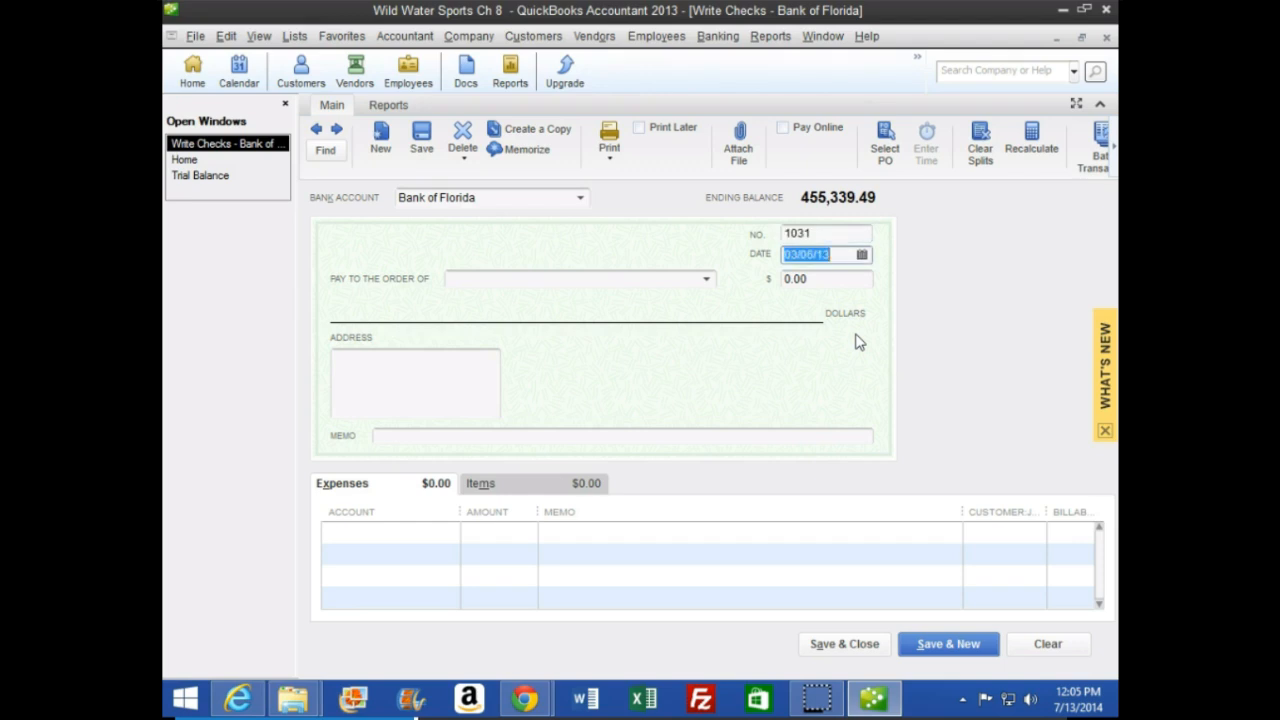
pyautogui.press('Tab')
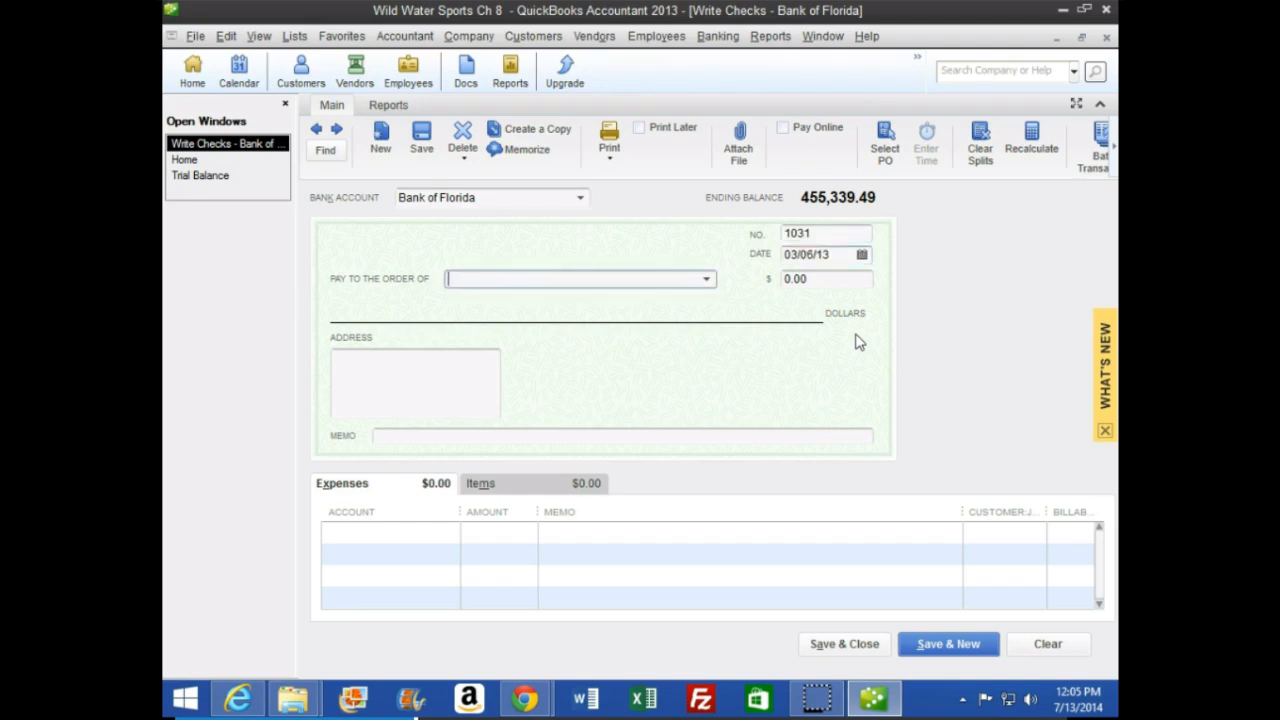
pyautogui.write('Bank of Florida')
pyautogui.press('Tab')
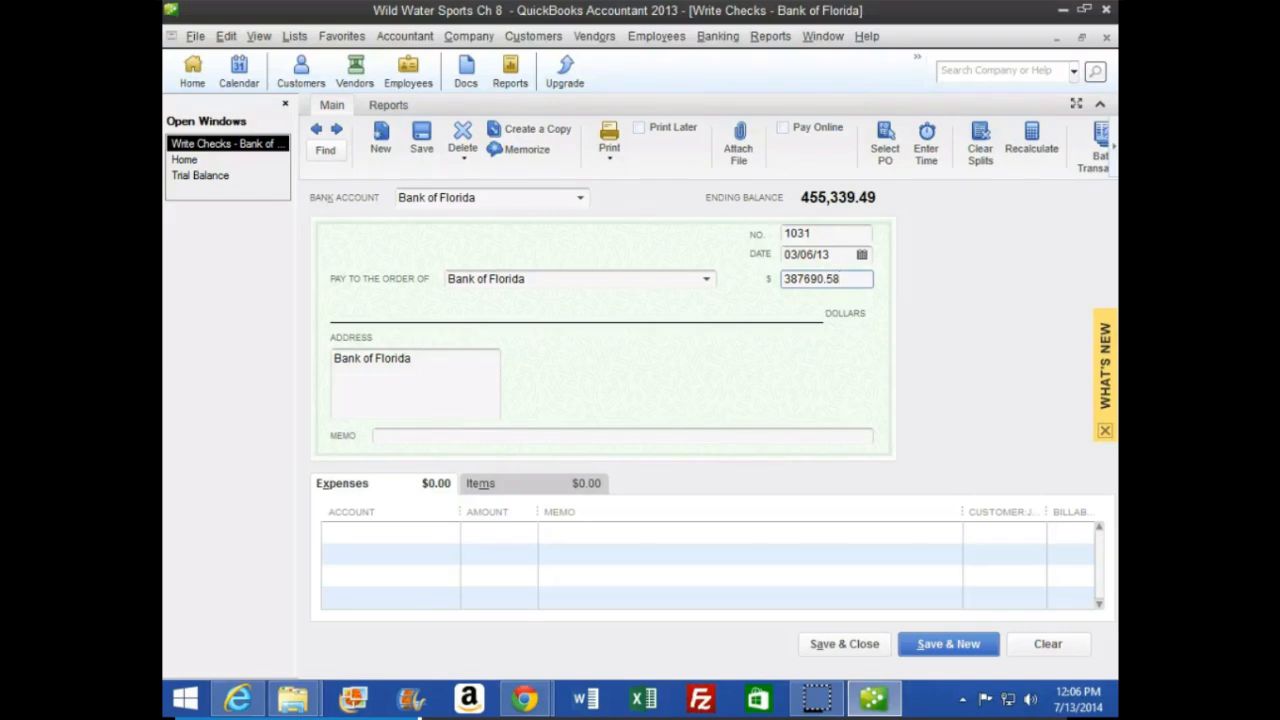
pyautogui.press('Tab')
pyautogui.press('Tab')
pyautogui.press('Tab')
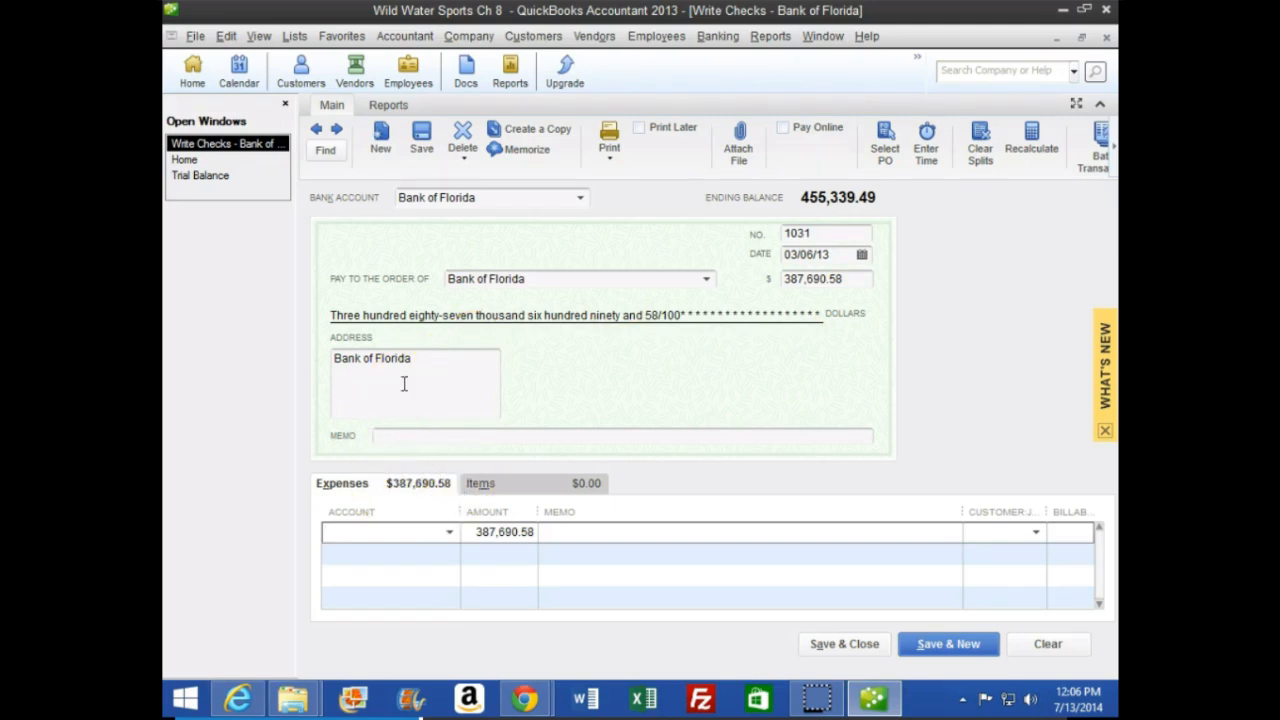
# Step: Allocate the check as 3,890.58 to Interest Expense and 383,800.00 to Loan Payable, then save and close it
pyautogui.write('Interest Expense')
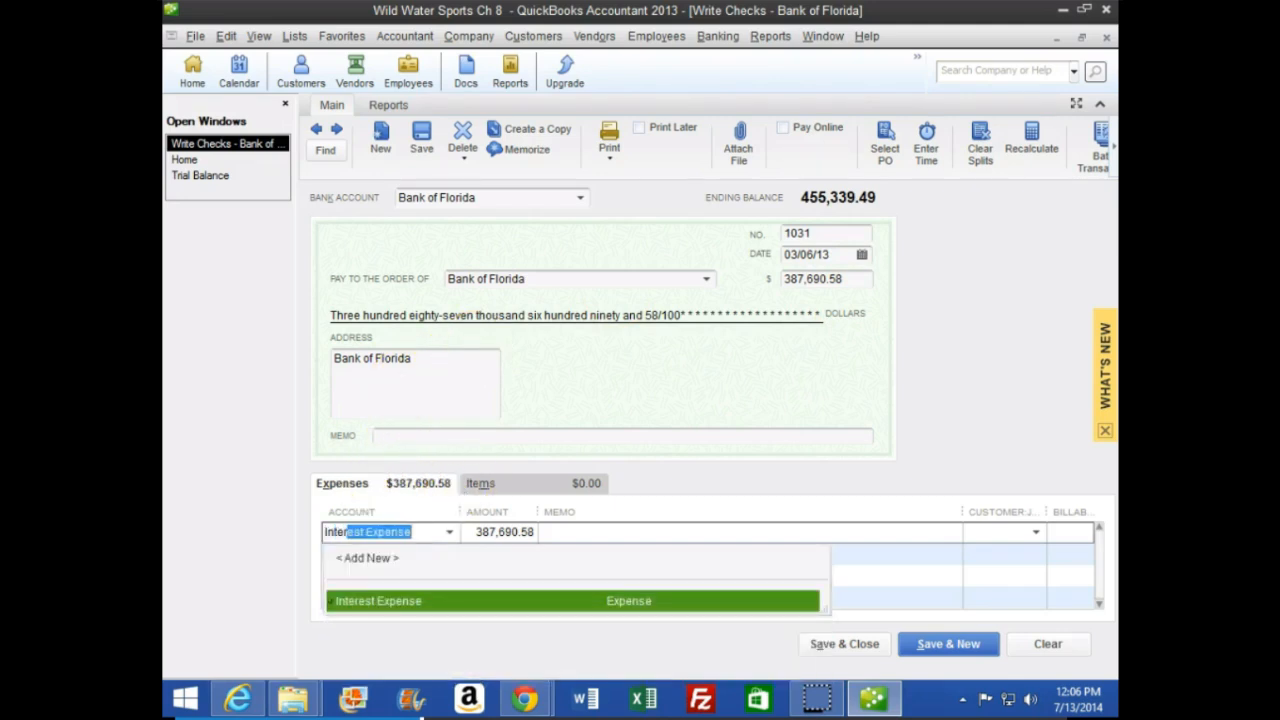
pyautogui.press('Tab')
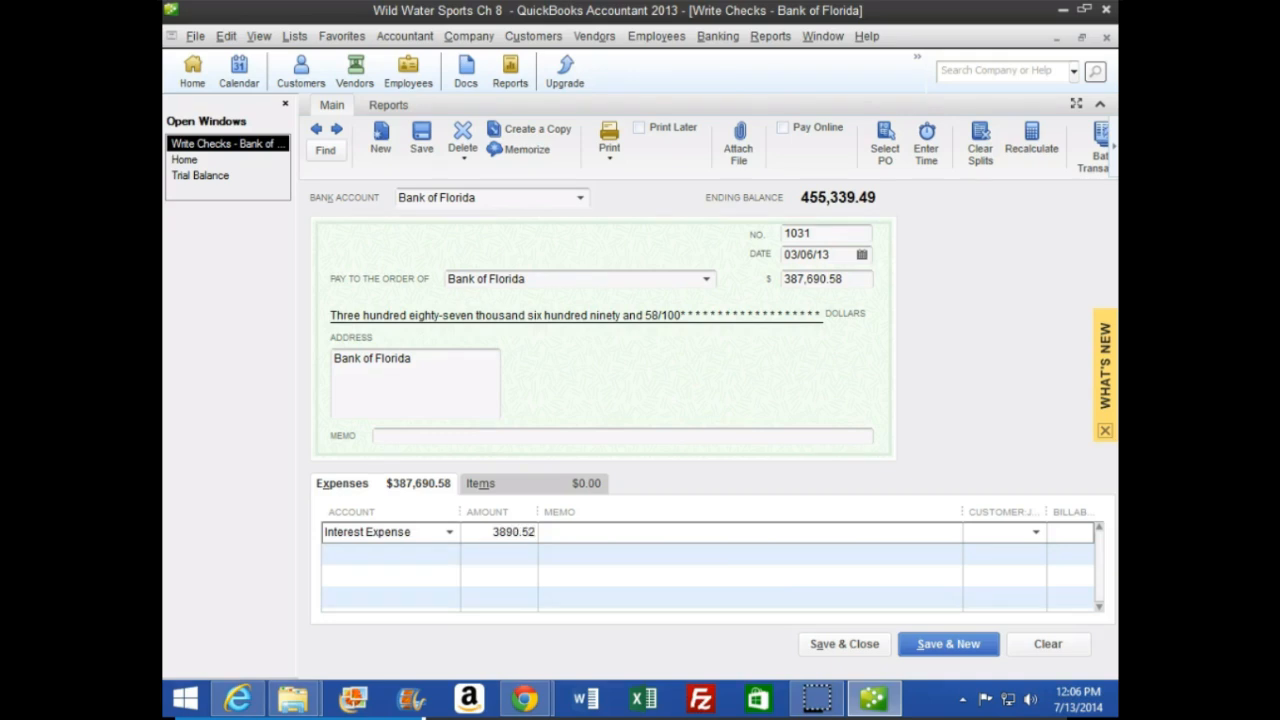
pyautogui.press('Tab')
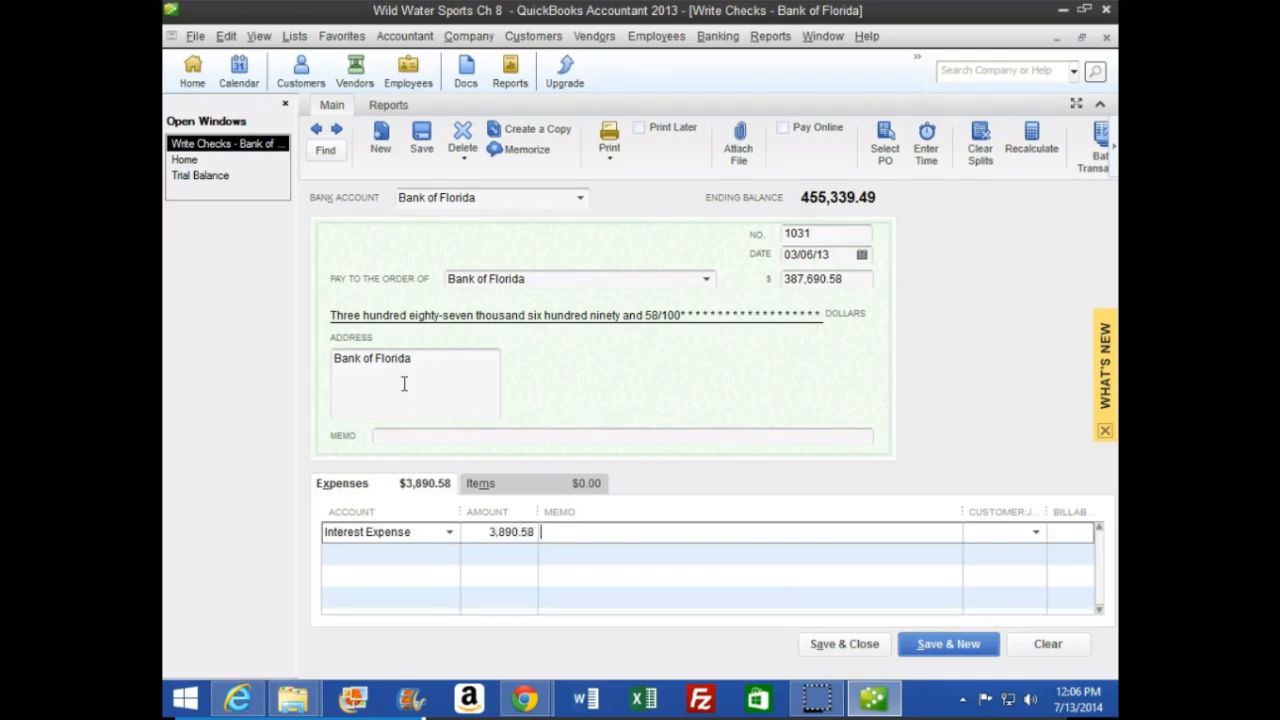
pyautogui.press('Tab')
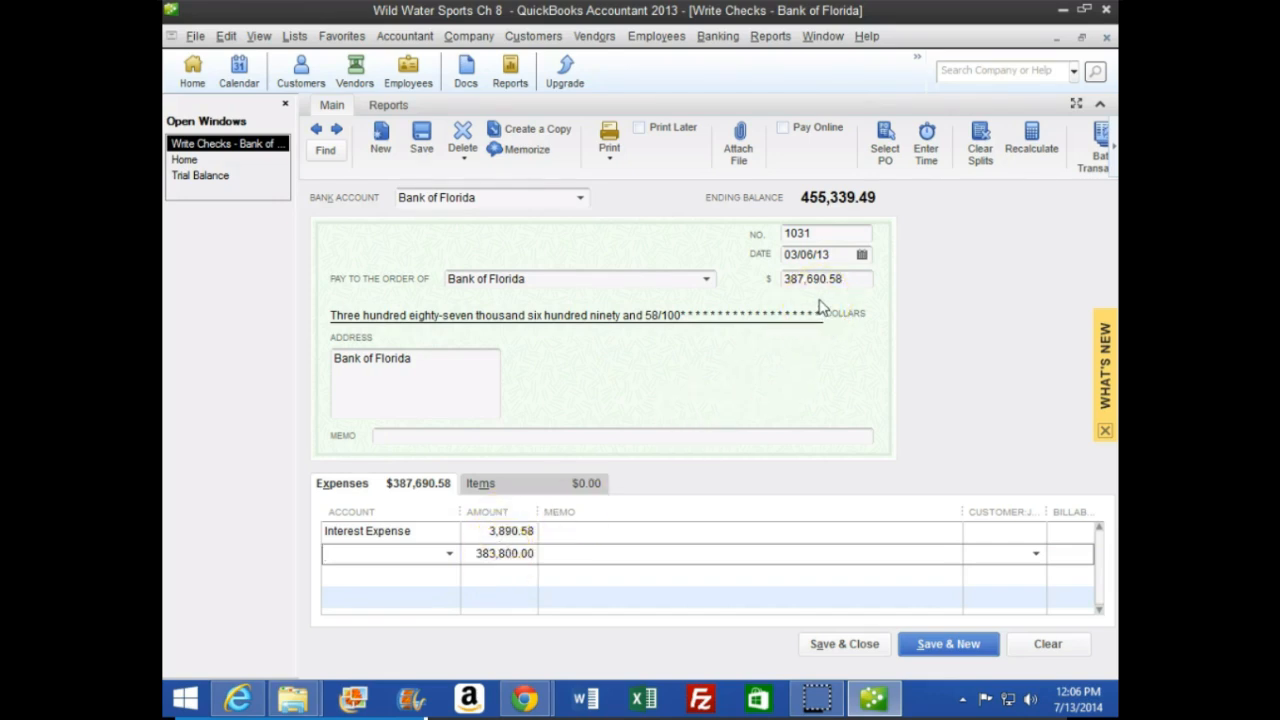
pyautogui.write('Loan Payable')
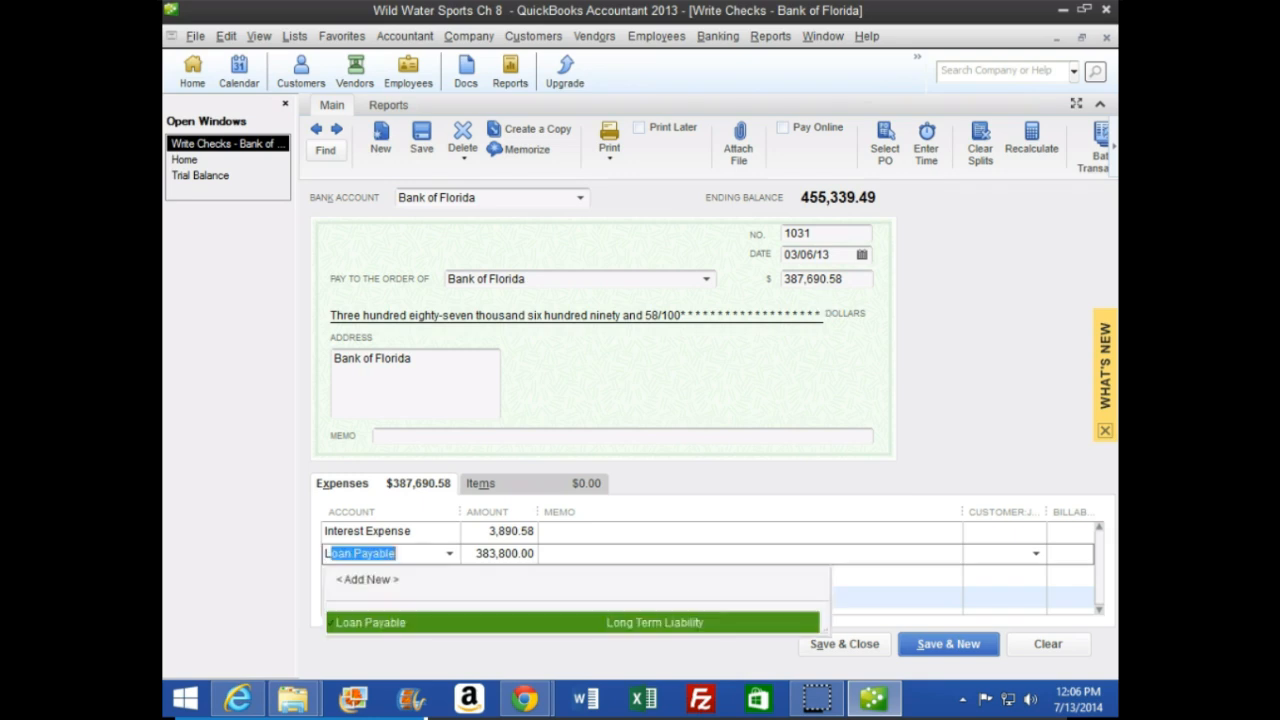
pyautogui.press('Tab')
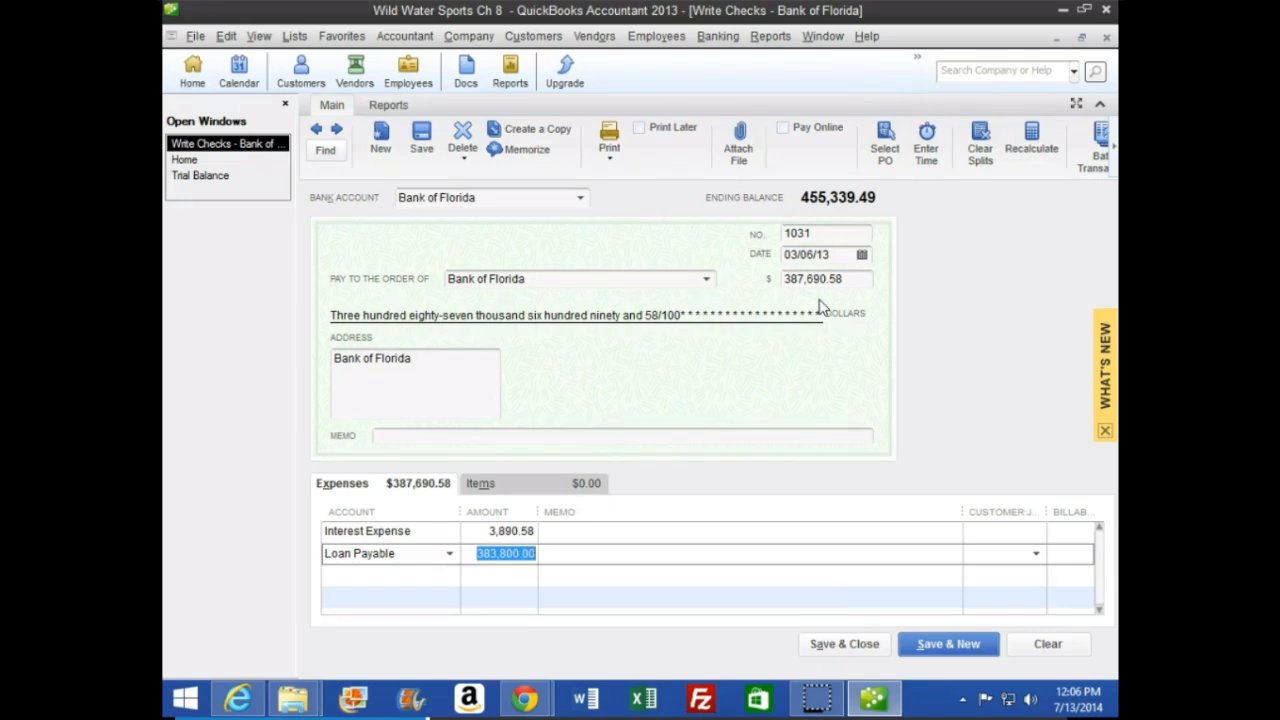
pyautogui.click(855, 647)
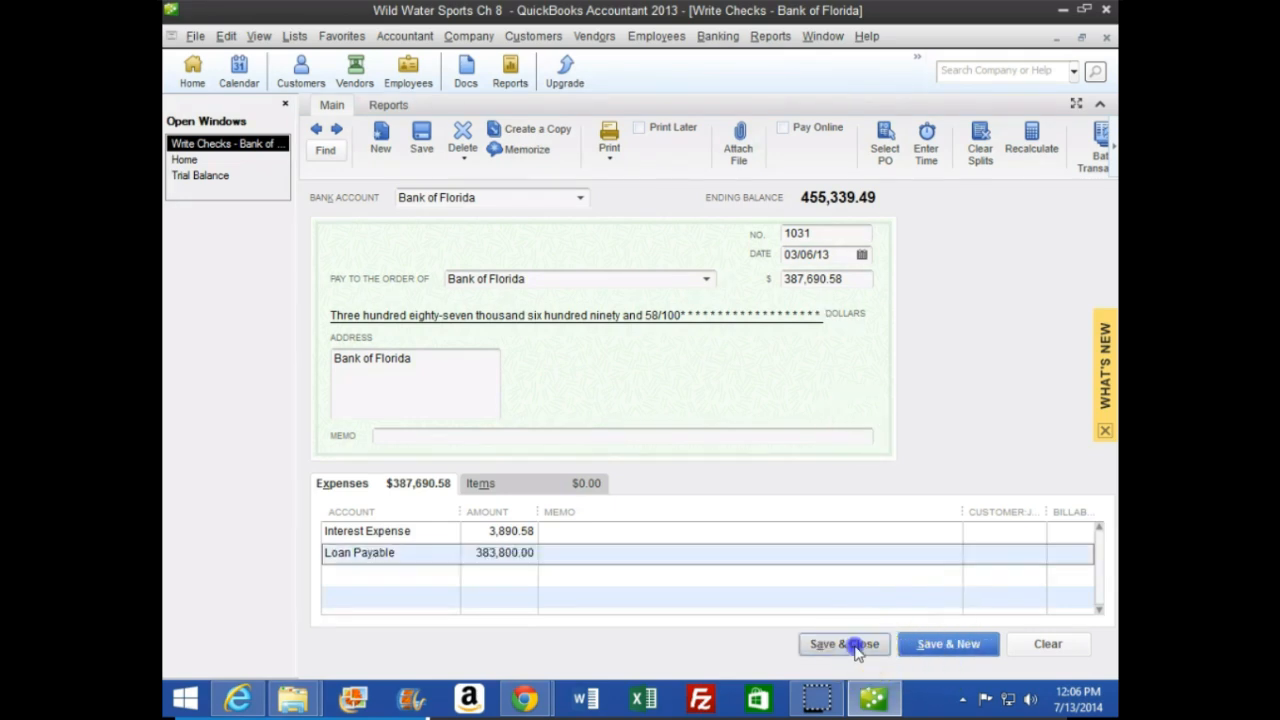
# Step: Open the Trial Balance, drill down into the Loan Payable transactions, and collapse the Memo column to show the running balance
pyautogui.click(237, 163)
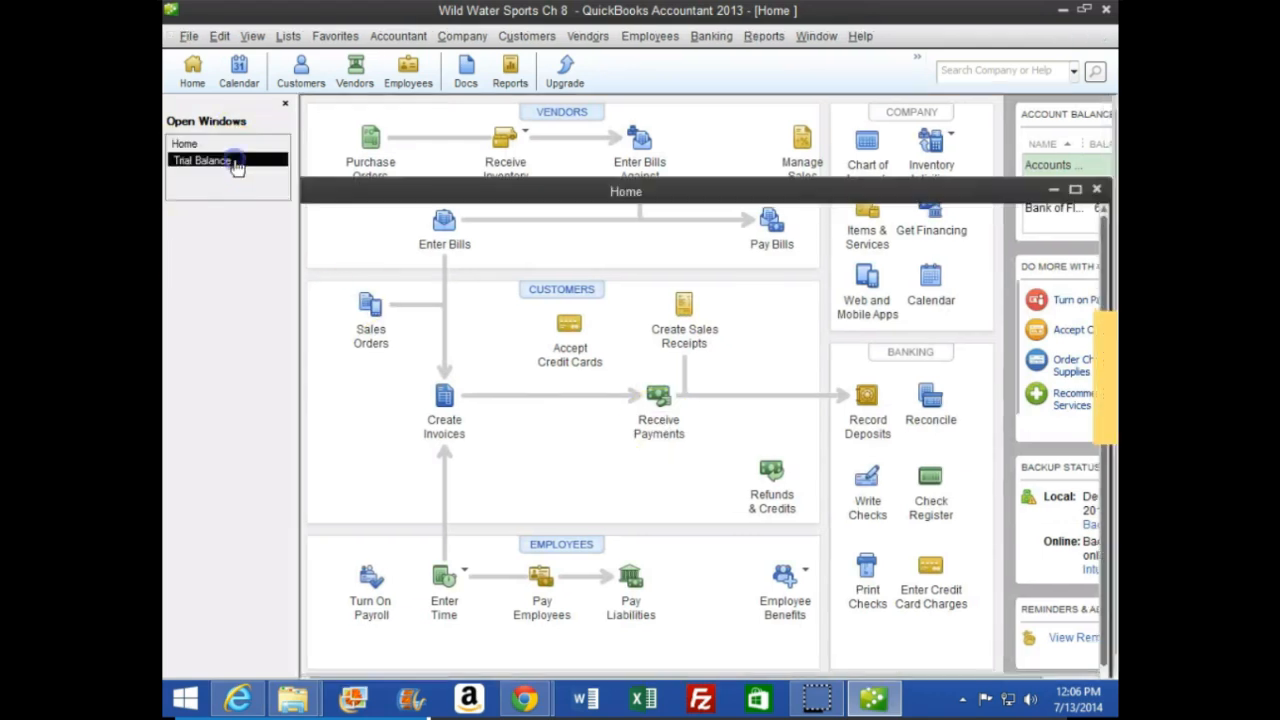
pyautogui.doubleClick(786, 484)
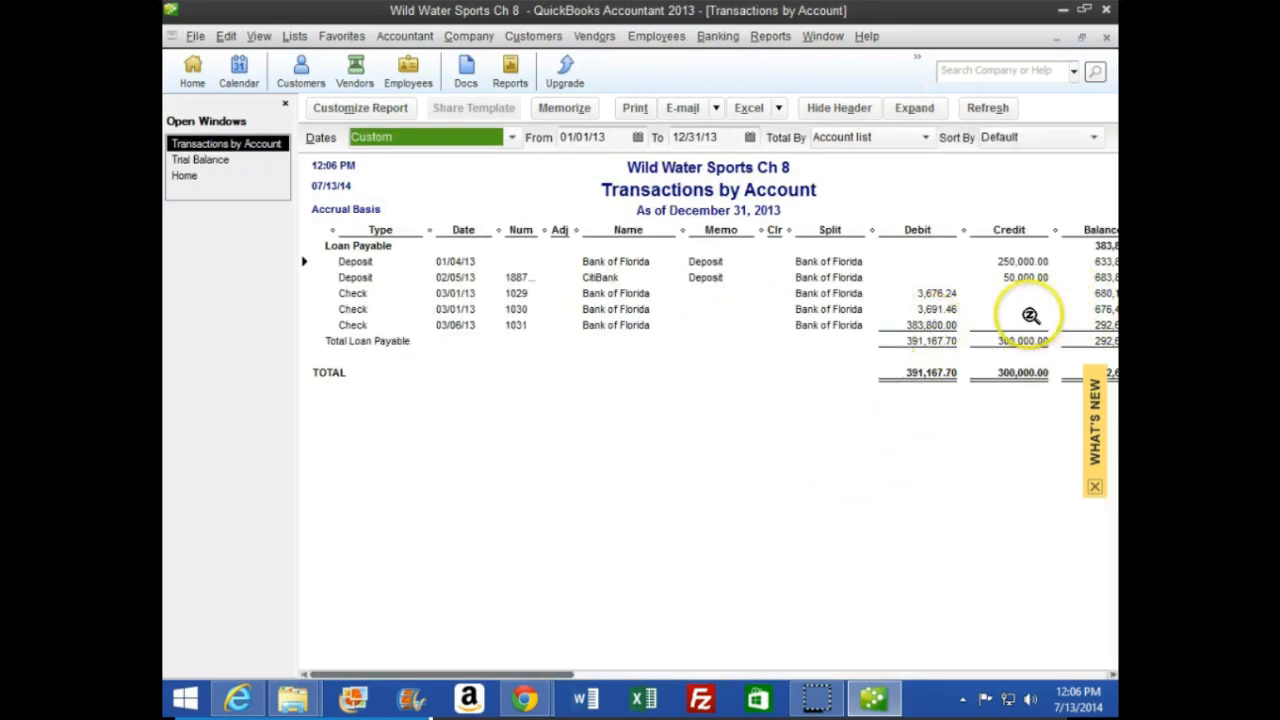
pyautogui.moveTo(780, 230); pyautogui.dragTo(633, 231)
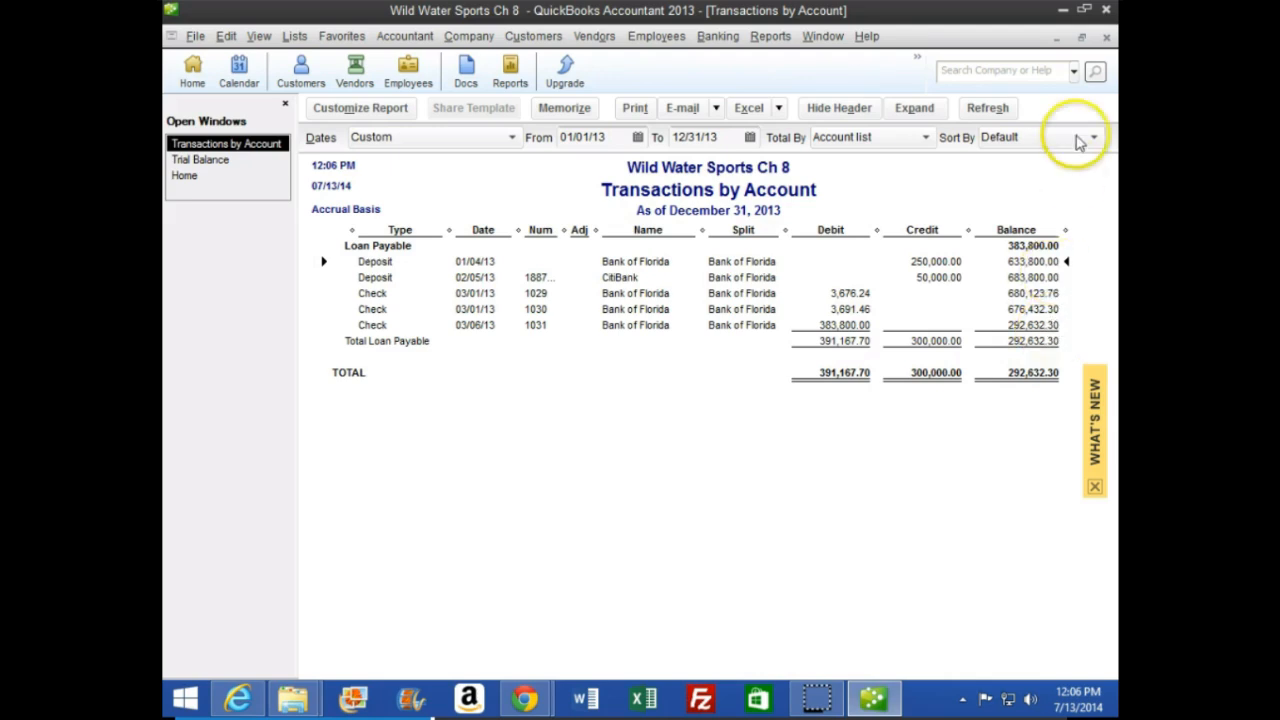
# Step: Close the Loan Payable transactions report without memorizing it, and turn off the memorize-report message for the future
pyautogui.click(1106, 36)
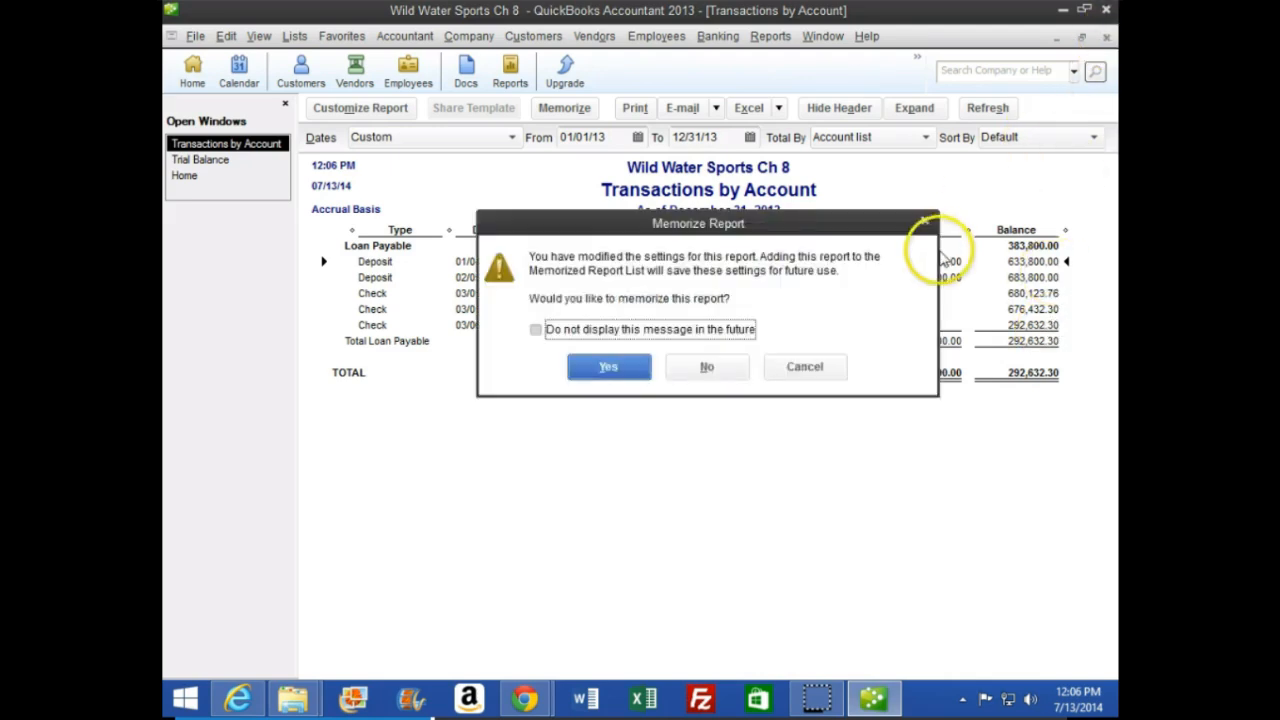
pyautogui.click(924, 220)
pyautogui.click(1106, 36)
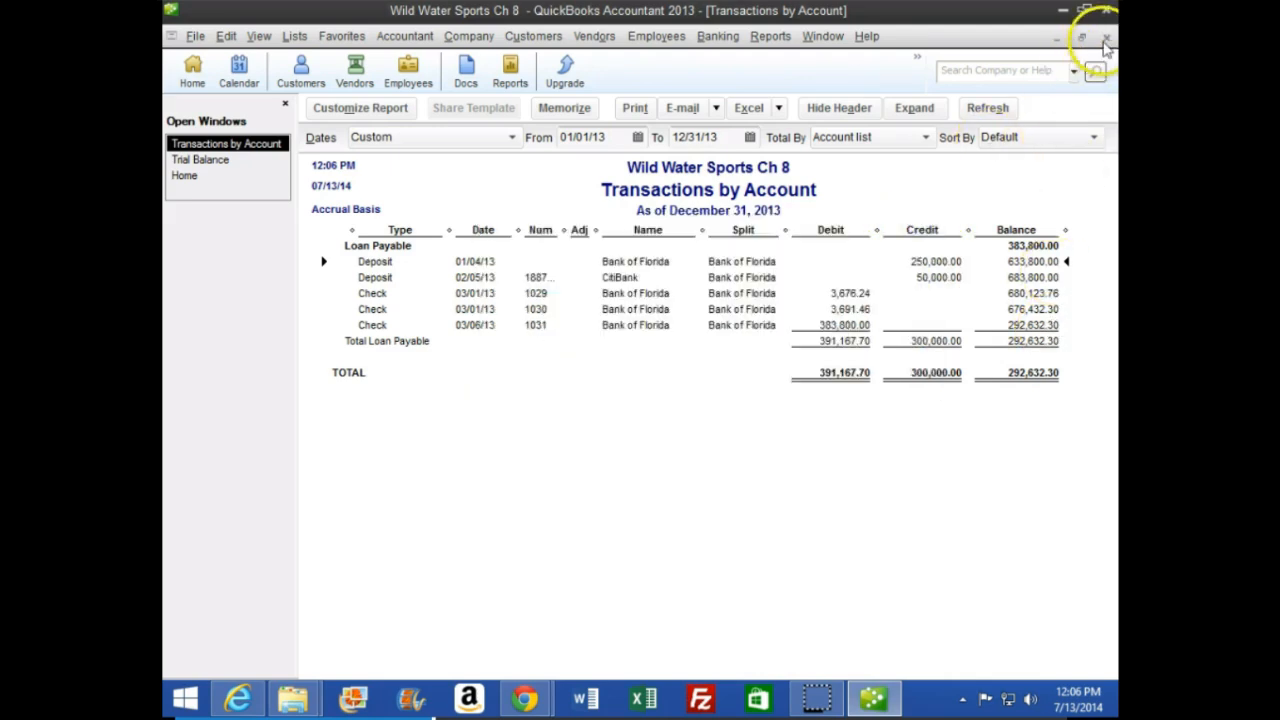
pyautogui.click(537, 329)
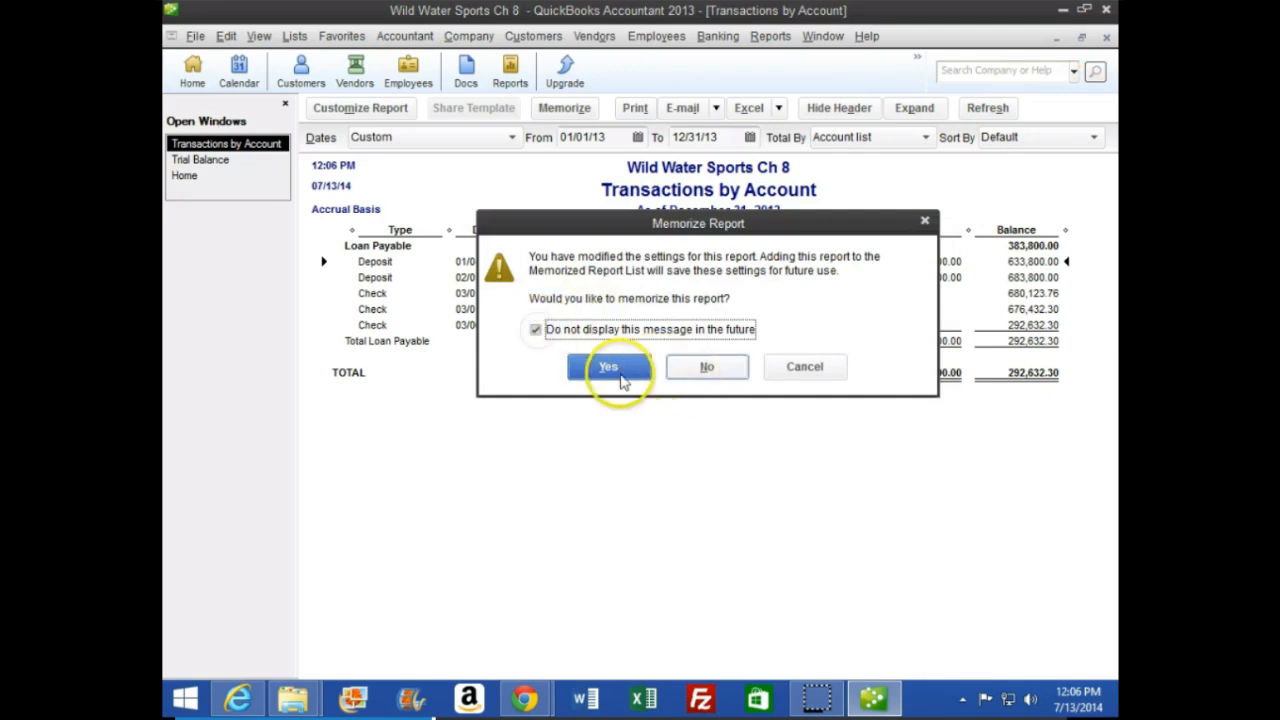
pyautogui.click(706, 366)
# Step: Drill down into the Bank of Florida balance, check the 03/06/13 transfer and check 1031, and close the transactions report
pyautogui.doubleClick(737, 261)
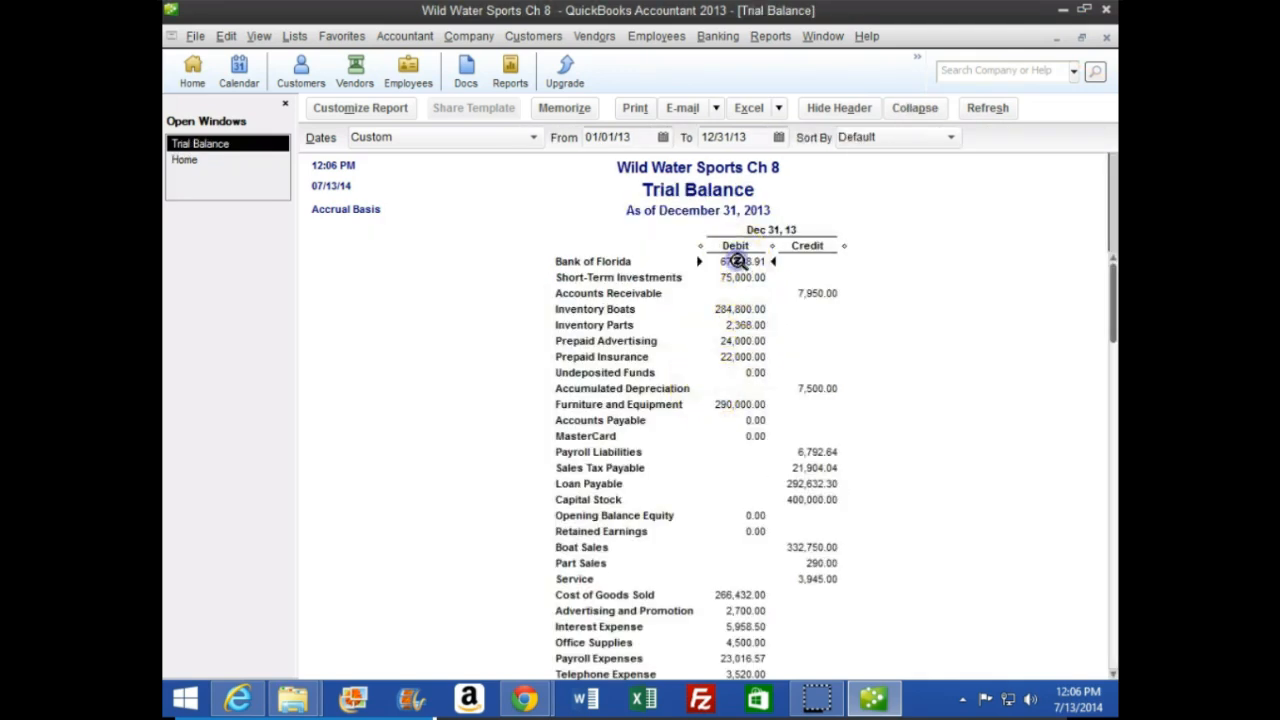
pyautogui.moveTo(788, 230); pyautogui.dragTo(766, 236)
pyautogui.moveTo(844, 231); pyautogui.dragTo(767, 232)
pyautogui.scroll(-8, 860, 318)
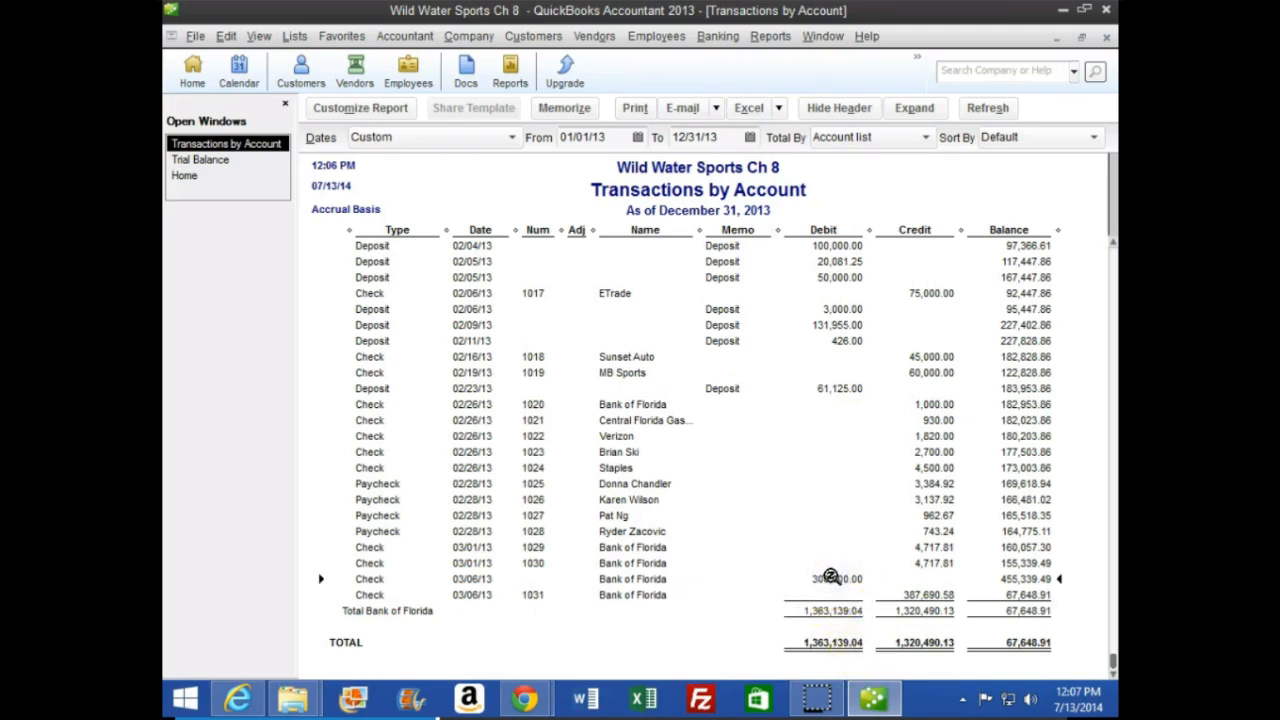
pyautogui.click(888, 594)
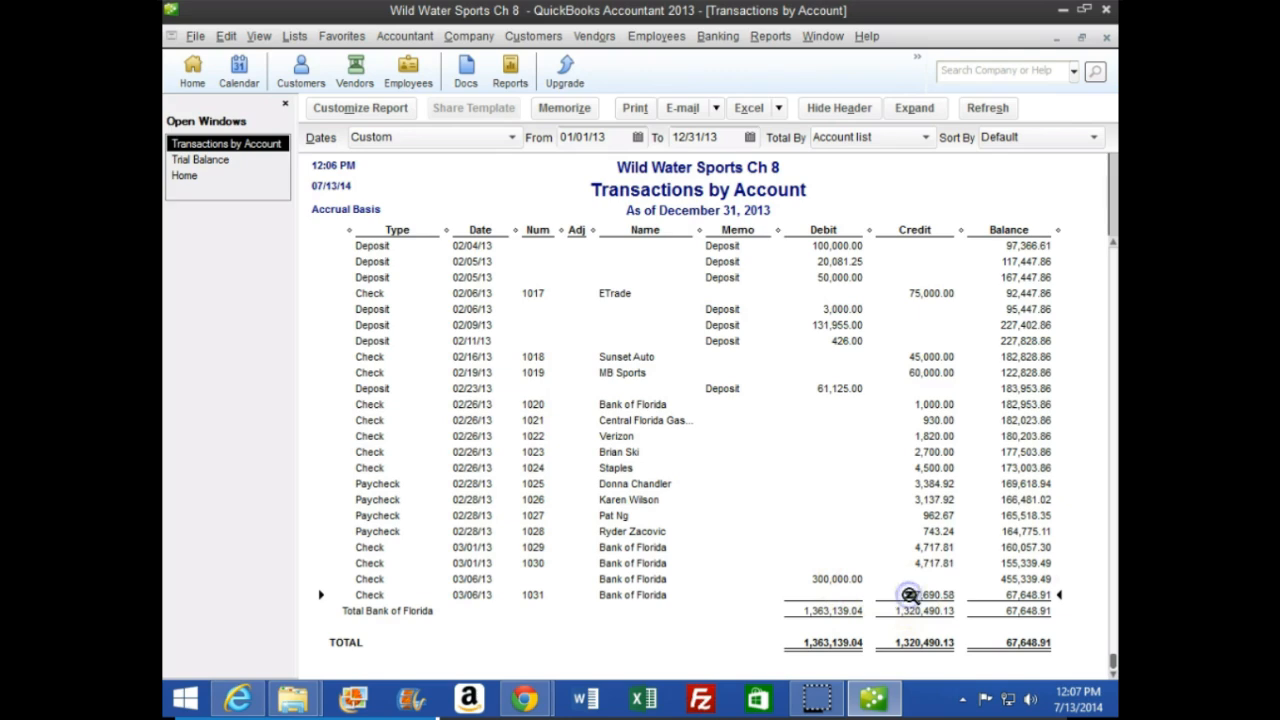
pyautogui.click(1106, 37)
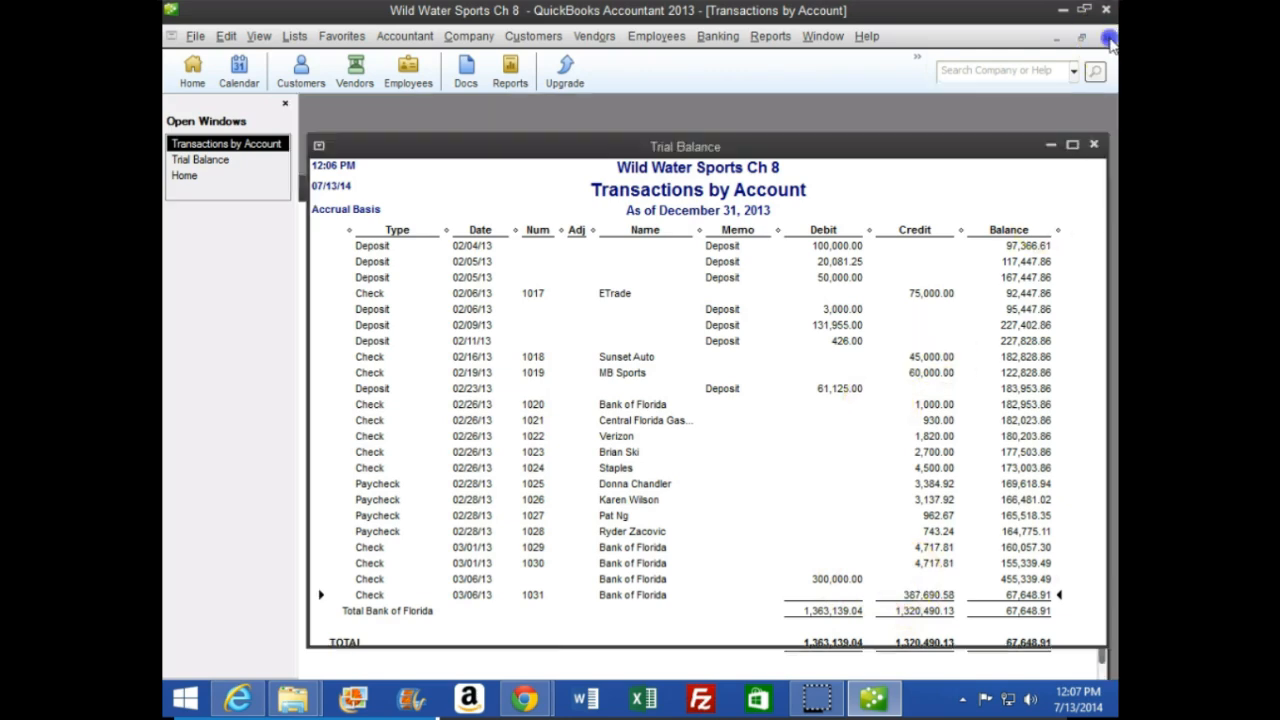
pyautogui.click(840, 263)
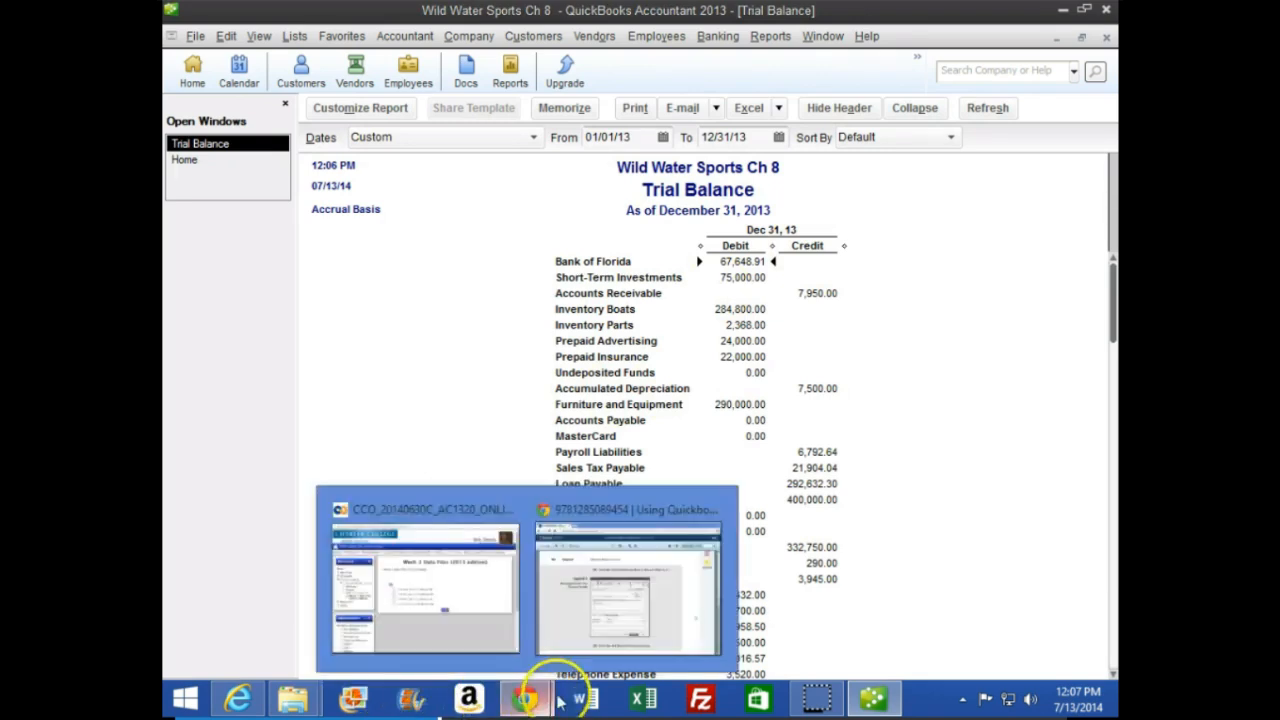
# Step: Switch to the CourseSmart textbook, read Recording Additional Investing Activities on page 224, and return to QuickBooks
pyautogui.click(540, 620)
pyautogui.scroll(-2, 530, 452)
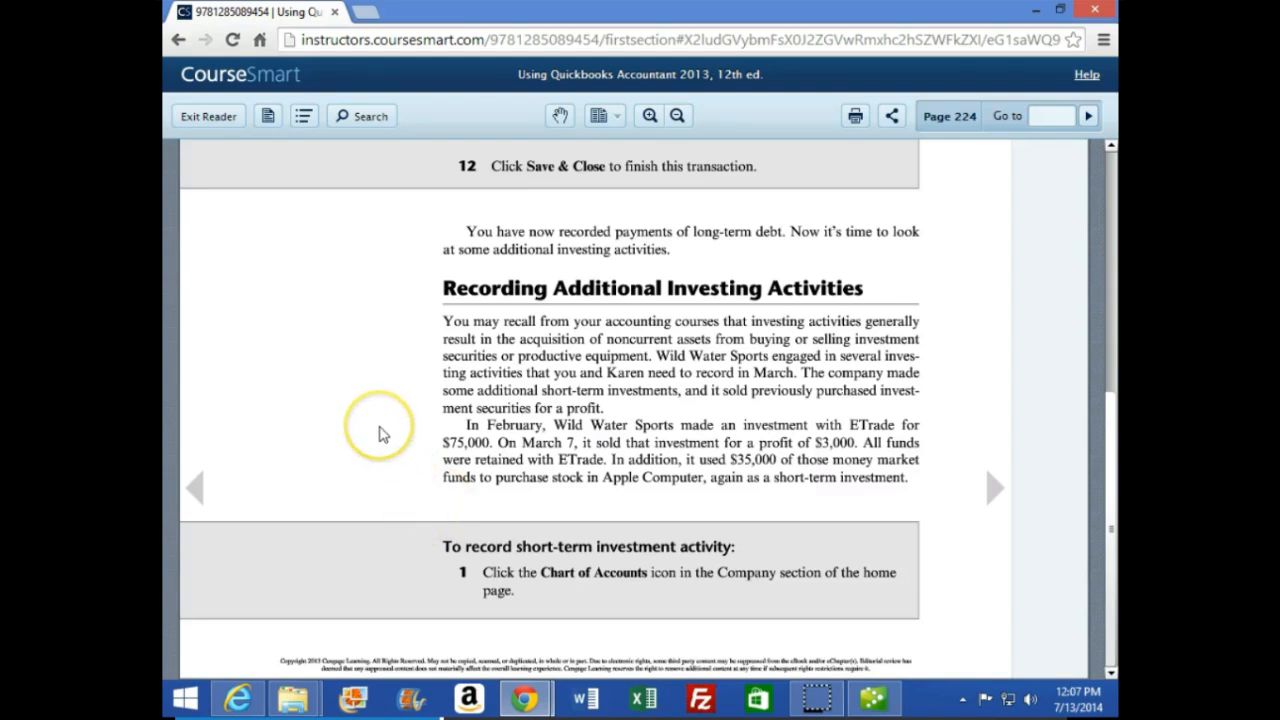
pyautogui.click(873, 698)
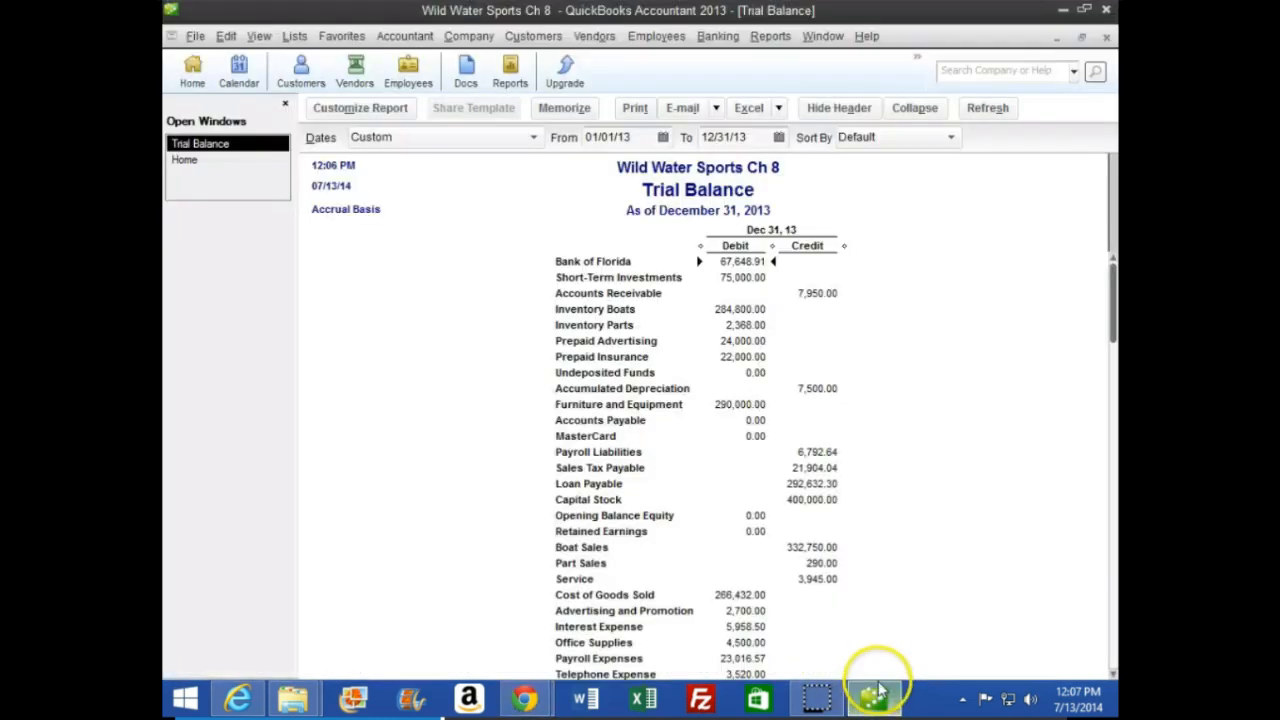
# Step: Open the Chart of Accounts and review the account types from the bank accounts down to the expense accounts
pyautogui.click(216, 160)
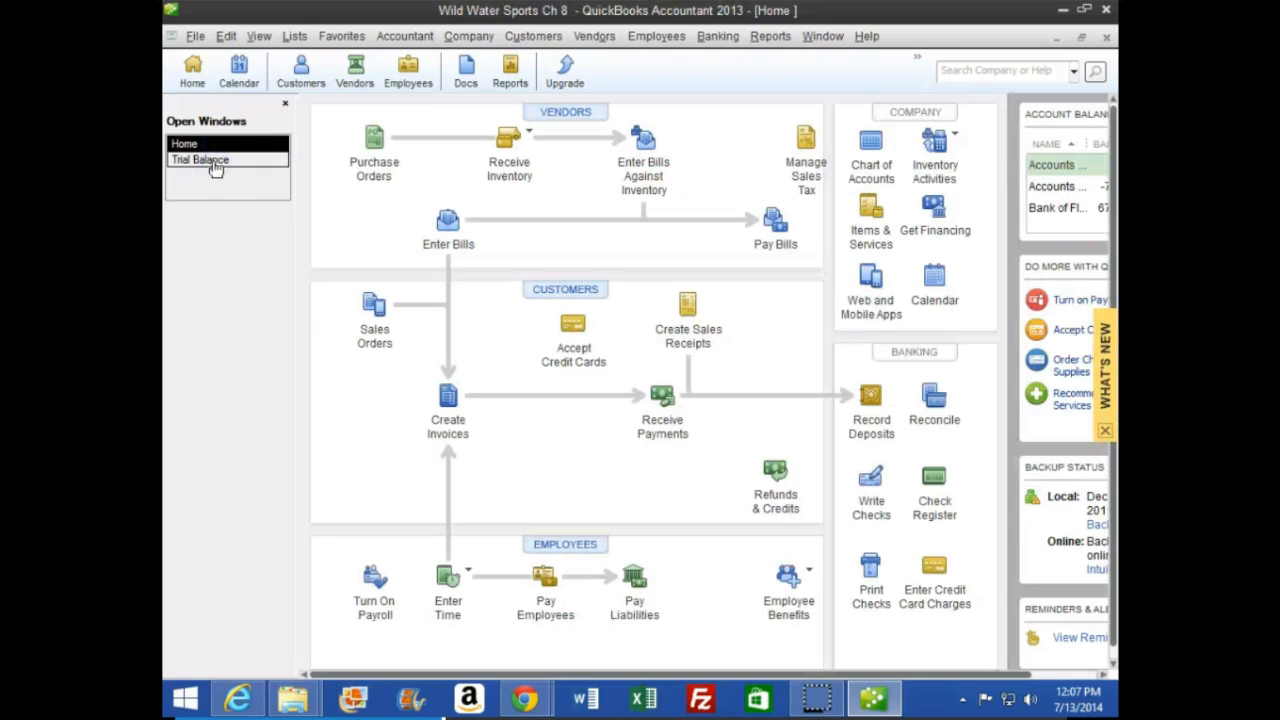
pyautogui.click(257, 38)
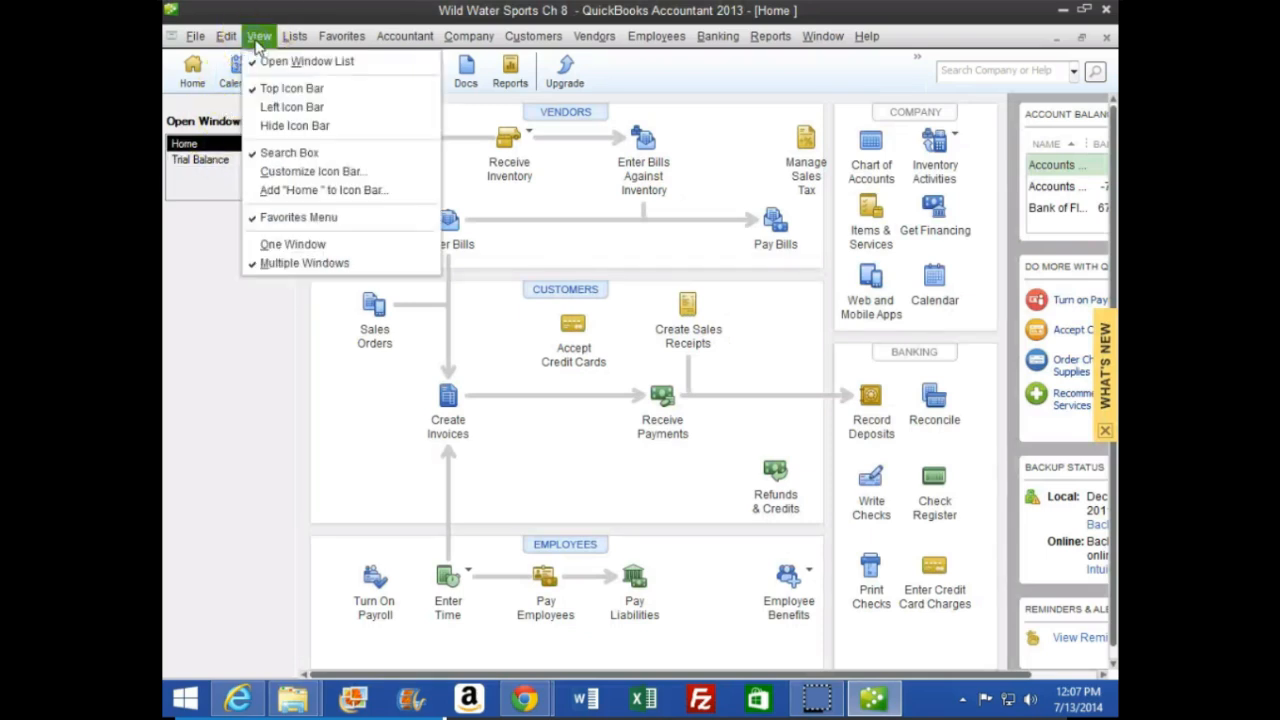
pyautogui.click(219, 248)
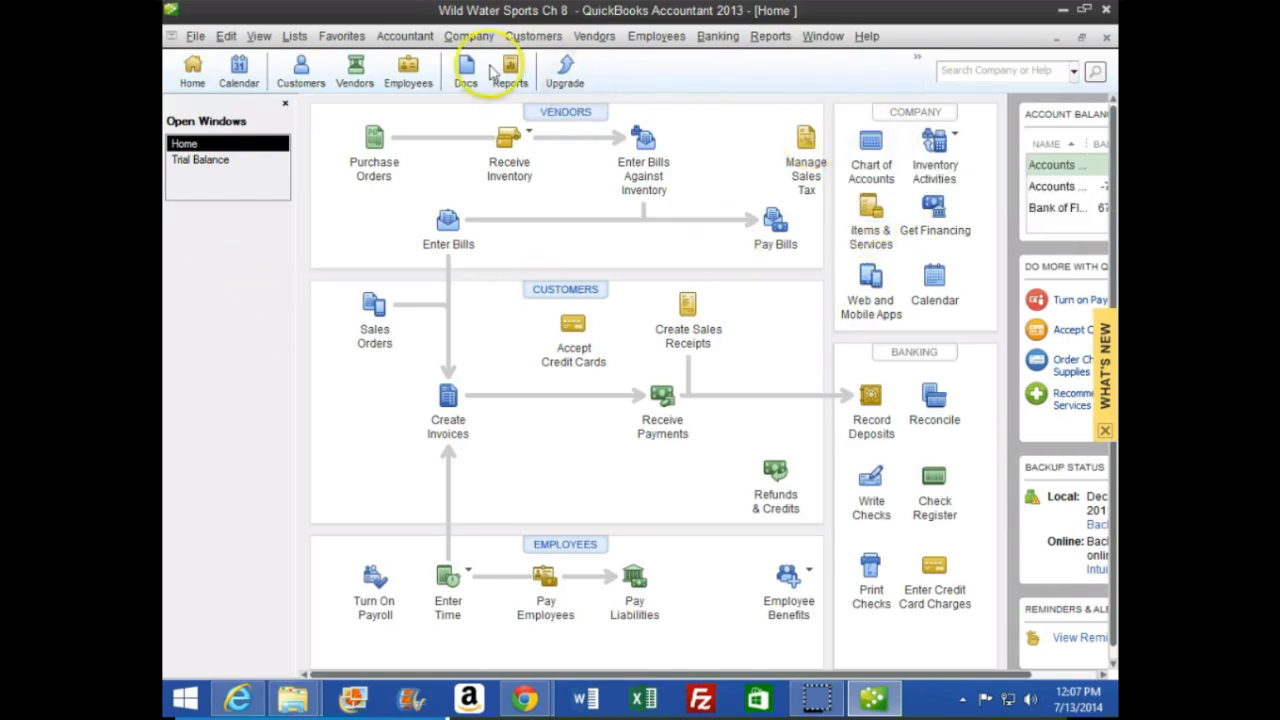
pyautogui.click(285, 37)
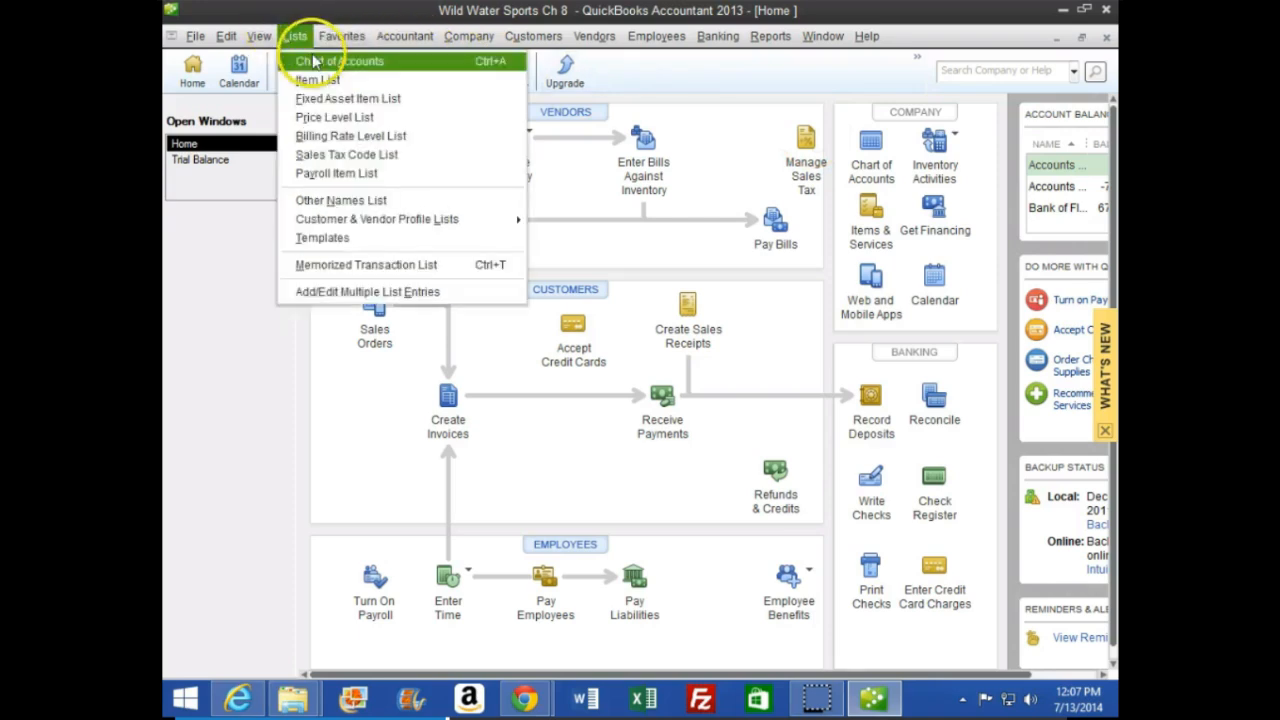
pyautogui.click(313, 62)
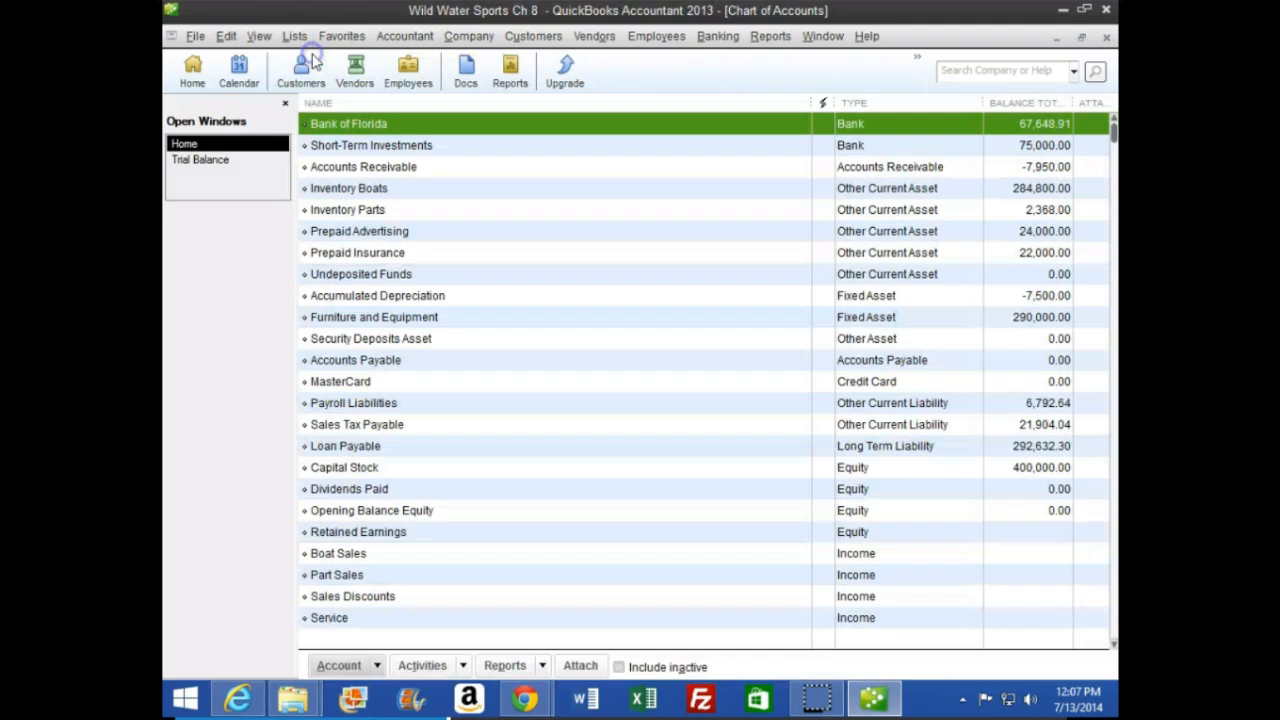
pyautogui.click(403, 128)
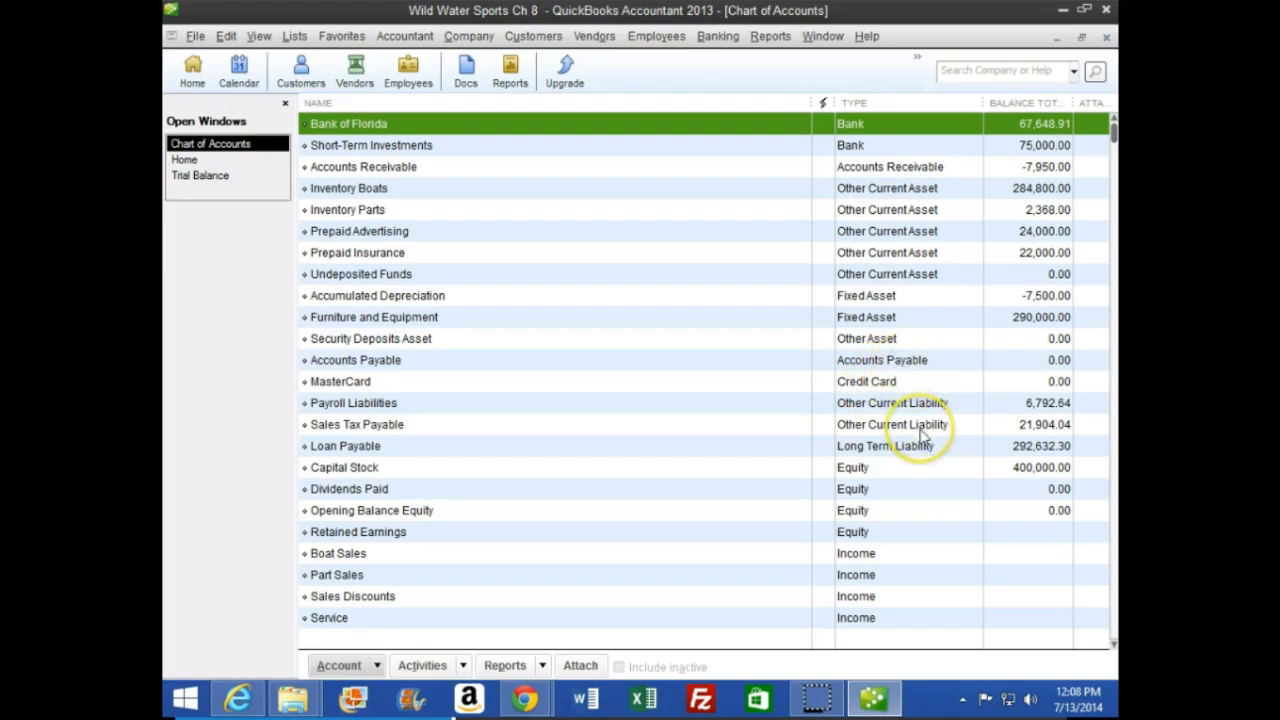
pyautogui.scroll(-4, 900, 565)
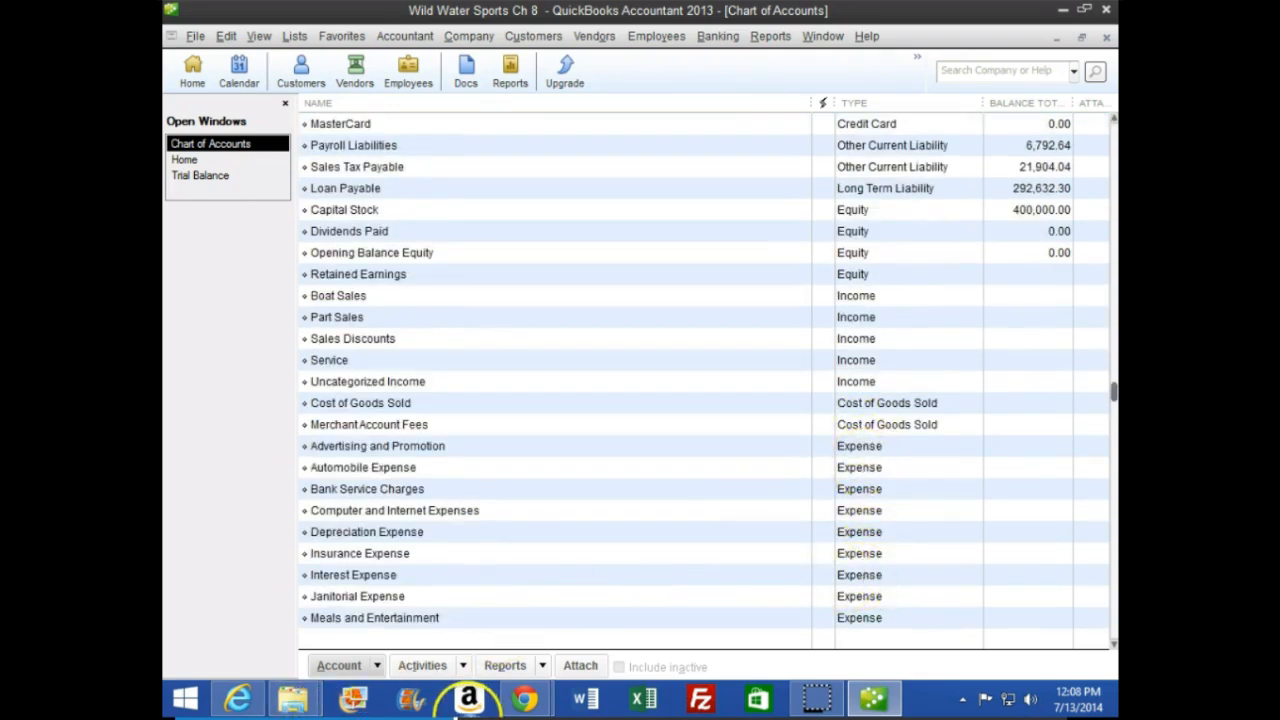
# Step: Switch to the CourseSmart textbook and read the short-term investment steps on pages 224 and 225
pyautogui.moveTo(520, 700)
pyautogui.click(600, 585)
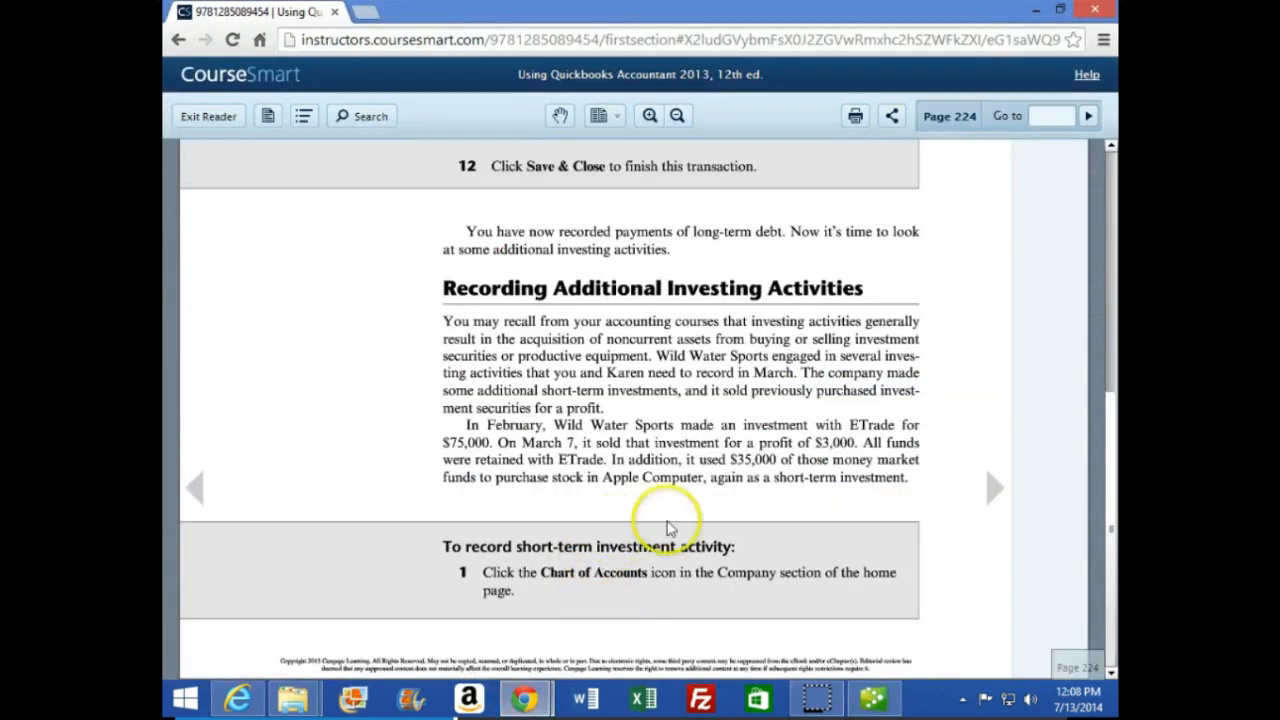
pyautogui.click(989, 492)
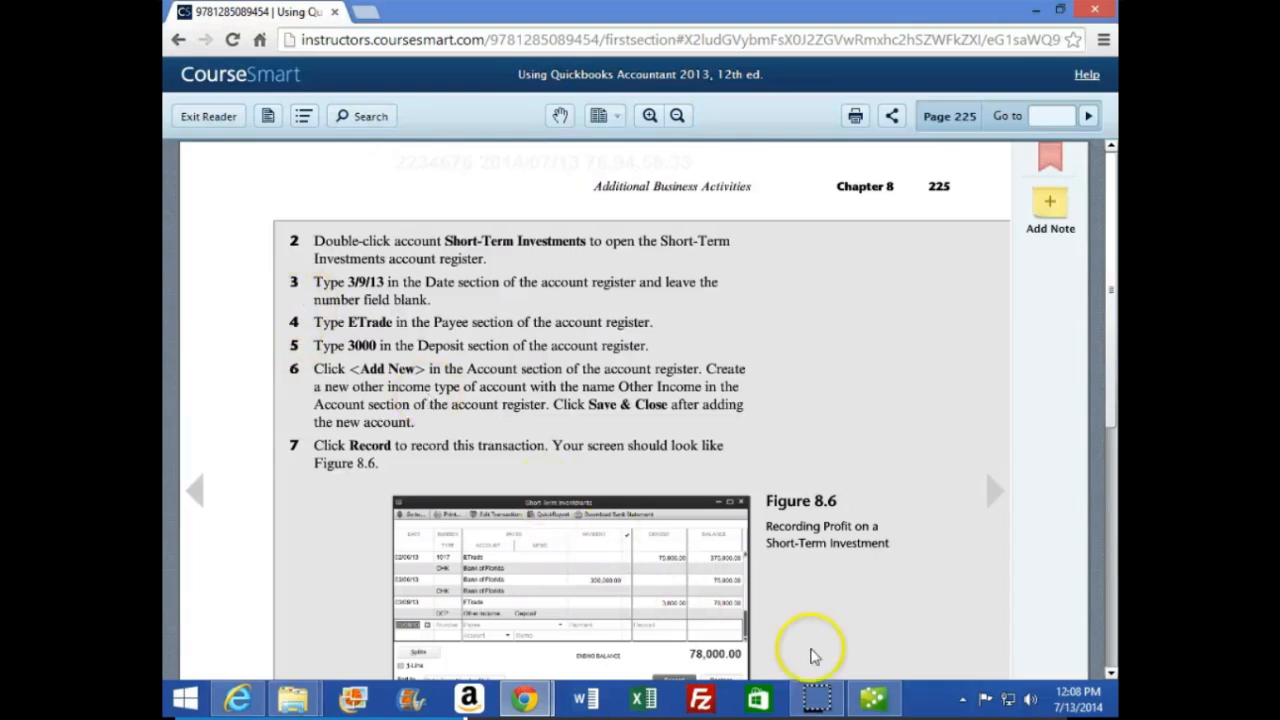
# Step: Return to QuickBooks and open the Short-Term Investments account register from the Chart of Accounts
pyautogui.click(872, 700)
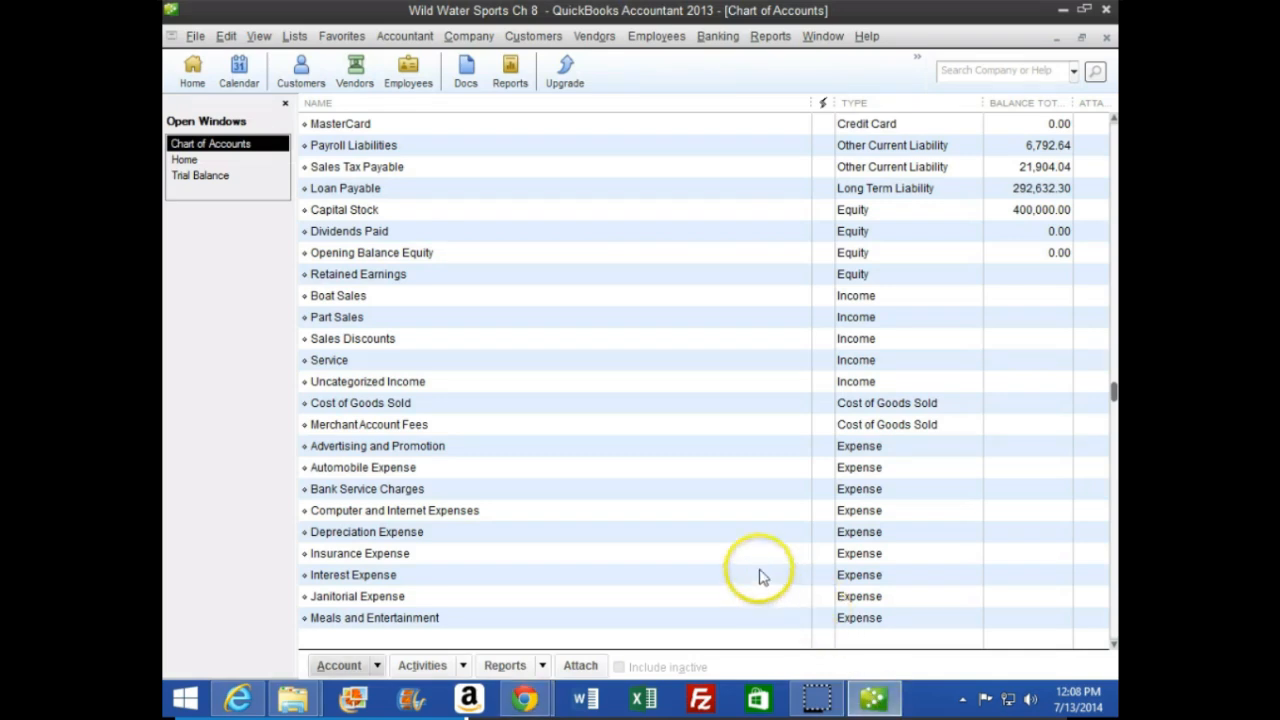
pyautogui.scroll(4, 640, 510)
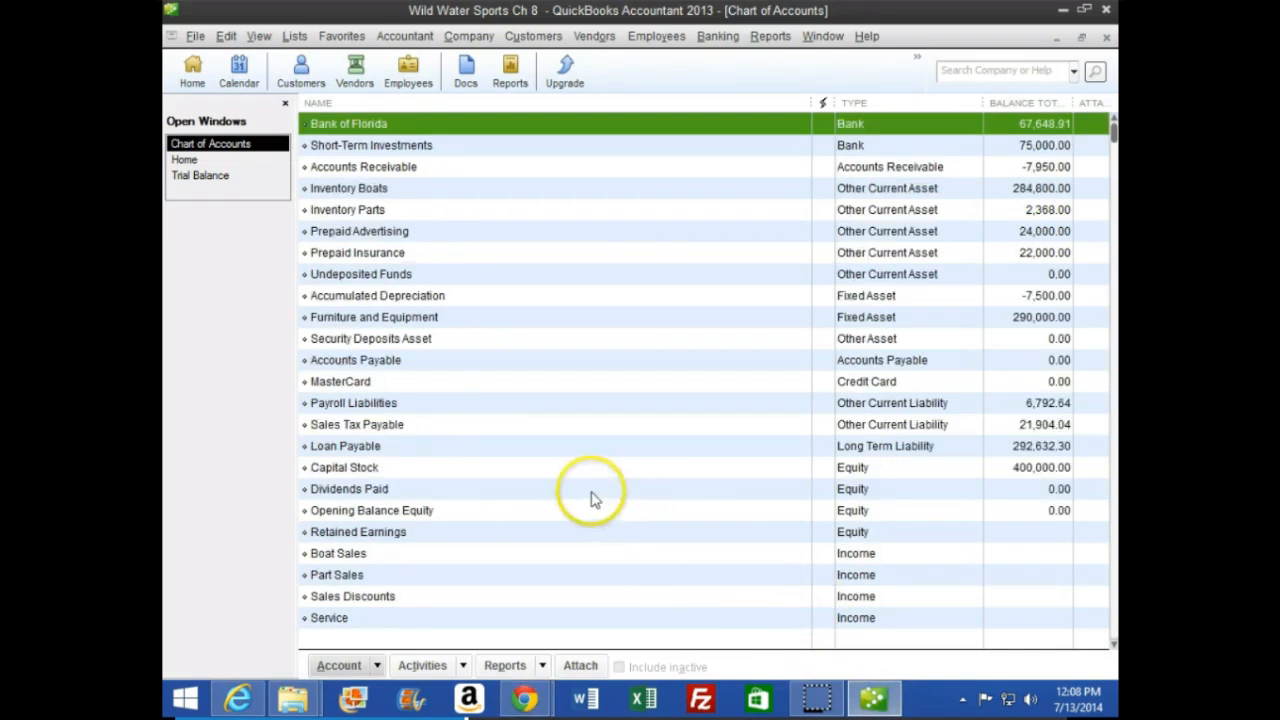
pyautogui.click(348, 147)
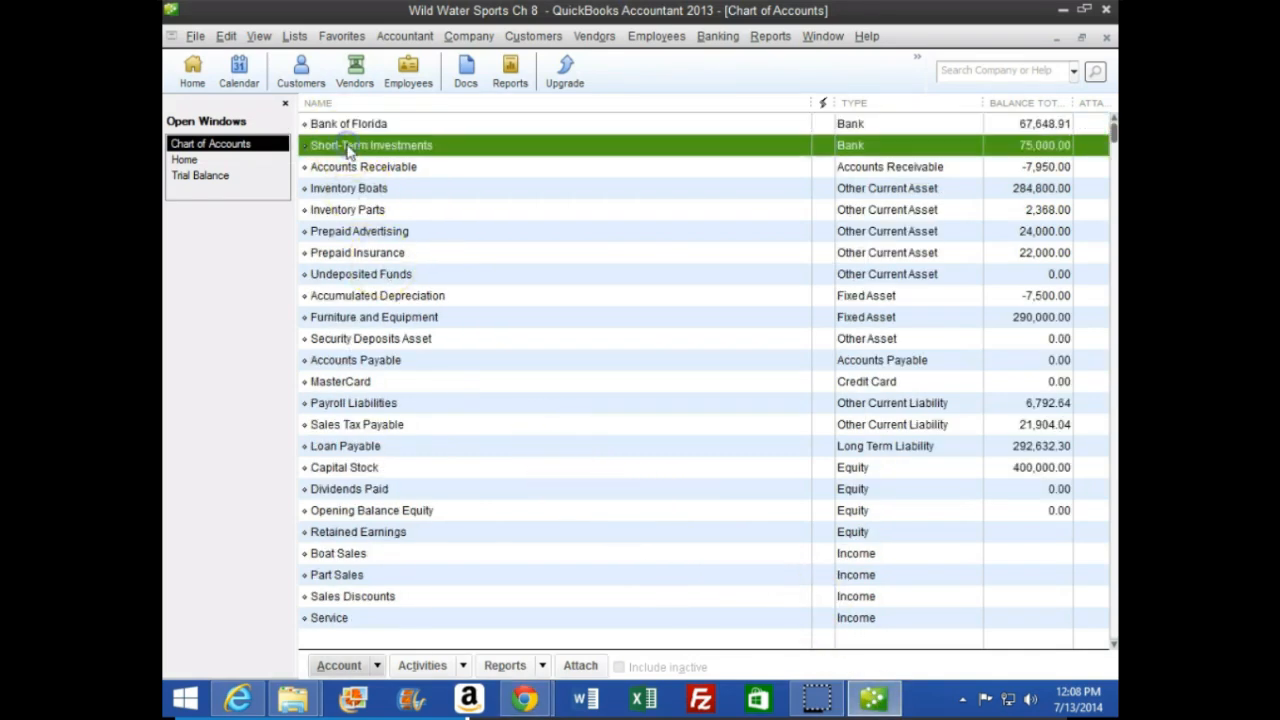
pyautogui.doubleClick(440, 152)
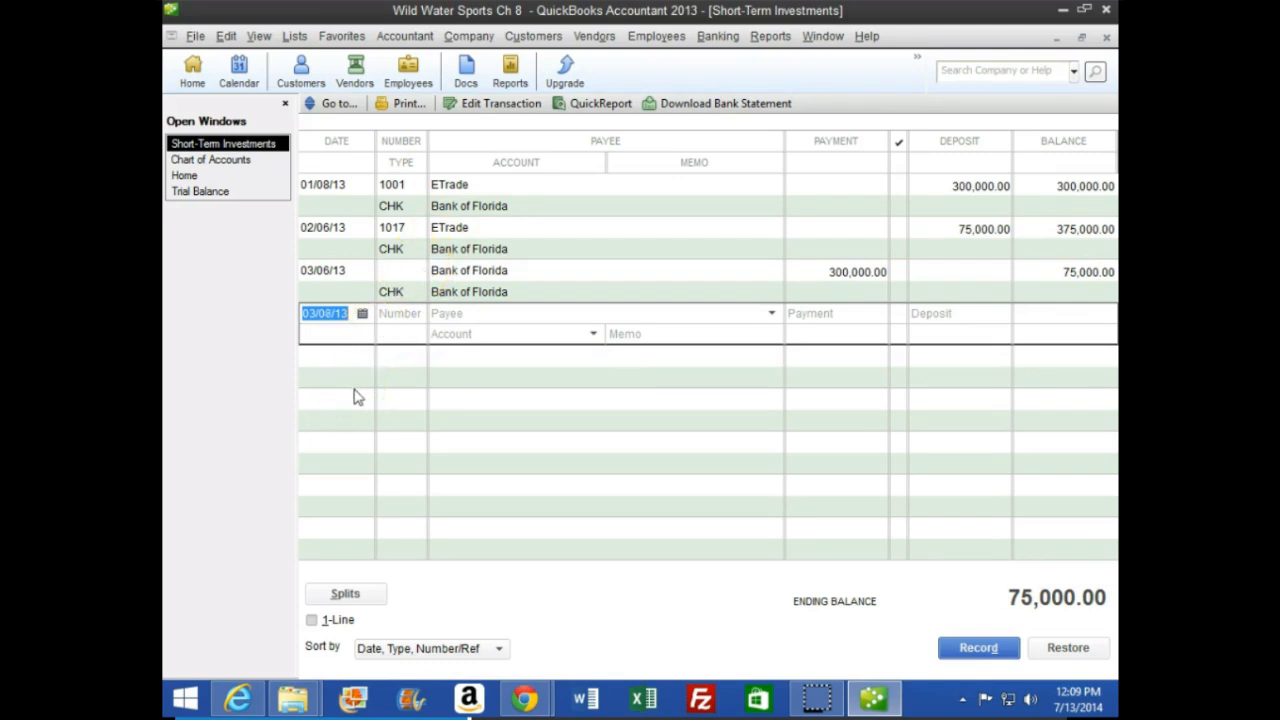
# Step: Enter a register transaction dated 03/09/13 with no number, payee ETrade and a deposit of 3,000.00
pyautogui.press('Tab')
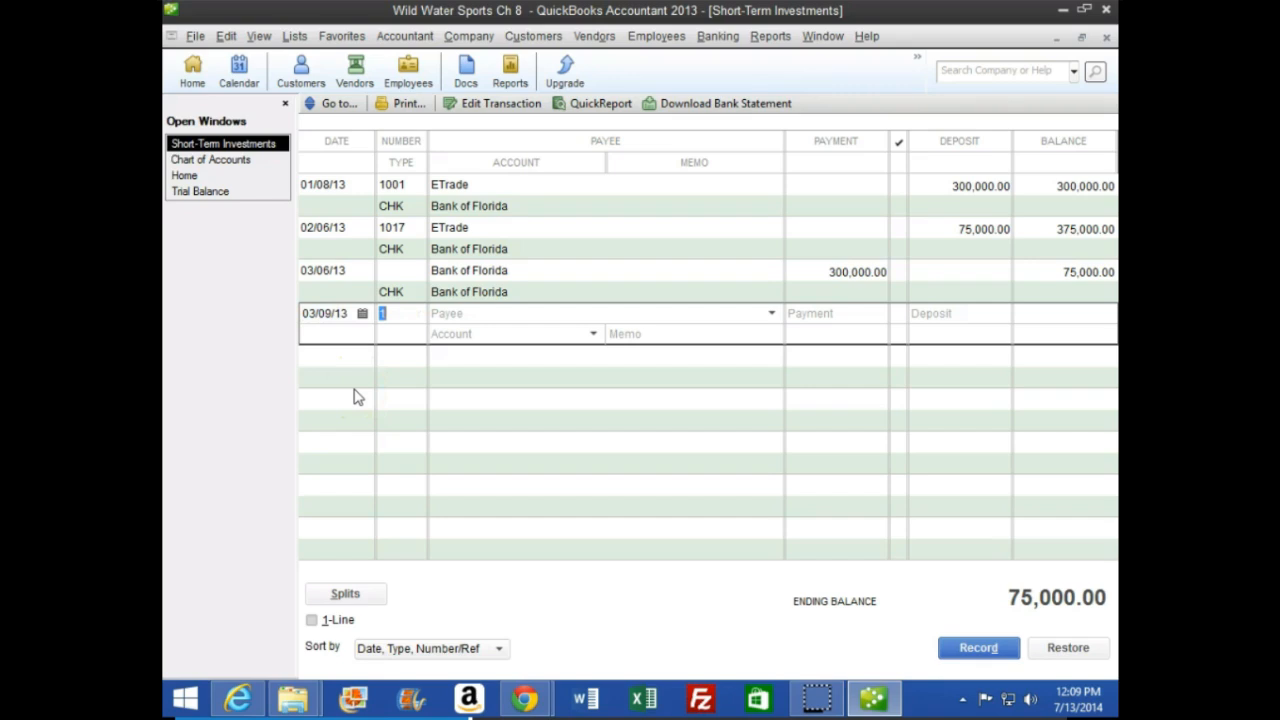
pyautogui.press('BackSpace')
pyautogui.press('Tab')
pyautogui.write('E')
pyautogui.press('Tab')
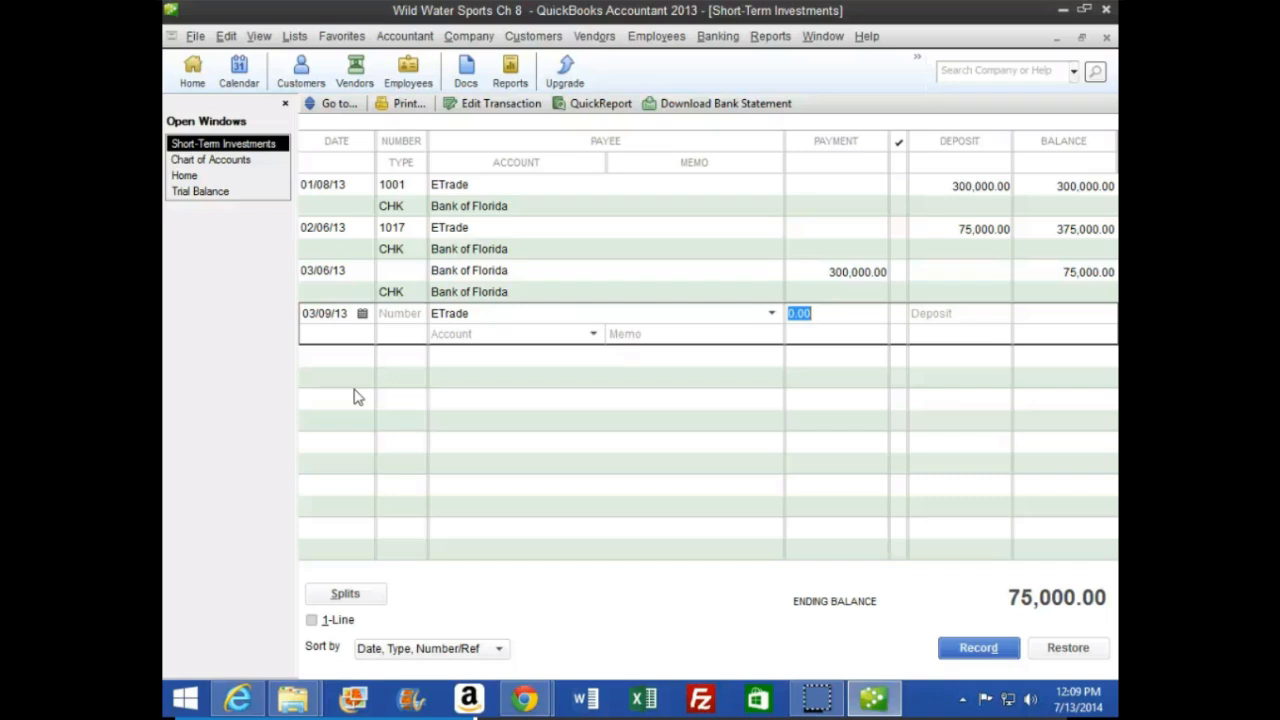
pyautogui.press('Tab')
pyautogui.write('3000')
pyautogui.press('Tab')
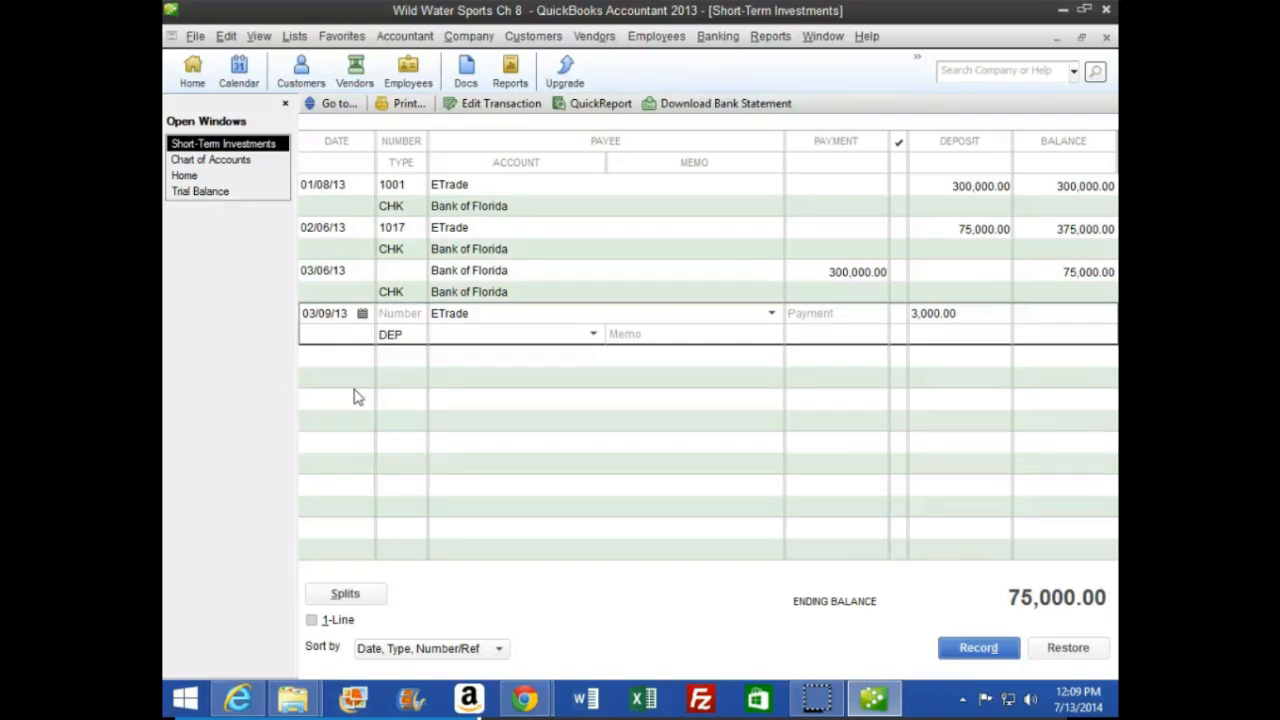
# Step: Create an account named Other Income of type Other Income, assign it to the 03/09/13 ETrade deposit, and record the transaction
pyautogui.click(593, 334)
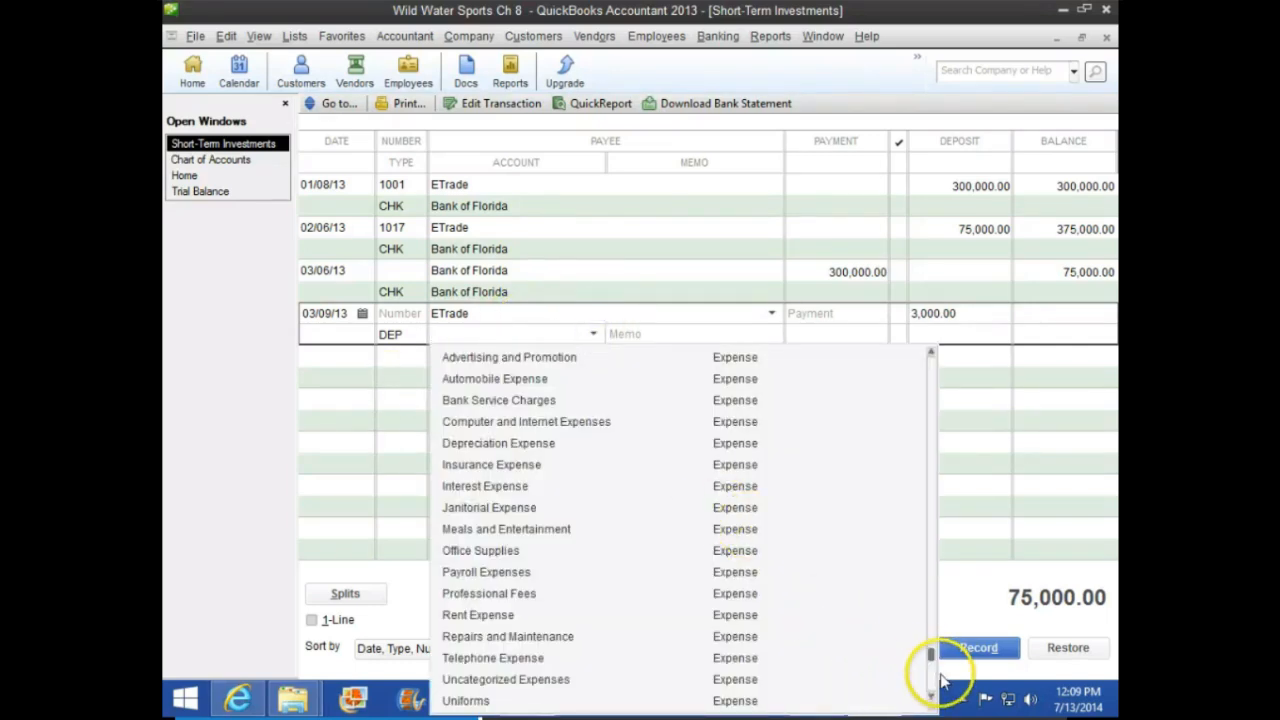
pyautogui.moveTo(931, 660); pyautogui.dragTo(923, 354)
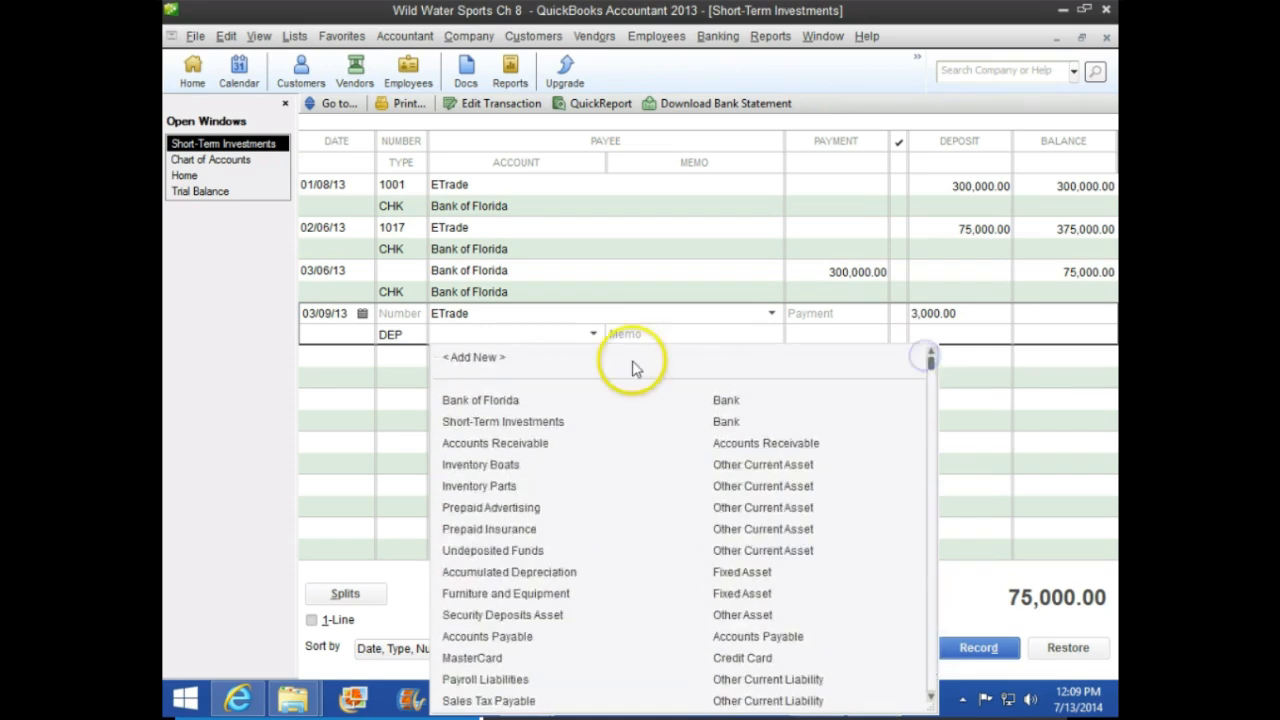
pyautogui.click(474, 358)
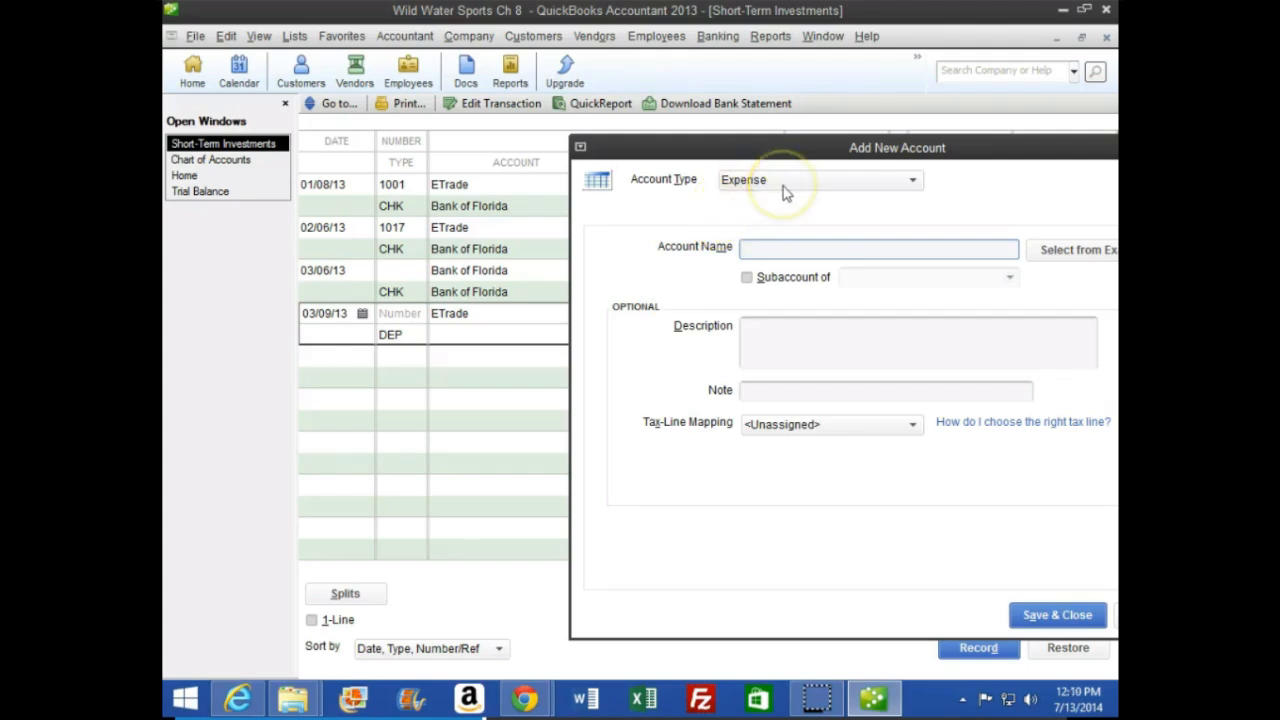
pyautogui.click(913, 181)
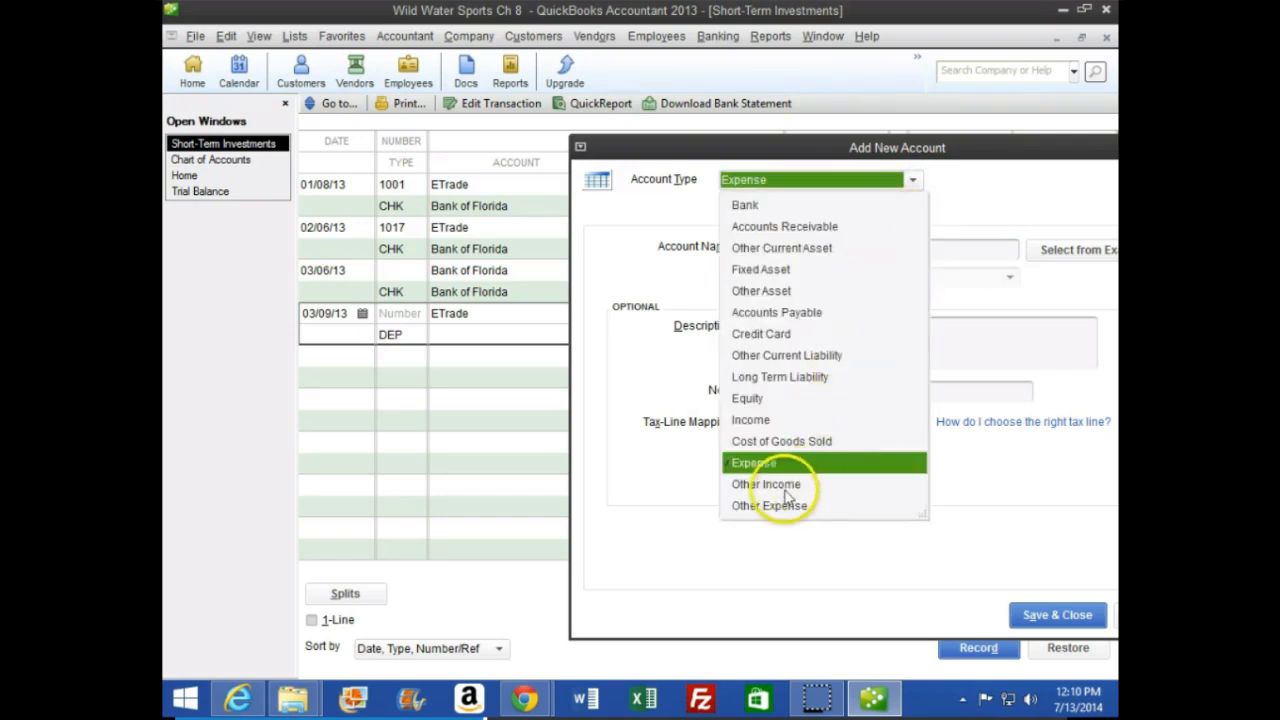
pyautogui.click(753, 486)
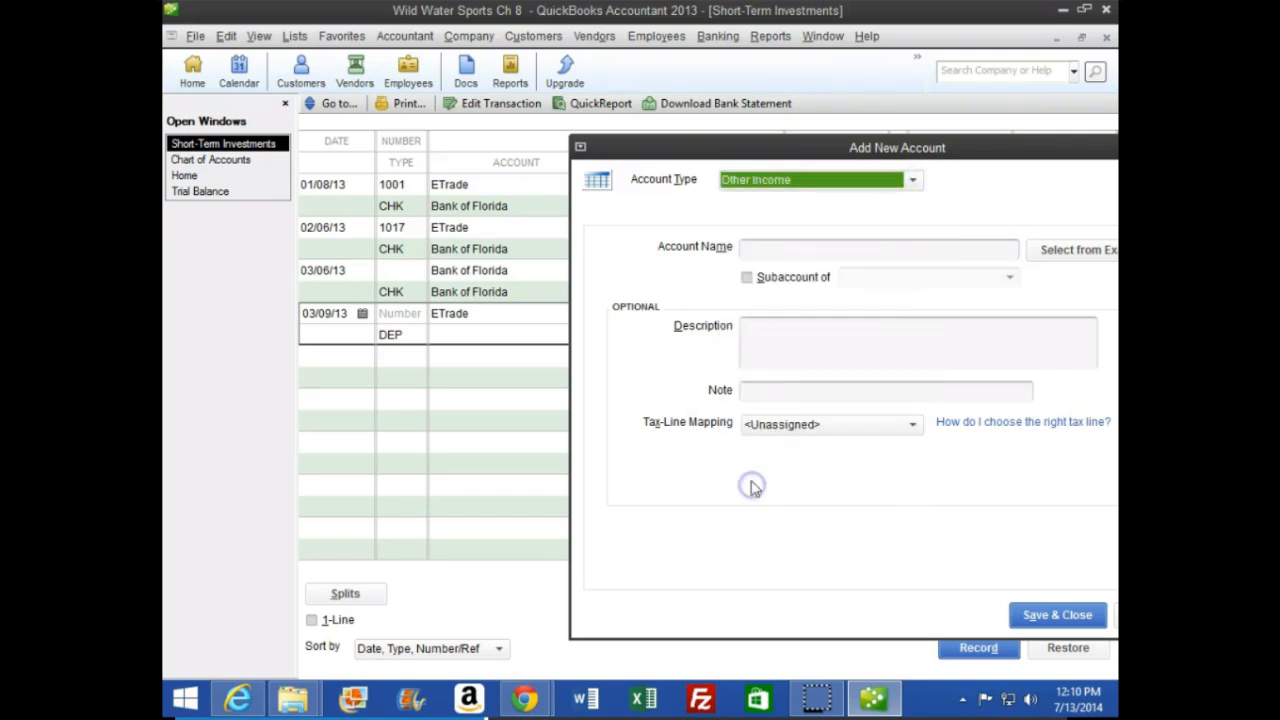
pyautogui.click(765, 251)
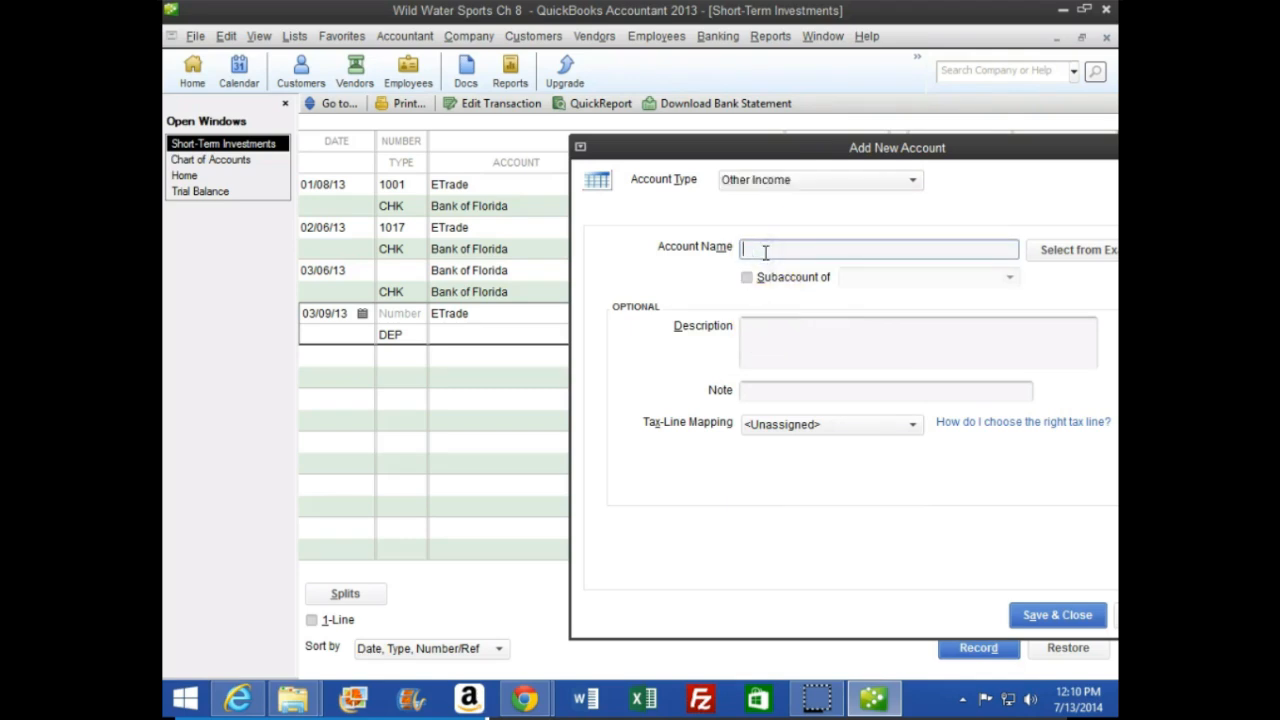
pyautogui.write('Other Income')
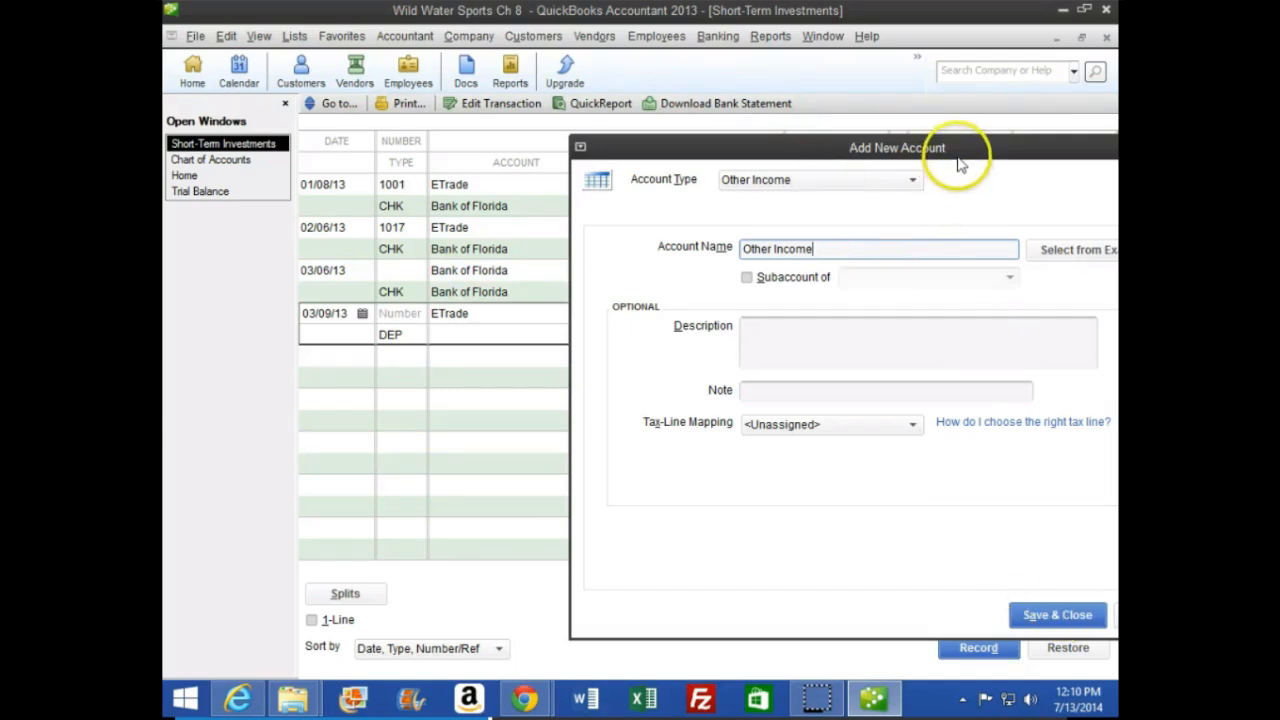
pyautogui.moveTo(956, 154); pyautogui.dragTo(717, 137)
pyautogui.click(820, 597)
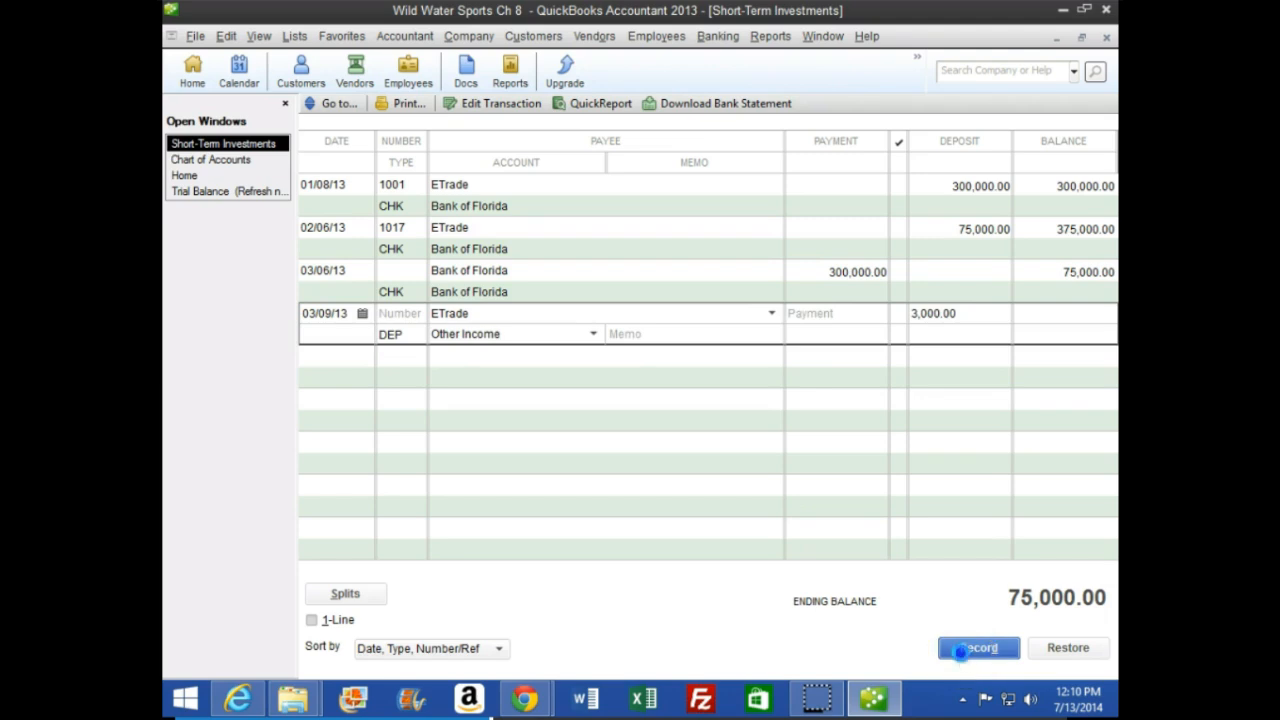
pyautogui.click(963, 648)
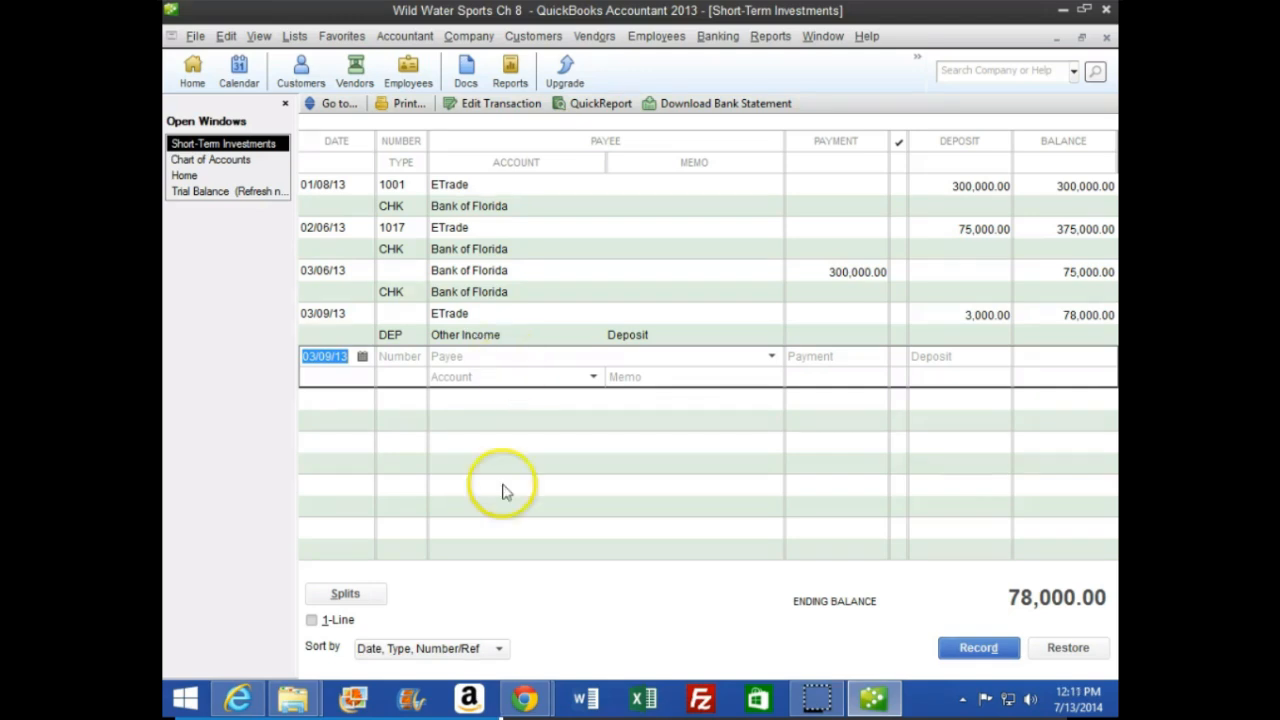
# Step: Check the remaining page 225 steps in the CourseSmart textbook, and close the Short-Term Investments register and Chart of Accounts in QuickBooks
pyautogui.click(527, 698)
pyautogui.click(571, 557)
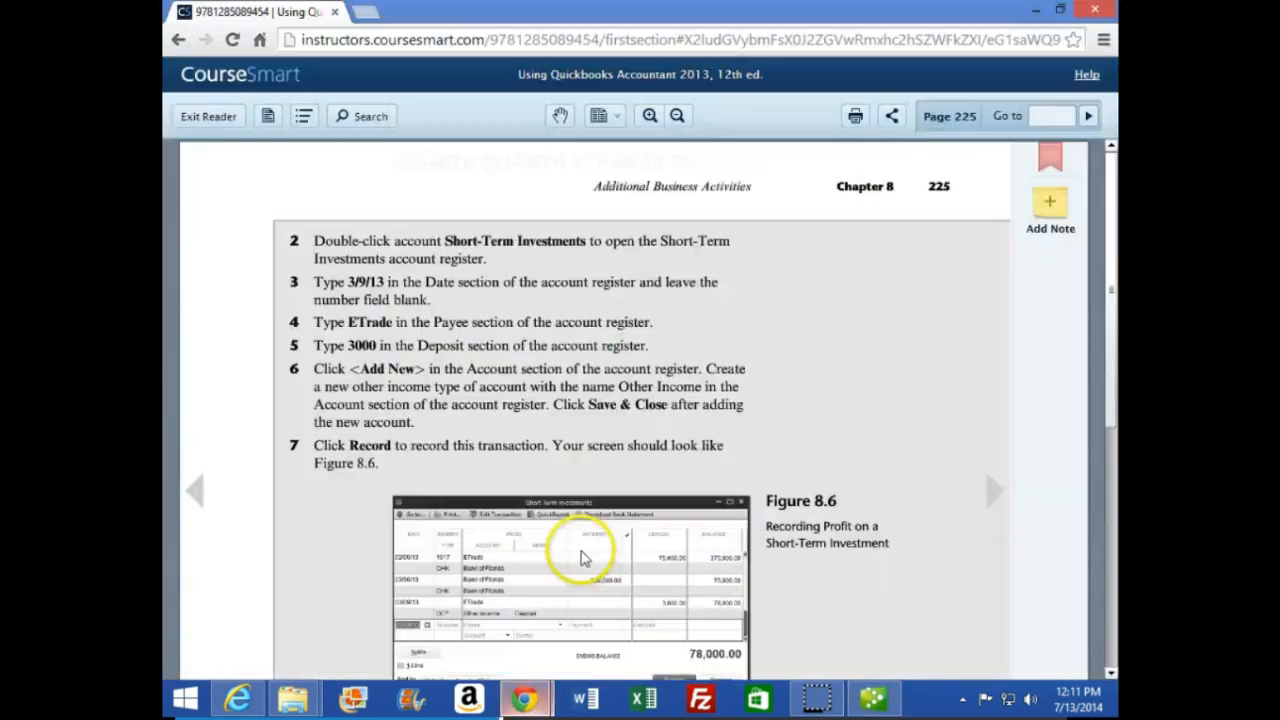
pyautogui.scroll(-5, 305, 491)
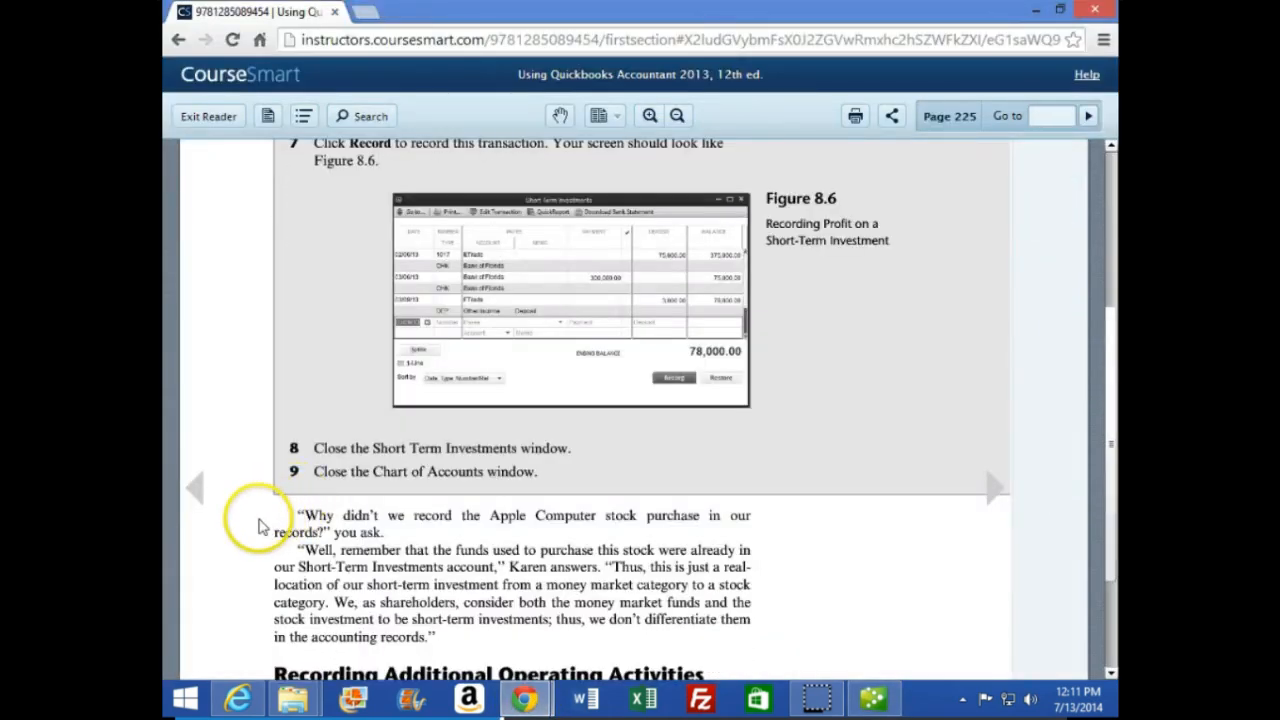
pyautogui.scroll(-3, 257, 525)
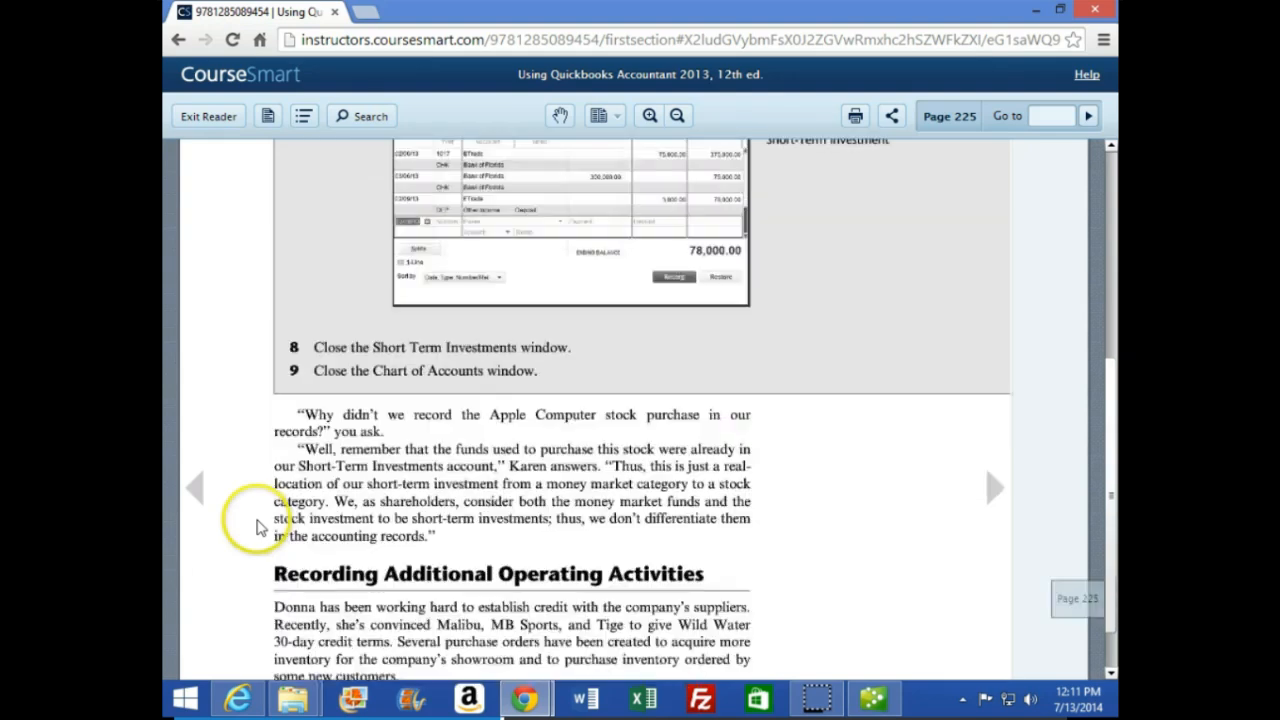
pyautogui.click(872, 698)
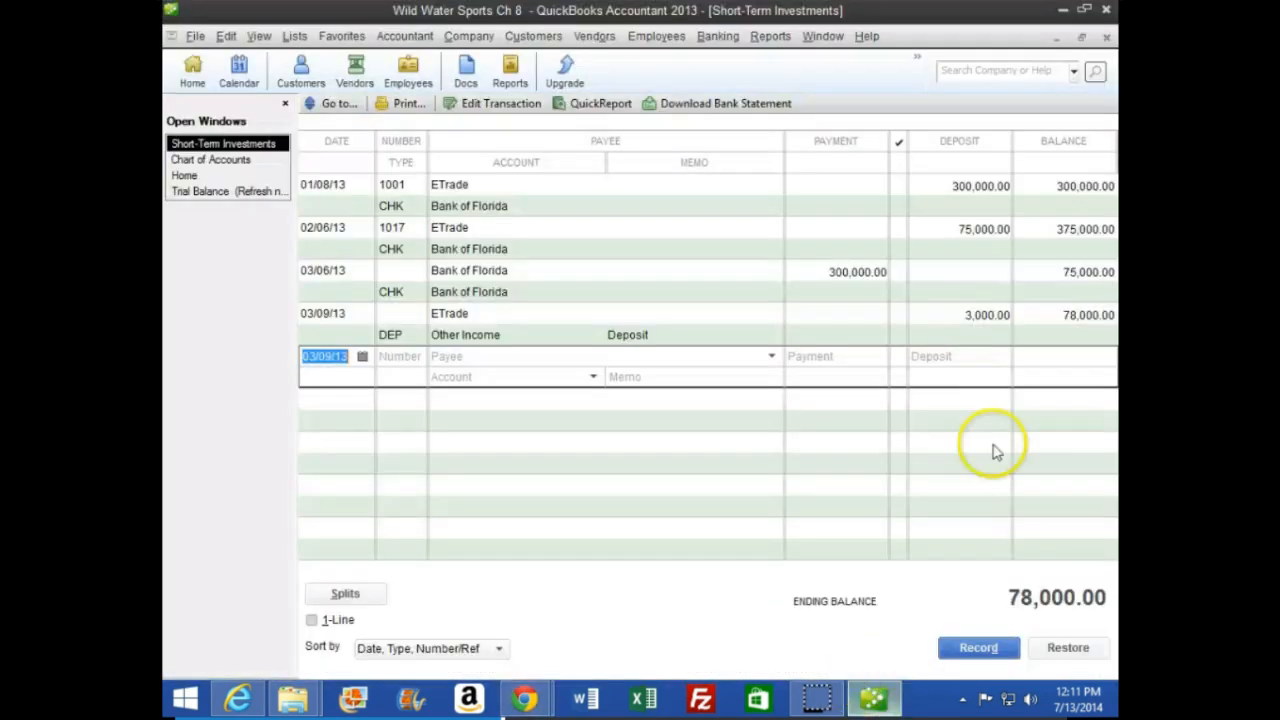
pyautogui.click(1106, 37)
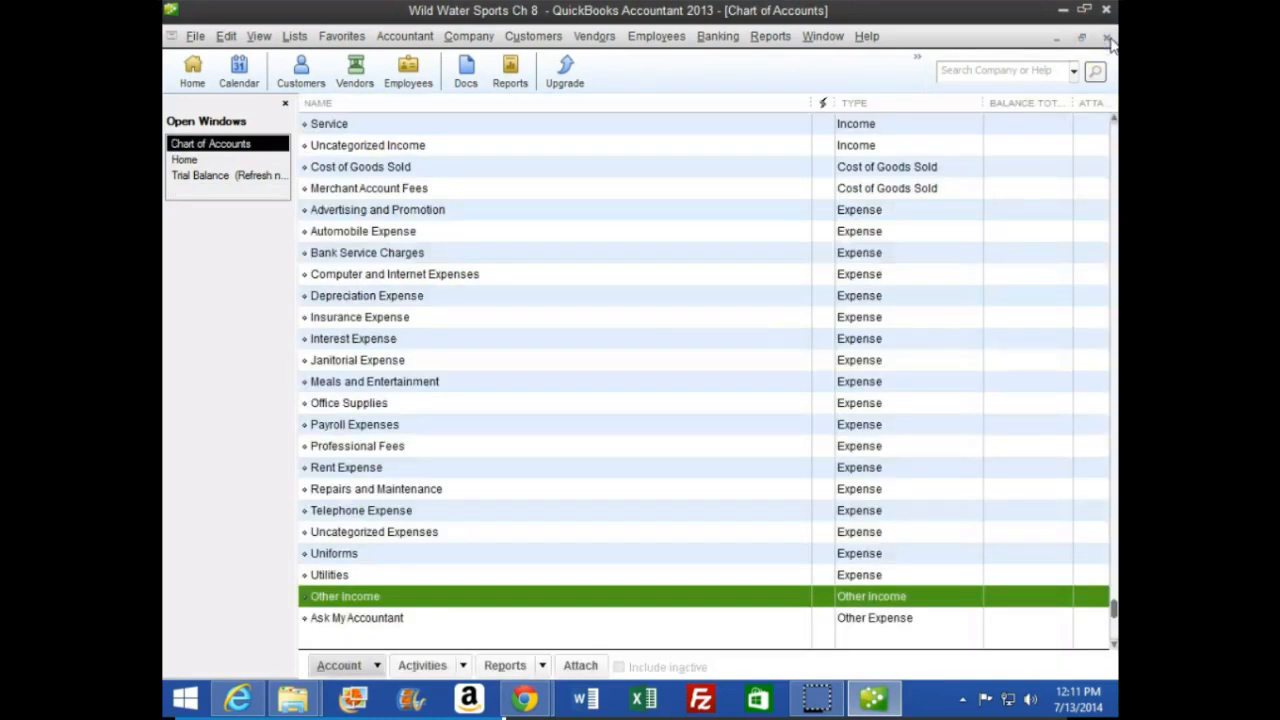
pyautogui.click(1106, 37)
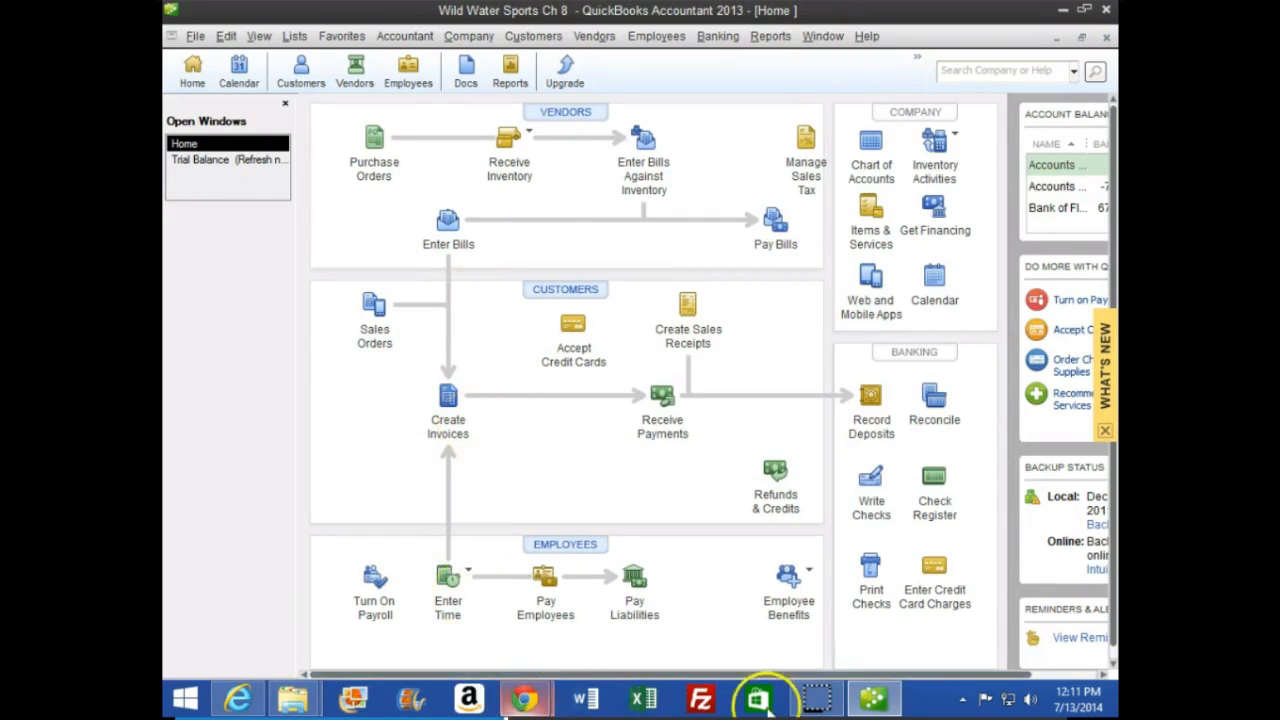
# Step: Switch to the CourseSmart textbook and read the page 226 instructions and Figure 8.7 for recording March purchase orders
pyautogui.moveTo(530, 695)
pyautogui.click(676, 548)
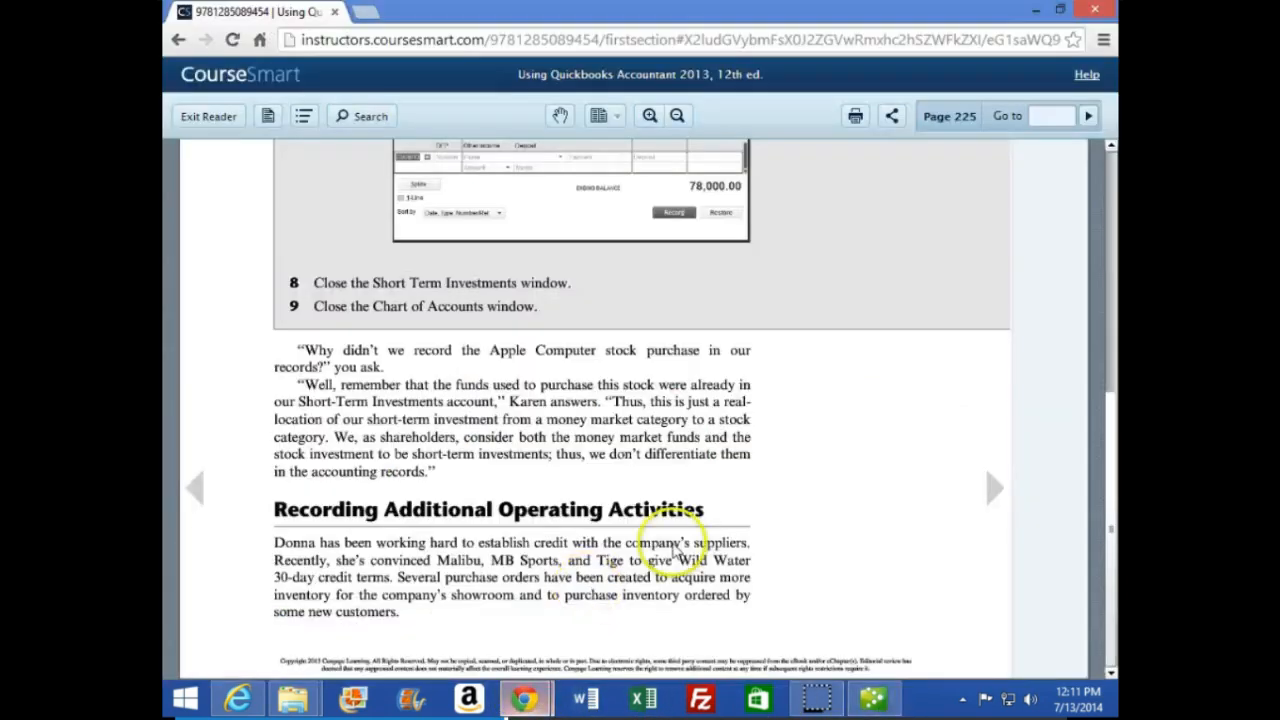
pyautogui.click(992, 487)
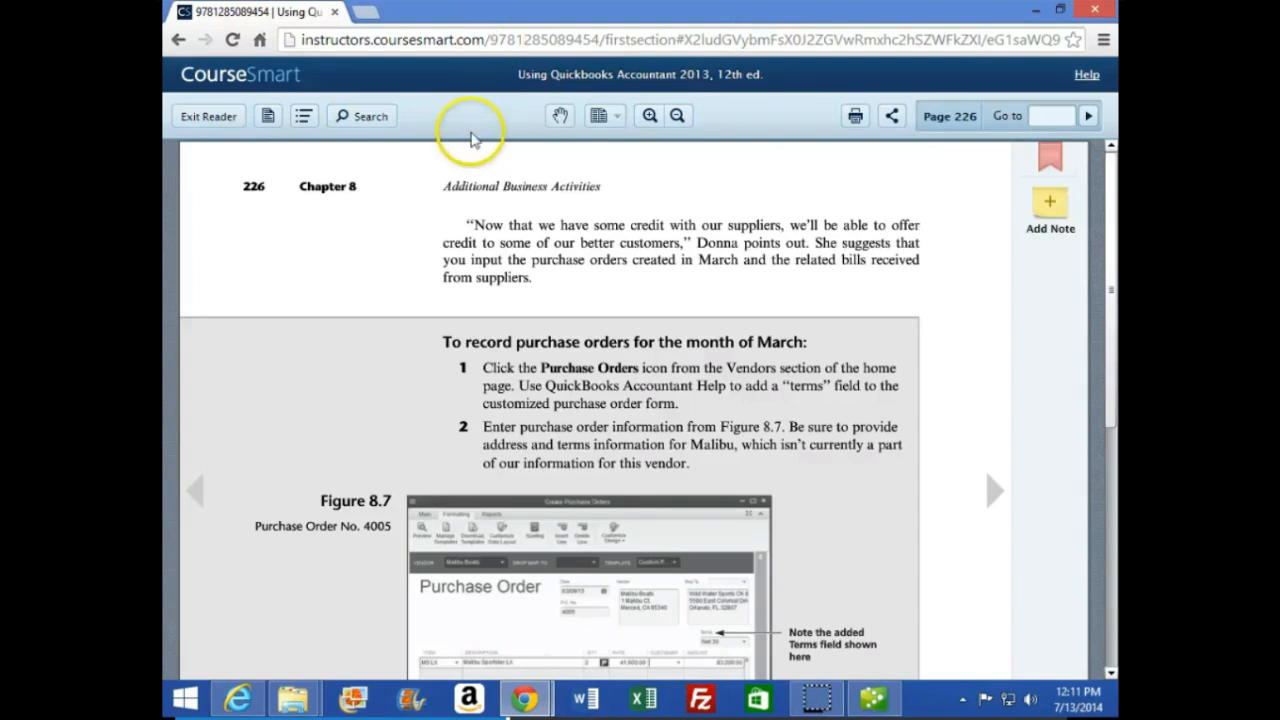
pyautogui.scroll(-1, 390, 357)
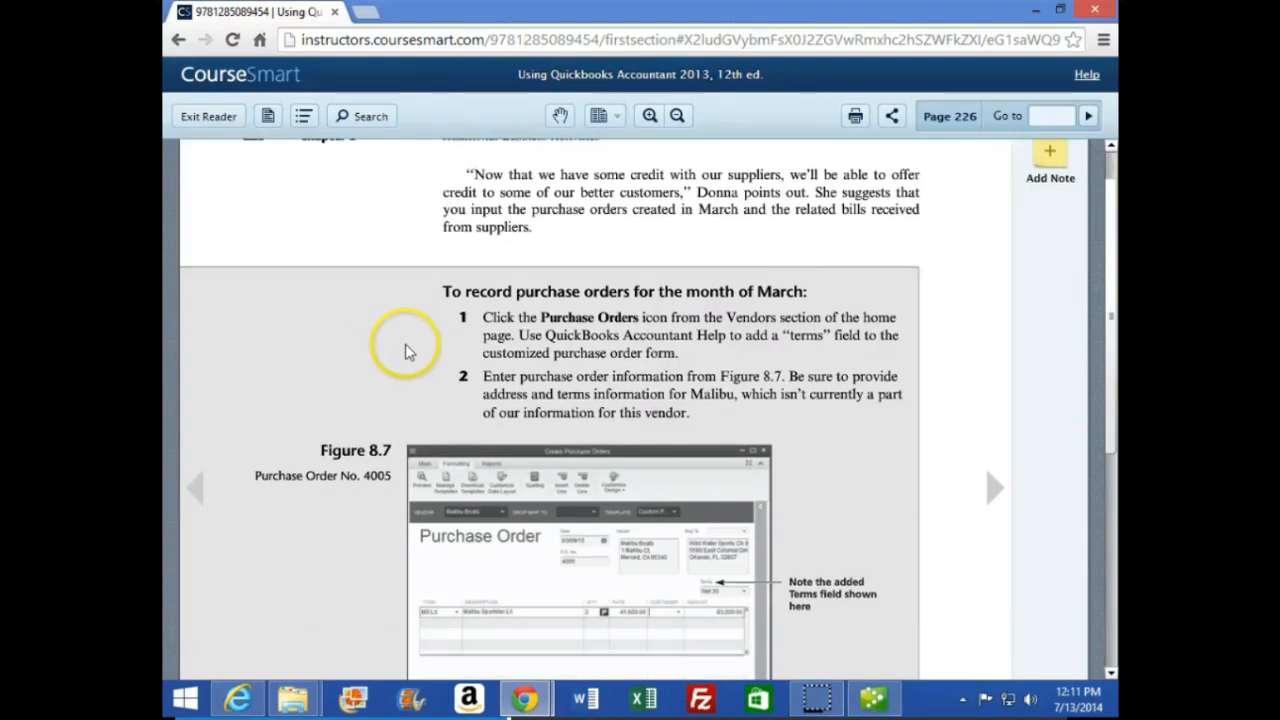
pyautogui.scroll(-1, 407, 349)
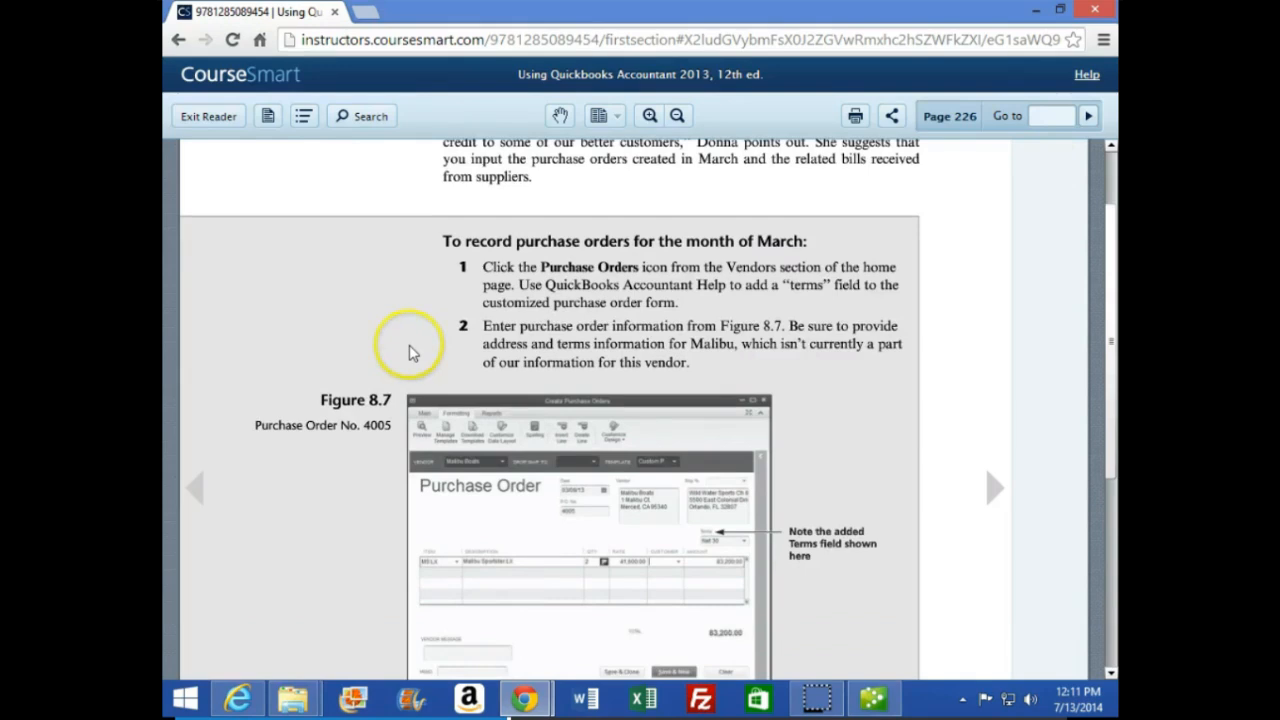
pyautogui.scroll(-1, 409, 340)
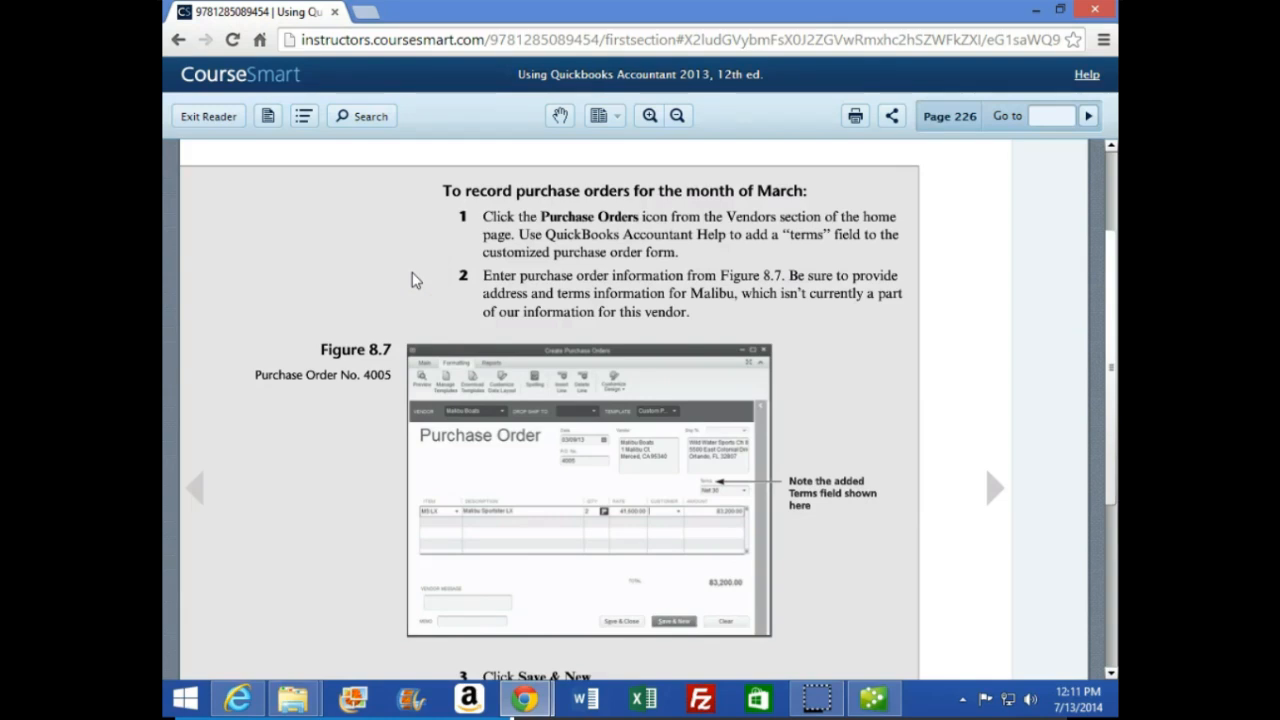
pyautogui.scroll(-1, 412, 272)
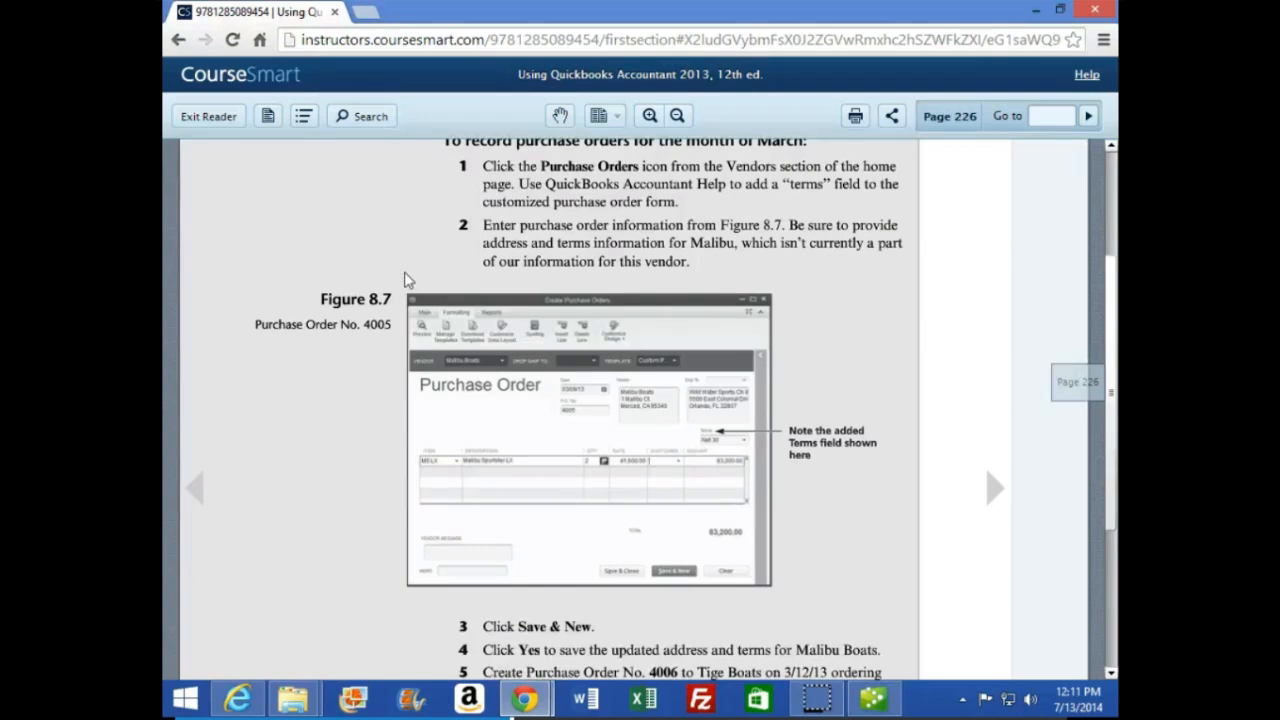
pyautogui.scroll(1, 404, 283)
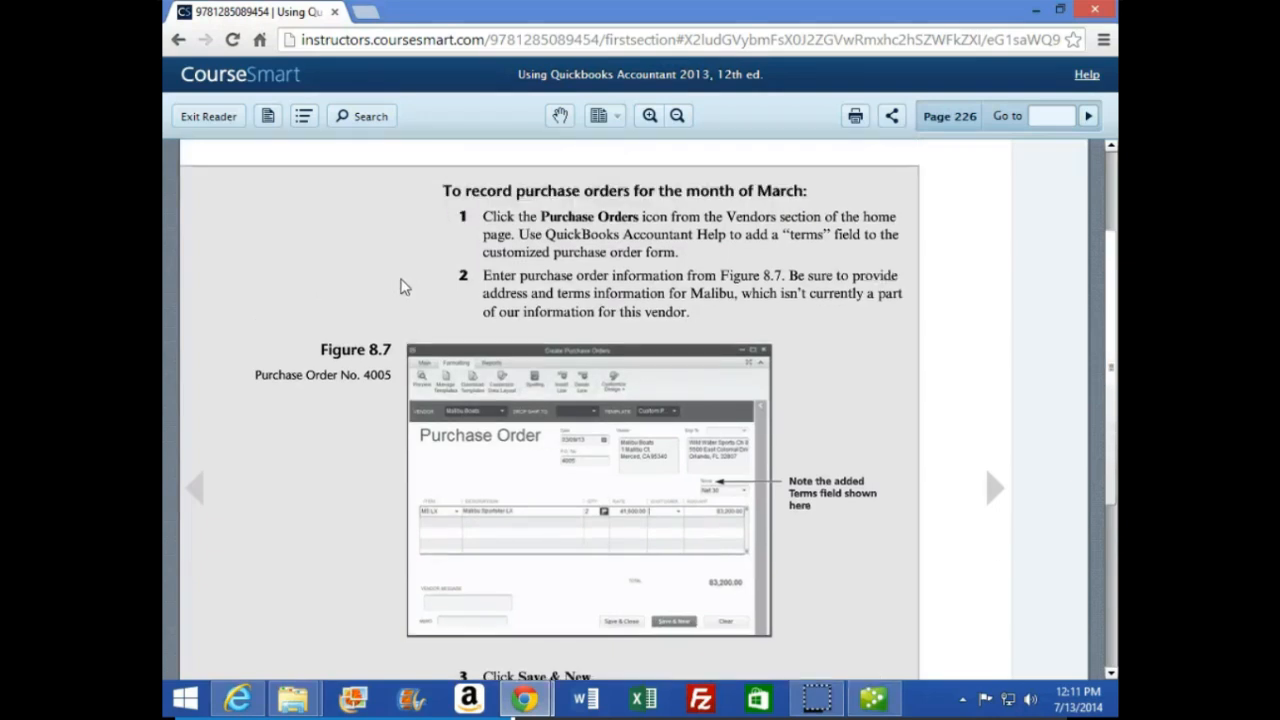
pyautogui.click(416, 305)
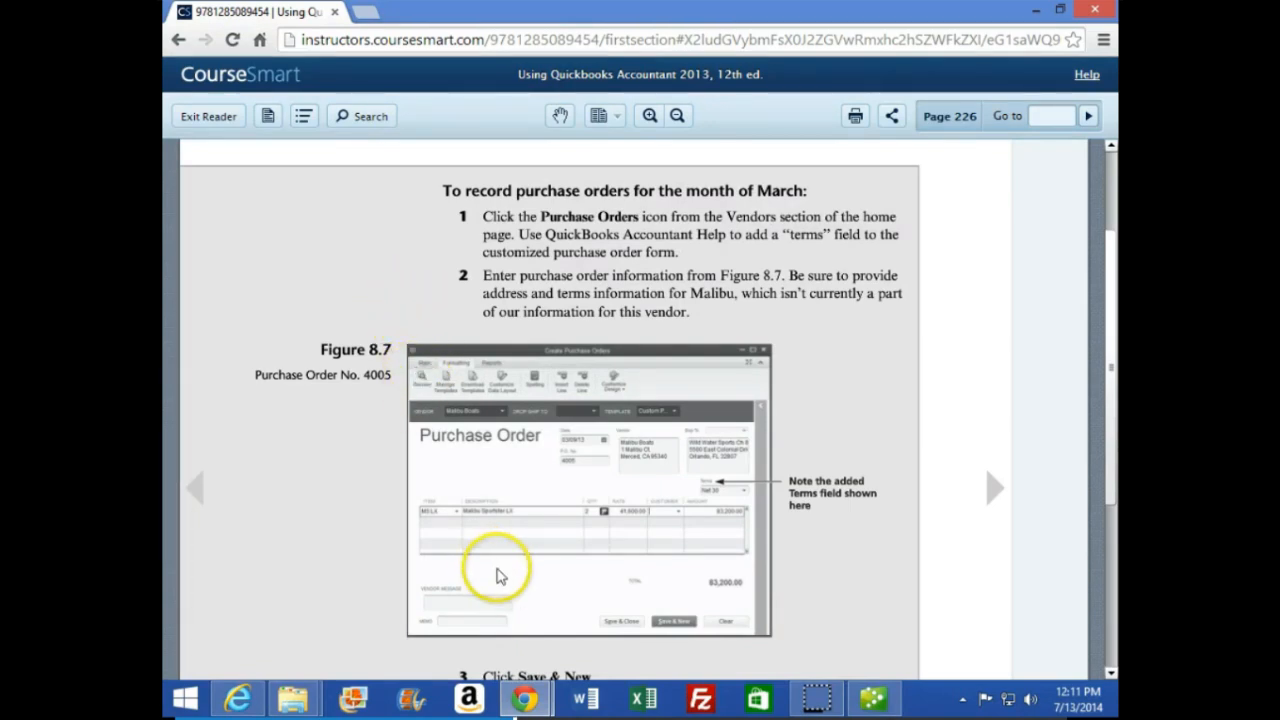
# Step: Return to QuickBooks, open a new purchase order, and add the Terms header field to its Custom Purchase Order template for screen and print
pyautogui.click(872, 703)
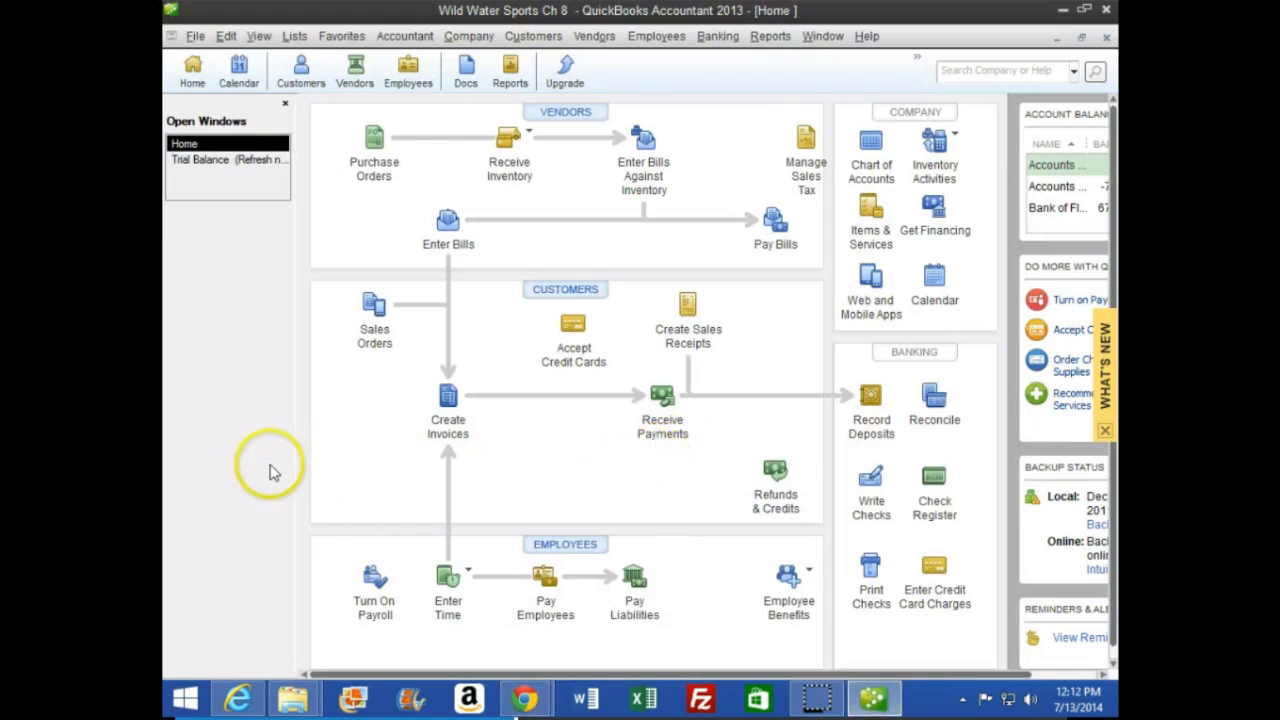
pyautogui.click(373, 148)
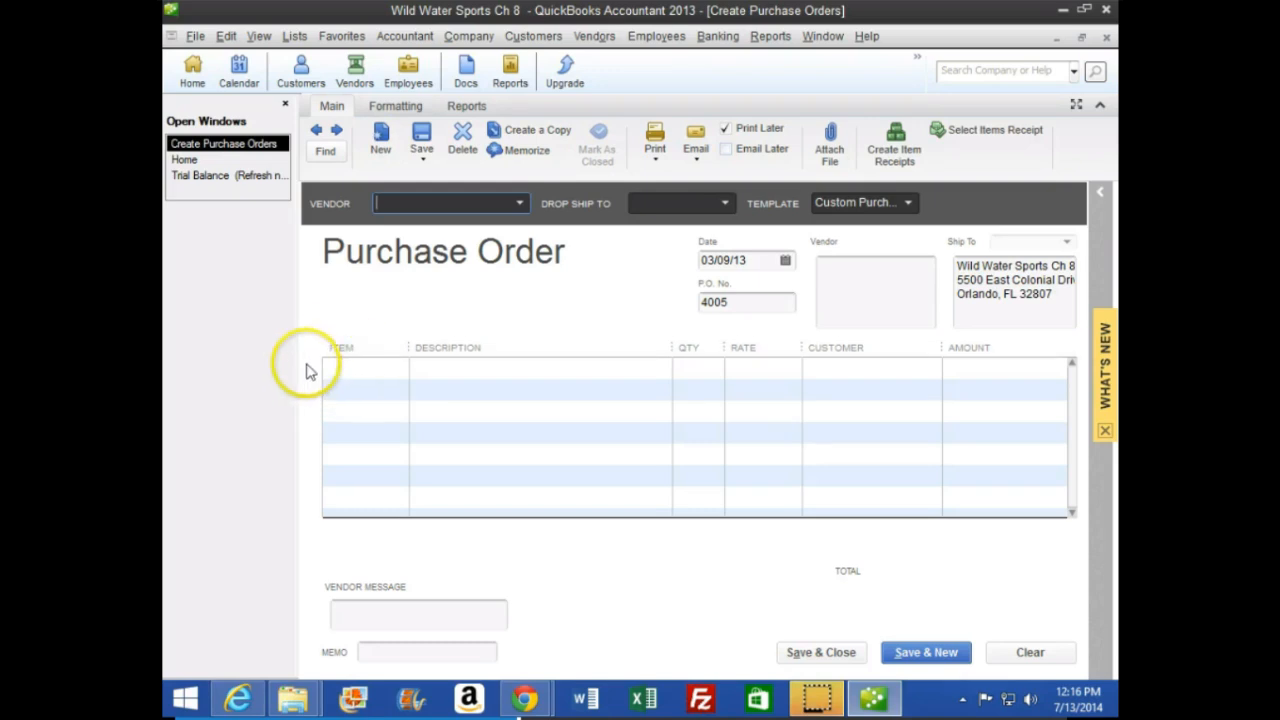
pyautogui.click(392, 108)
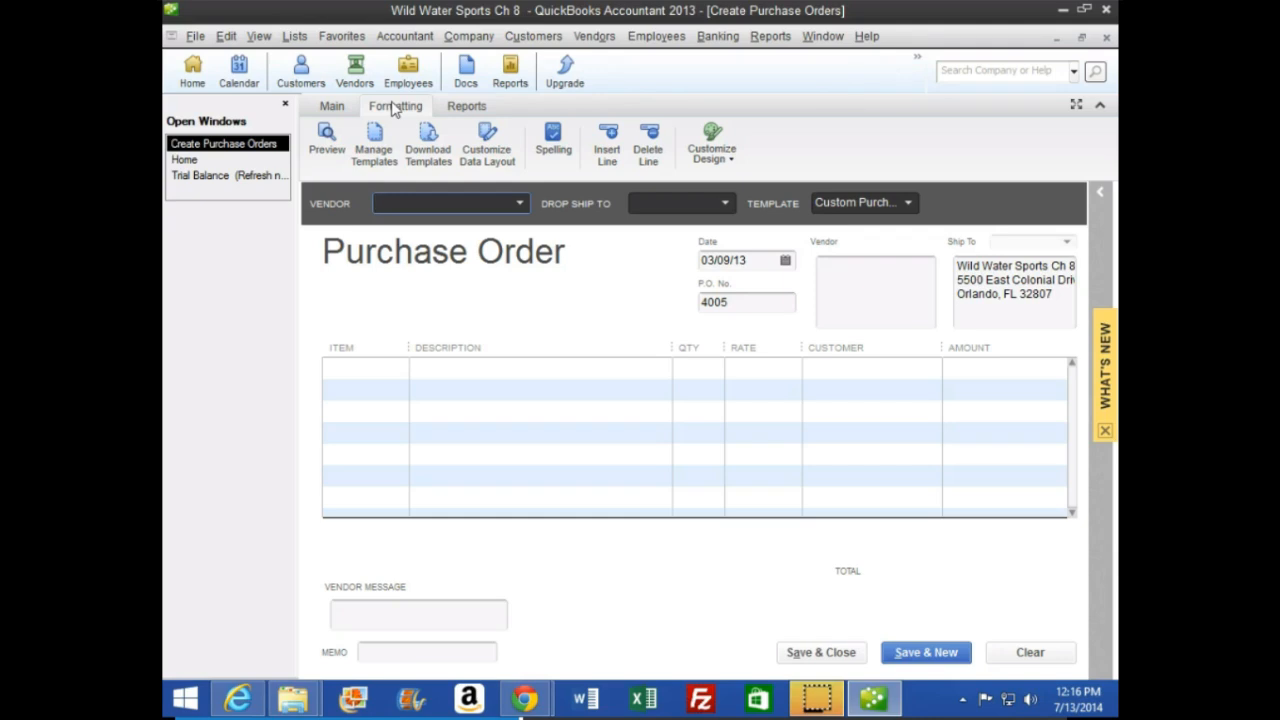
pyautogui.click(481, 152)
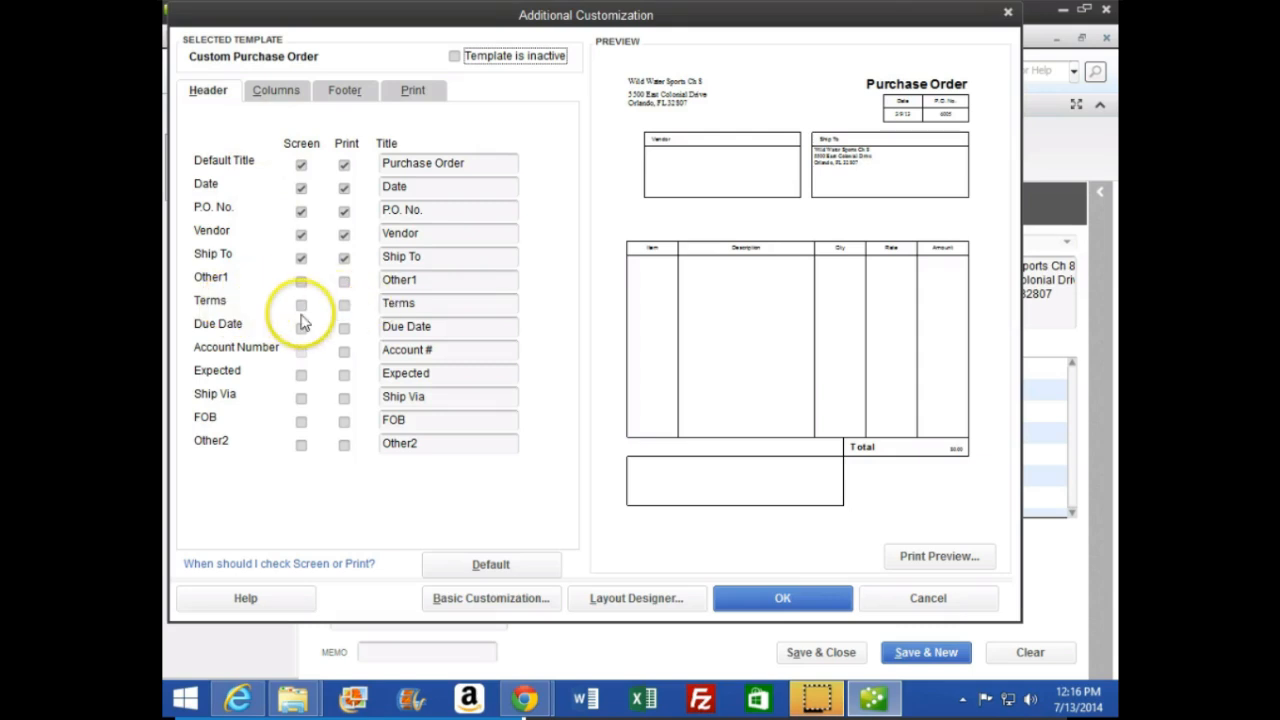
pyautogui.click(301, 305)
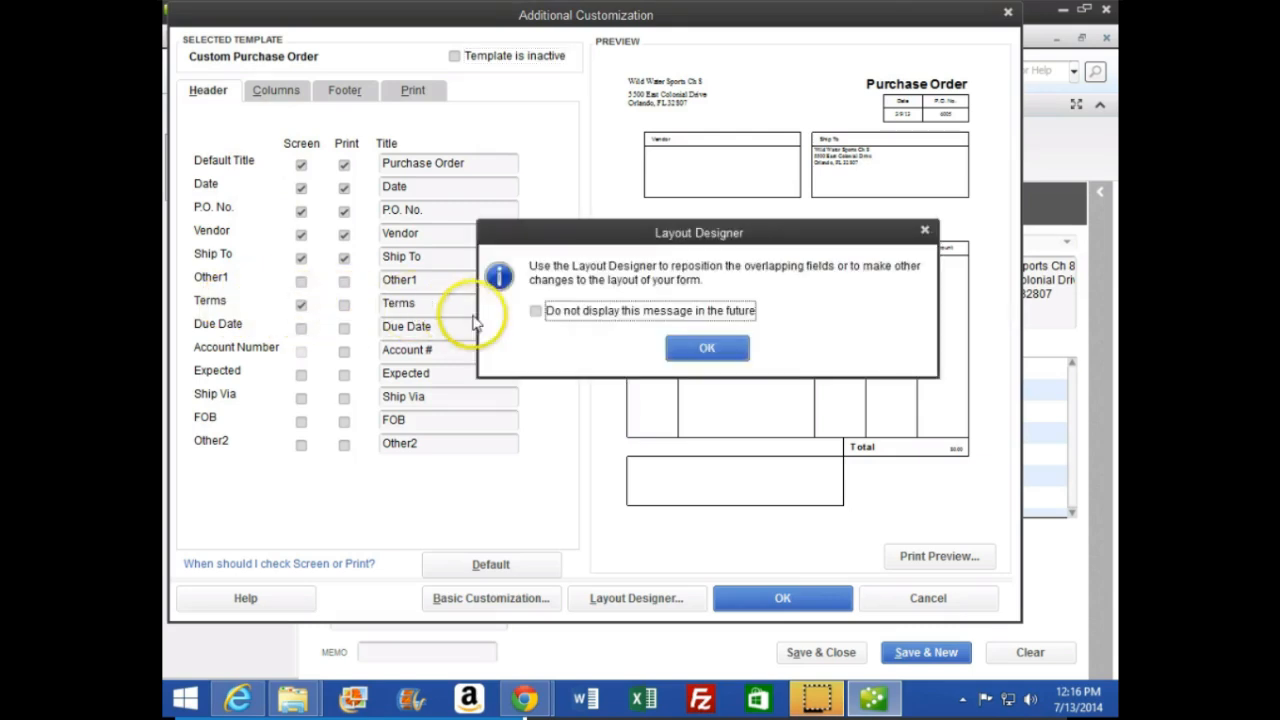
pyautogui.click(536, 311)
pyautogui.click(690, 347)
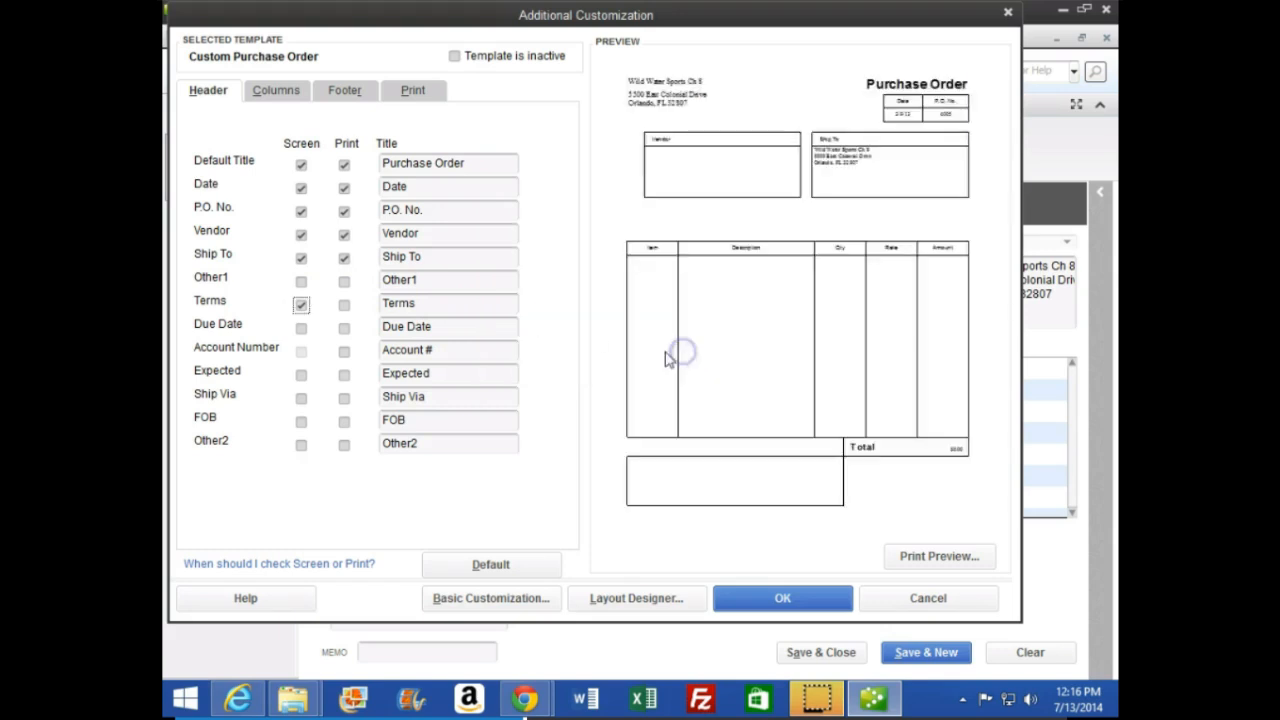
pyautogui.click(344, 305)
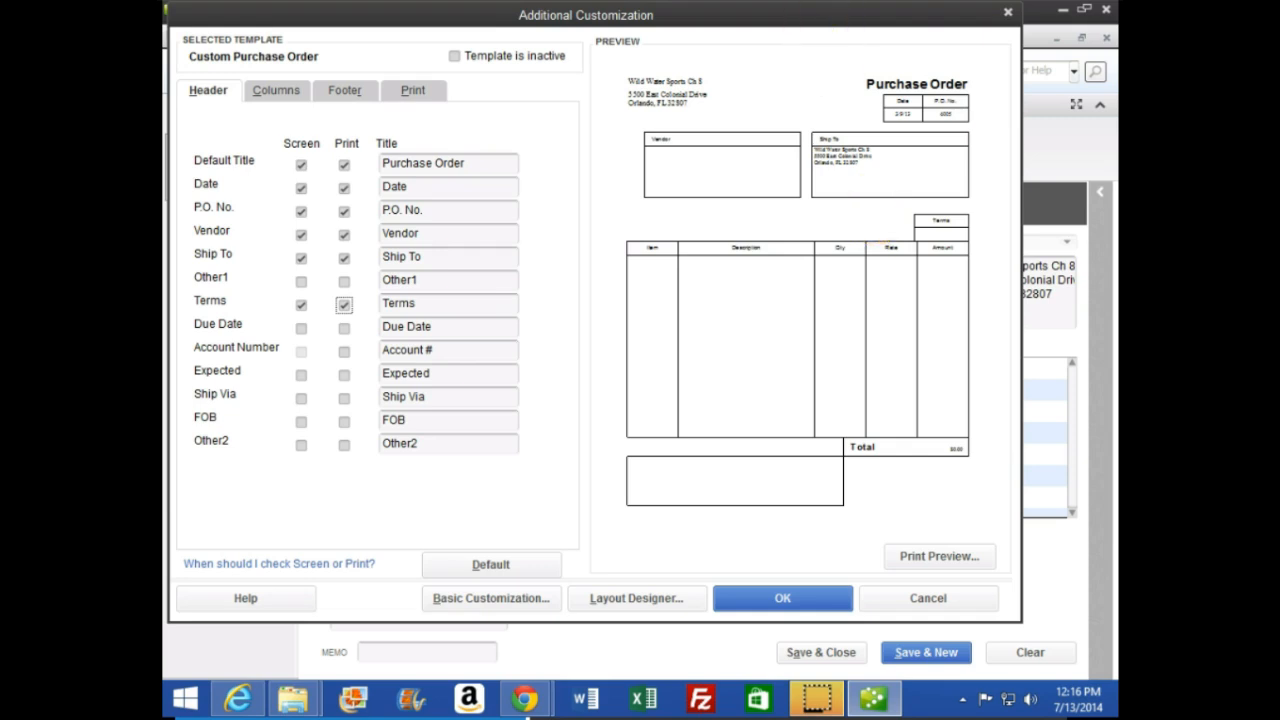
pyautogui.click(753, 597)
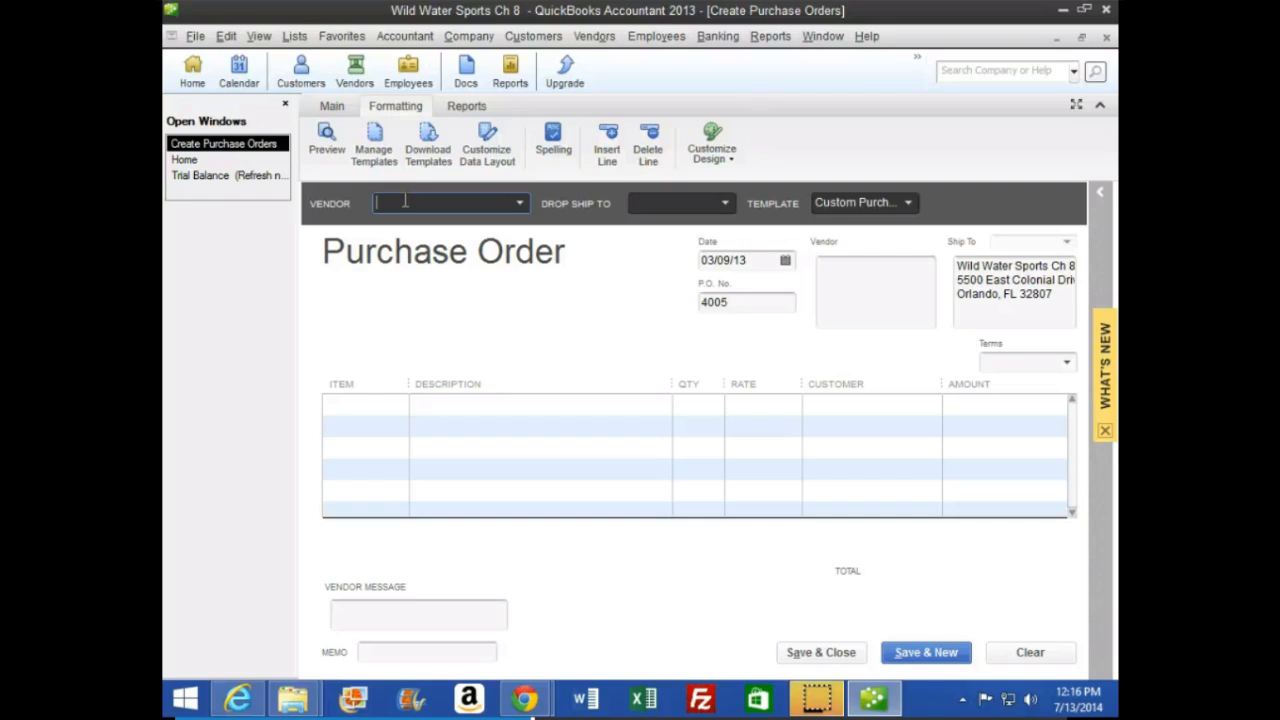
# Step: Select Malibu Boats as the vendor on the 03/09/13 purchase order and fill in the vendor's mailing address
pyautogui.write('Ma')
pyautogui.press('Tab')
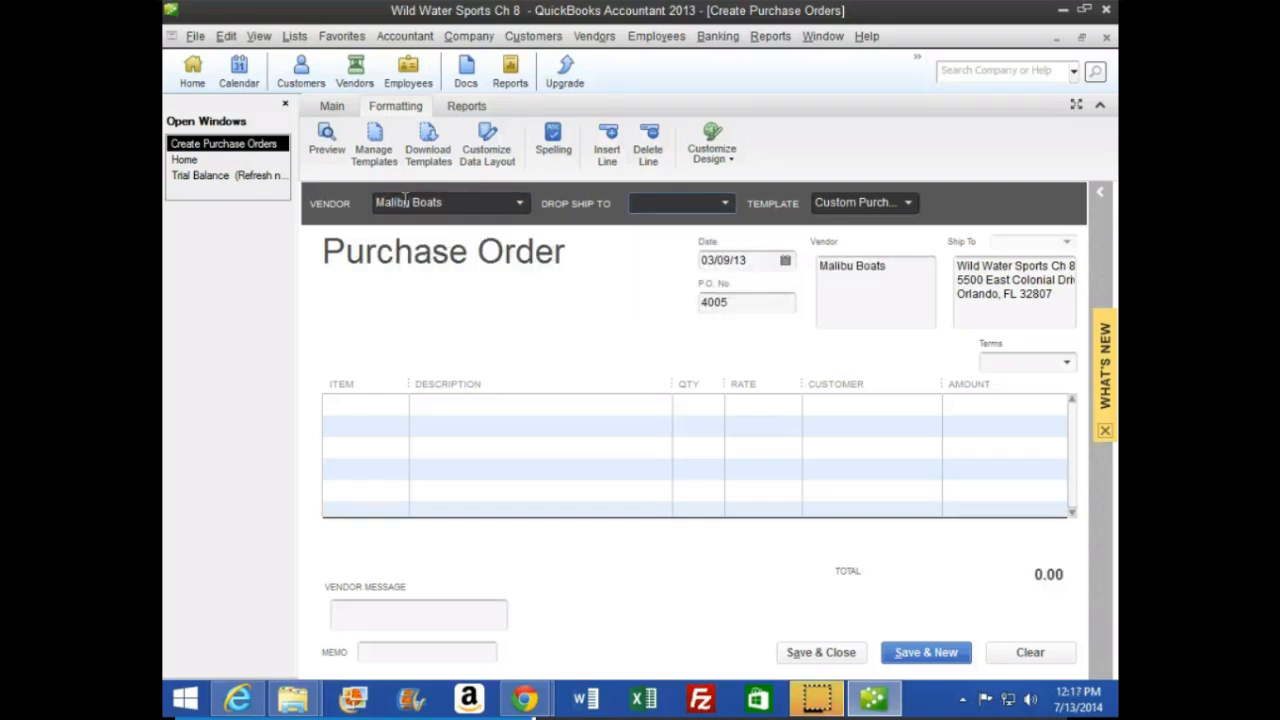
pyautogui.press('Tab')
pyautogui.press('Tab')
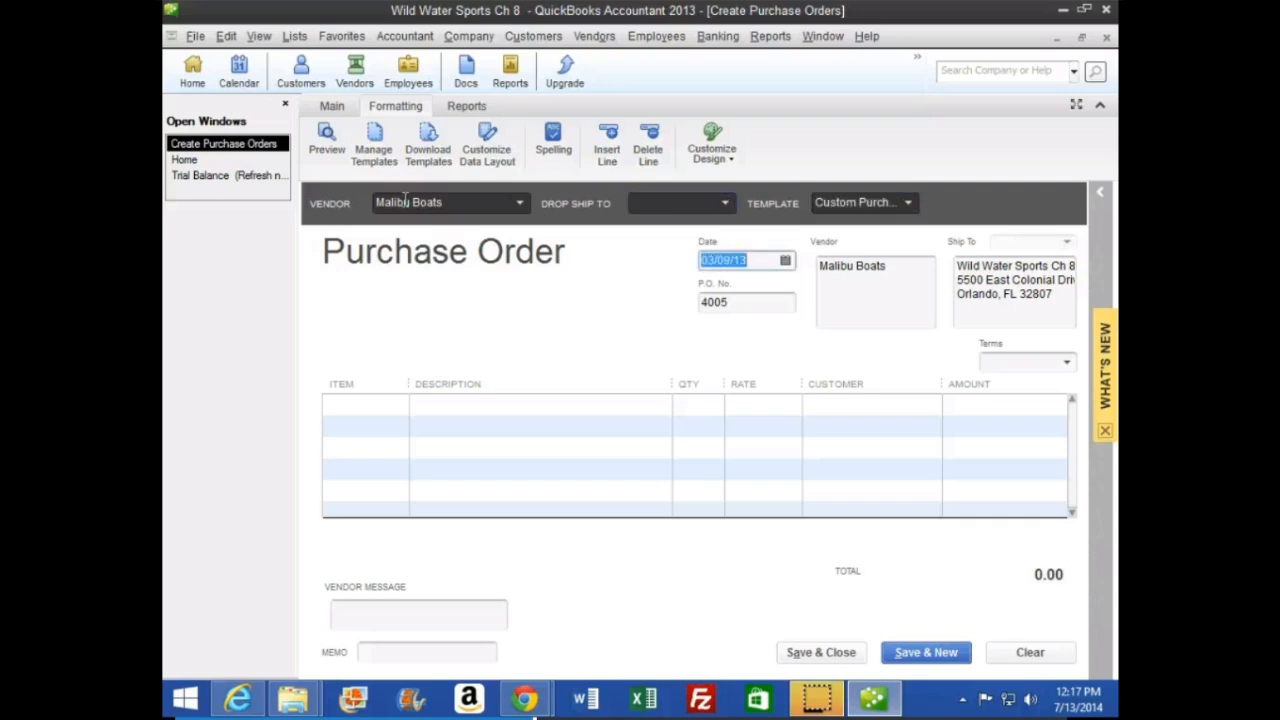
pyautogui.press('Tab')
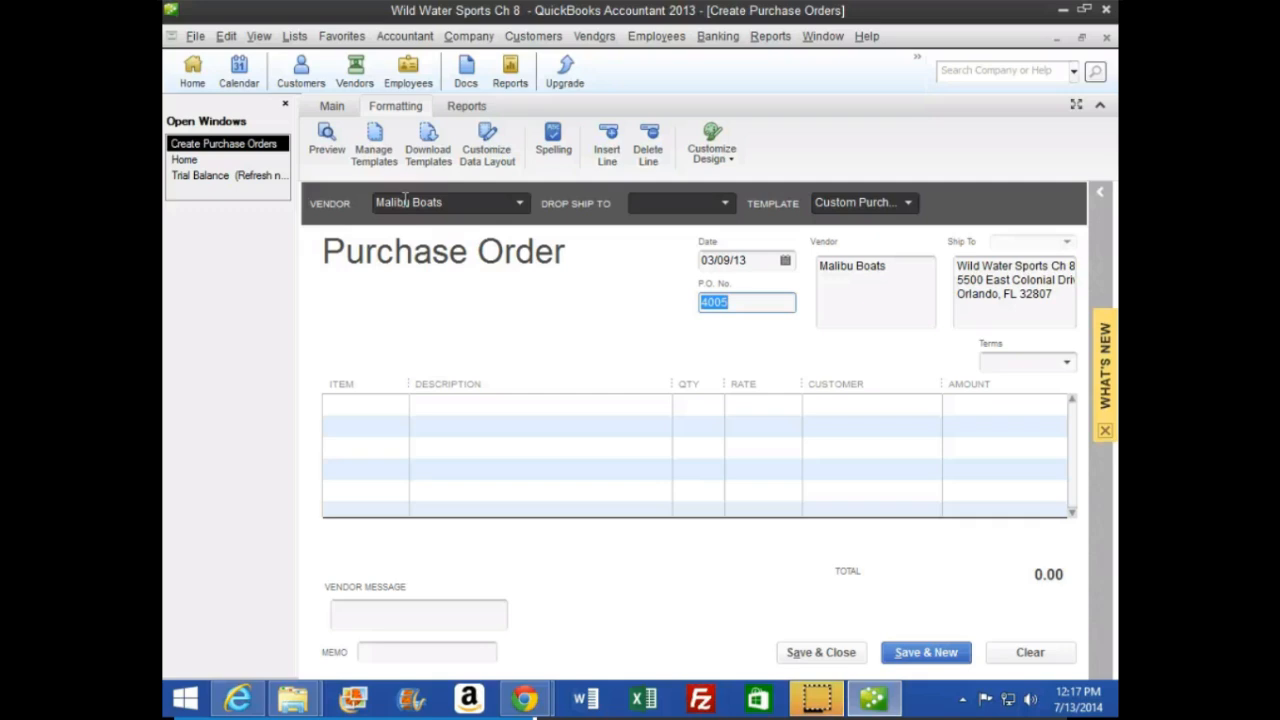
pyautogui.press('Tab')
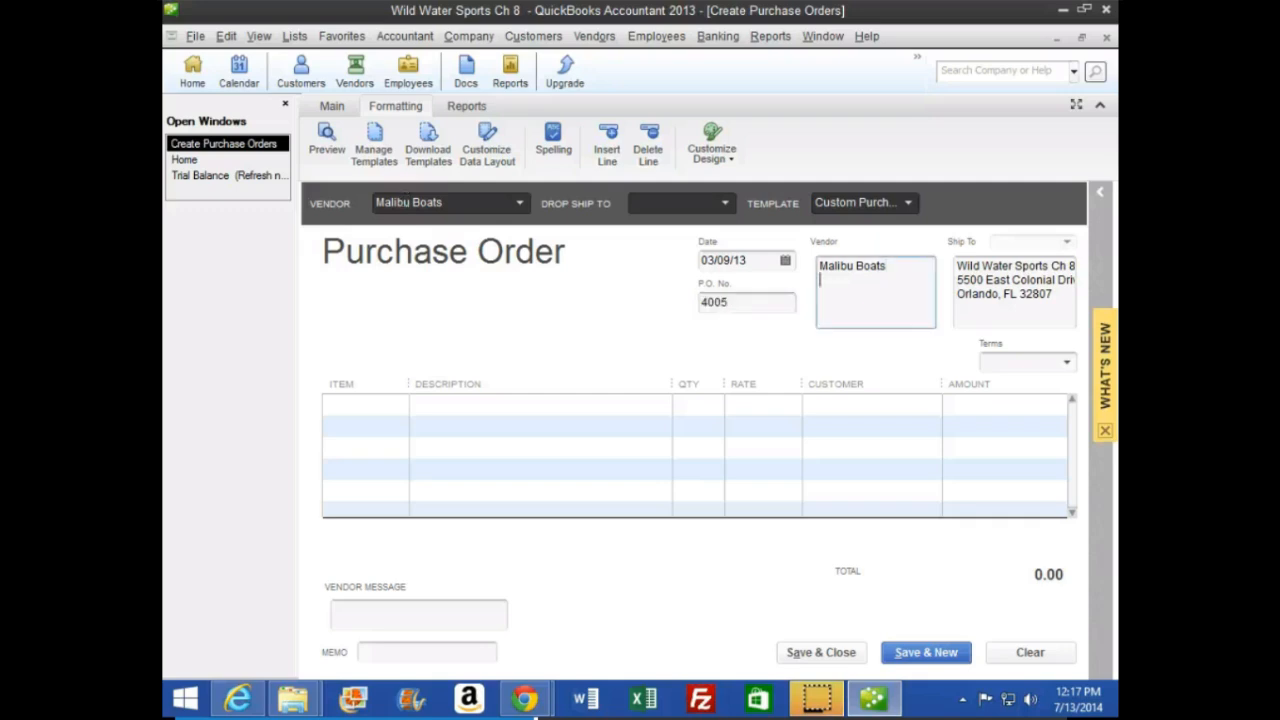
pyautogui.write('1 Malibu Ct.')
pyautogui.press('Return')
pyautogui.write('Merce, ')
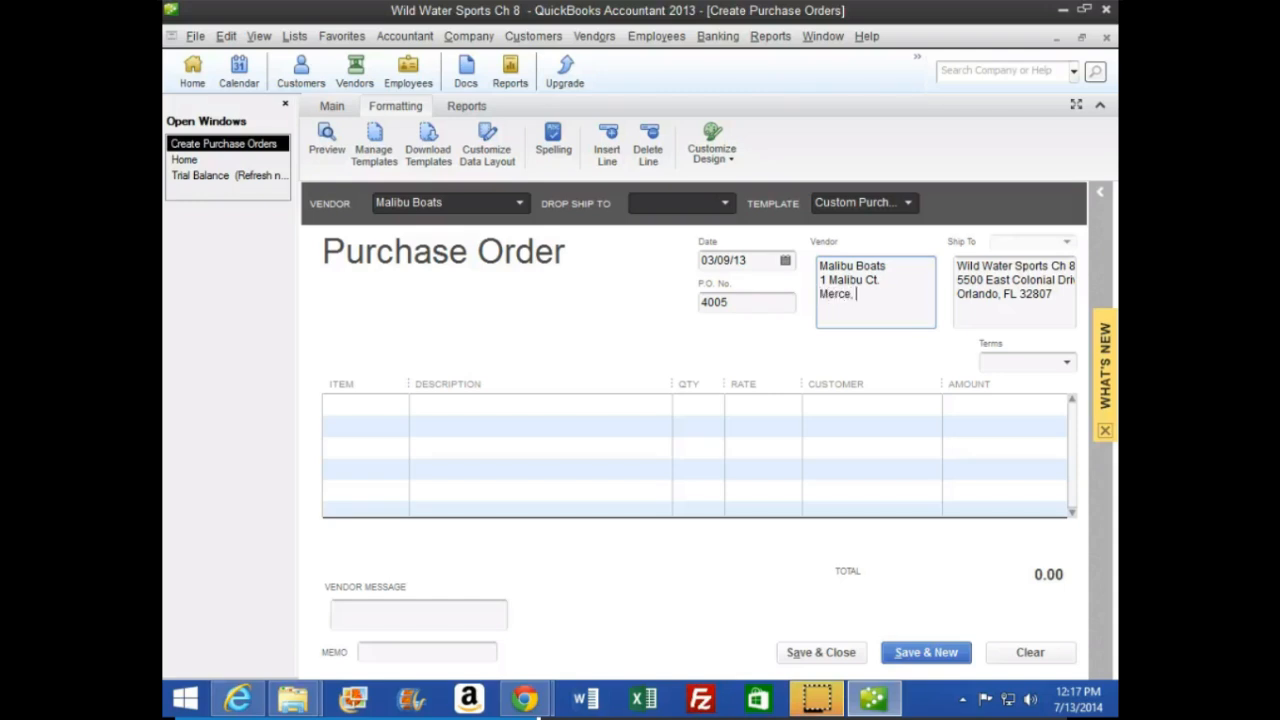
pyautogui.write('CA 95340')
pyautogui.press('Tab')
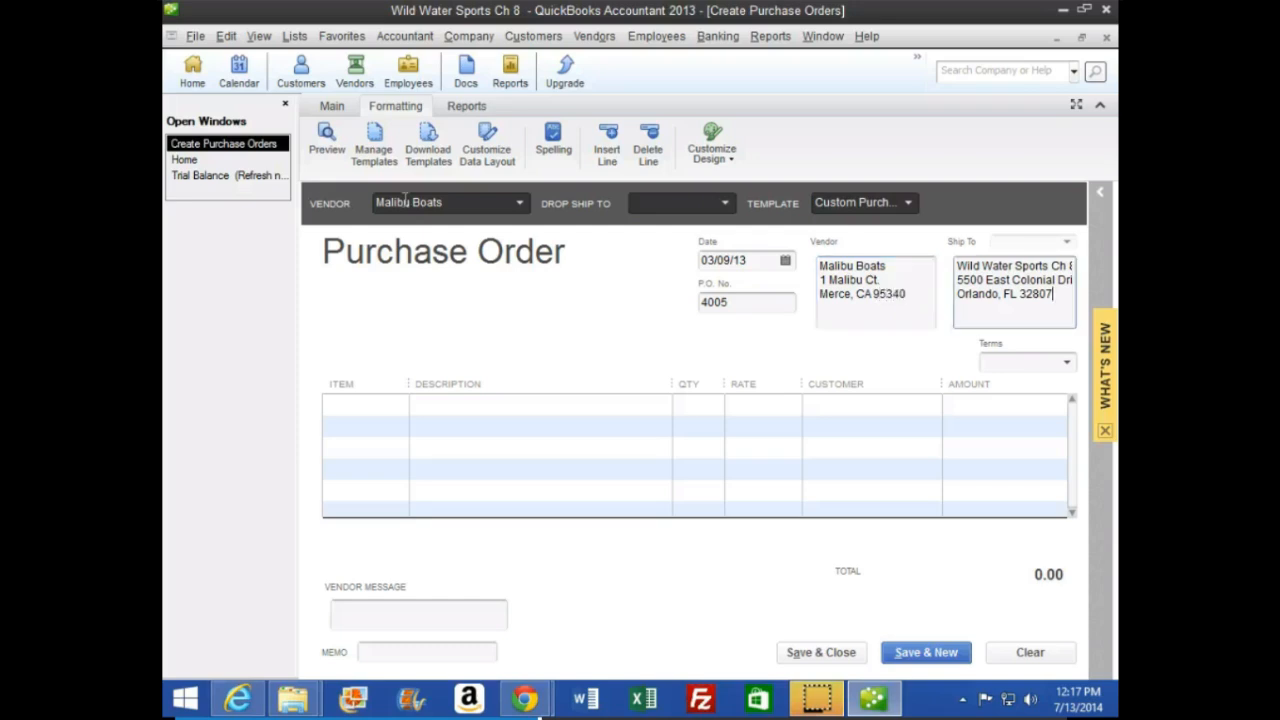
# Step: Set the Malibu Boats purchase order's terms to Net 30
pyautogui.press('Tab')
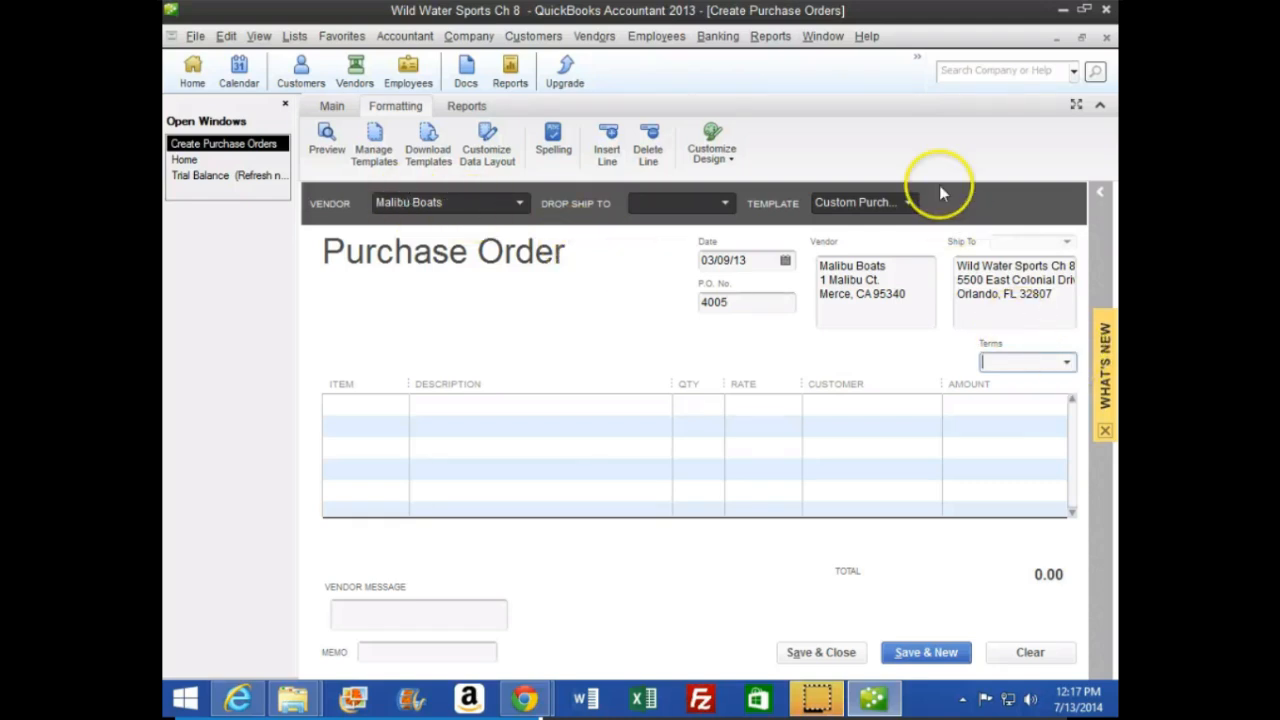
pyautogui.write('Net 15')
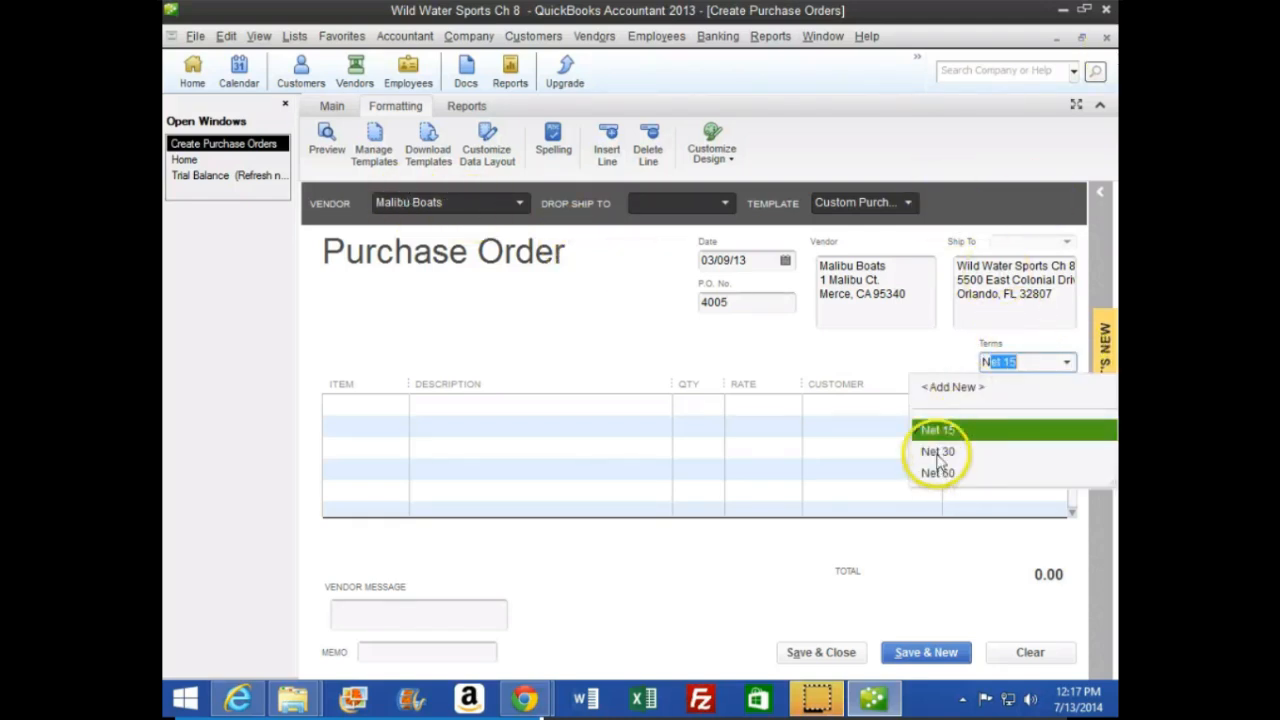
pyautogui.click(937, 451)
# Step: Order 2 of item MS LX, save the purchase order, start a new one, and keep the changed address and terms for Malibu Boats
pyautogui.click(363, 405)
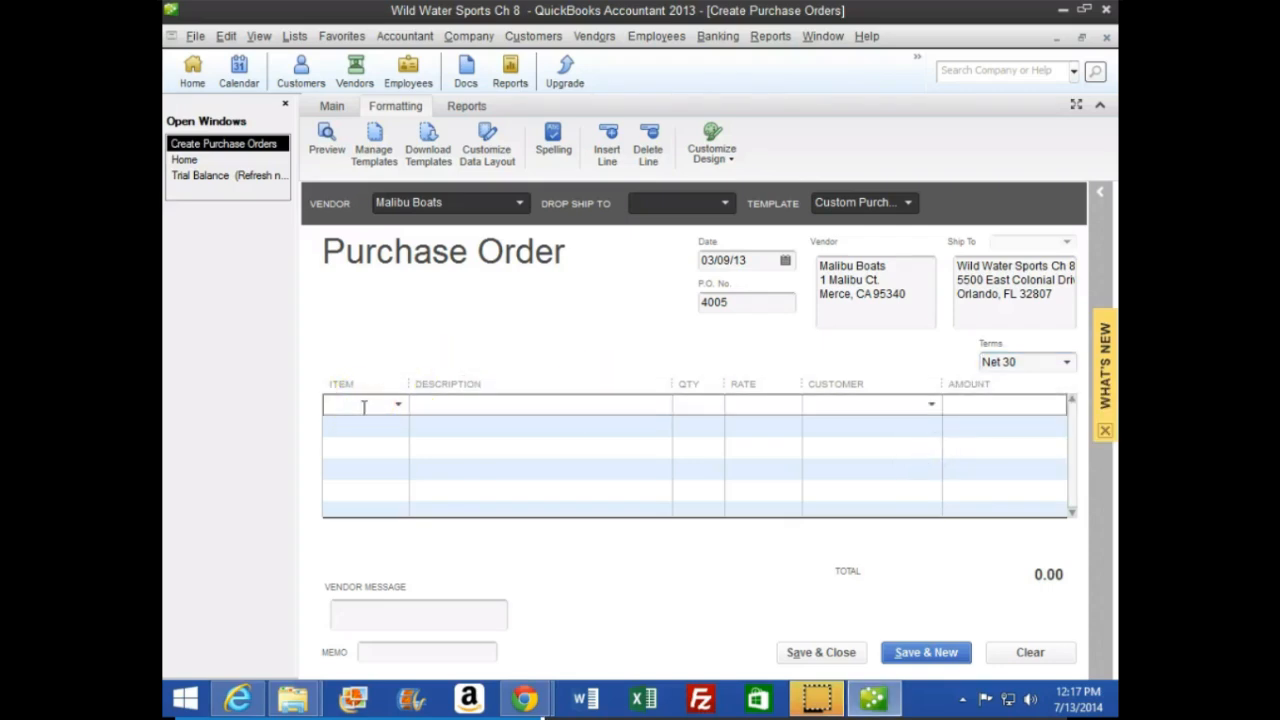
pyautogui.write('MS LSV')
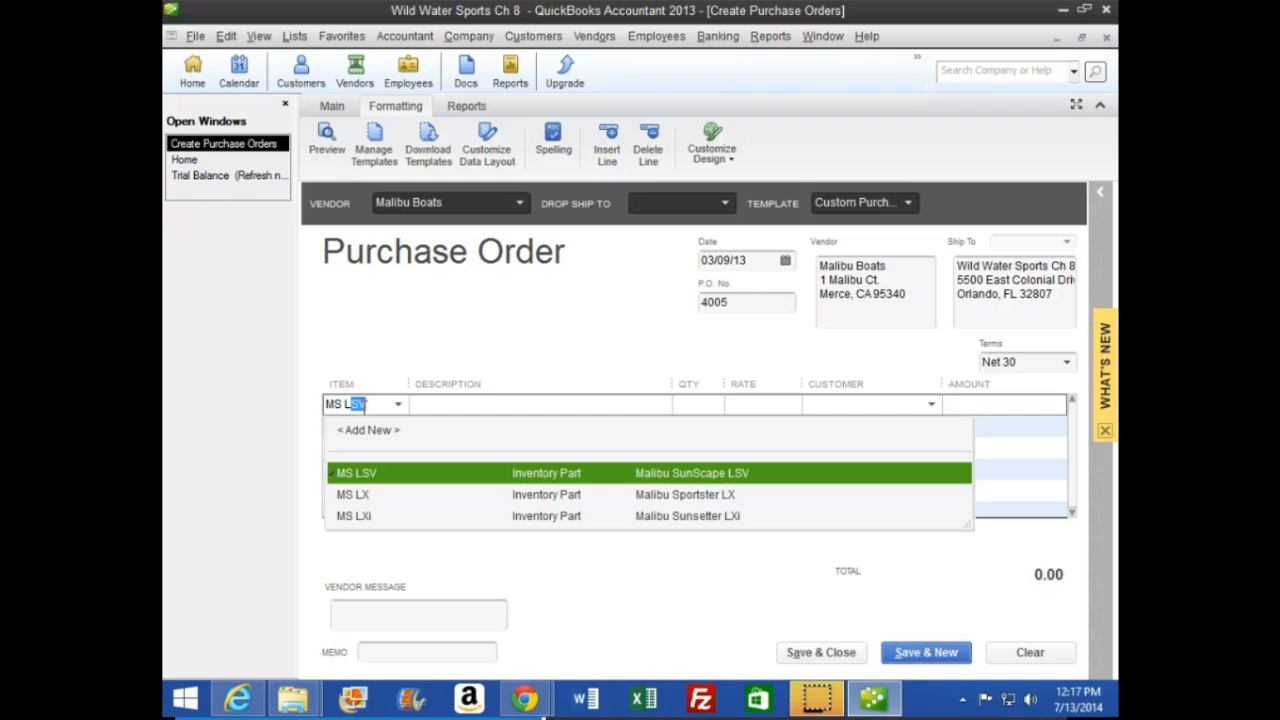
pyautogui.press('Down')
pyautogui.press('Tab')
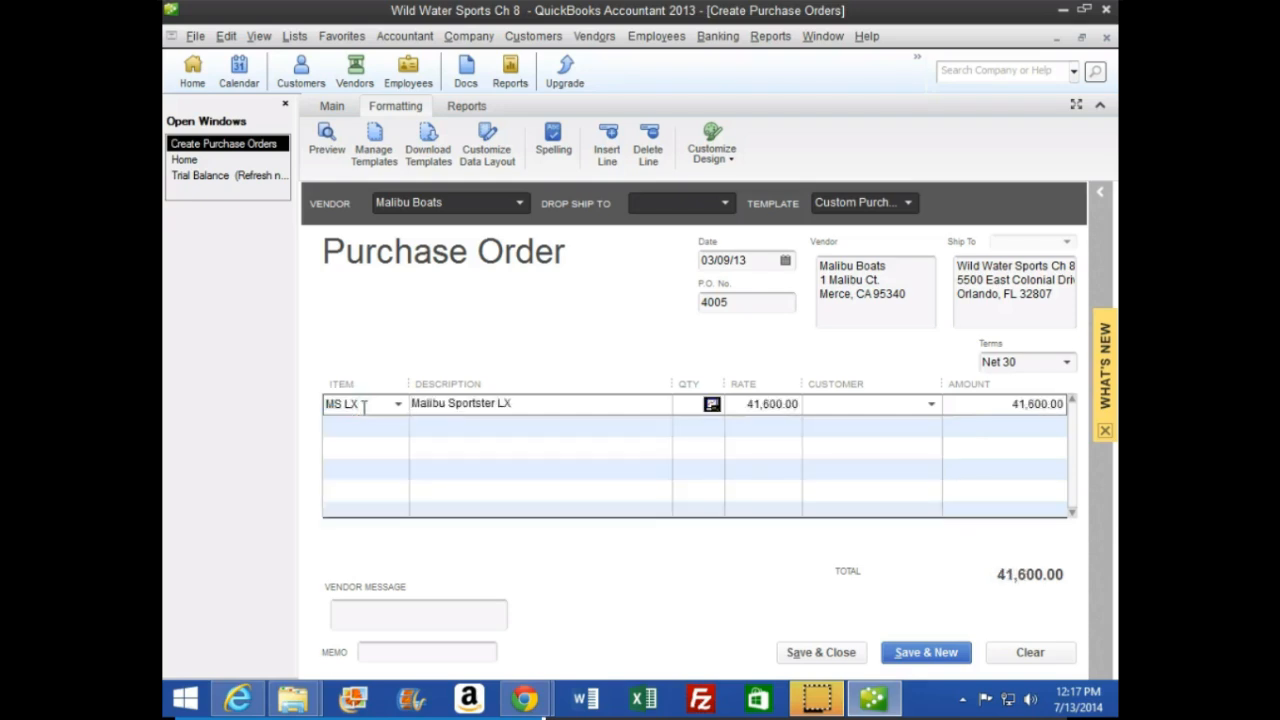
pyautogui.press('Tab')
pyautogui.write('2')
pyautogui.press('Tab')
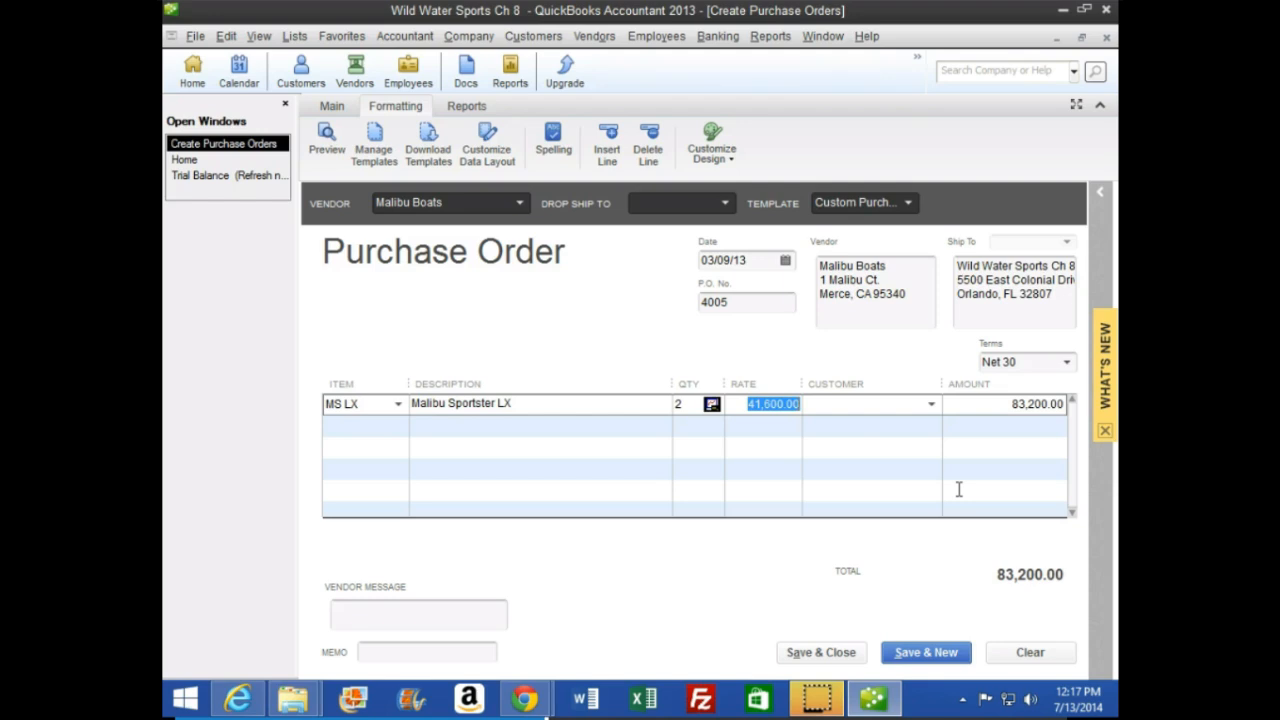
pyautogui.click(918, 654)
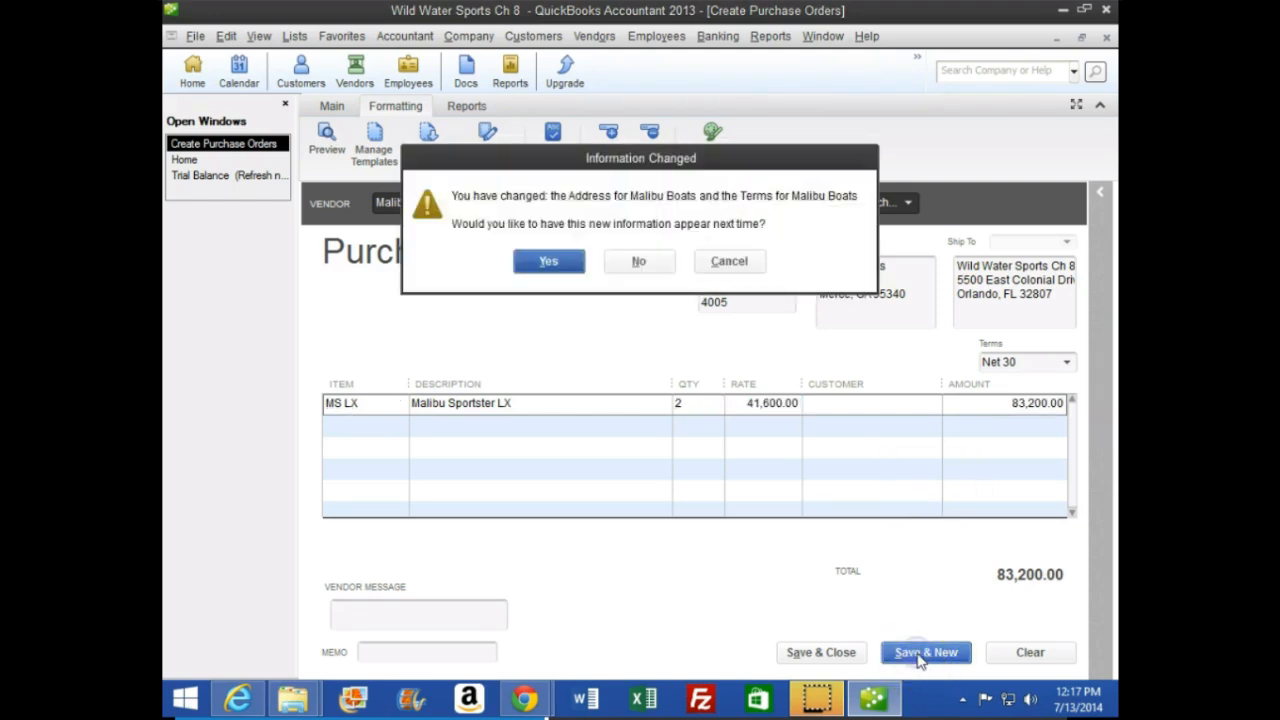
pyautogui.click(567, 268)
# Step: Switch to the CourseSmart textbook and read steps 5 and 6 on page 226 for purchase orders 4006 and 4007
pyautogui.moveTo(540, 698)
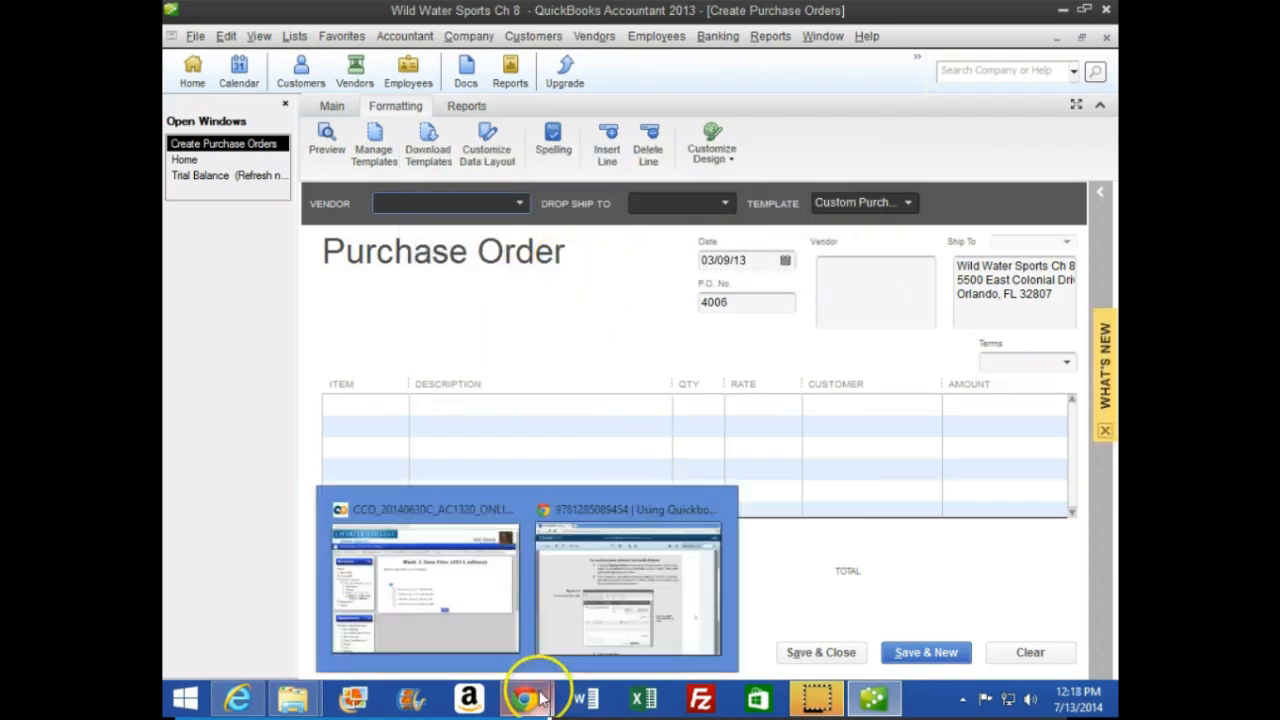
pyautogui.click(563, 634)
pyautogui.scroll(-3, 493, 440)
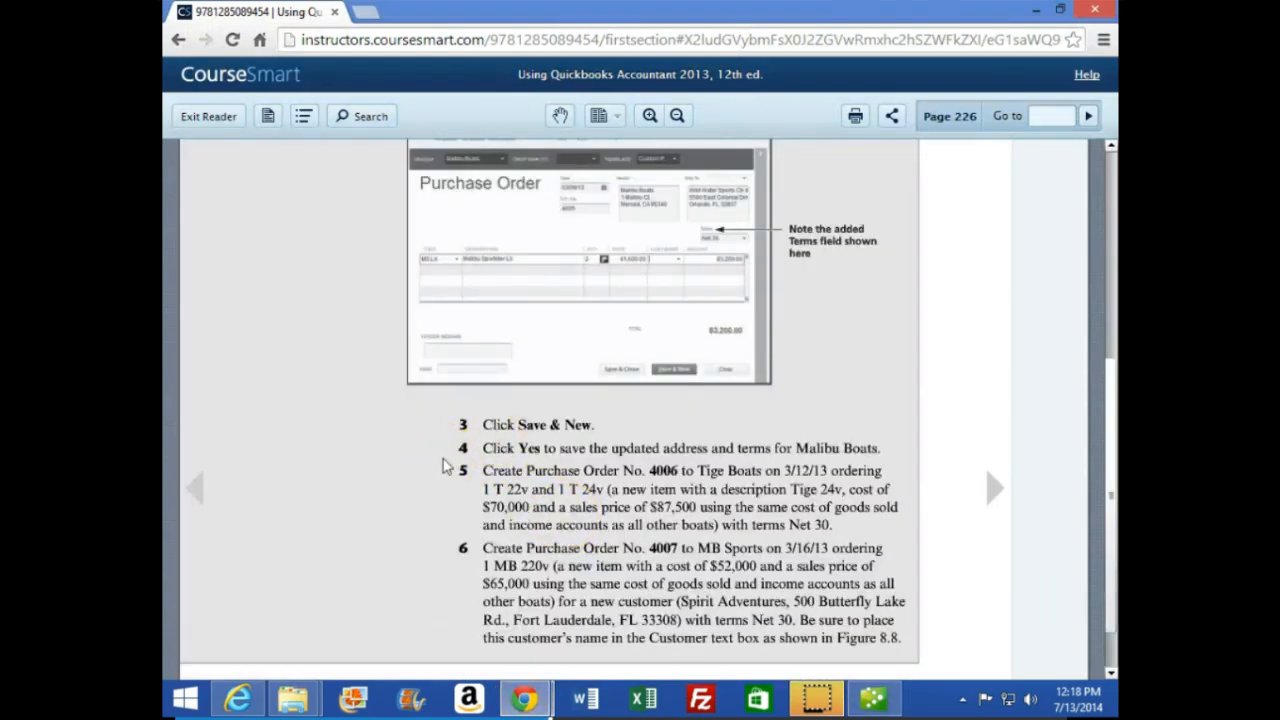
pyautogui.scroll(-1, 447, 467)
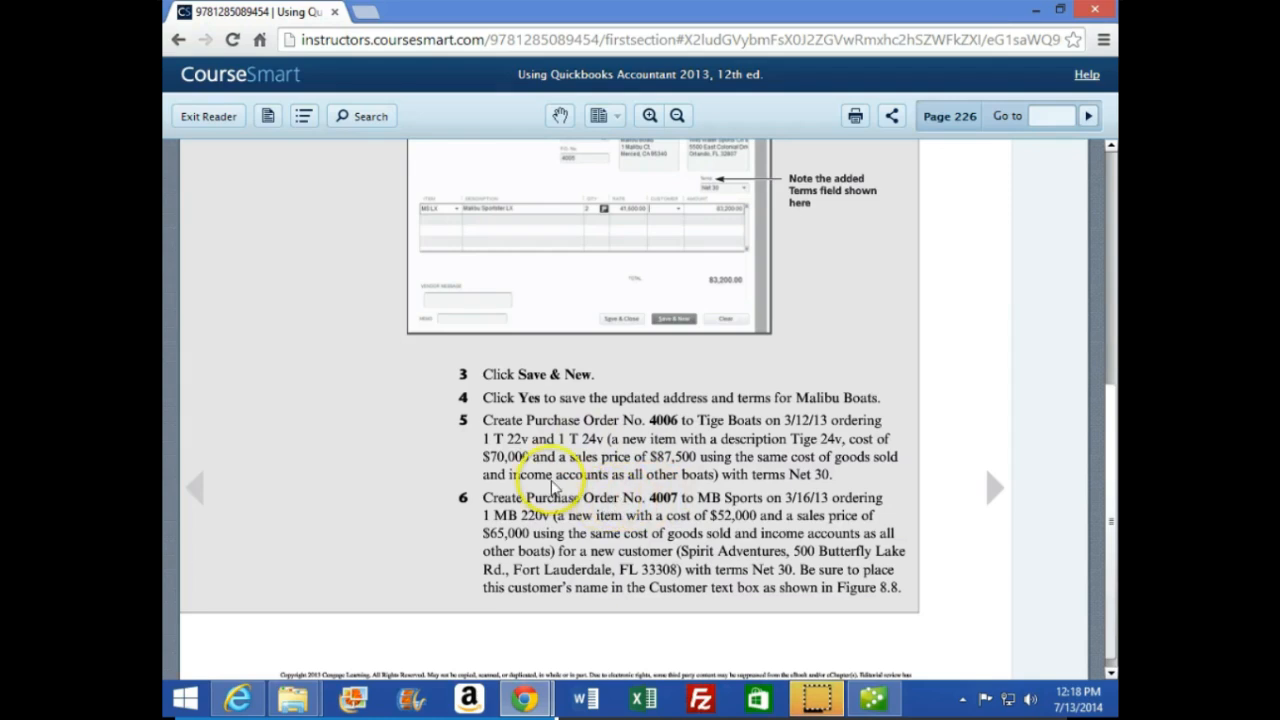
# Step: Return to QuickBooks, select Tige Boats as the vendor on the new purchase order, and date it 03/12/13
pyautogui.click(872, 700)
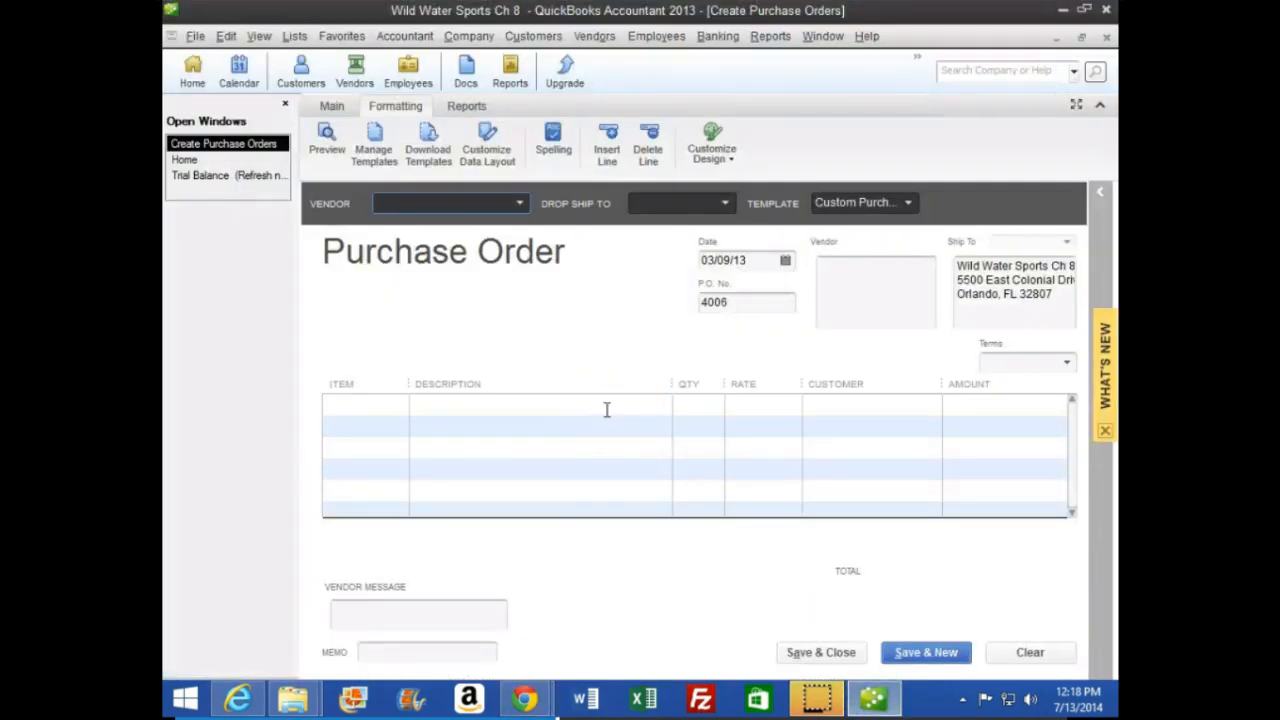
pyautogui.write('Tige Boats')
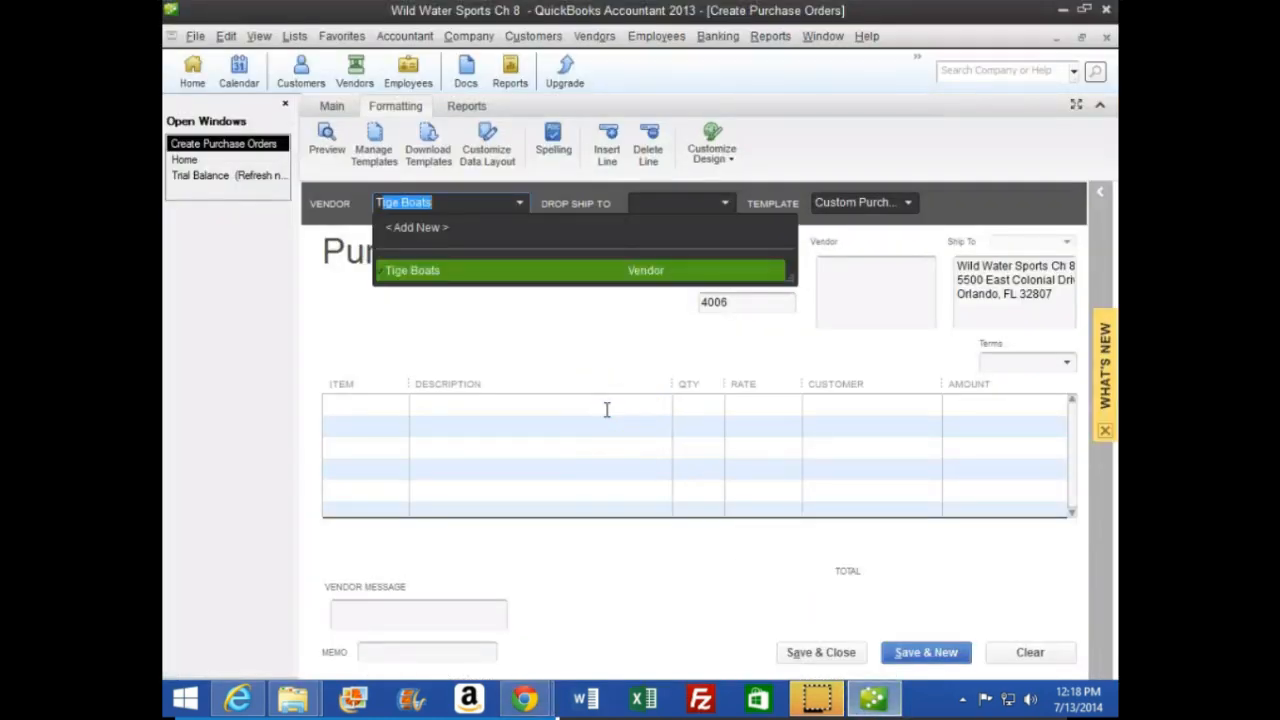
pyautogui.press('Tab')
pyautogui.press('Tab')
pyautogui.write('C')
pyautogui.press('Tab')
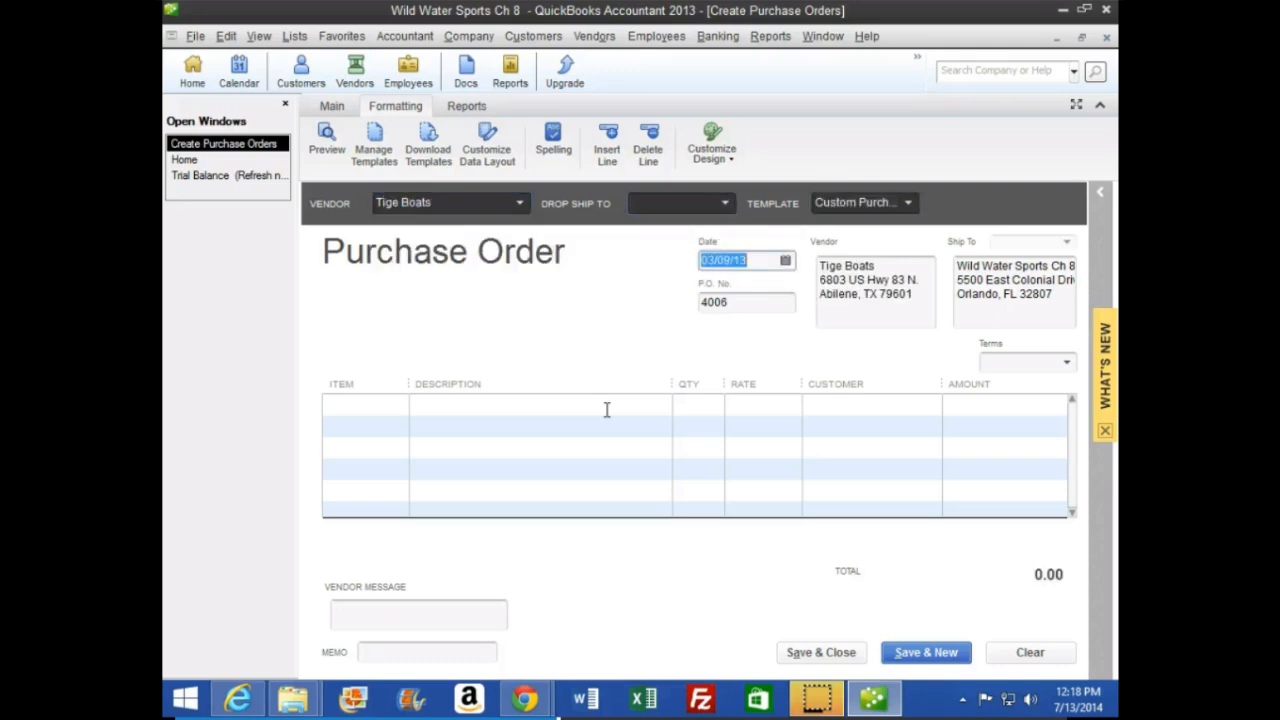
pyautogui.press('+')
pyautogui.press('+')
pyautogui.press('+')
pyautogui.press('Tab')
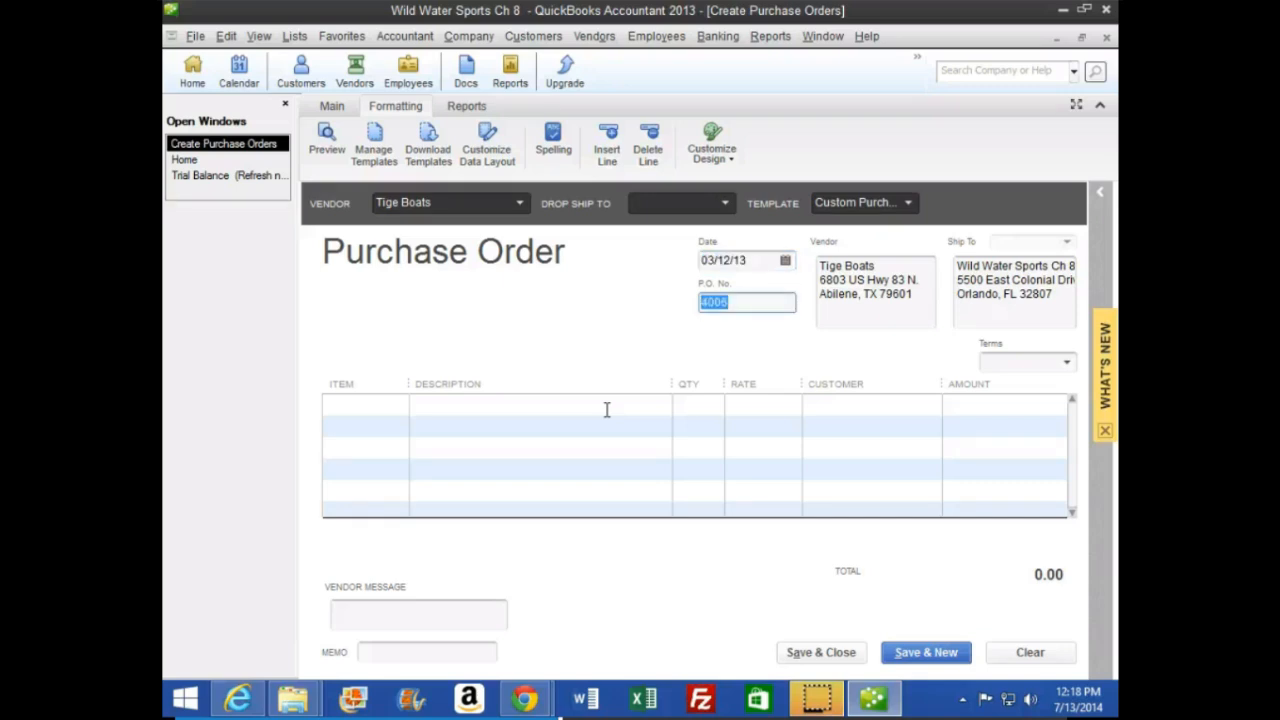
# Step: Add item T 22v with a quantity of 2 to the first line of the Tige Boats purchase order
pyautogui.press('Tab')
pyautogui.press('Tab')
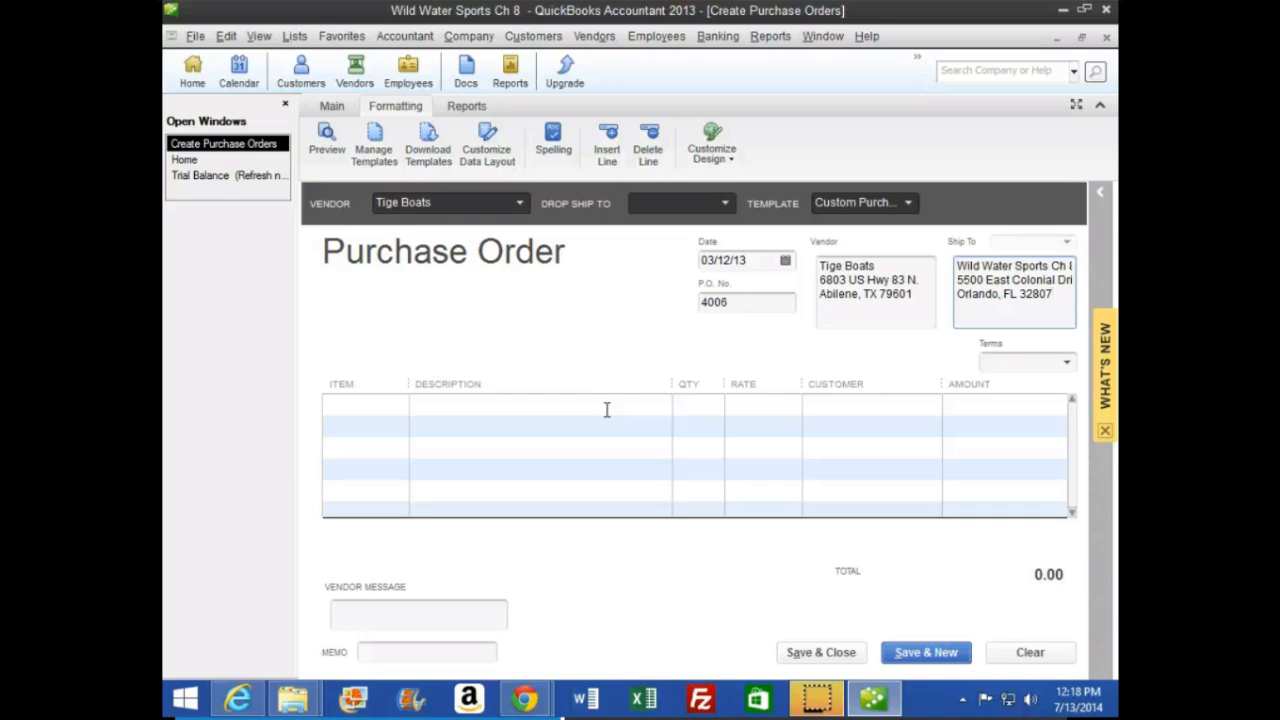
pyautogui.press('Tab')
pyautogui.press('Tab')
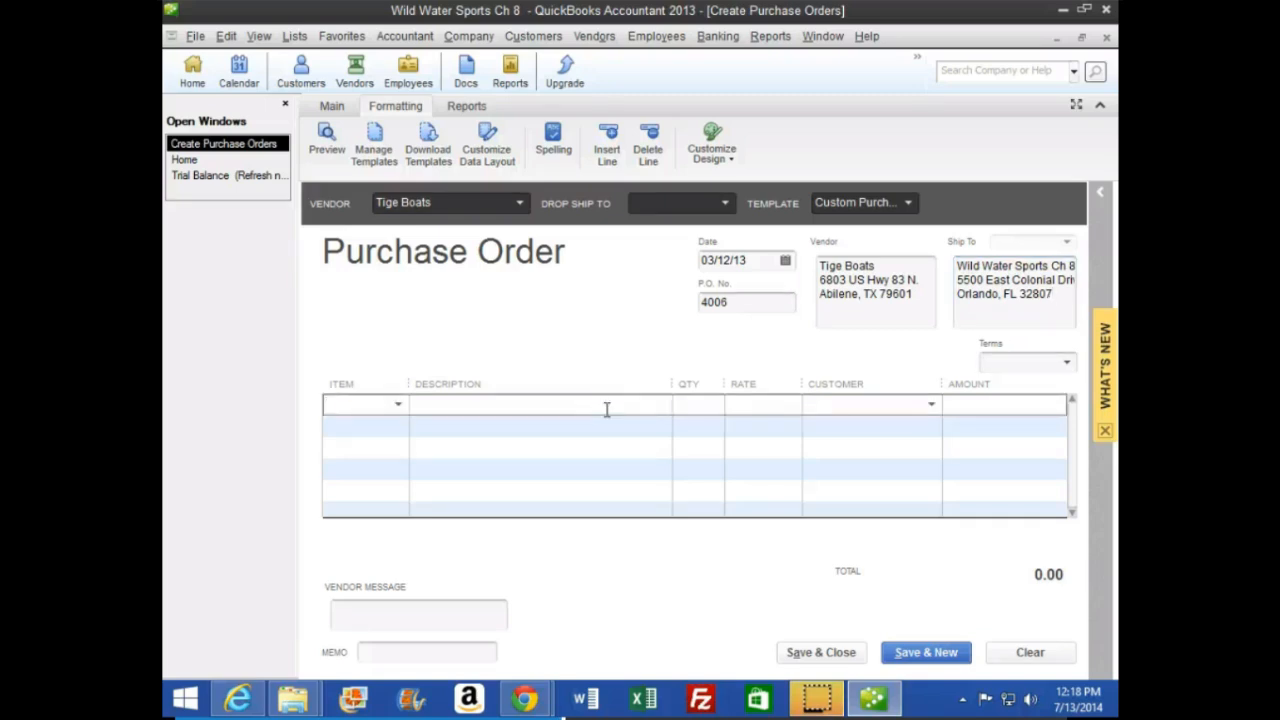
pyautogui.write('T 22v')
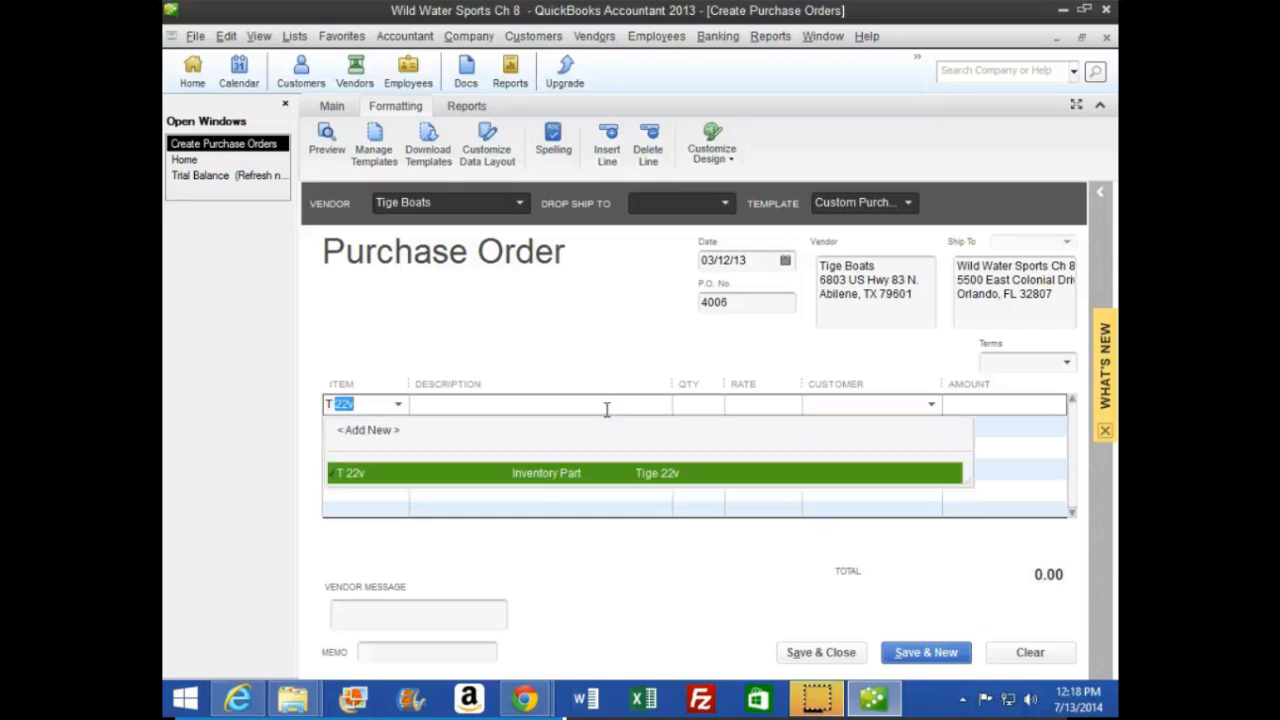
pyautogui.press('Tab')
pyautogui.press('Tab')
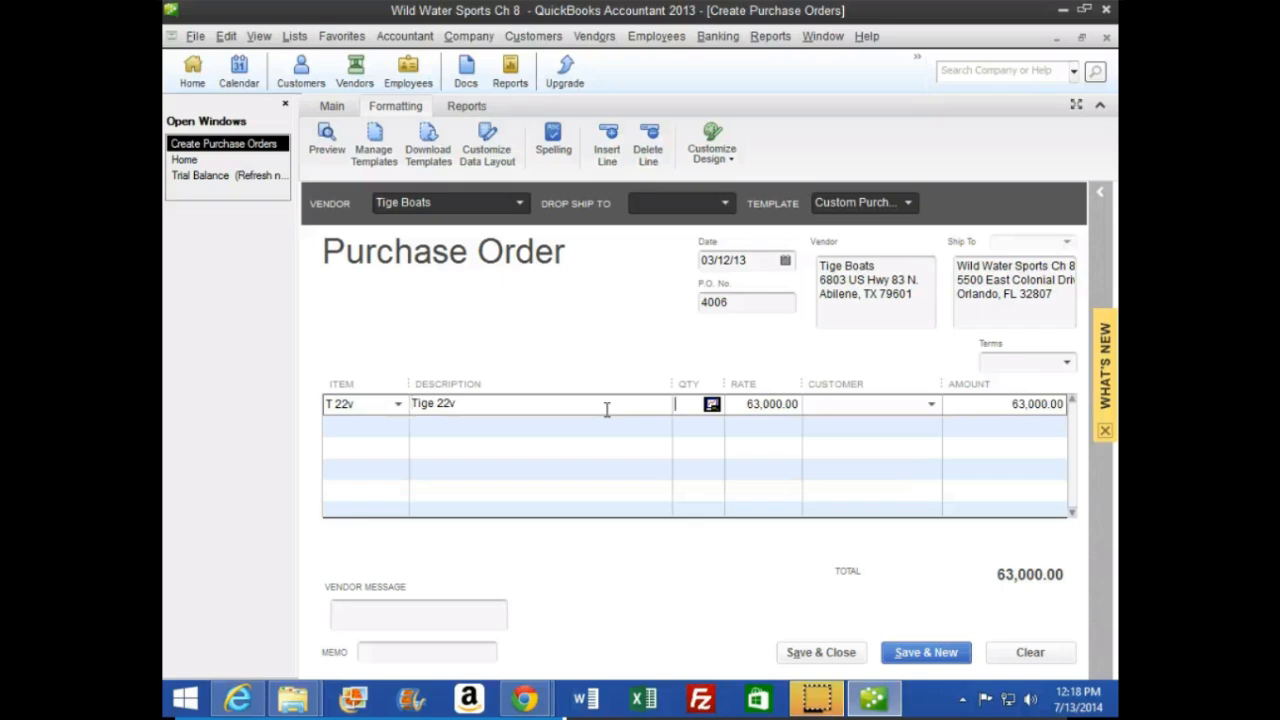
pyautogui.write('2')
pyautogui.press('Tab')
pyautogui.press('Tab')
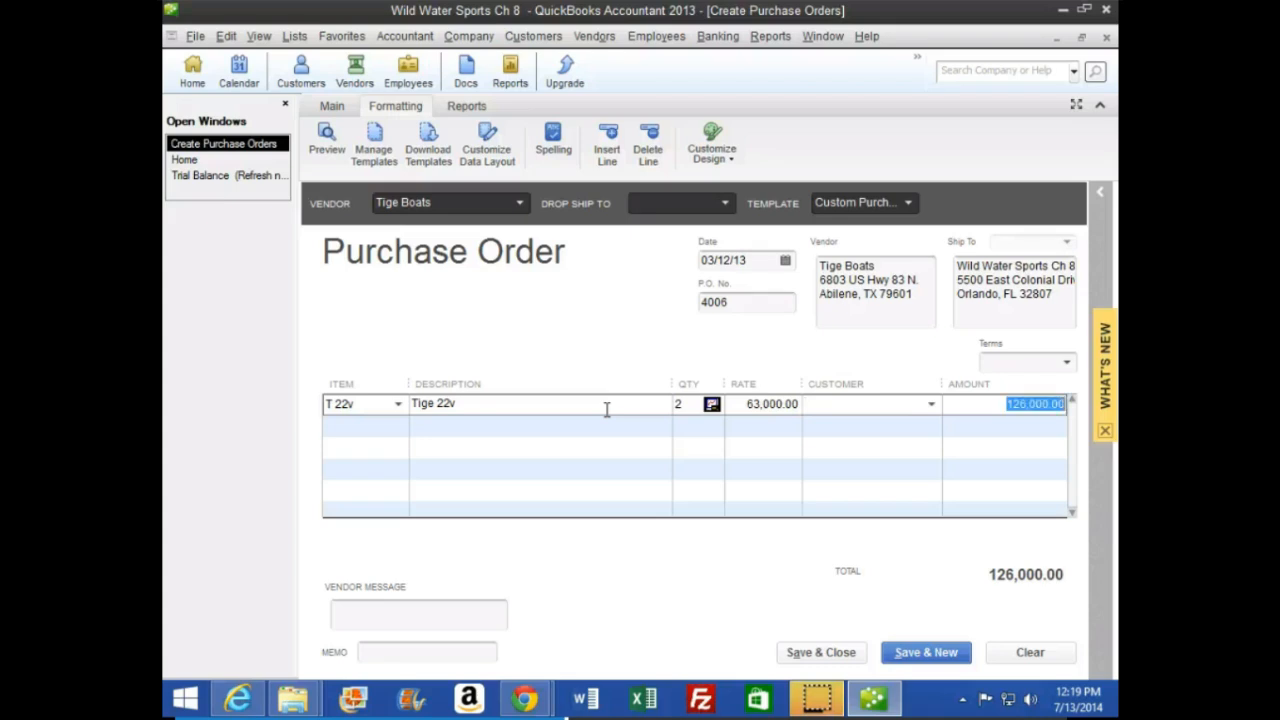
pyautogui.press('Tab')
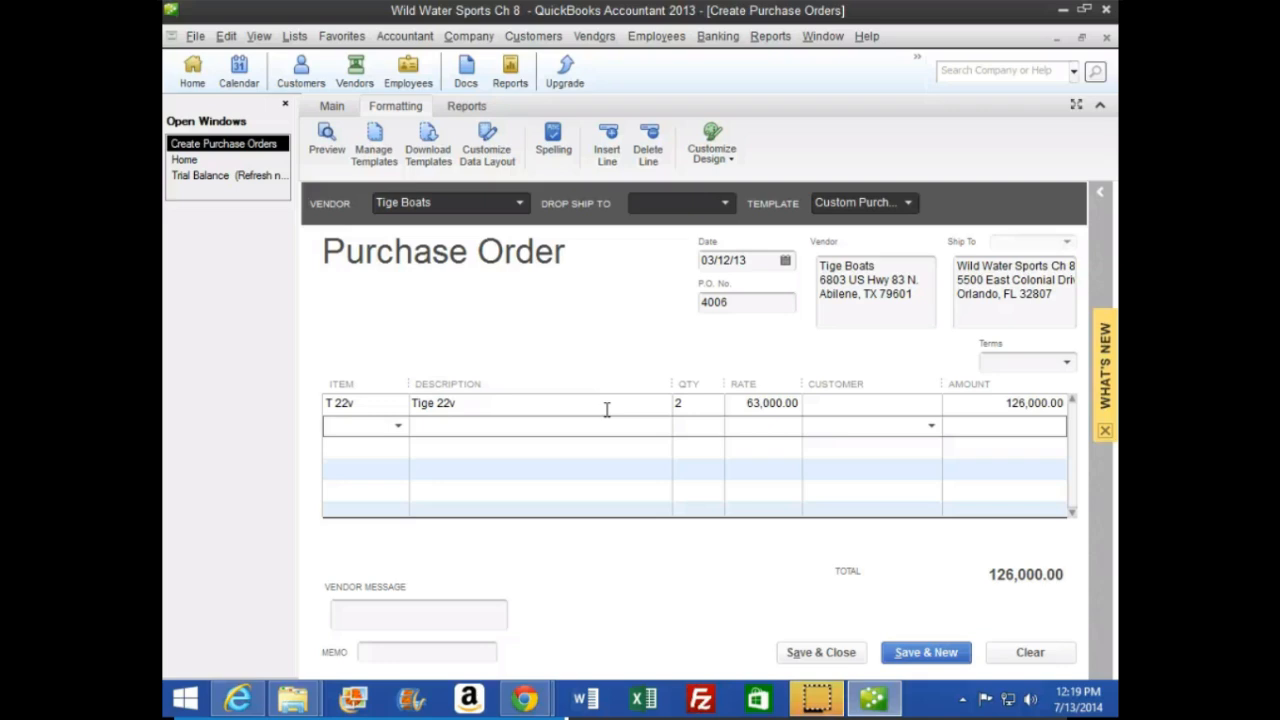
# Step: Enter T 24v on the second order line and start adding it as a new Inventory Part item
pyautogui.write('T')
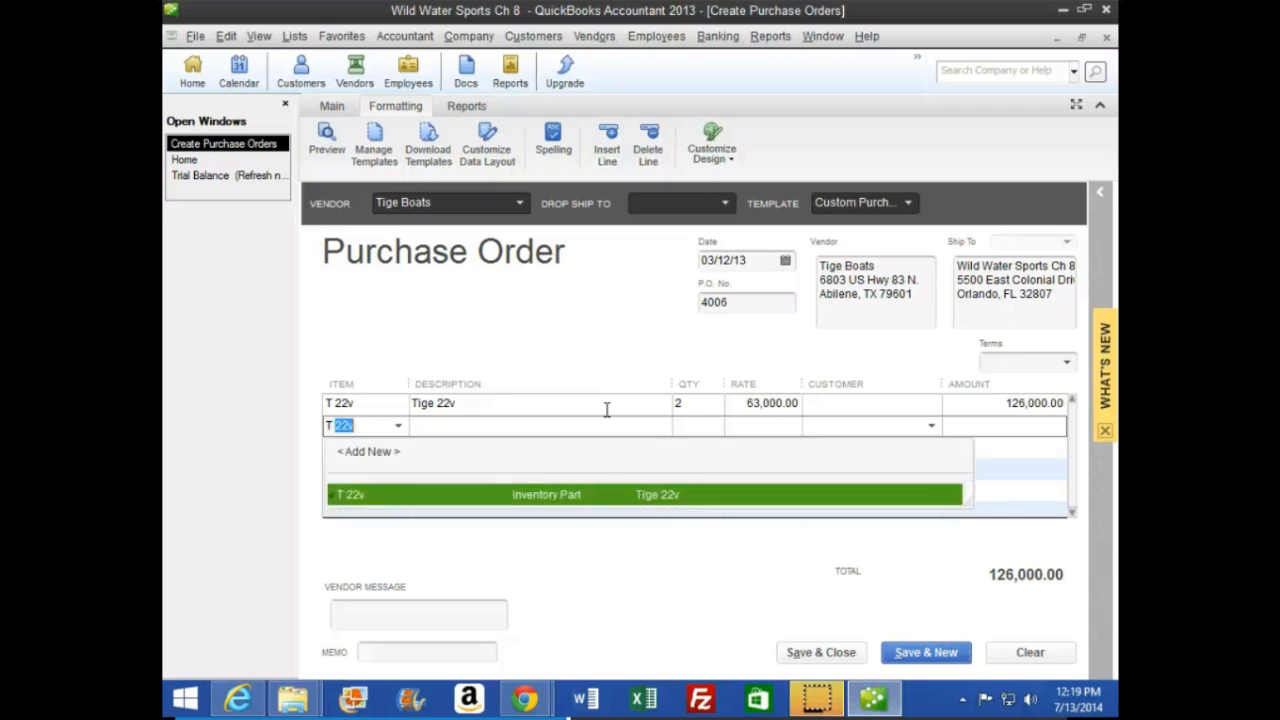
pyautogui.write(' 24v')
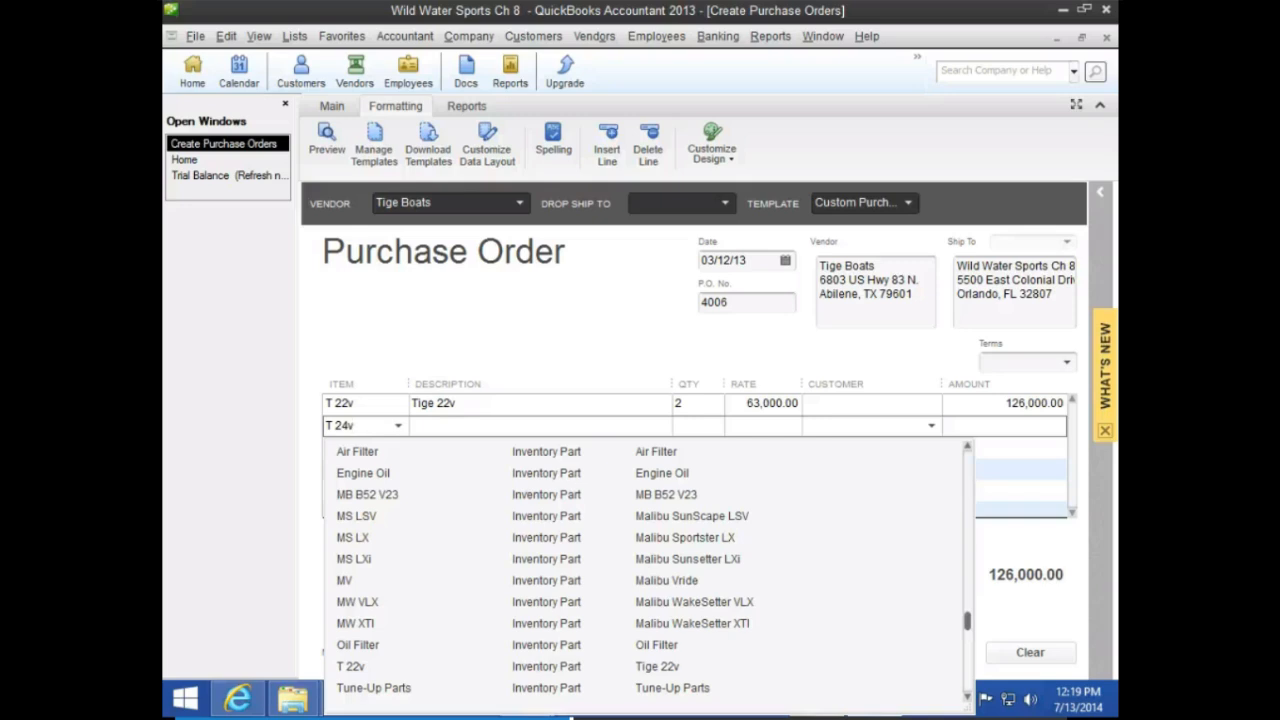
pyautogui.click(605, 411)
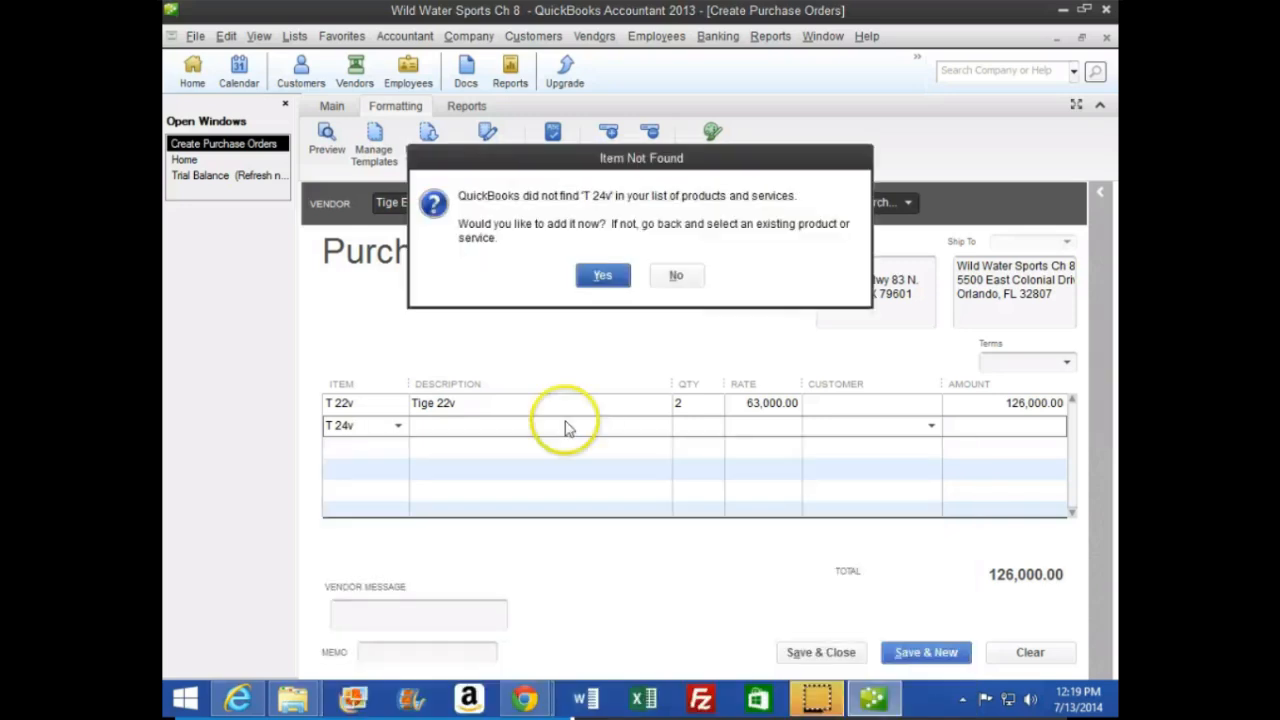
pyautogui.click(600, 278)
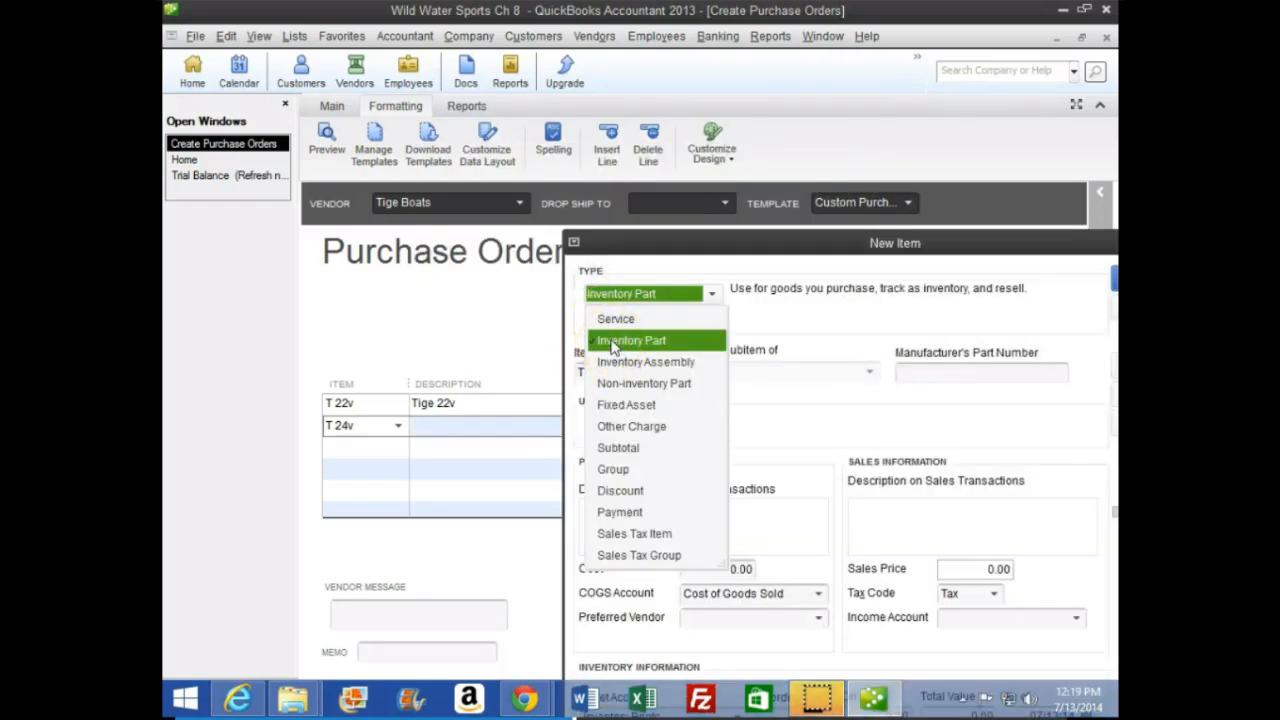
pyautogui.click(612, 341)
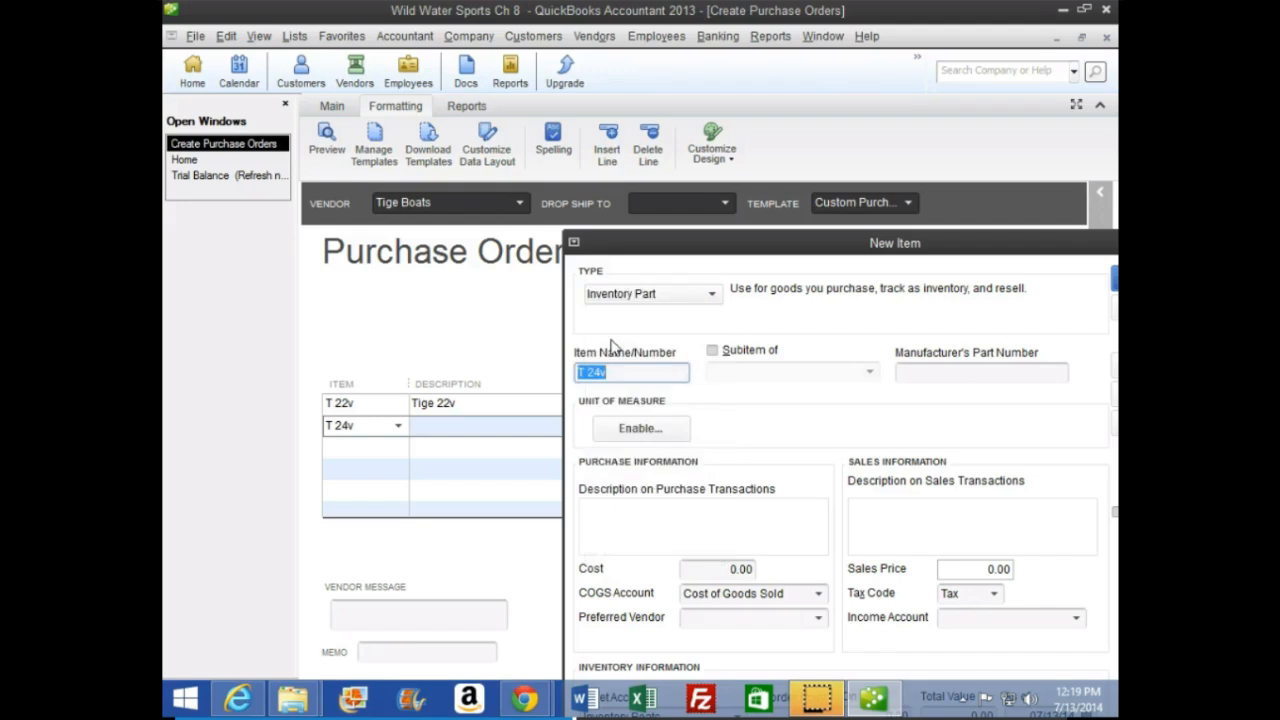
# Step: Give the new T 24v item the purchase description Tige 24v and a cost of 70,000
pyautogui.press('Tab')
pyautogui.press('Tab')
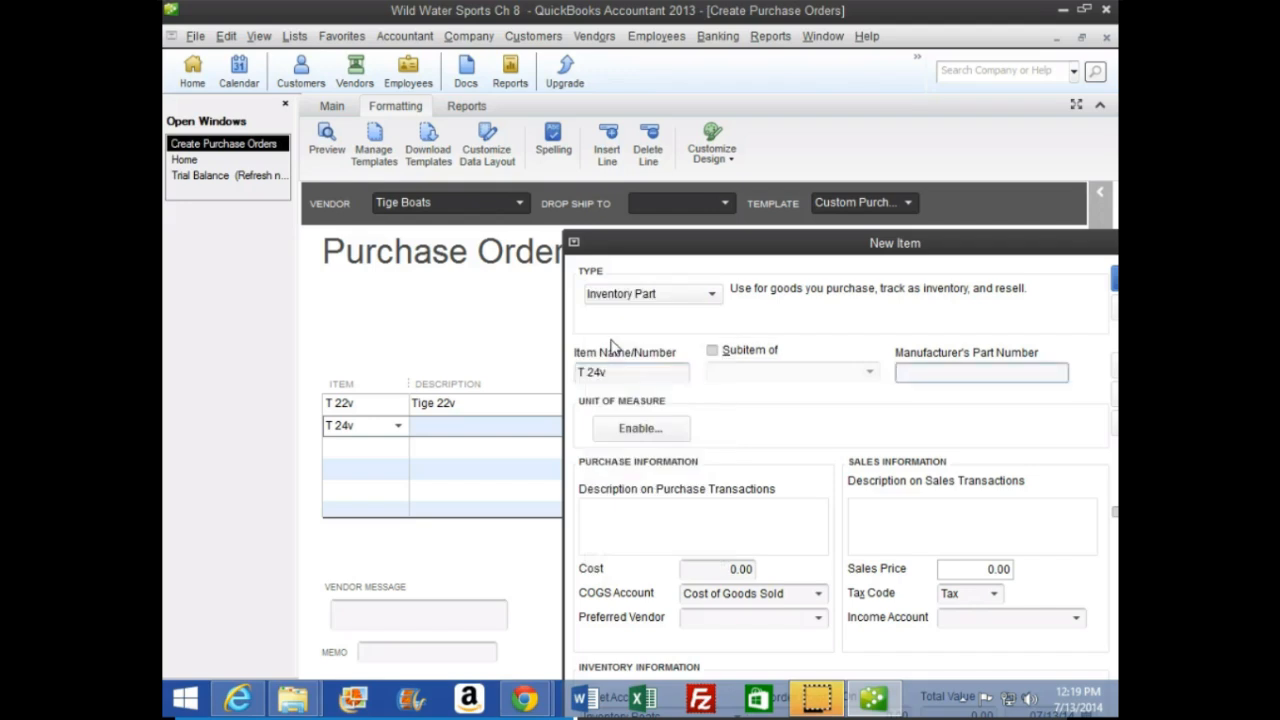
pyautogui.press('Tab')
pyautogui.press('Tab')
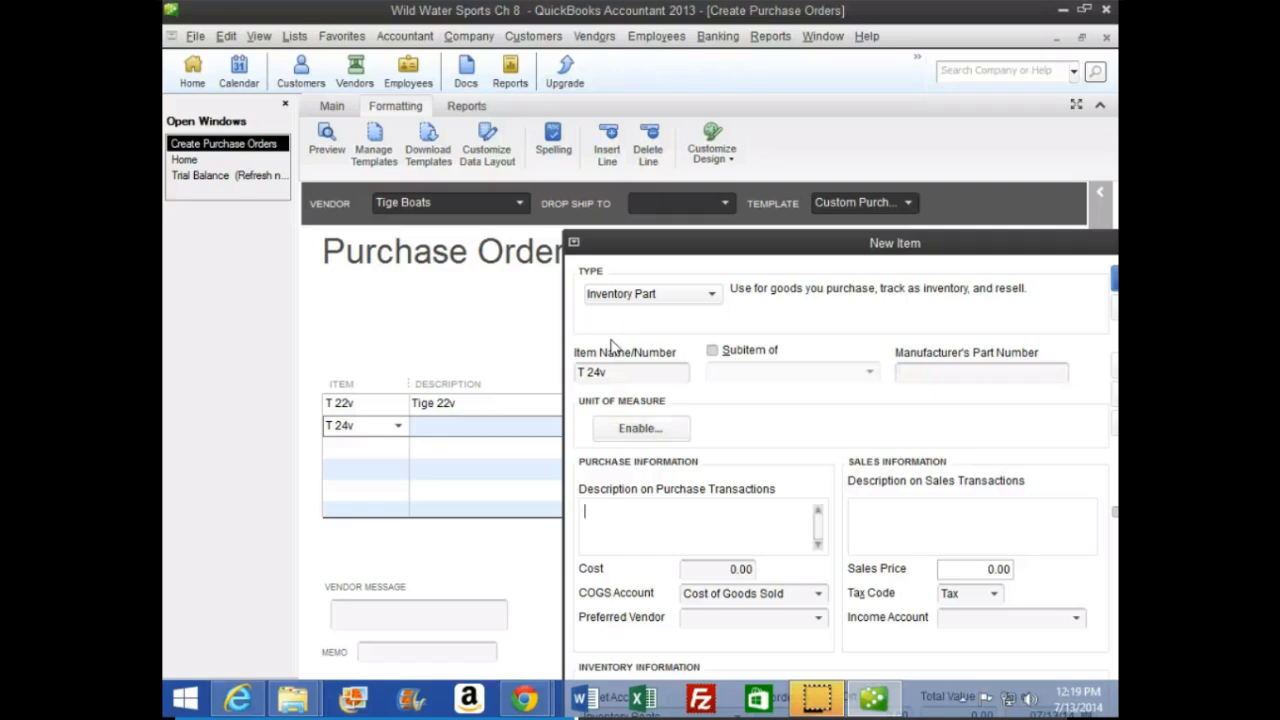
pyautogui.write('Tige 24v')
pyautogui.press('Tab')
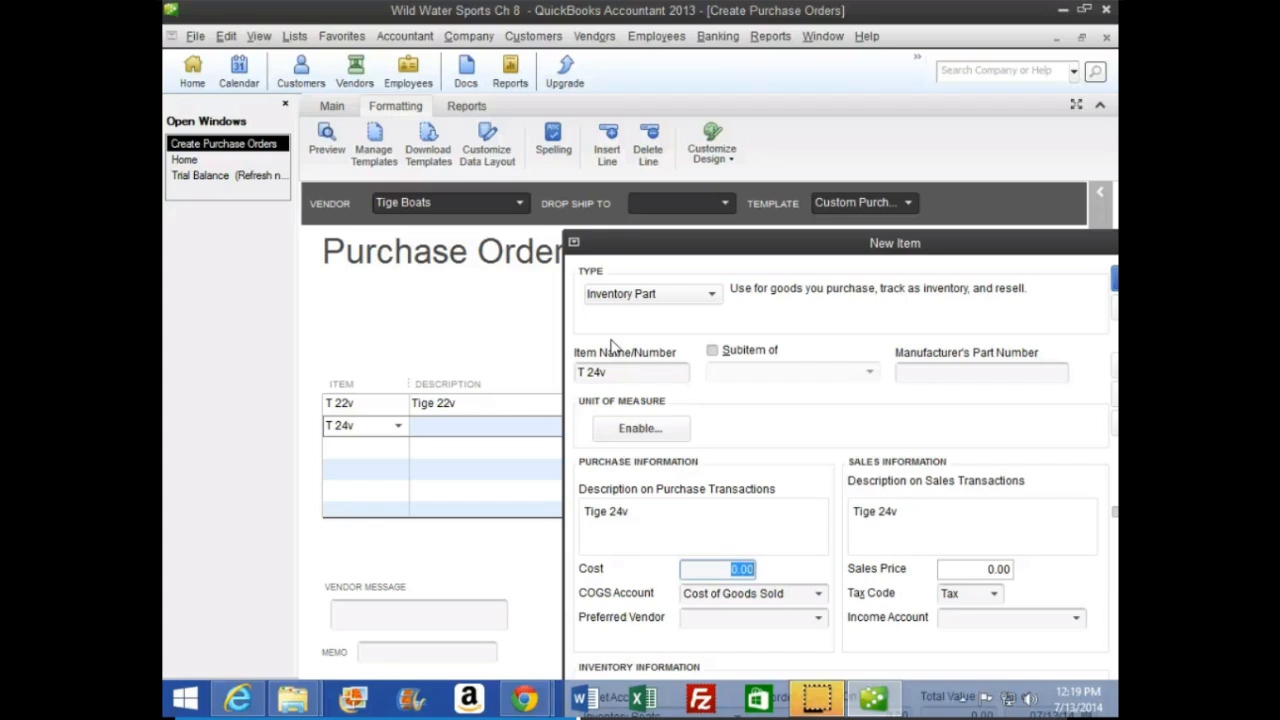
pyautogui.write('70000')
pyautogui.press('Tab')
pyautogui.press('Tab')
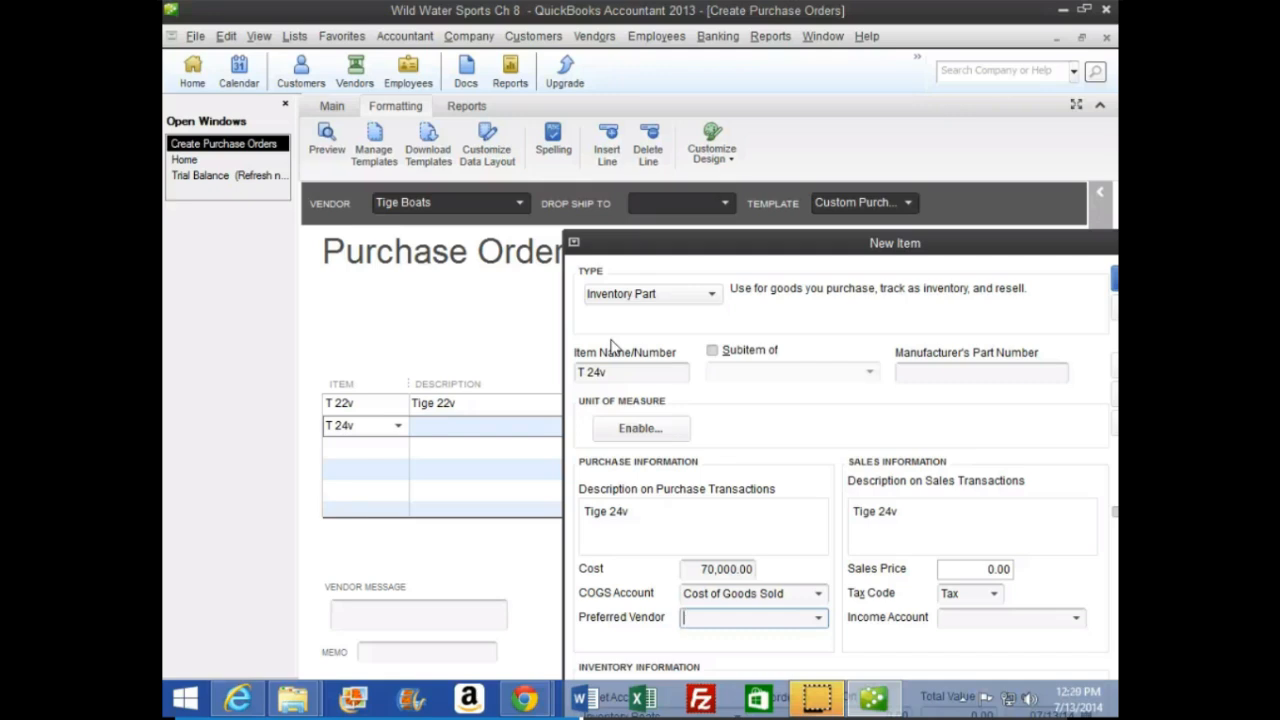
# Step: Set the new T 24v item's preferred vendor to Tige Boats and its sales price to 87,500
pyautogui.write('Tige Boats')
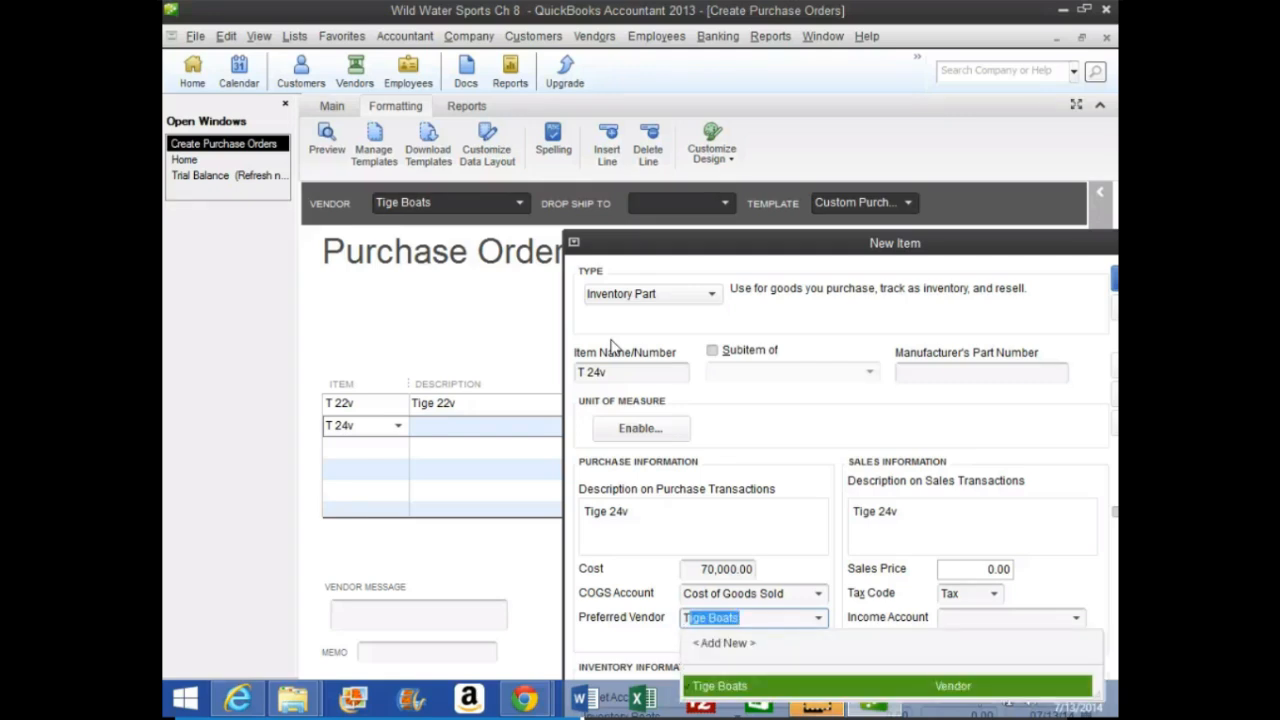
pyautogui.press('Tab')
pyautogui.press('Tab')
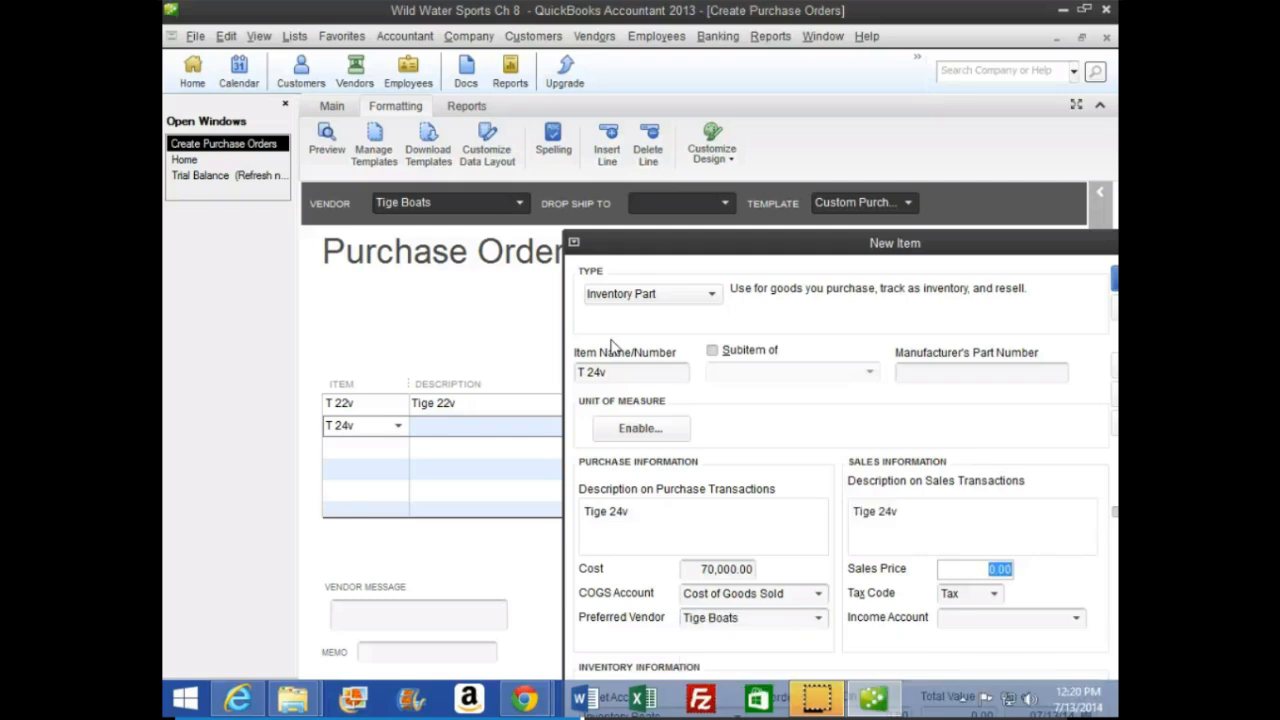
pyautogui.write('87500')
pyautogui.press('Tab')
pyautogui.press('Tab')
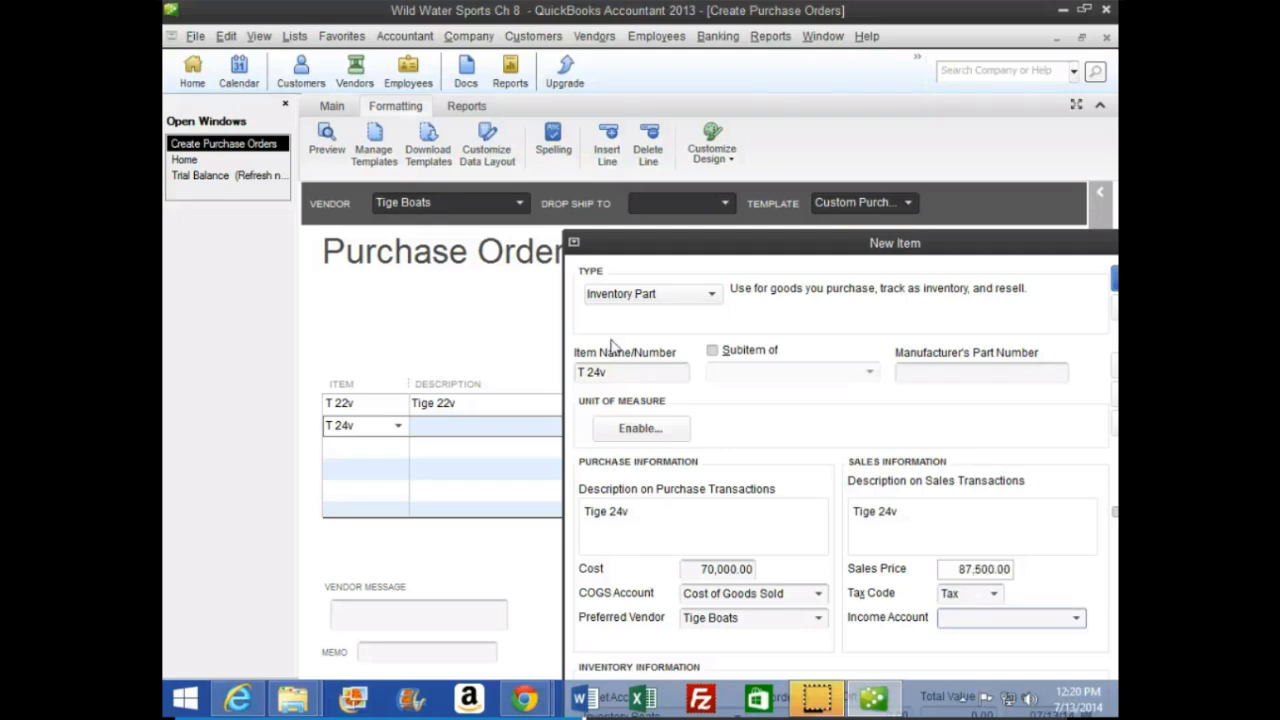
# Step: Assign the Boat Sales income account to the T 24v item and save the new item
pyautogui.write('Mer')
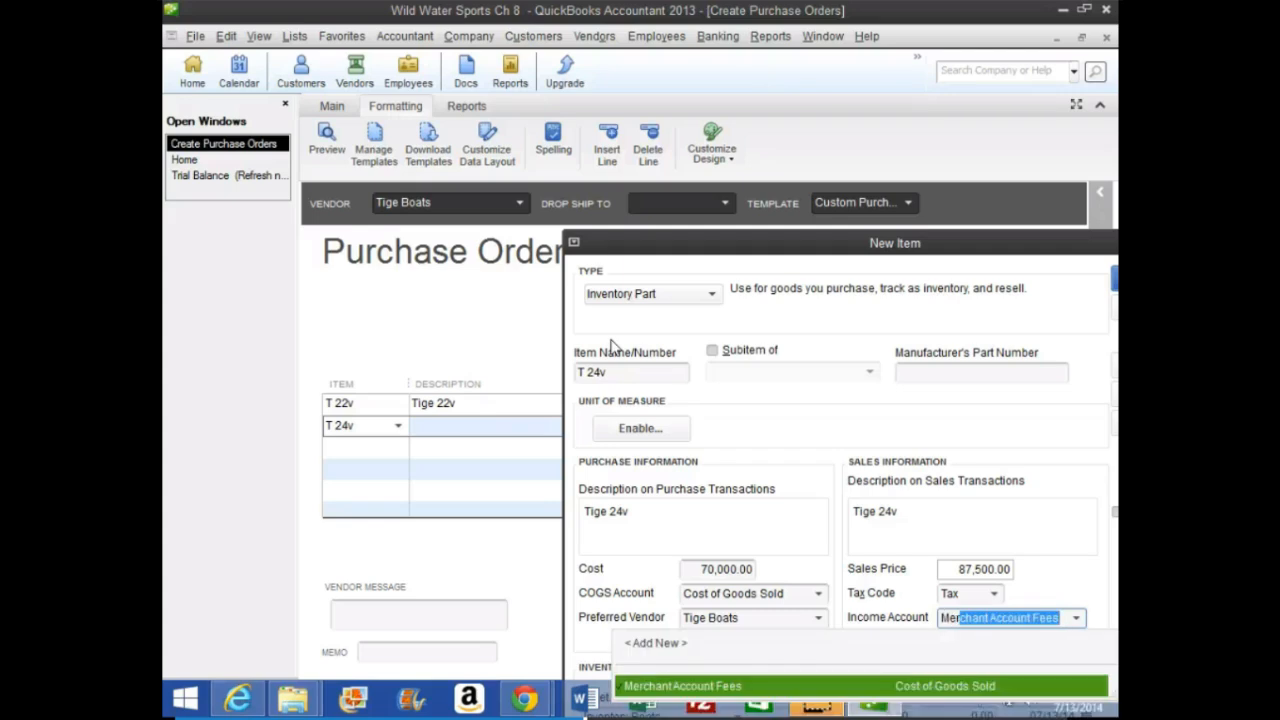
pyautogui.press('BackSpace')
pyautogui.press('BackSpace')
pyautogui.press('BackSpace')
pyautogui.press('BackSpace')
pyautogui.write('Boat Sales')
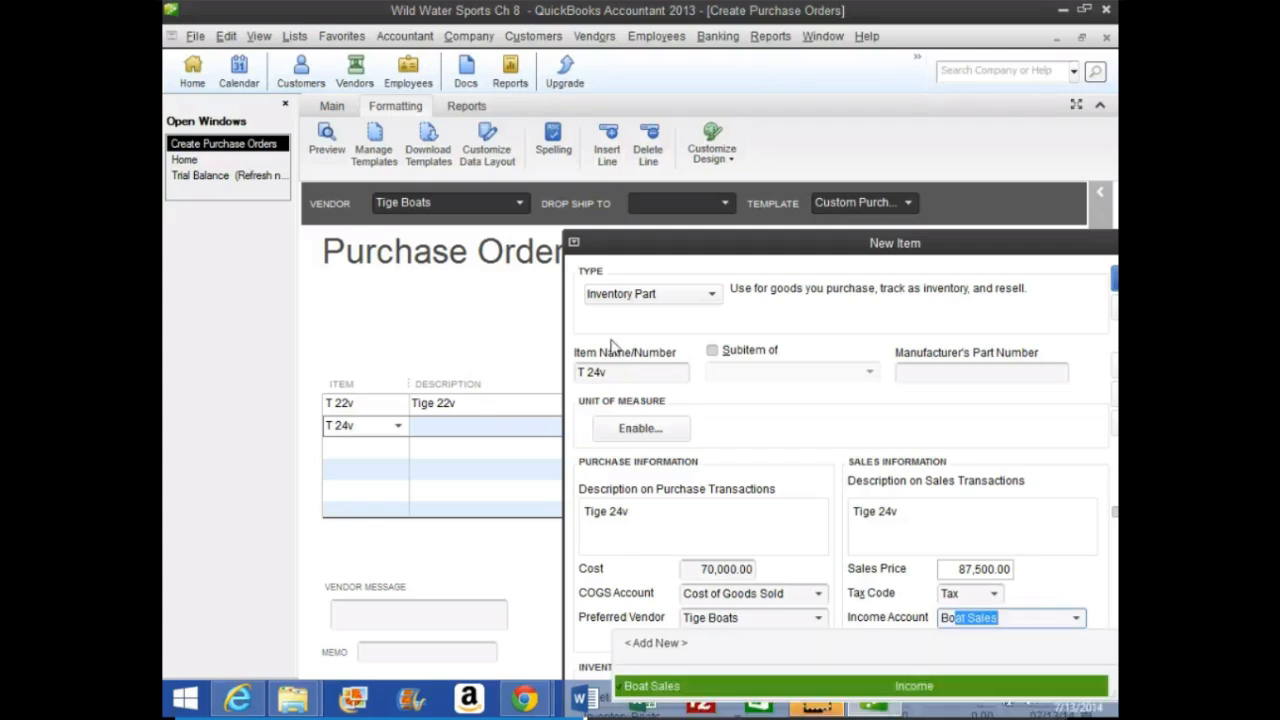
pyautogui.press('Tab')
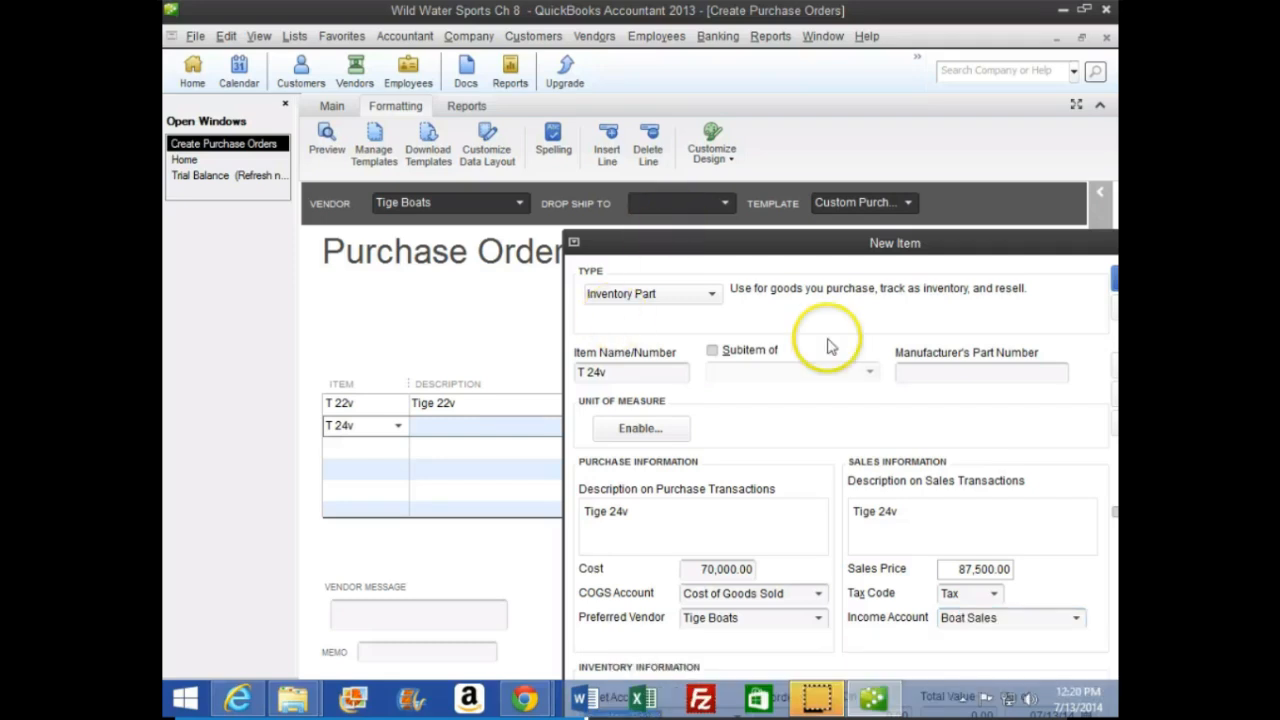
pyautogui.moveTo(950, 240); pyautogui.dragTo(766, 71)
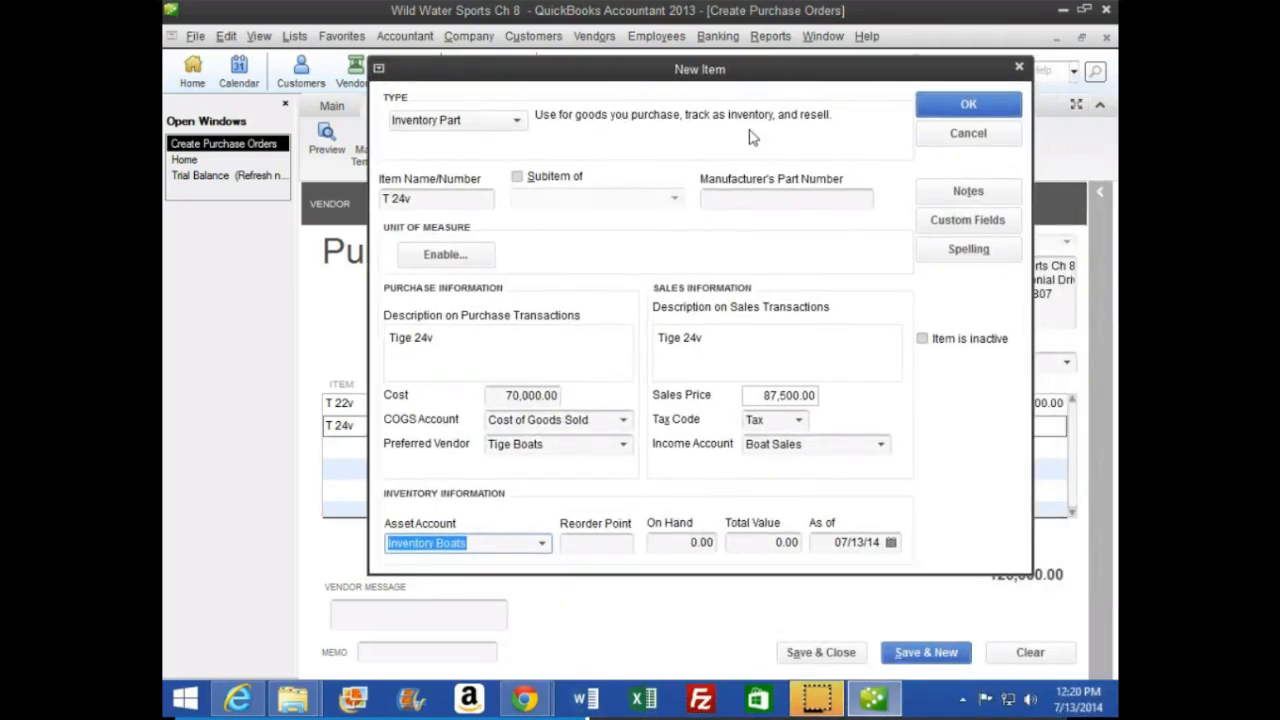
pyautogui.click(1005, 104)
# Step: Set the terms of the Tige Boats purchase order to Net 30
pyautogui.click(1033, 360)
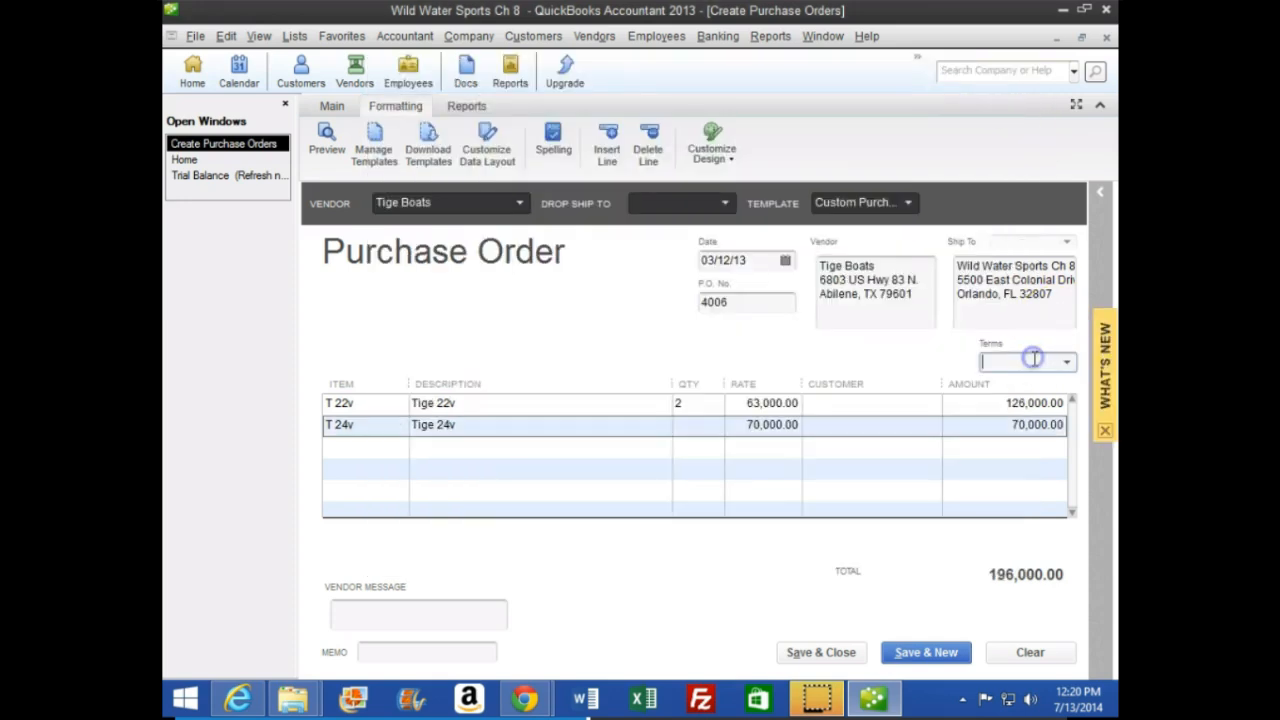
pyautogui.write('Net 15')
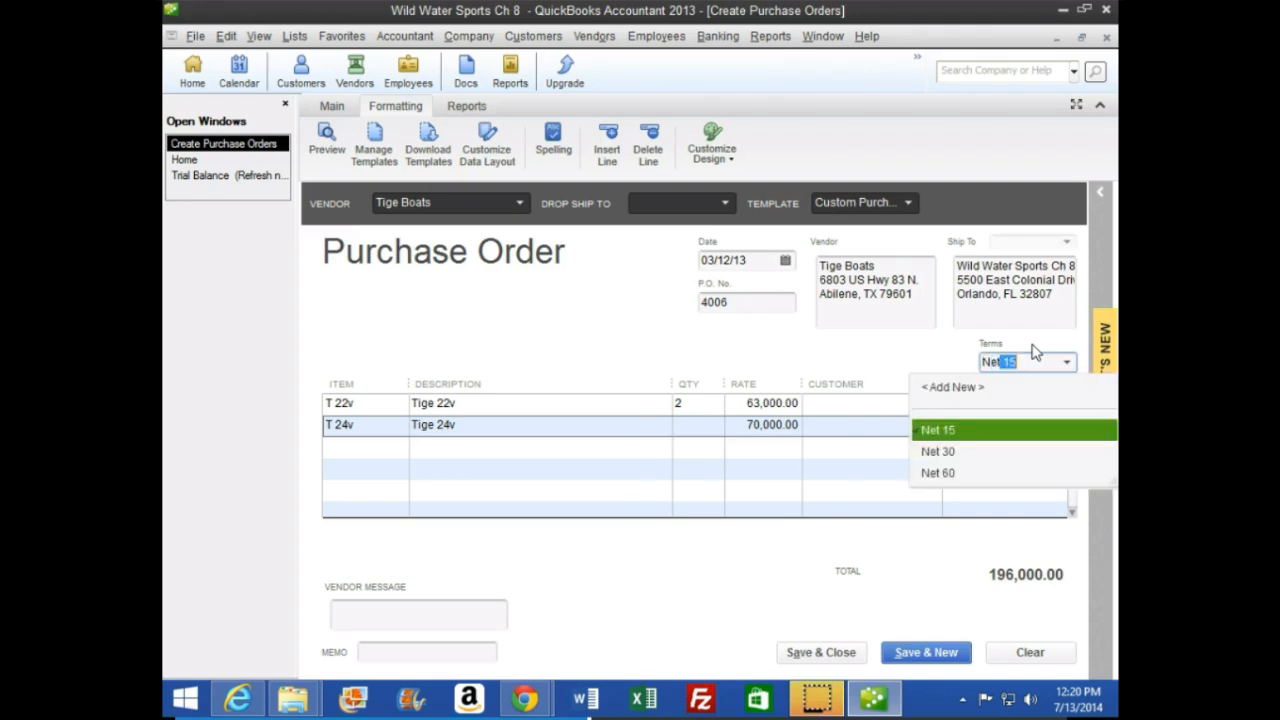
pyautogui.press('Down')
pyautogui.press('Tab')
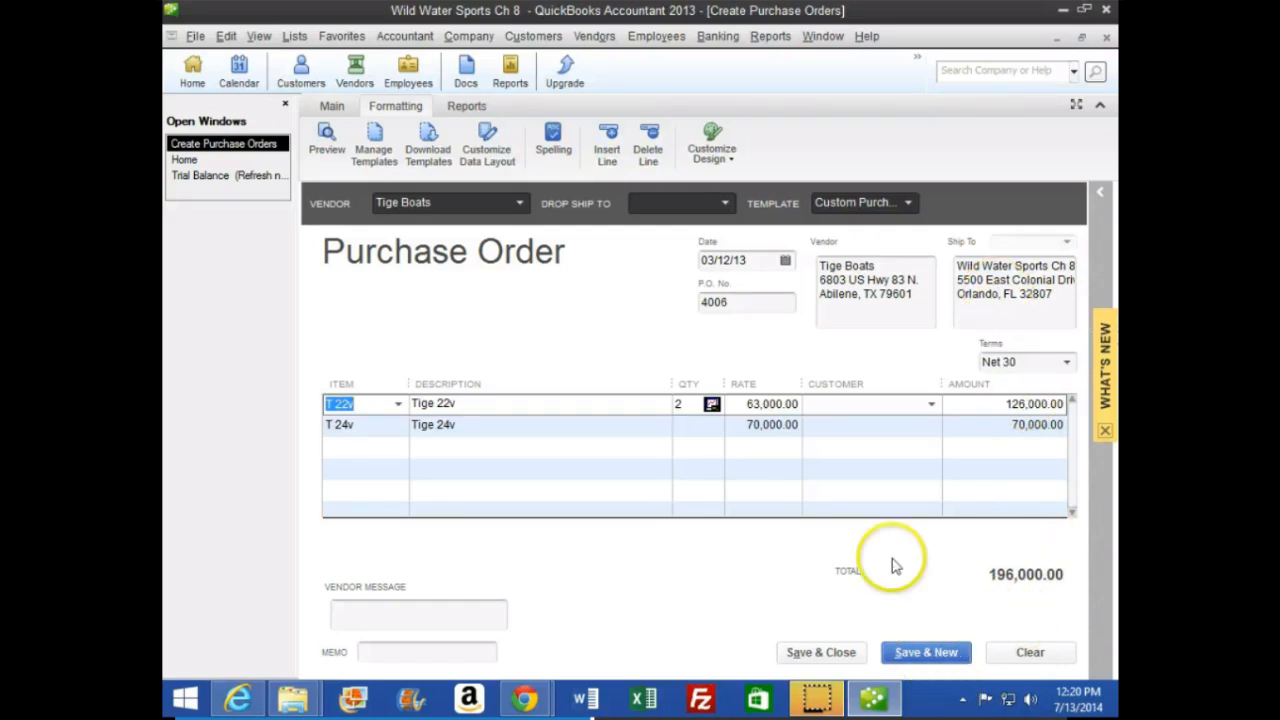
pyautogui.click(912, 654)
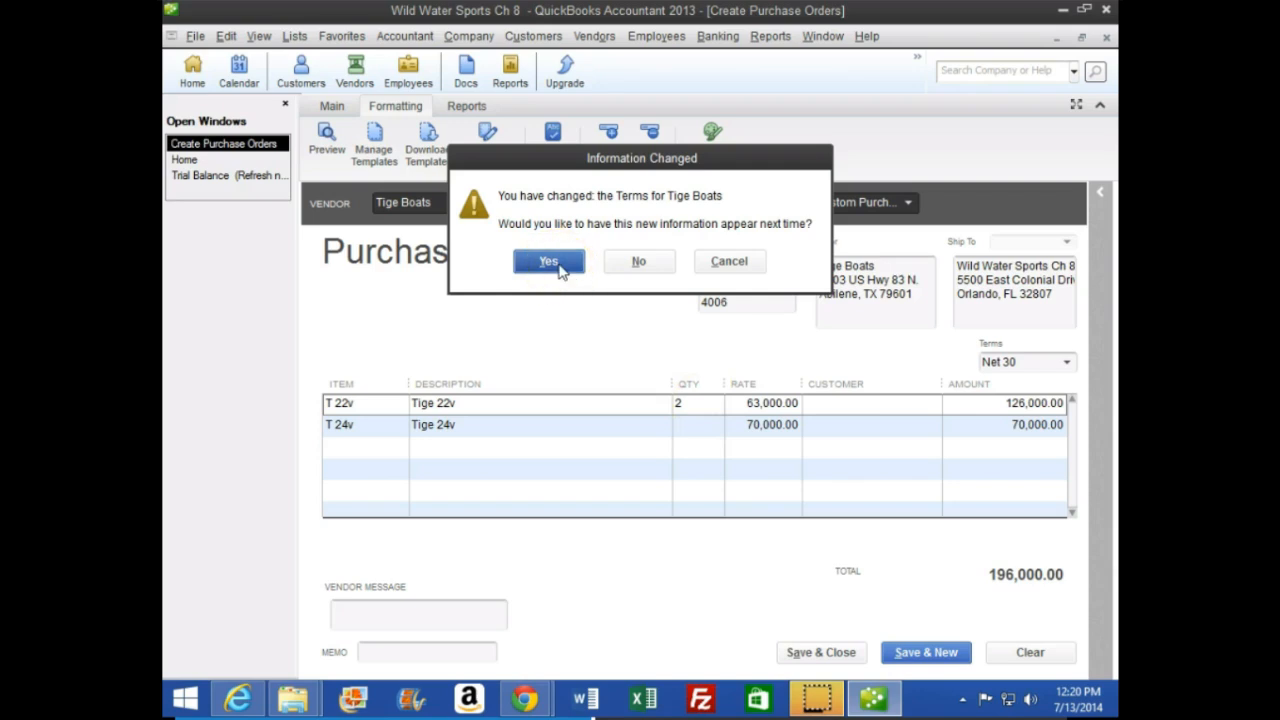
pyautogui.click(731, 261)
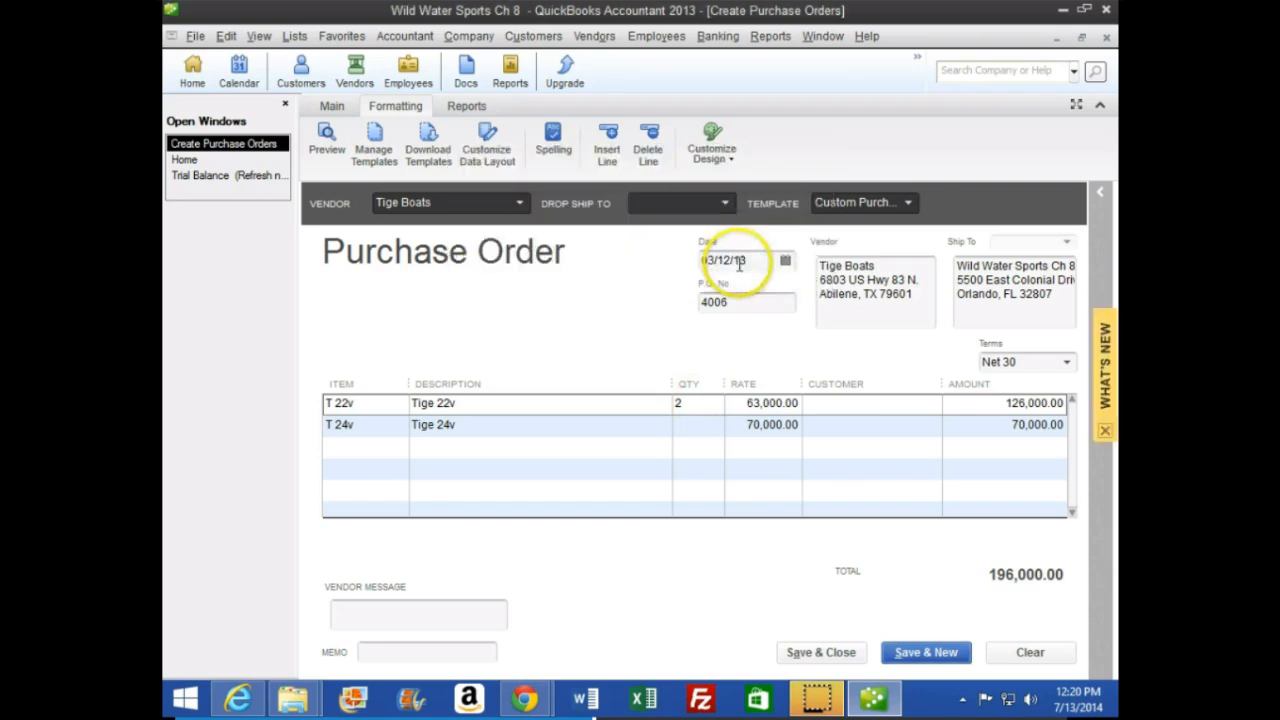
# Step: Order 1 T 24v on the second line, then save the purchase order and keep the new terms for Tige Boats
pyautogui.click(712, 428)
pyautogui.write('1')
pyautogui.press('Tab')
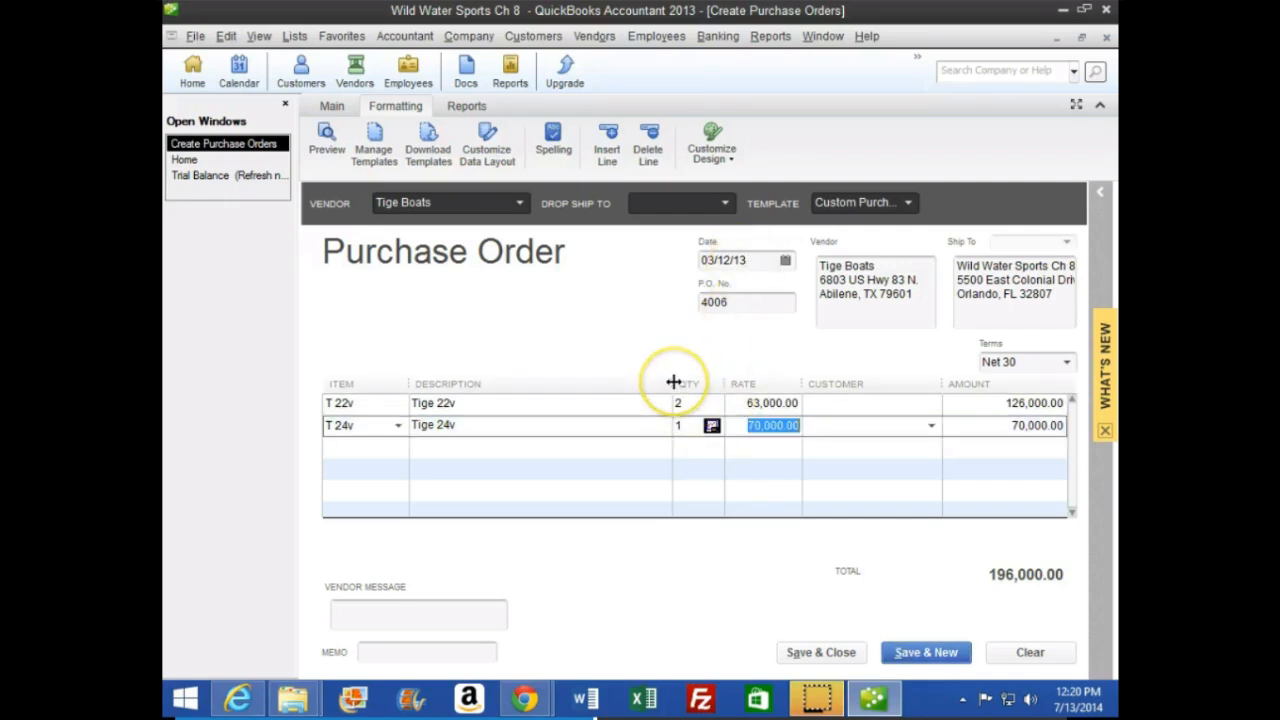
pyautogui.click(928, 652)
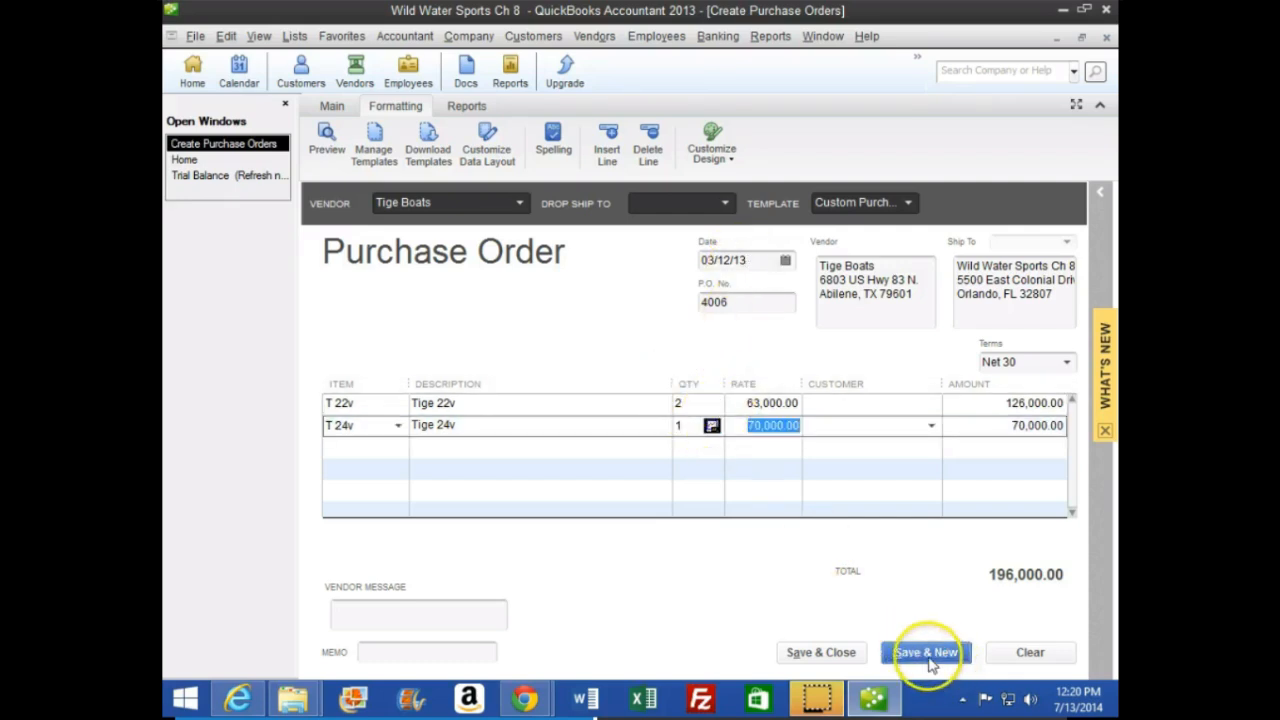
pyautogui.click(548, 261)
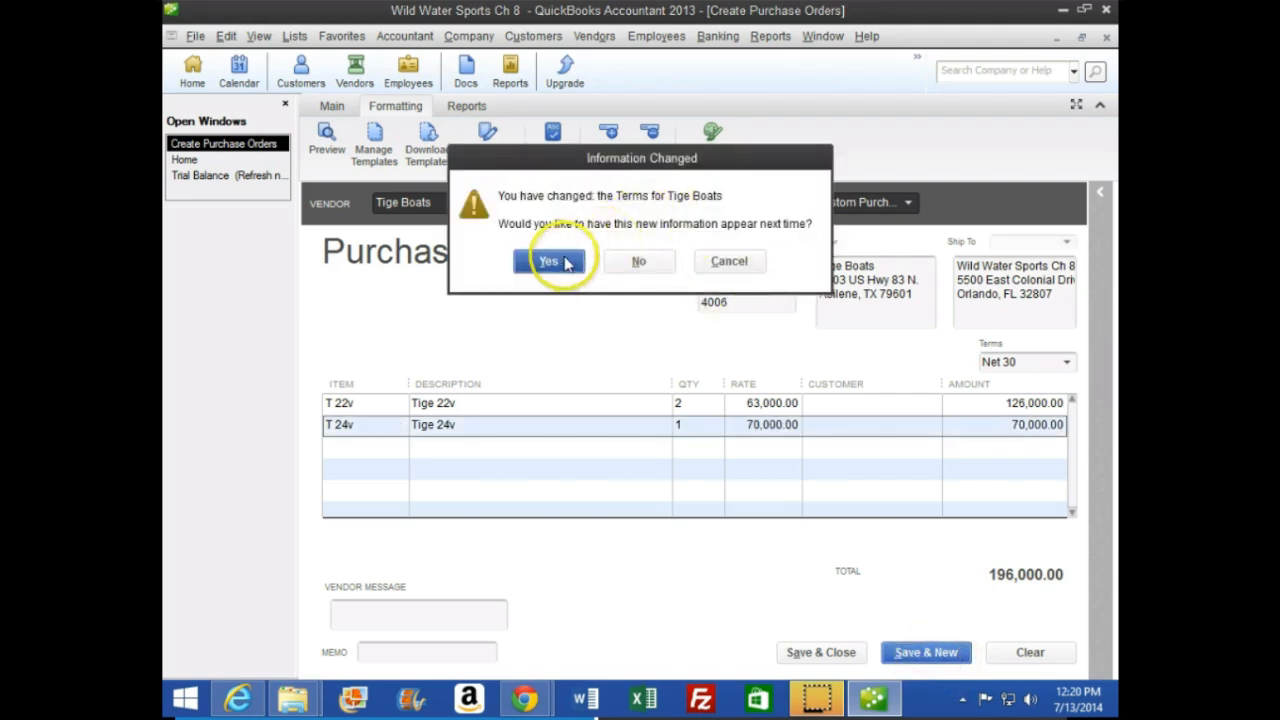
# Step: Switch to the CourseSmart textbook and read the instructions for Purchase Order No. 4007 and Figure 8.8 on page 227
pyautogui.moveTo(524, 697)
pyautogui.click(591, 632)
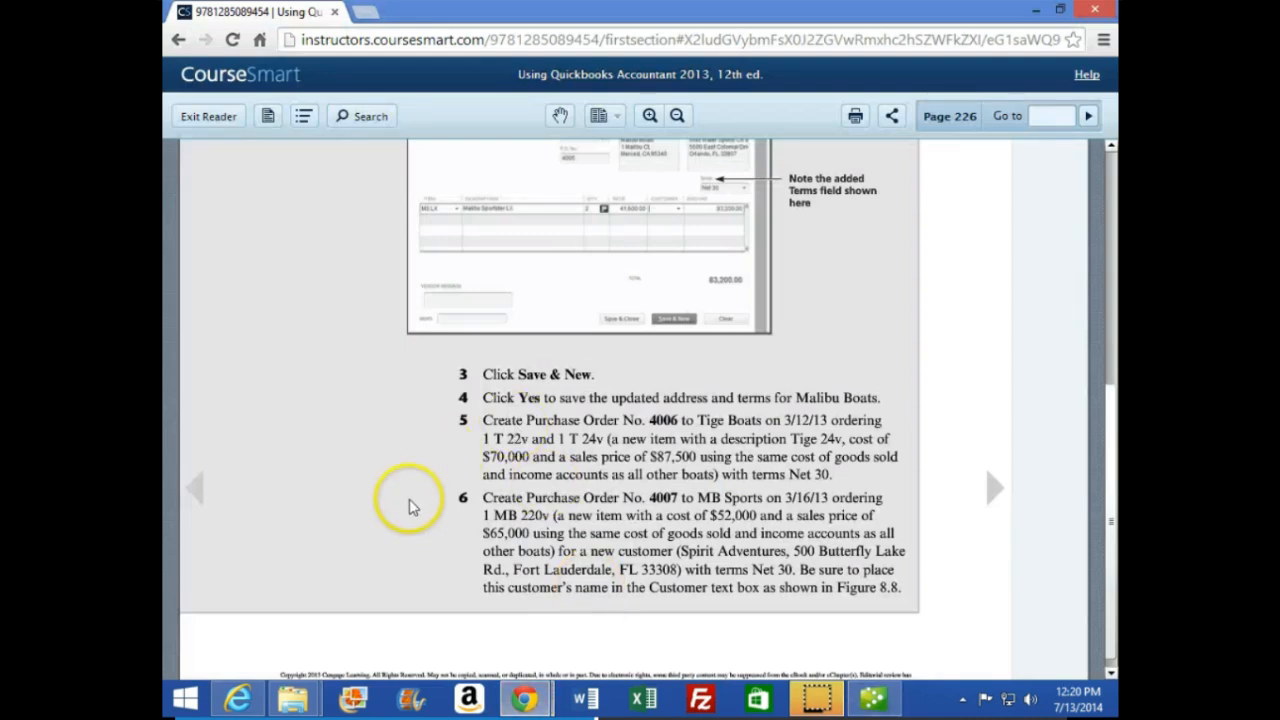
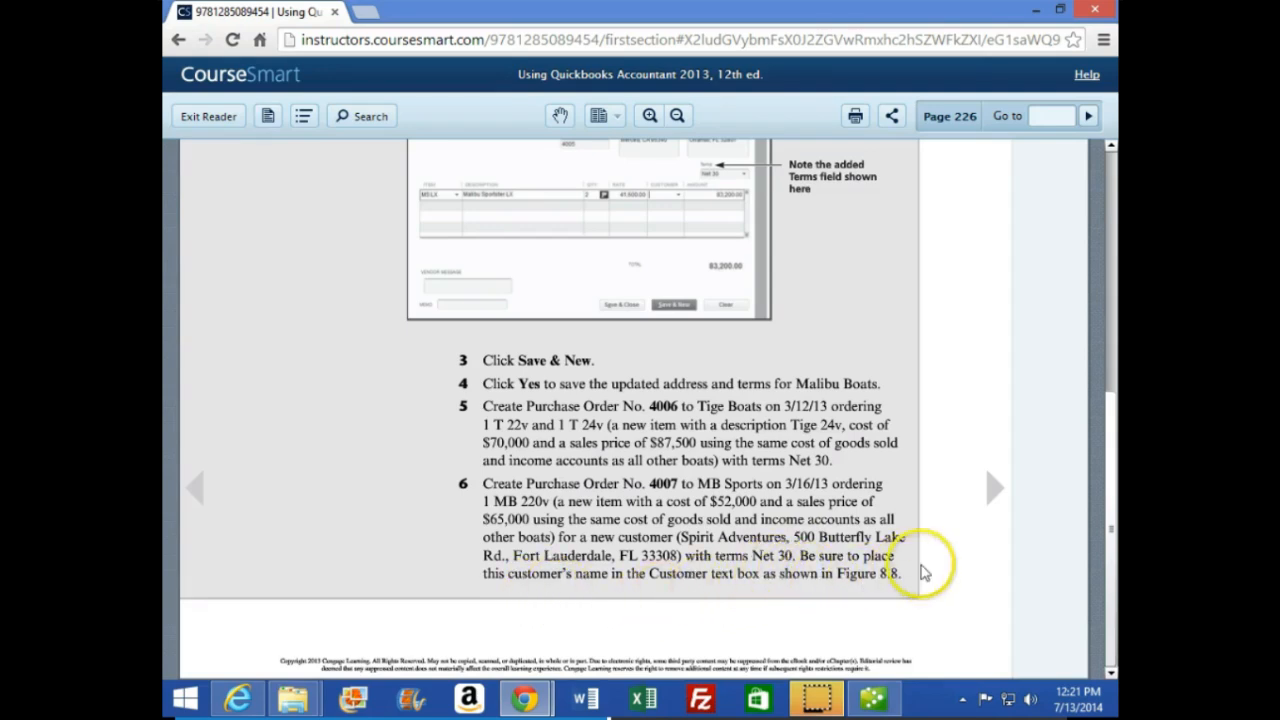
pyautogui.click(994, 487)
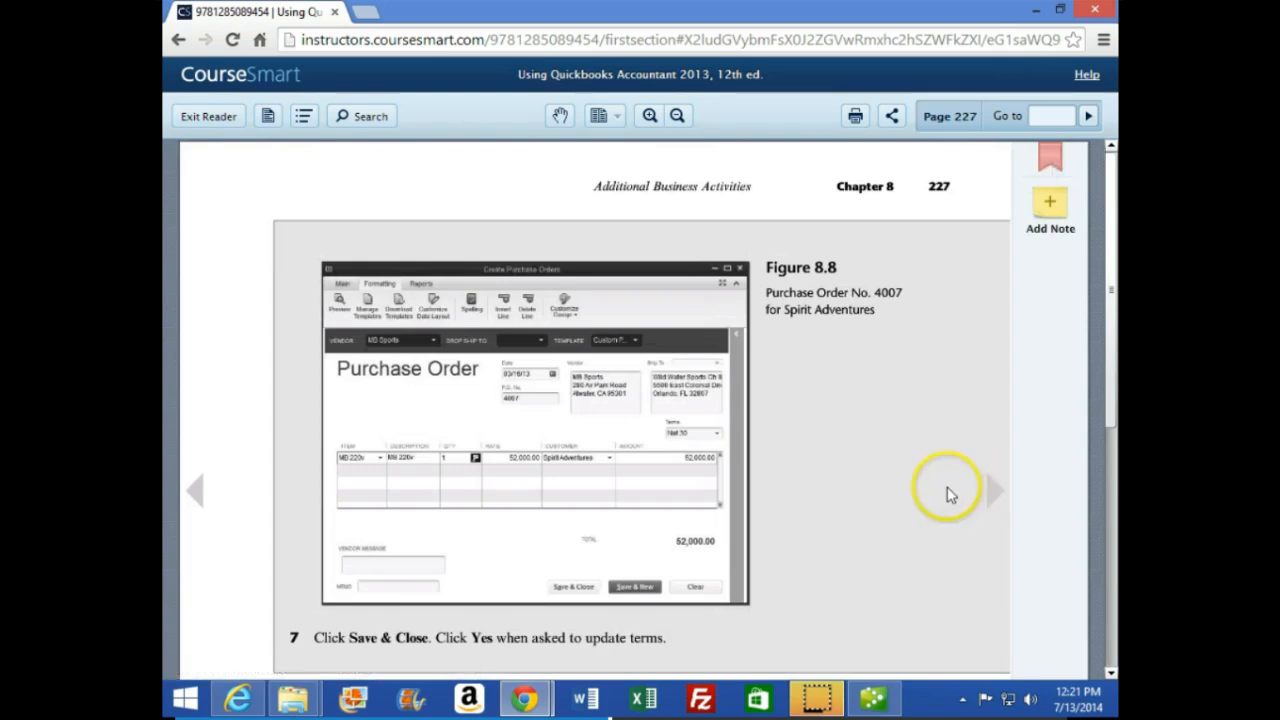
pyautogui.scroll(-1, 955, 491)
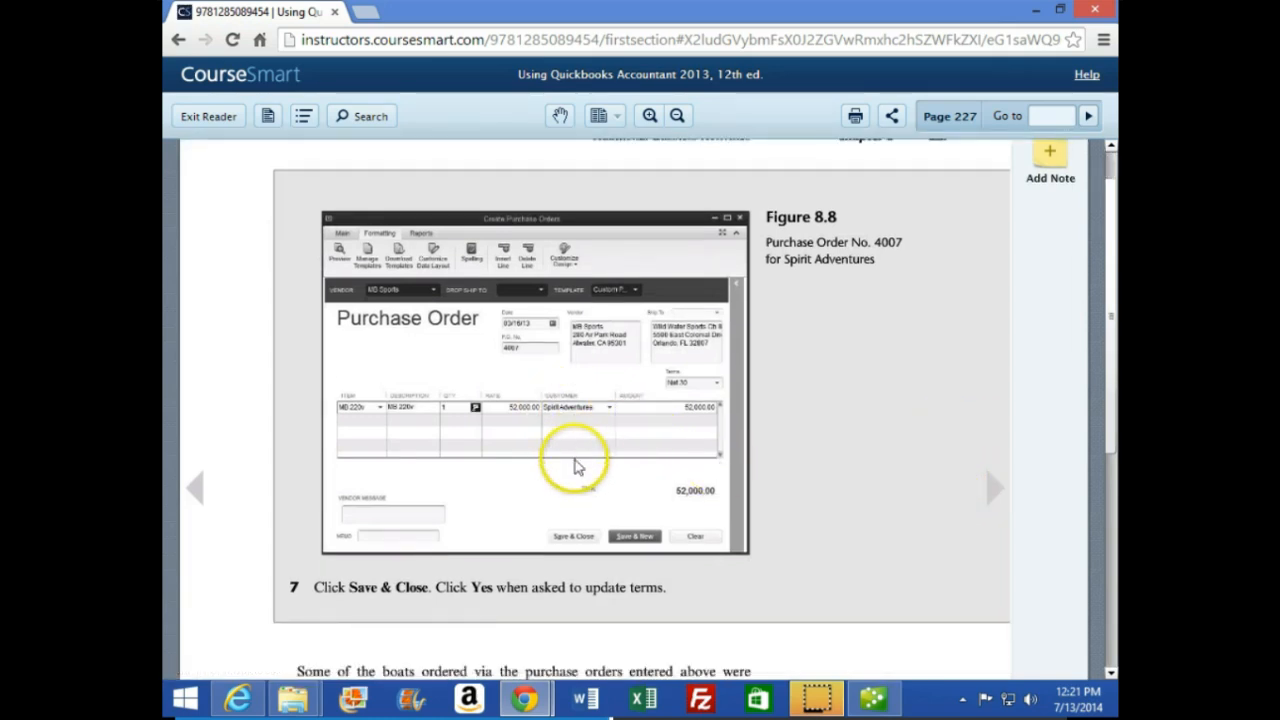
# Step: Return to QuickBooks, select MB Sports as the vendor on the blank purchase order, and date it 03/16/13
pyautogui.click(873, 698)
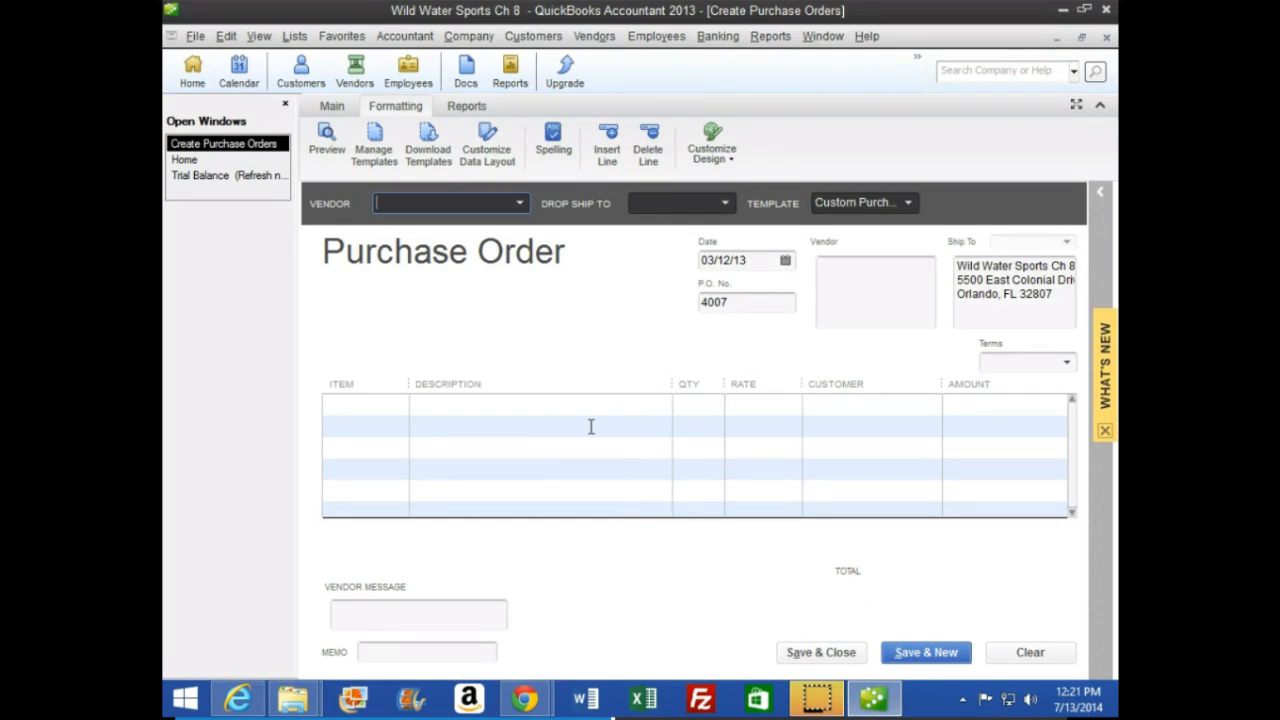
pyautogui.write('MB Sports')
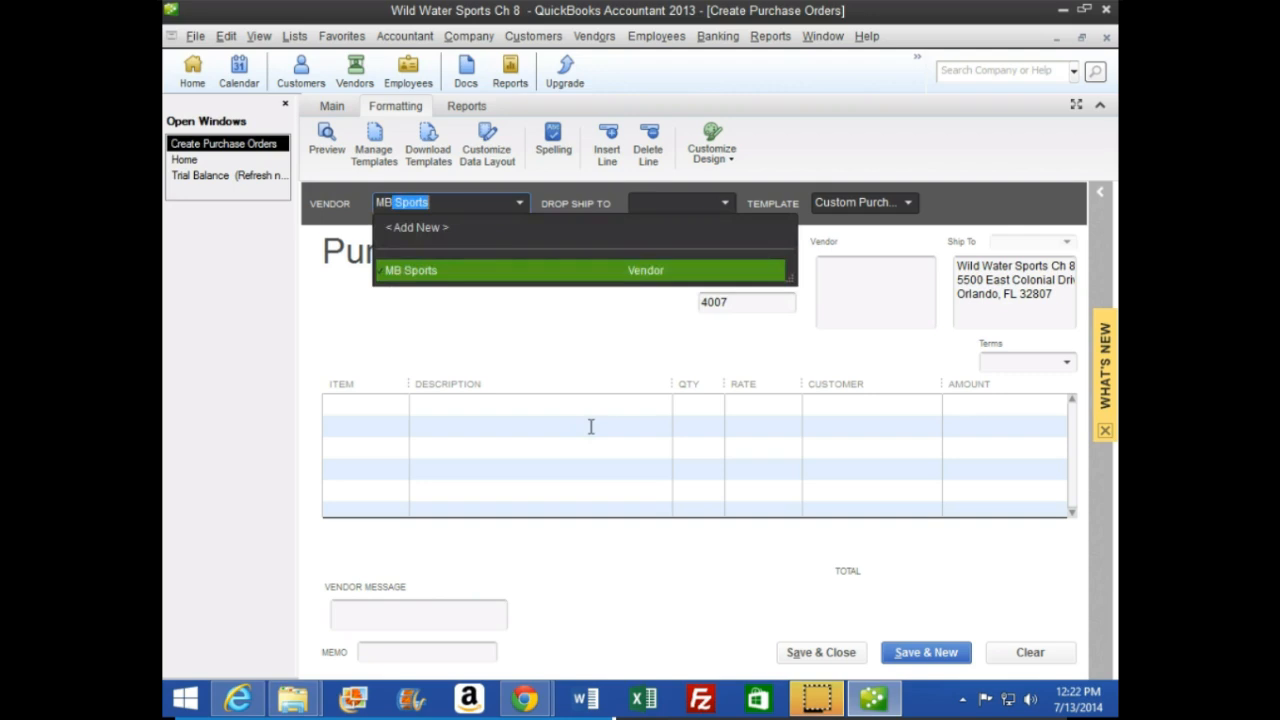
pyautogui.press('Tab')
pyautogui.press('Tab')
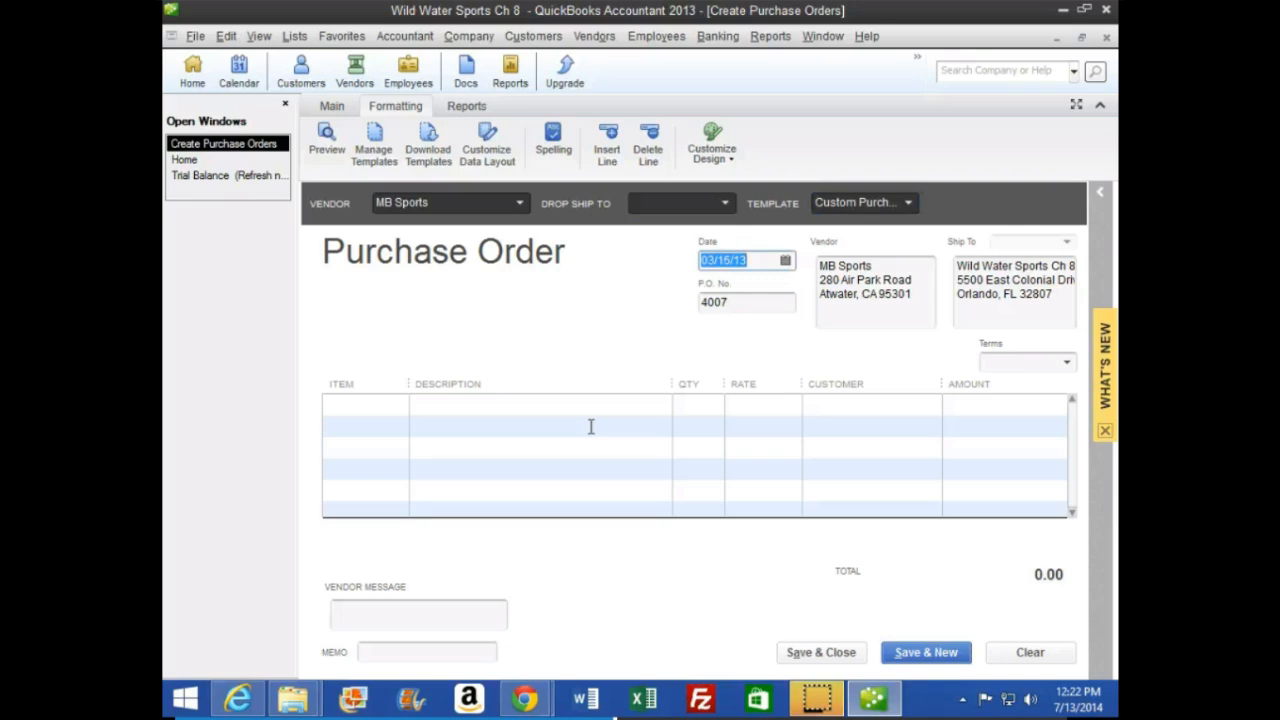
pyautogui.press('+')
pyautogui.press('Tab')
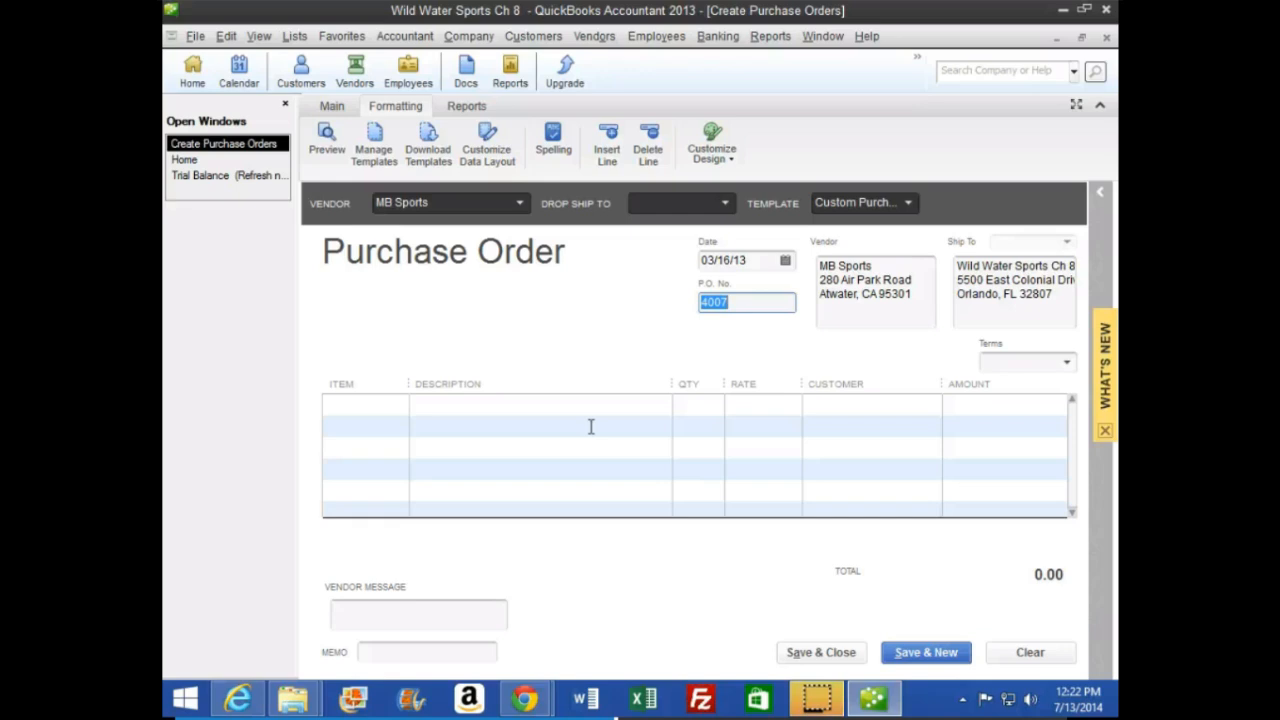
# Step: Set the terms of the MB Sports purchase order to Net 30
pyautogui.press('Tab')
pyautogui.press('Tab')
pyautogui.press('Tab')
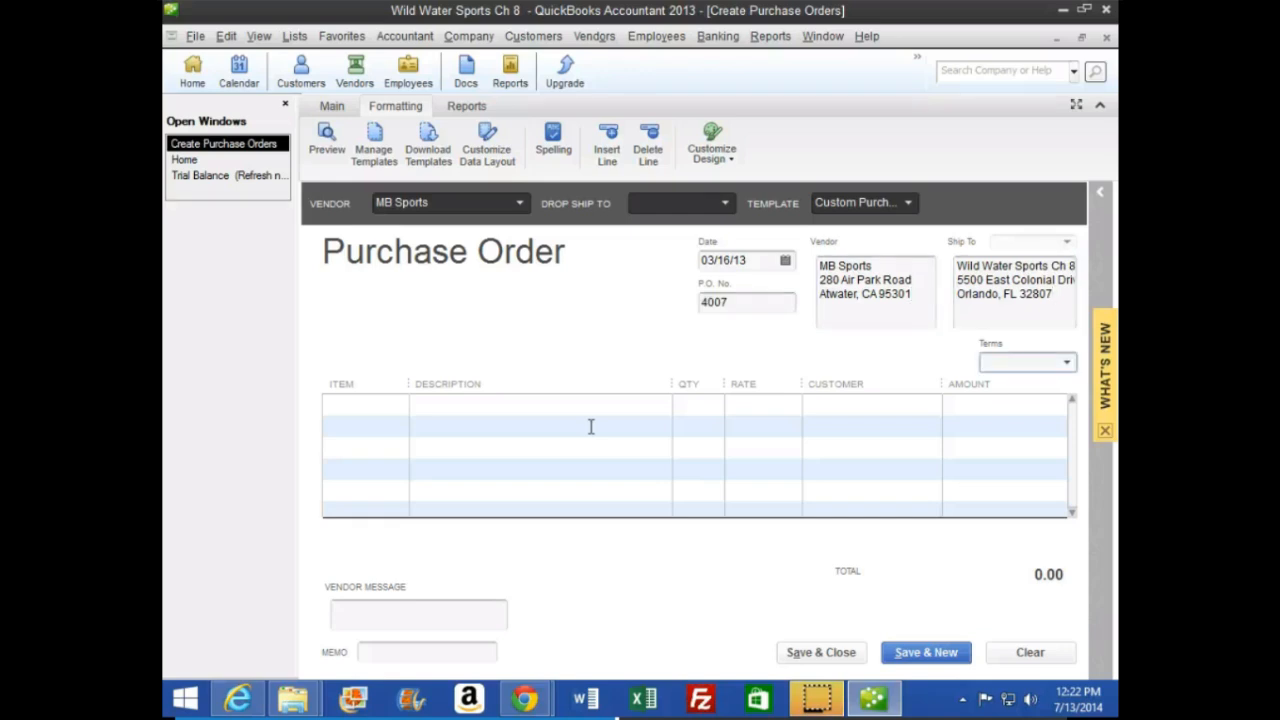
pyautogui.write('n')
pyautogui.press('Down')
pyautogui.press('Tab')
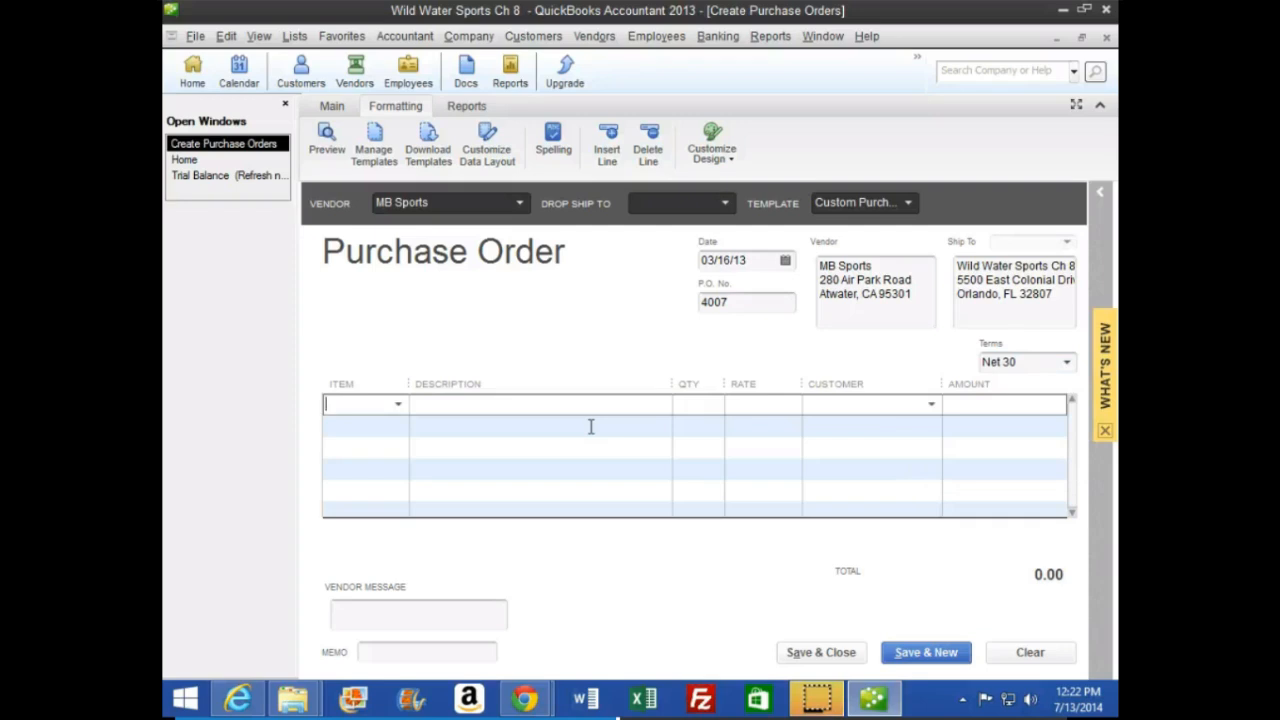
# Step: Enter MB 220v on the first order line and start adding it as a new Inventory Part item
pyautogui.write('MB')
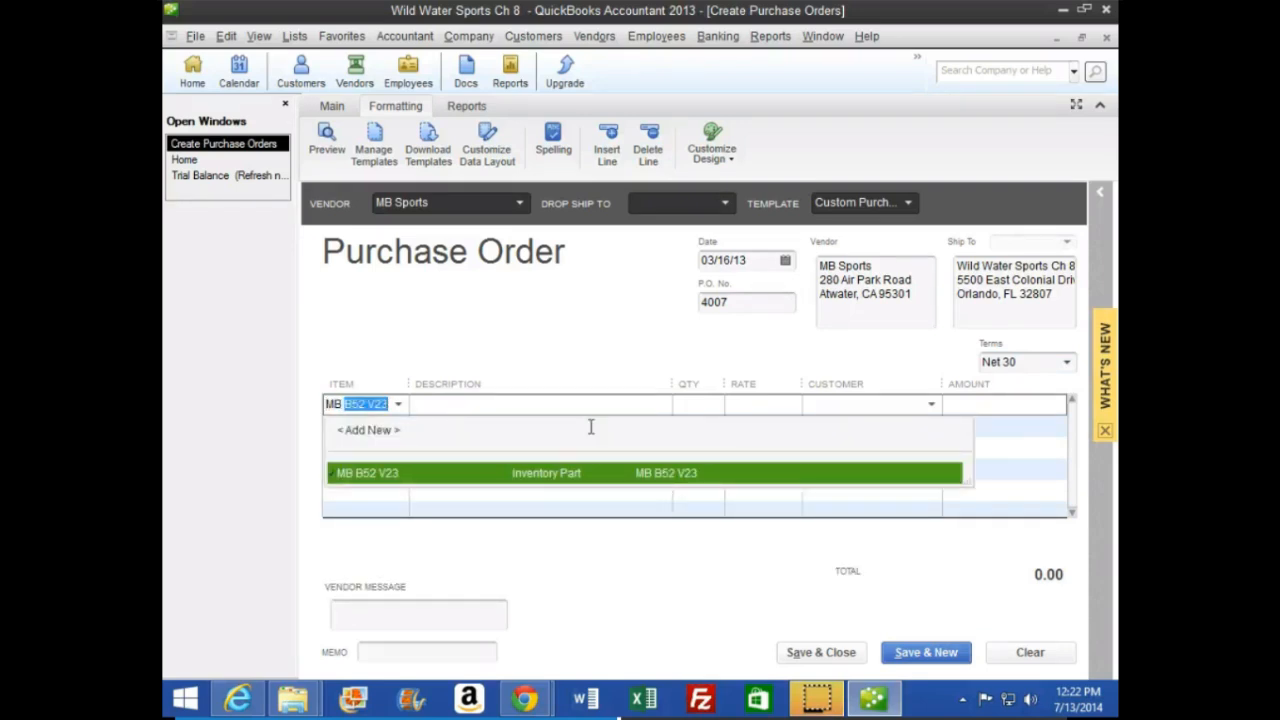
pyautogui.write(' 220v')
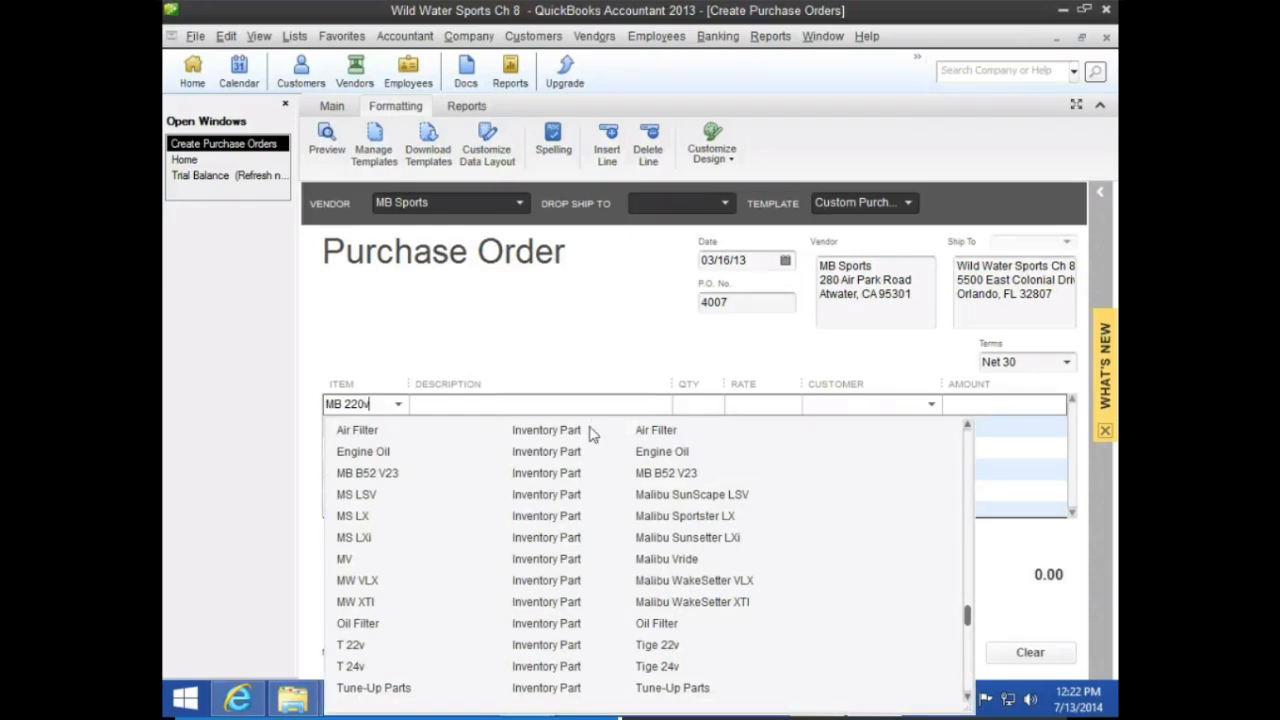
pyautogui.press('Tab')
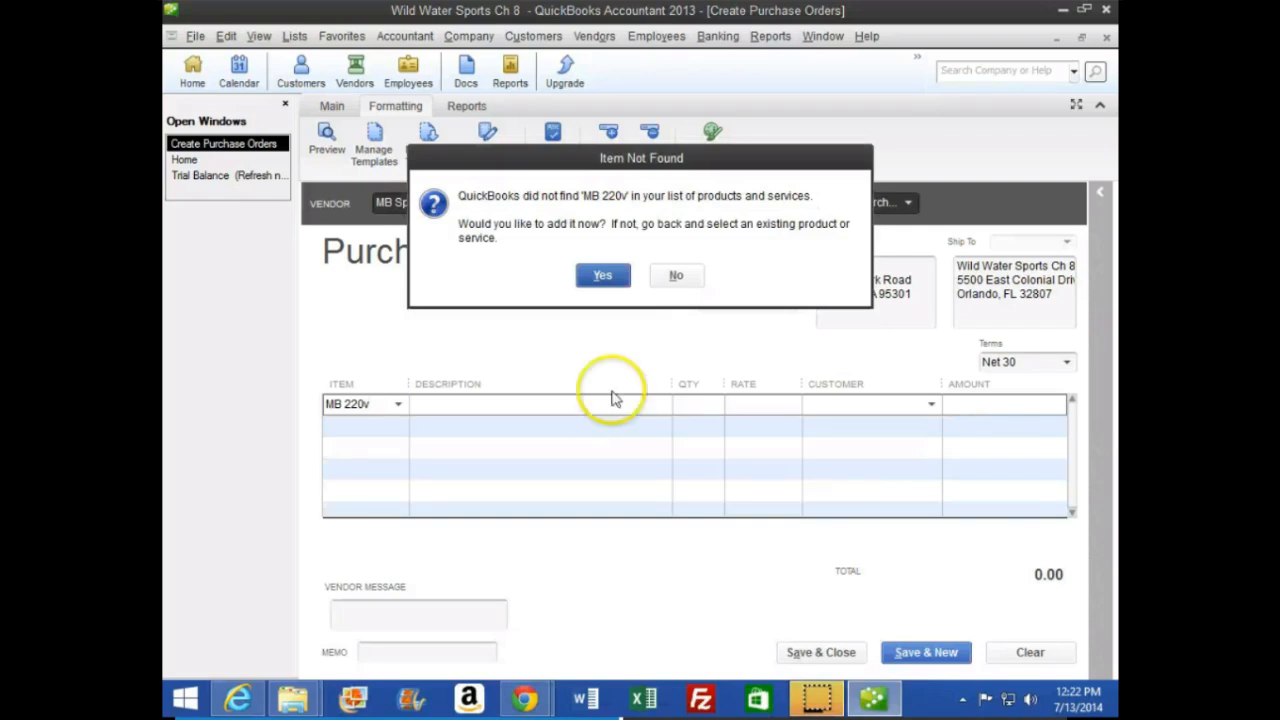
pyautogui.click(613, 279)
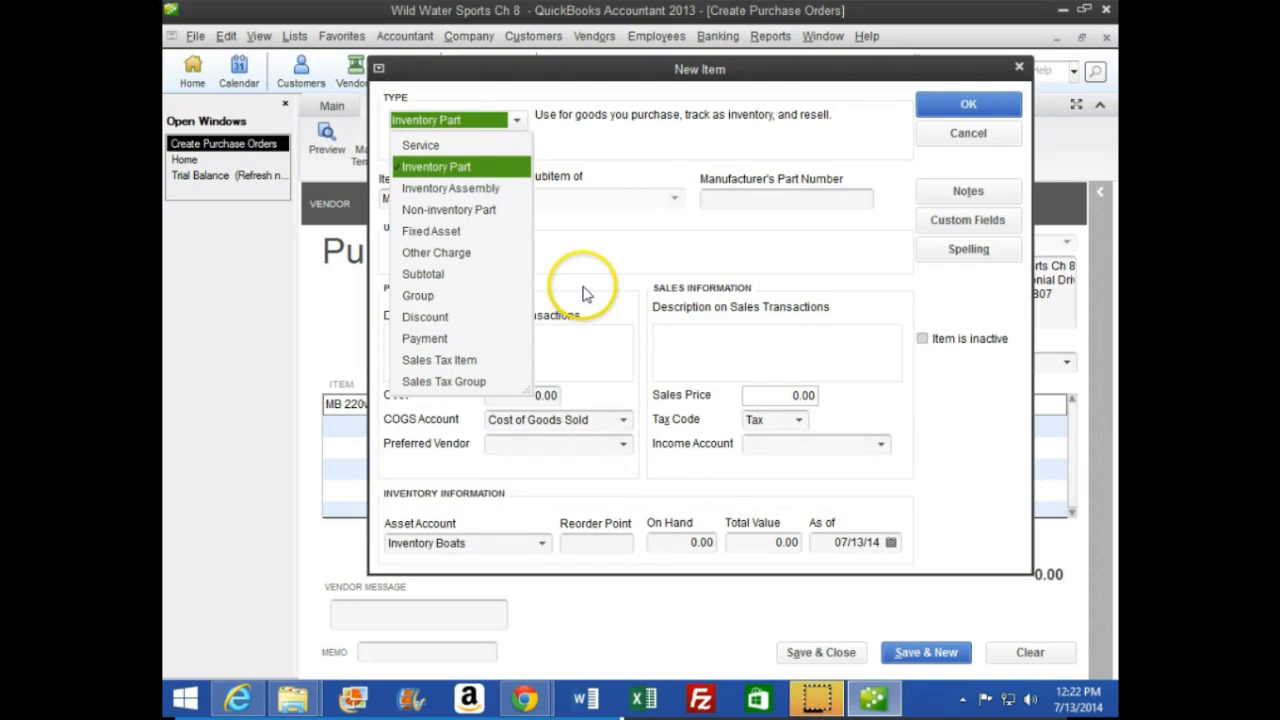
pyautogui.press('Tab')
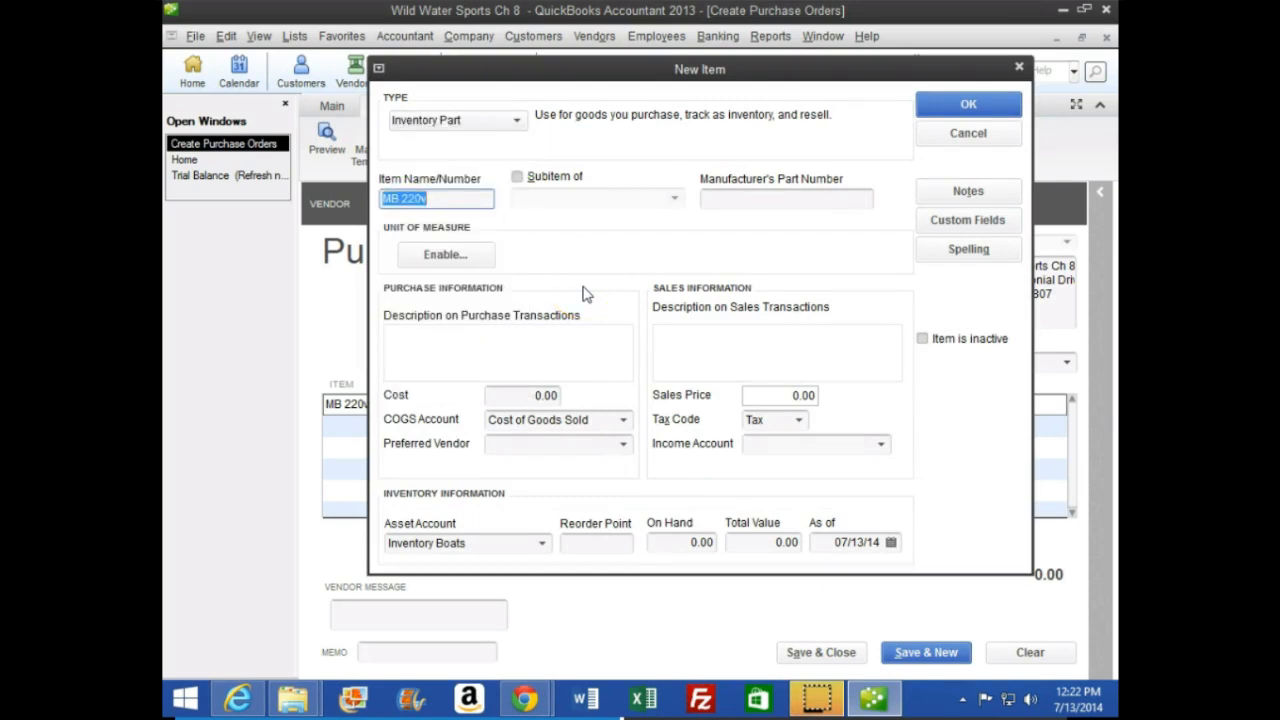
# Step: Give the new MB 220v item the purchase description MB 220v and a cost of 52,000
pyautogui.press('Tab')
pyautogui.press('Tab')
pyautogui.press('Tab')
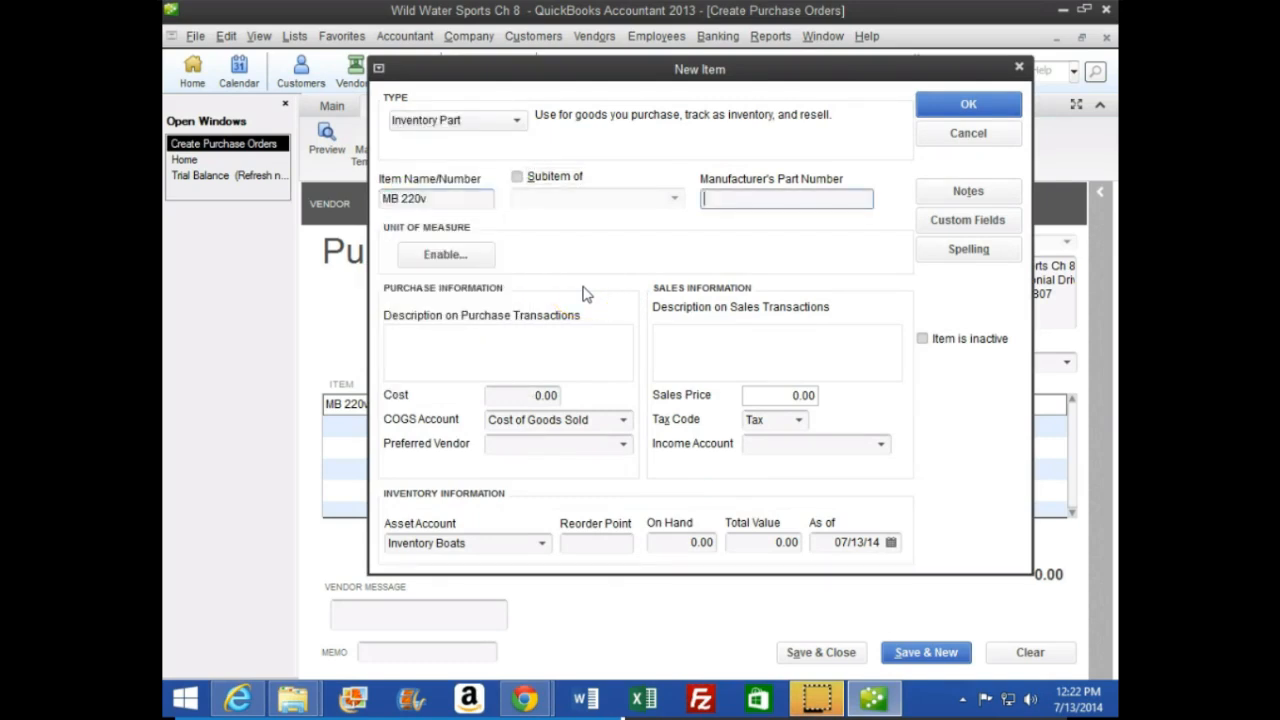
pyautogui.press('Tab')
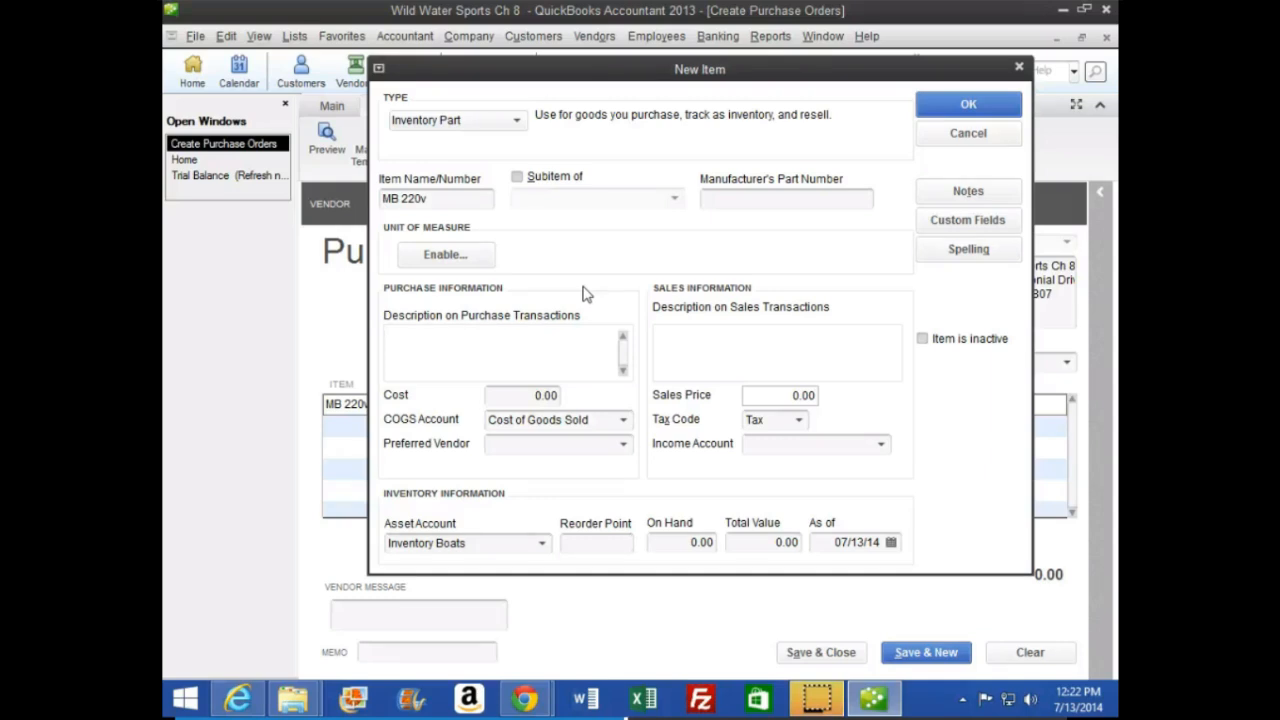
pyautogui.write('MB 220v')
pyautogui.press('Tab')
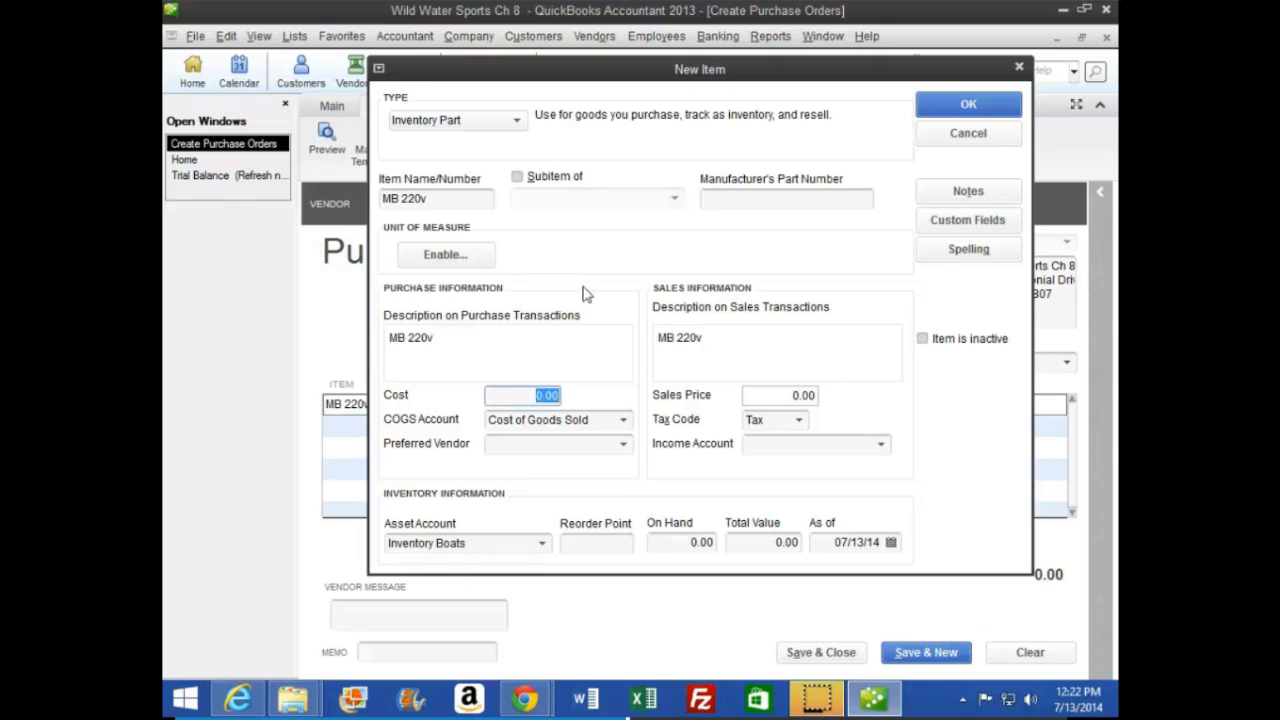
pyautogui.write('52000')
pyautogui.press('Tab')
pyautogui.press('Tab')
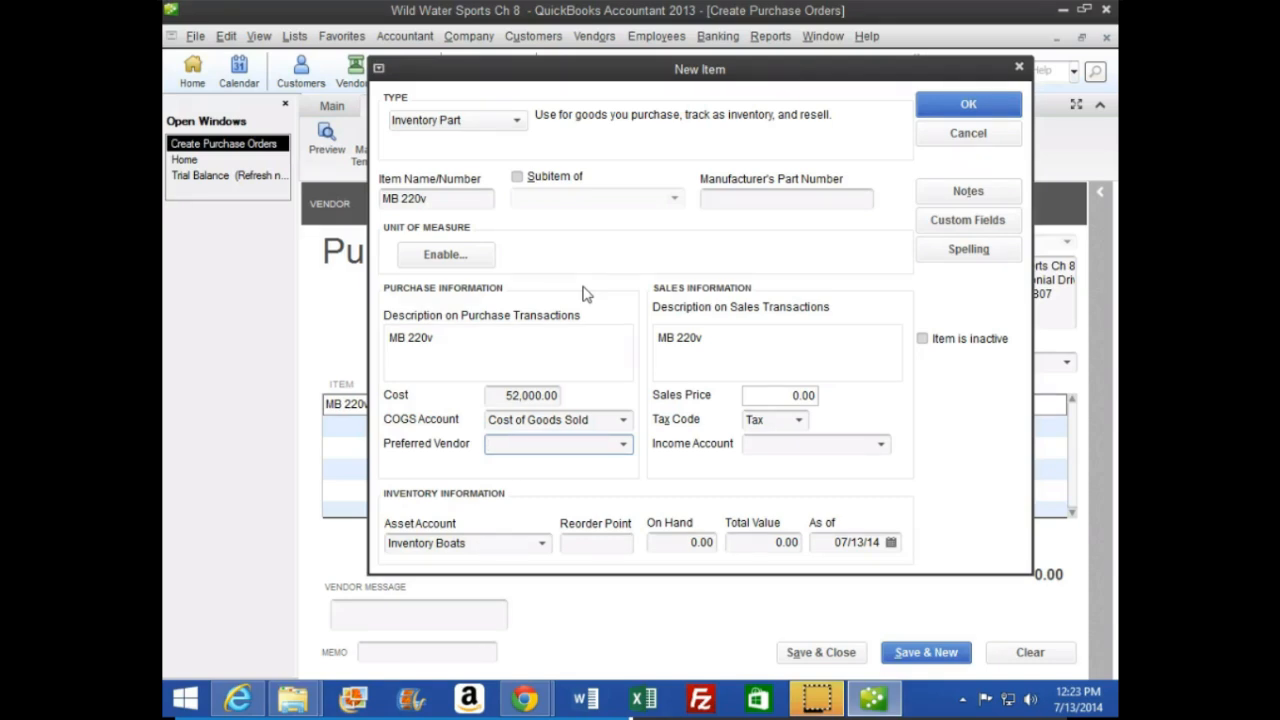
# Step: Complete the MB 220v item with preferred vendor MB Sports, sales price 65,000 and income account Boat Sales, and save it
pyautogui.write('MB Sports')
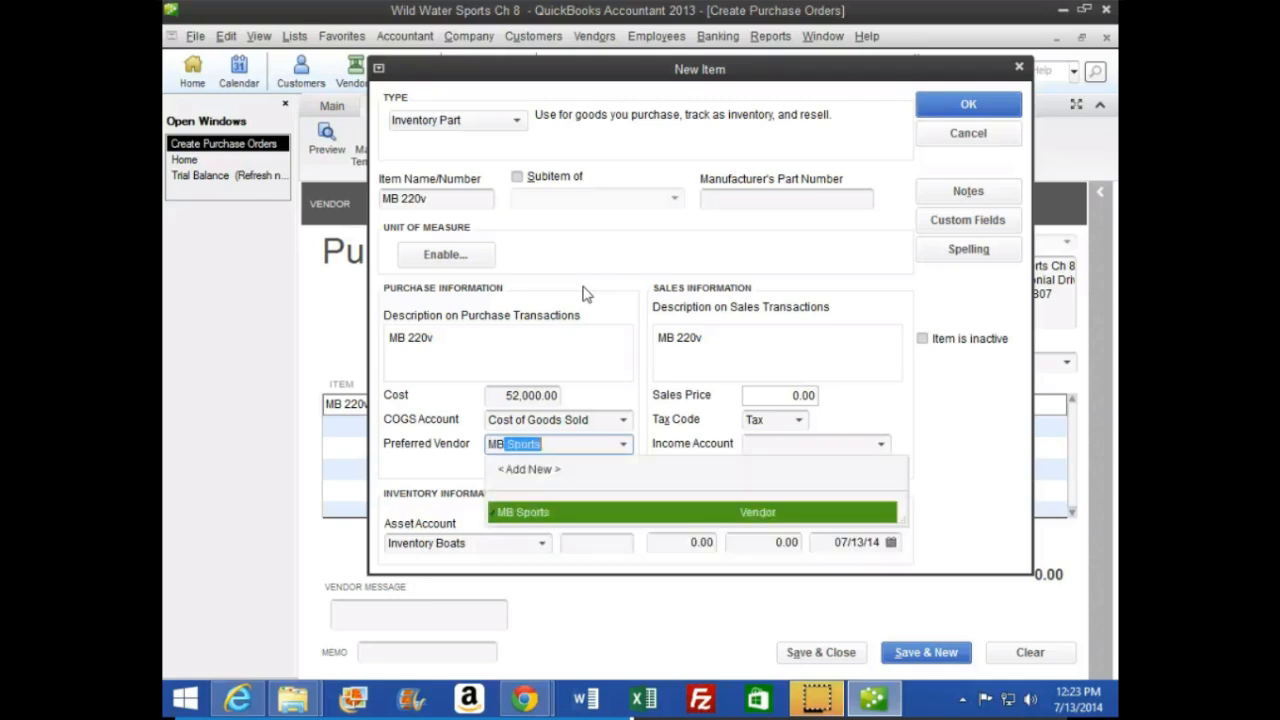
pyautogui.press('Tab')
pyautogui.press('Tab')
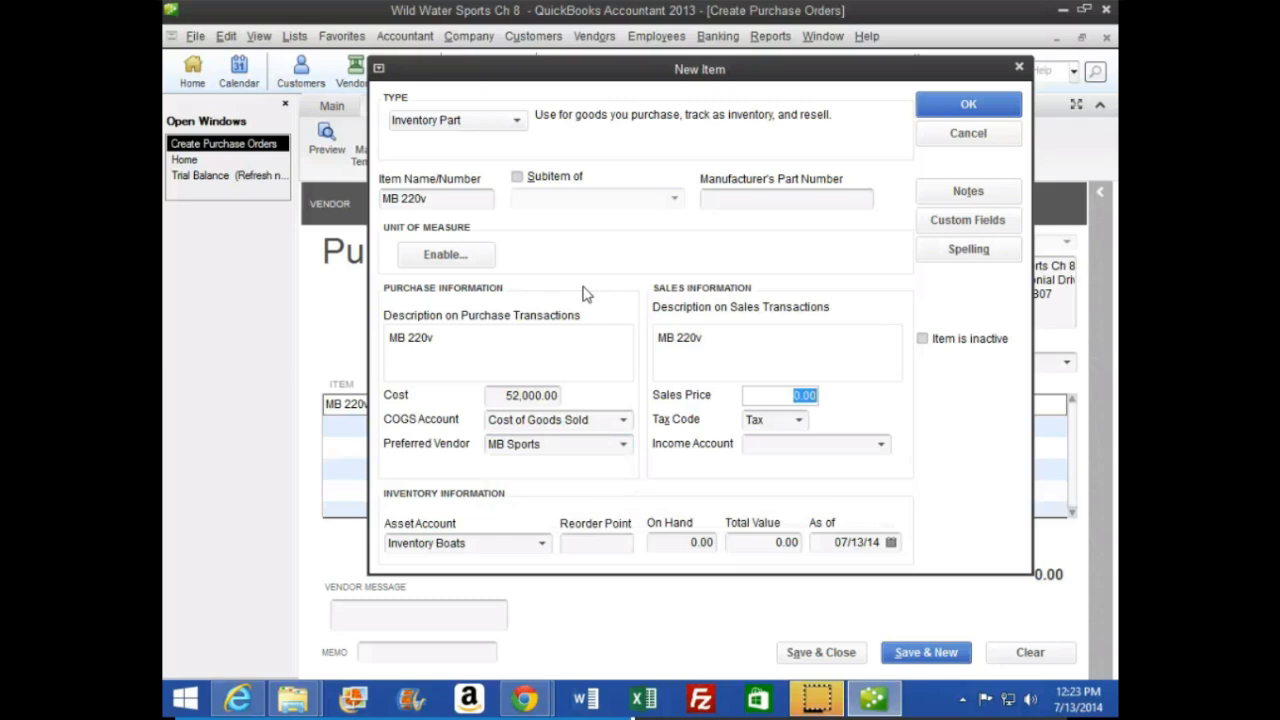
pyautogui.write('65000')
pyautogui.press('Tab')
pyautogui.press('Tab')
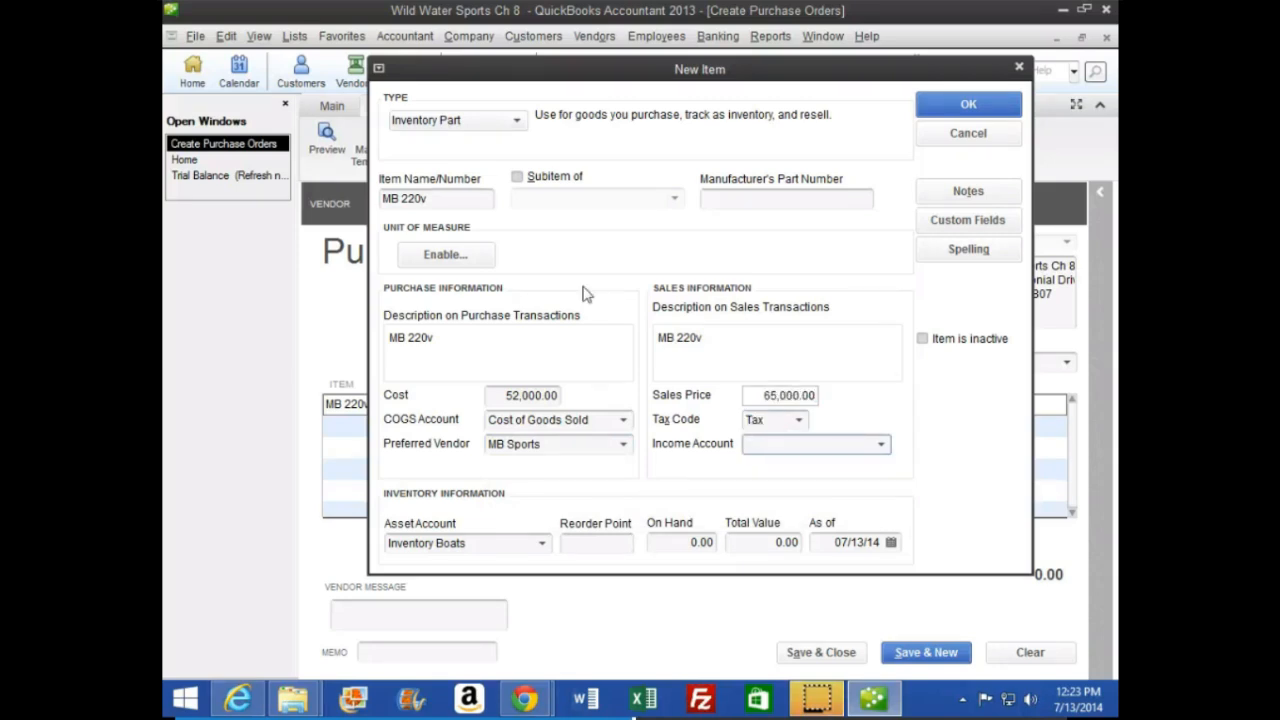
pyautogui.write('Boat Sales')
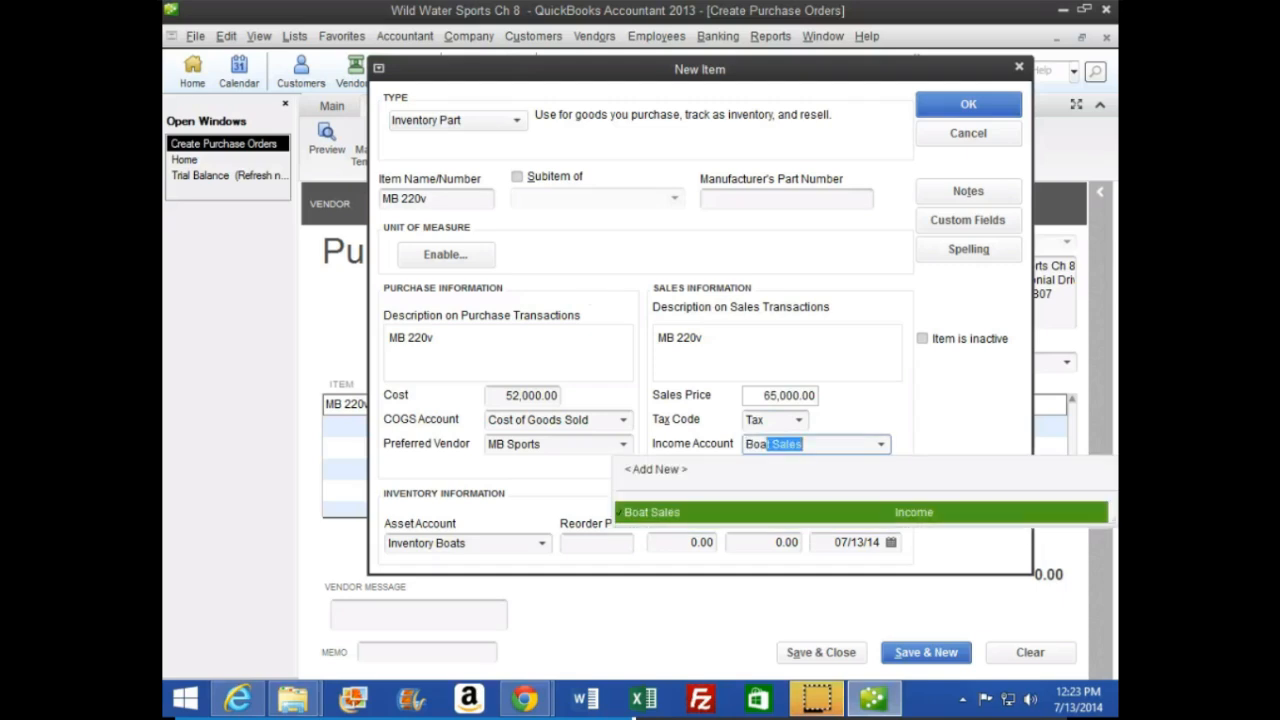
pyautogui.press('Tab')
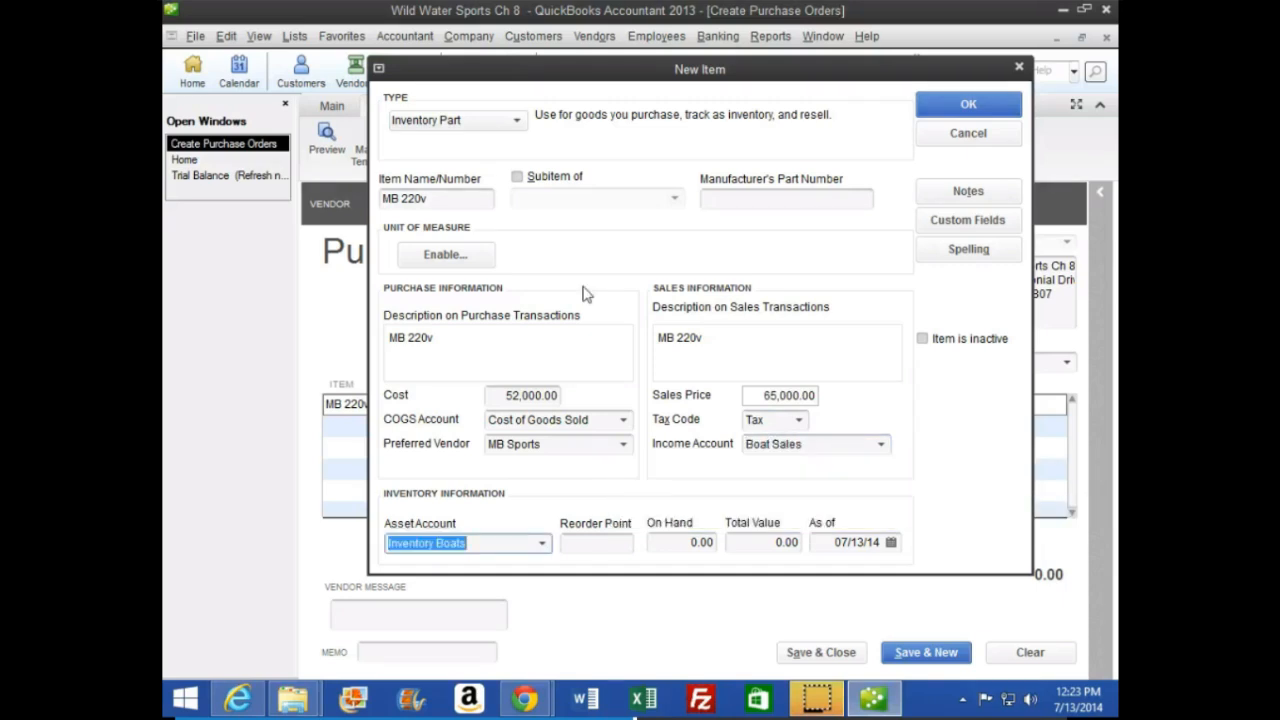
pyautogui.click(968, 104)
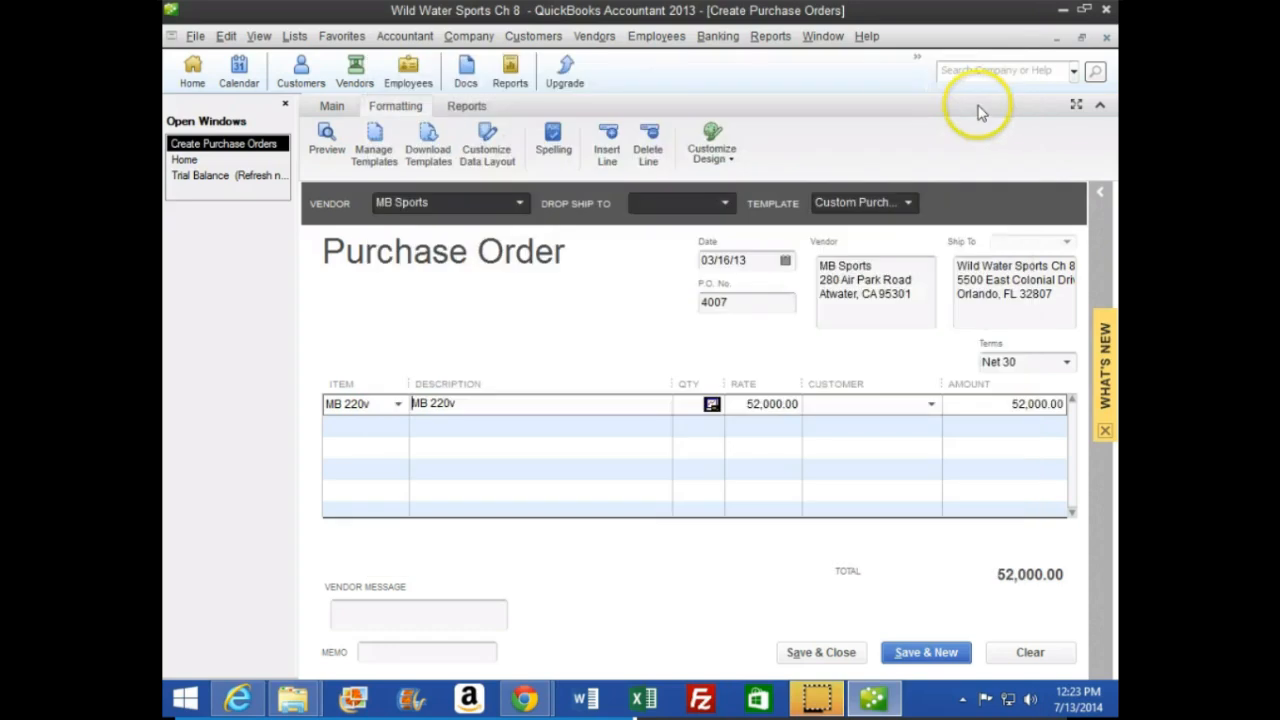
# Step: Set the MB 220v line's quantity to 1, enter Spirit Adventures as its customer and open the detailed setup for that customer
pyautogui.press('Tab')
pyautogui.write('1')
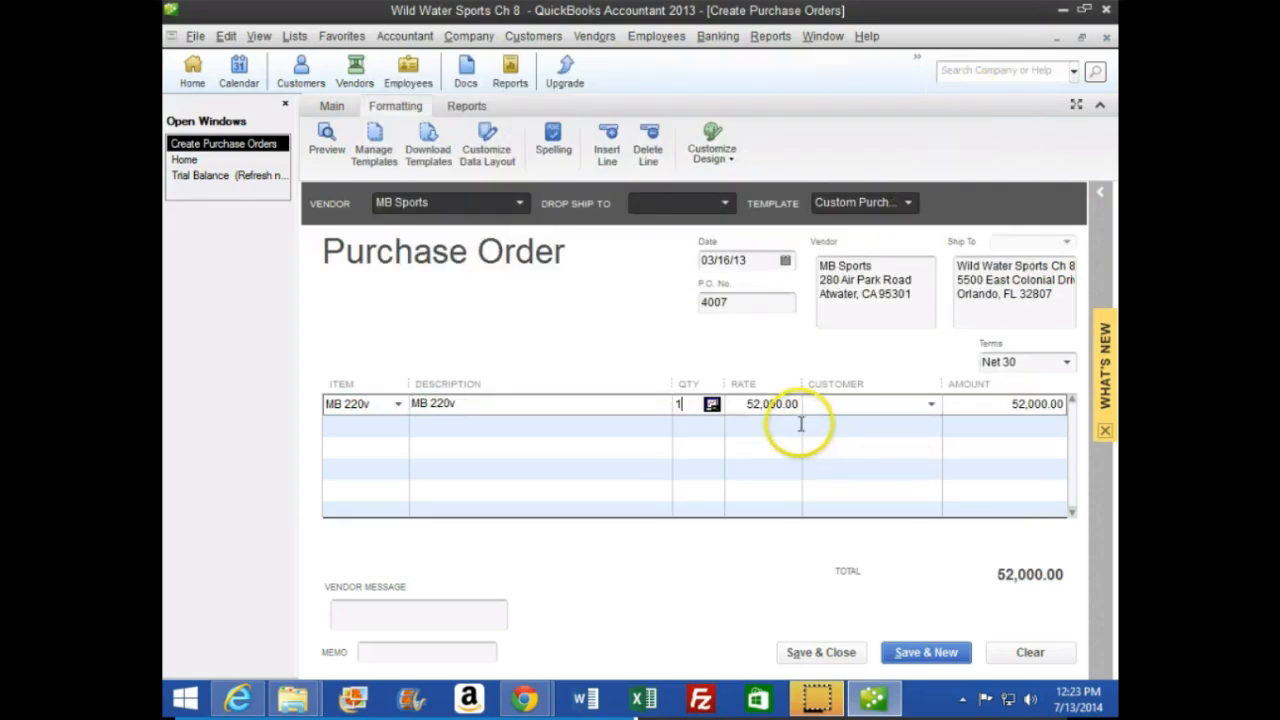
pyautogui.press('Tab')
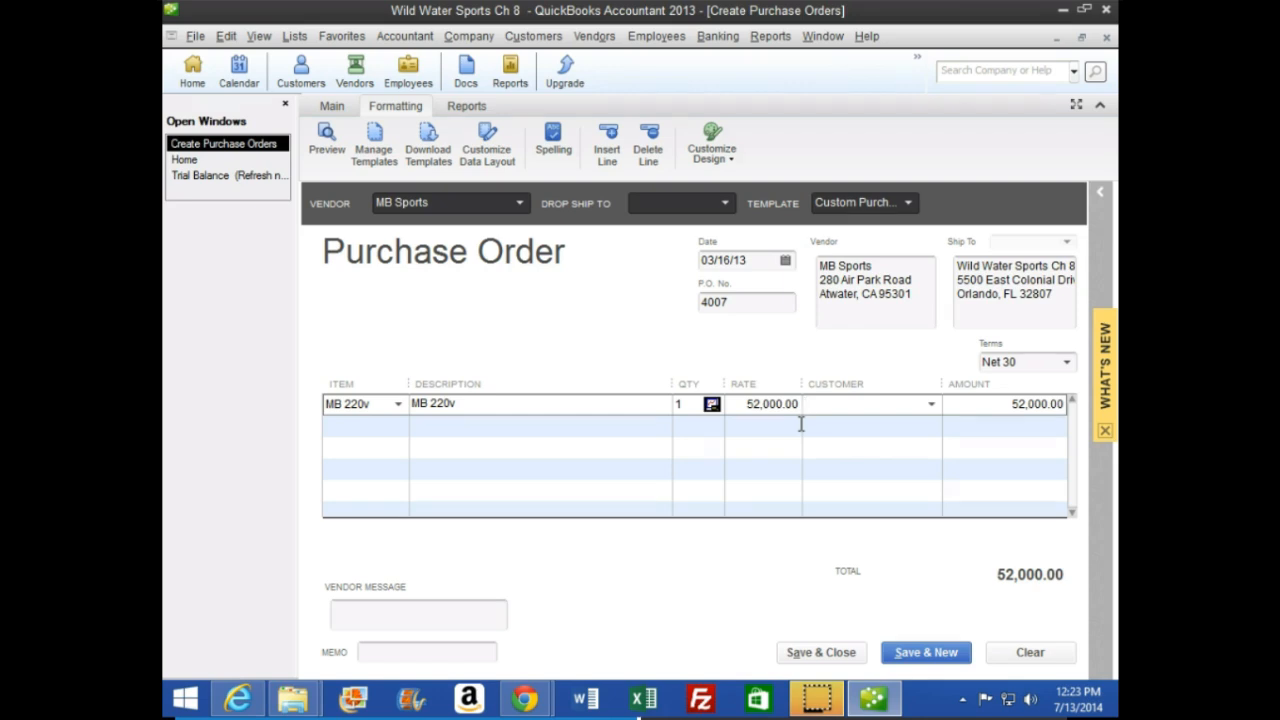
pyautogui.write('Sp')
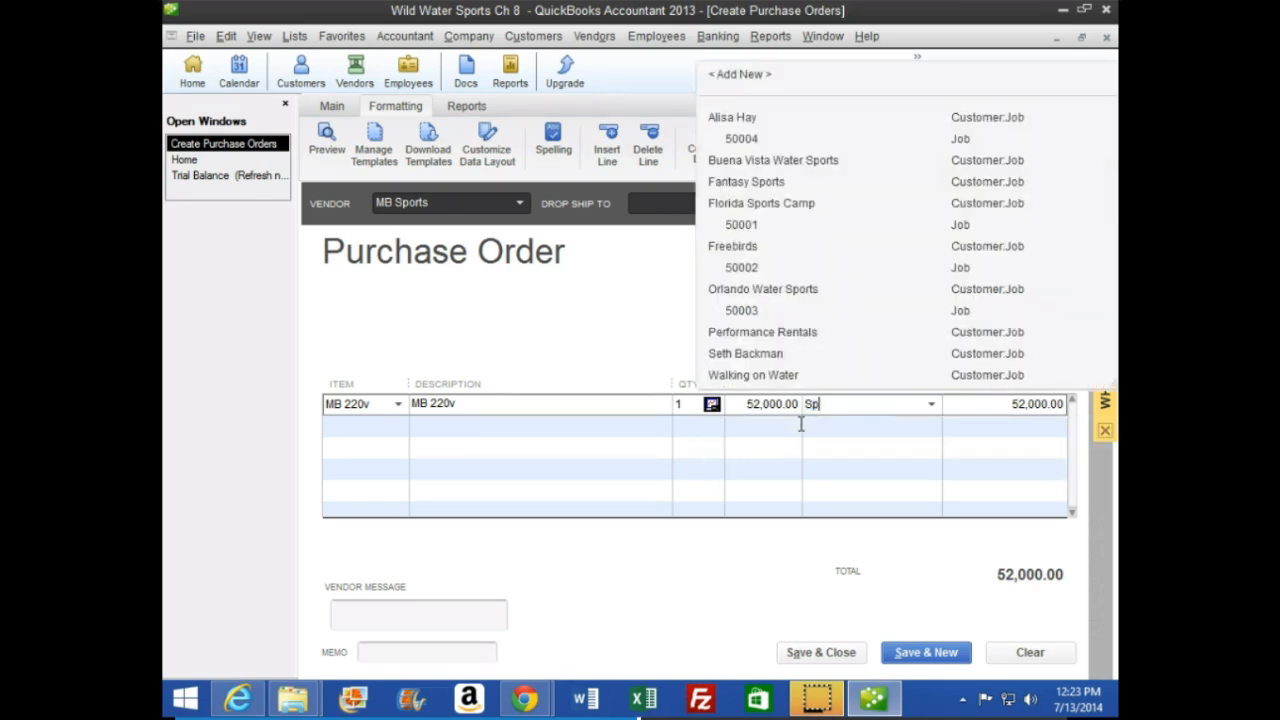
pyautogui.write('irit Adventures')
pyautogui.click(801, 427)
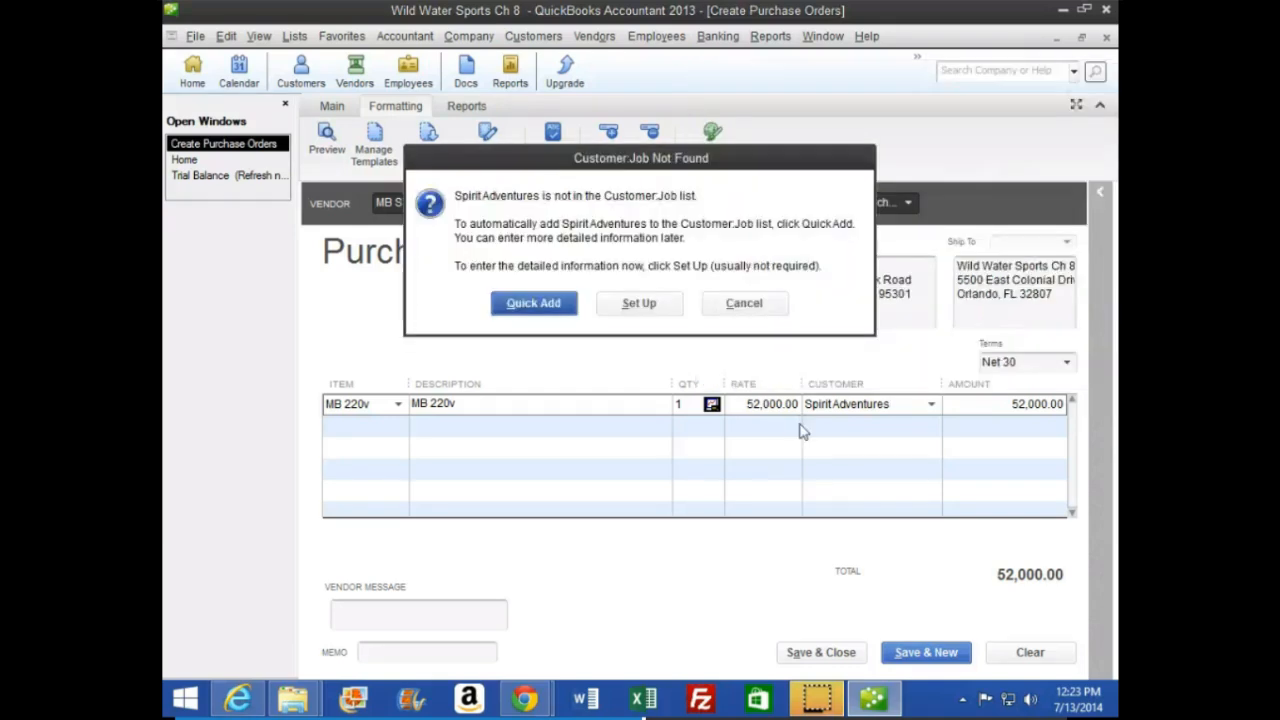
pyautogui.click(652, 315)
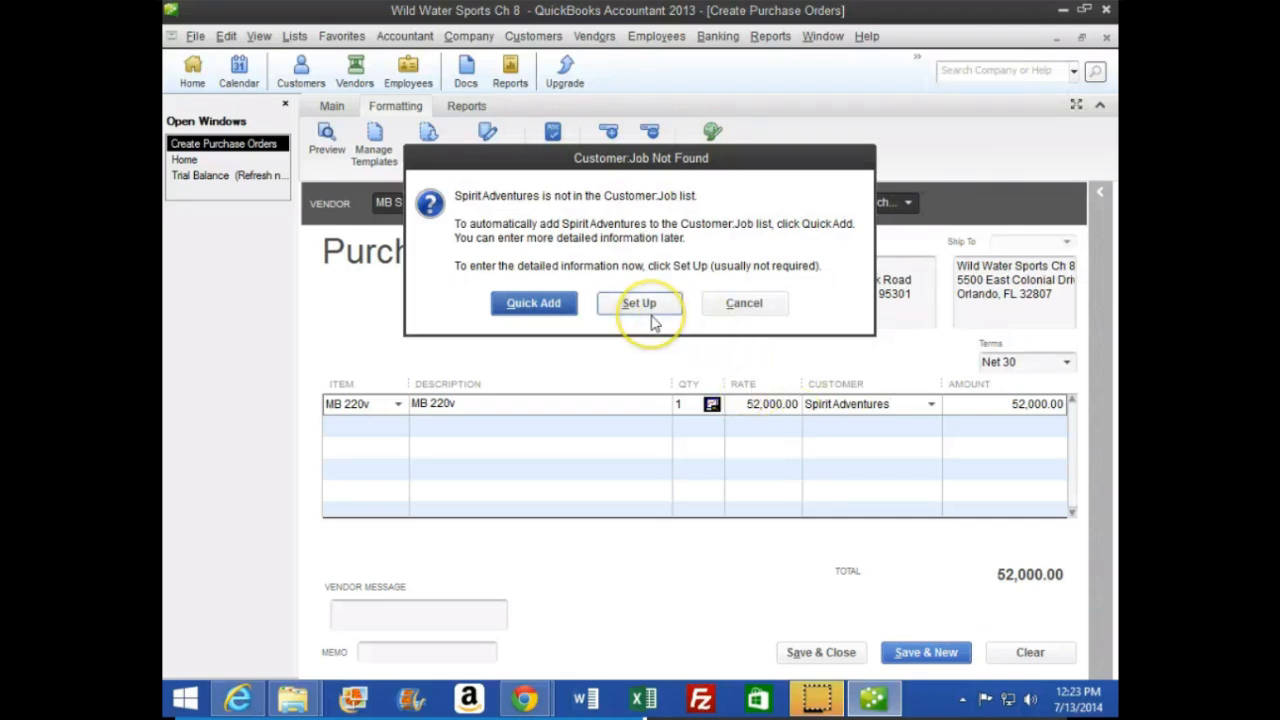
# Step: Set the new customer's opening balance date to 03/16/13 and the company name to Spirit Adventures
pyautogui.moveTo(701, 250); pyautogui.dragTo(491, 72)
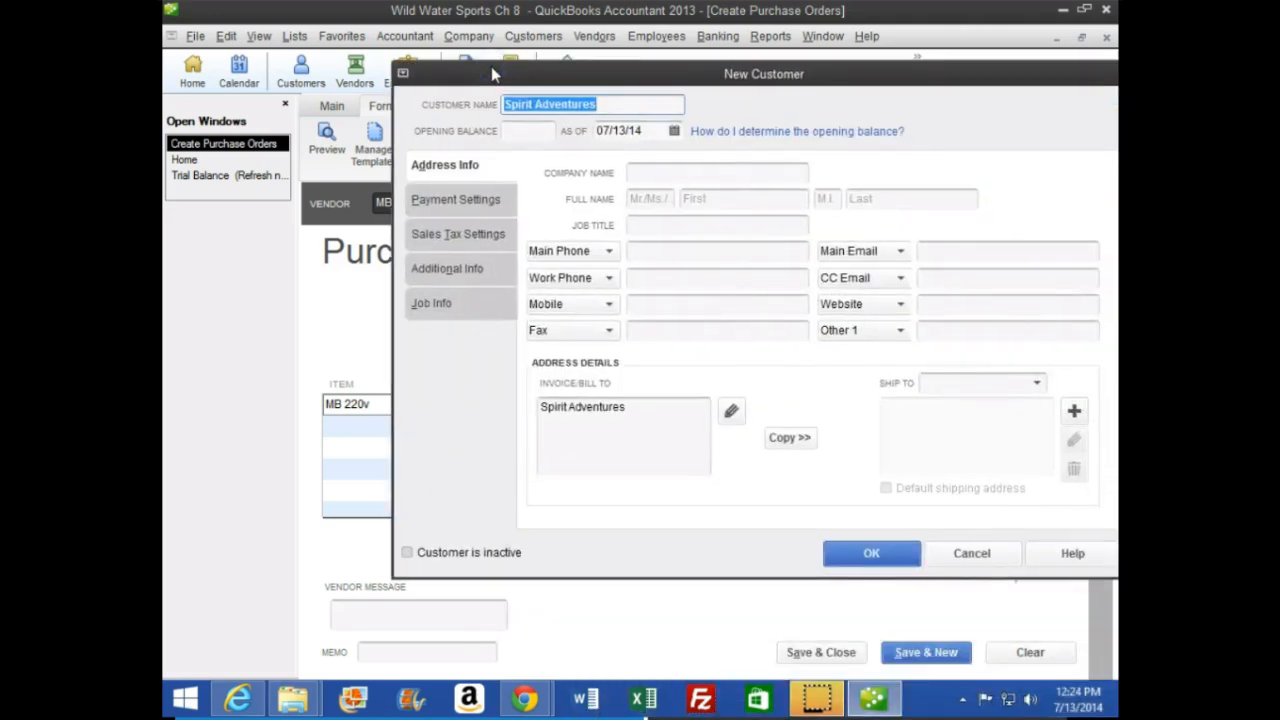
pyautogui.press('Tab')
pyautogui.press('Tab')
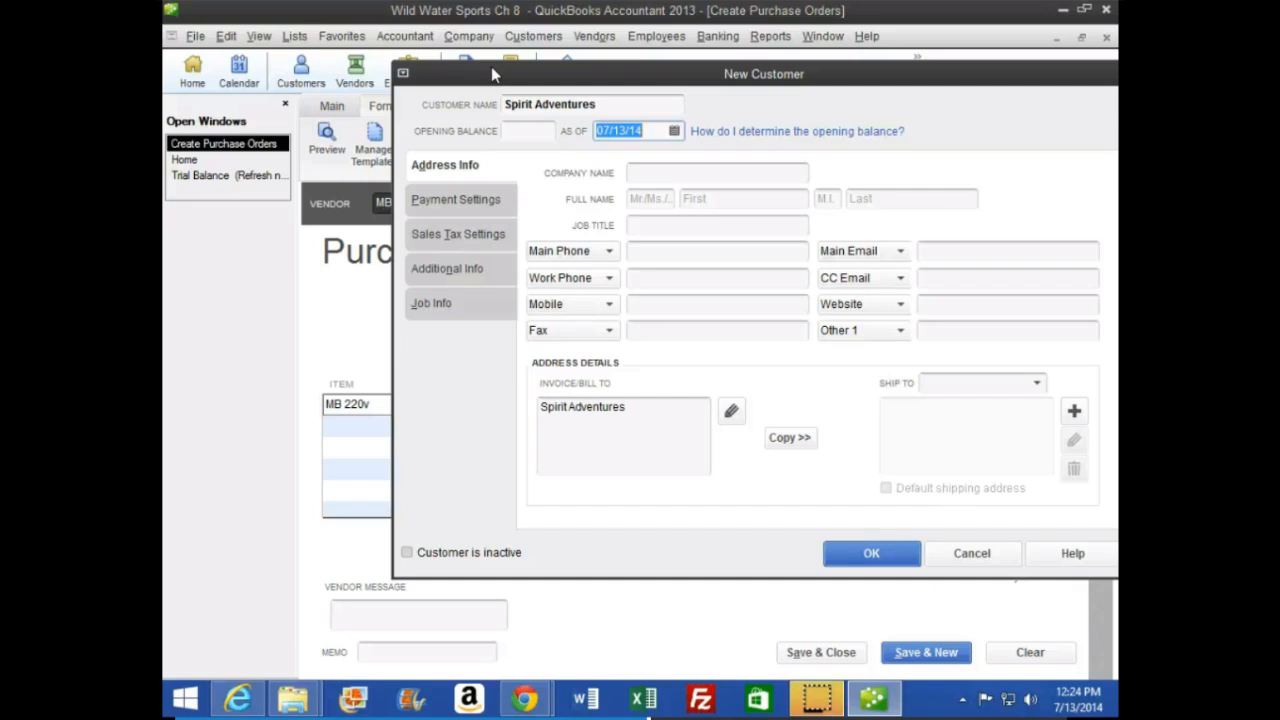
pyautogui.write('03/16/1')
pyautogui.write('3')
pyautogui.press('Tab')
pyautogui.write('S')
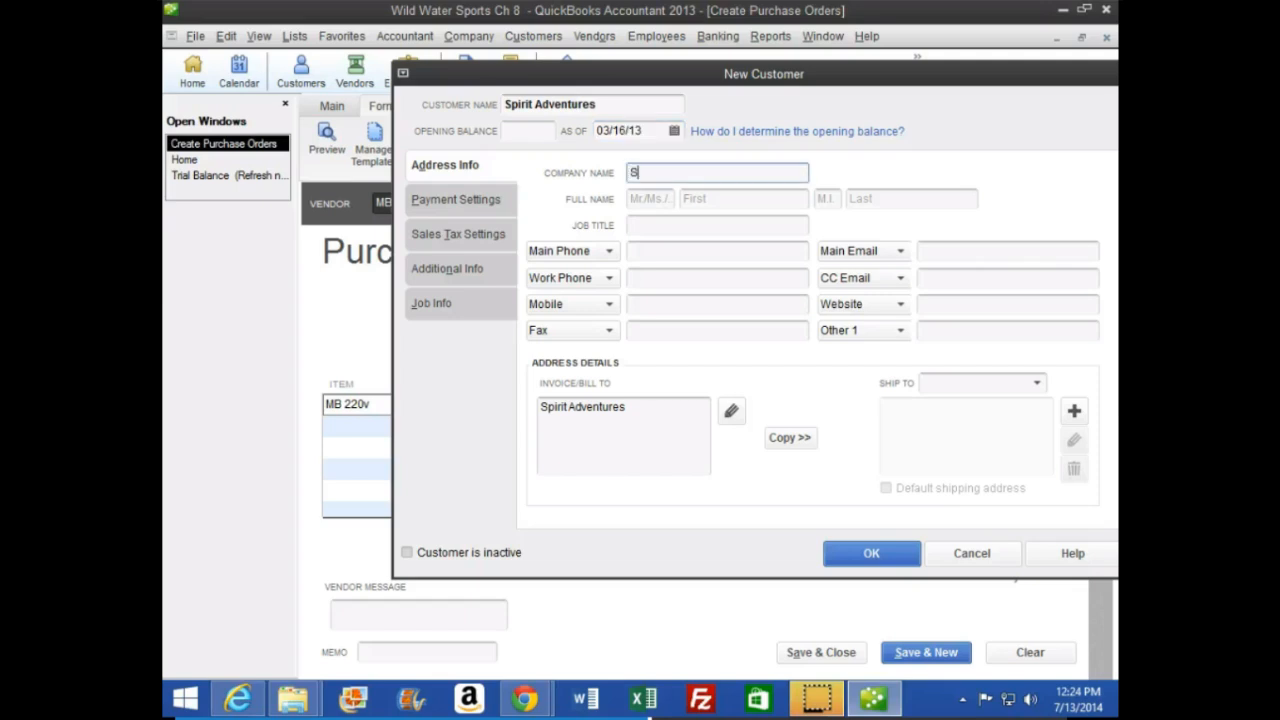
pyautogui.write('pirit Adventures')
# Step: Add the street, city, state and ZIP code to the customer's billing address and copy it to the shipping address
pyautogui.click(659, 402)
pyautogui.press('Return')
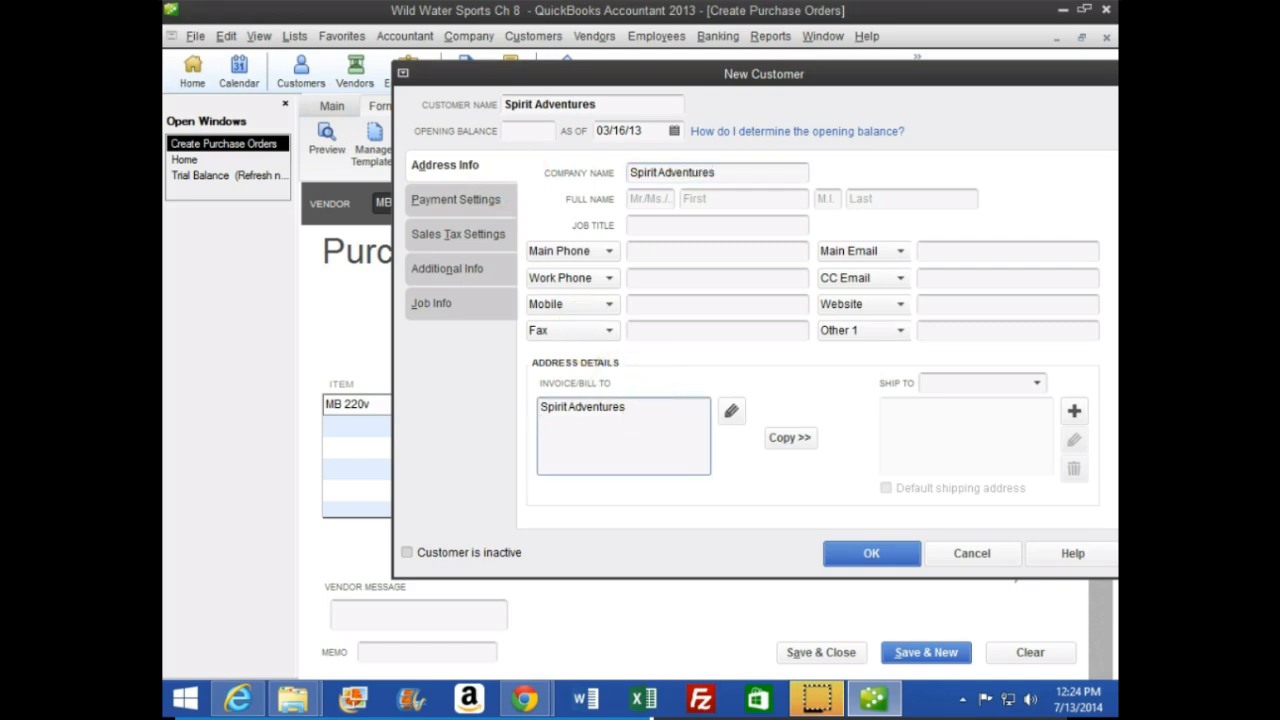
pyautogui.write('500 Butterfly Lake Rd.')
pyautogui.press('Return')
pyautogui.write('FOrt Lauderdal')
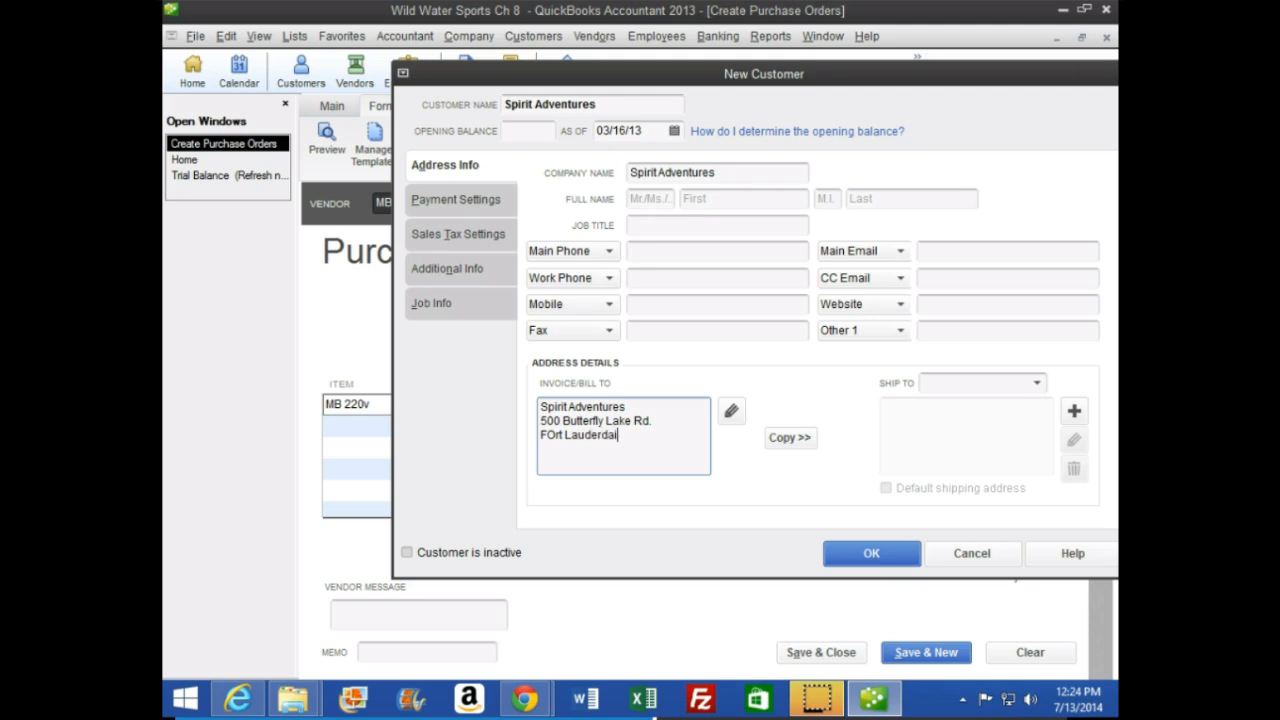
pyautogui.write('e, FL 33308')
pyautogui.click(789, 437)
pyautogui.click(858, 186)
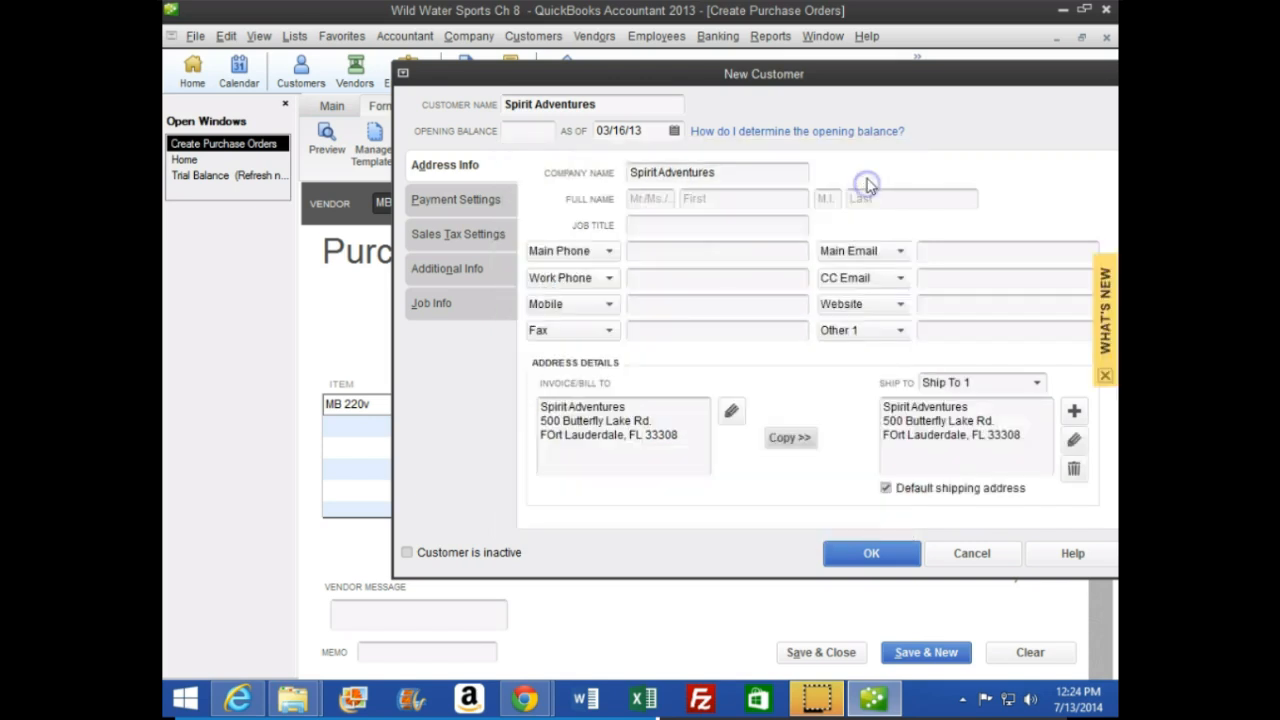
# Step: Save the new customer, then save and close the purchase order, keeping the changed terms for MB Sports
pyautogui.click(873, 562)
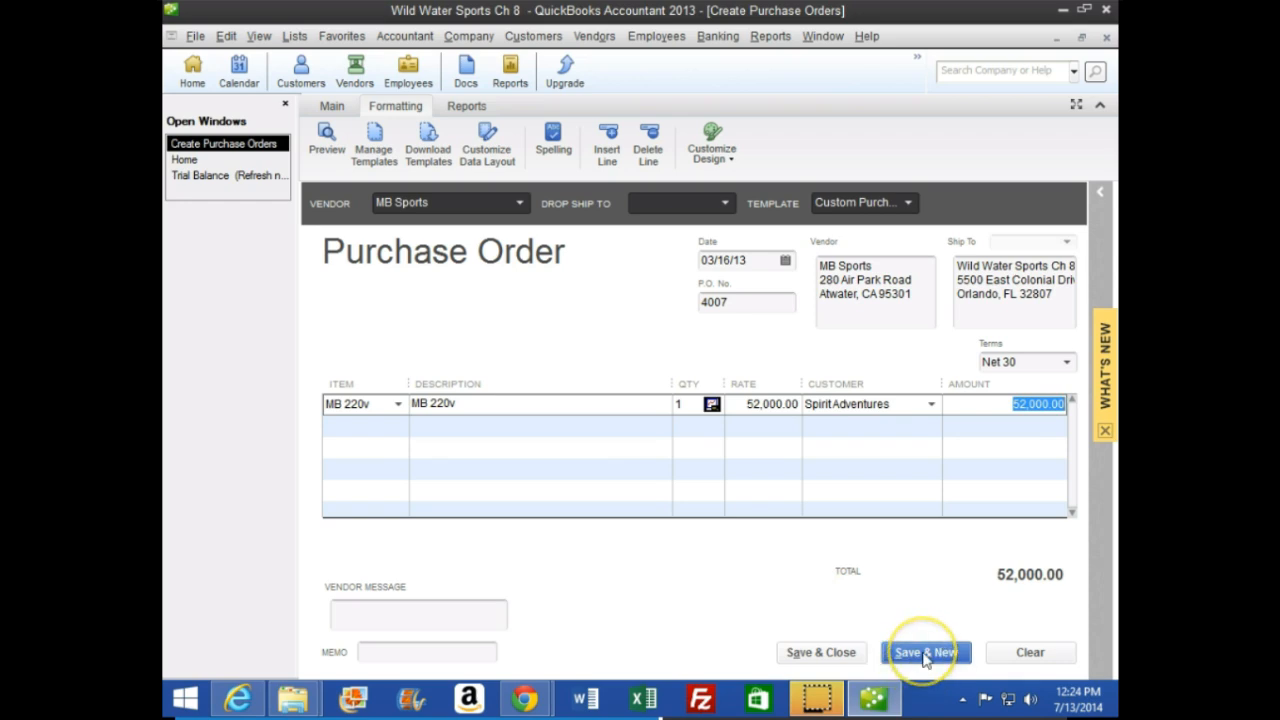
pyautogui.click(815, 652)
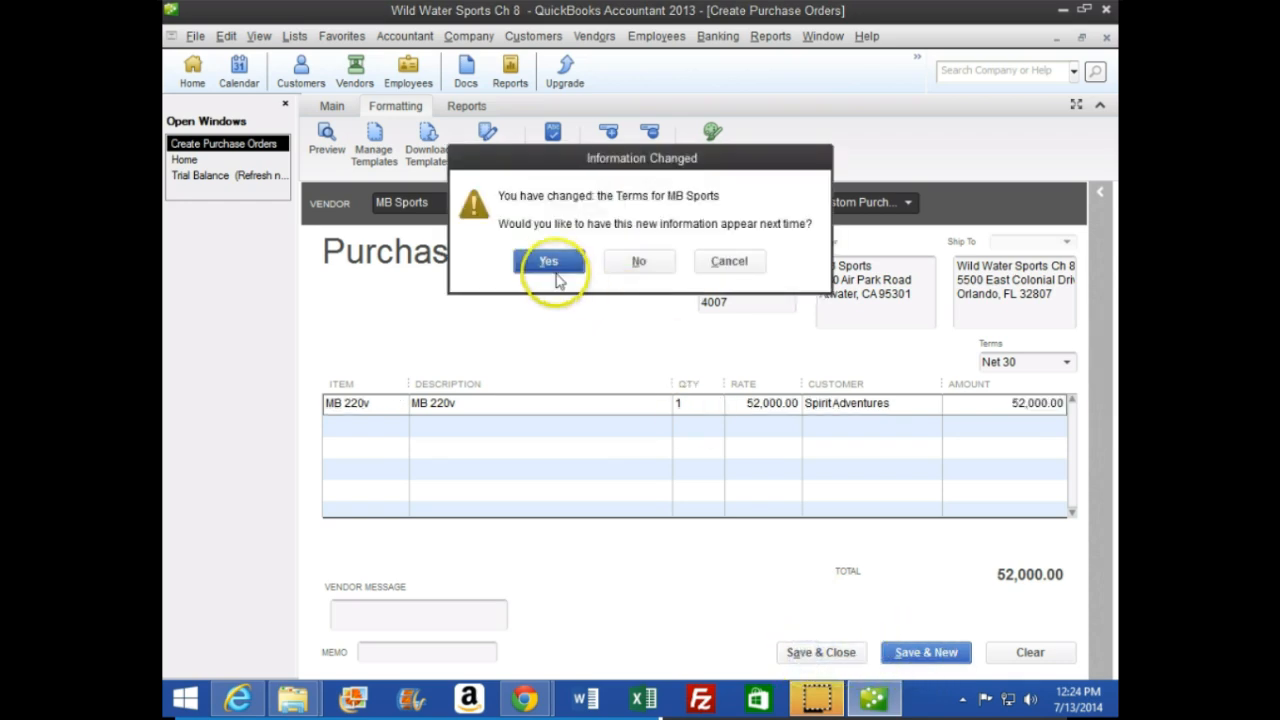
pyautogui.click(549, 262)
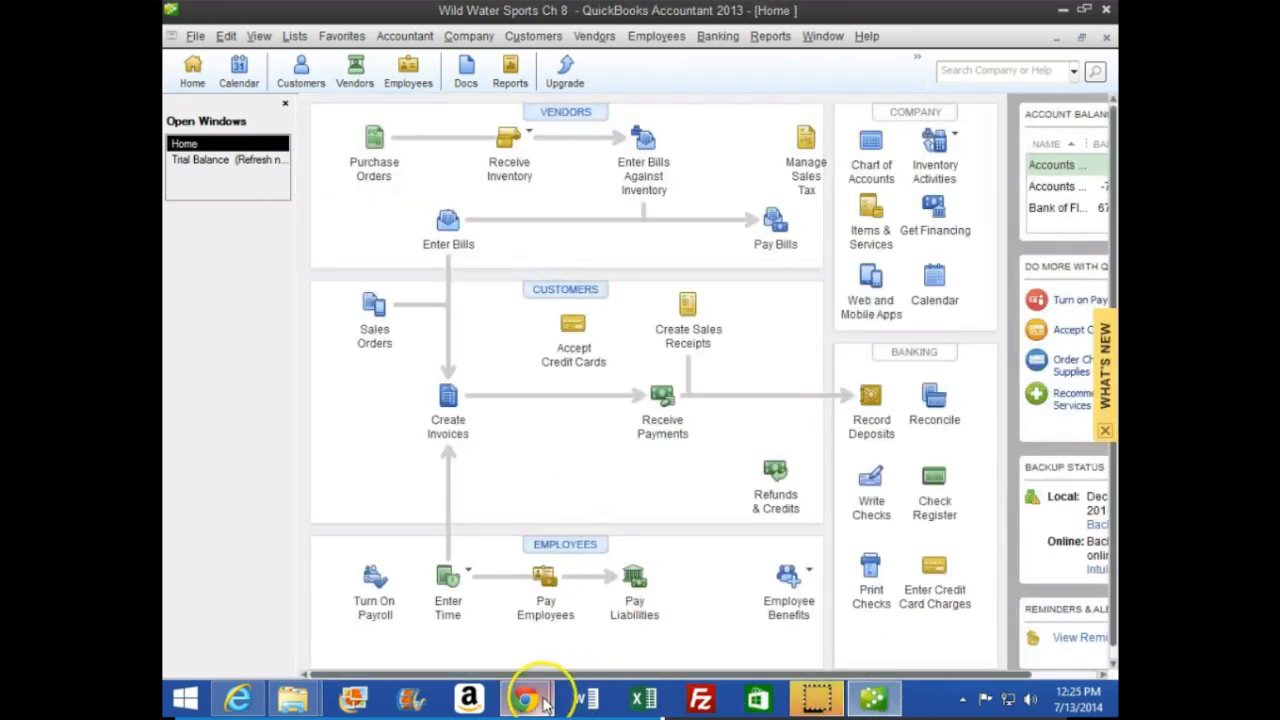
# Step: Switch to the CourseSmart textbook in Chrome and read the instructions for recording receipt of inventory and bill, continuing onto page 228
pyautogui.moveTo(545, 703)
pyautogui.click(553, 620)
pyautogui.scroll(-5, 552, 585)
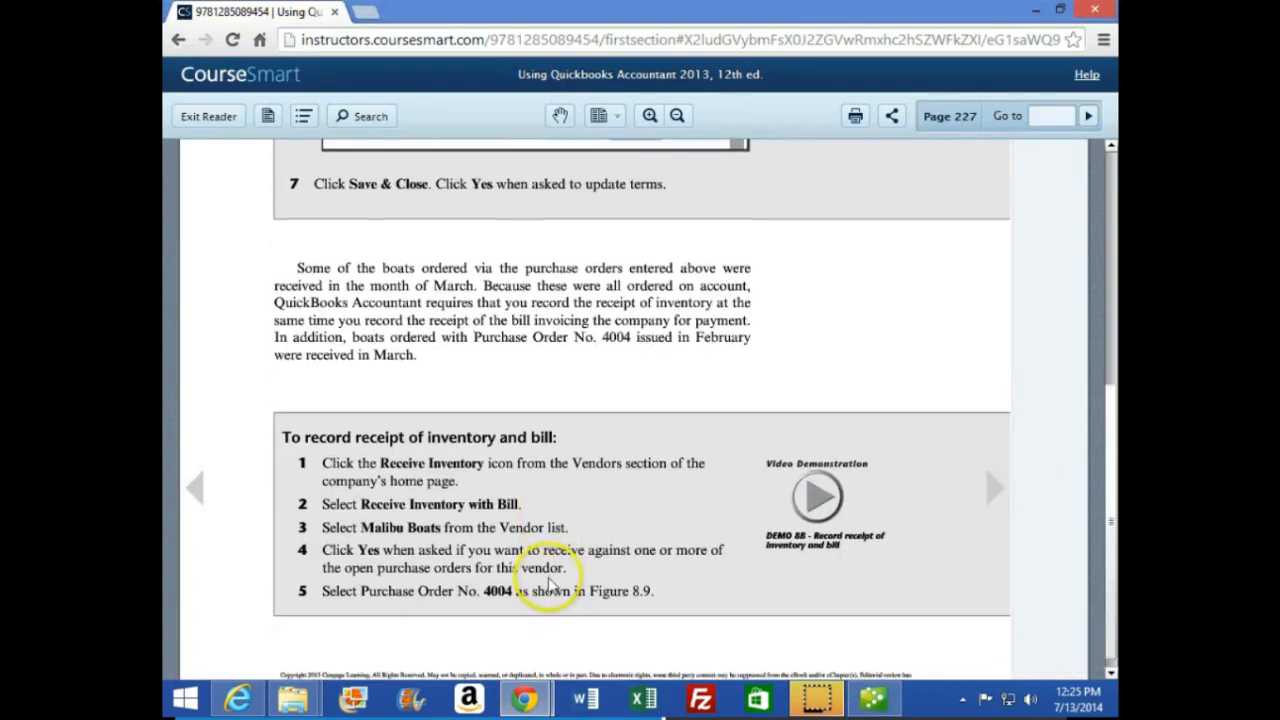
pyautogui.scroll(-1, 552, 585)
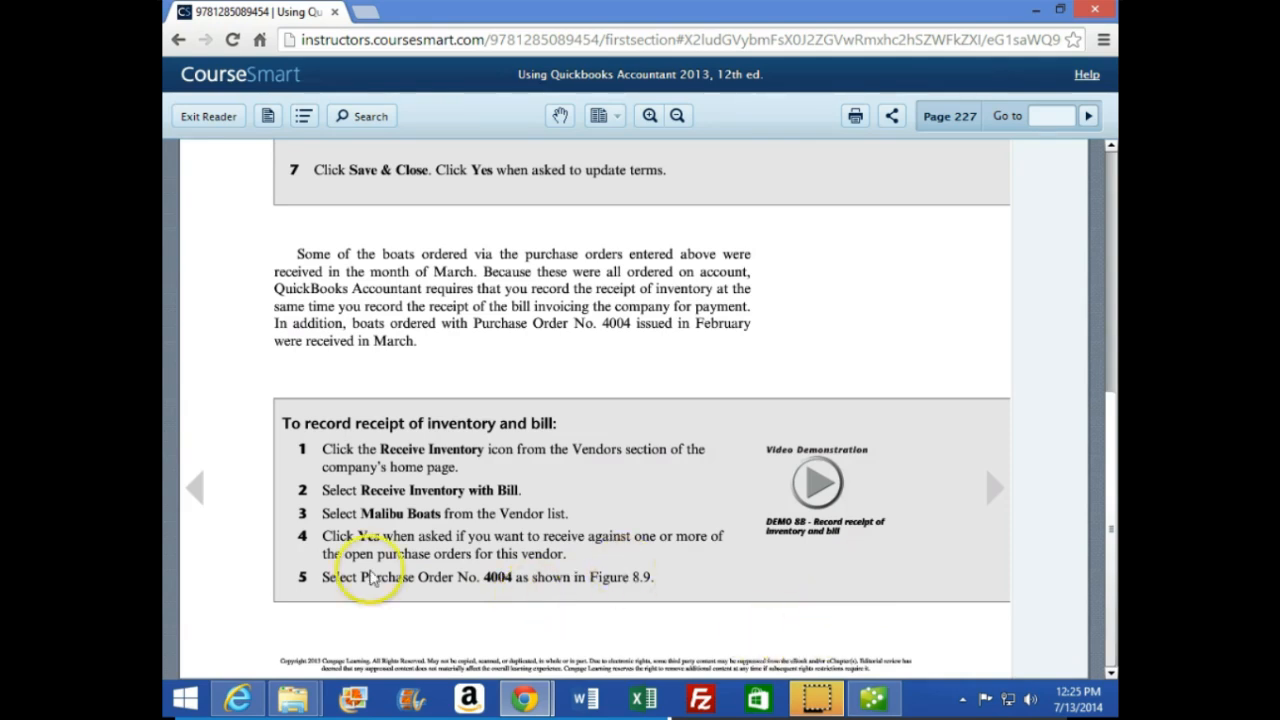
pyautogui.click(997, 489)
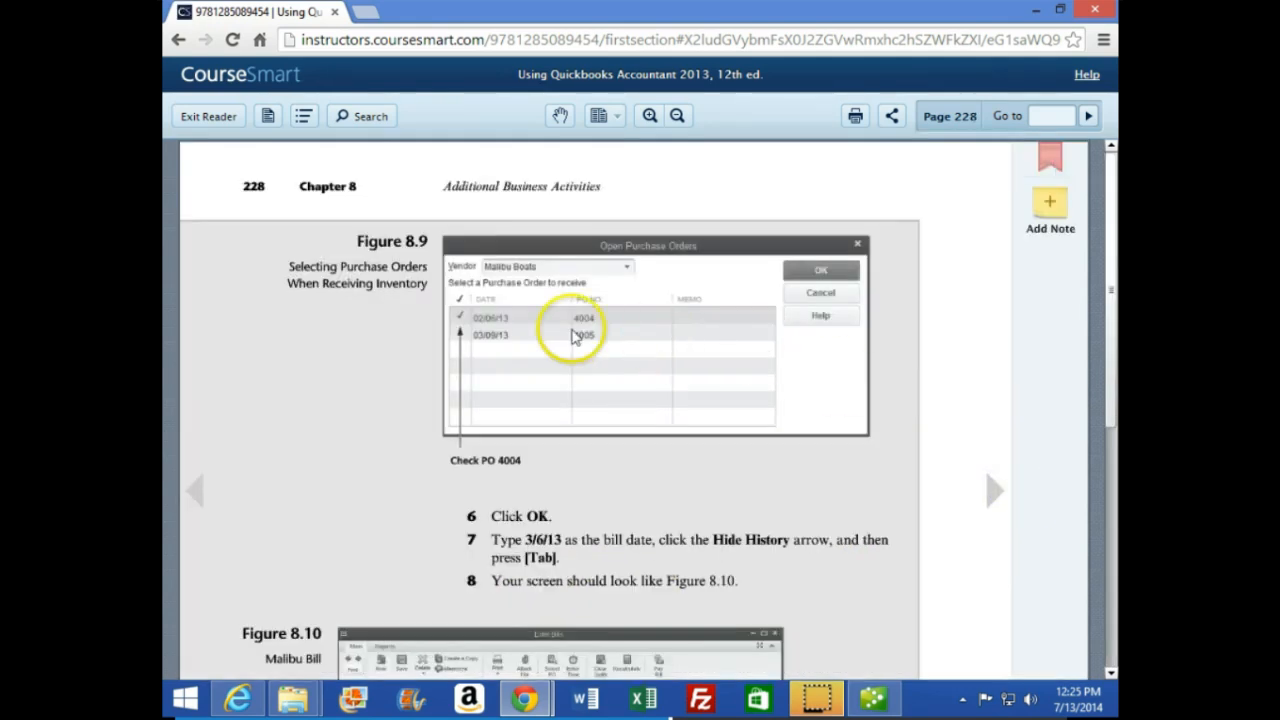
# Step: Switch back to QuickBooks and start receiving inventory with a bill from vendor Malibu Boats
pyautogui.click(871, 697)
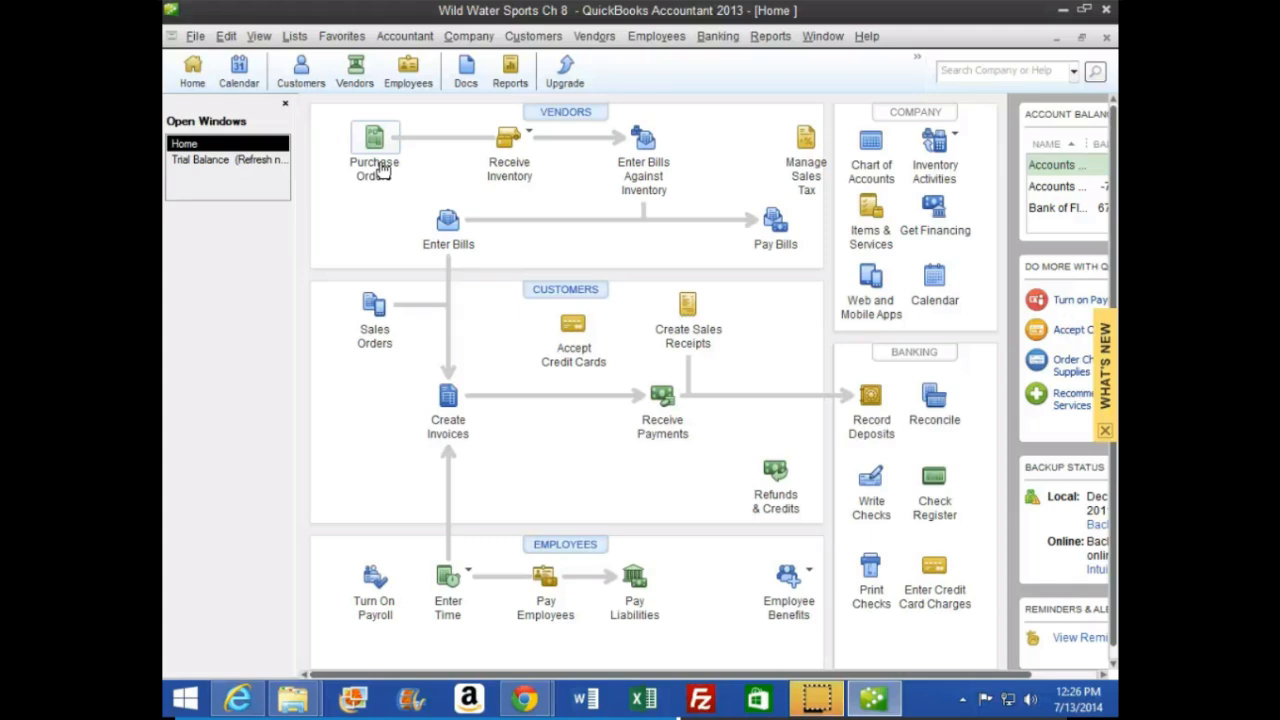
pyautogui.click(527, 150)
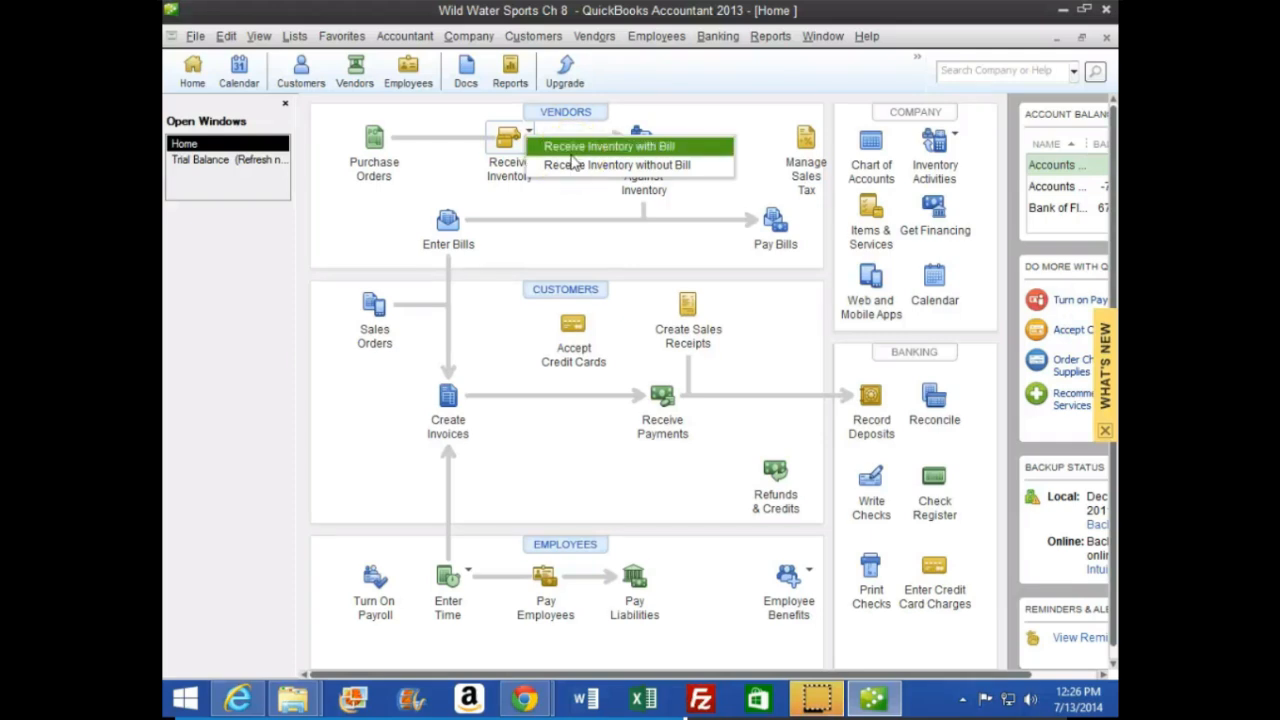
pyautogui.click(572, 150)
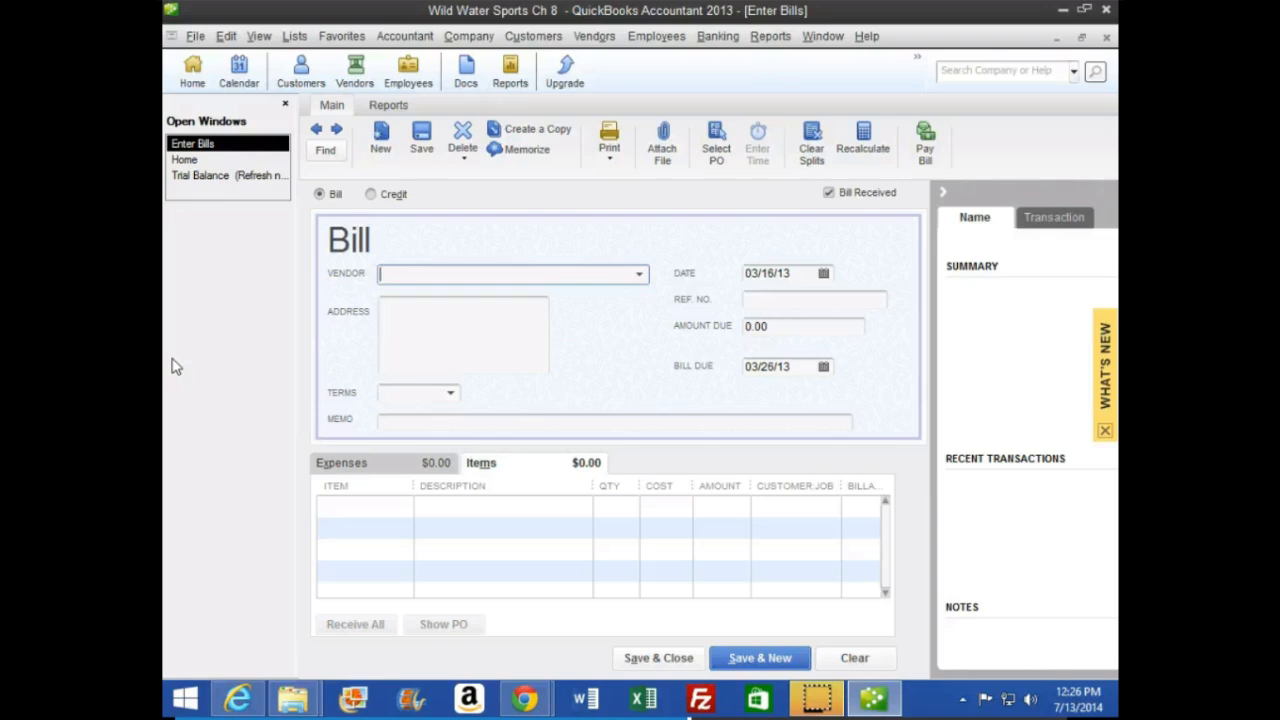
pyautogui.write('Malibu Boats')
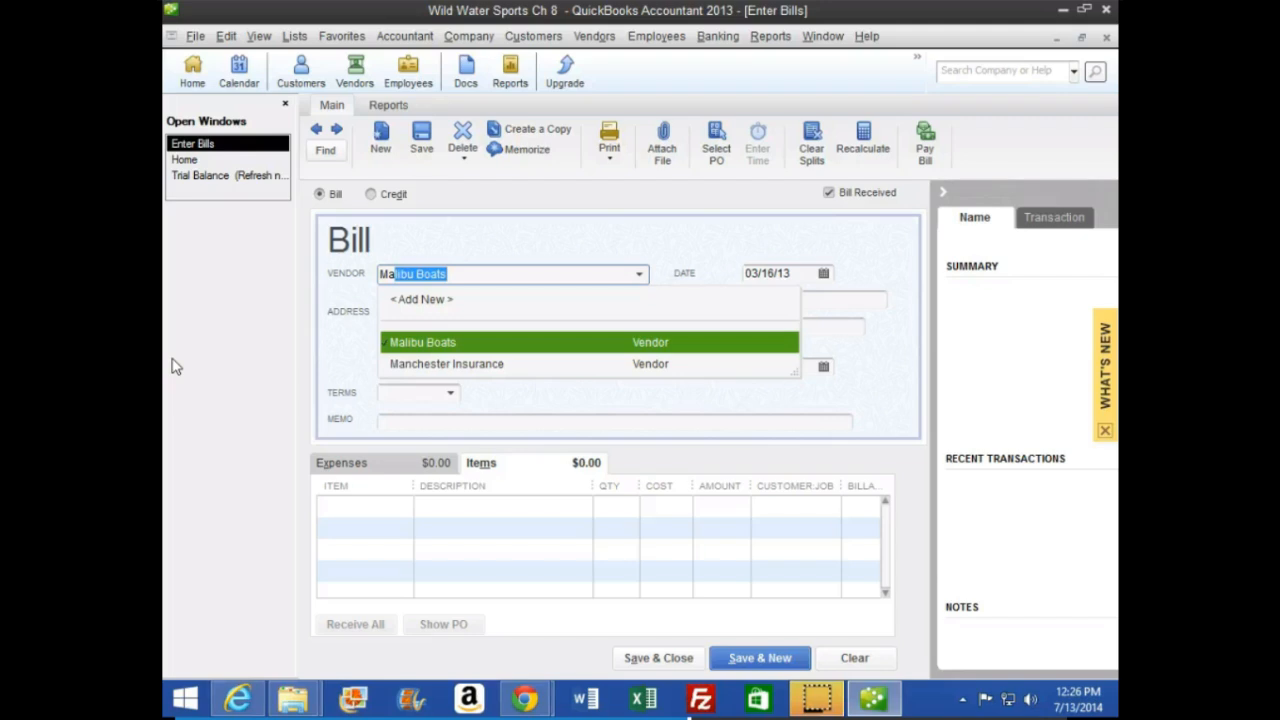
pyautogui.press('Tab')
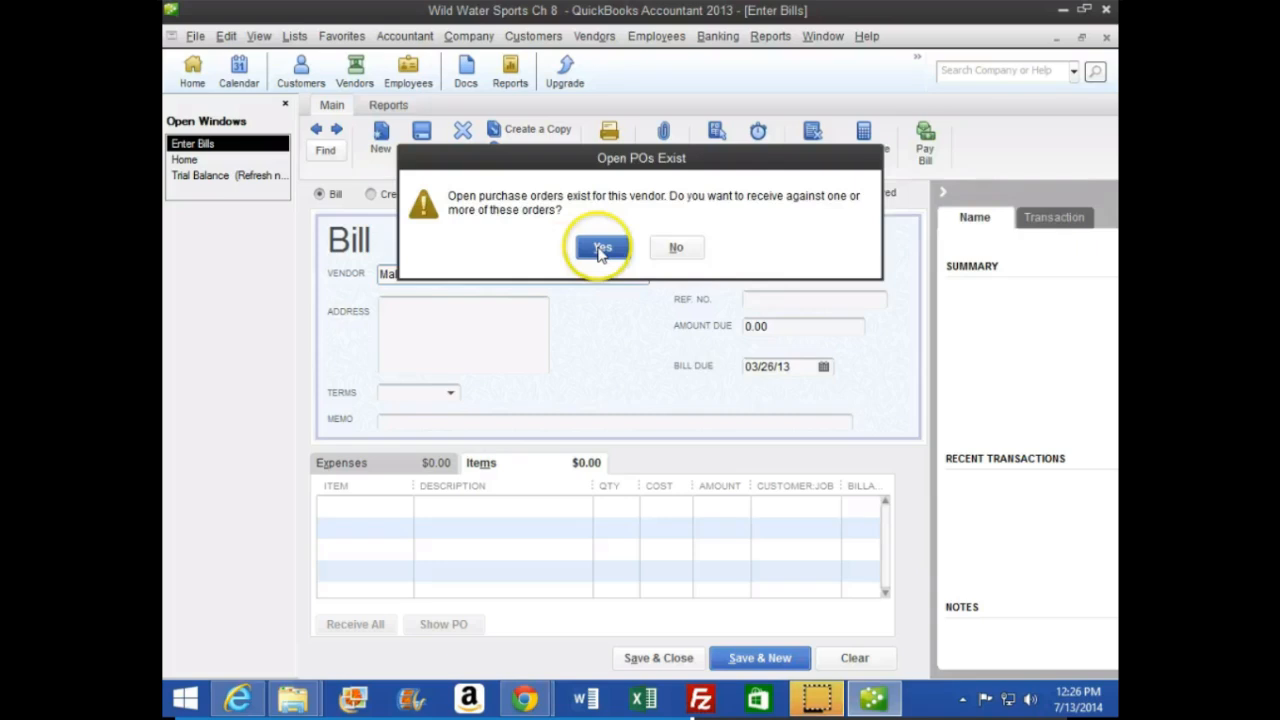
# Step: Choose to receive against Malibu Boats' open orders and bring purchase order 4004 into the bill
pyautogui.click(602, 247)
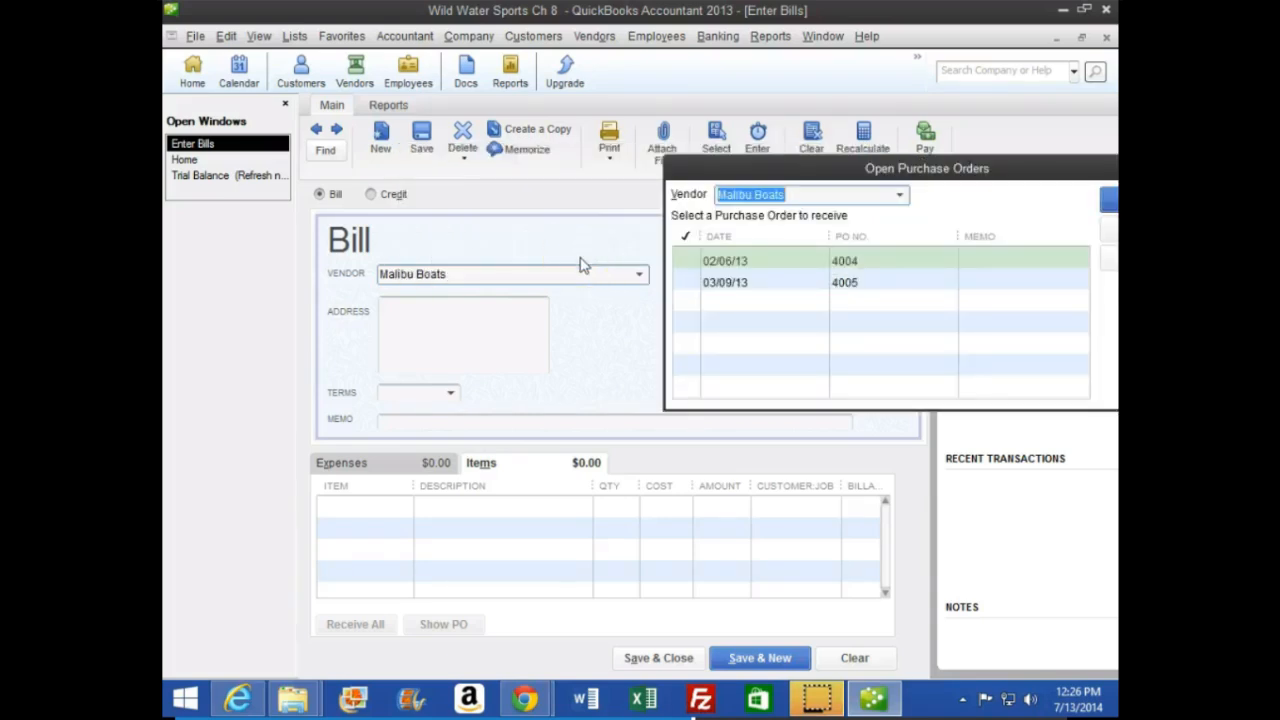
pyautogui.click(688, 259)
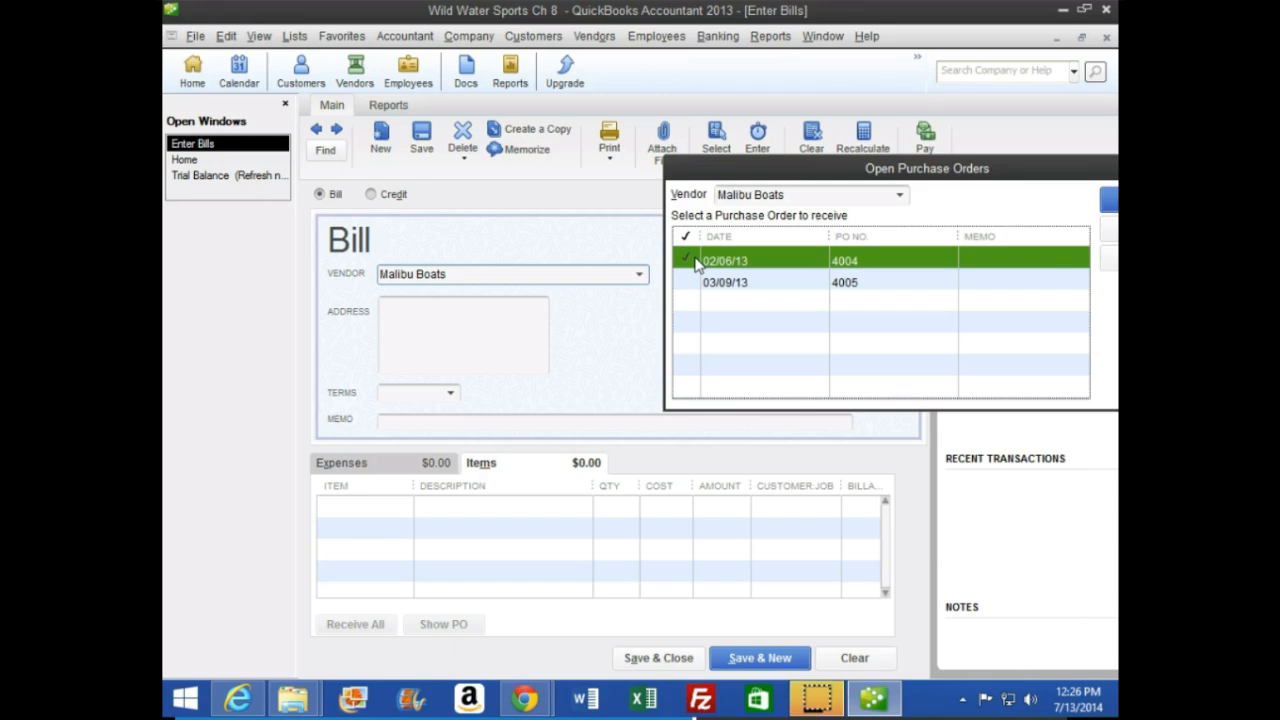
pyautogui.moveTo(806, 172); pyautogui.dragTo(542, 119)
pyautogui.click(521, 210)
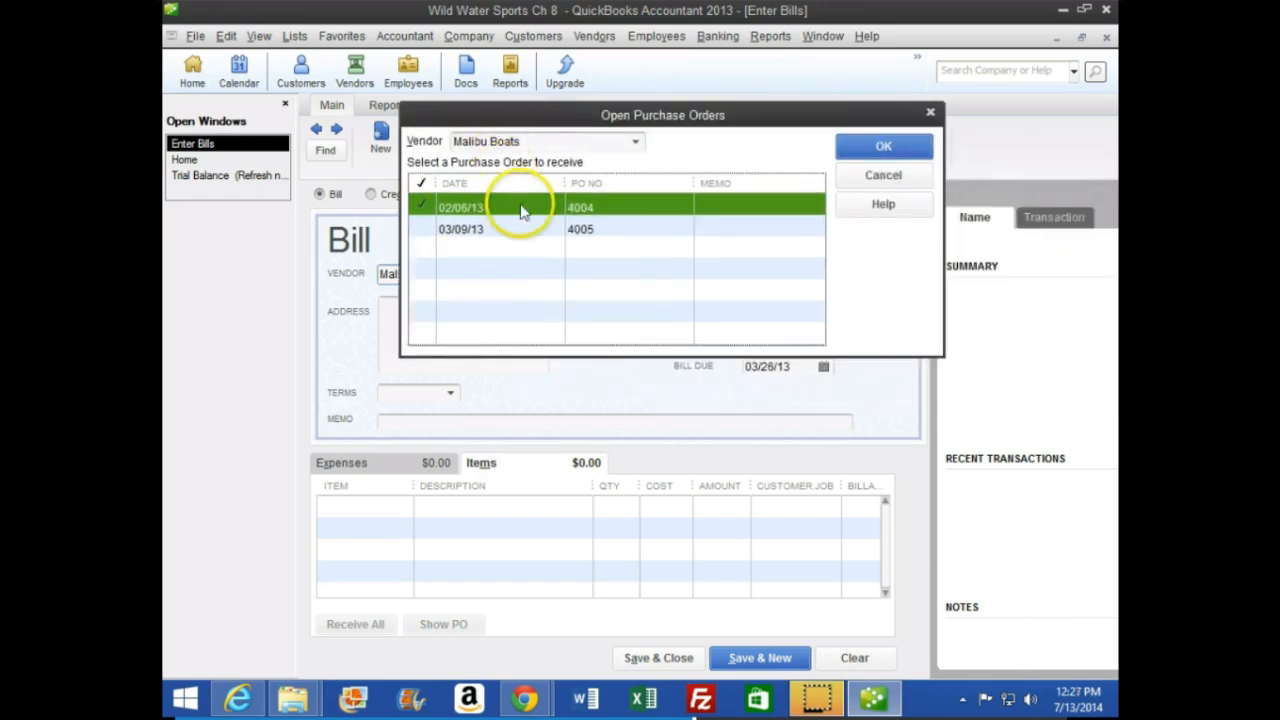
pyautogui.click(872, 146)
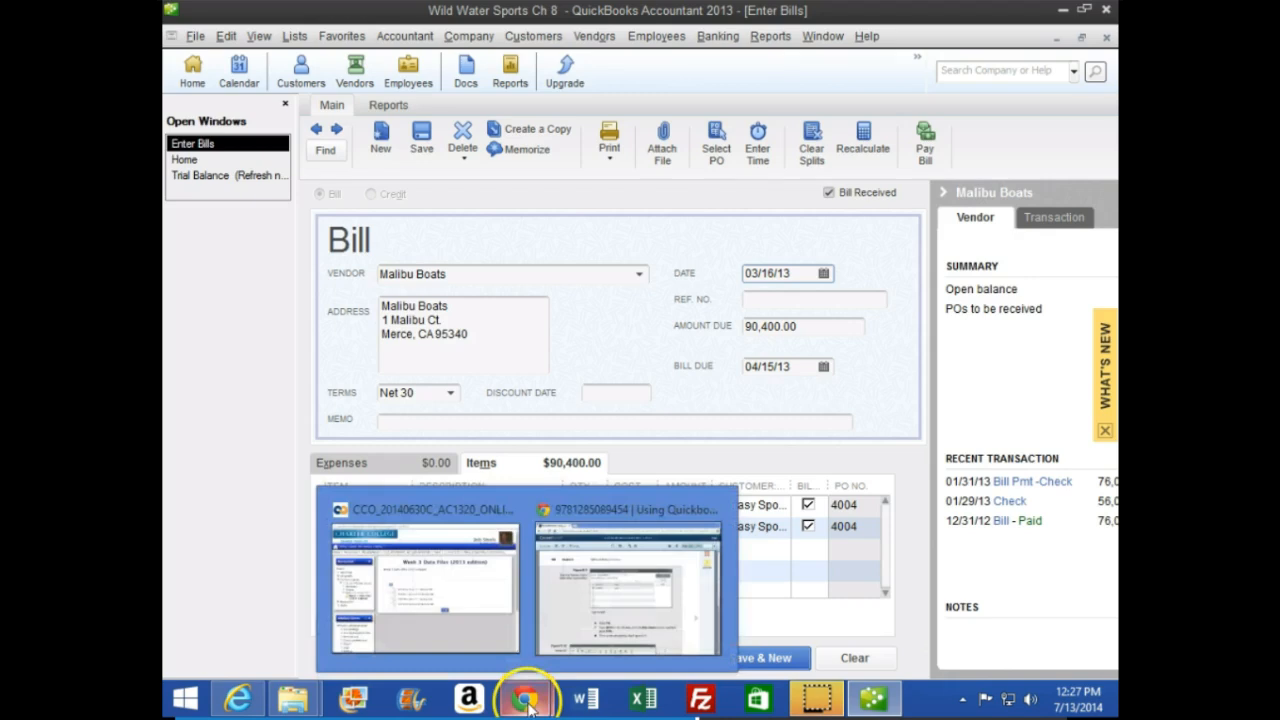
# Step: Switch to the textbook in Chrome and check the bill date instructions, Figure 8.10 and the closing step for the Malibu bill
pyautogui.click(557, 588)
pyautogui.scroll(-2, 397, 474)
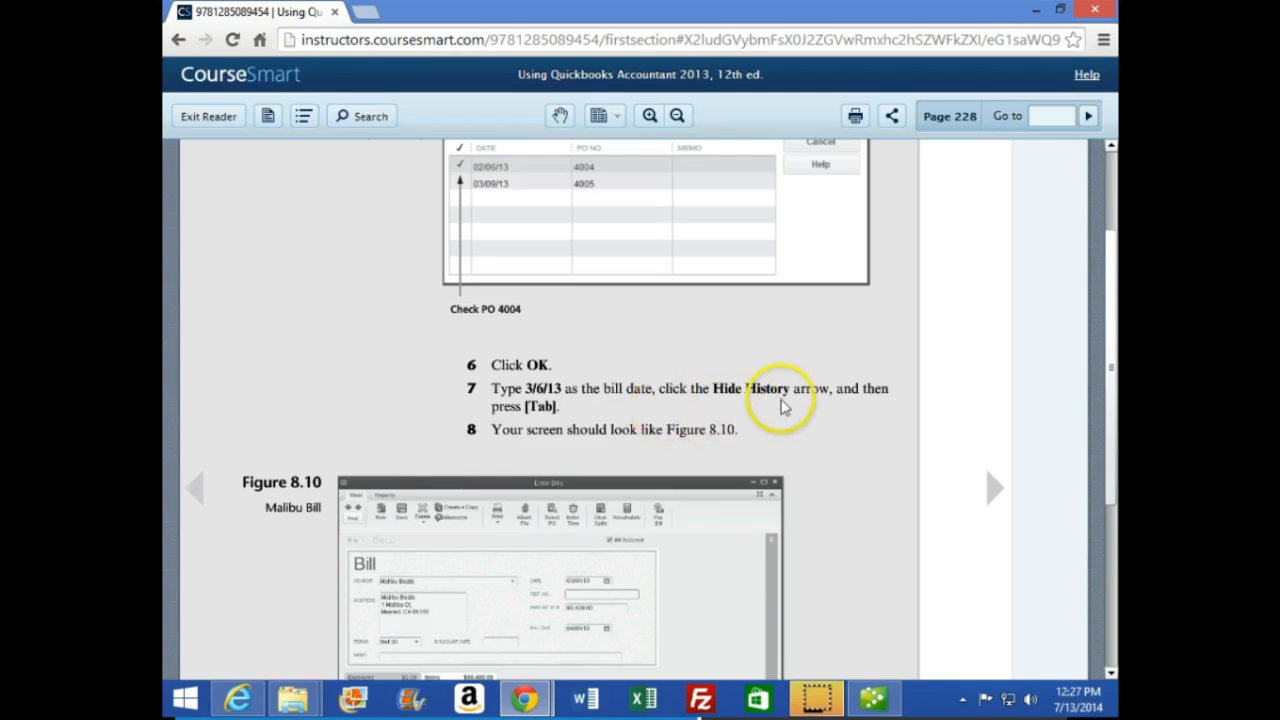
pyautogui.scroll(-3, 817, 405)
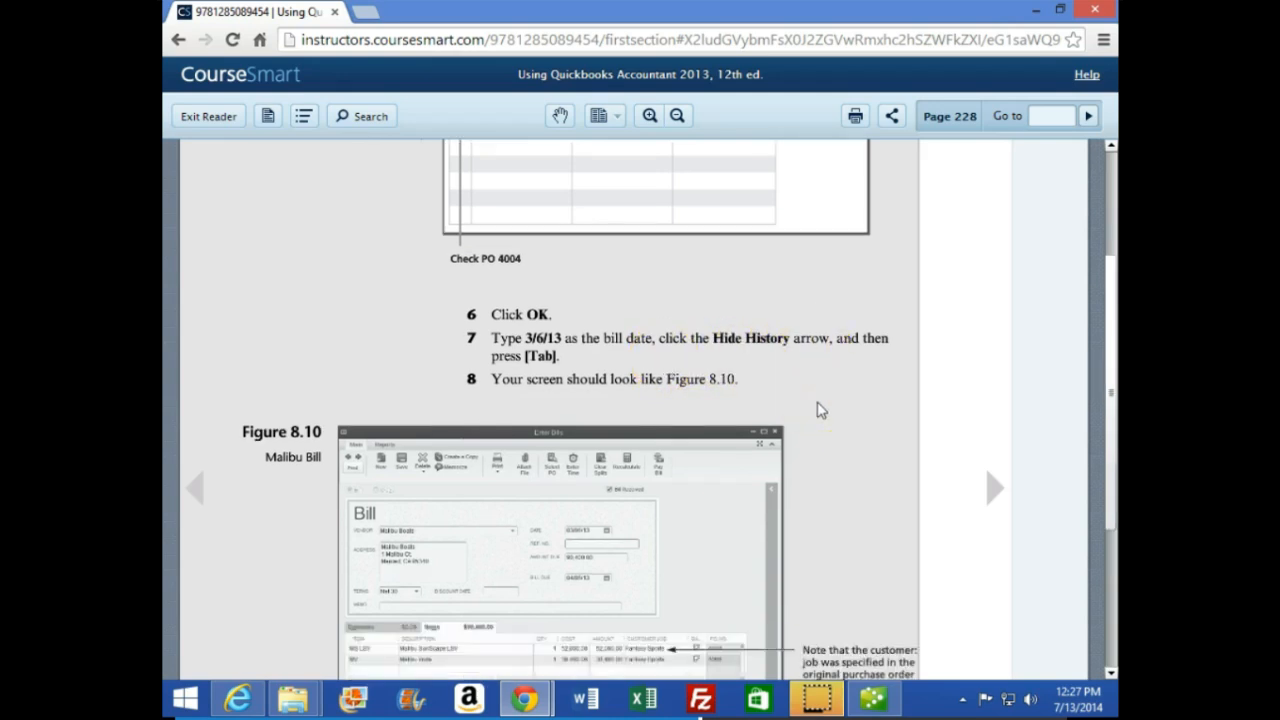
pyautogui.scroll(-2, 819, 405)
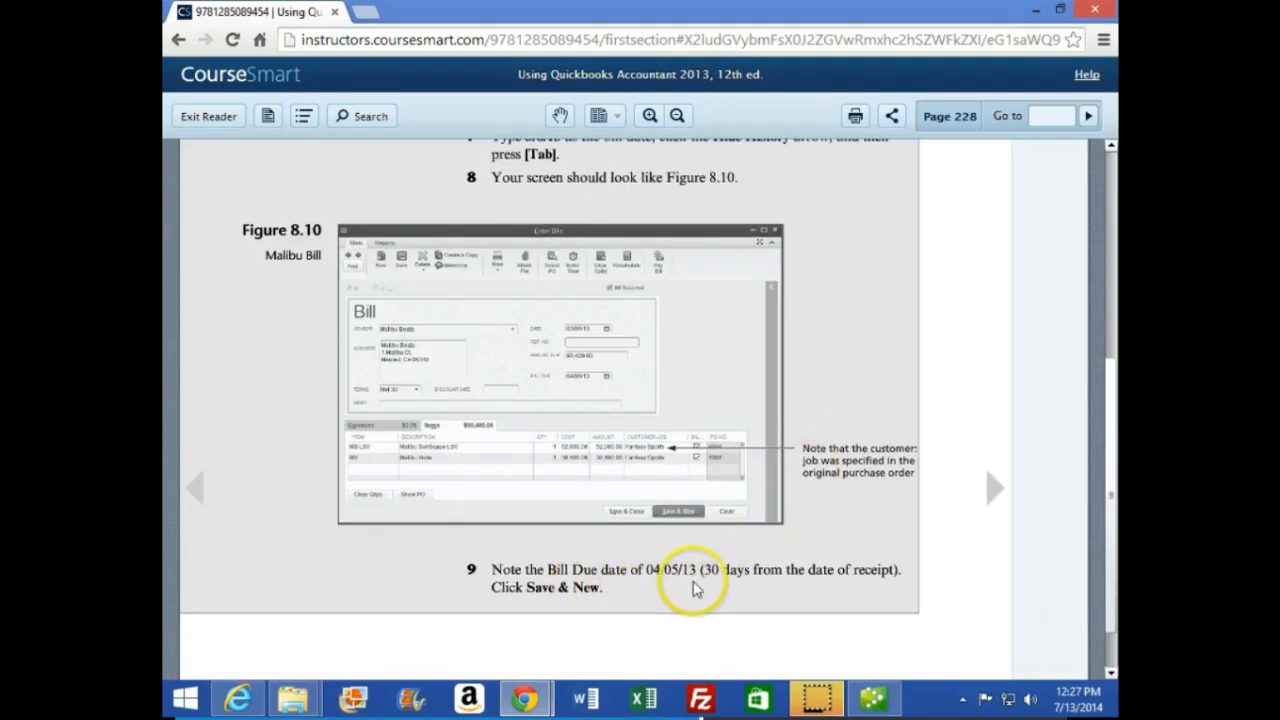
# Step: Switch back to QuickBooks and set the date of the Malibu Boats bill for purchase order 4004 to 03/06/13
pyautogui.click(893, 703)
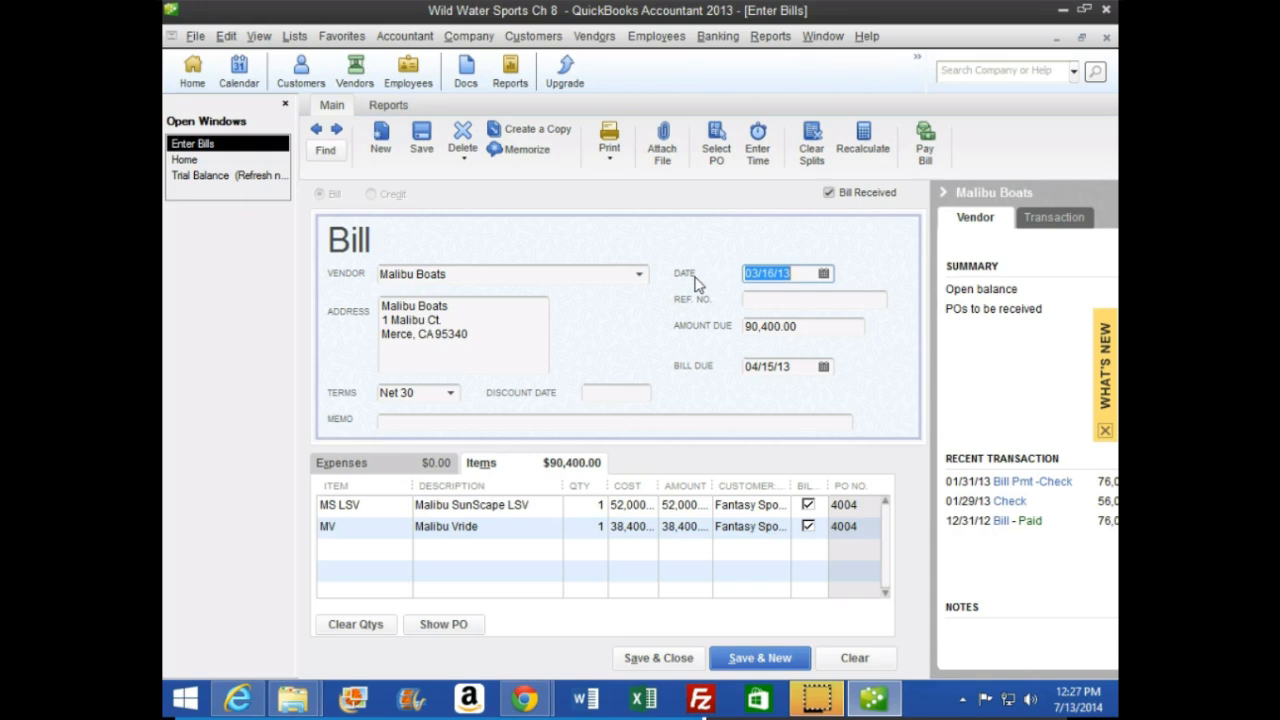
pyautogui.press('-')
pyautogui.press('-')
pyautogui.press('-')
pyautogui.press('-')
pyautogui.press('Tab')
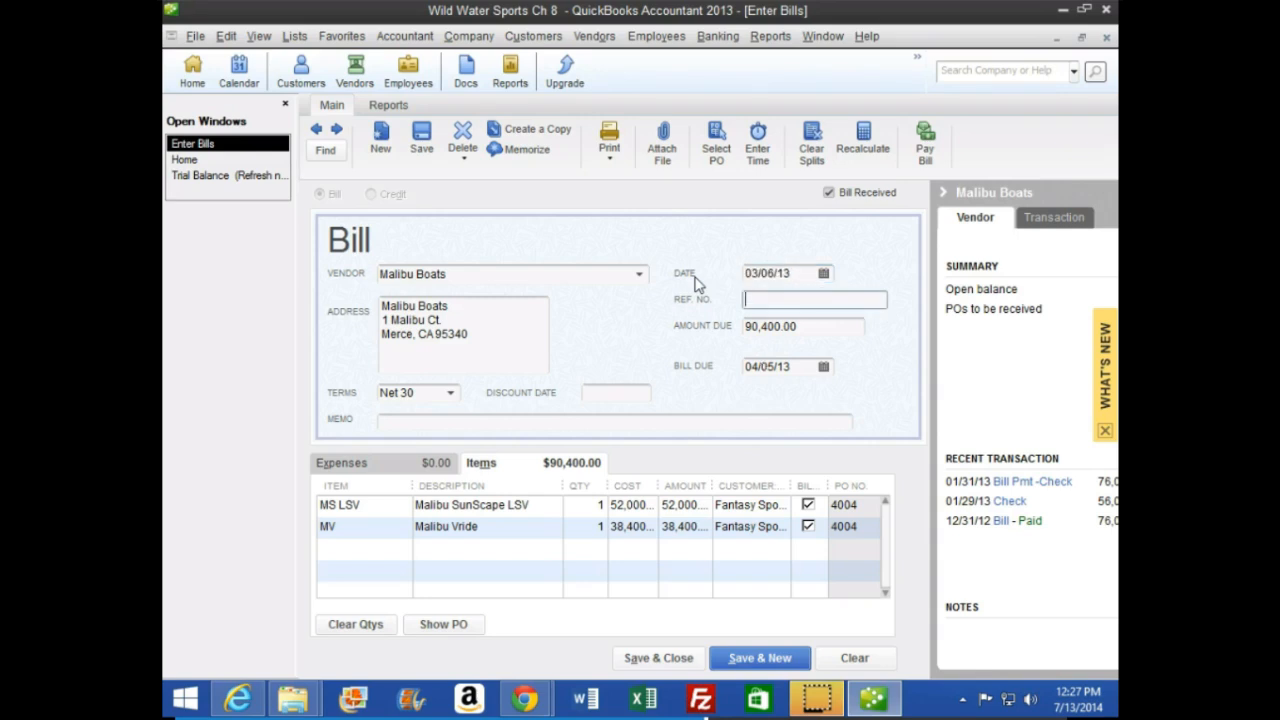
# Step: Check the bill due date on the Malibu Boats bill, then save the bill and start a new one
pyautogui.press('Tab')
pyautogui.press('Tab')
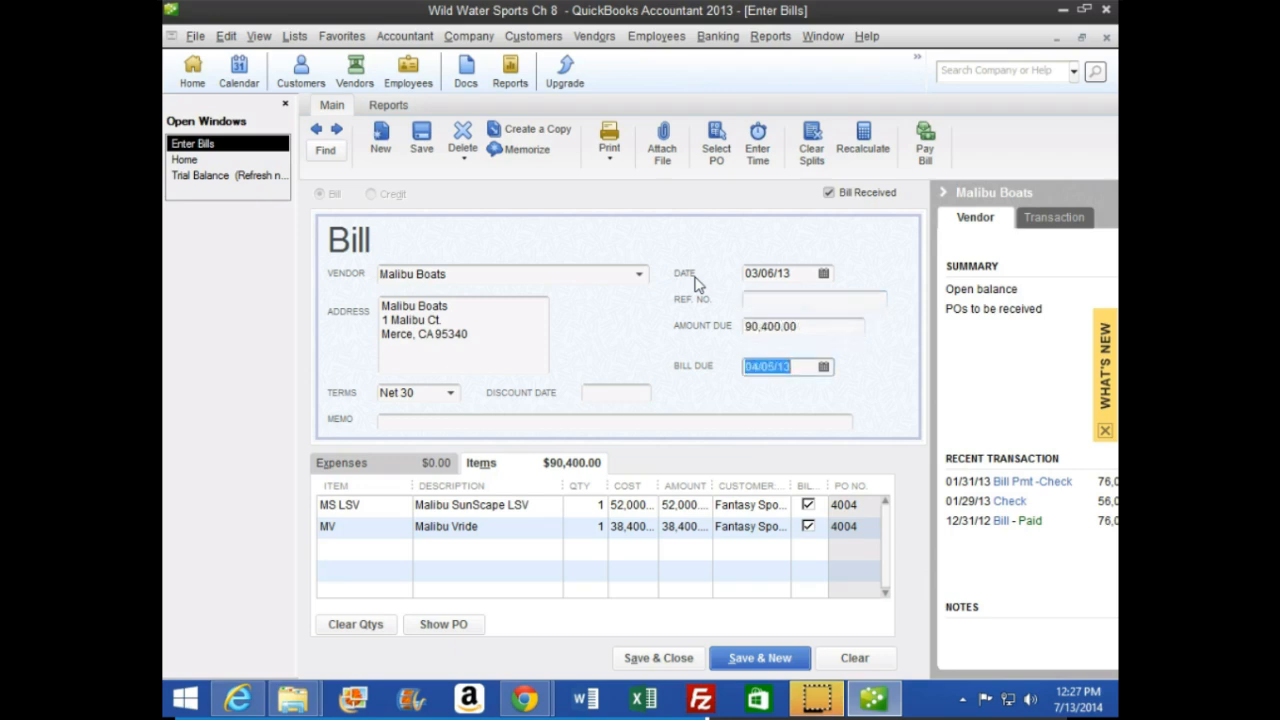
pyautogui.press('Tab')
pyautogui.press('Tab')
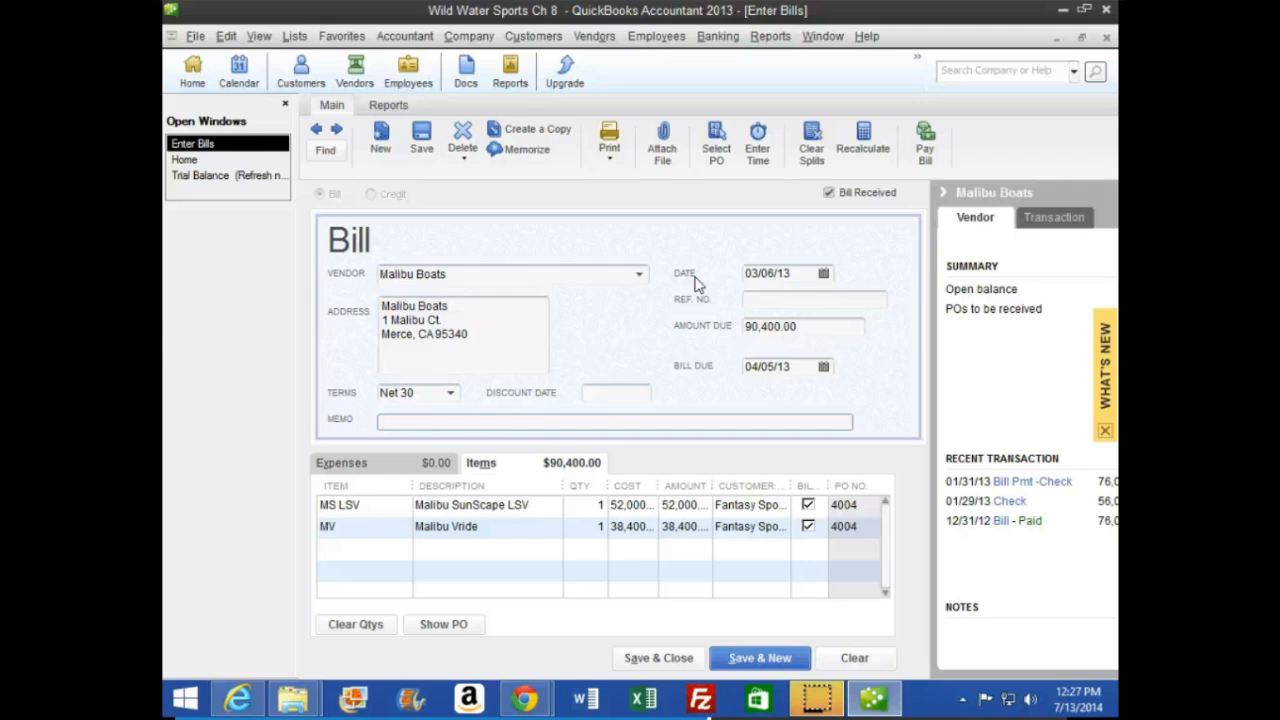
pyautogui.click(773, 660)
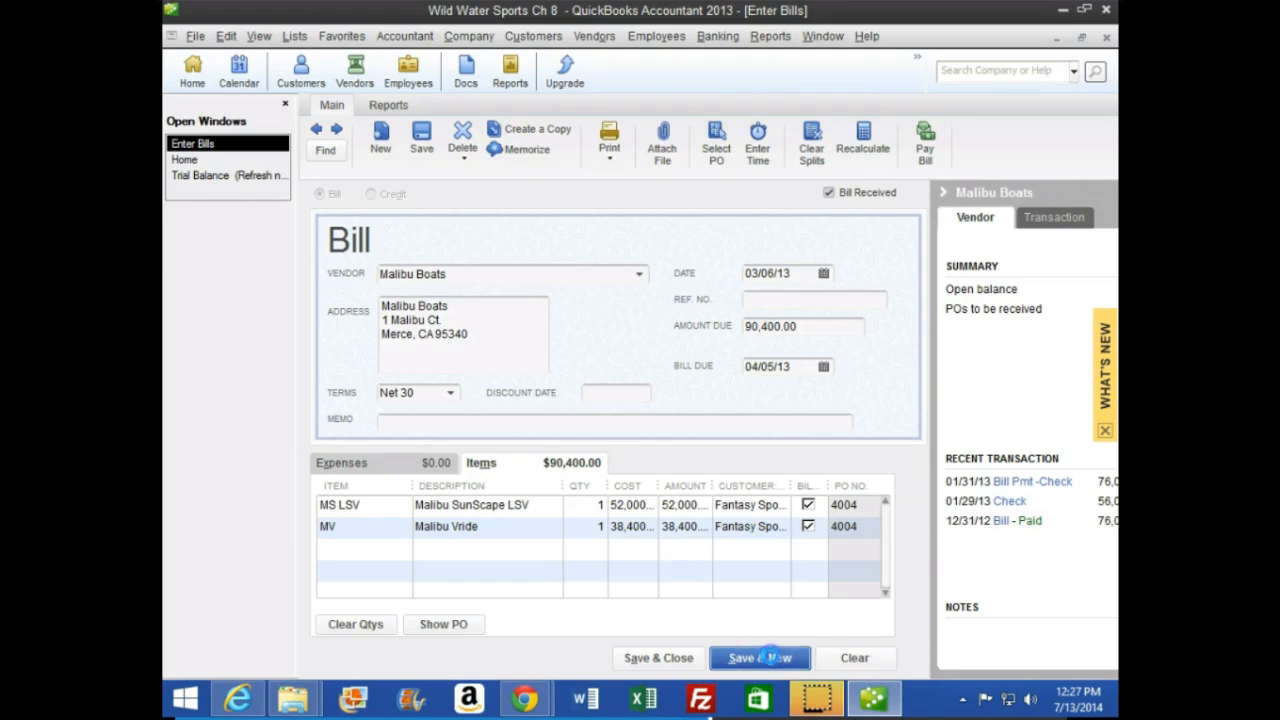
# Step: Read the instructions for the next Malibu and Tige bills on textbook page 229 in Chrome, then return to QuickBooks
pyautogui.click(872, 700)
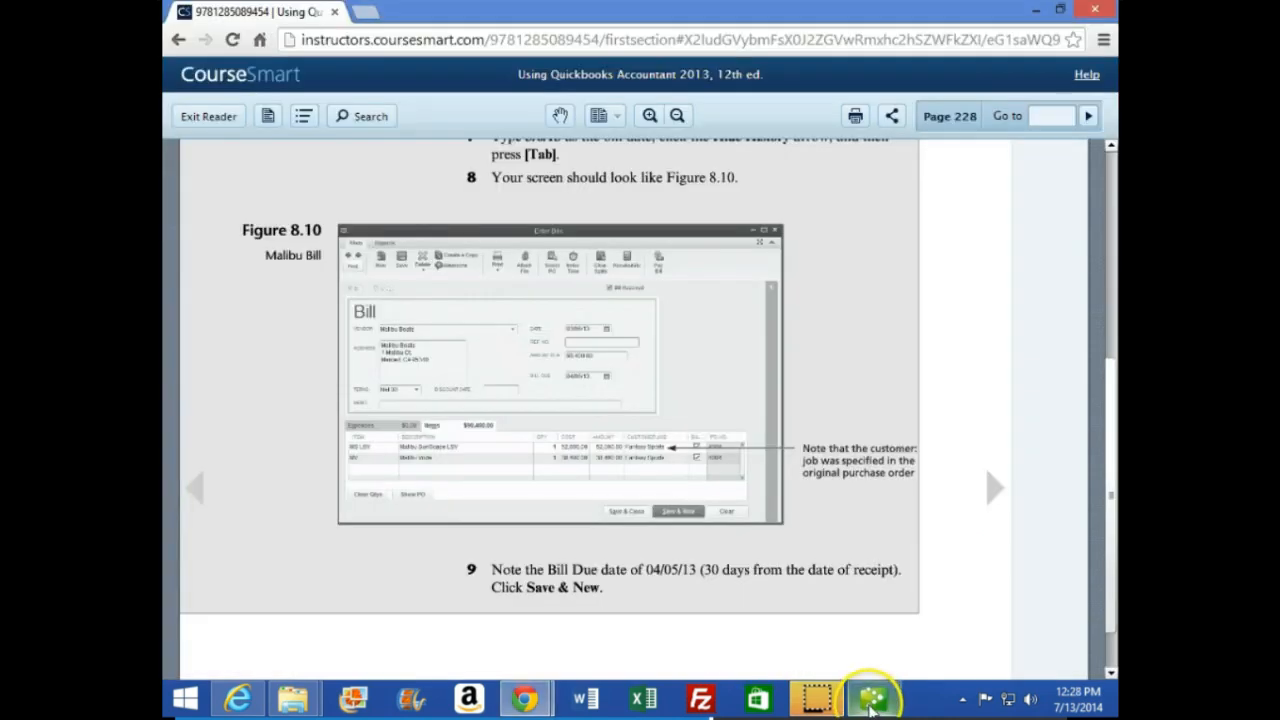
pyautogui.click(996, 495)
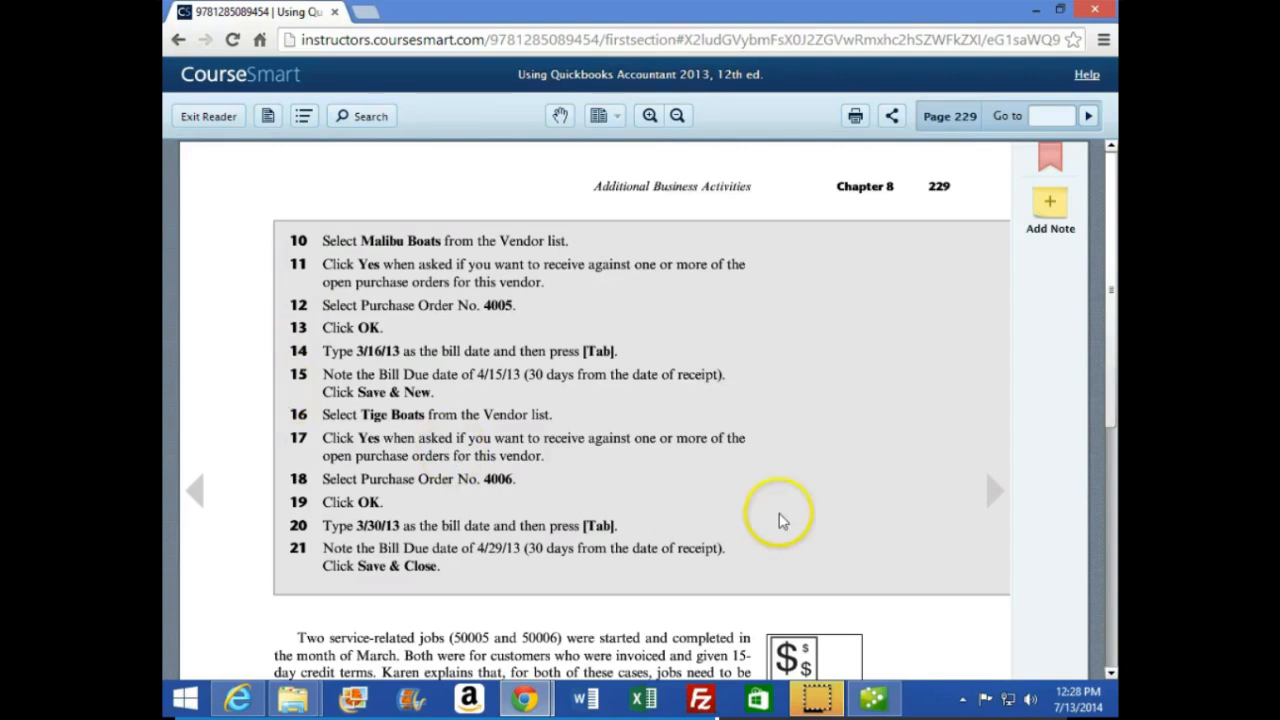
pyautogui.click(873, 698)
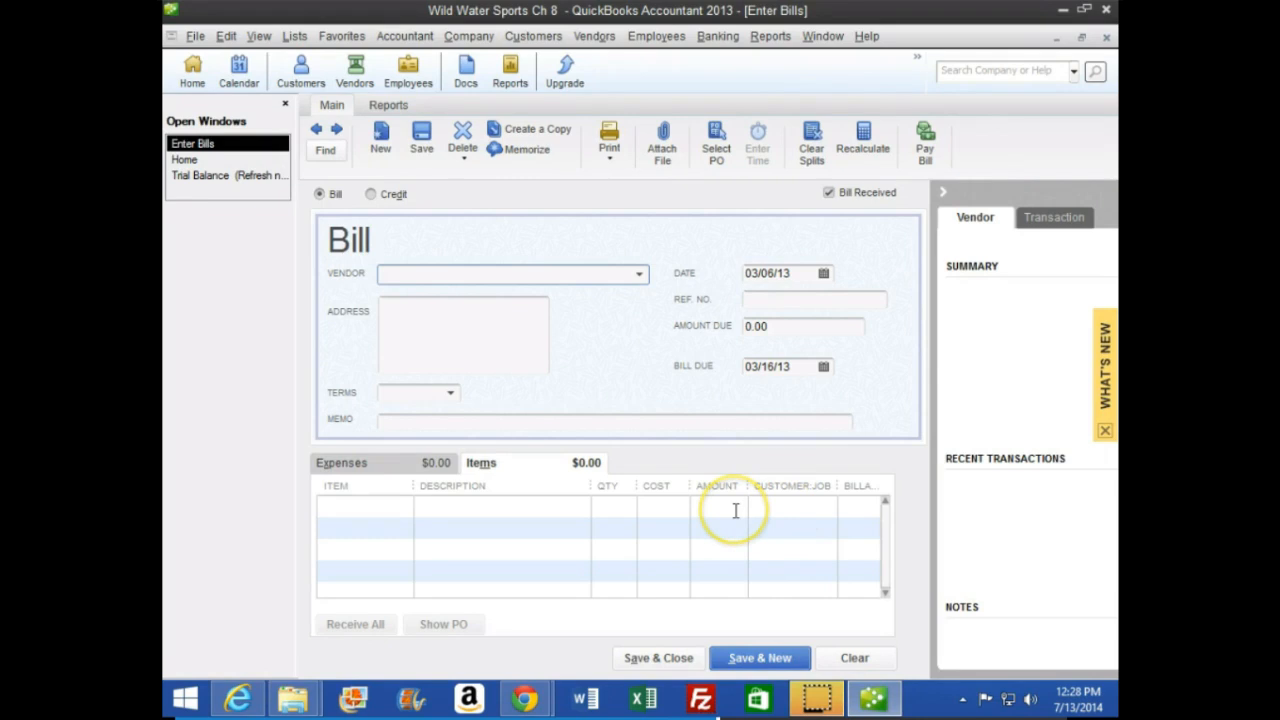
# Step: Select vendor Malibu Boats on the new bill and receive against open purchase order 4005
pyautogui.write('Malibu Boats')
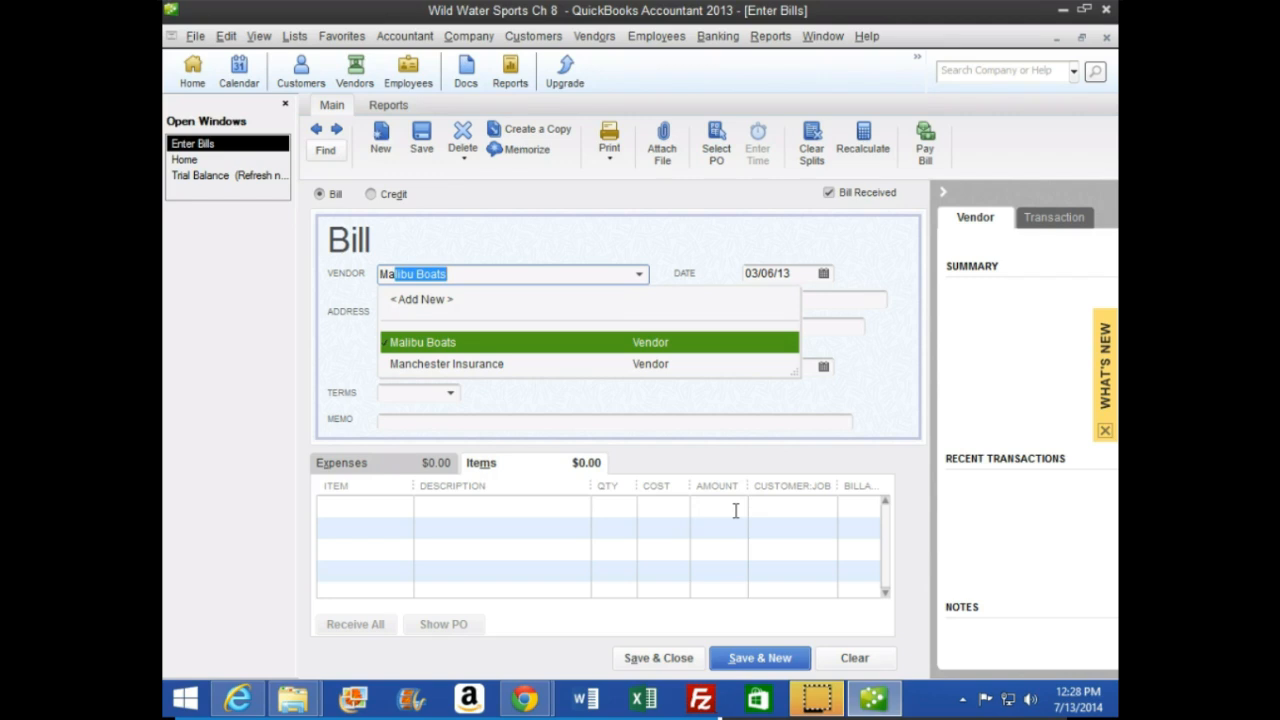
pyautogui.press('Tab')
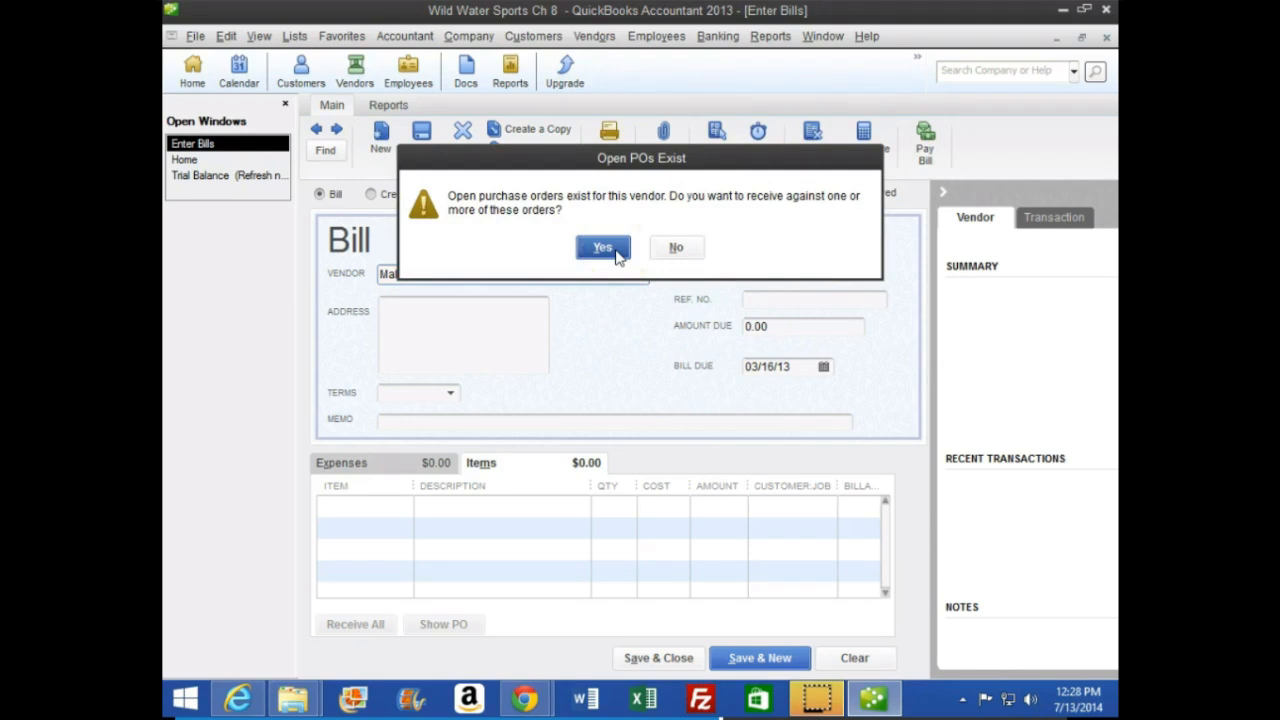
pyautogui.click(603, 249)
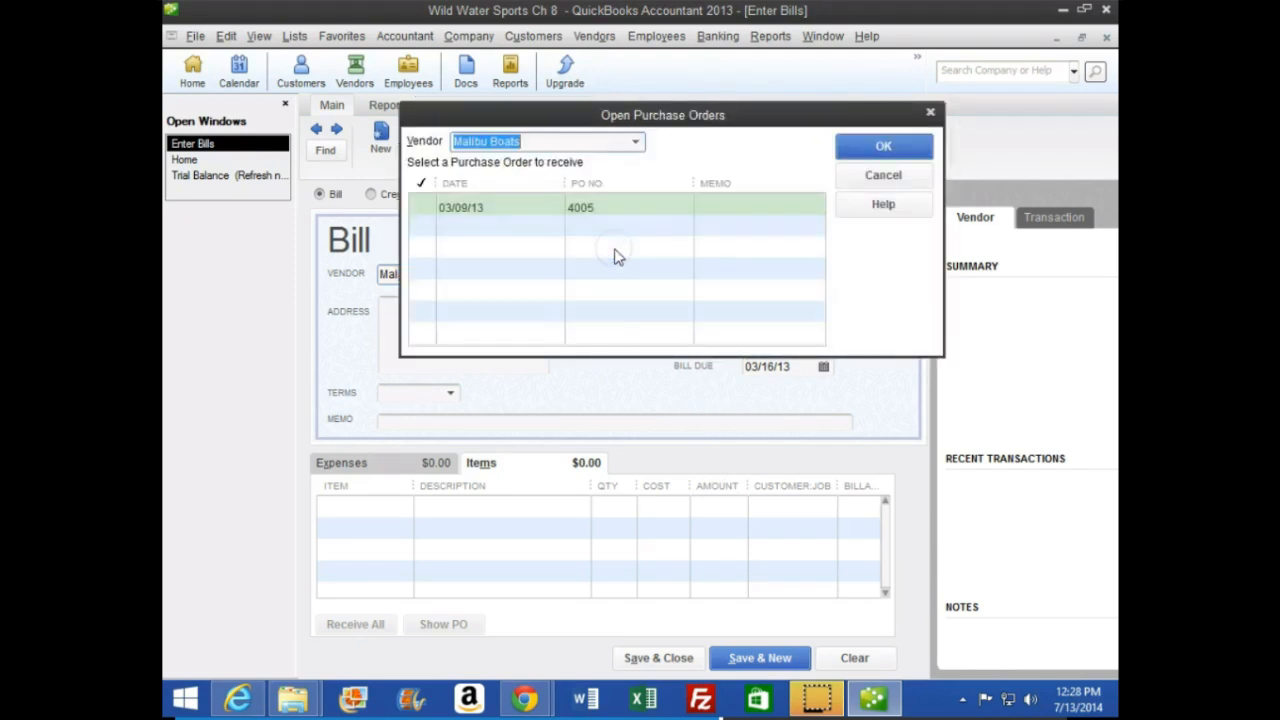
pyautogui.click(423, 207)
pyautogui.click(421, 208)
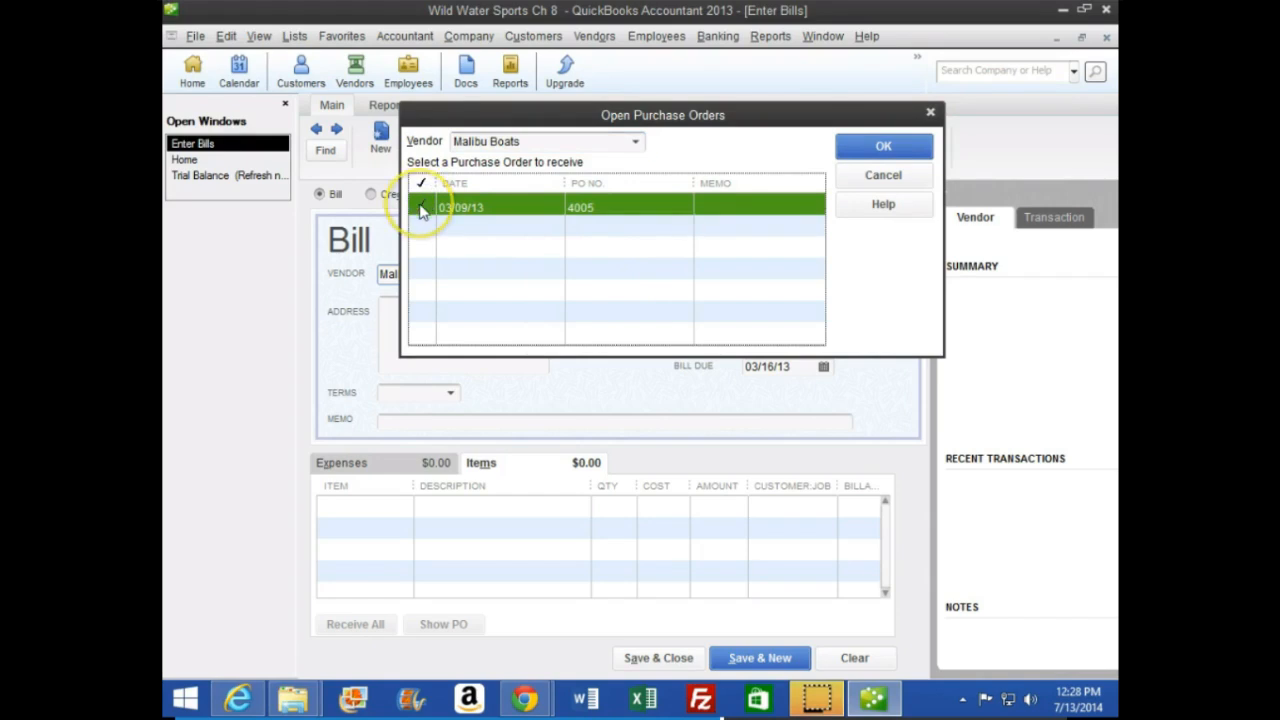
pyautogui.click(868, 146)
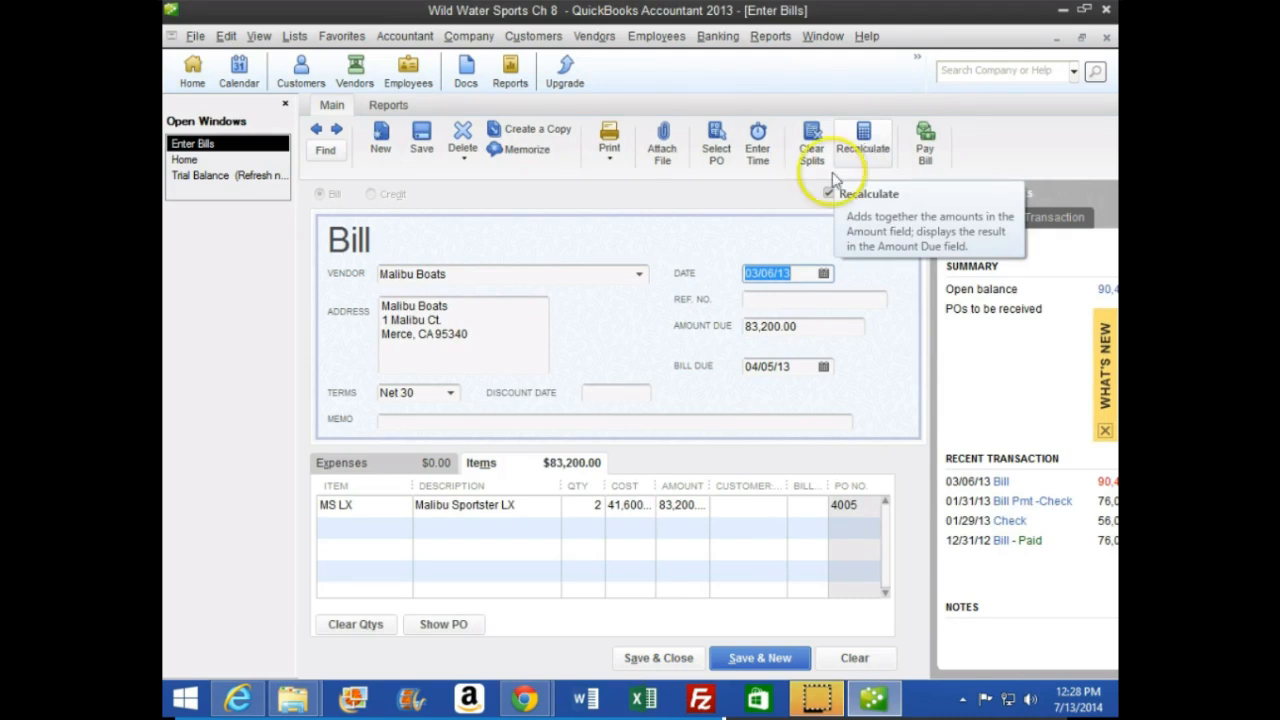
# Step: Set the Malibu Boats bill date to 03/16/13, then save the bill and start a new one
pyautogui.click(684, 259)
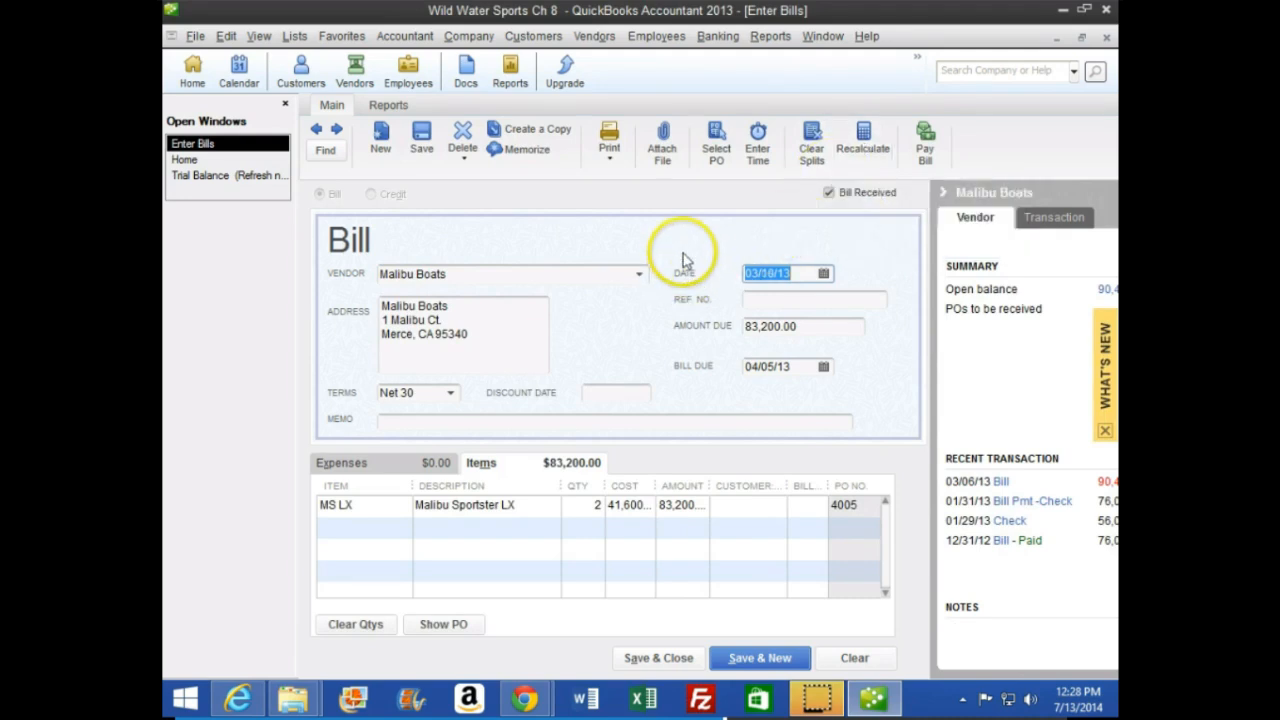
pyautogui.press('+')
pyautogui.press('Tab')
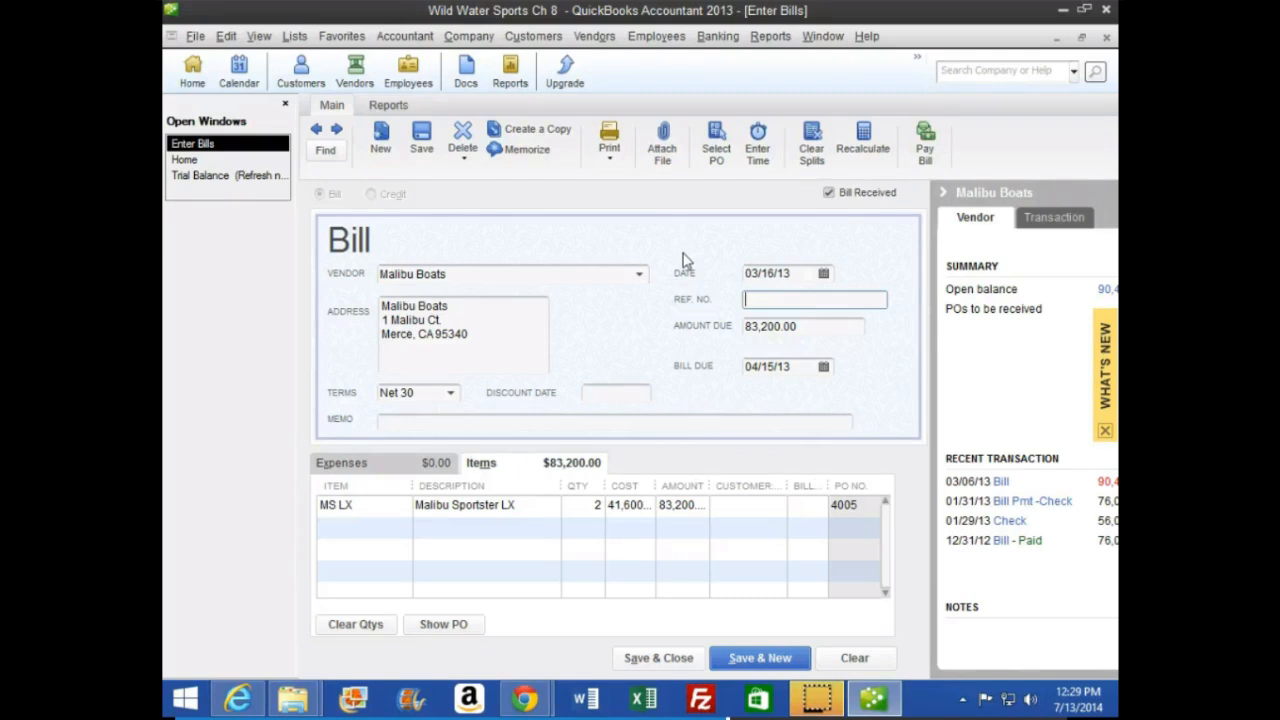
pyautogui.press('Tab')
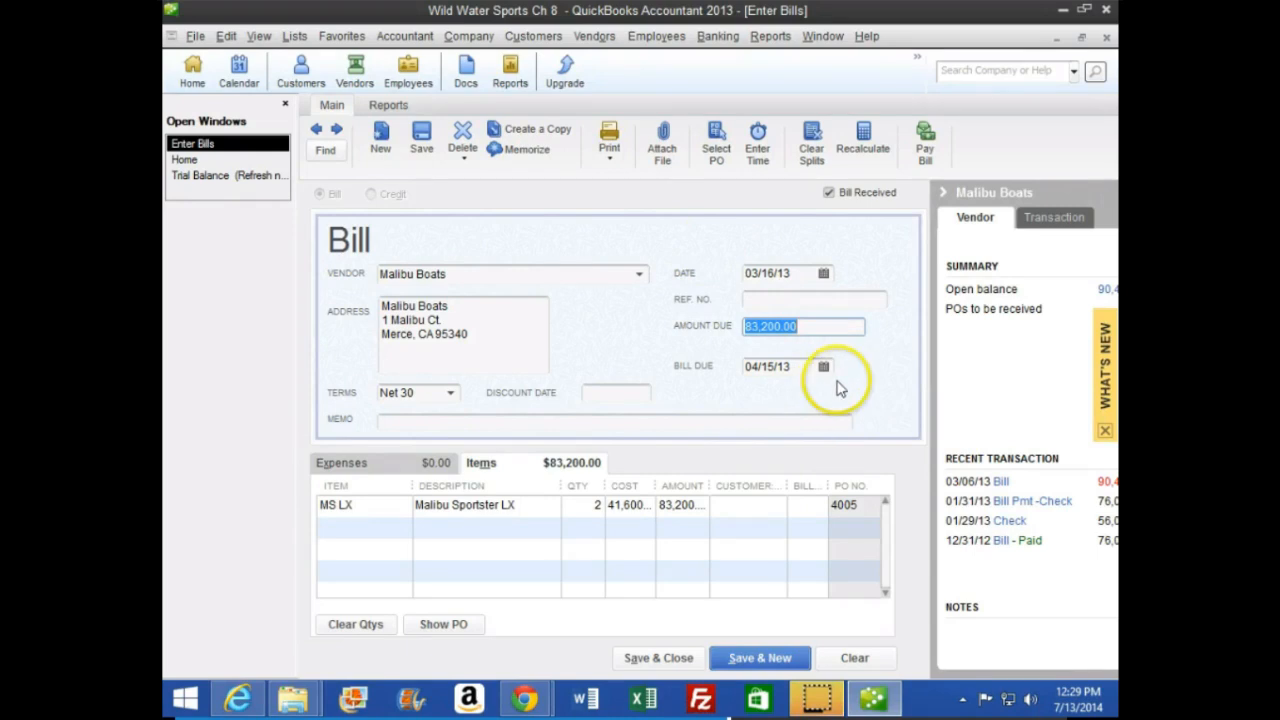
pyautogui.click(757, 660)
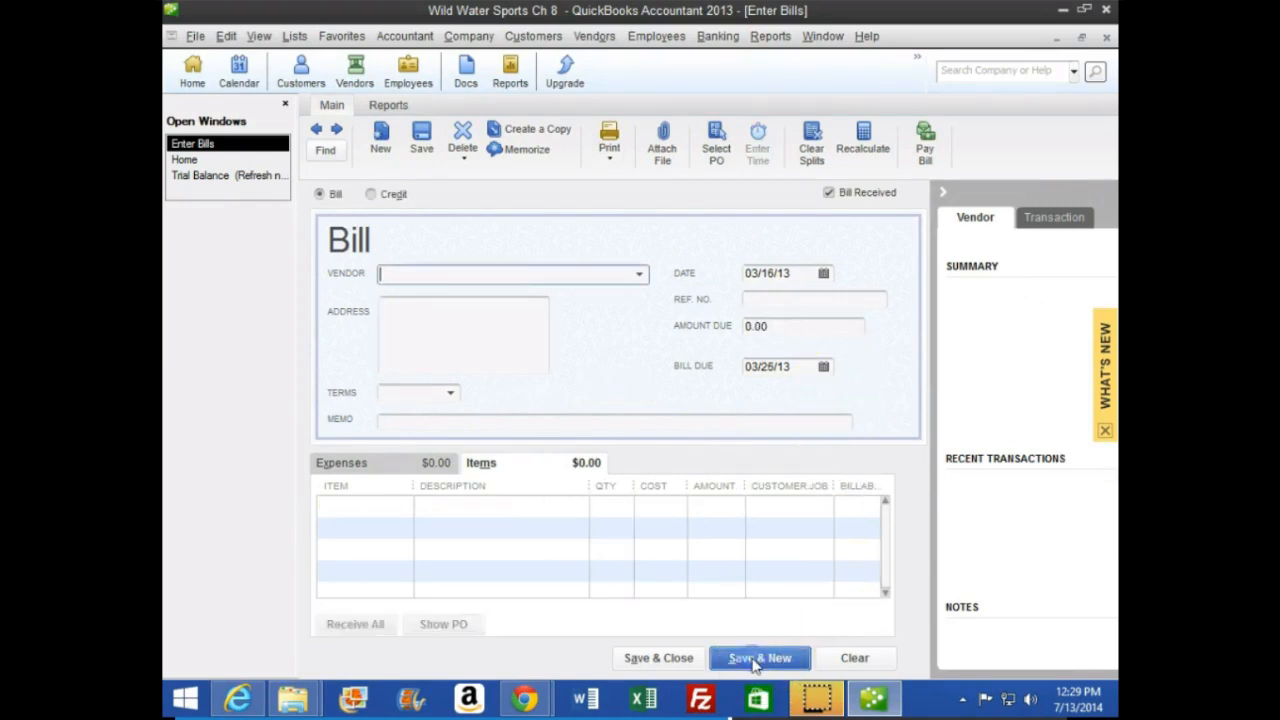
# Step: Check the Tige Boats bill instructions in the Chrome textbook and return to the blank bill in QuickBooks
pyautogui.click(540, 702)
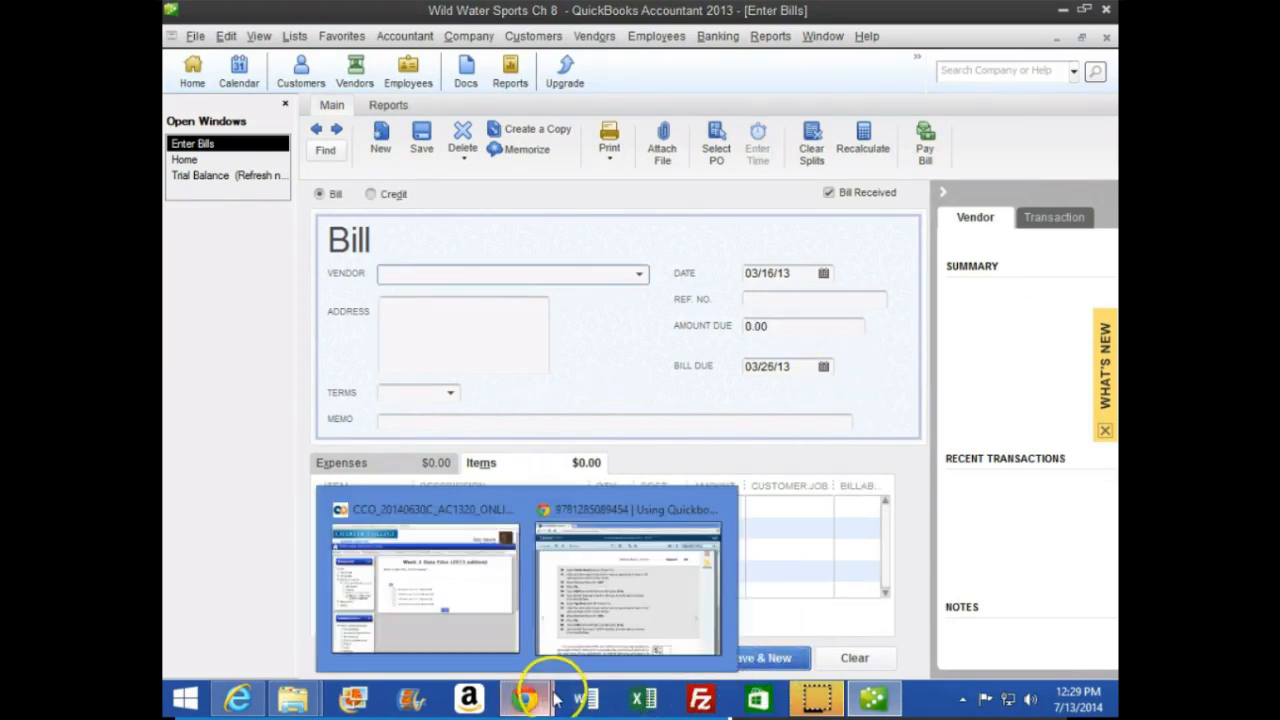
pyautogui.click(586, 515)
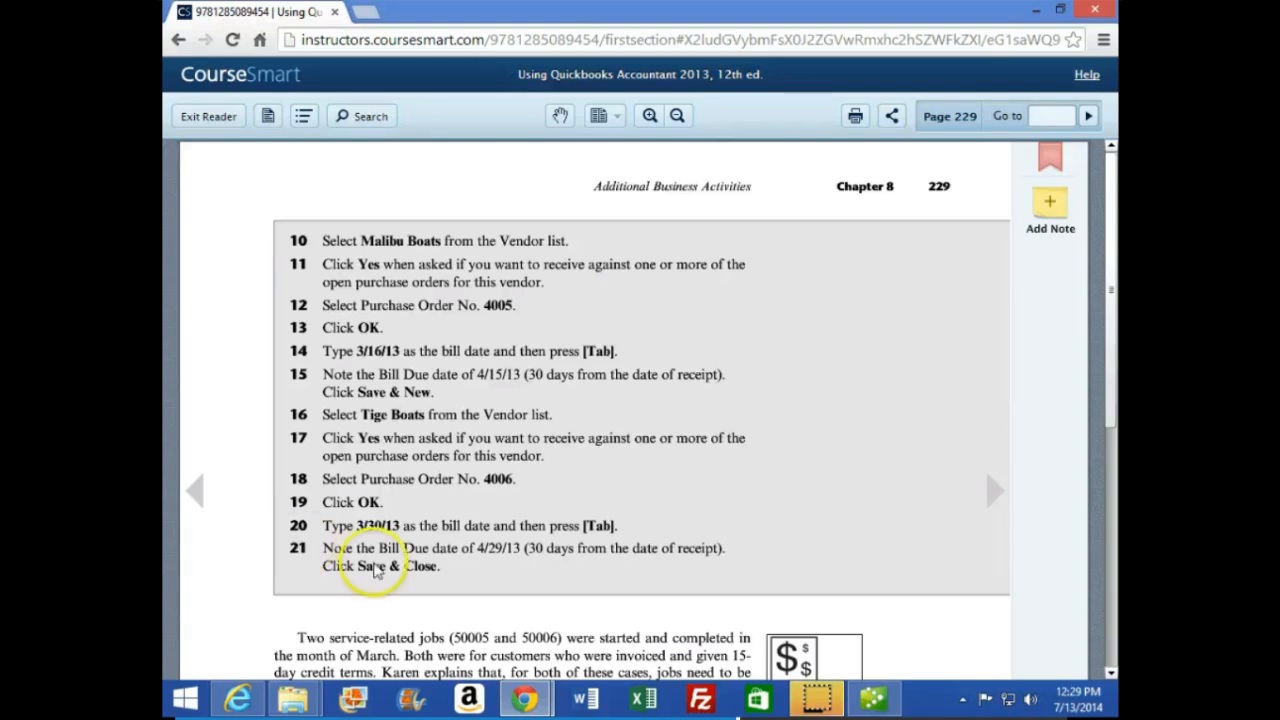
pyautogui.click(872, 697)
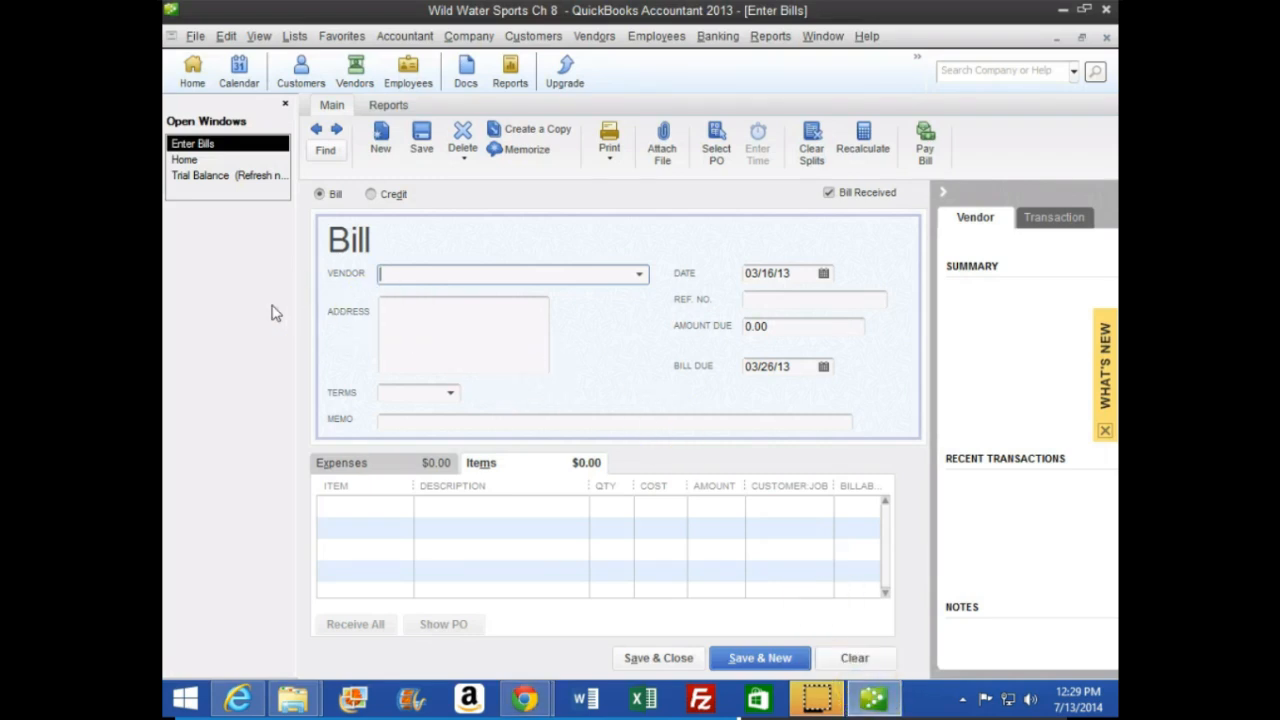
# Step: Select vendor Tige Boats on the new bill and receive against open purchase order 4006
pyautogui.write('Tige Boats')
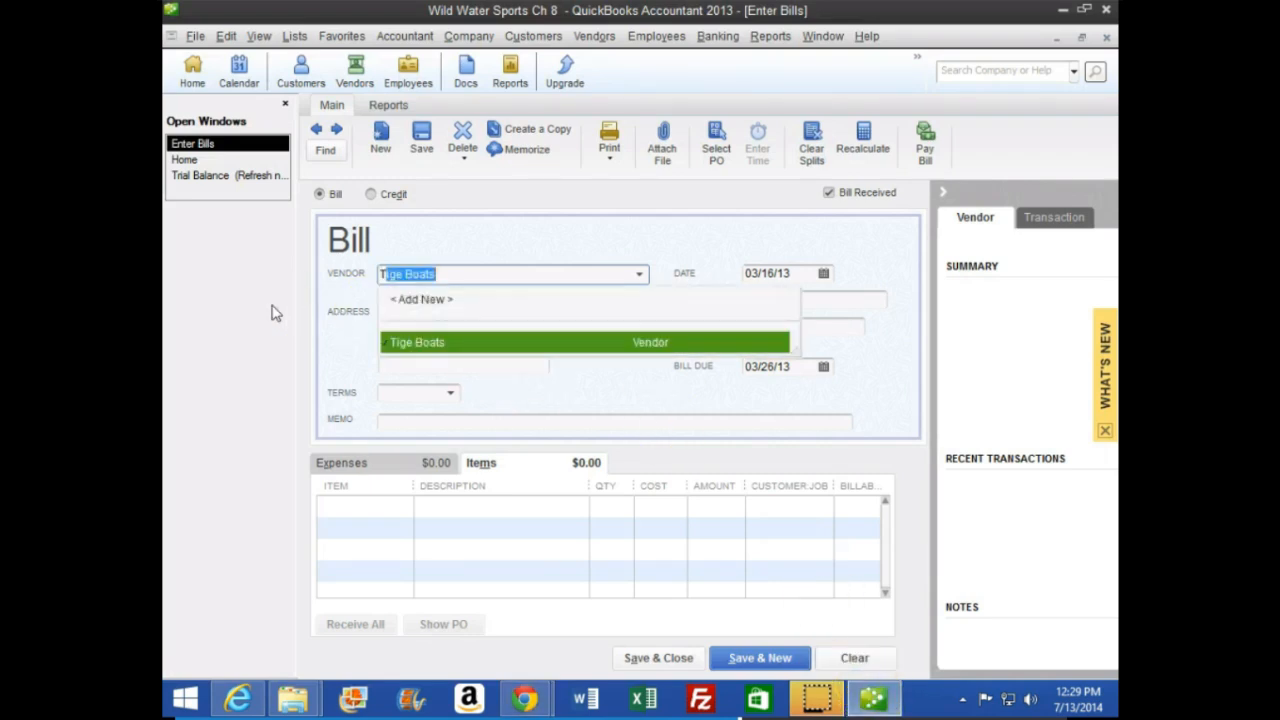
pyautogui.press('Tab')
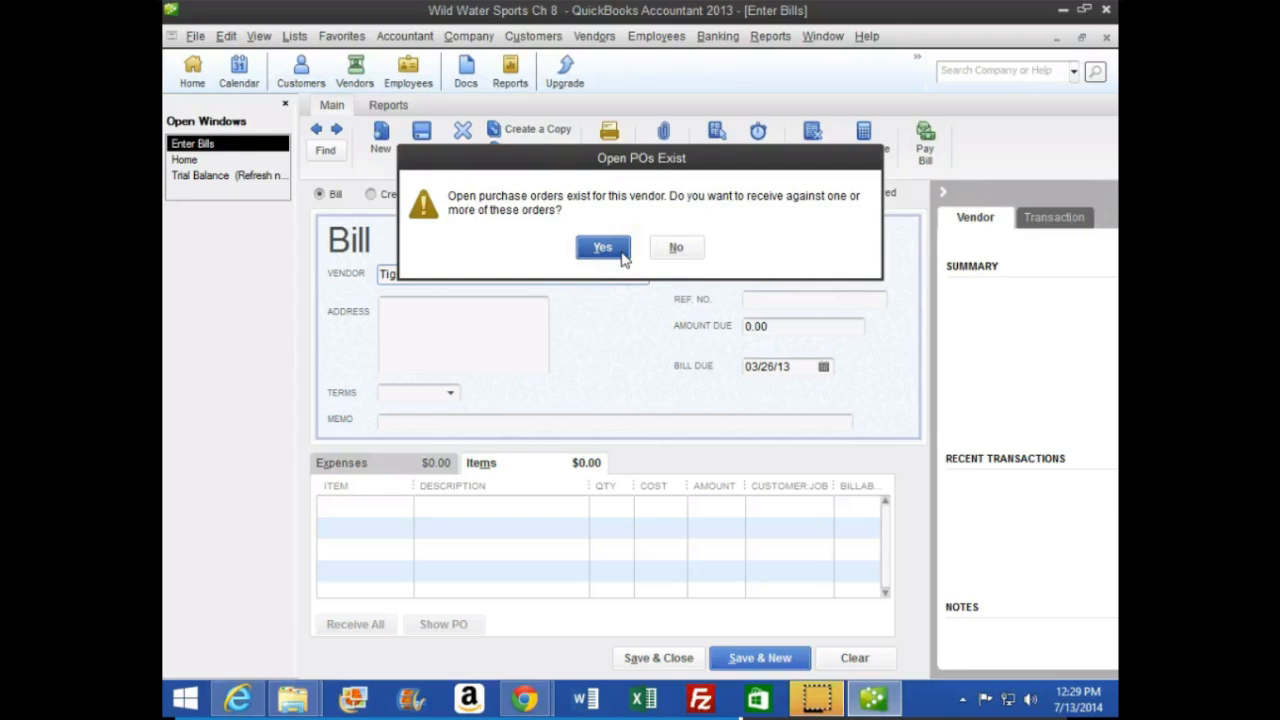
pyautogui.click(622, 258)
pyautogui.click(430, 207)
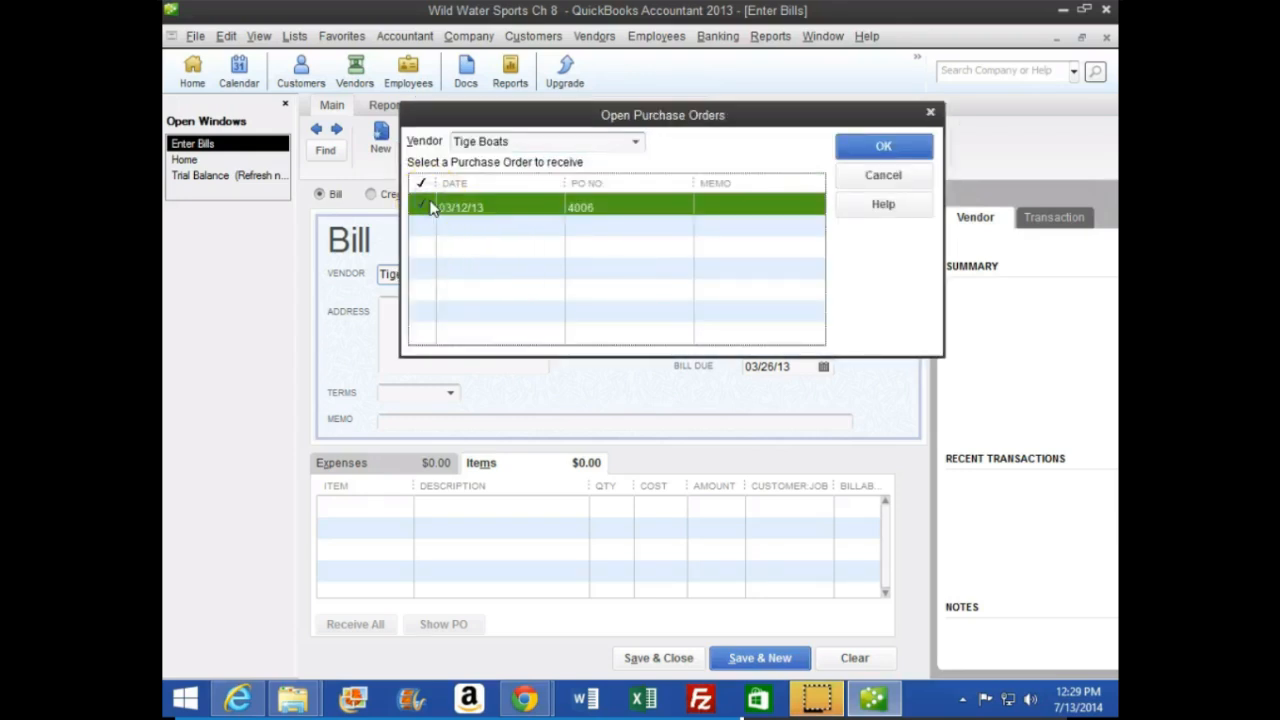
pyautogui.click(884, 148)
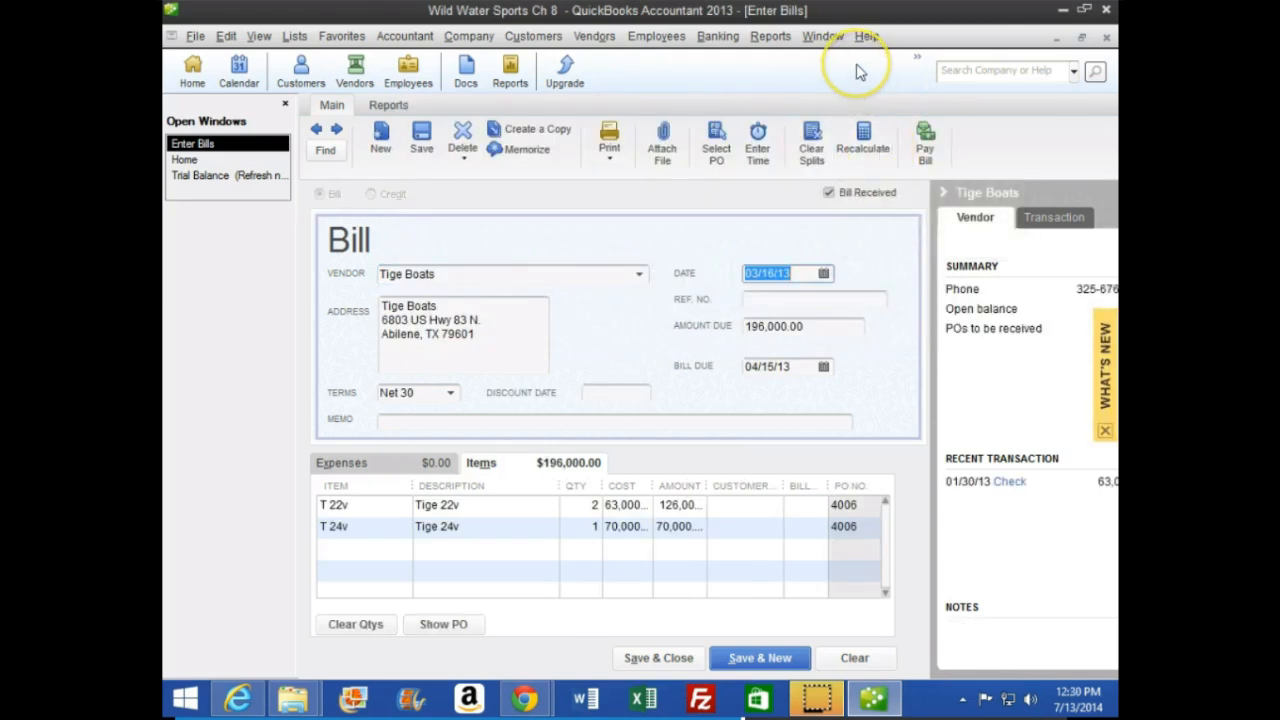
# Step: Set the Tige Boats bill date to 03/30/13, then save and close the bill
pyautogui.press('+')
pyautogui.press('+')
pyautogui.press('+')
pyautogui.press('+')
pyautogui.press('Tab')
pyautogui.press('Tab')
pyautogui.press('Tab')
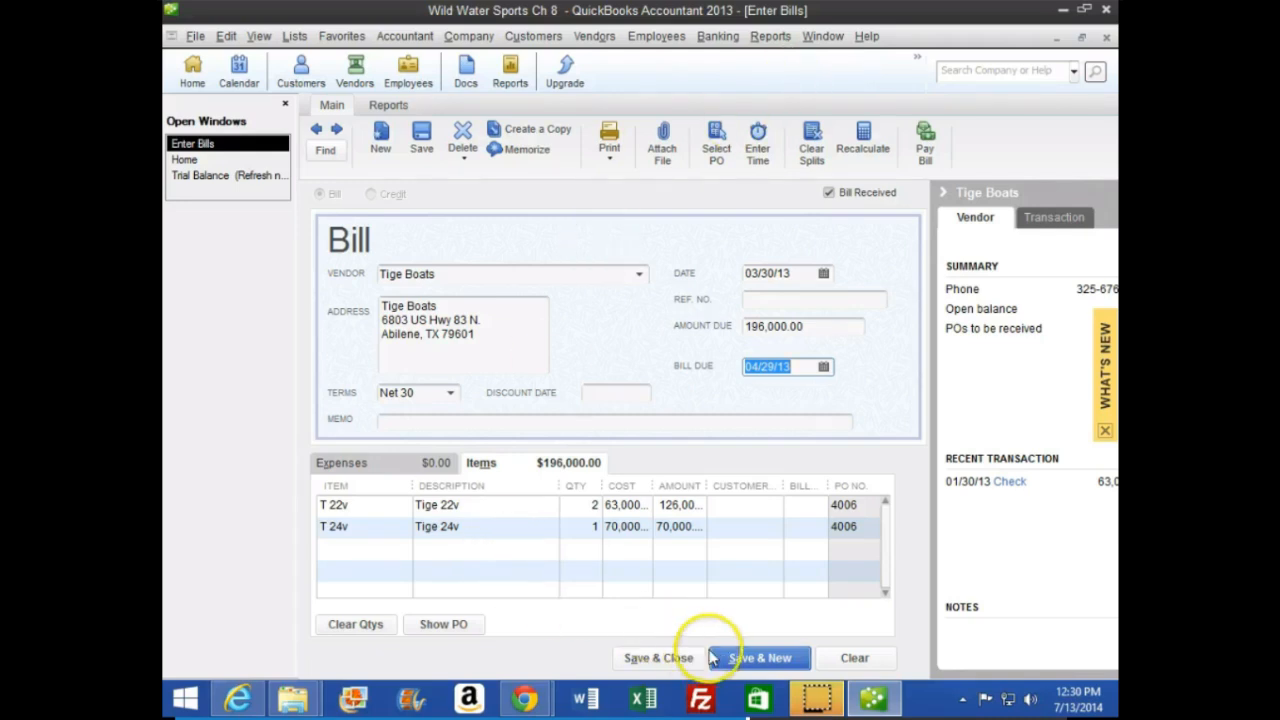
pyautogui.click(683, 668)
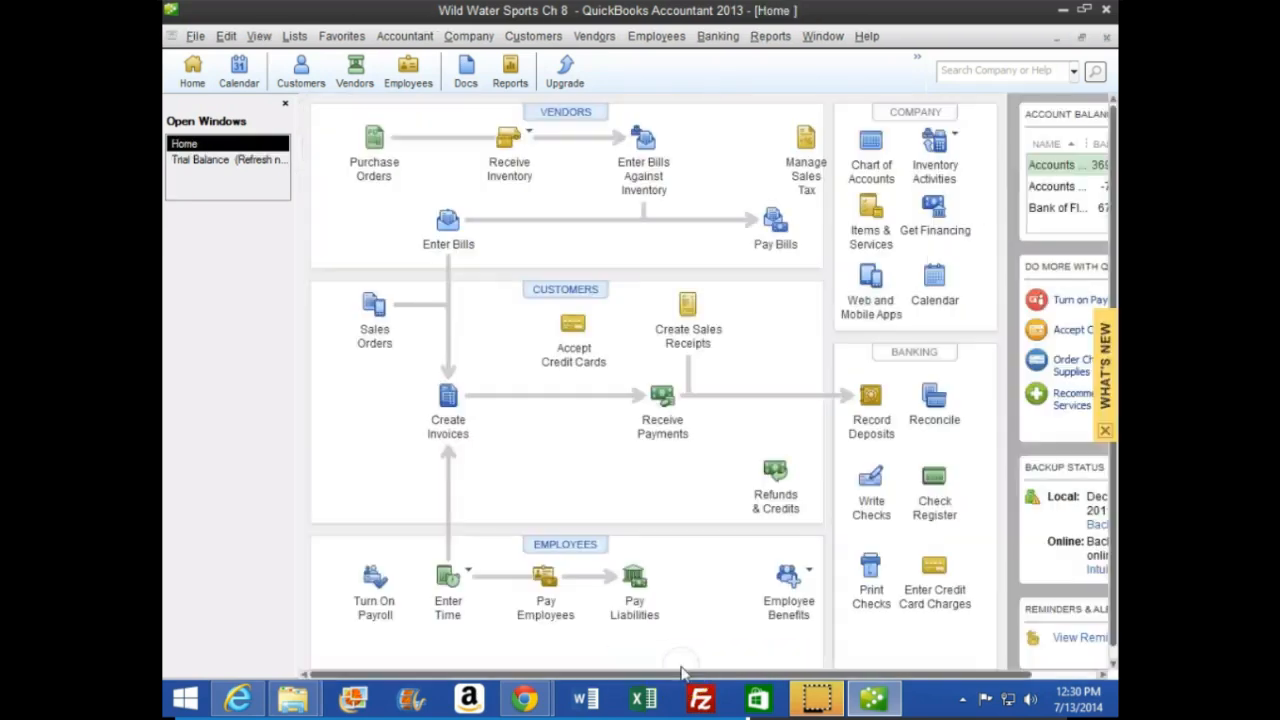
# Step: Switch to the textbook in Chrome and read the page 229 instructions for recording service-related activity on account
pyautogui.moveTo(526, 690)
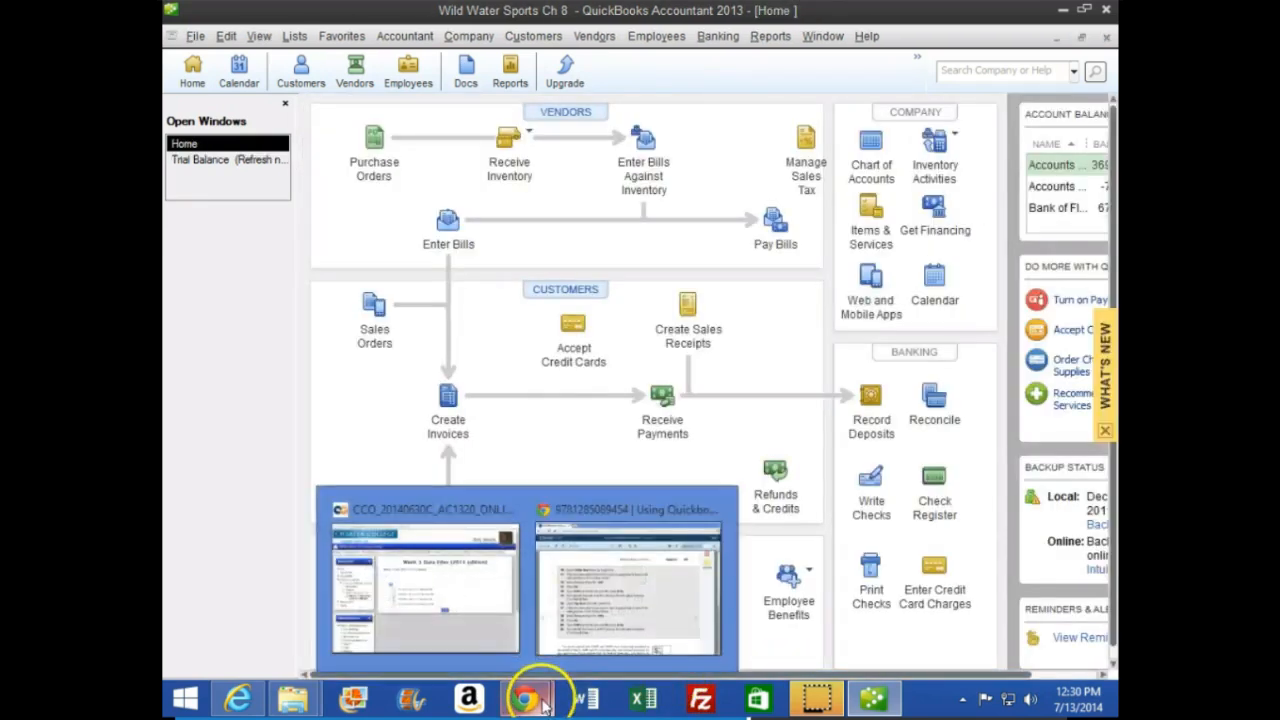
pyautogui.click(609, 560)
pyautogui.scroll(-3, 376, 466)
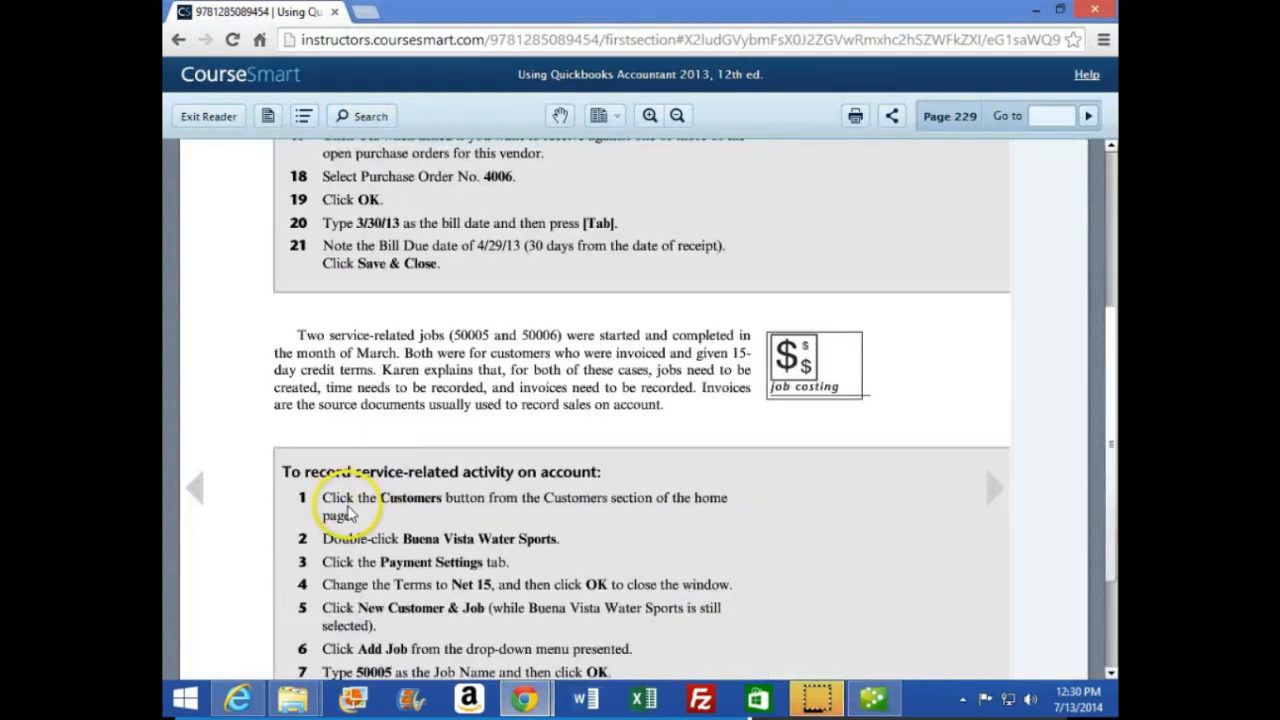
pyautogui.scroll(-1, 240, 509)
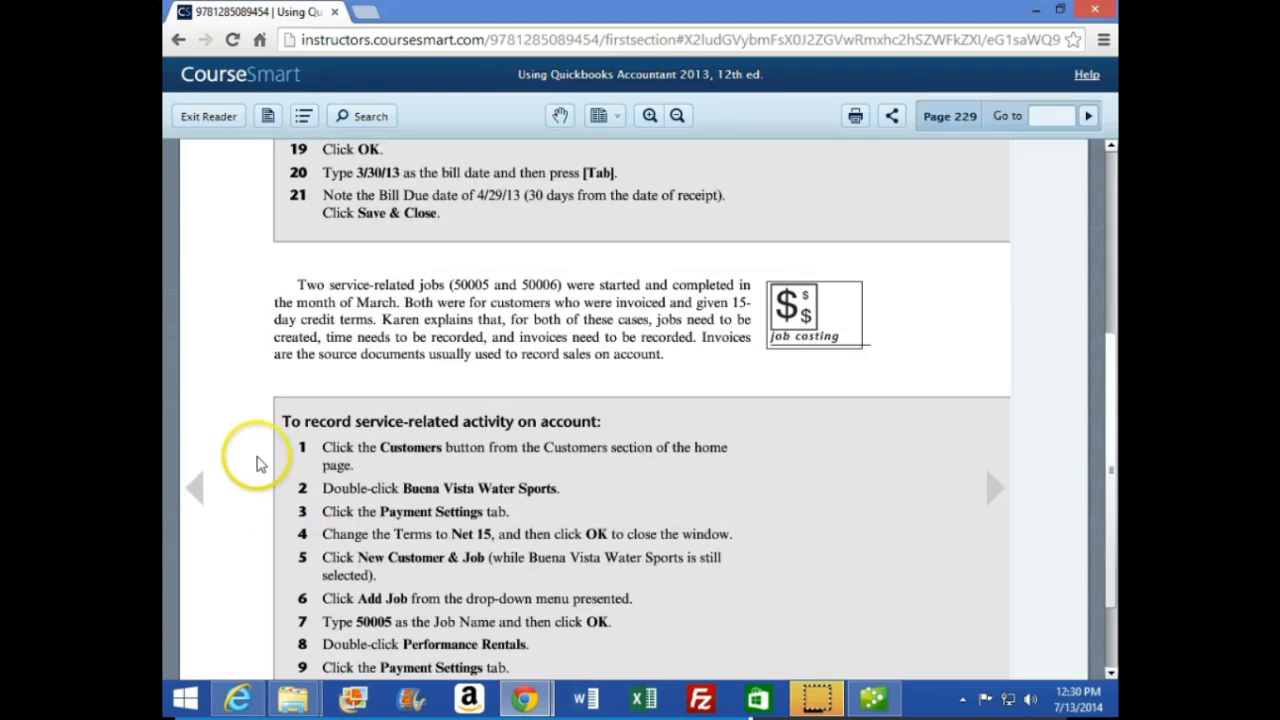
pyautogui.scroll(-1, 262, 440)
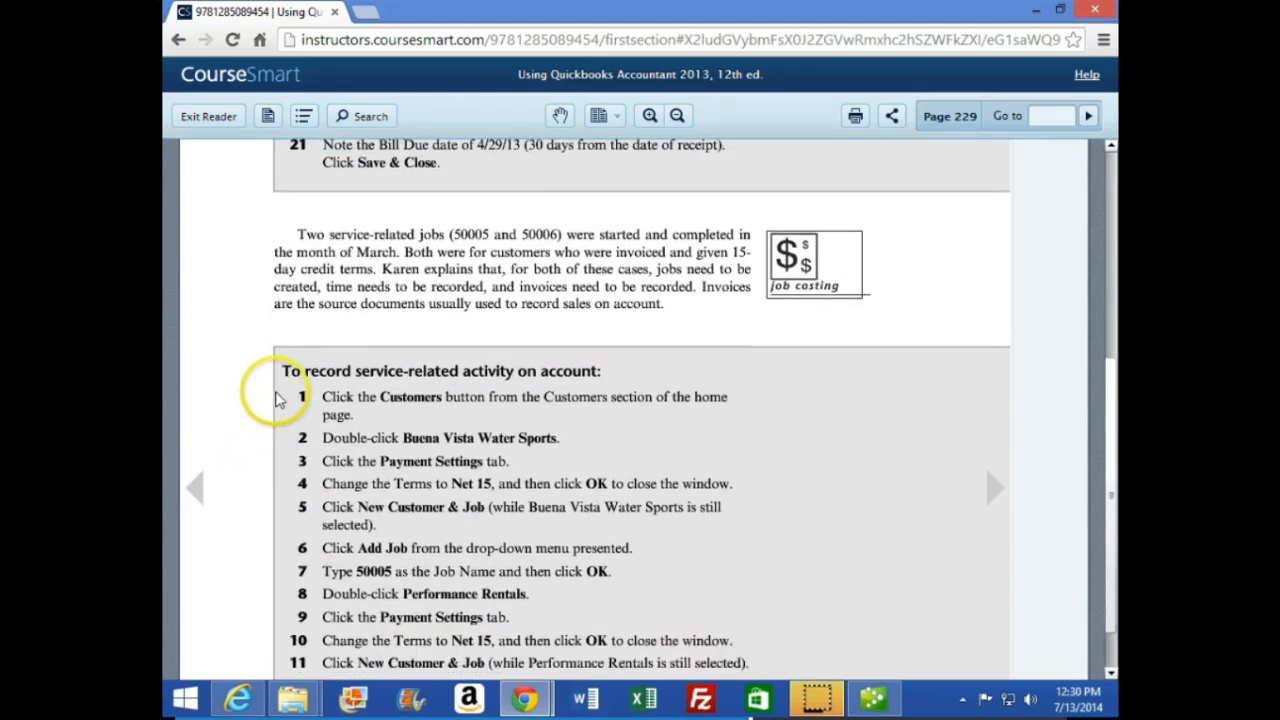
pyautogui.scroll(-1, 279, 385)
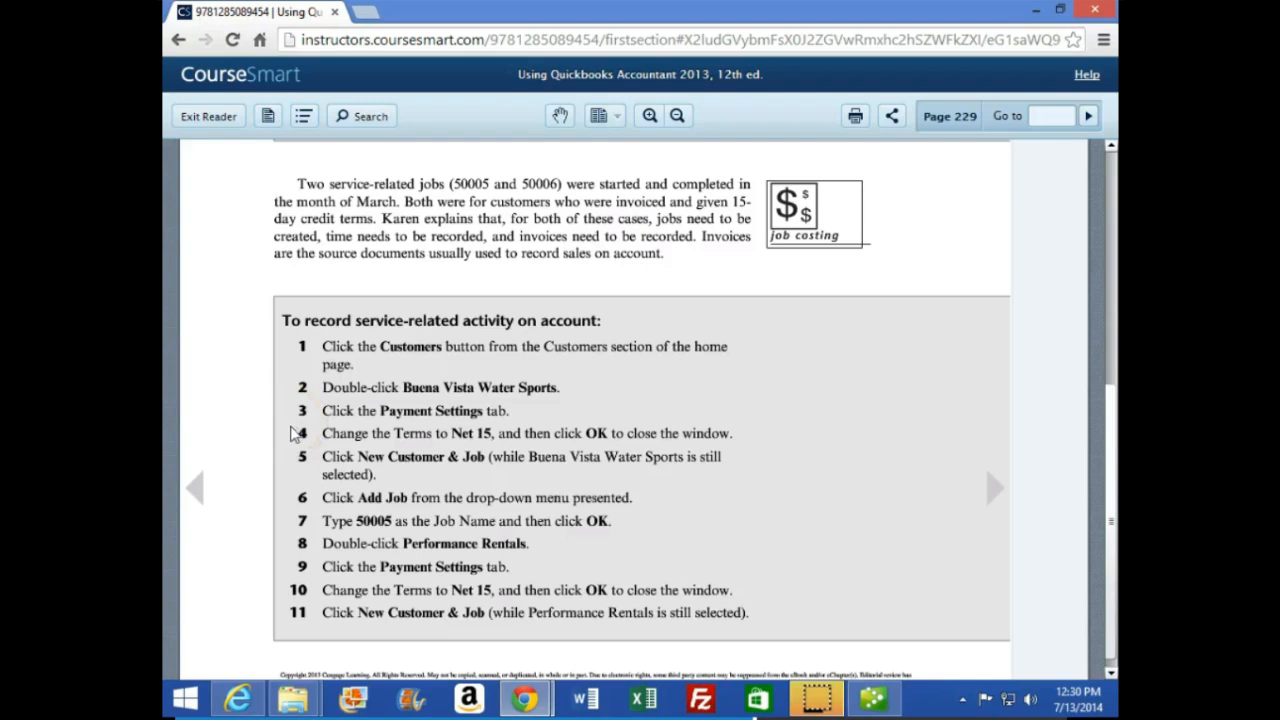
# Step: Switch back to QuickBooks and open the customer record of Buena Vista Water Sports for editing from the Customer Center
pyautogui.click(872, 698)
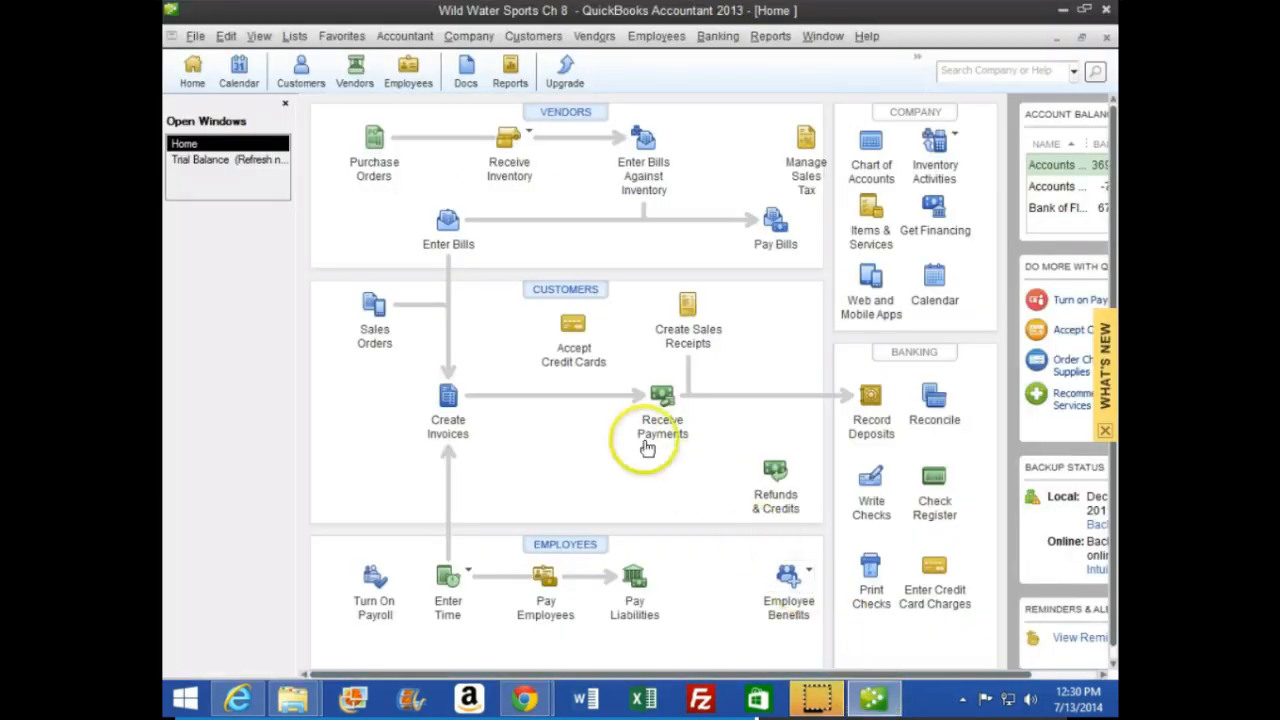
pyautogui.click(551, 292)
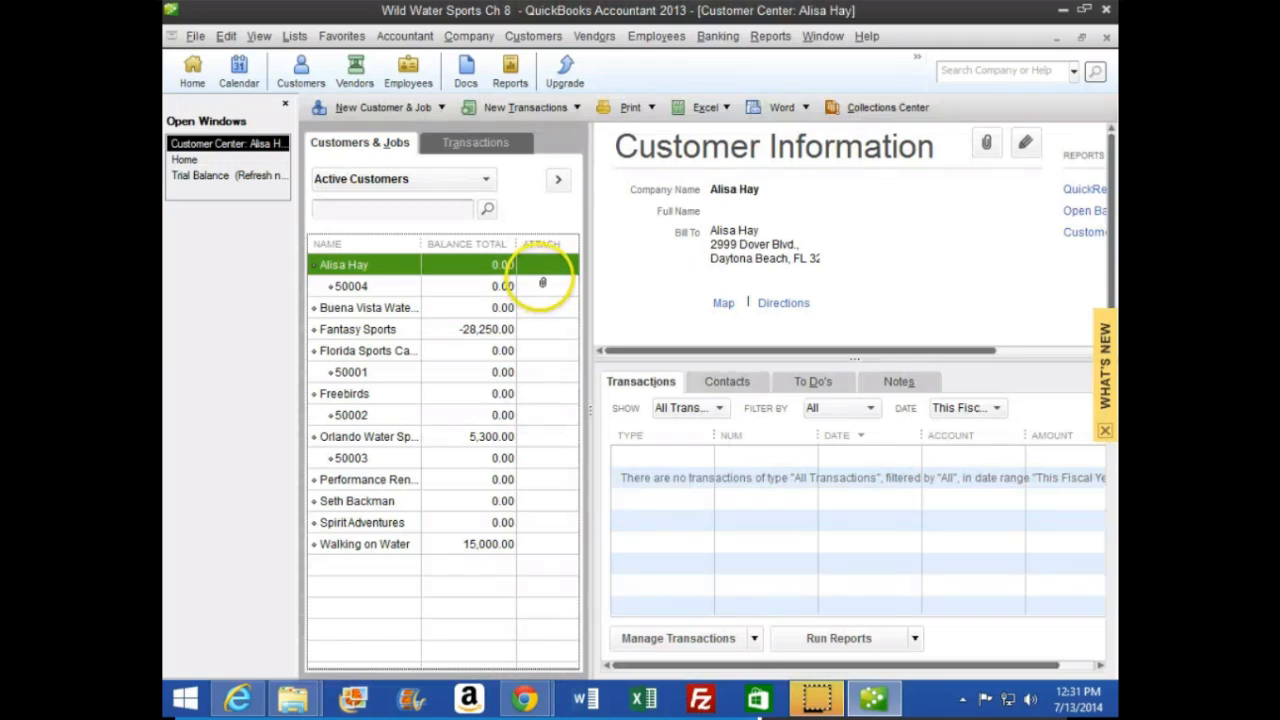
pyautogui.click(340, 315)
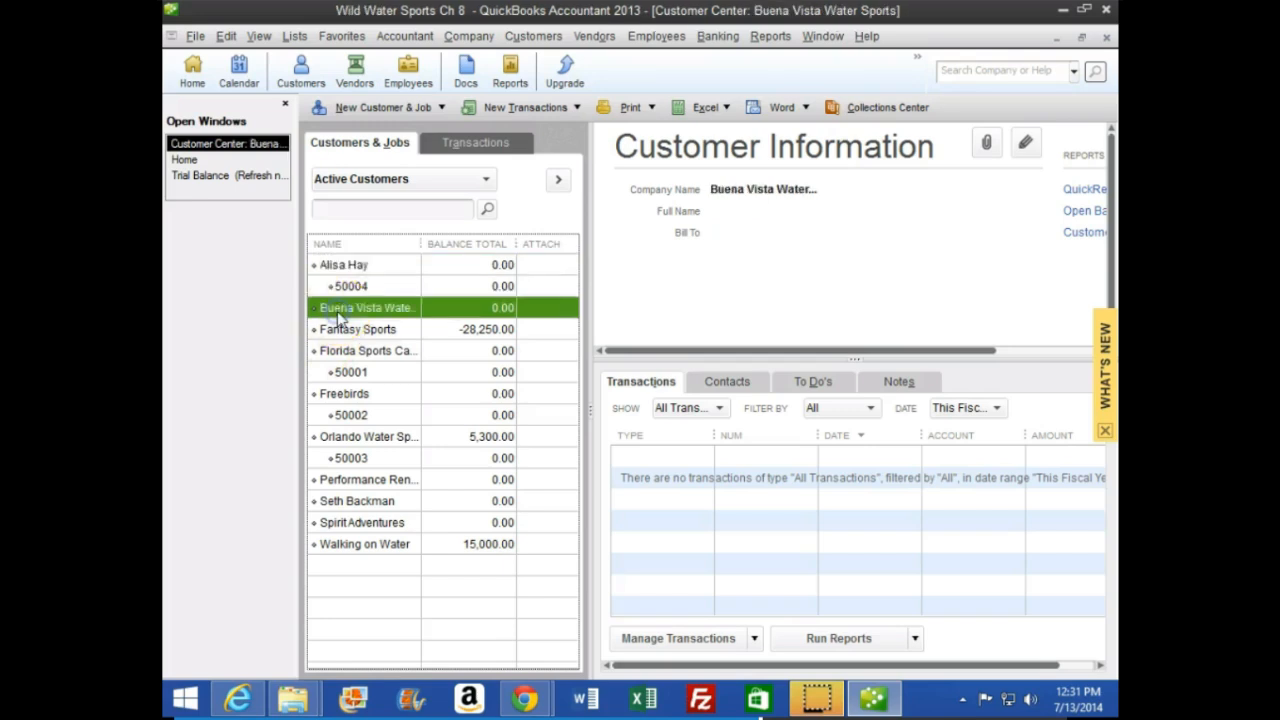
pyautogui.doubleClick(340, 310)
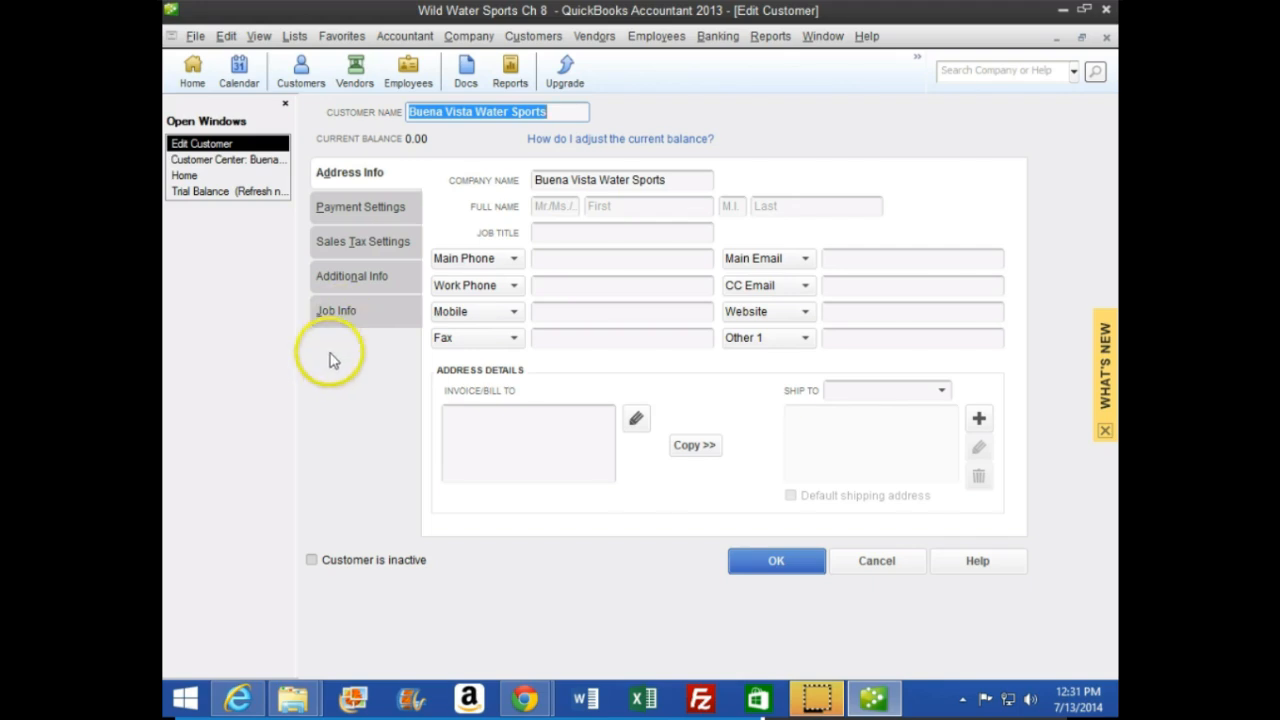
# Step: Set the payment terms of customer Buena Vista Water Sports to Net 15 and save the record
pyautogui.click(340, 214)
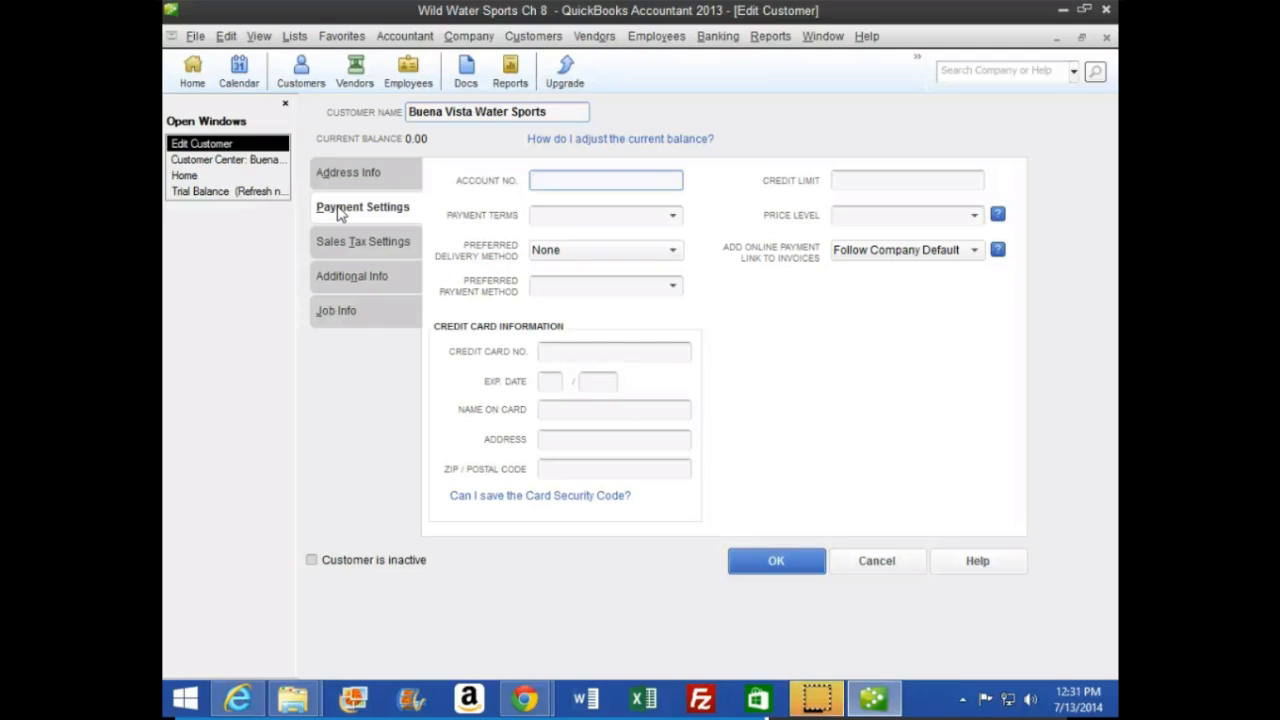
pyautogui.click(673, 216)
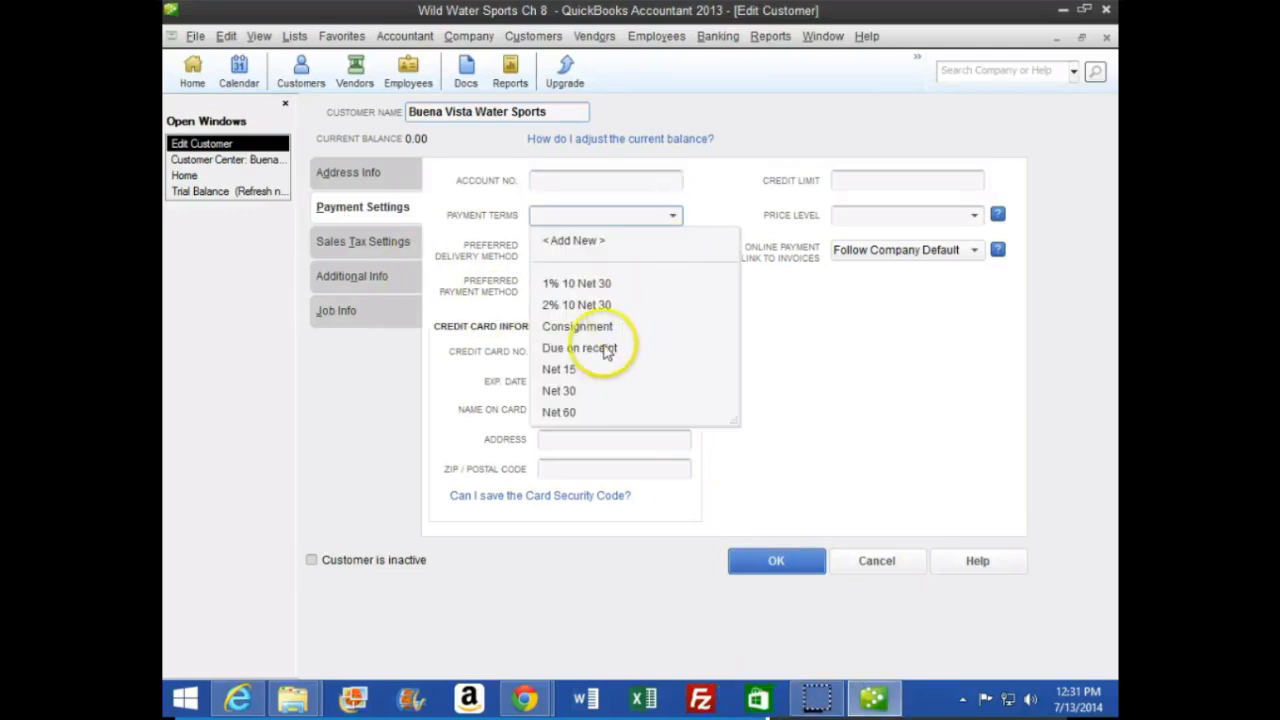
pyautogui.click(568, 370)
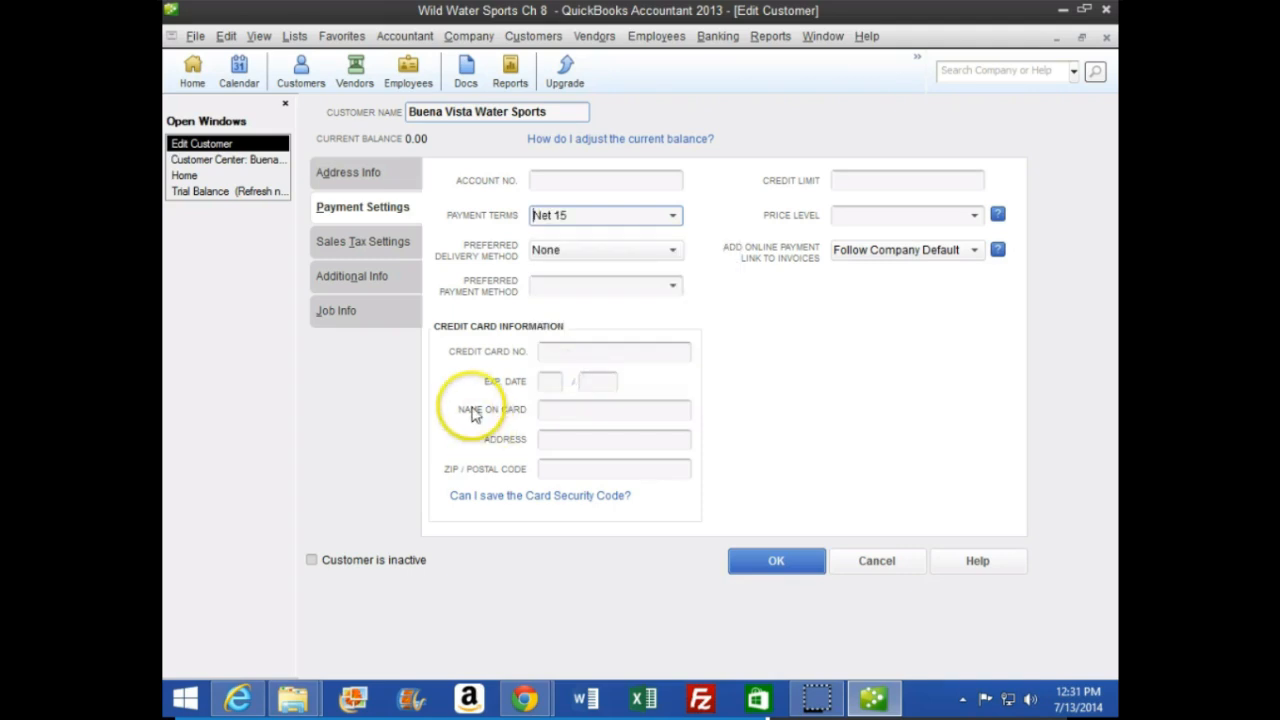
pyautogui.click(786, 562)
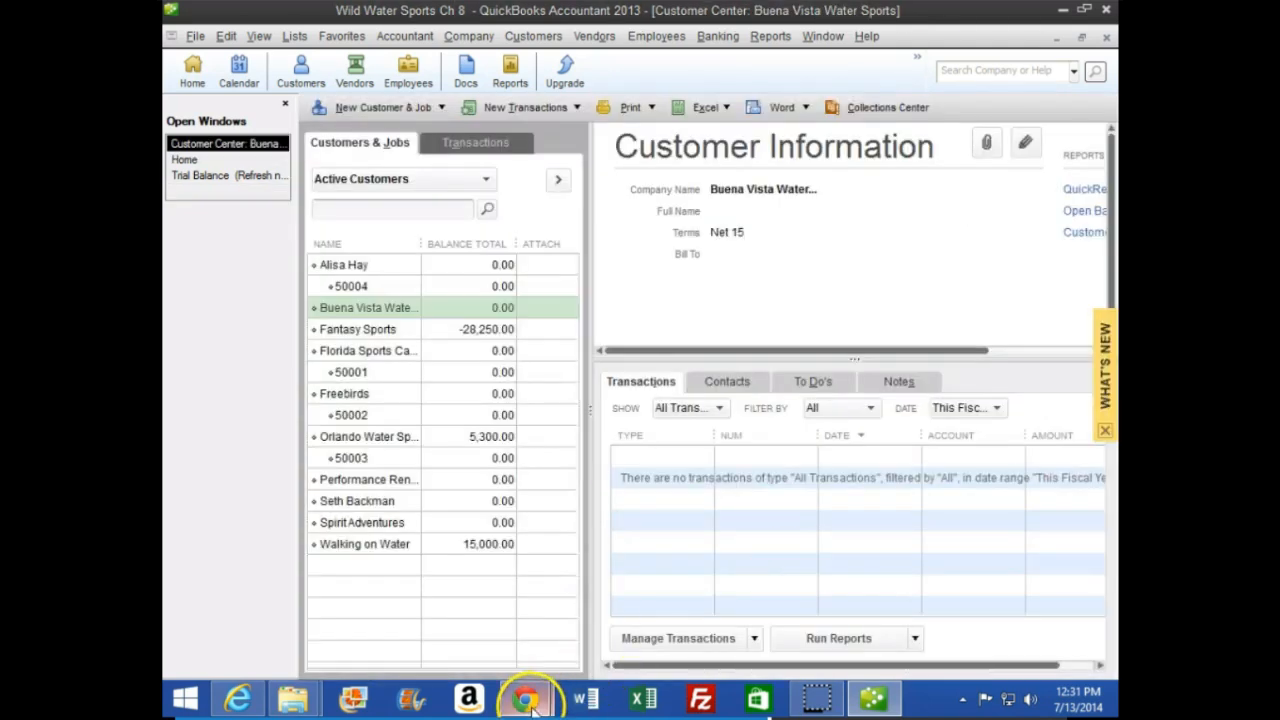
# Step: Check the textbook instructions in Chrome, return to QuickBooks, and add job 50005 to customer Buena Vista Water Sports
pyautogui.moveTo(528, 698)
pyautogui.click(580, 600)
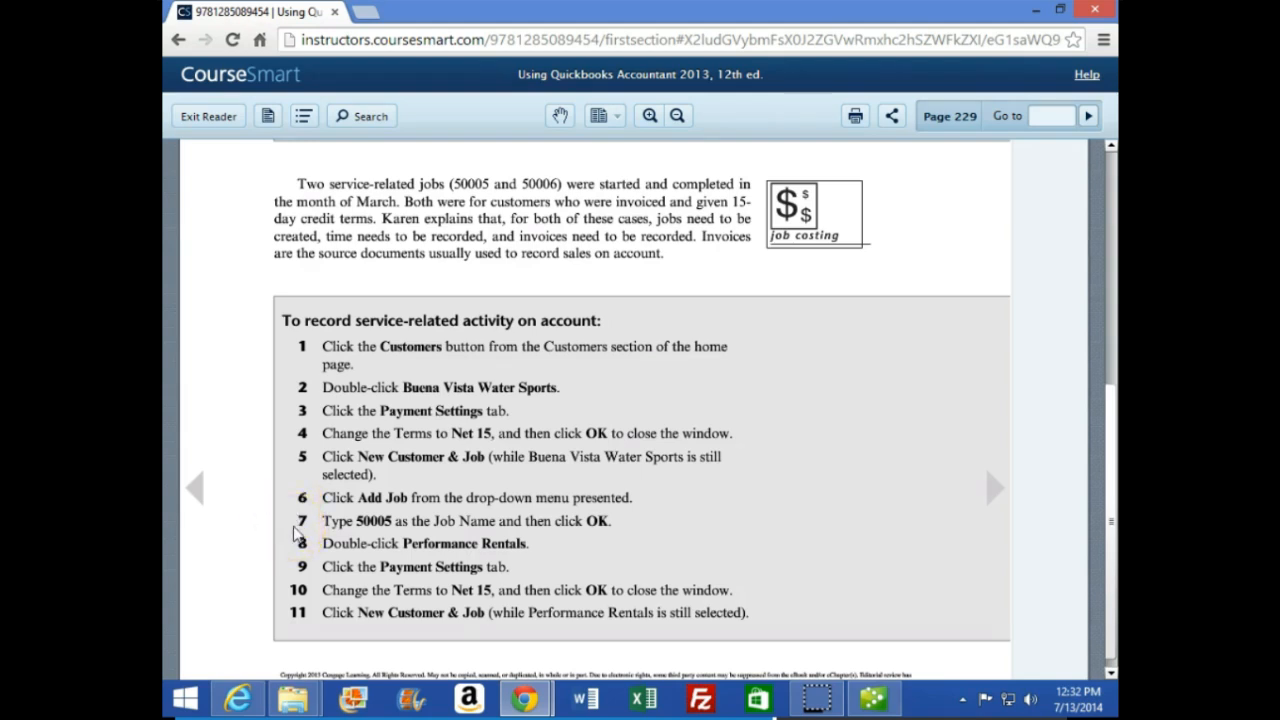
pyautogui.click(886, 696)
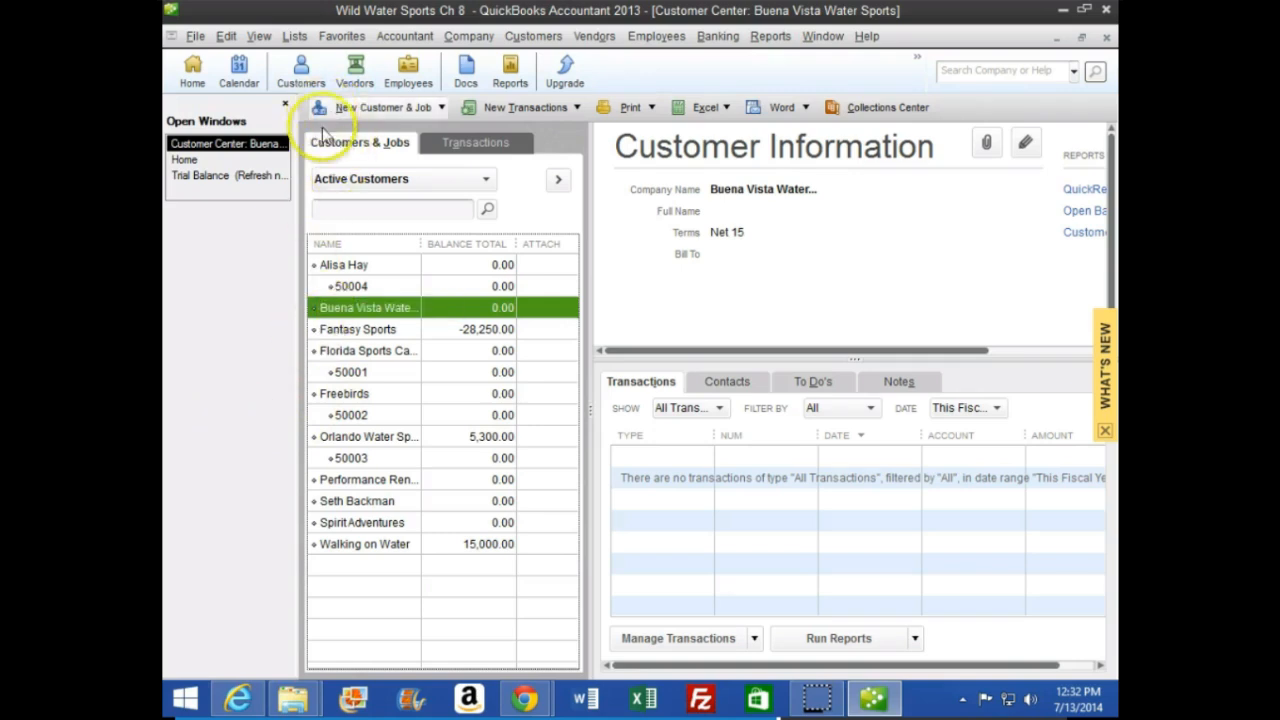
pyautogui.click(345, 108)
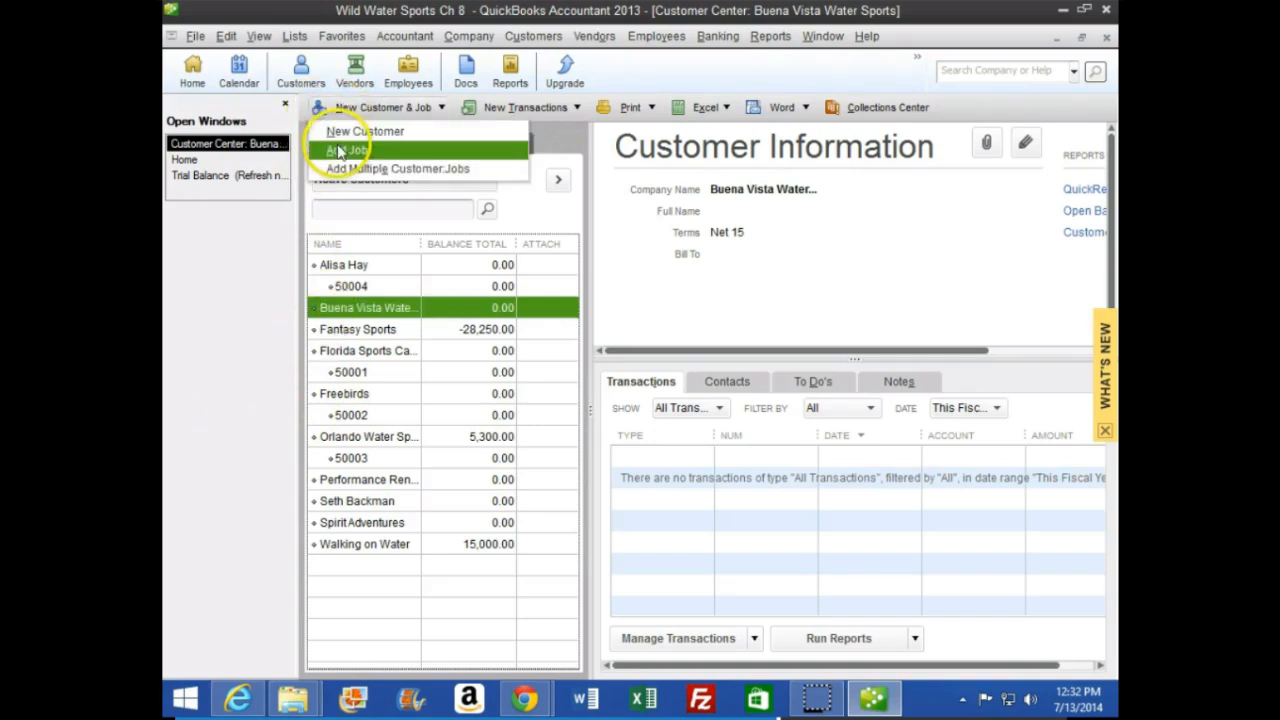
pyautogui.click(340, 151)
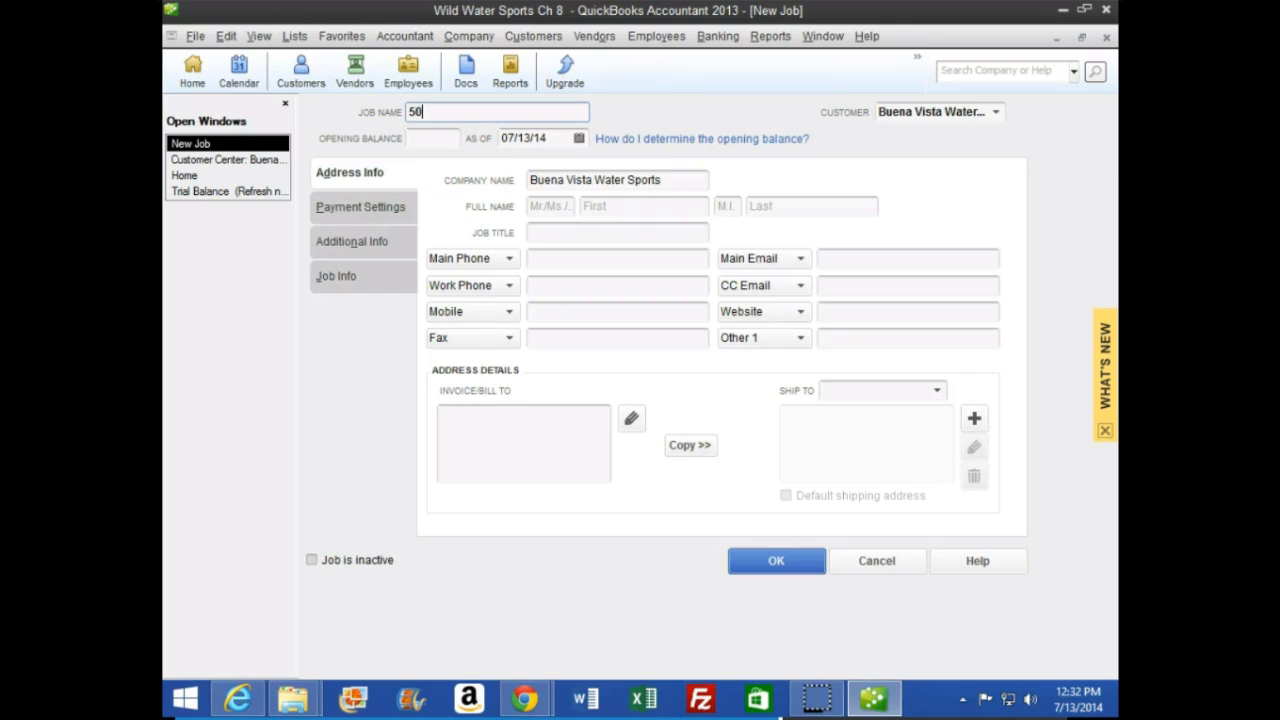
pyautogui.press('Tab')
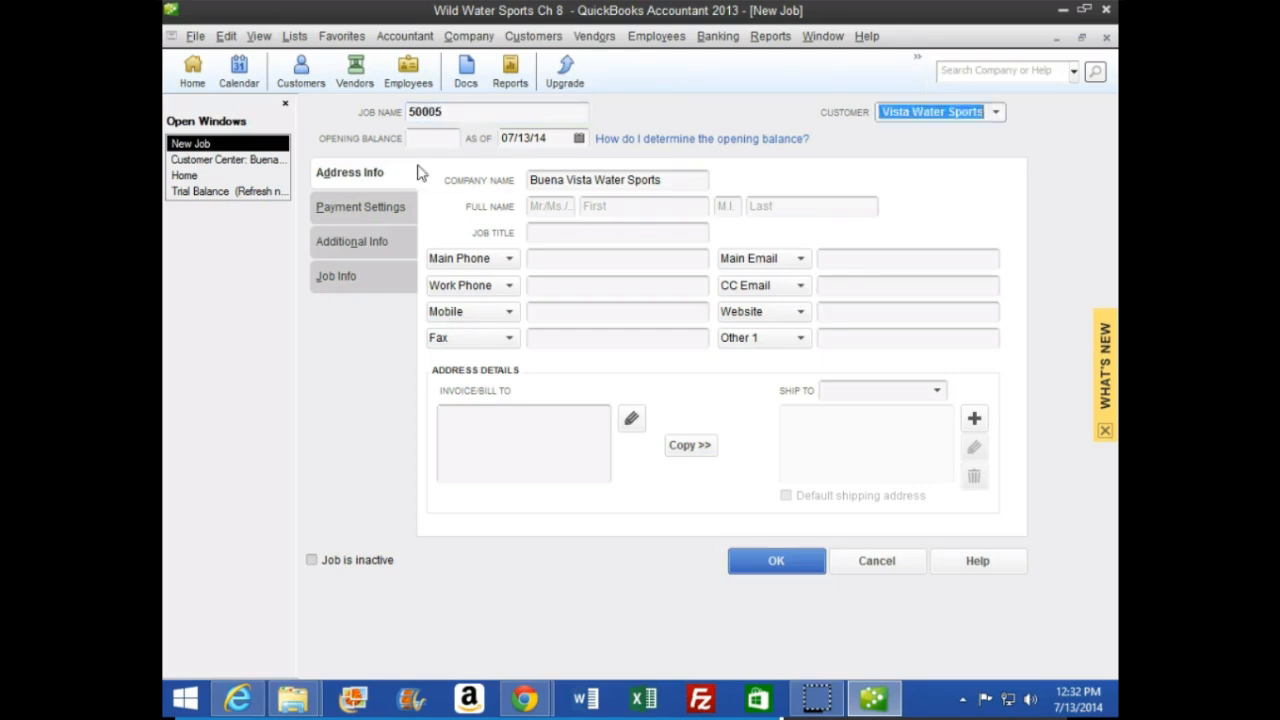
pyautogui.click(795, 575)
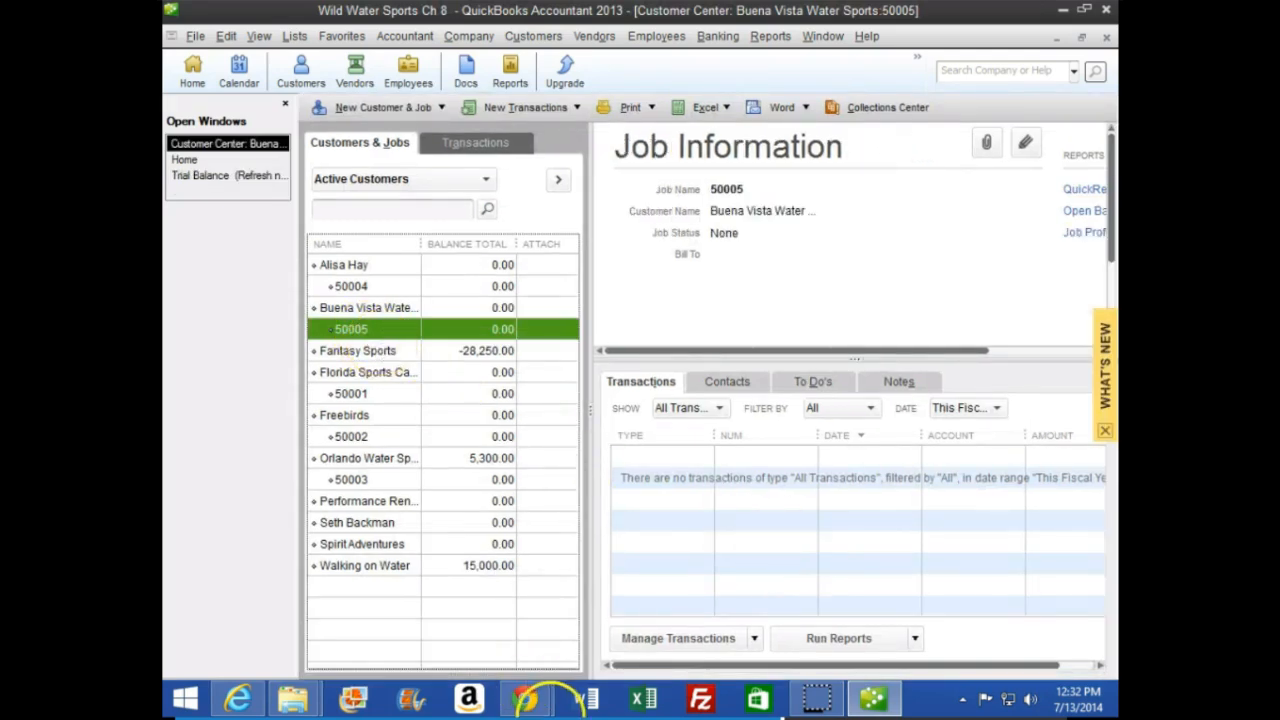
# Step: Check the page 229 instructions in Chrome, return to QuickBooks, and set the Performance Rentals payment terms to Net 15, saving the record
pyautogui.moveTo(524, 698)
pyautogui.click(565, 598)
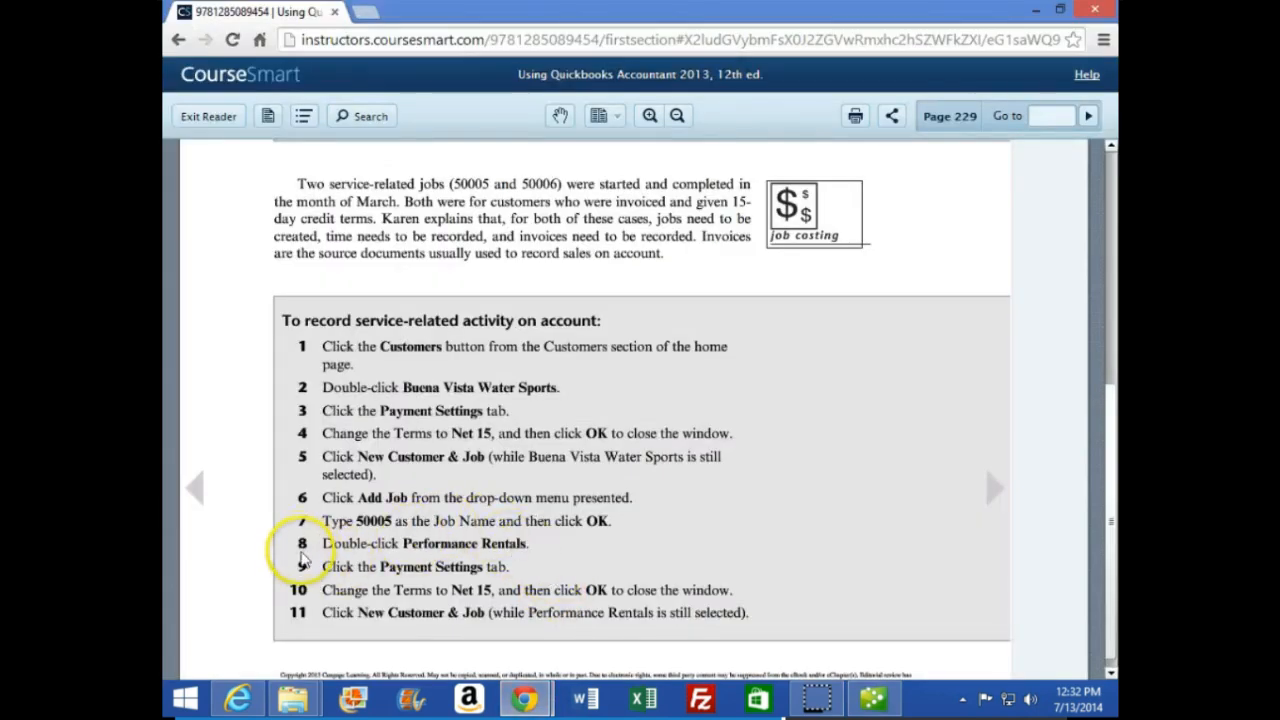
pyautogui.scroll(-1, 303, 555)
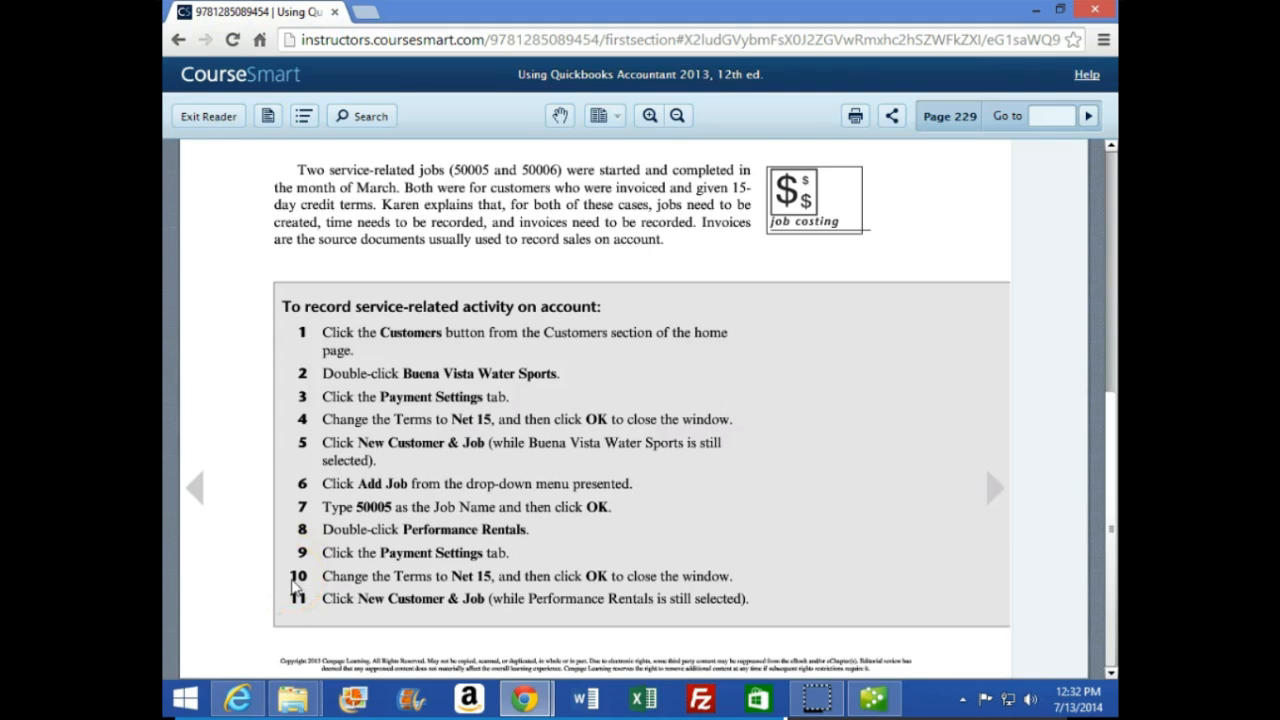
pyautogui.click(874, 698)
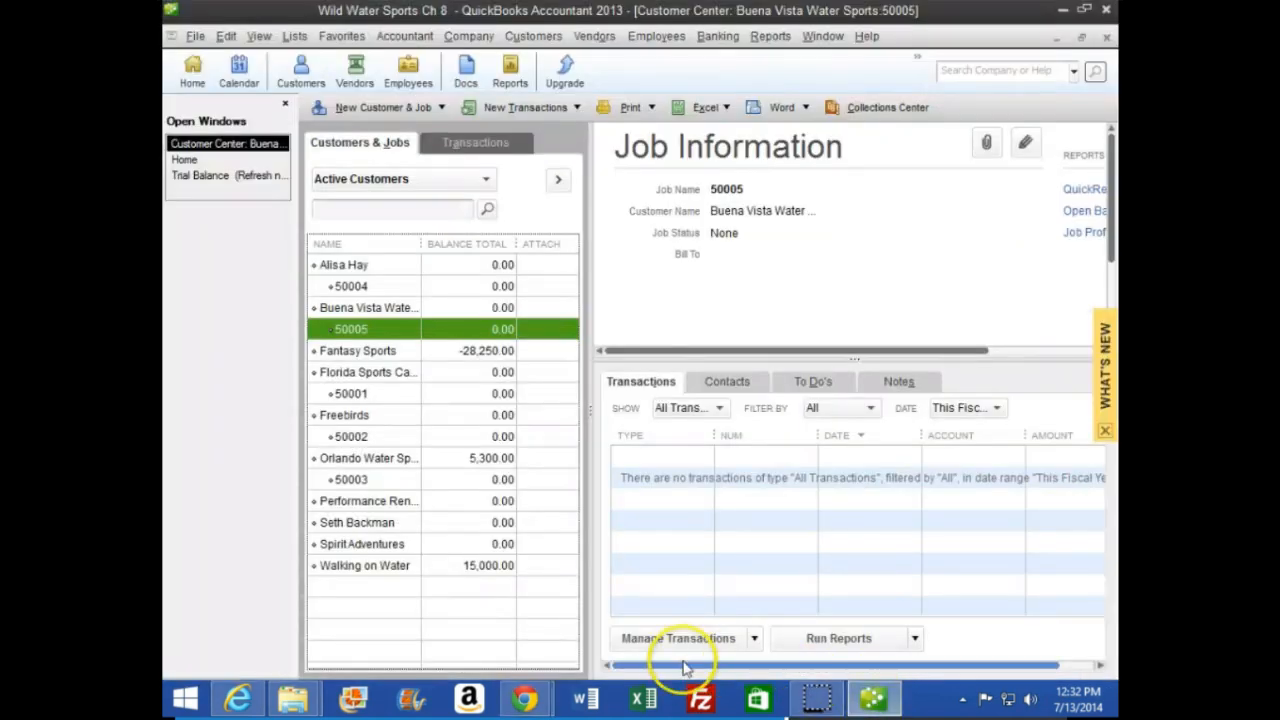
pyautogui.click(377, 502)
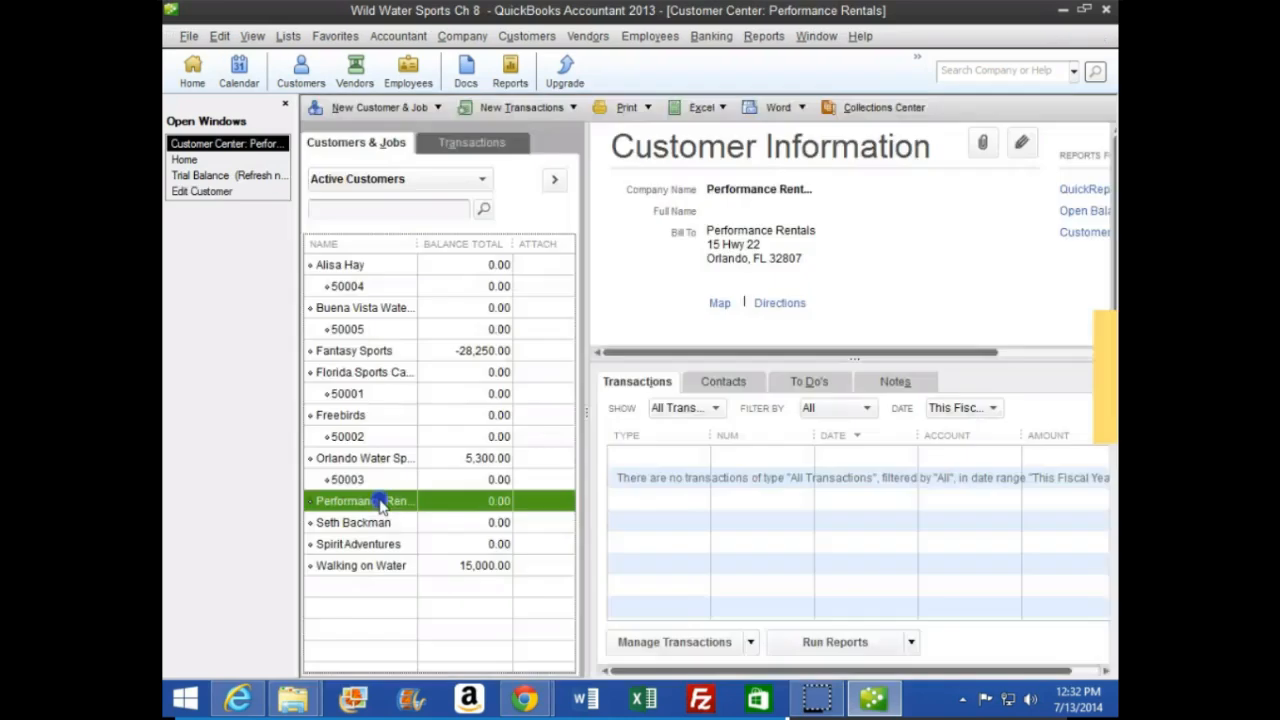
pyautogui.doubleClick(380, 503)
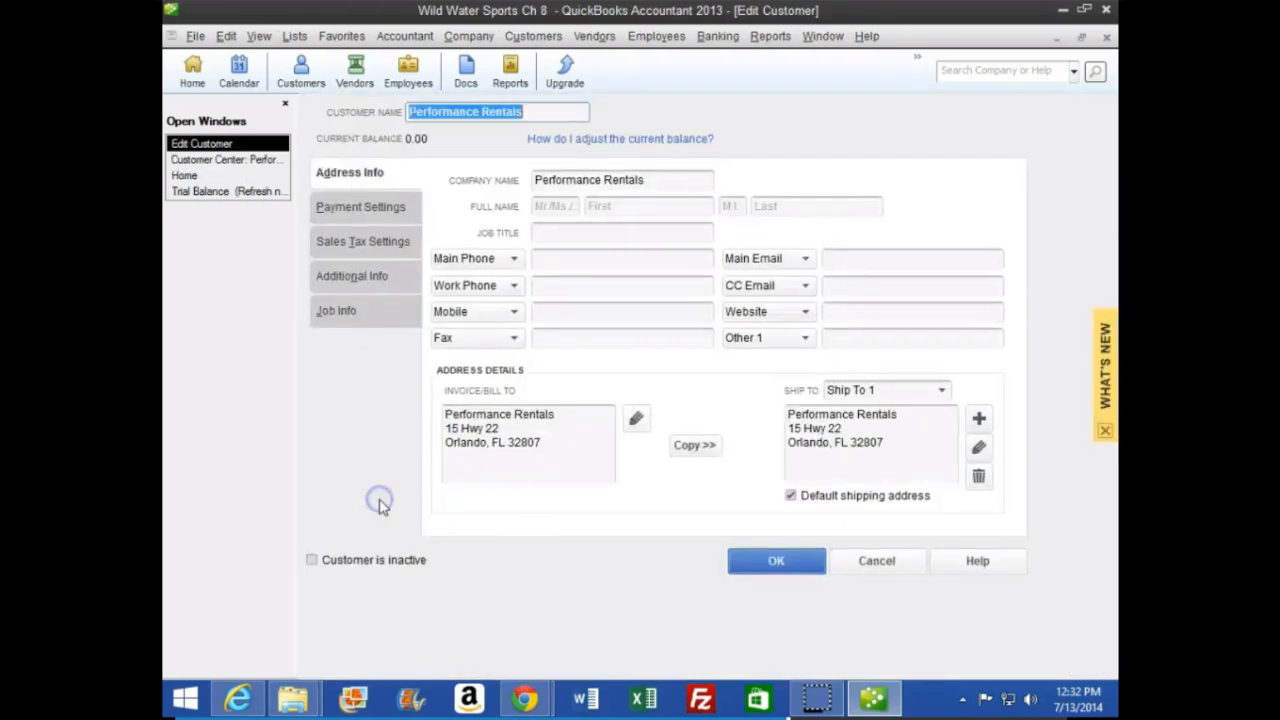
pyautogui.click(333, 216)
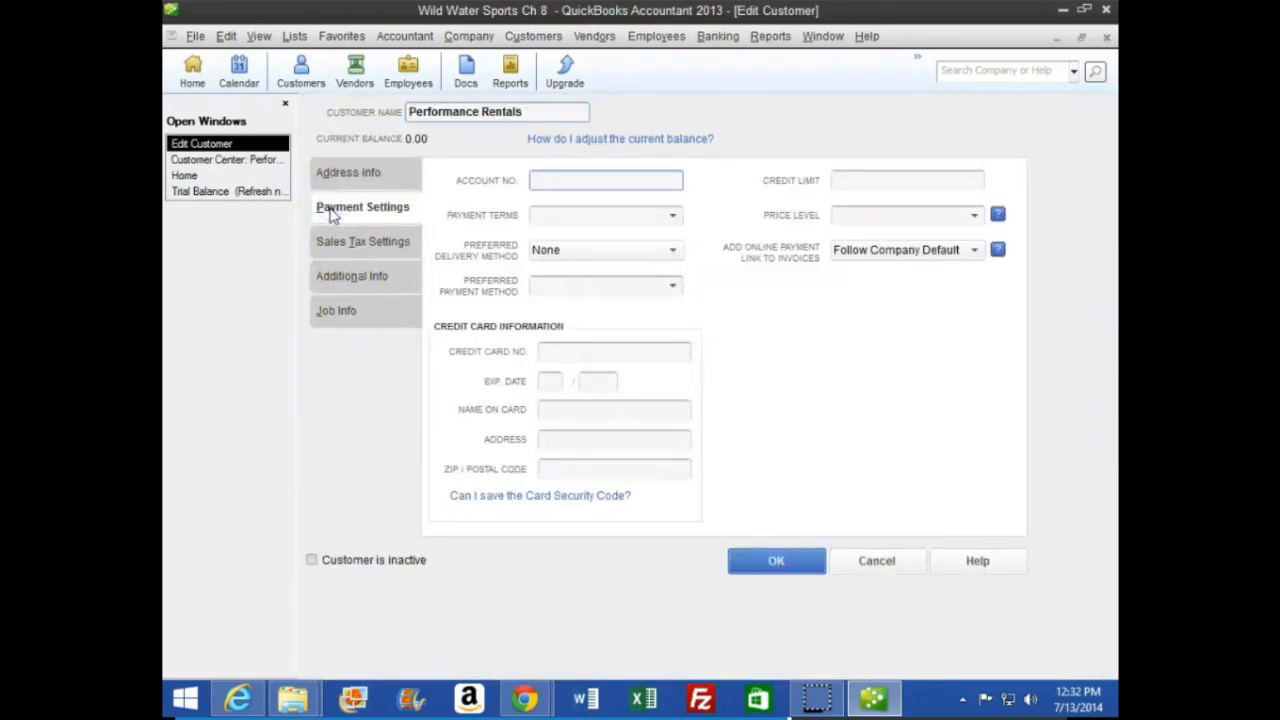
pyautogui.click(674, 215)
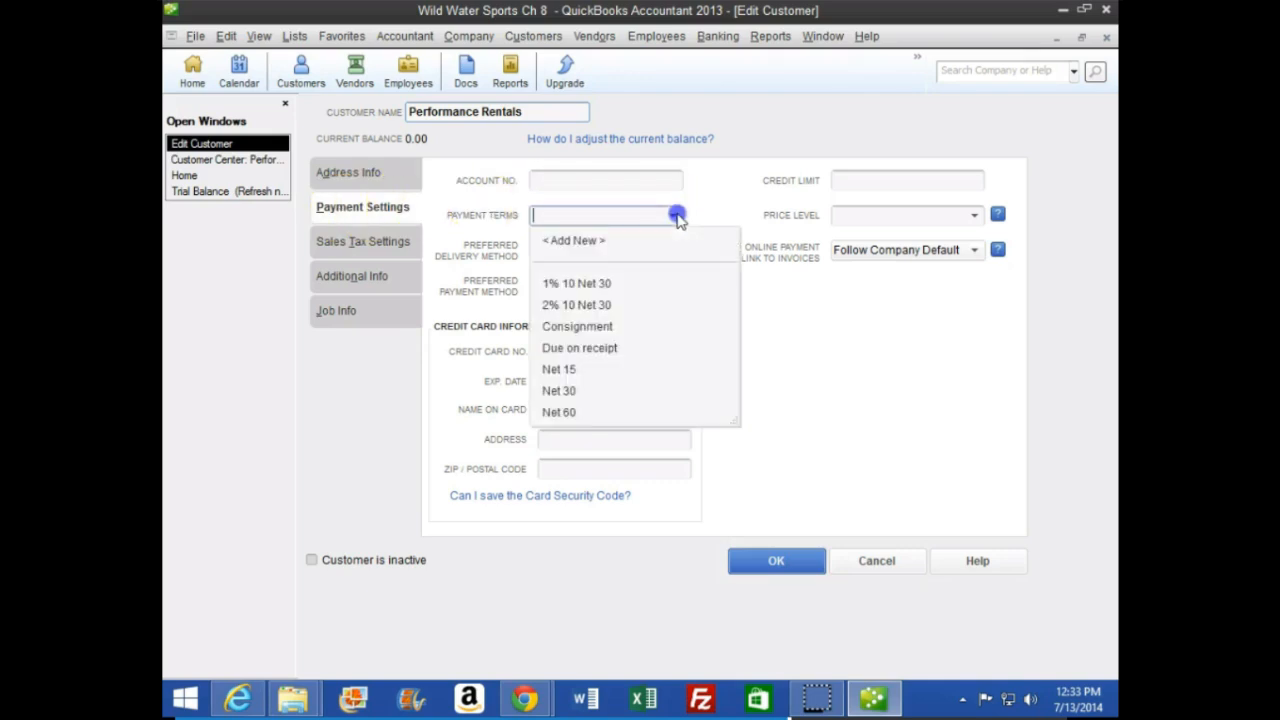
pyautogui.click(563, 370)
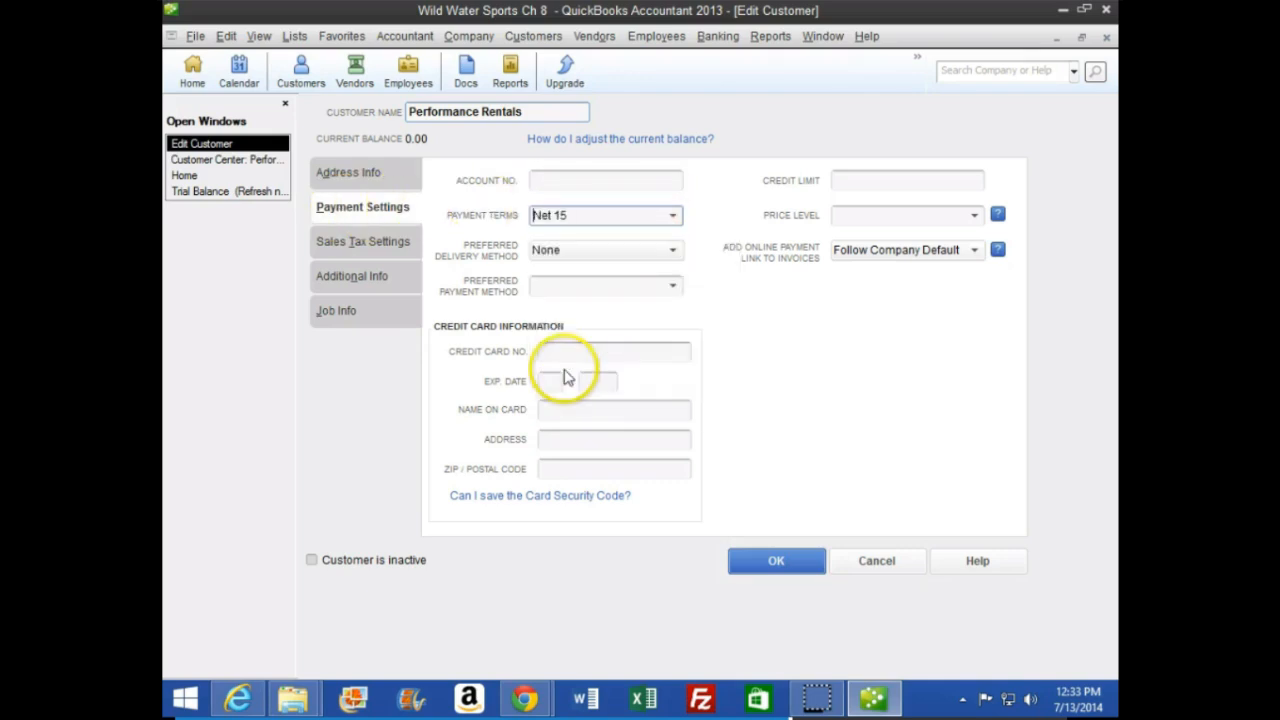
pyautogui.click(755, 563)
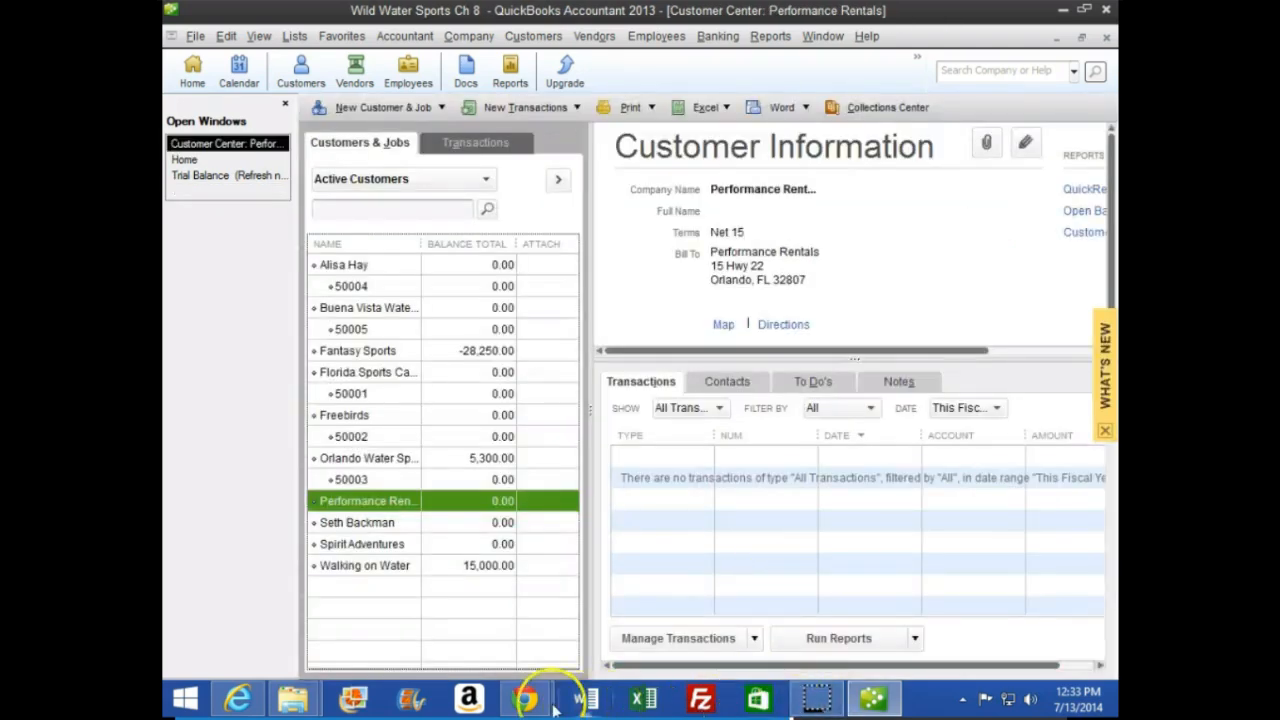
# Step: Consult textbook pages 229 and 230 in Chrome, add job 50006 to Performance Rentals in QuickBooks, and close the Customer Center
pyautogui.moveTo(527, 698)
pyautogui.click(600, 588)
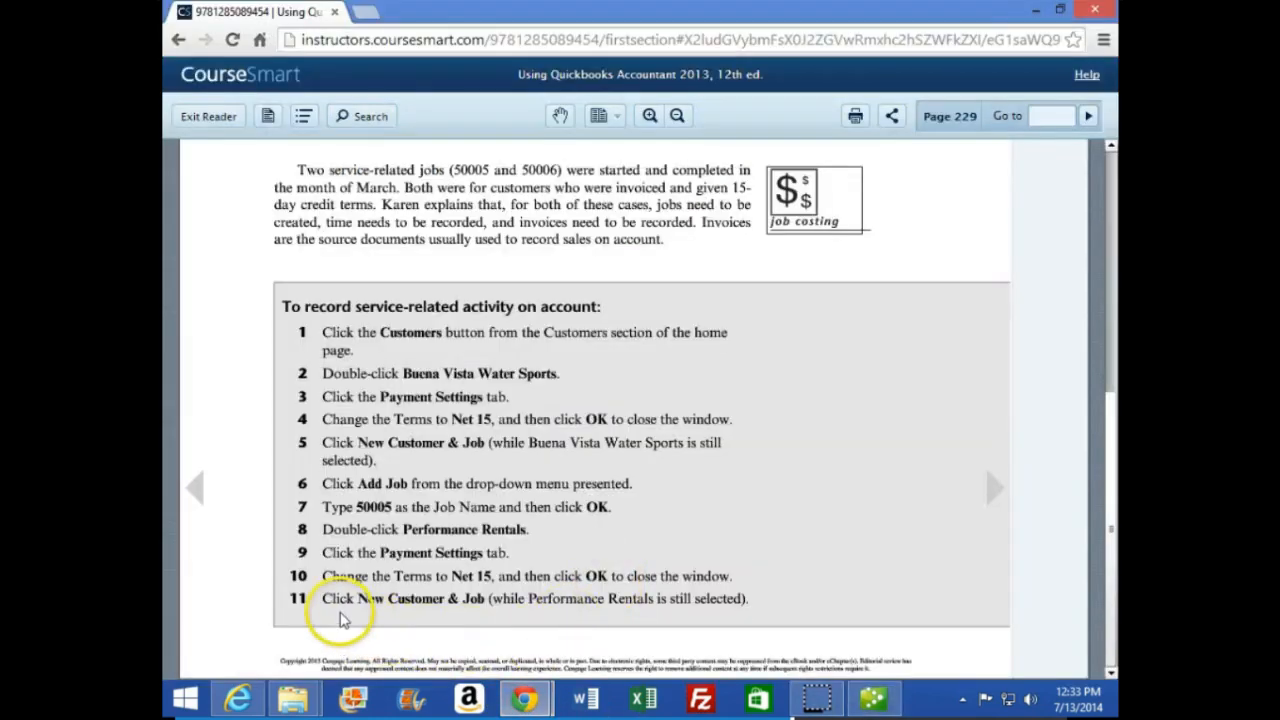
pyautogui.click(1000, 490)
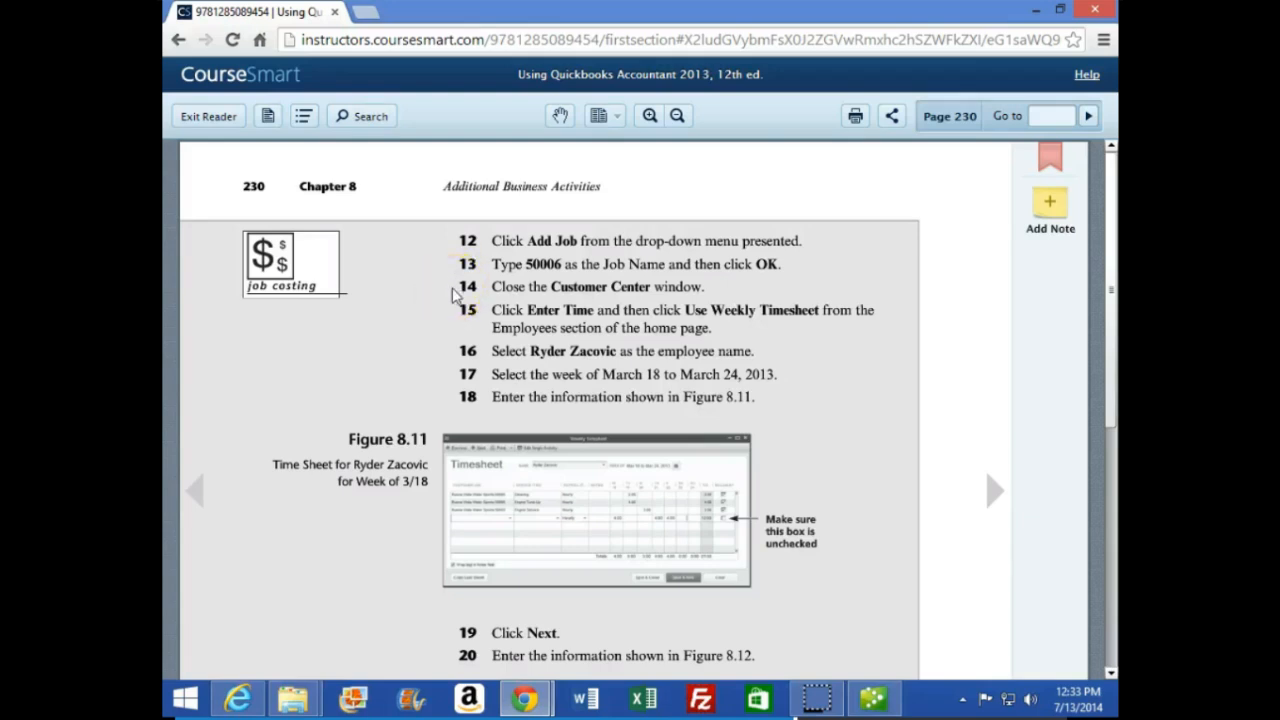
pyautogui.click(874, 698)
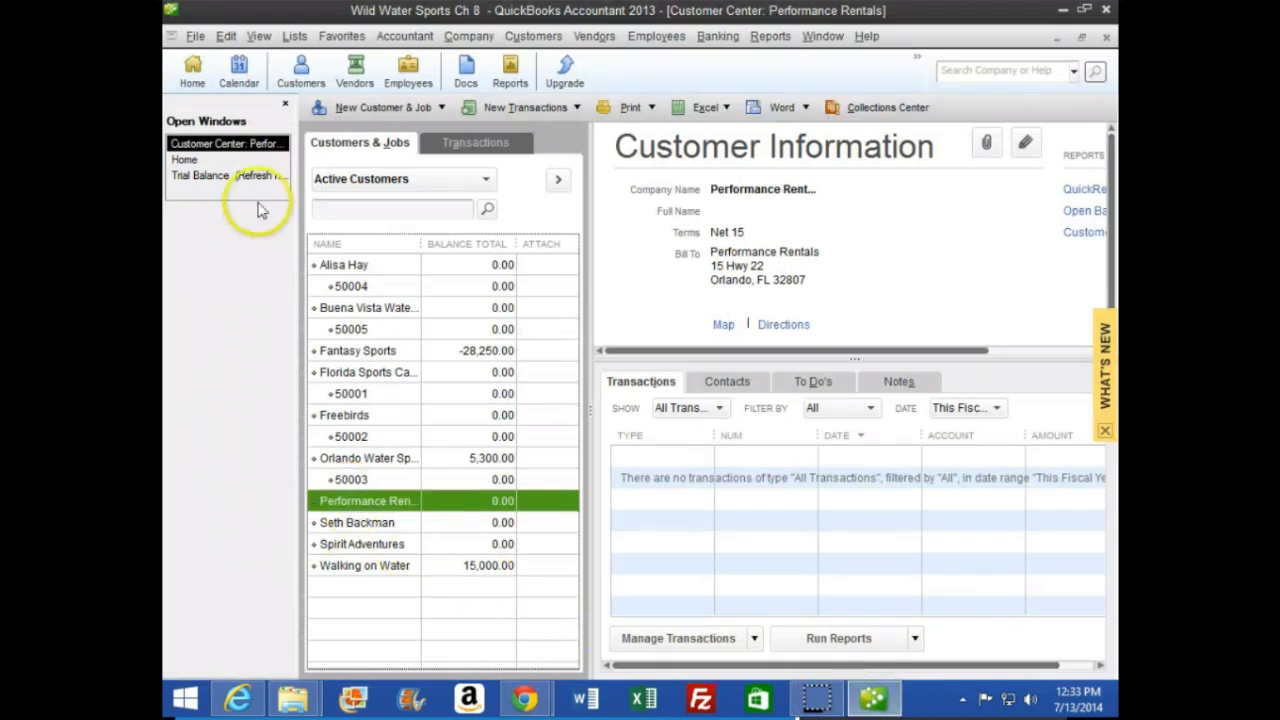
pyautogui.click(352, 108)
pyautogui.click(346, 150)
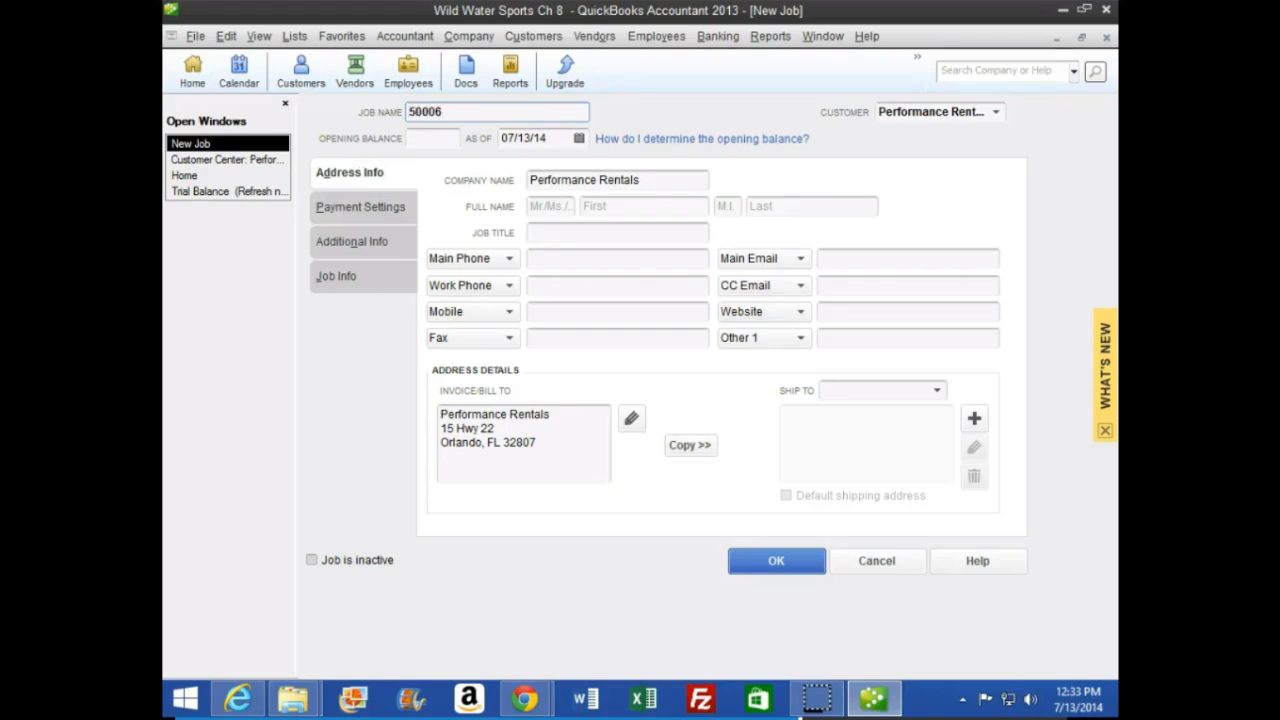
pyautogui.click(768, 558)
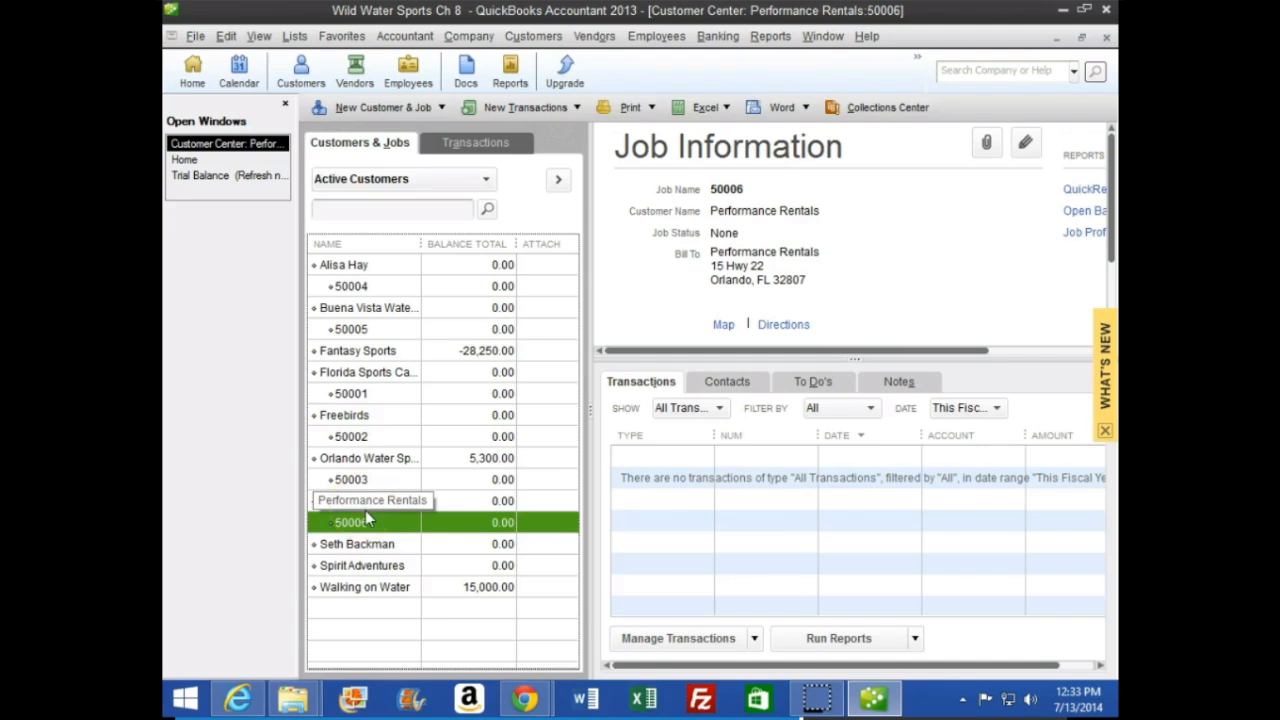
pyautogui.click(1106, 38)
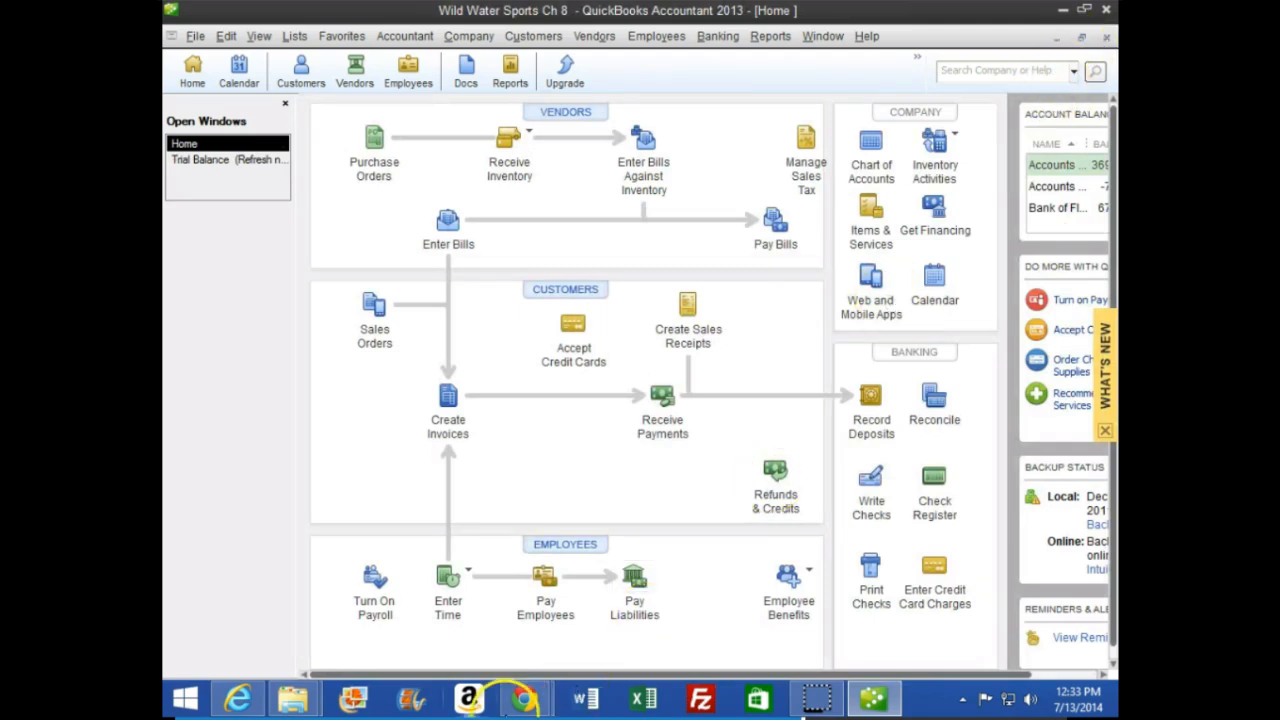
# Step: Check the page 230 time entry instructions in Chrome, return to QuickBooks, and open a blank weekly timesheet
pyautogui.moveTo(557, 705)
pyautogui.click(600, 515)
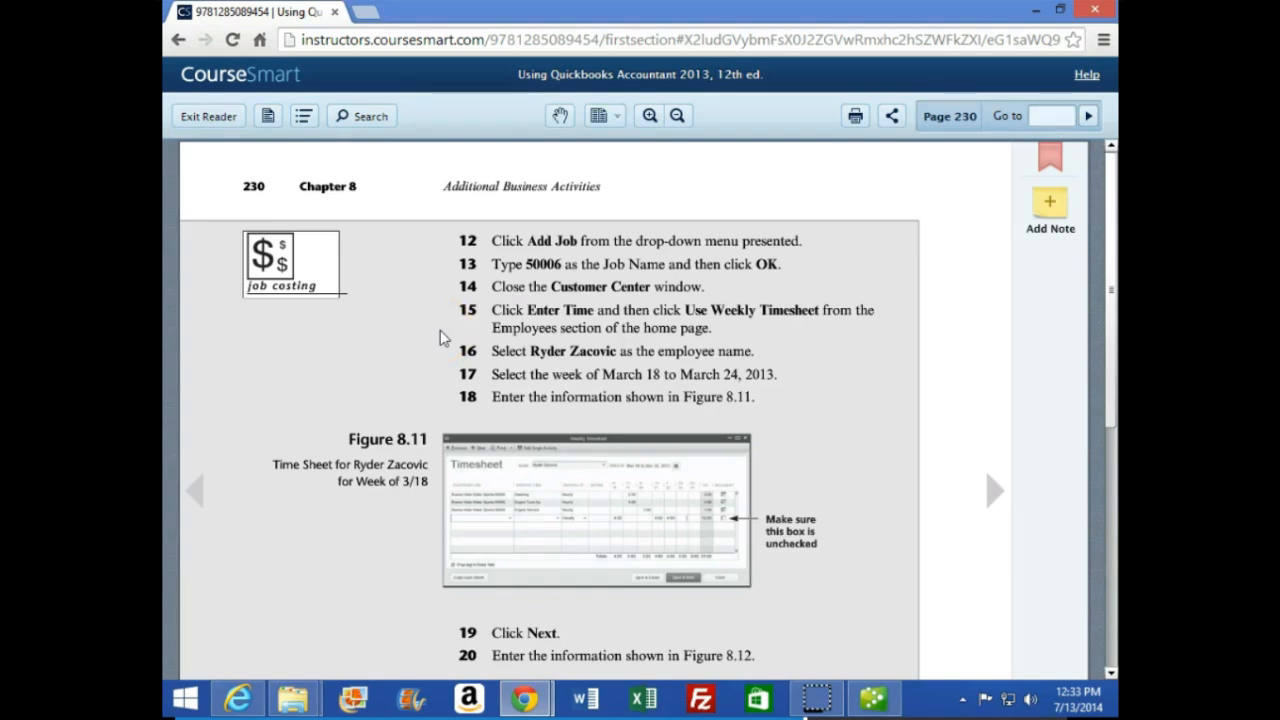
pyautogui.click(872, 695)
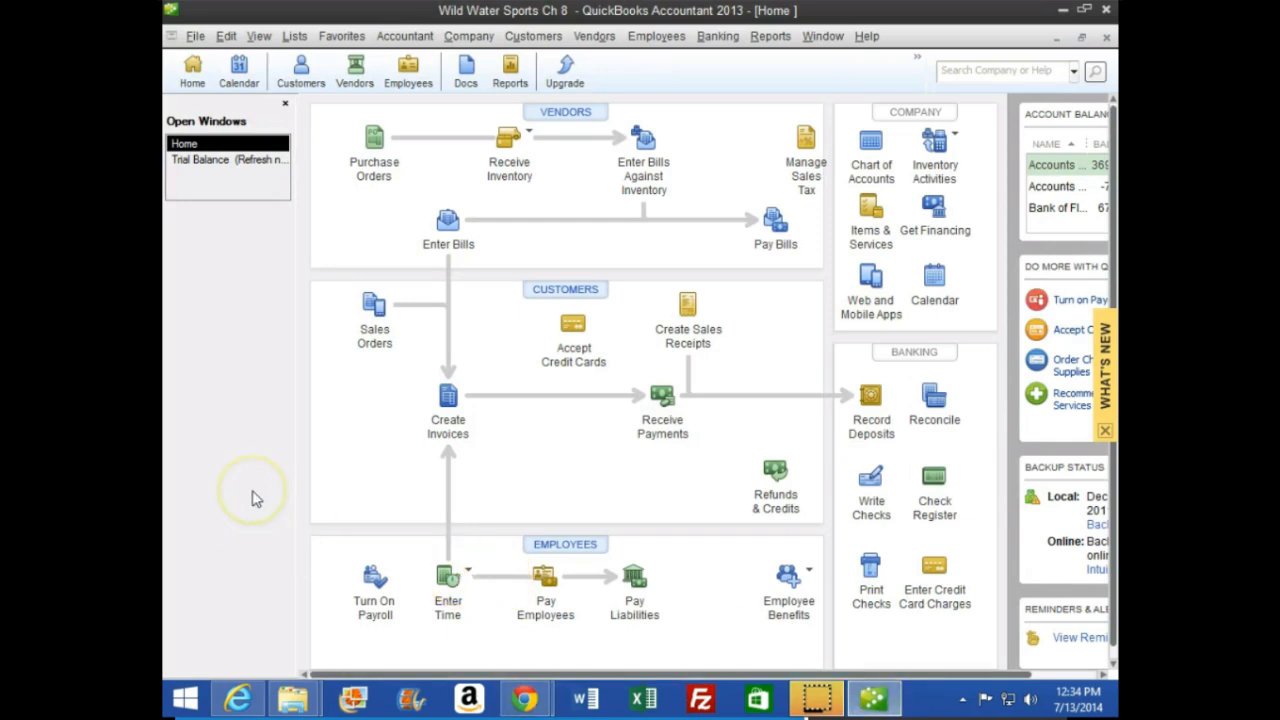
pyautogui.click(450, 590)
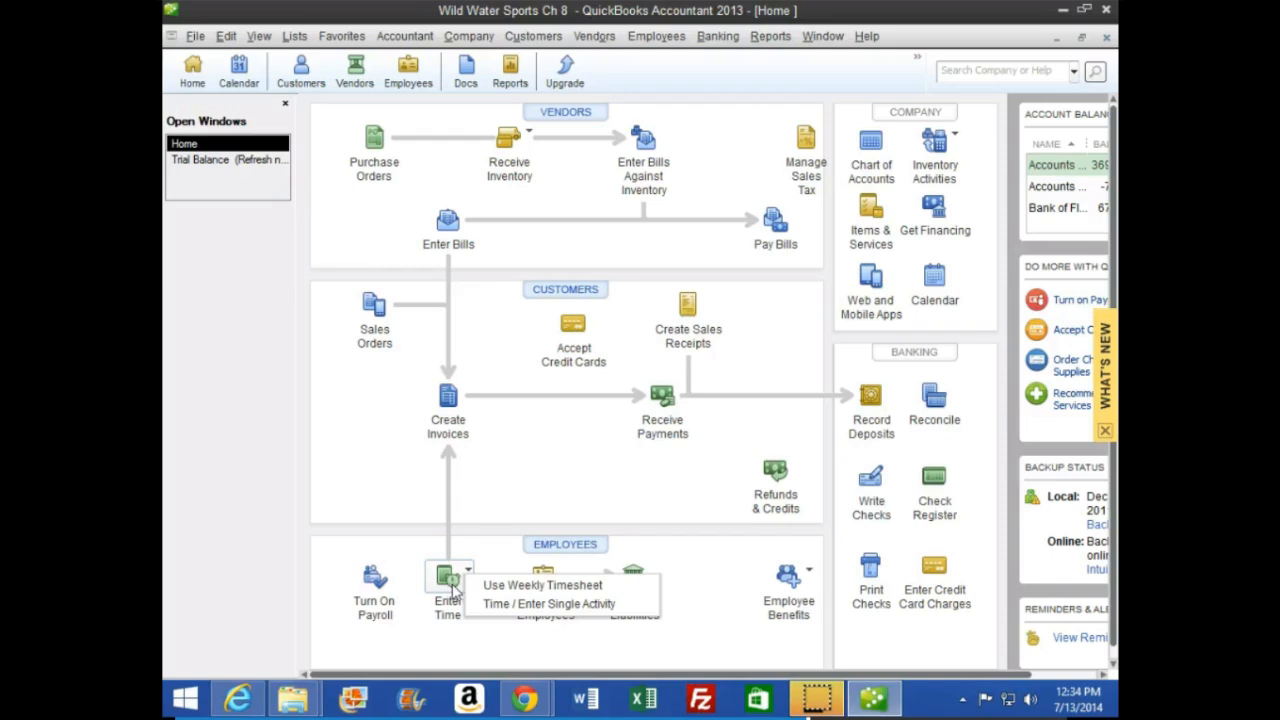
pyautogui.click(486, 589)
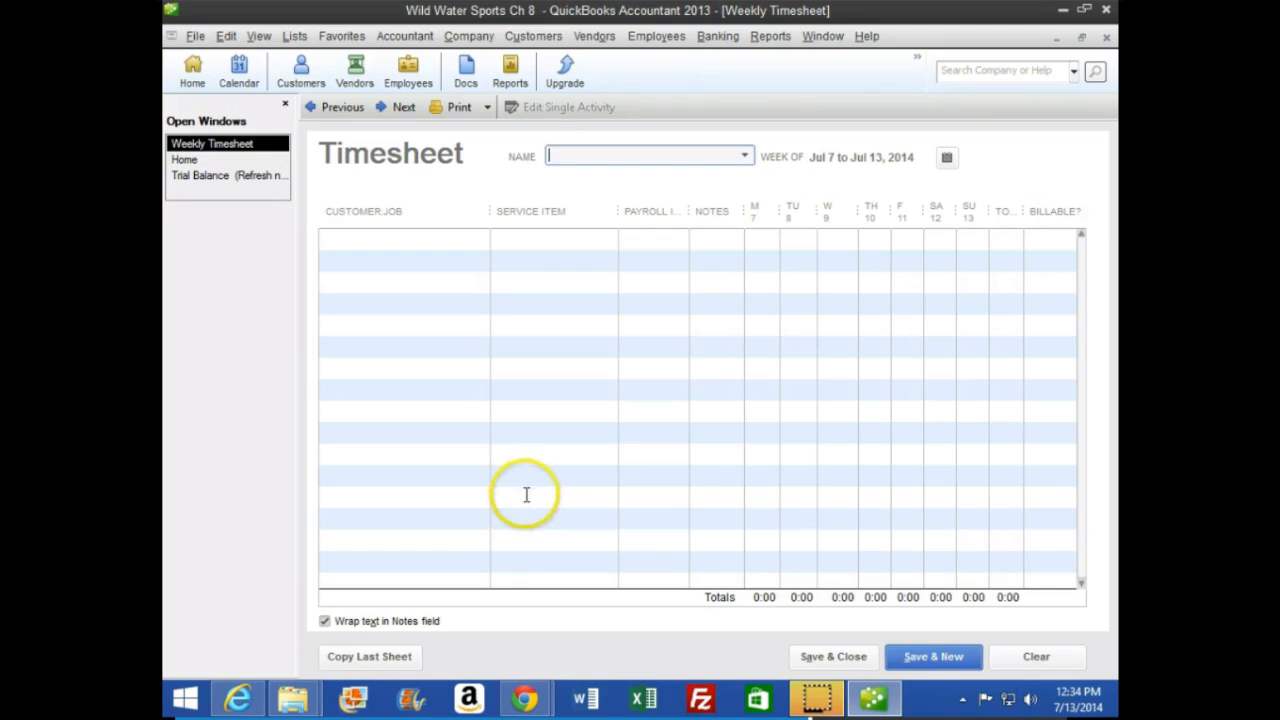
# Step: Check the page 230 timesheet instructions in Chrome, return to QuickBooks, and select the specified employee's name on the timesheet
pyautogui.moveTo(532, 692)
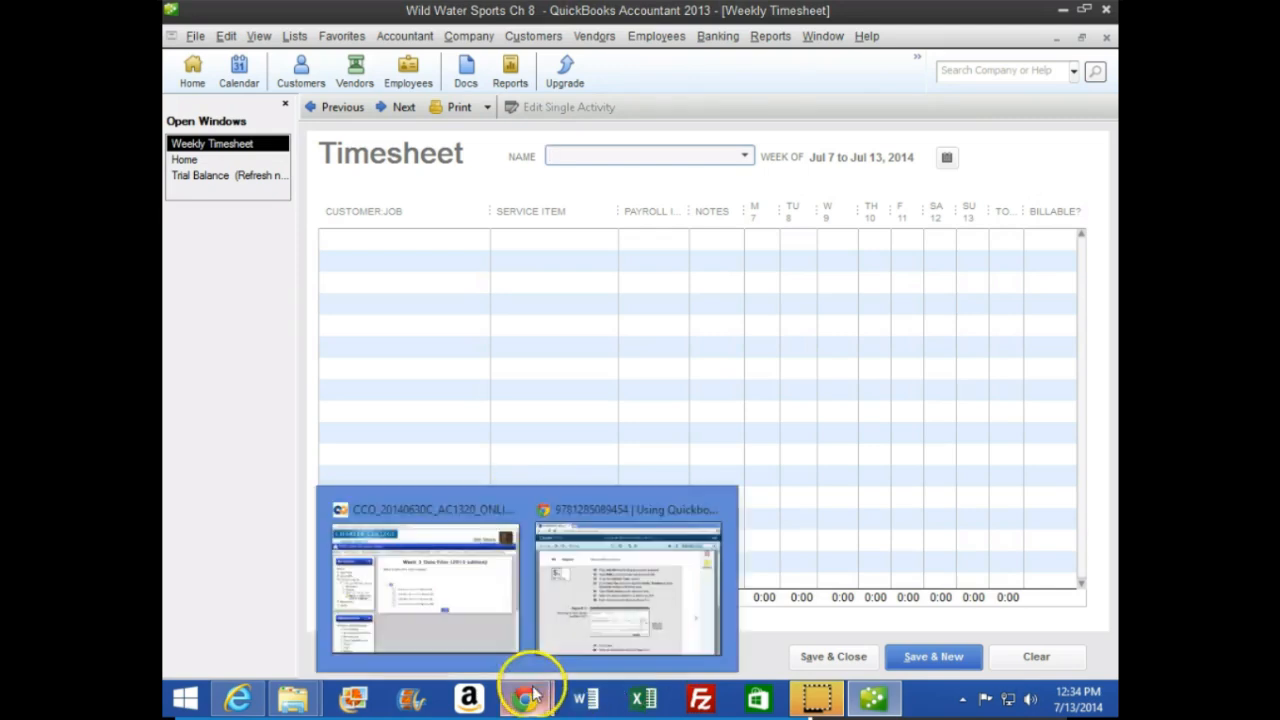
pyautogui.click(630, 565)
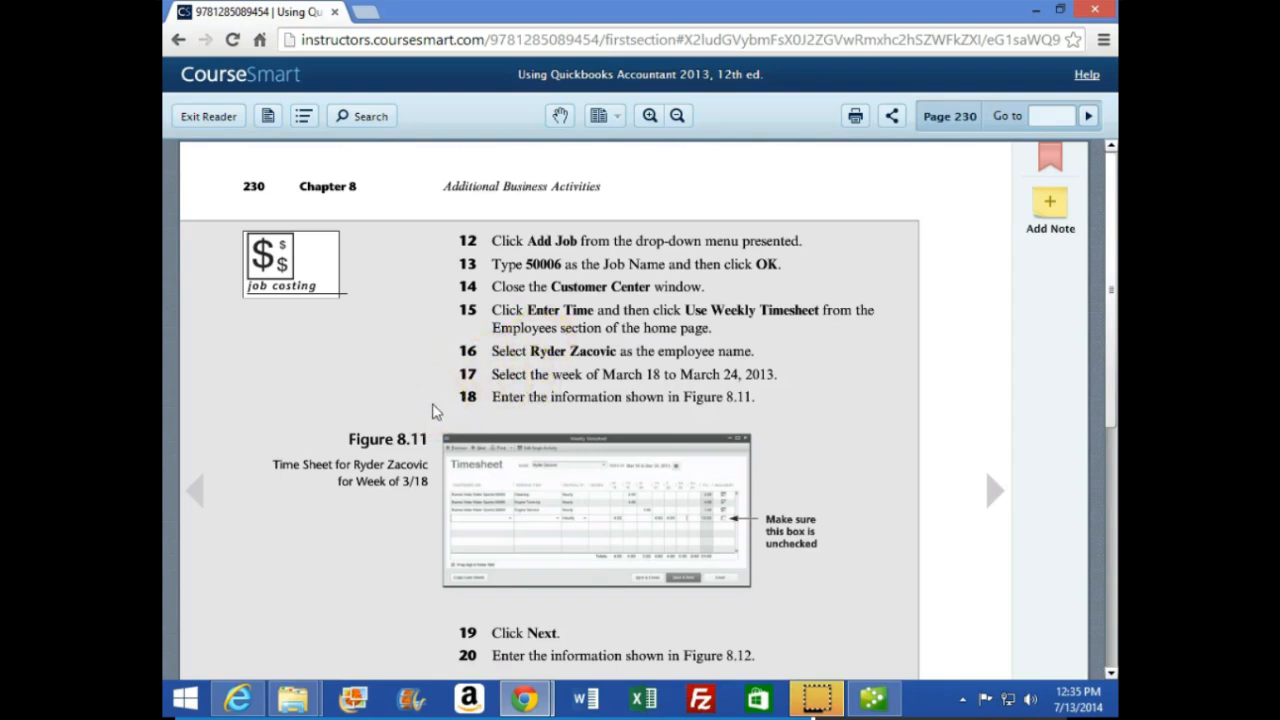
pyautogui.scroll(-1, 440, 408)
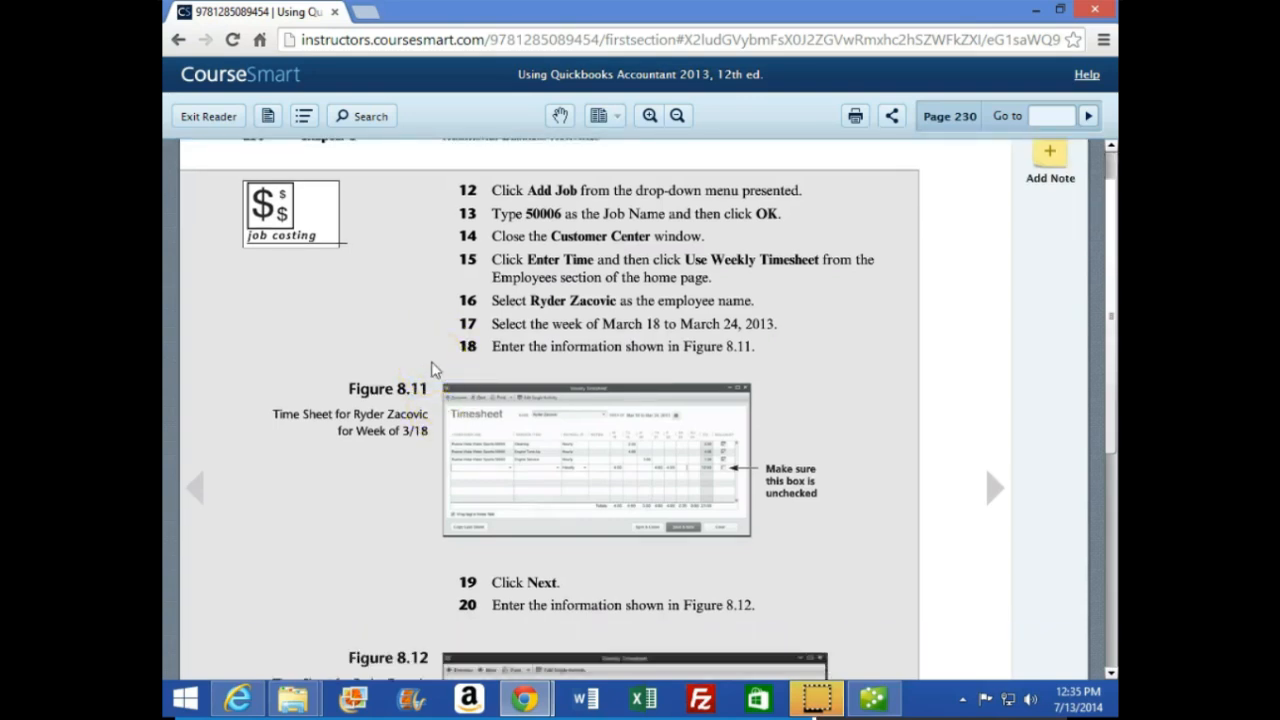
pyautogui.scroll(-1, 357, 465)
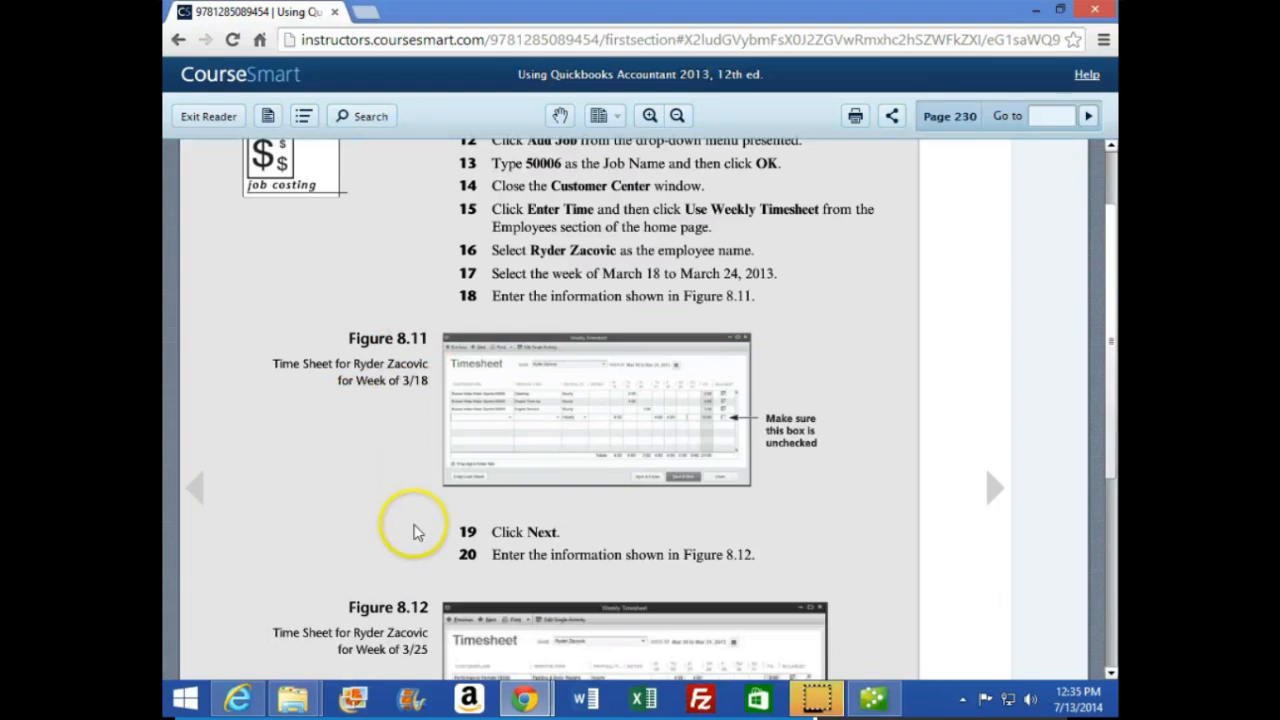
pyautogui.click(873, 699)
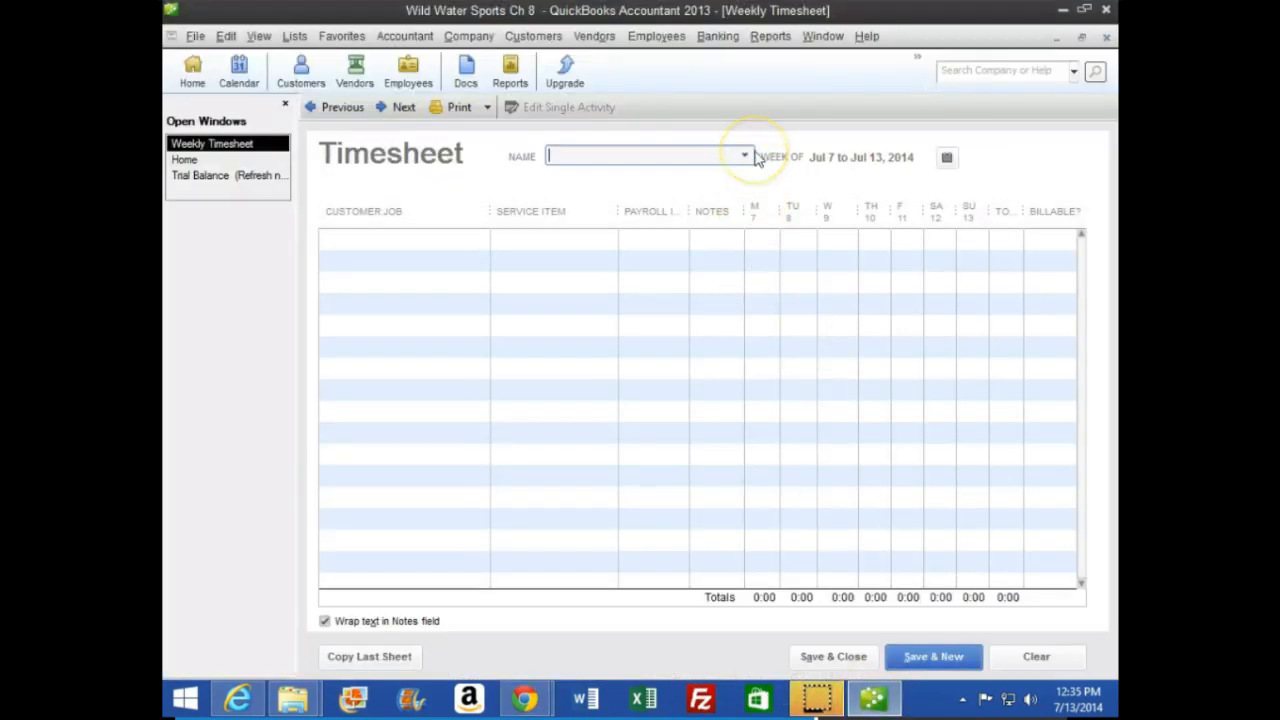
pyautogui.write('Ryder Zacovic')
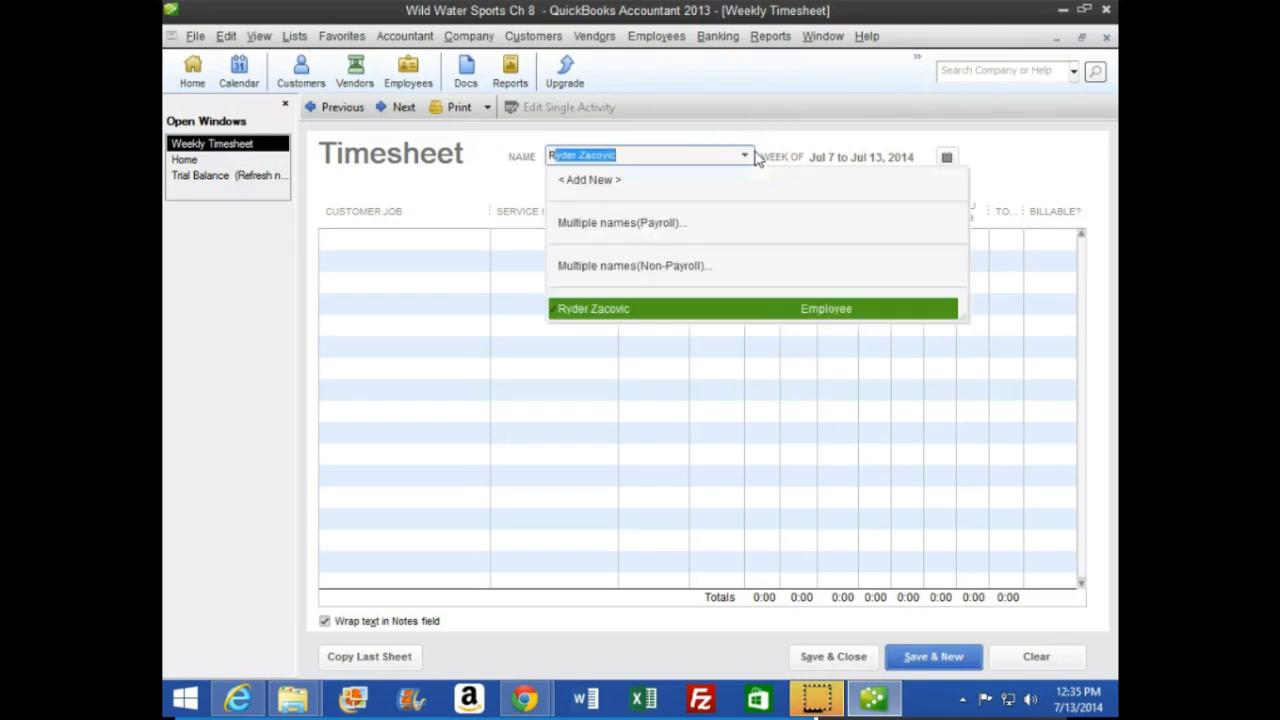
pyautogui.press('Tab')
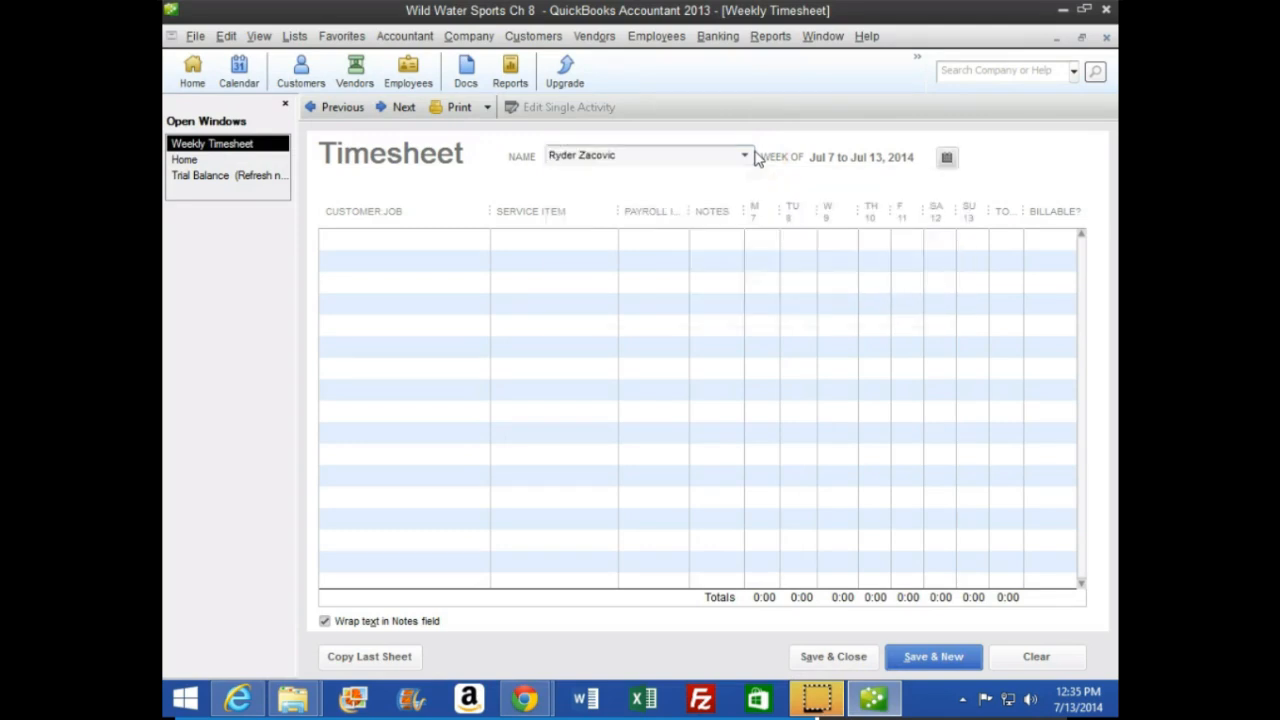
# Step: Set the timesheet week to Mar 18 to Mar 24, 2013
pyautogui.click(947, 158)
pyautogui.moveTo(970, 420); pyautogui.dragTo(521, 82)
pyautogui.click(509, 159)
pyautogui.click(510, 159)
pyautogui.click(511, 159)
pyautogui.click(510, 159)
pyautogui.click(510, 159)
pyautogui.click(510, 159)
pyautogui.click(510, 159)
pyautogui.click(510, 159)
pyautogui.click(510, 159)
pyautogui.click(510, 159)
pyautogui.click(510, 159)
pyautogui.click(510, 159)
pyautogui.click(510, 159)
pyautogui.click(510, 159)
pyautogui.click(510, 159)
pyautogui.click(510, 159)
pyautogui.click(510, 159)
pyautogui.click(510, 159)
pyautogui.click(639, 159)
pyautogui.click(639, 159)
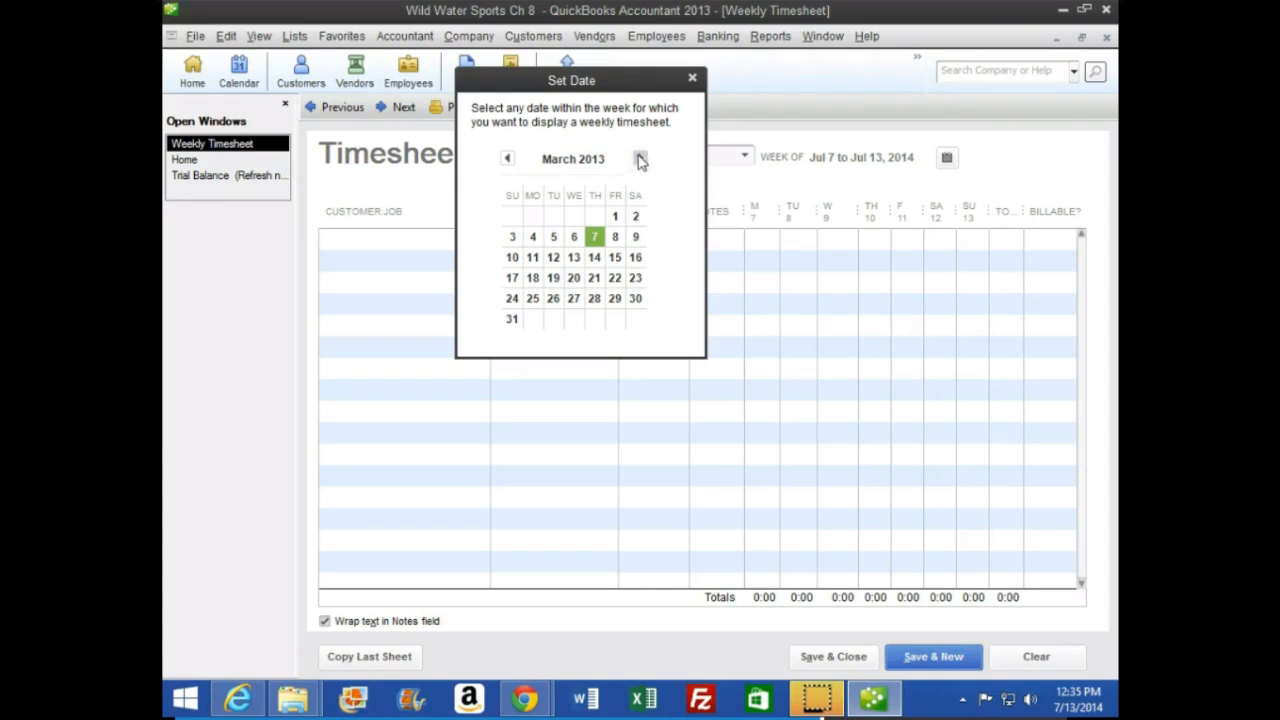
pyautogui.click(516, 300)
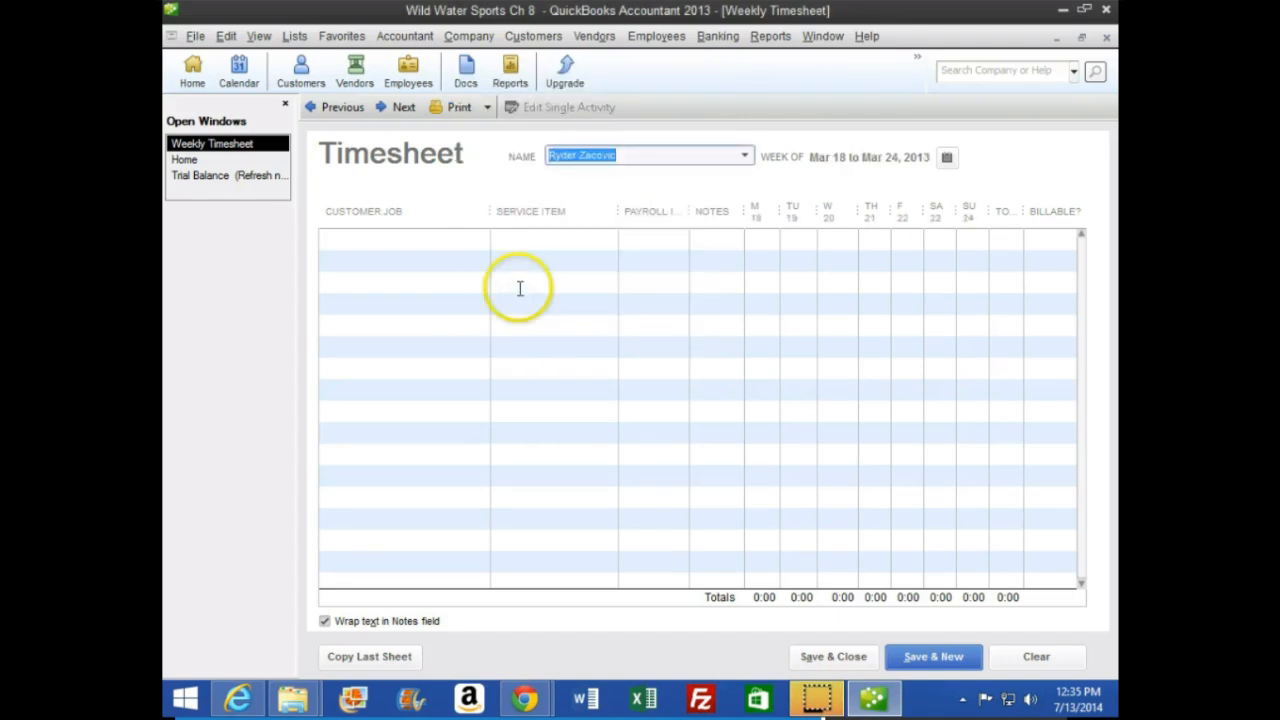
pyautogui.click(948, 162)
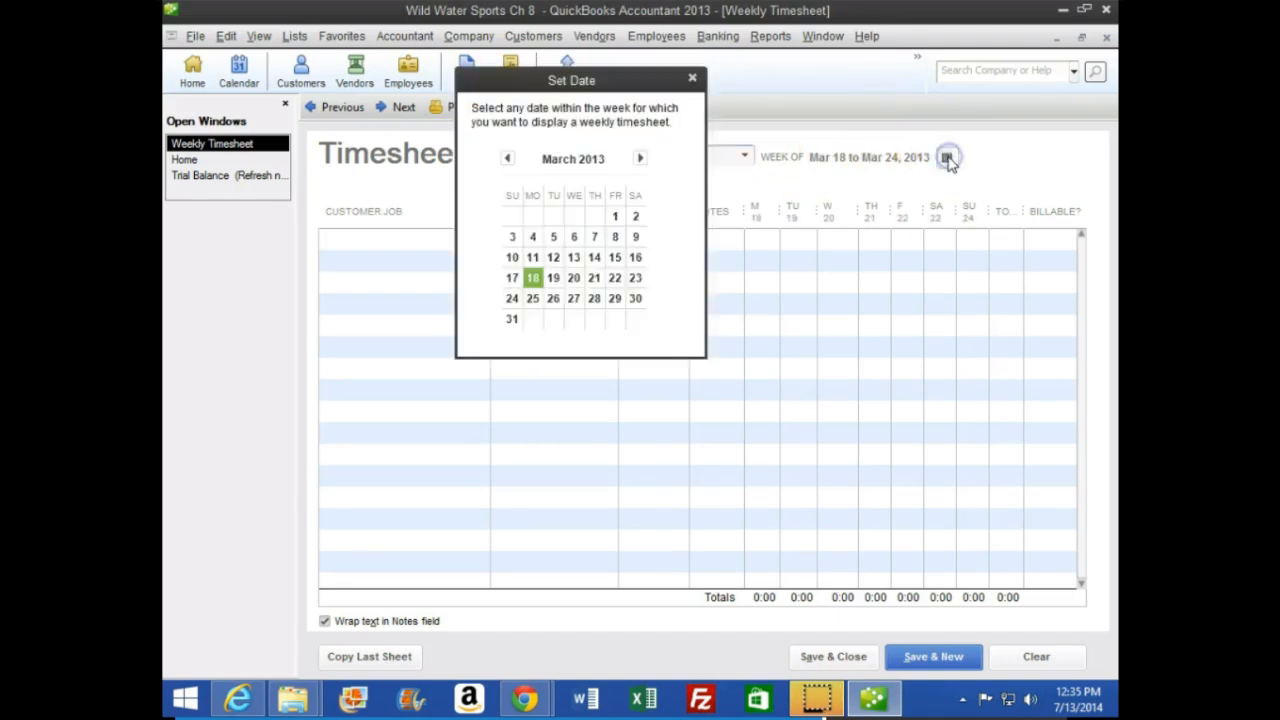
pyautogui.click(533, 280)
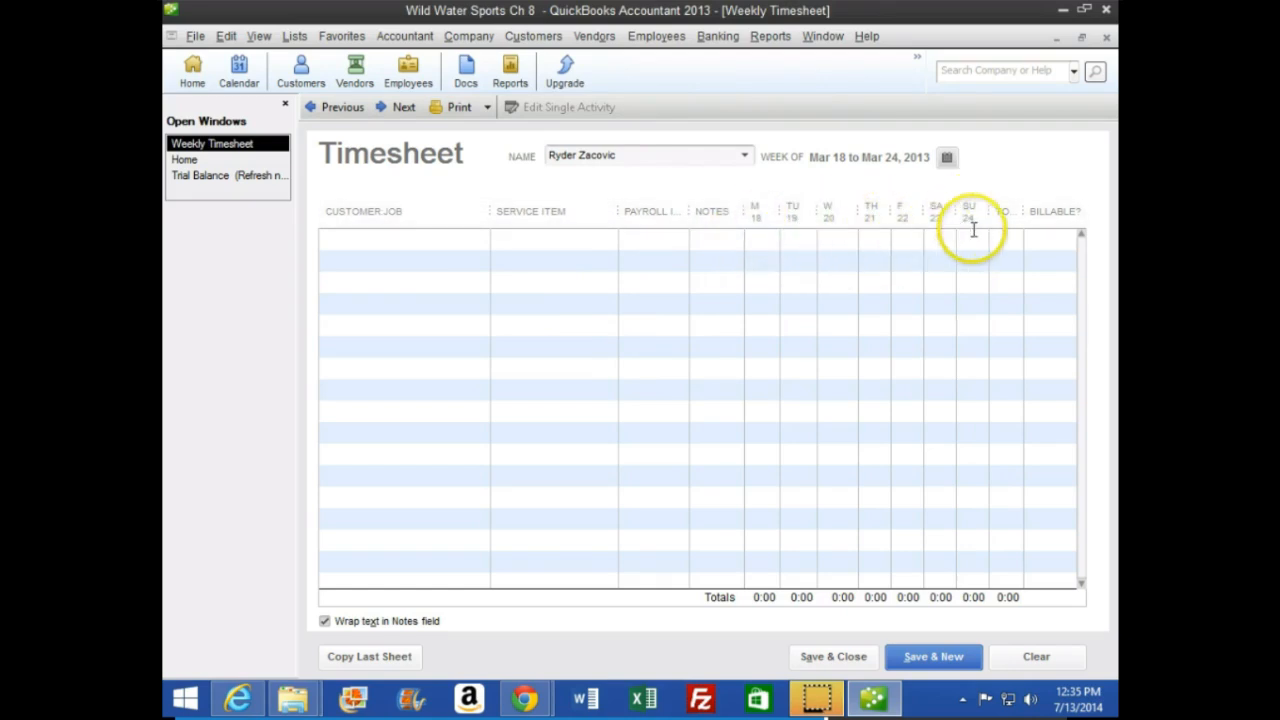
# Step: Narrow the Customer:Job, Service Item and Payroll Item columns to widen the daily hour columns
pyautogui.moveTo(492, 211); pyautogui.dragTo(457, 220)
pyautogui.moveTo(587, 206); pyautogui.dragTo(551, 206)
pyautogui.moveTo(631, 200); pyautogui.dragTo(440, 206)
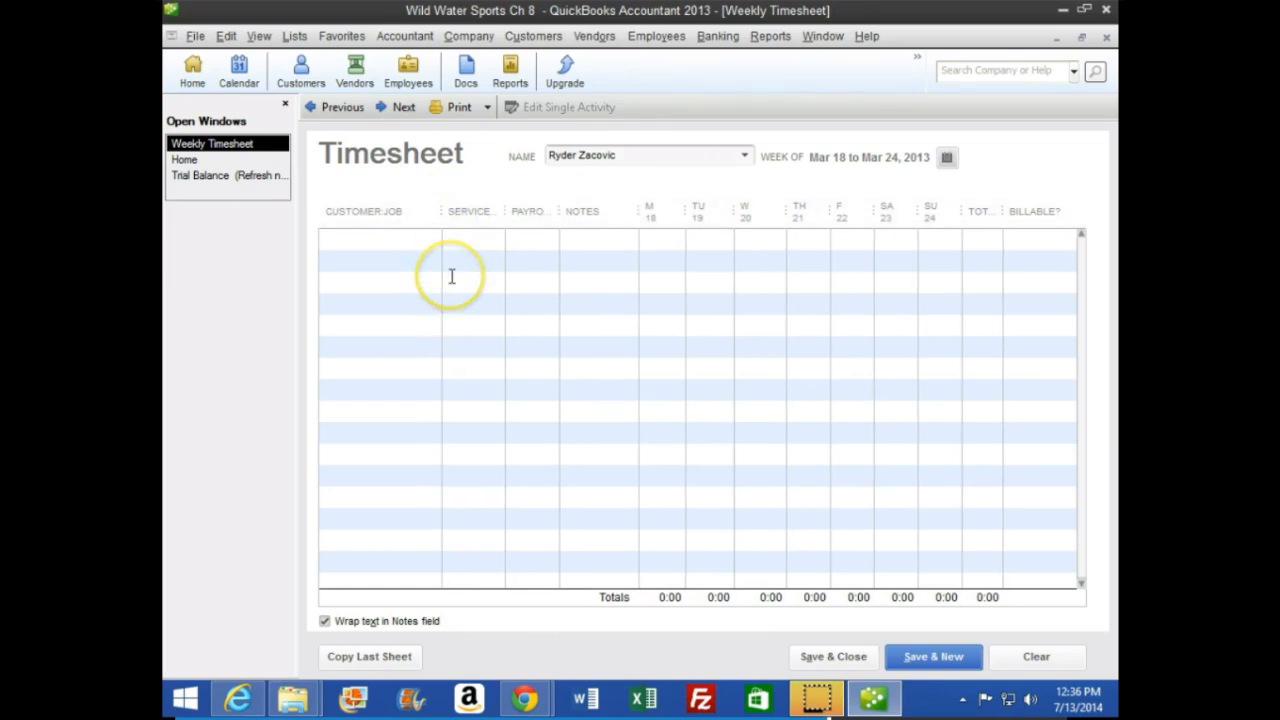
pyautogui.click(449, 206)
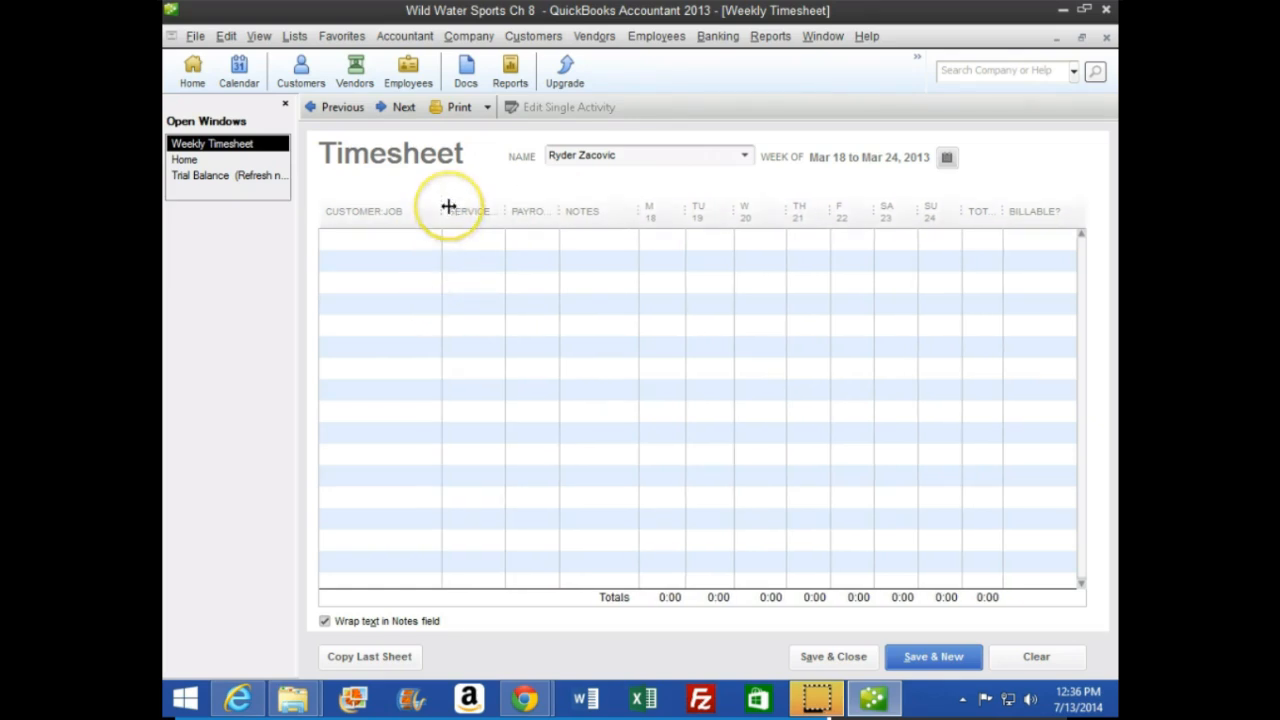
# Step: Start the first timesheet row for job Buena Vista Water Sports:50005 with service item Cleaning and payroll item Hourly
pyautogui.click(374, 239)
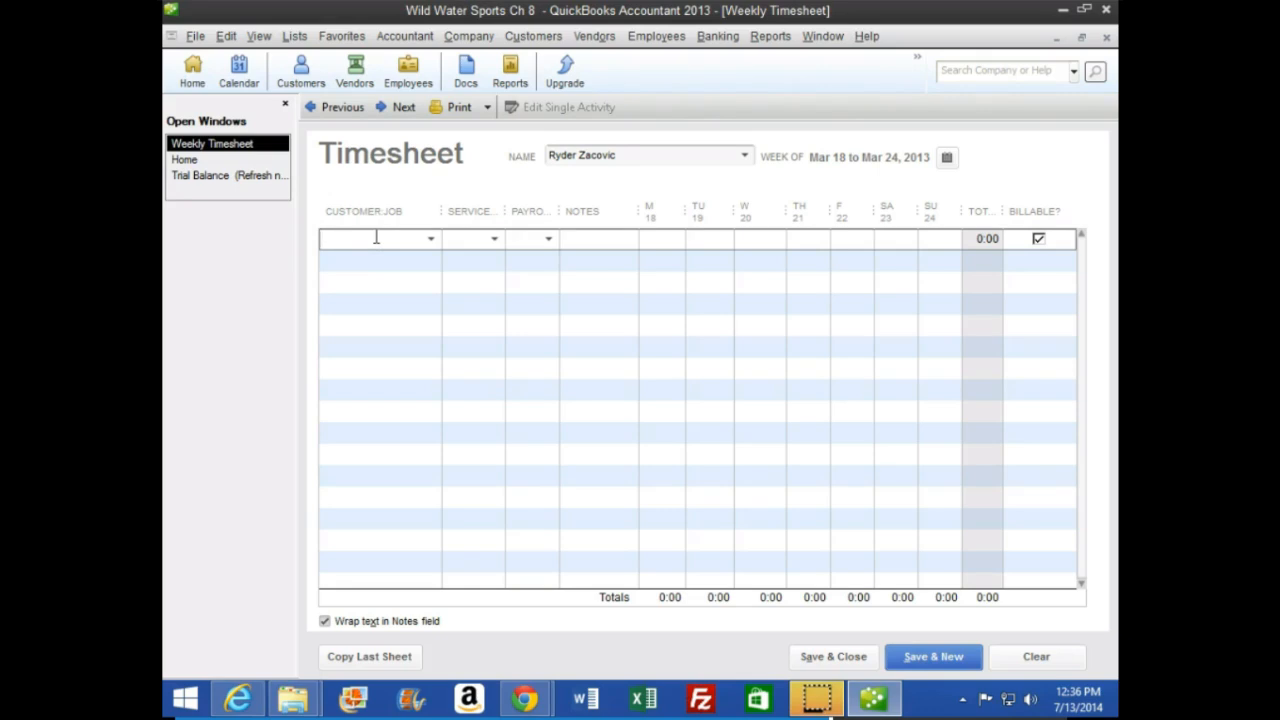
pyautogui.write('5000')
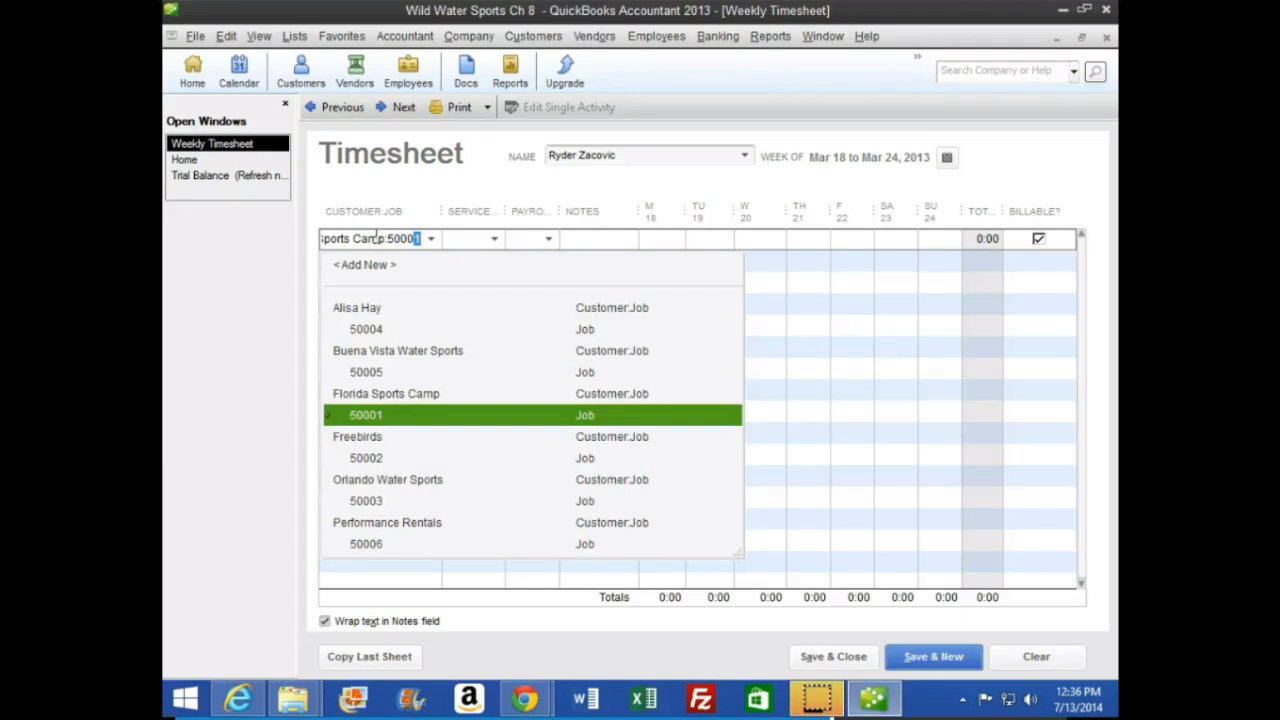
pyautogui.write('5')
pyautogui.press('Tab')
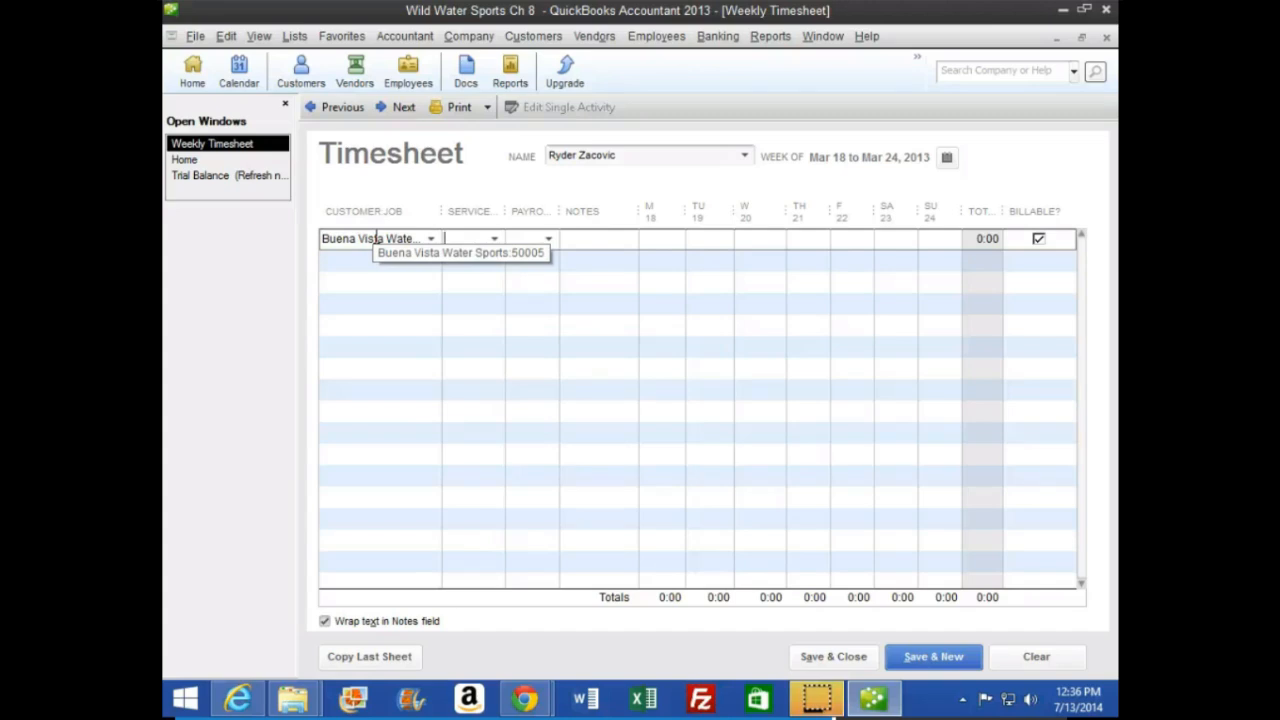
pyautogui.write('Cleaning')
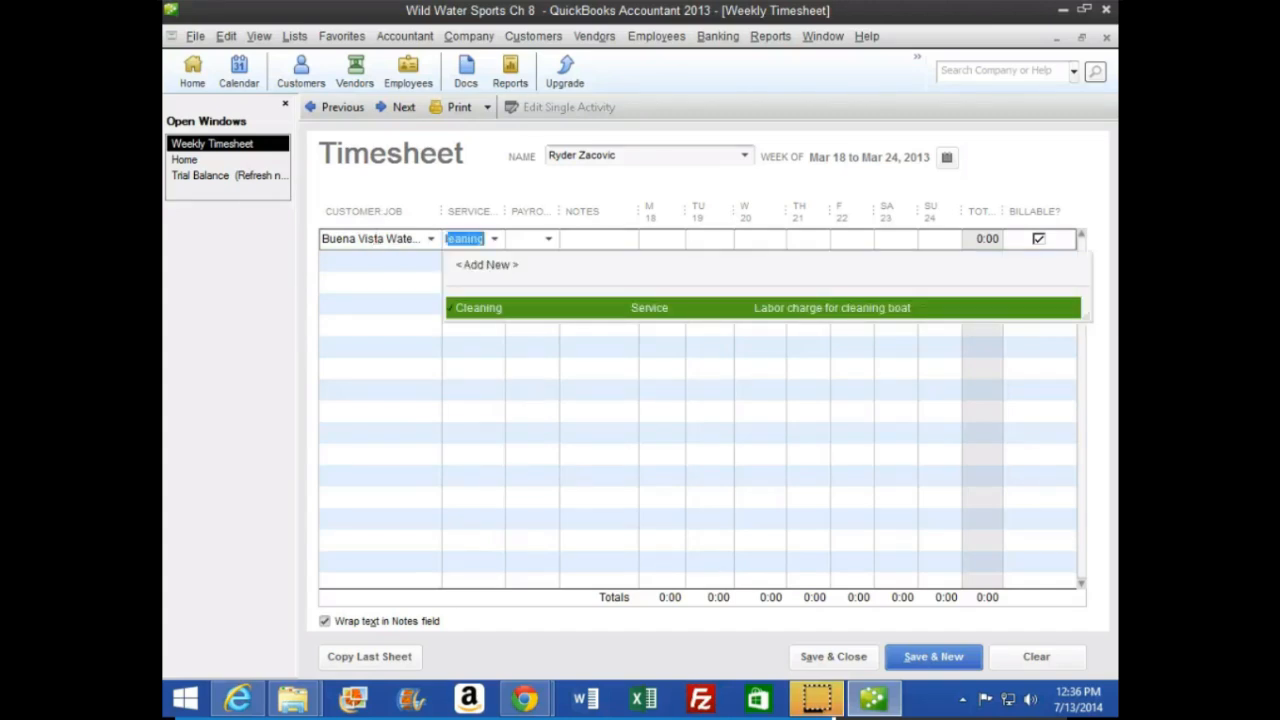
pyautogui.press('Tab')
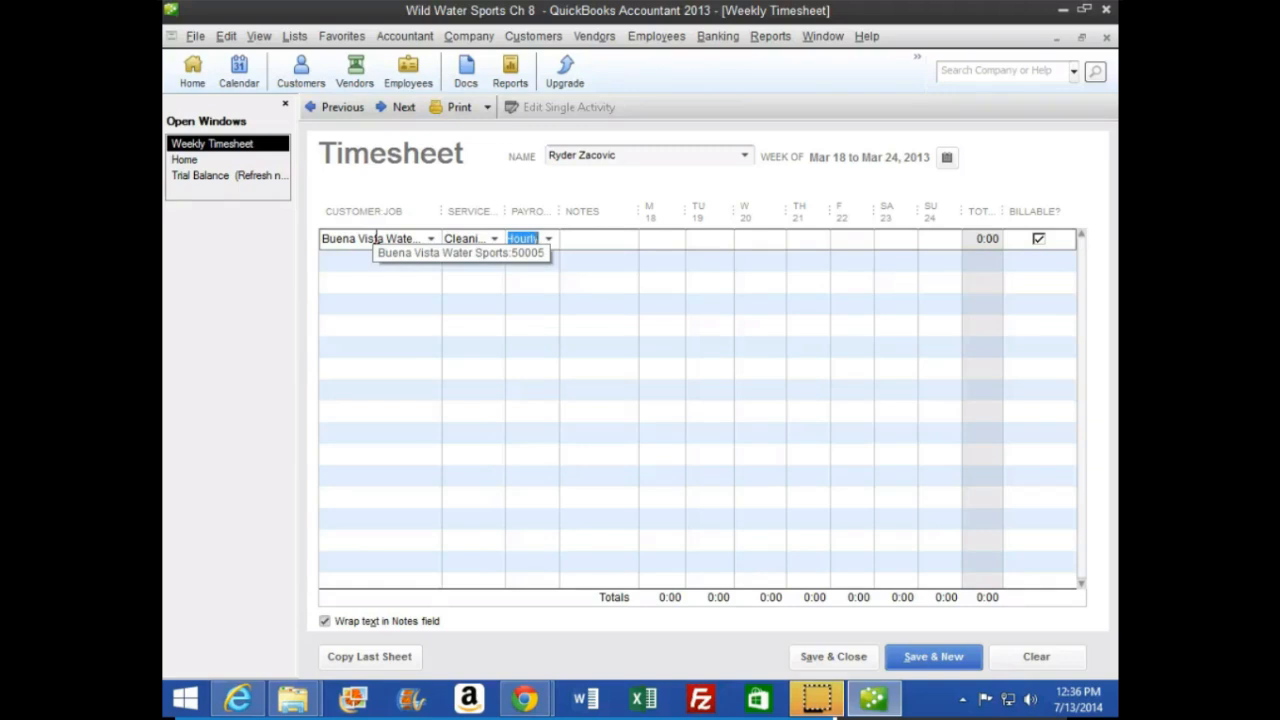
pyautogui.press('Tab')
pyautogui.press('Tab')
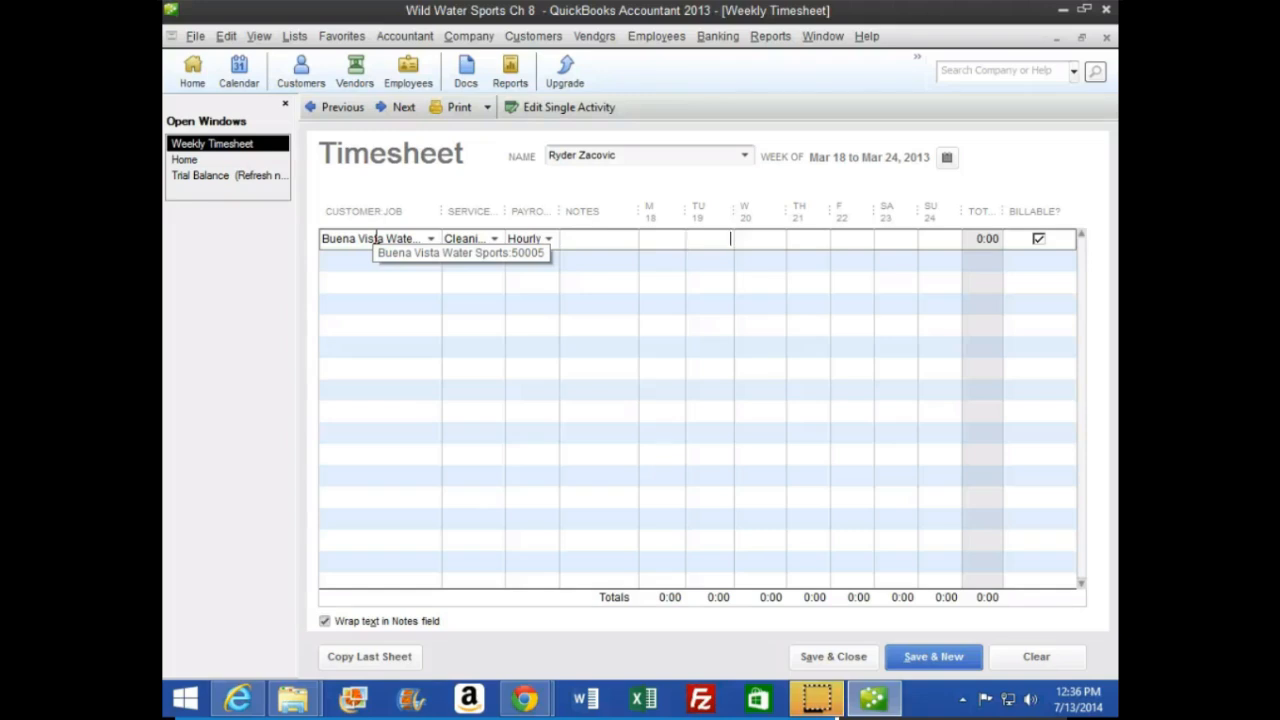
# Step: Enter 2 hours of Cleaning on Tuesday the 19th and complete that timesheet row
pyautogui.write('2')
pyautogui.press('Tab')
pyautogui.press('Tab')
pyautogui.press('Tab')
pyautogui.press('Tab')
pyautogui.press('Tab')
pyautogui.press('Tab')
pyautogui.press('Tab')
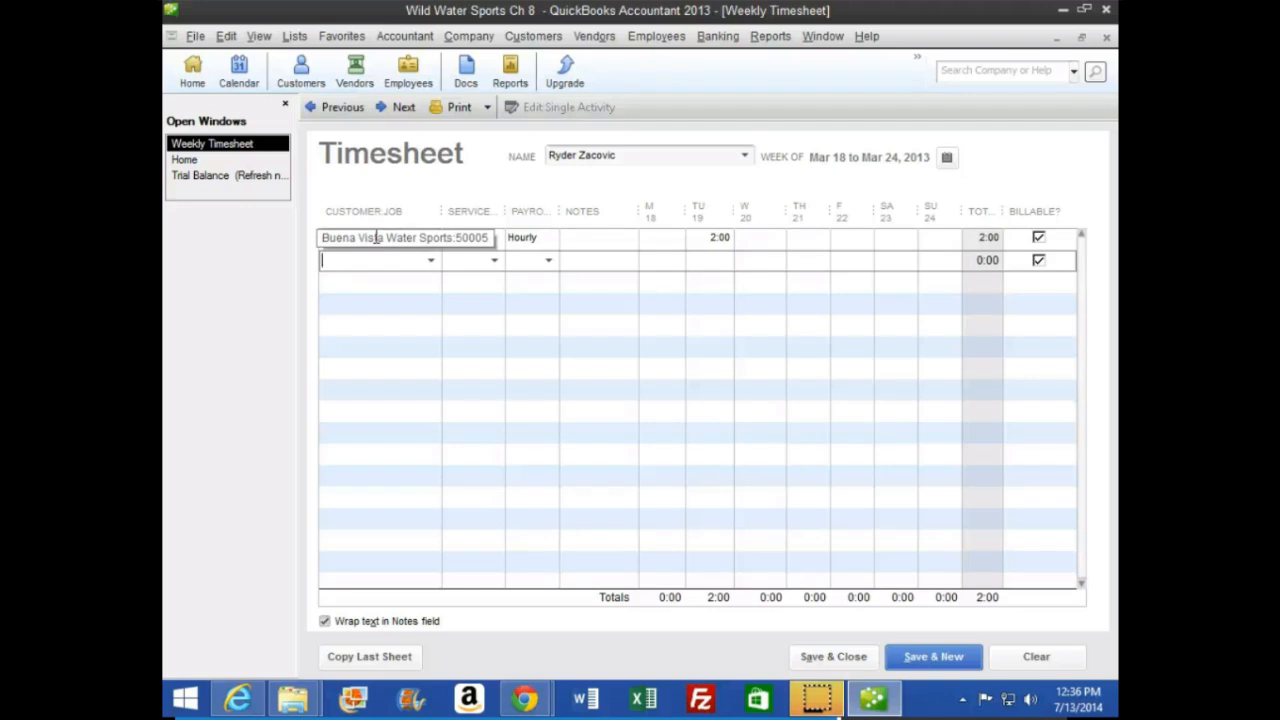
# Step: Start a second row for Buena Vista Water Sports:50005 with Engine Tune-Up and Hourly, widening the Customer:Job column to show full names
pyautogui.write('5000')
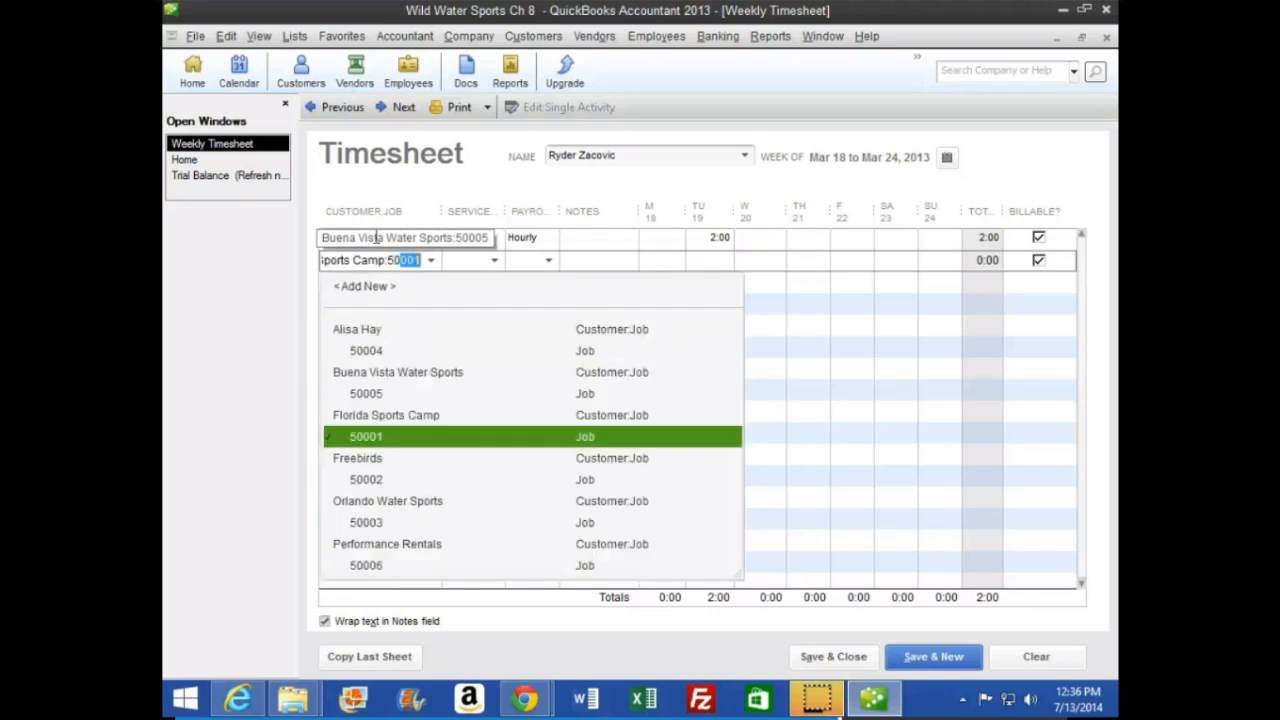
pyautogui.write('5')
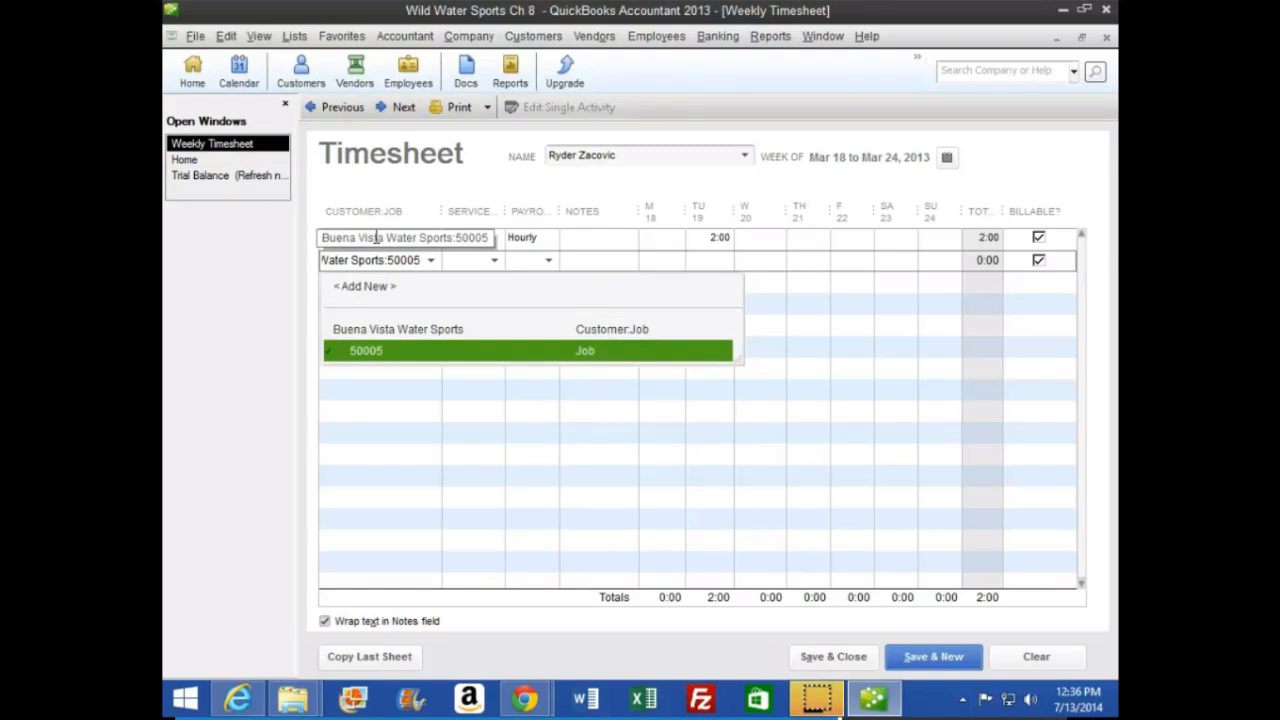
pyautogui.press('Tab')
pyautogui.click(382, 412)
pyautogui.moveTo(443, 206); pyautogui.dragTo(507, 208)
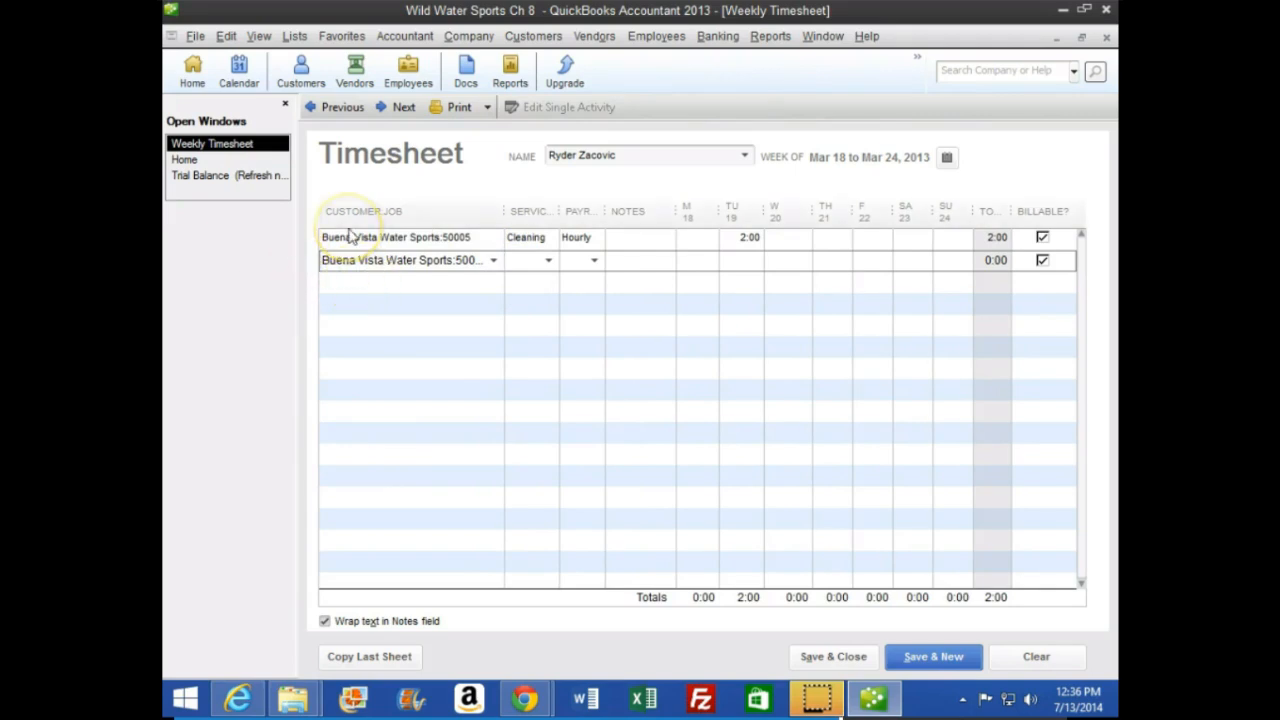
pyautogui.write('ervice')
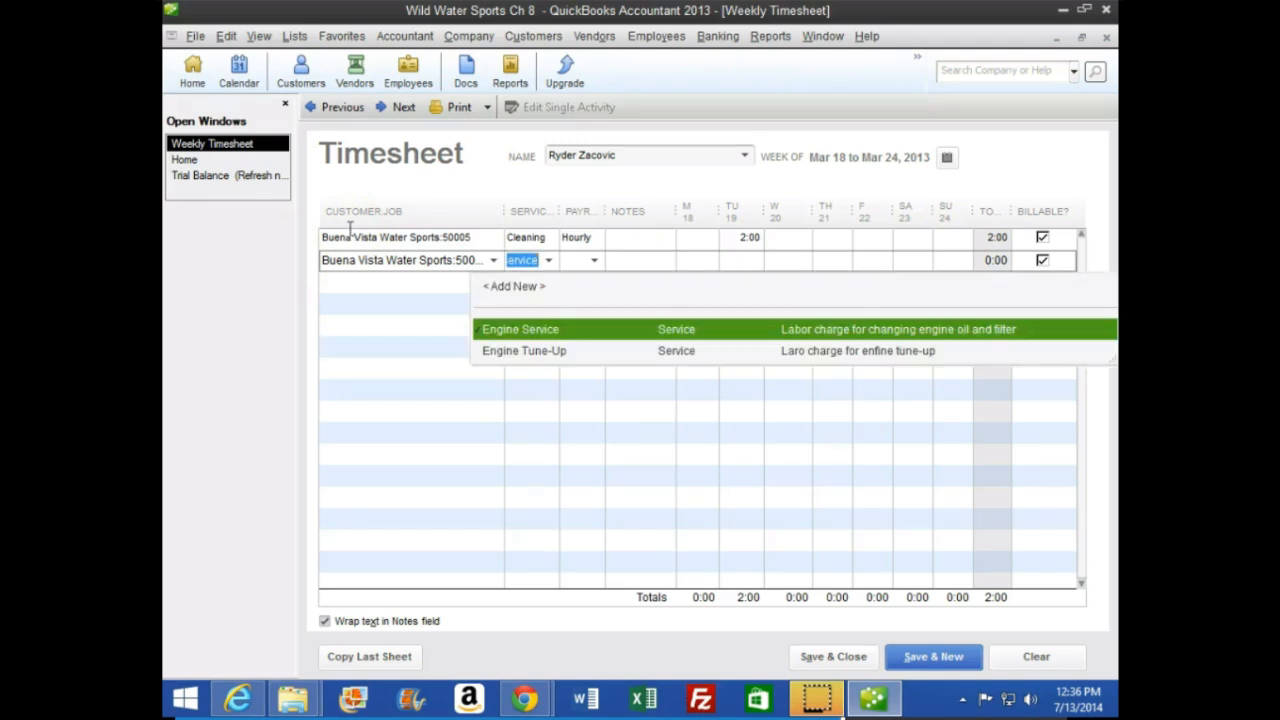
pyautogui.press('Down')
pyautogui.press('Tab')
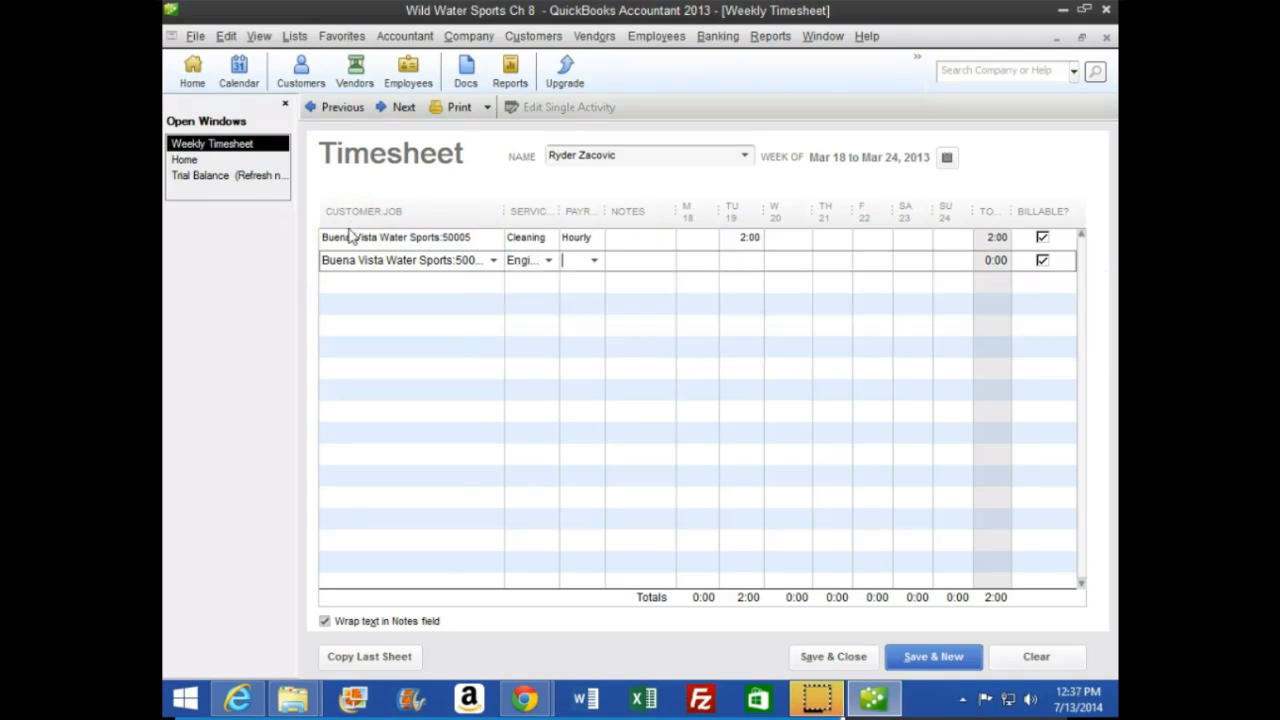
pyautogui.write('Ho...')
pyautogui.press('Tab')
pyautogui.press('Tab')
pyautogui.press('Tab')
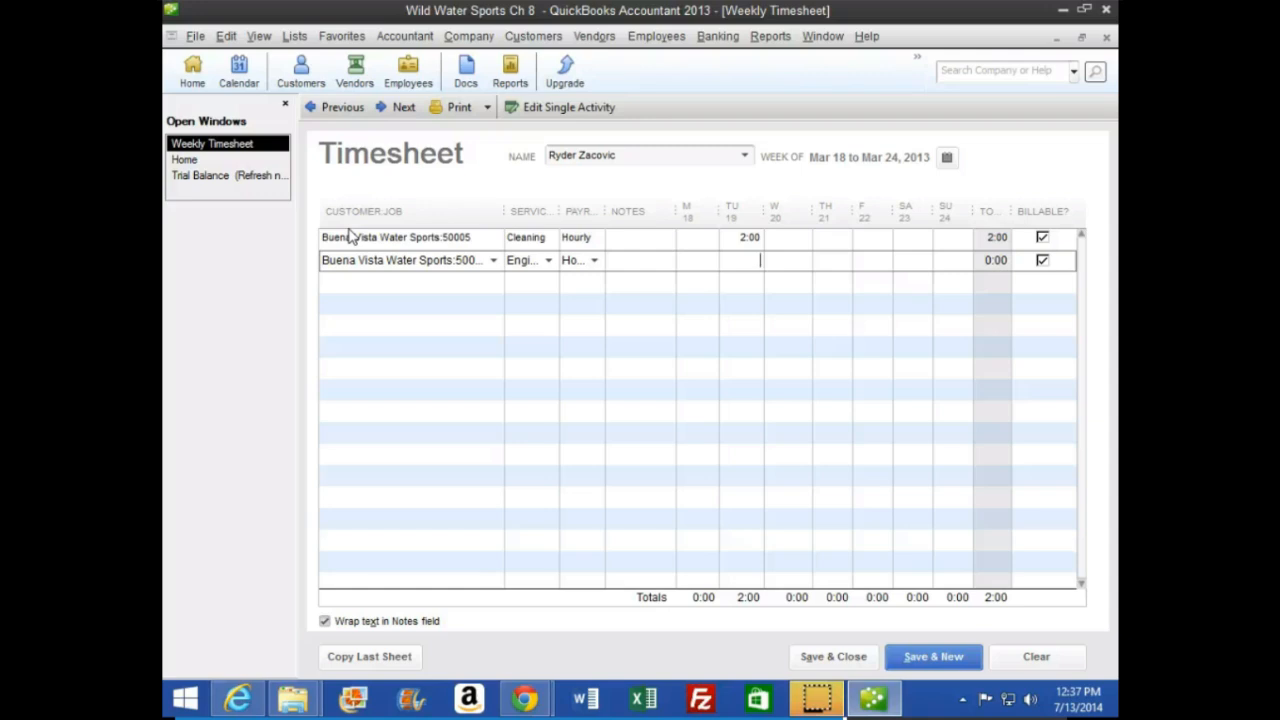
# Step: Enter 4 hours of Engine Tune-Up on Tuesday the 19th and complete that timesheet row
pyautogui.write('4')
pyautogui.press('Tab')
pyautogui.press('Tab')
pyautogui.press('Tab')
pyautogui.press('Tab')
pyautogui.press('Tab')
pyautogui.press('Tab')
pyautogui.press('Tab')
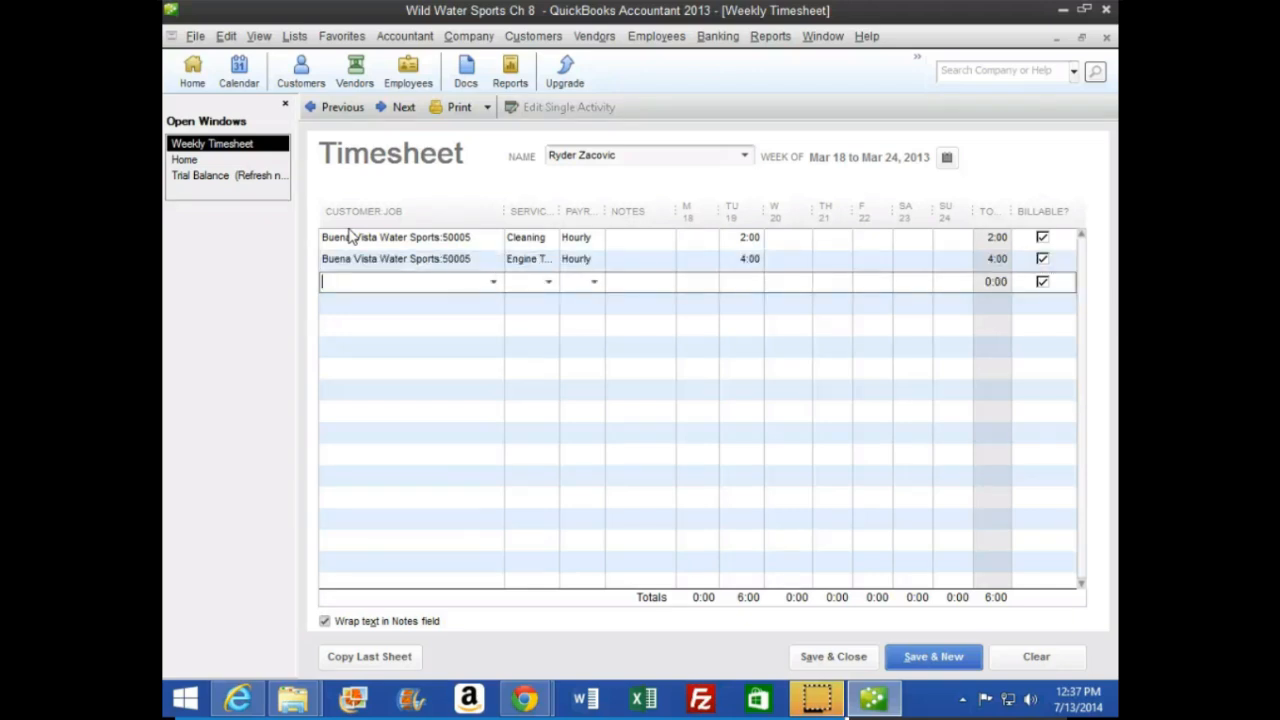
# Step: Start a third row for Buena Vista Water Sports:50005 with service item Engine Service, widening the Service Item column to show full names
pyautogui.write('5000')
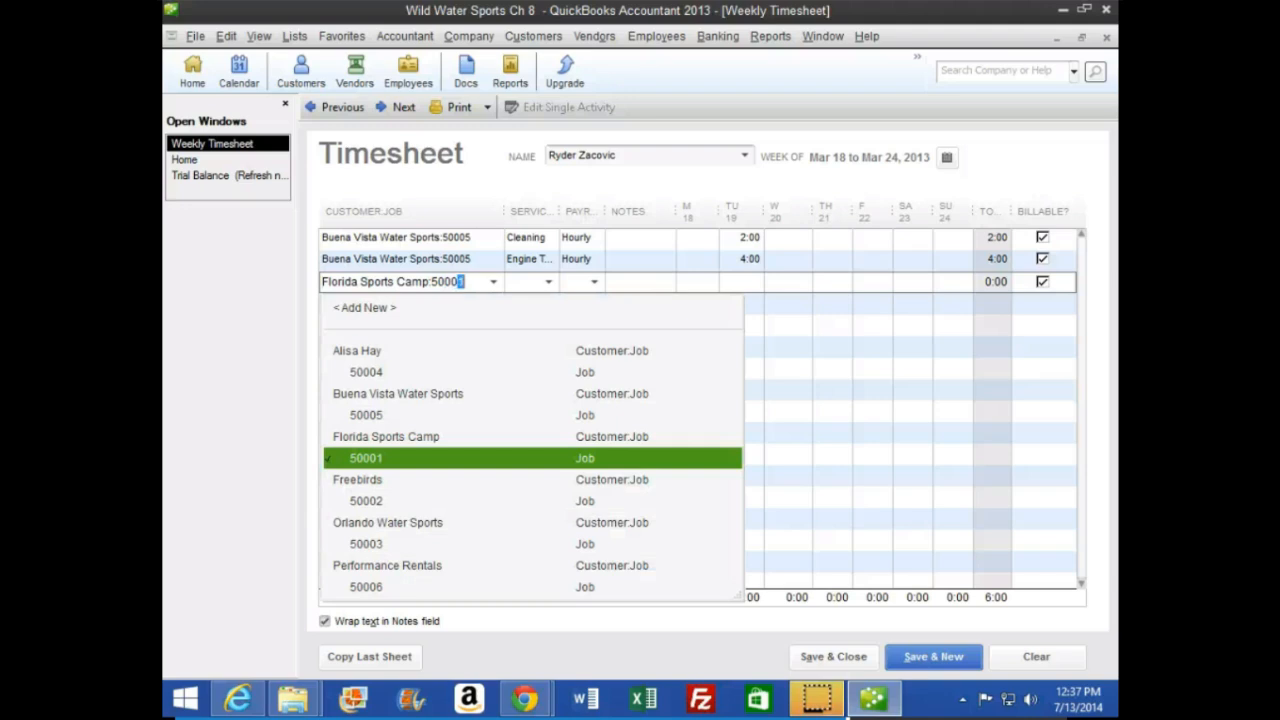
pyautogui.write('5')
pyautogui.press('Tab')
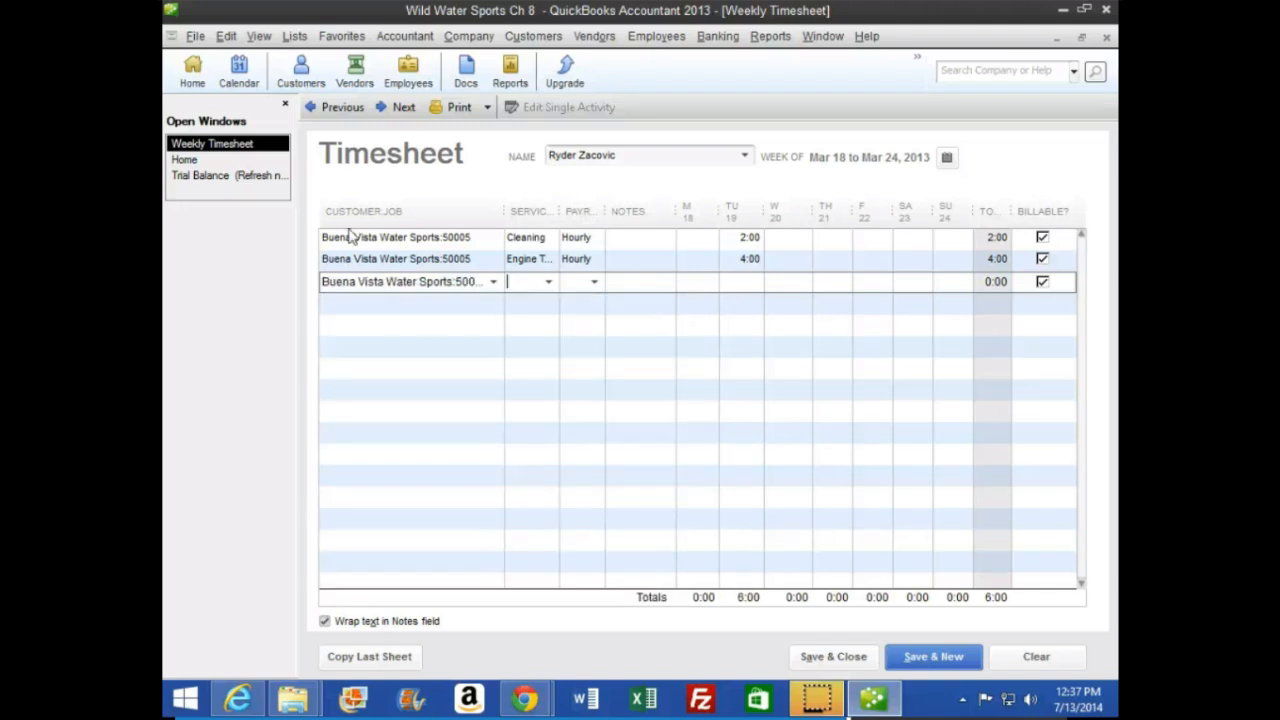
pyautogui.write('ervice')
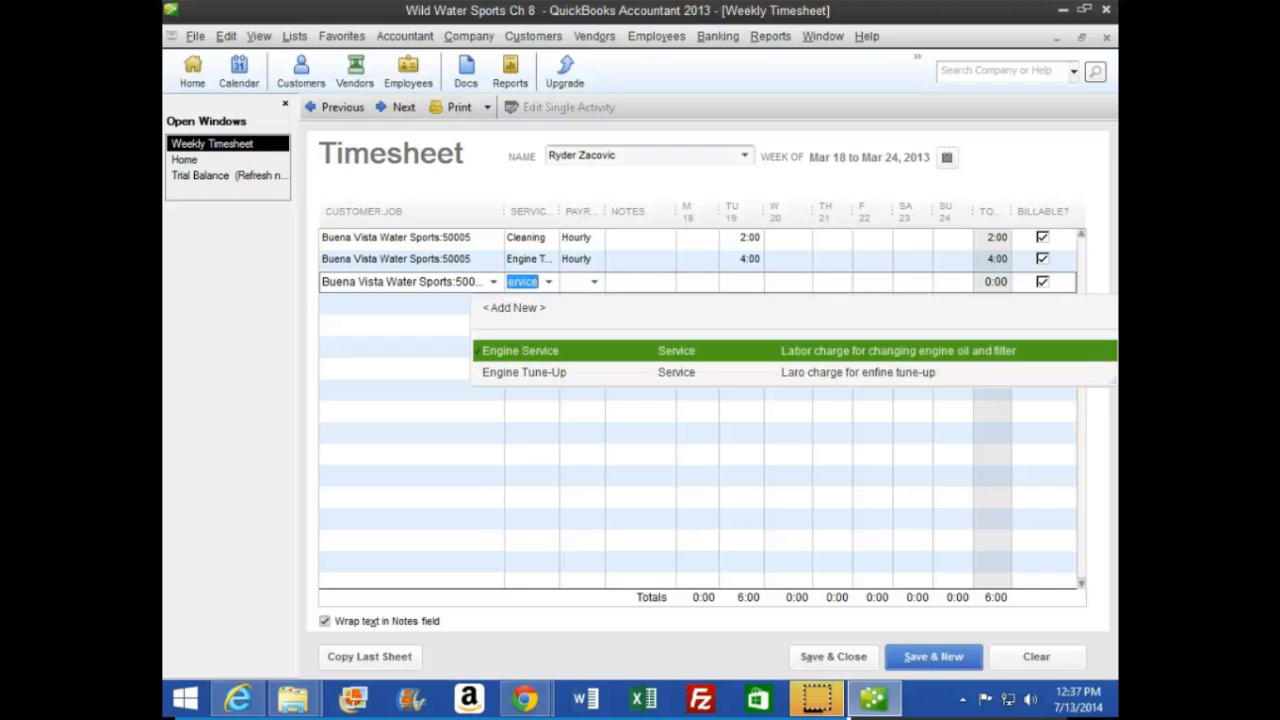
pyautogui.press('Down')
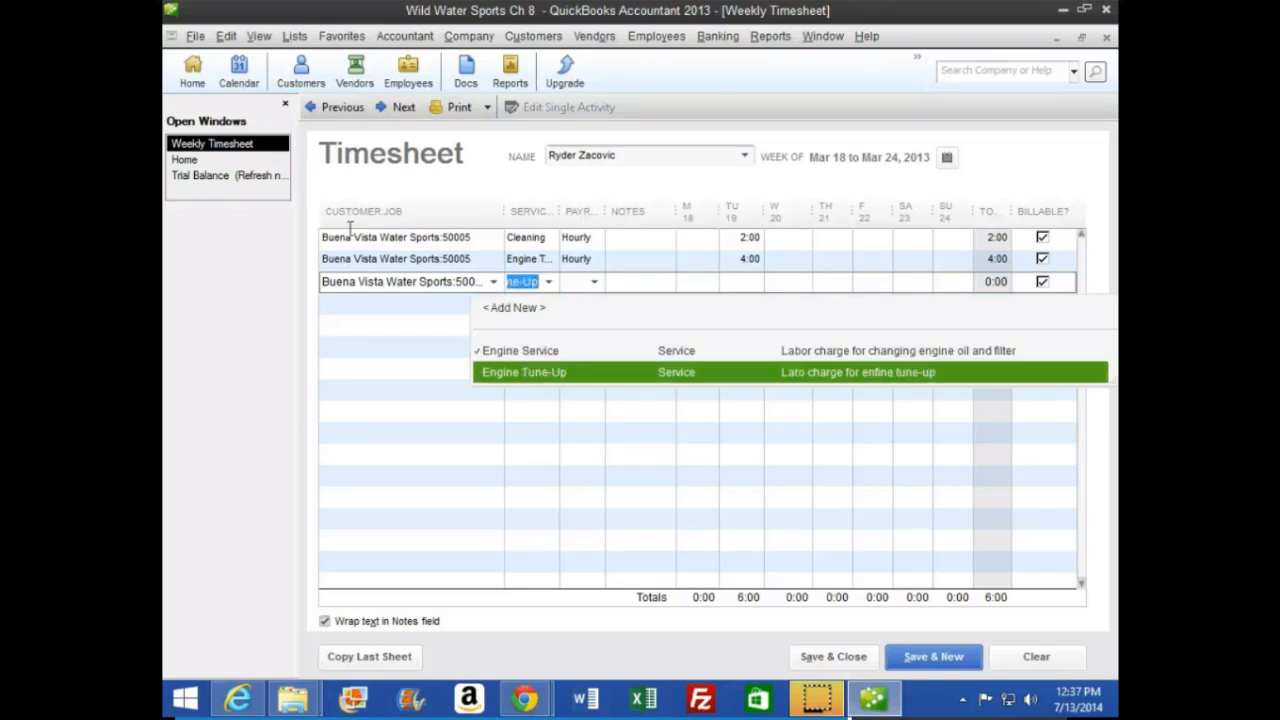
pyautogui.press('Up')
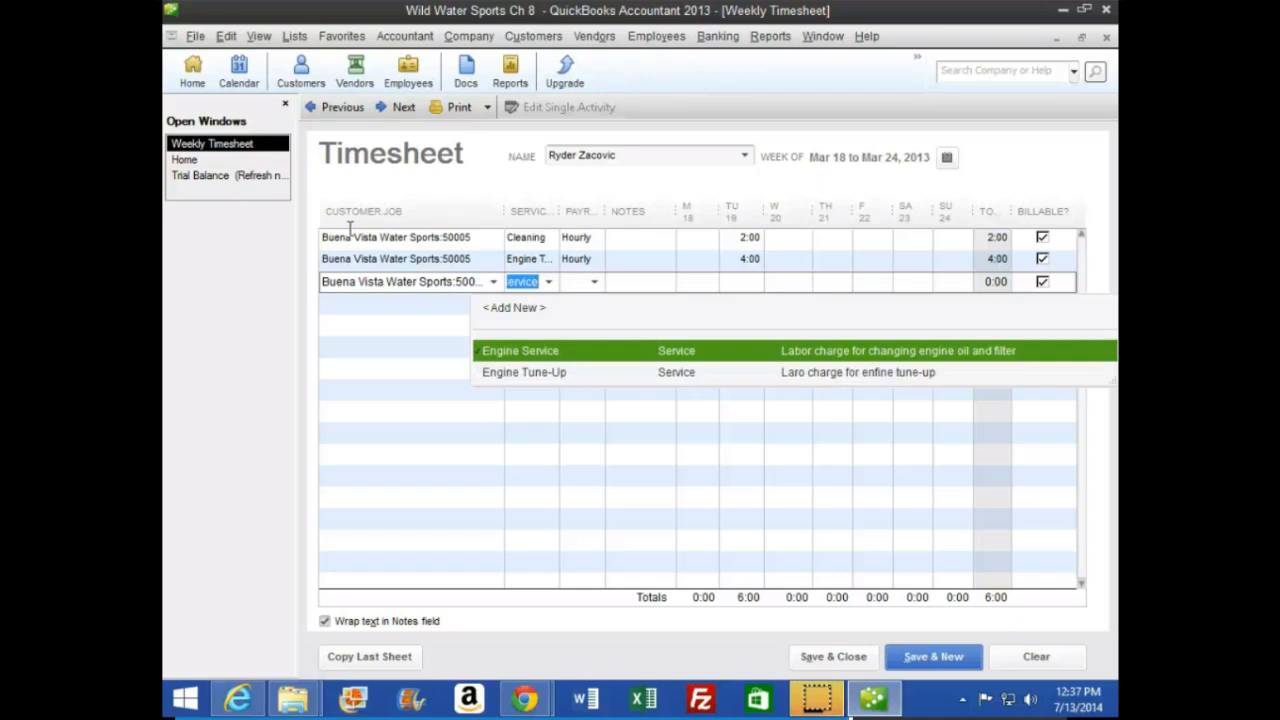
pyautogui.press('Tab')
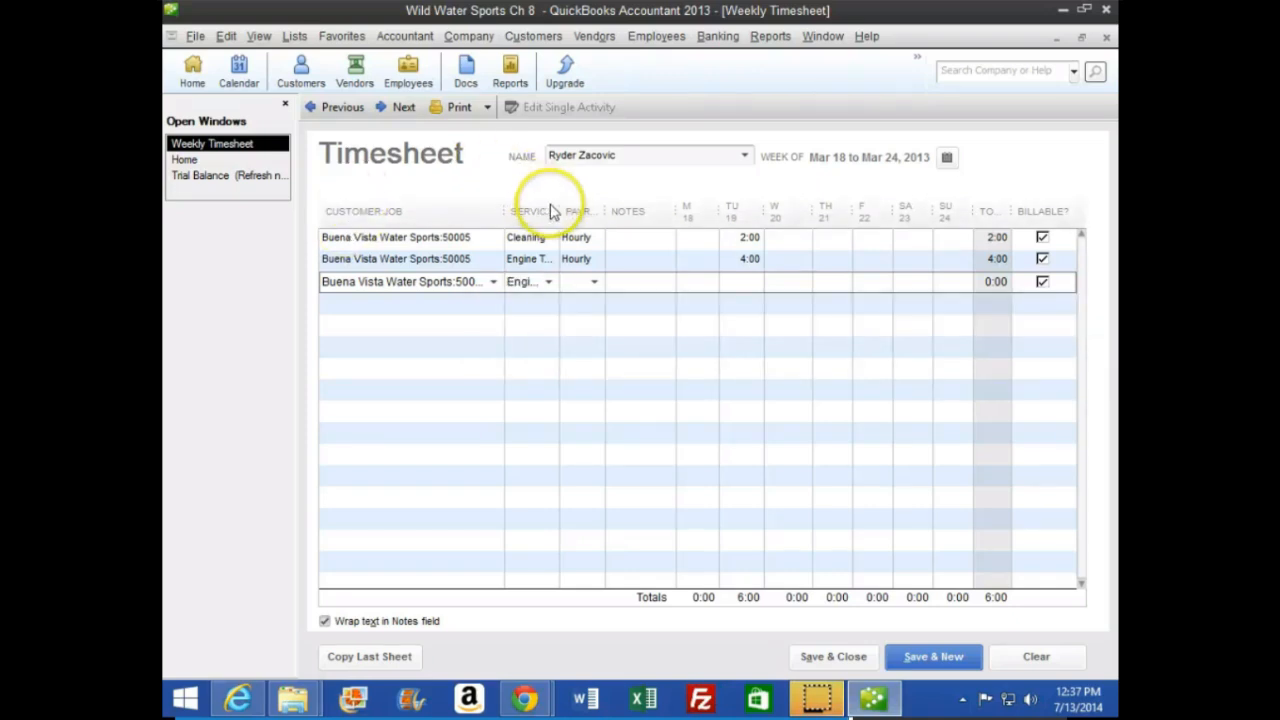
pyautogui.moveTo(557, 205); pyautogui.dragTo(608, 203)
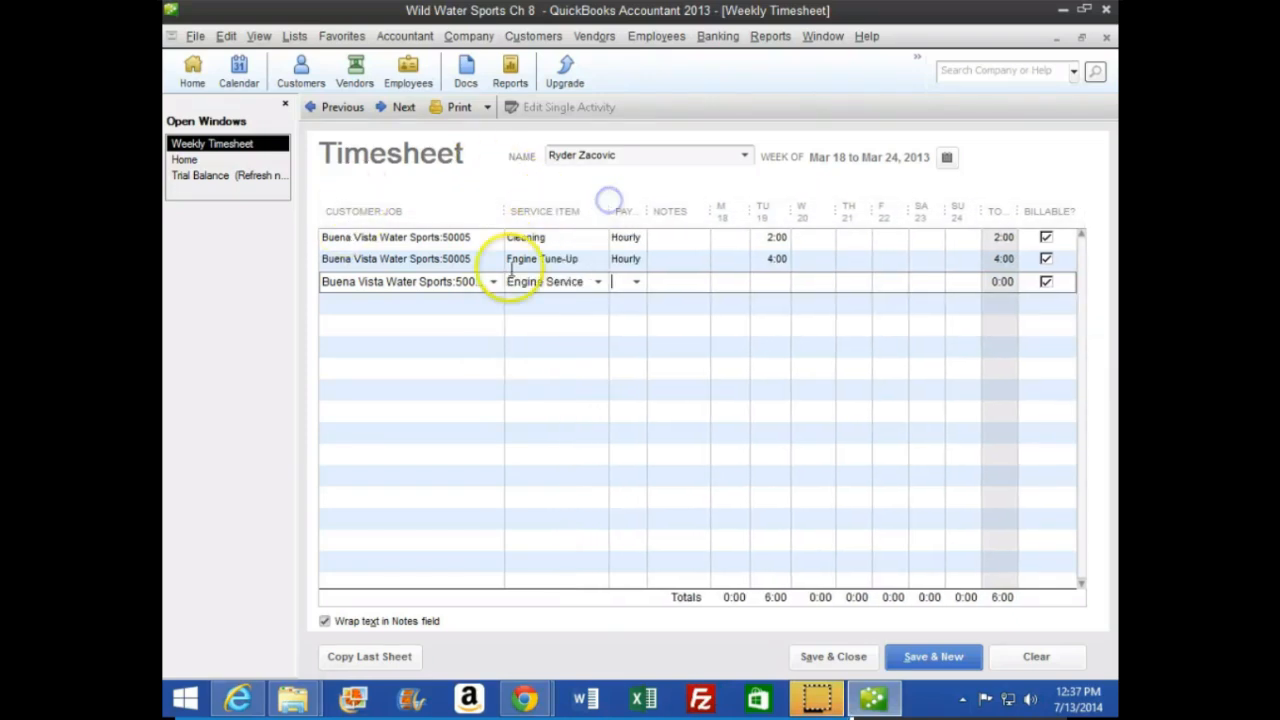
# Step: Assign payroll item Hourly to the Engine Service row, enter 3 hours on Wednesday the 20th and complete the row
pyautogui.write('H...')
pyautogui.press('Tab')
pyautogui.press('Tab')
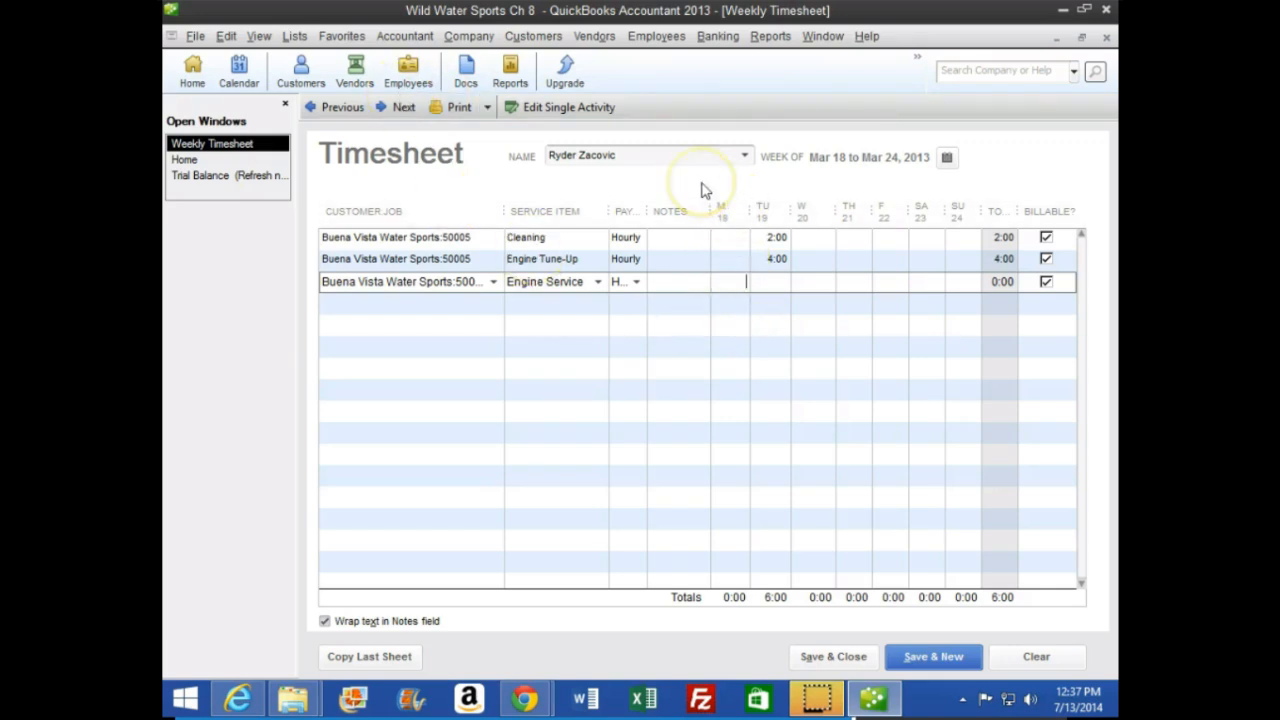
pyautogui.press('Tab')
pyautogui.press('Tab')
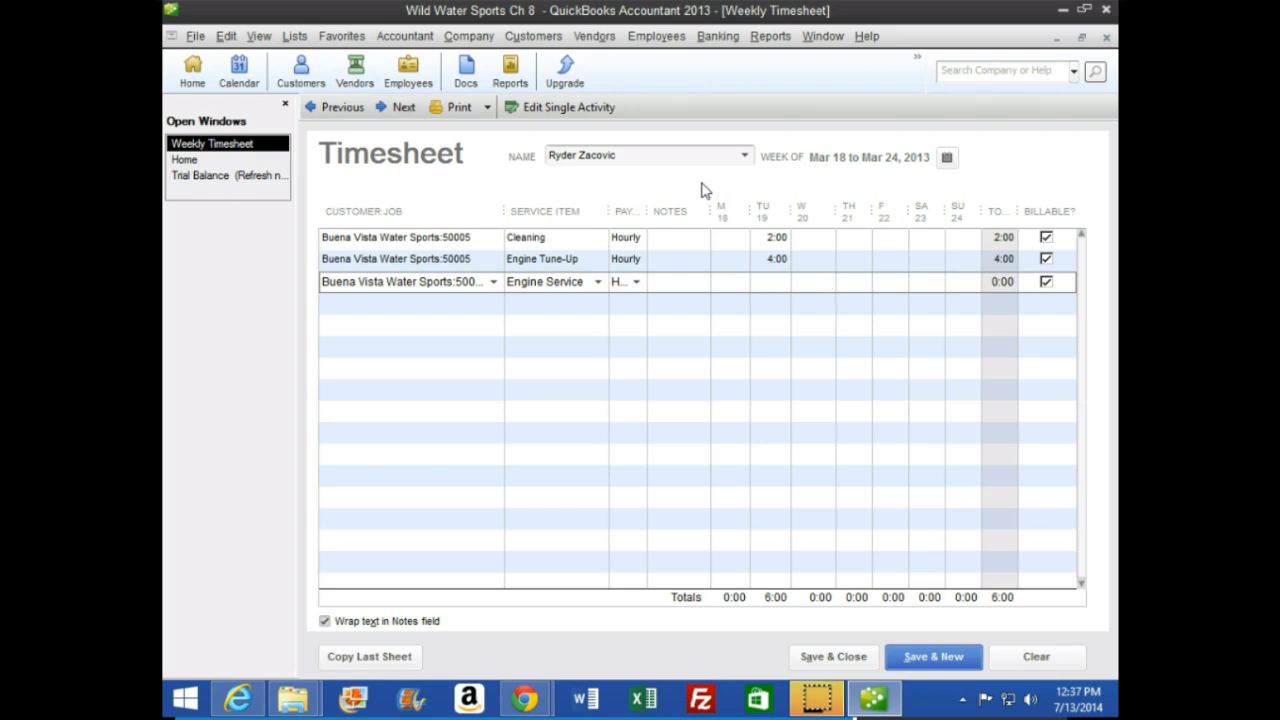
pyautogui.write('3')
pyautogui.press('Tab')
pyautogui.press('Tab')
pyautogui.press('Tab')
pyautogui.press('Tab')
pyautogui.press('Tab')
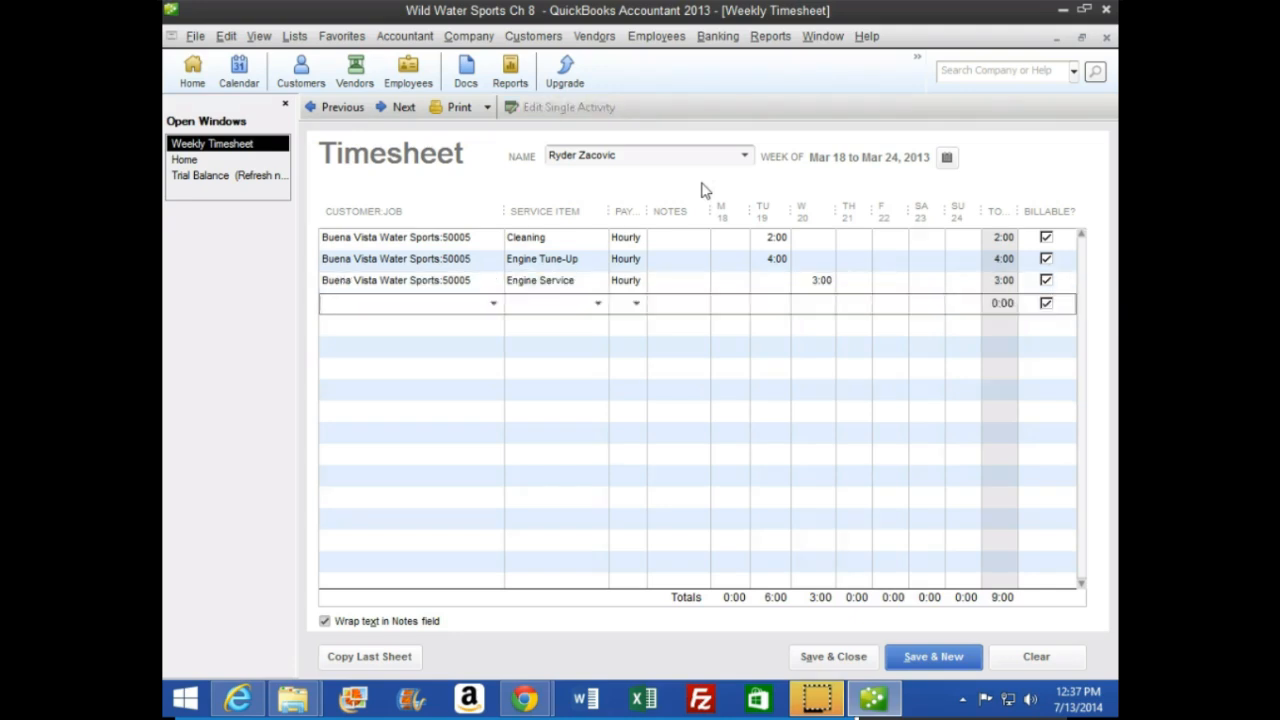
# Step: Start a fourth row without a job or service item, using payroll item Hourly and 4 hours on Monday the 18th
pyautogui.press('Tab')
pyautogui.press('Tab')
pyautogui.write('H')
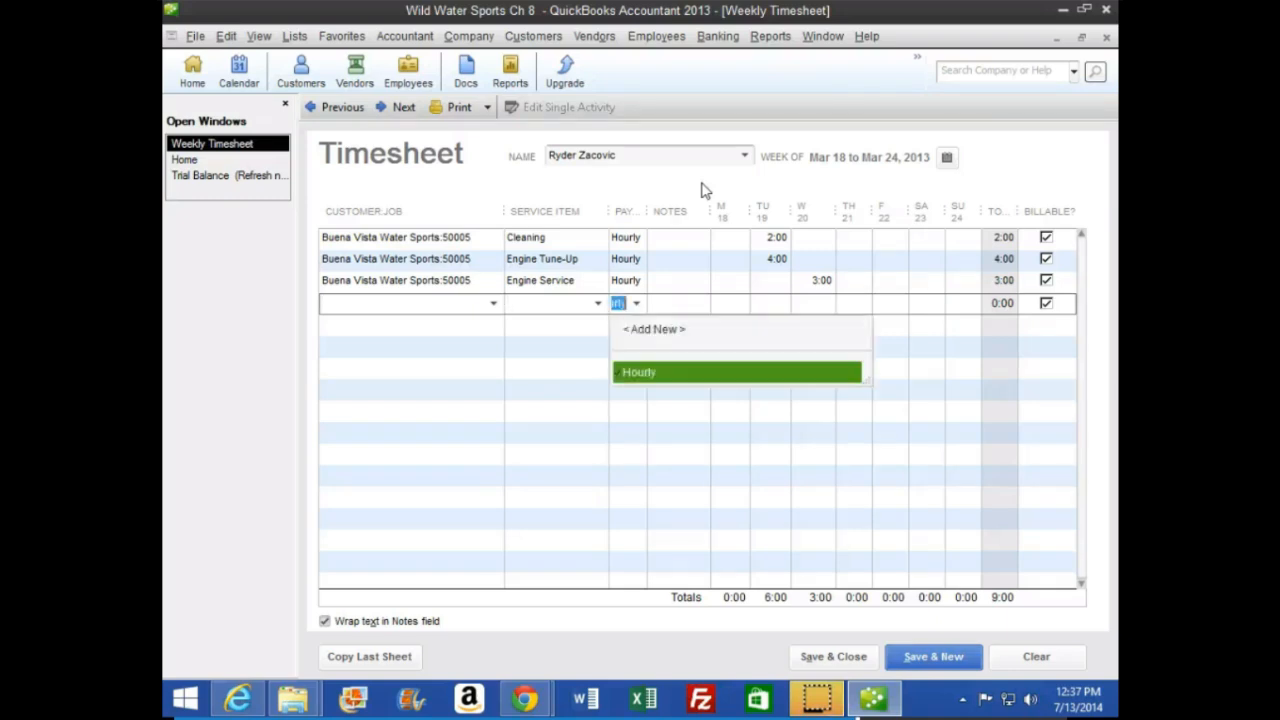
pyautogui.press('Tab')
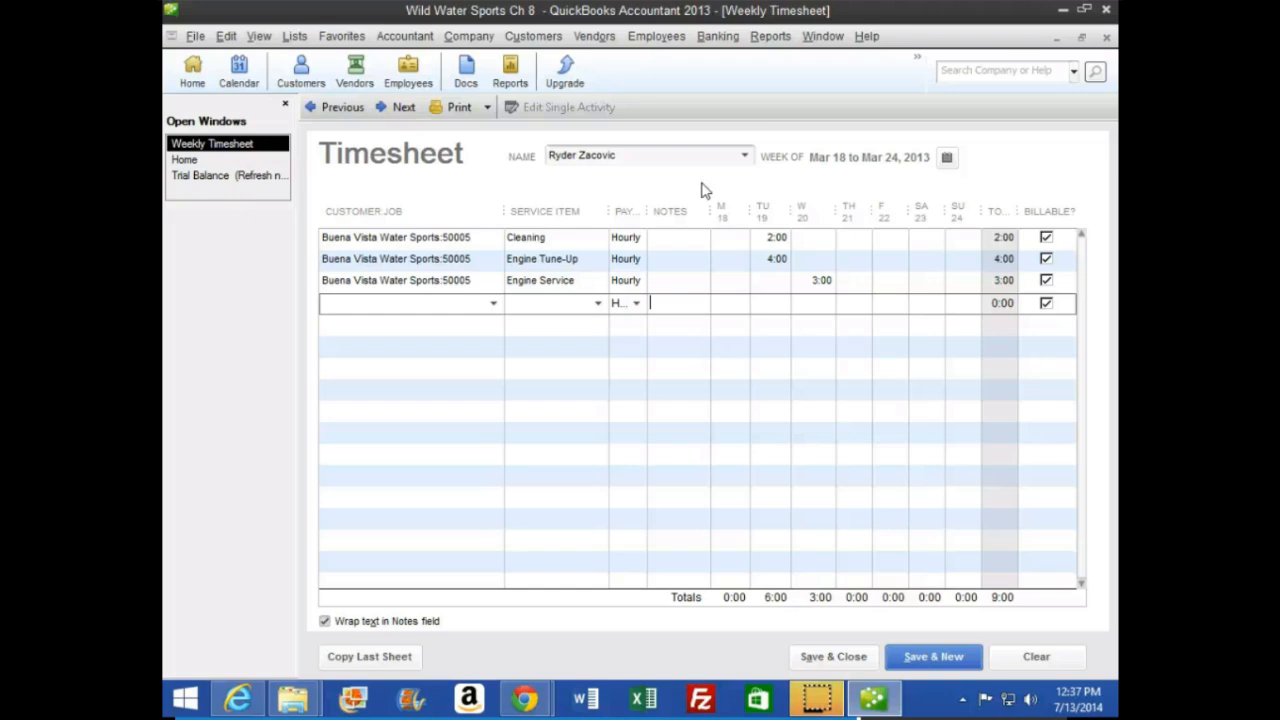
pyautogui.press('Tab')
pyautogui.write('4')
pyautogui.press('Tab')
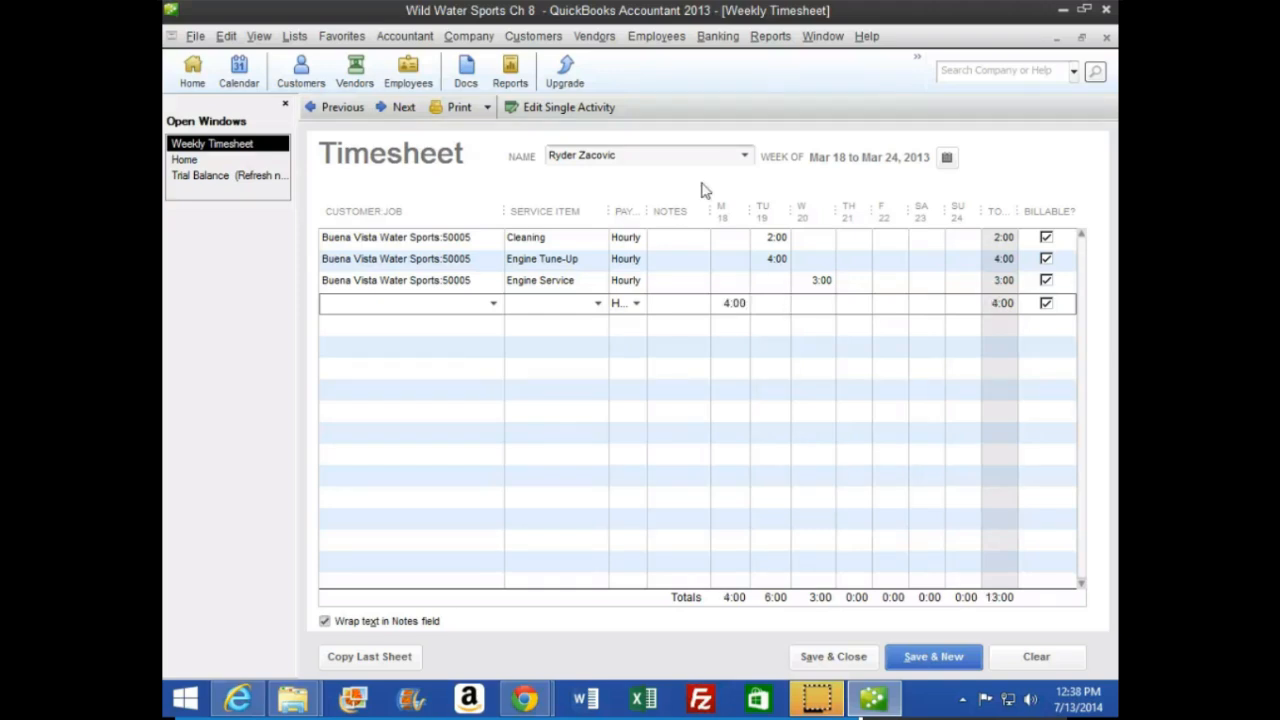
# Step: Enter 4 hours each on Thursday the 21st and Friday the 22nd in the row without a job, and make it non-billable
pyautogui.press('Tab')
pyautogui.write('4')
pyautogui.press('Tab')
pyautogui.write('4')
pyautogui.press('Tab')
pyautogui.click(1046, 302)
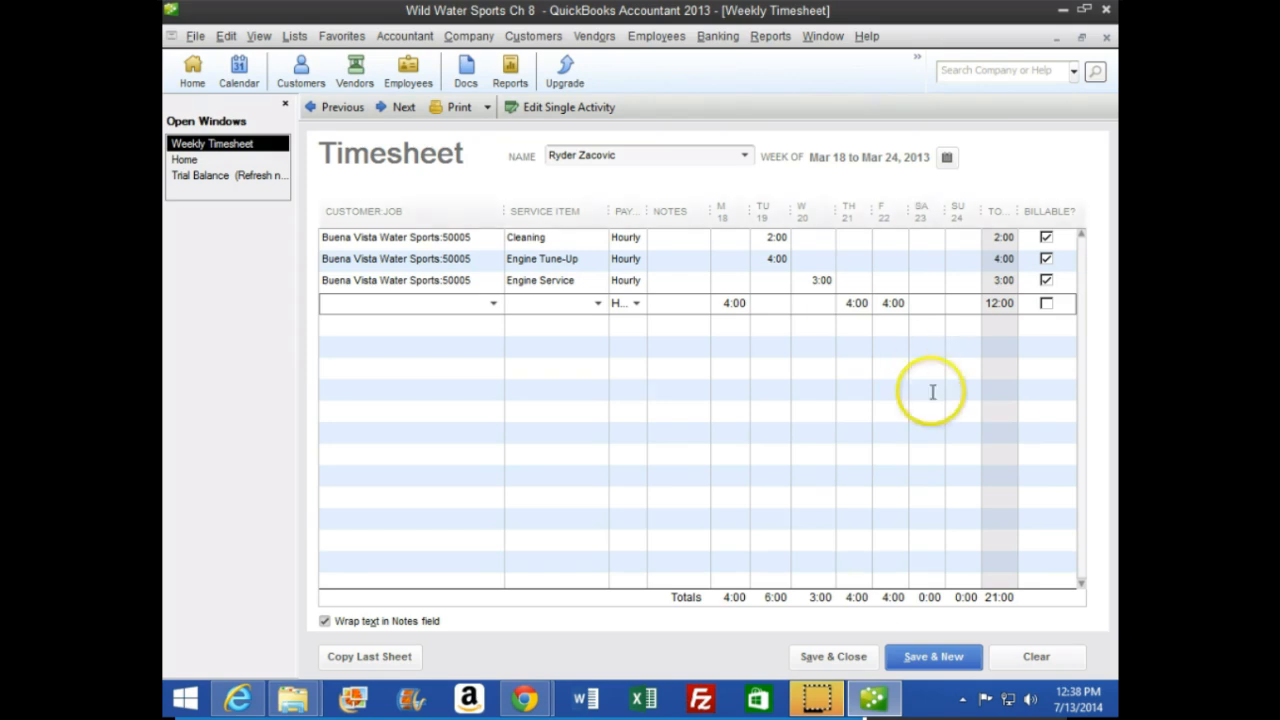
# Step: Advance to the Mar 25 to Mar 31, 2013 timesheet and consult Figure 8.12 and the following instructions in the CourseSmart textbook
pyautogui.click(393, 110)
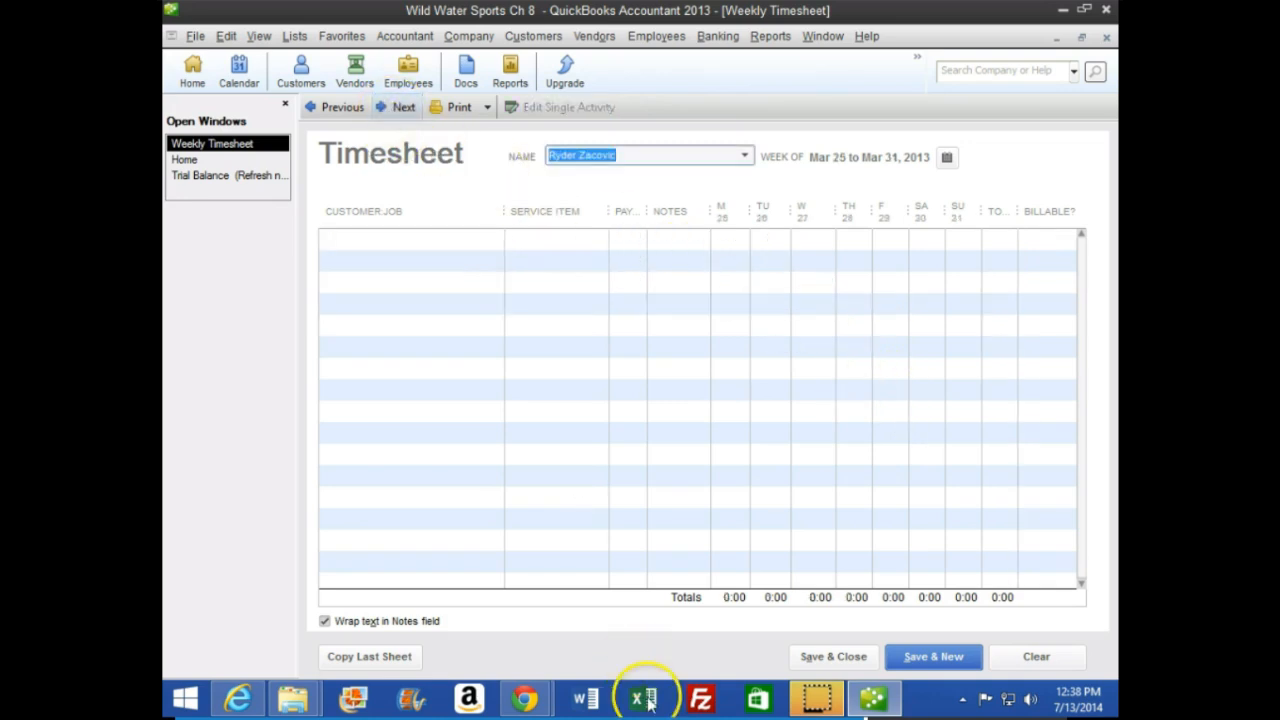
pyautogui.moveTo(521, 700)
pyautogui.click(606, 606)
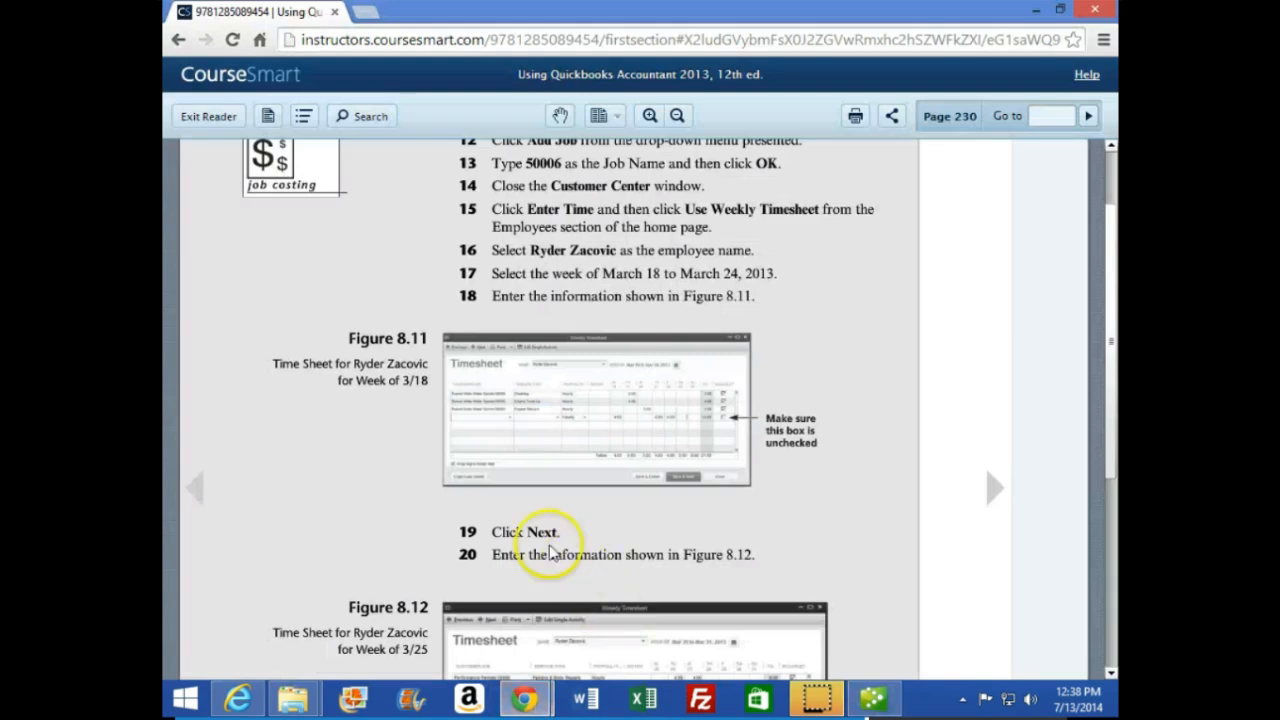
pyautogui.scroll(-2, 423, 495)
pyautogui.scroll(-1, 410, 538)
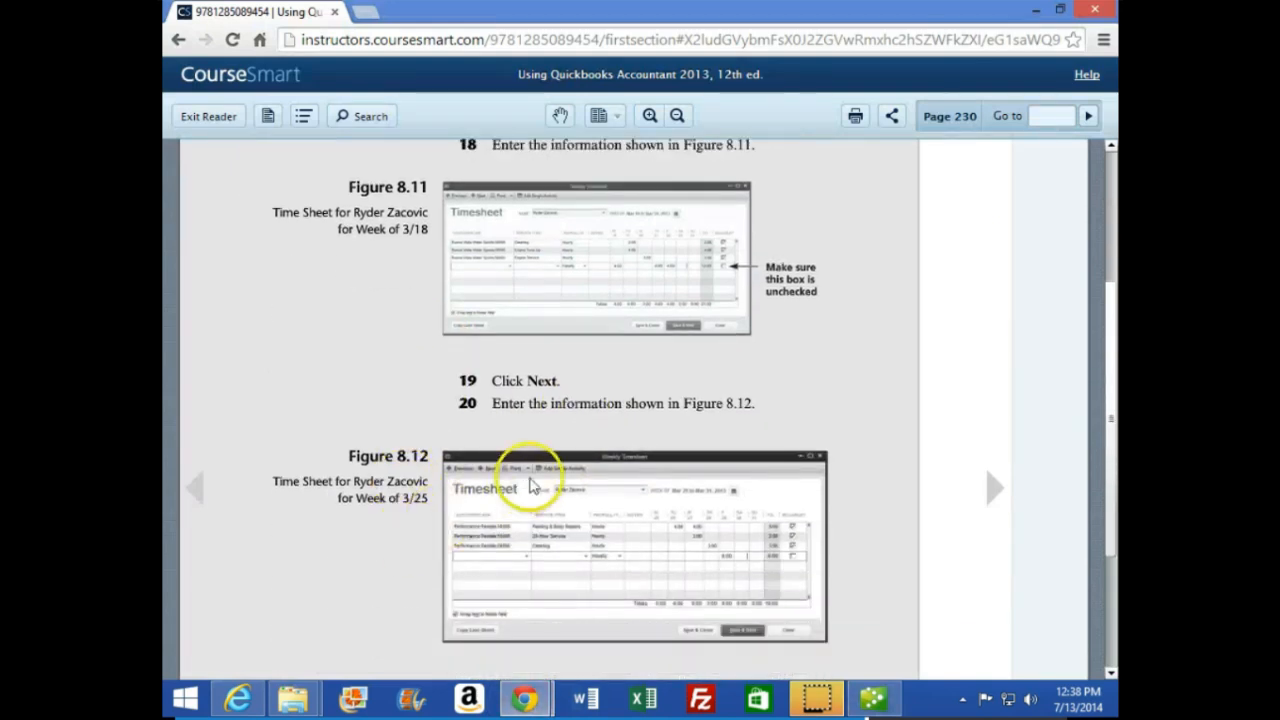
pyautogui.scroll(-1, 541, 456)
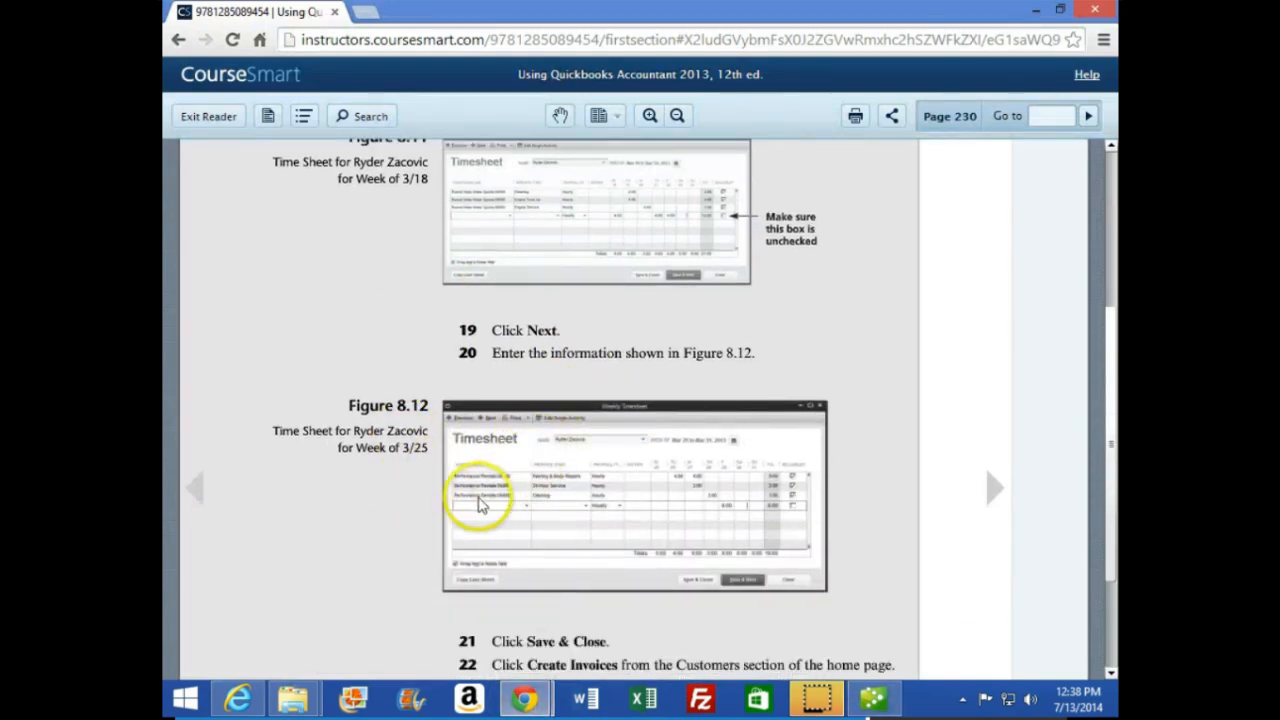
pyautogui.scroll(-3, 470, 505)
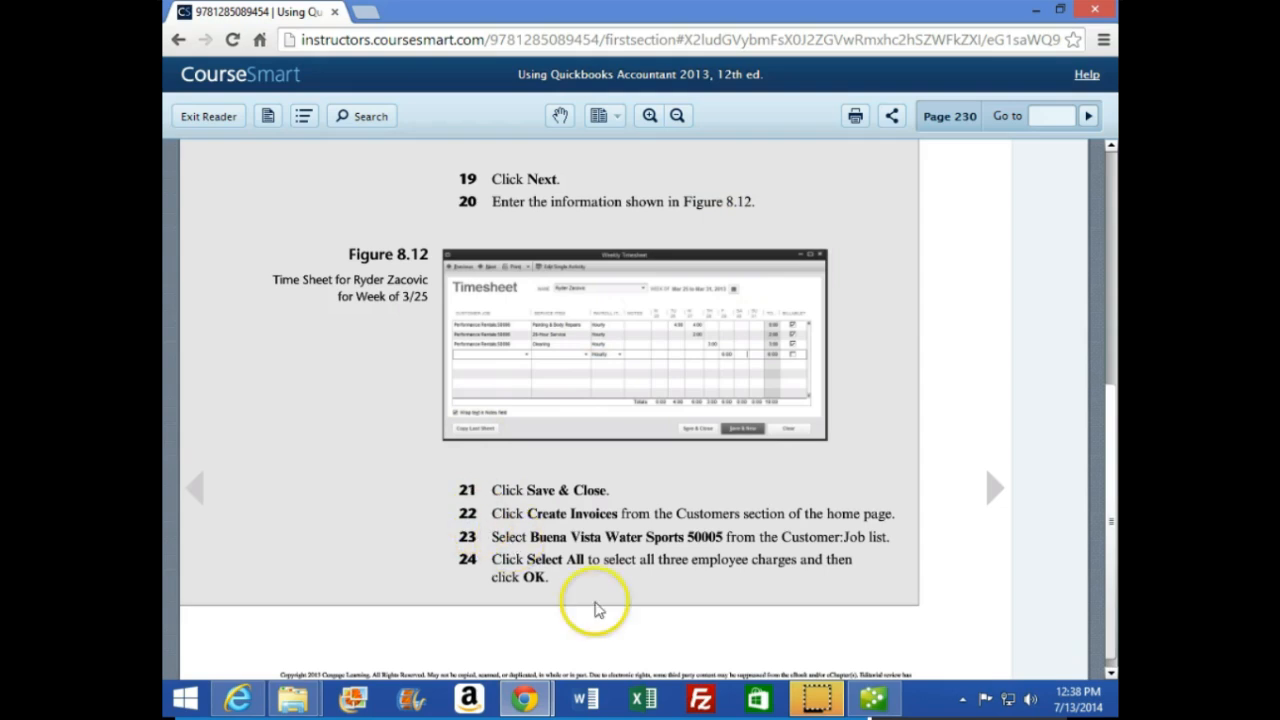
# Step: In QuickBooks, start the first row for Performance Rentals:50006 with Painting & Body Repairs and Hourly, widening the Payroll Item column
pyautogui.click(893, 705)
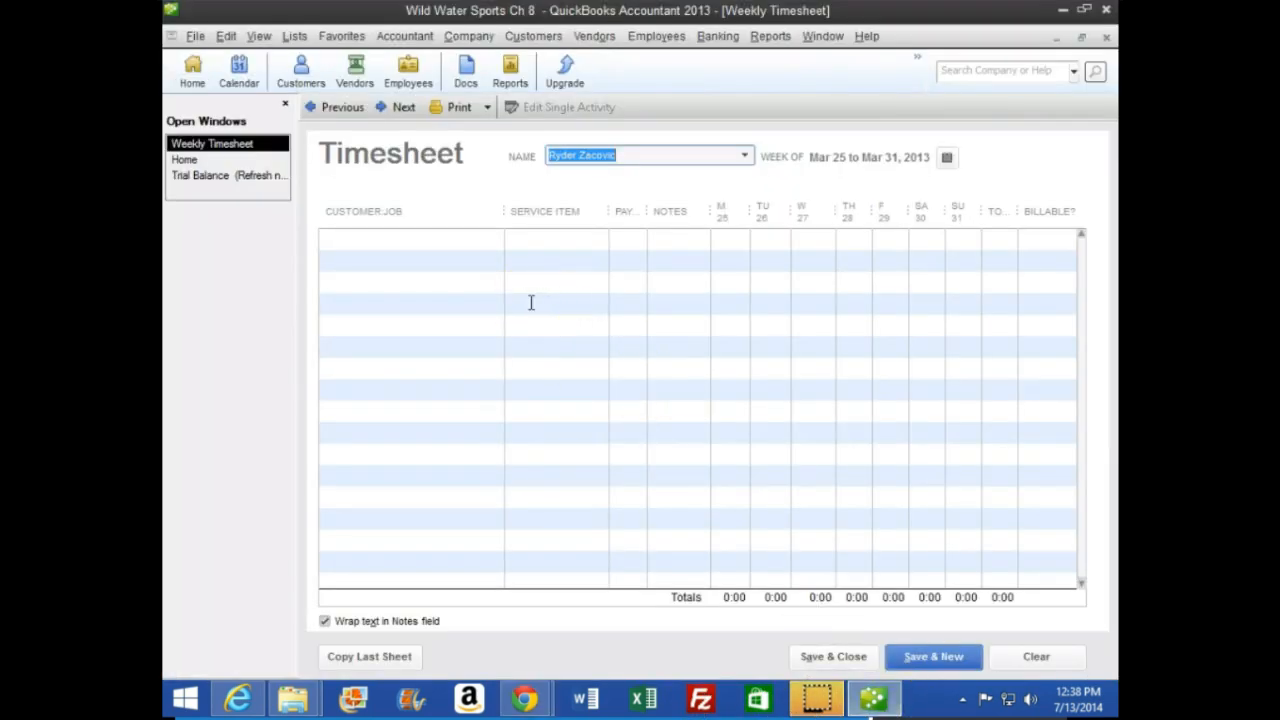
pyautogui.click(391, 240)
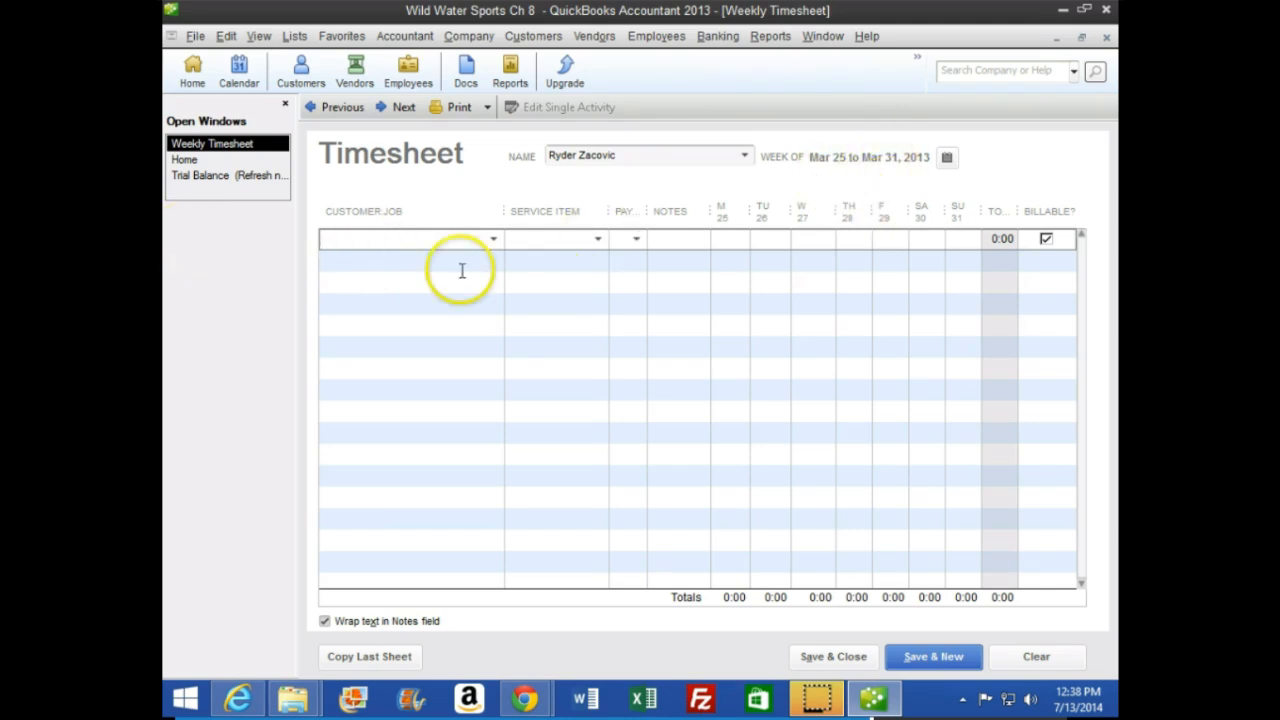
pyautogui.click(366, 239)
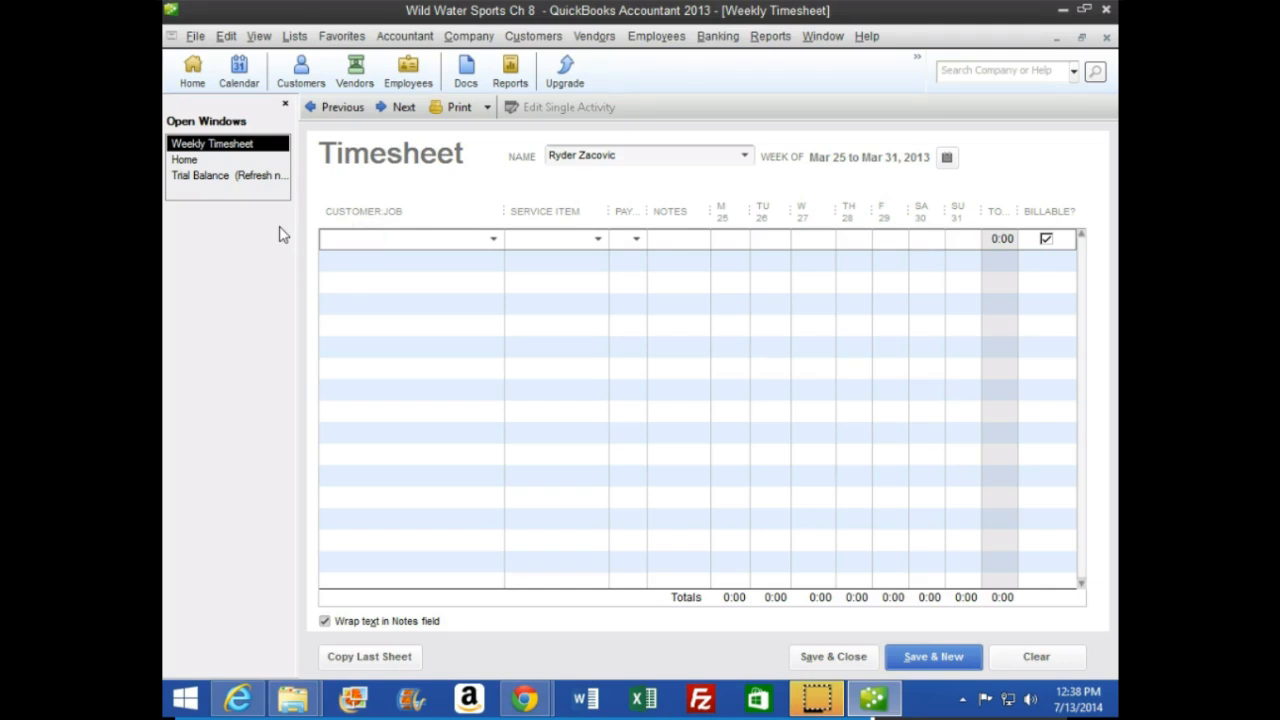
pyautogui.write('5000')
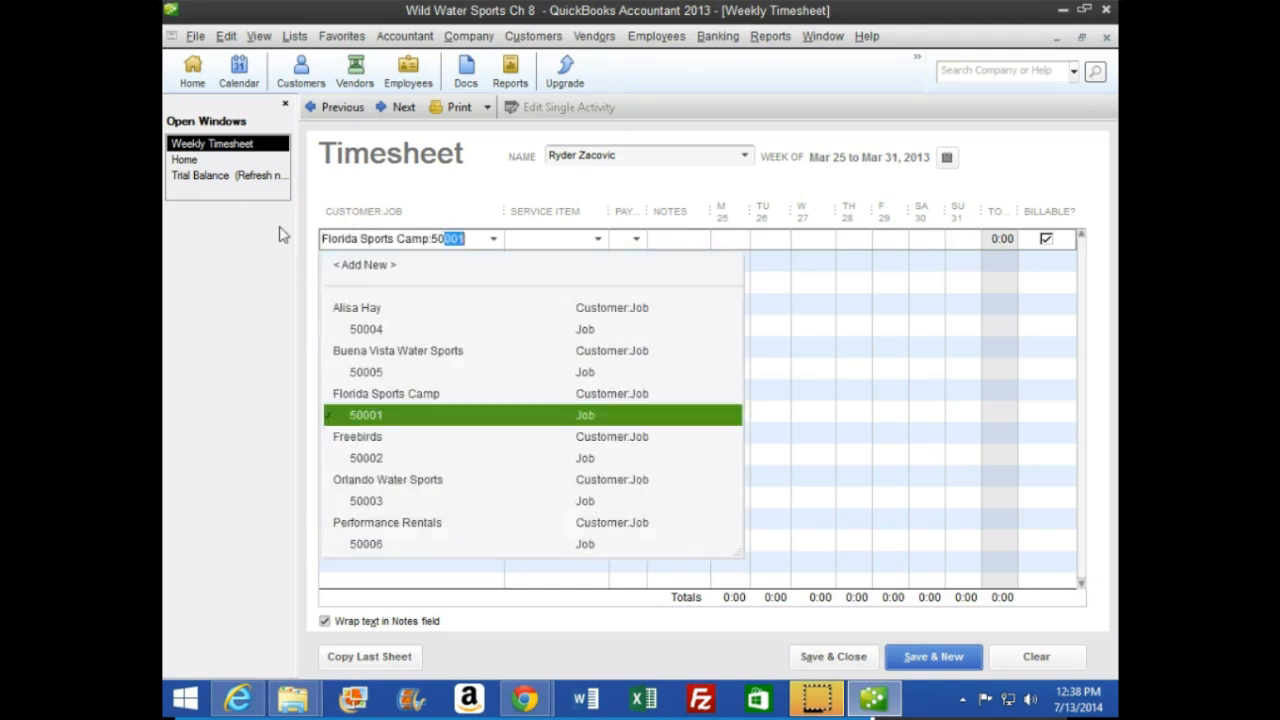
pyautogui.write('6')
pyautogui.press('Tab')
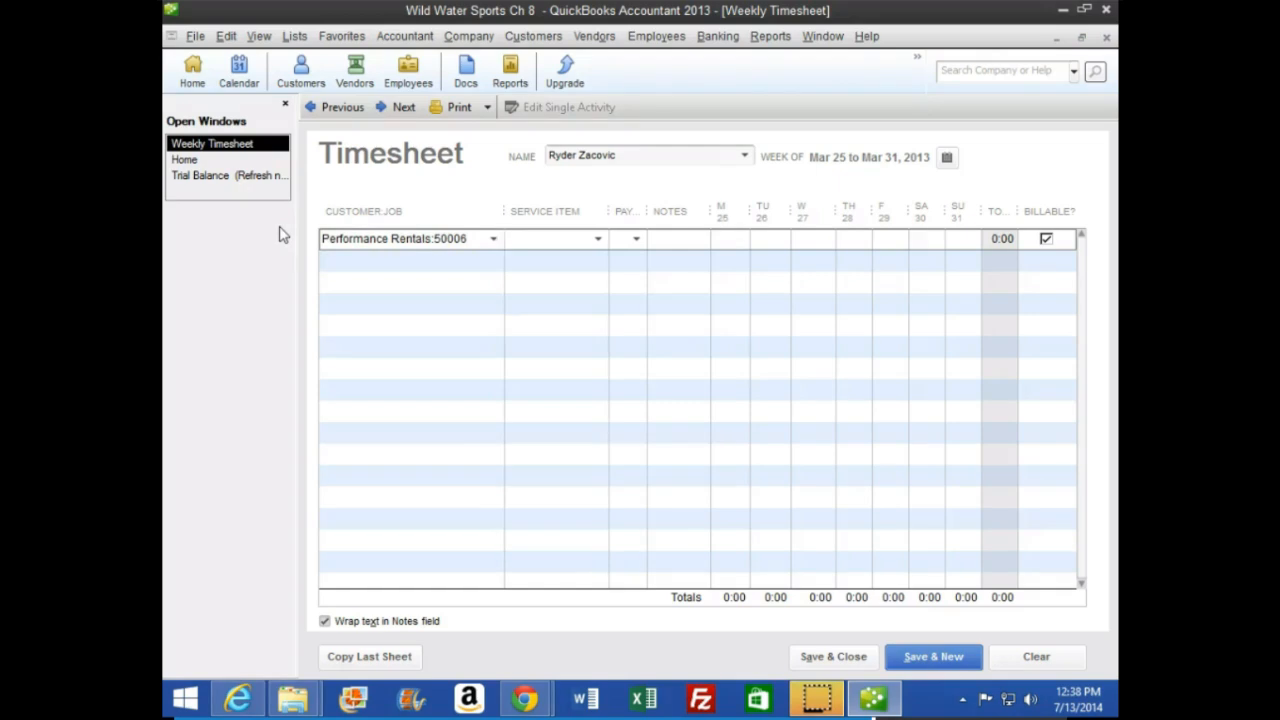
pyautogui.write('p')
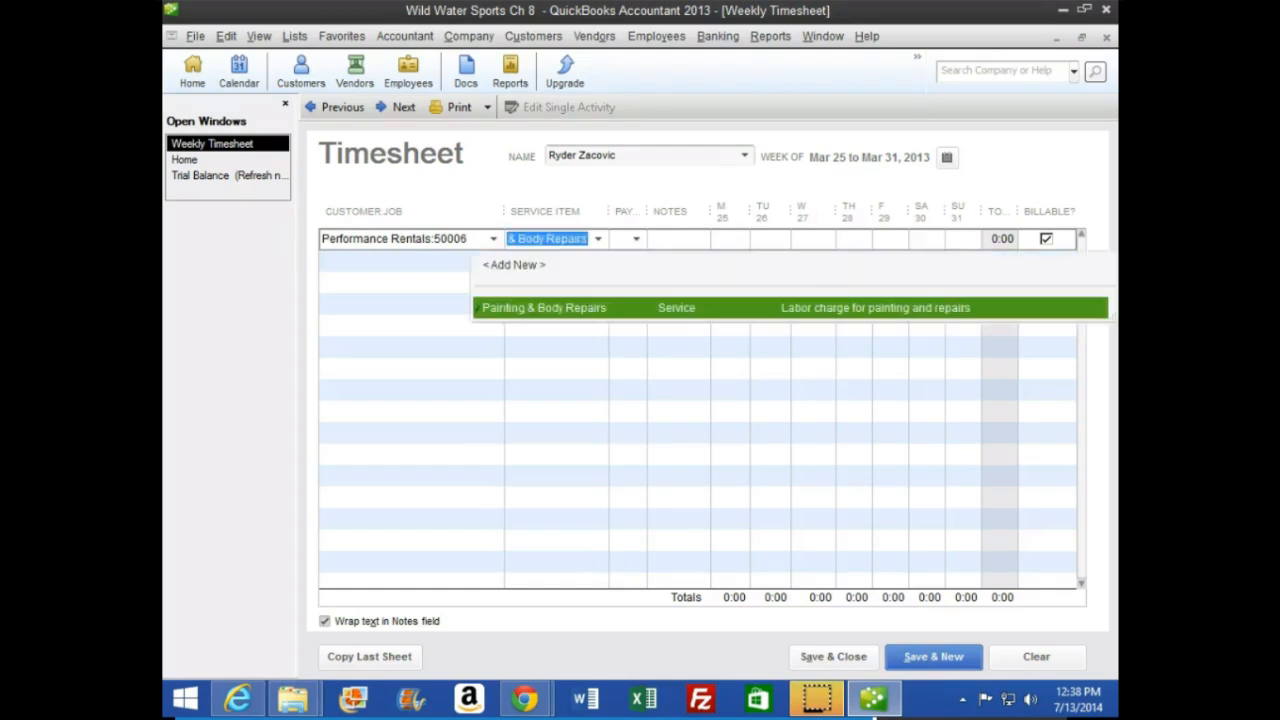
pyautogui.press('Tab')
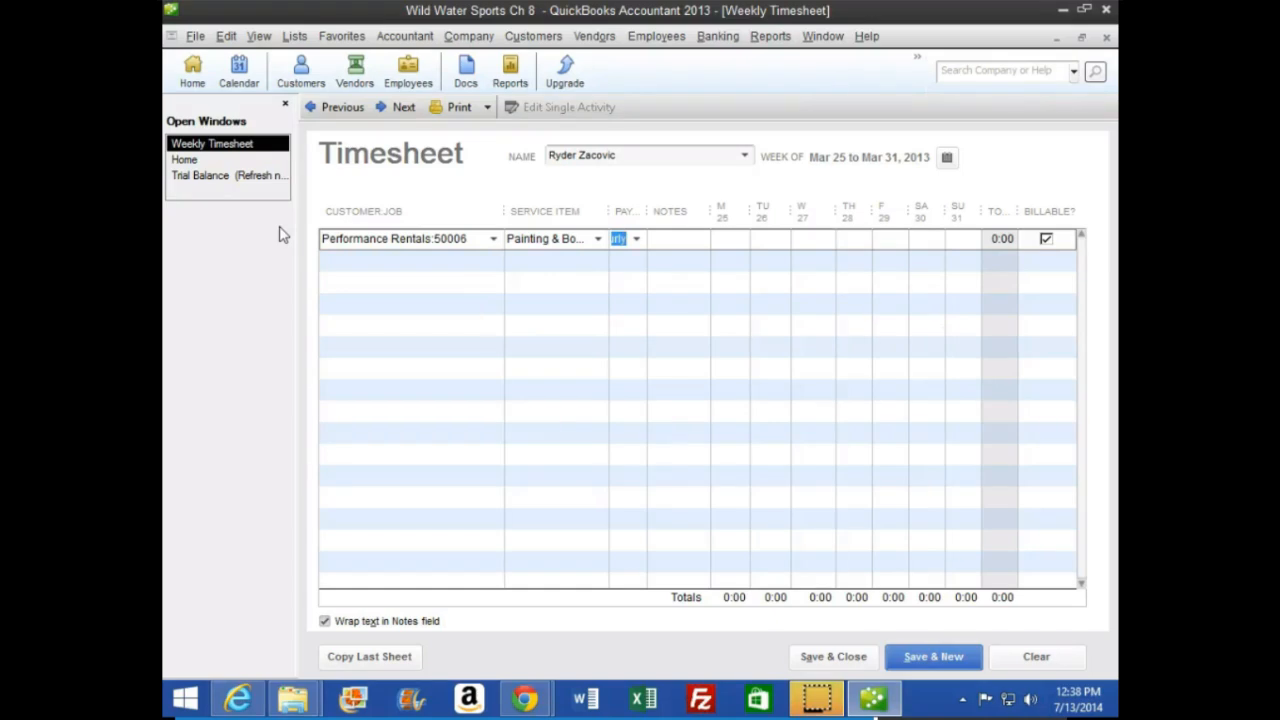
pyautogui.press('Tab')
pyautogui.press('Tab')
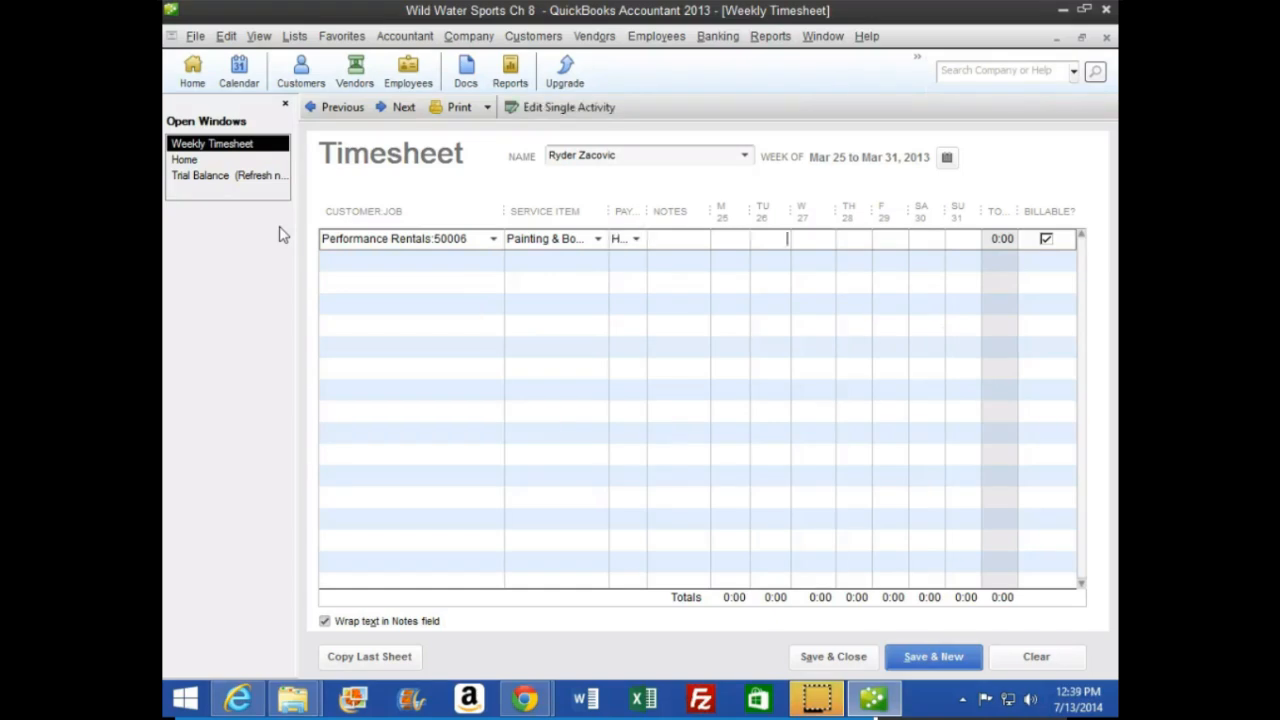
pyautogui.moveTo(653, 209); pyautogui.dragTo(675, 209)
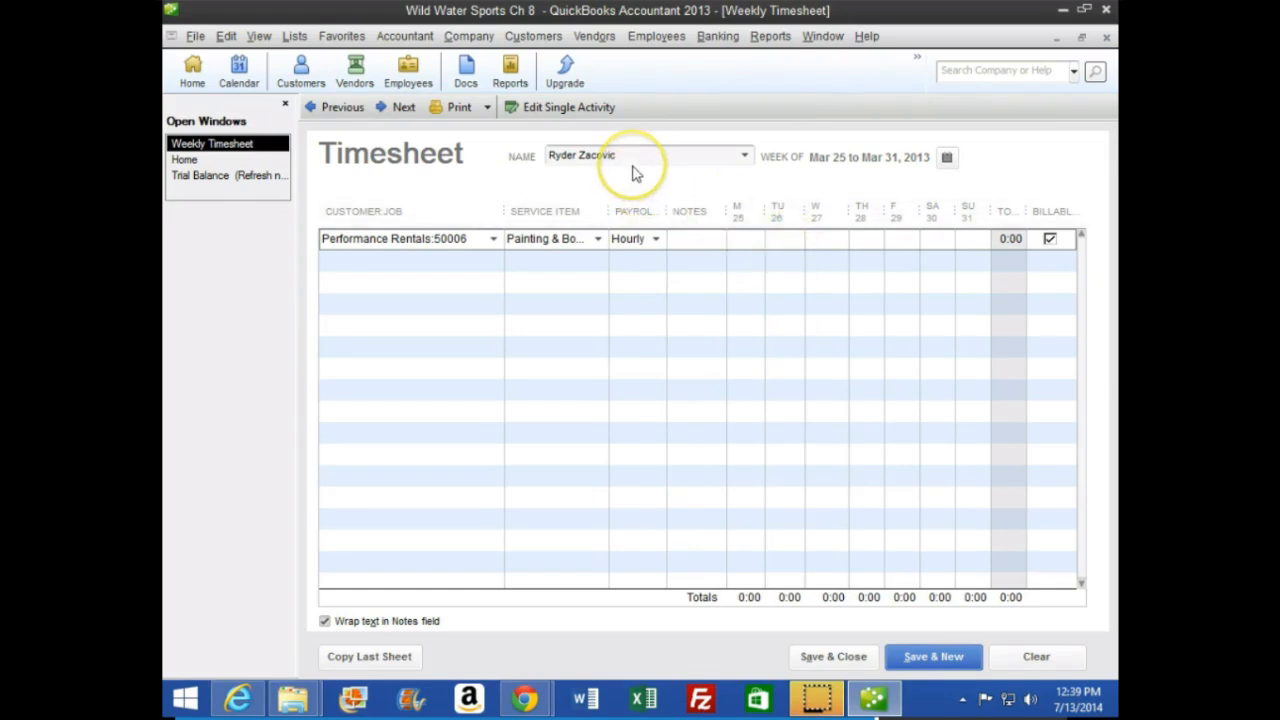
# Step: Enter 4 hours of Painting & Body Repairs each on Tuesday the 26th and Wednesday the 27th, and complete that row
pyautogui.press('Tab')
pyautogui.write('4')
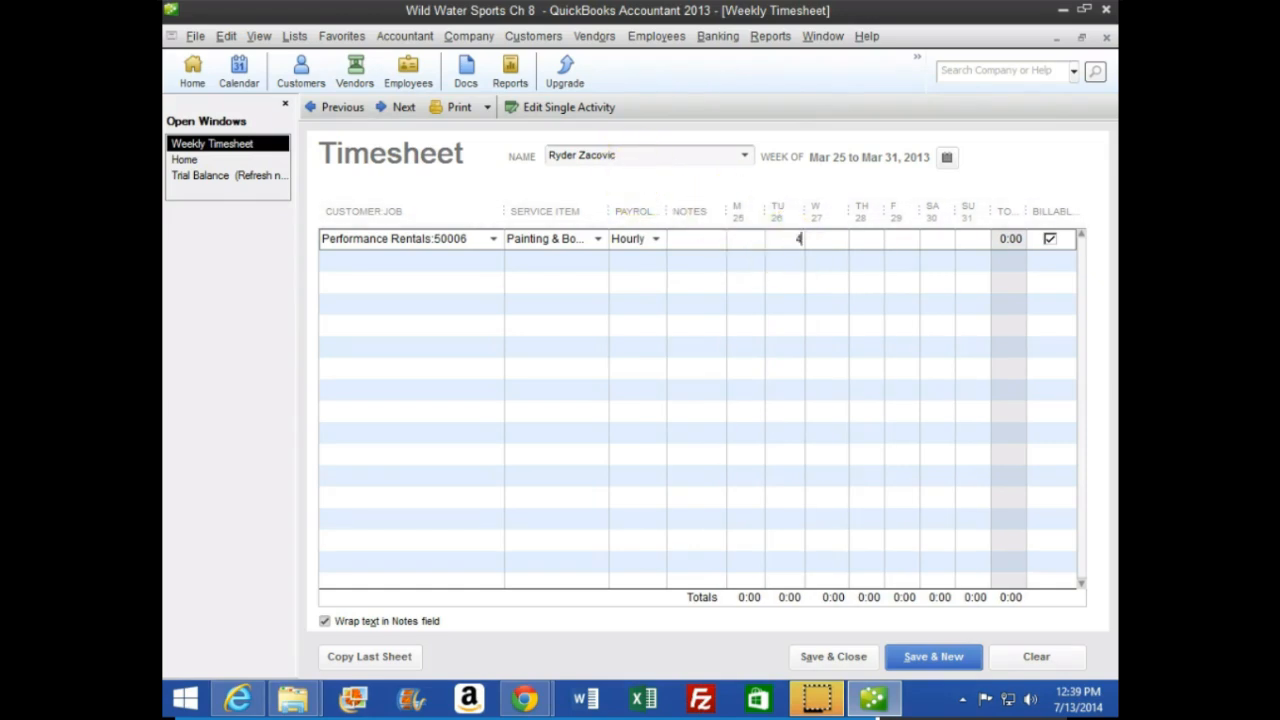
pyautogui.press('Tab')
pyautogui.write('4')
pyautogui.press('Tab')
pyautogui.press('Tab')
pyautogui.press('Tab')
pyautogui.press('Tab')
pyautogui.press('Tab')
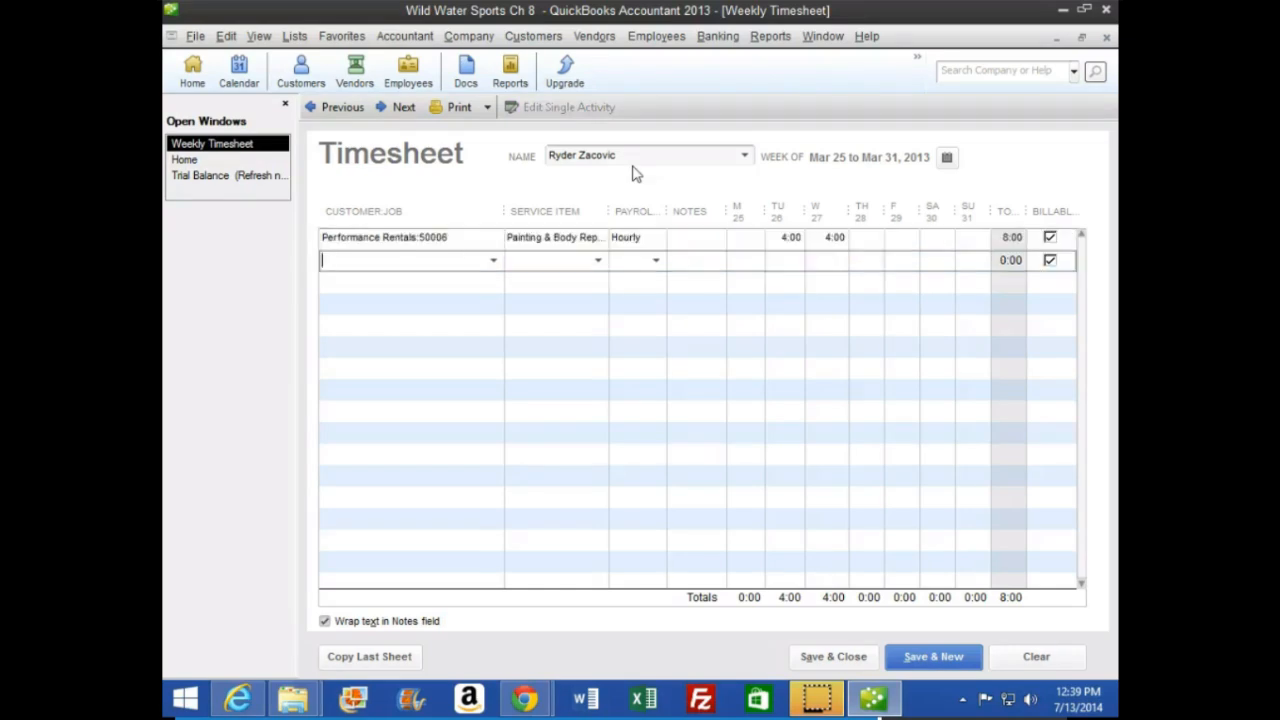
# Step: Start a second row for Performance Rentals:50006 with service item 20-Hour Service and payroll item Hourly
pyautogui.write('Florida Sports Camp:50001')
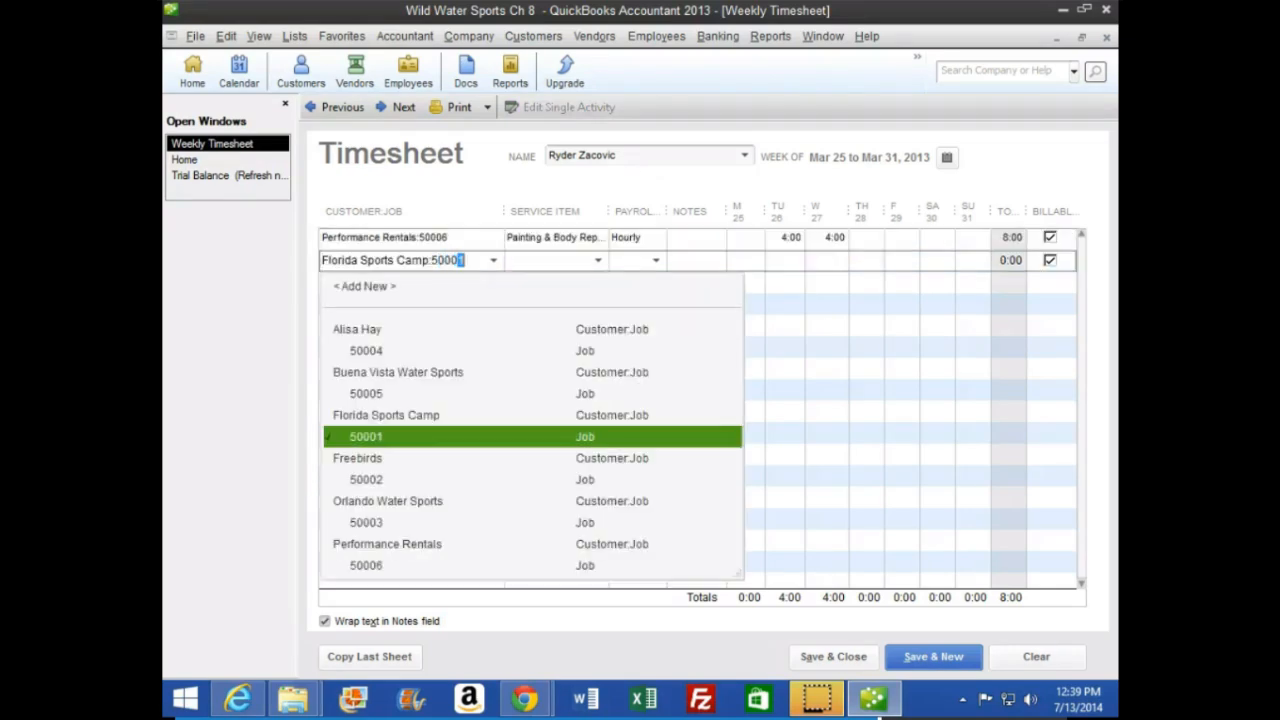
pyautogui.write('6')
pyautogui.press('Tab')
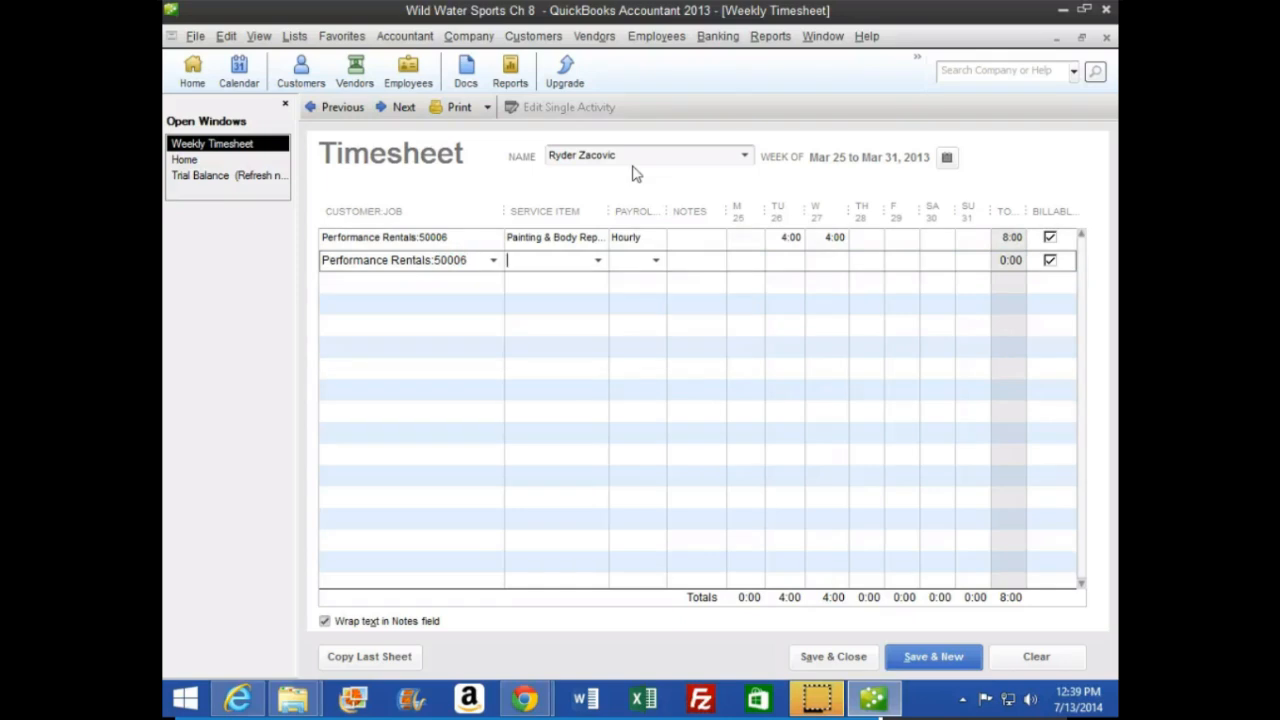
pyautogui.write('20-Hour Service')
pyautogui.press('Tab')
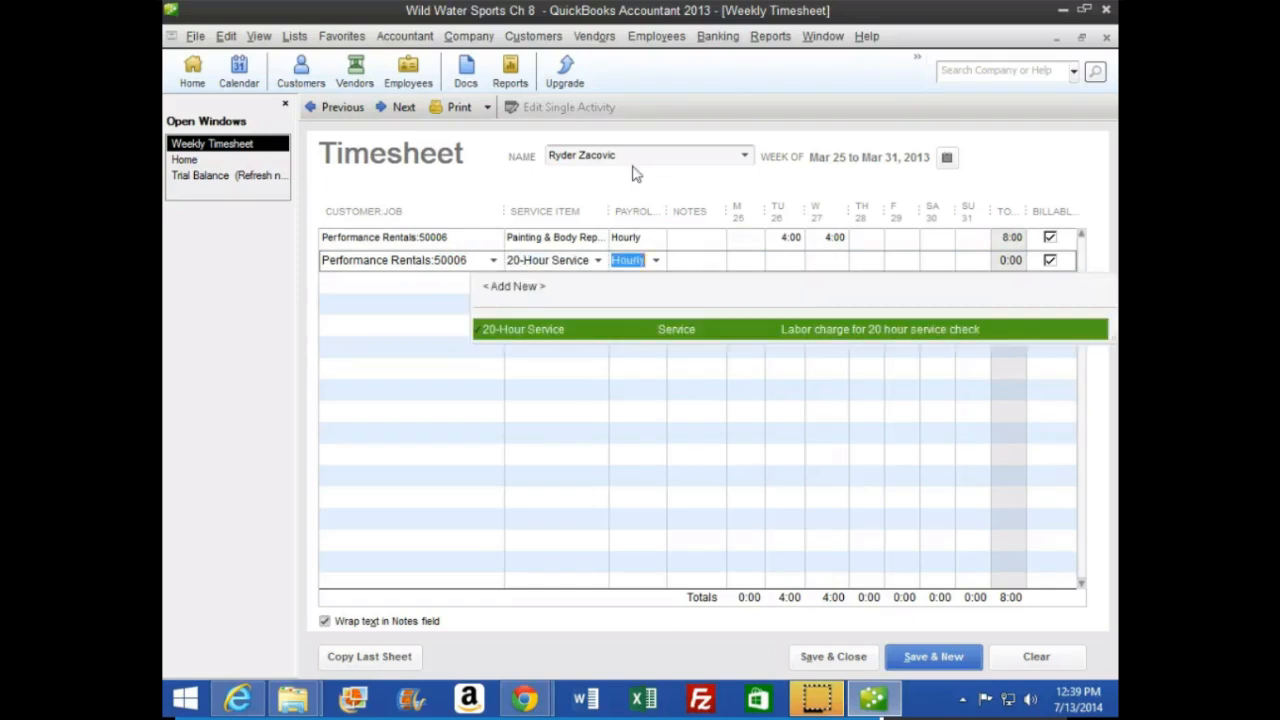
pyautogui.press('Tab')
# Step: Enter 2 hours of 20-Hour Service on Wednesday the 27th, keeping the row billable
pyautogui.press('Tab')
pyautogui.press('Tab')
pyautogui.press('Tab')
pyautogui.write('2')
pyautogui.press('Tab')
pyautogui.press('Tab')
pyautogui.press('Tab')
pyautogui.press('Tab')
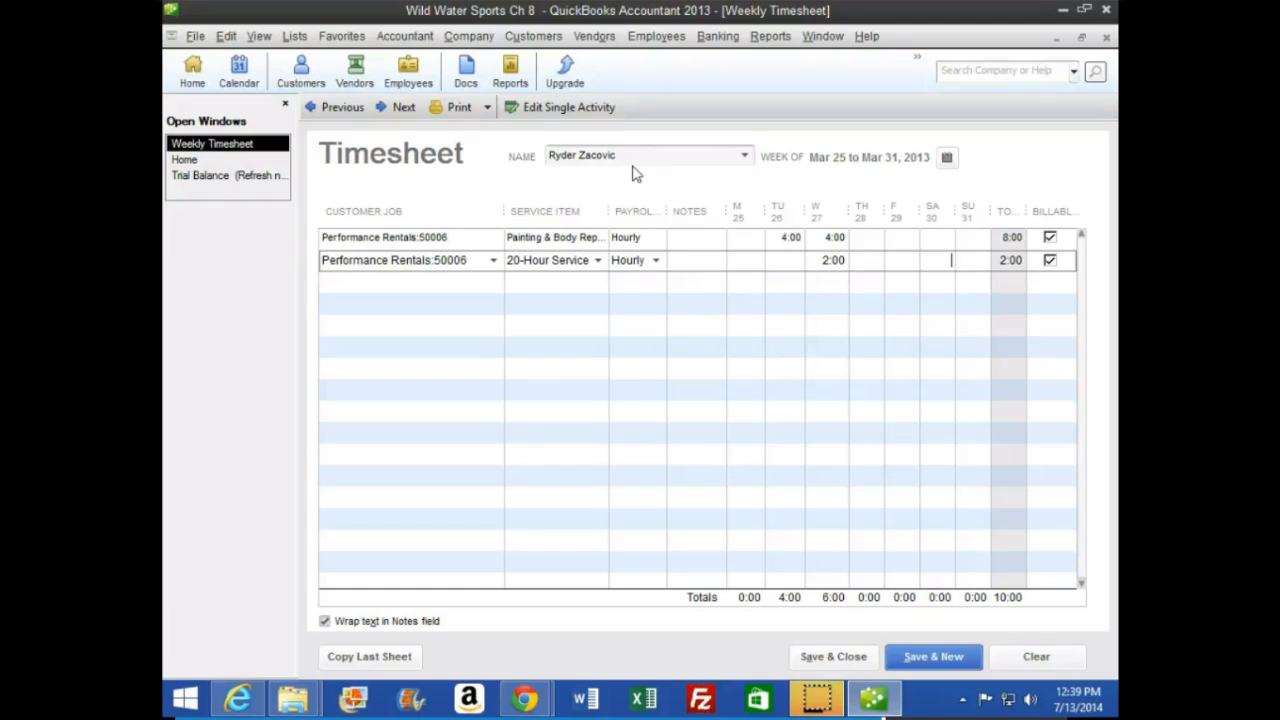
pyautogui.press('Tab')
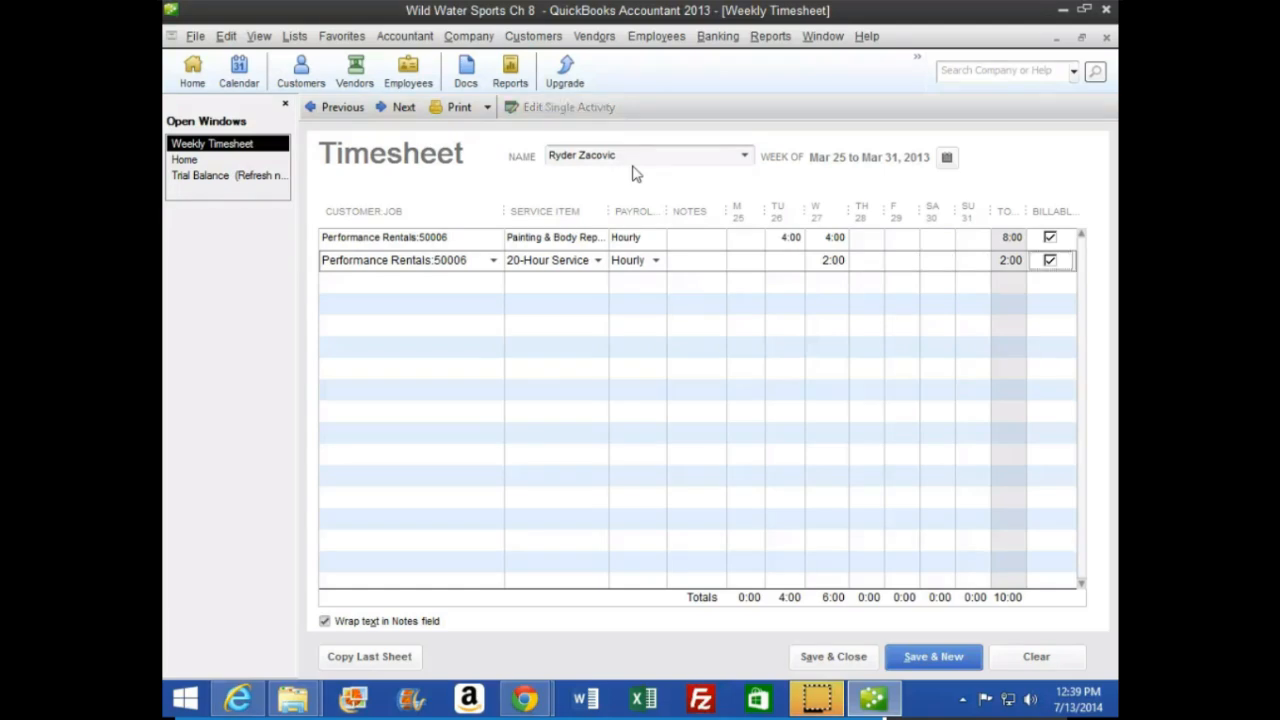
# Step: Start a third timesheet row for Performance Rentals:50006 with service item Cleaning and payroll item Hourly
pyautogui.press('Tab')
pyautogui.write('5000')
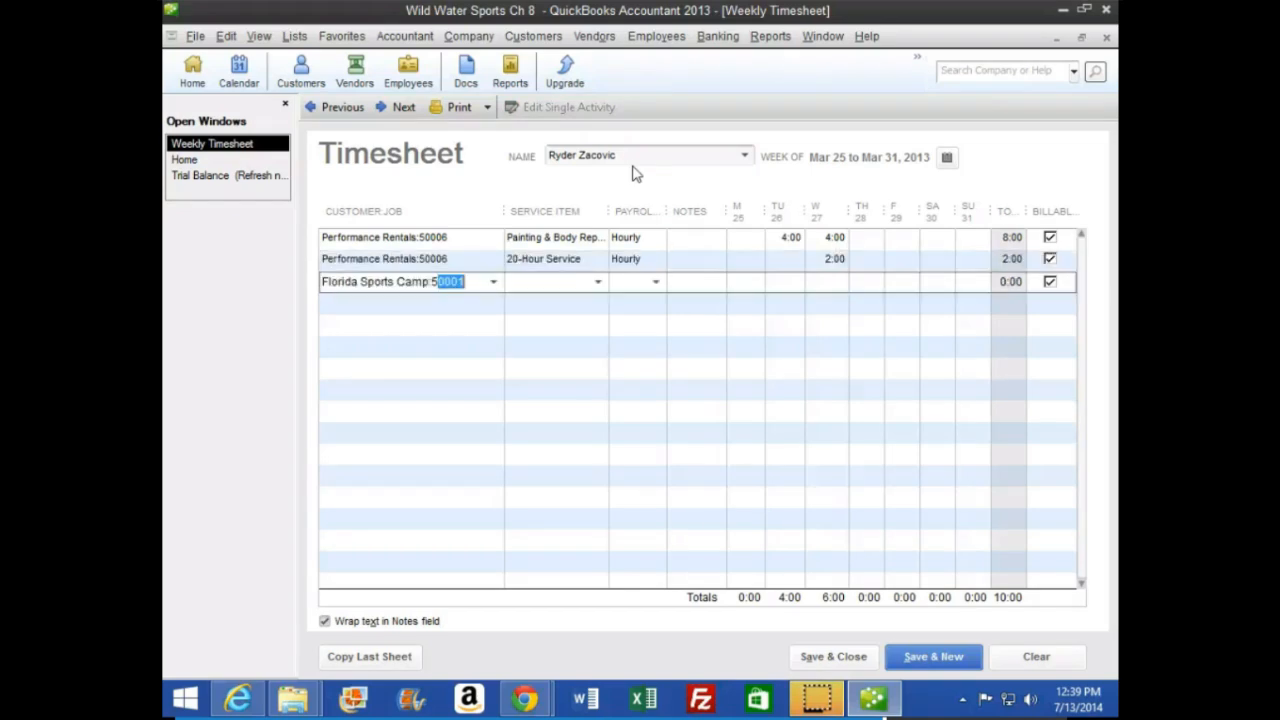
pyautogui.write('6')
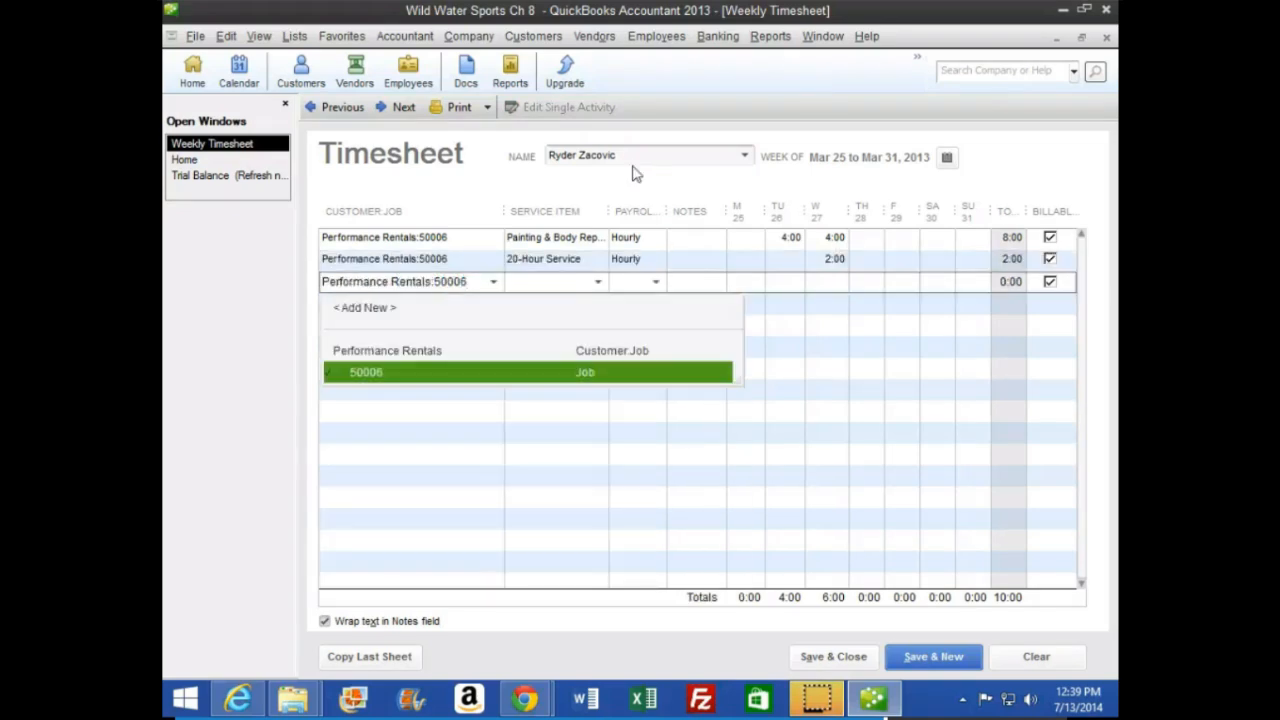
pyautogui.press('Tab')
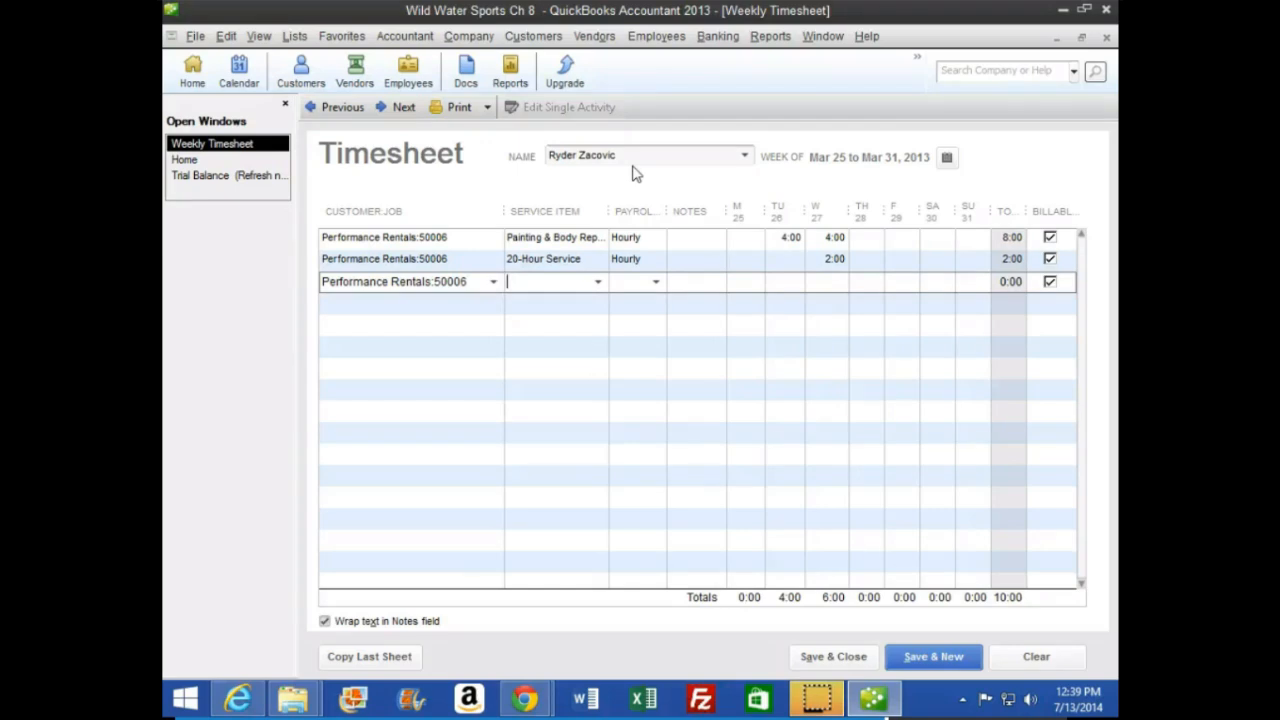
pyautogui.write('Cleaning')
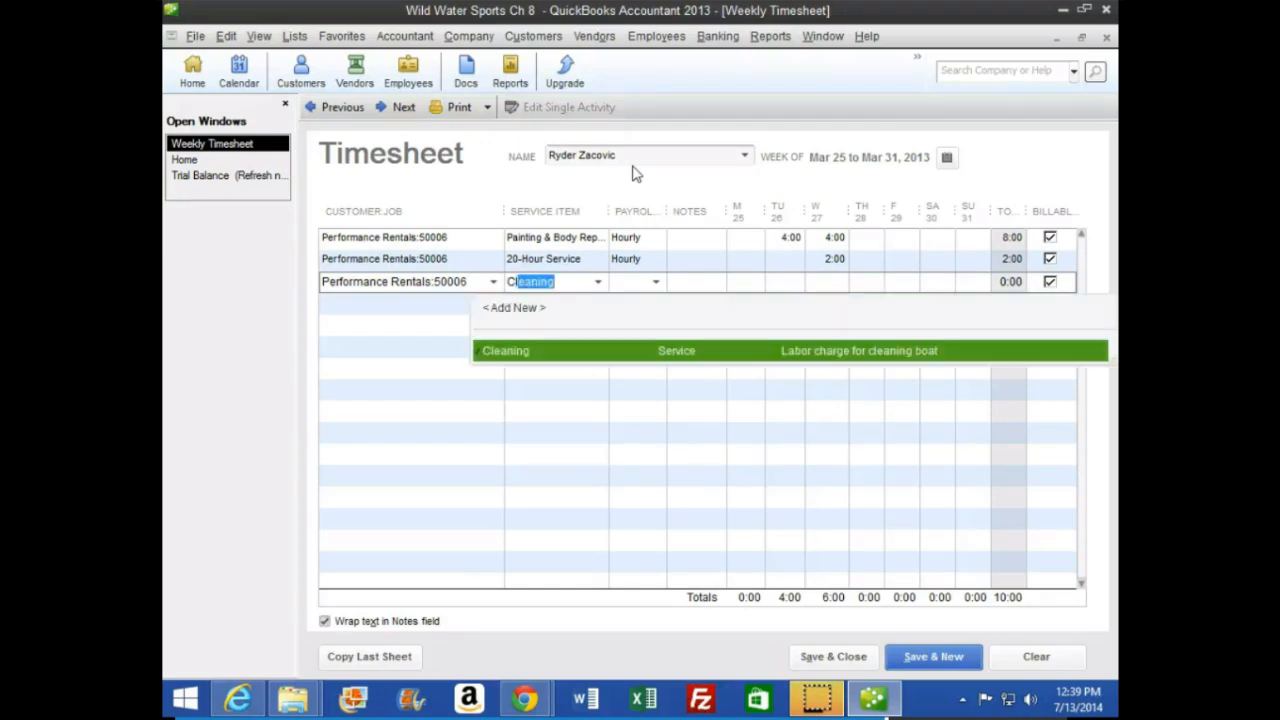
pyautogui.press('Tab')
pyautogui.press('Tab')
# Step: Enter 3 hours of Cleaning on Thursday the 28th, keep the row billable, and complete it
pyautogui.press('Tab')
pyautogui.press('Tab')
pyautogui.press('Tab')
pyautogui.press('Tab')
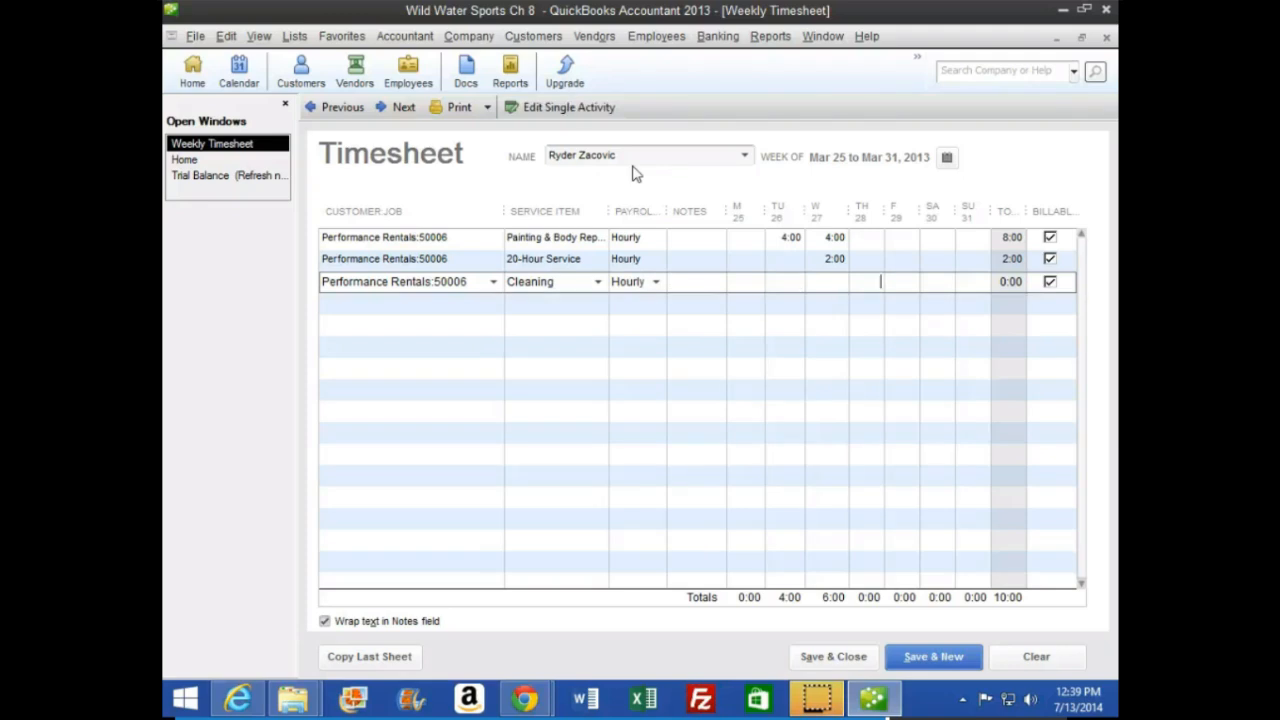
pyautogui.write('3')
pyautogui.press('Tab')
pyautogui.press('Tab')
pyautogui.press('Tab')
pyautogui.press('Tab')
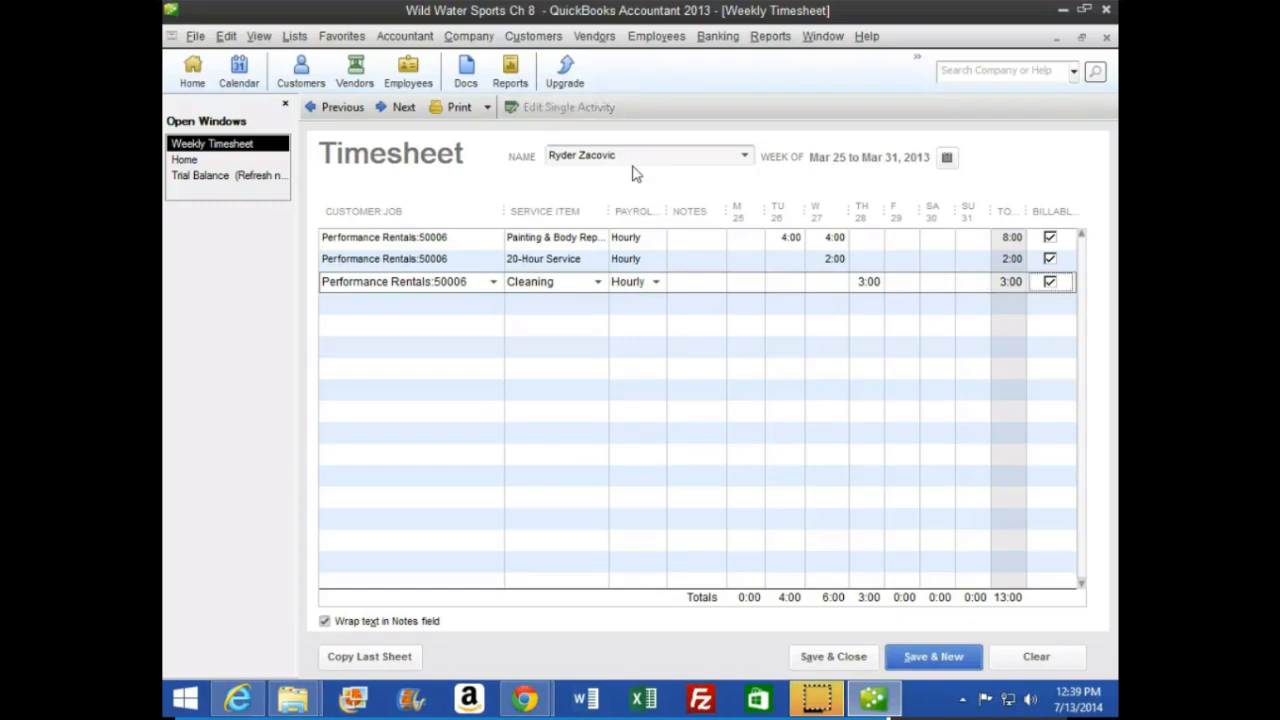
pyautogui.press('Tab')
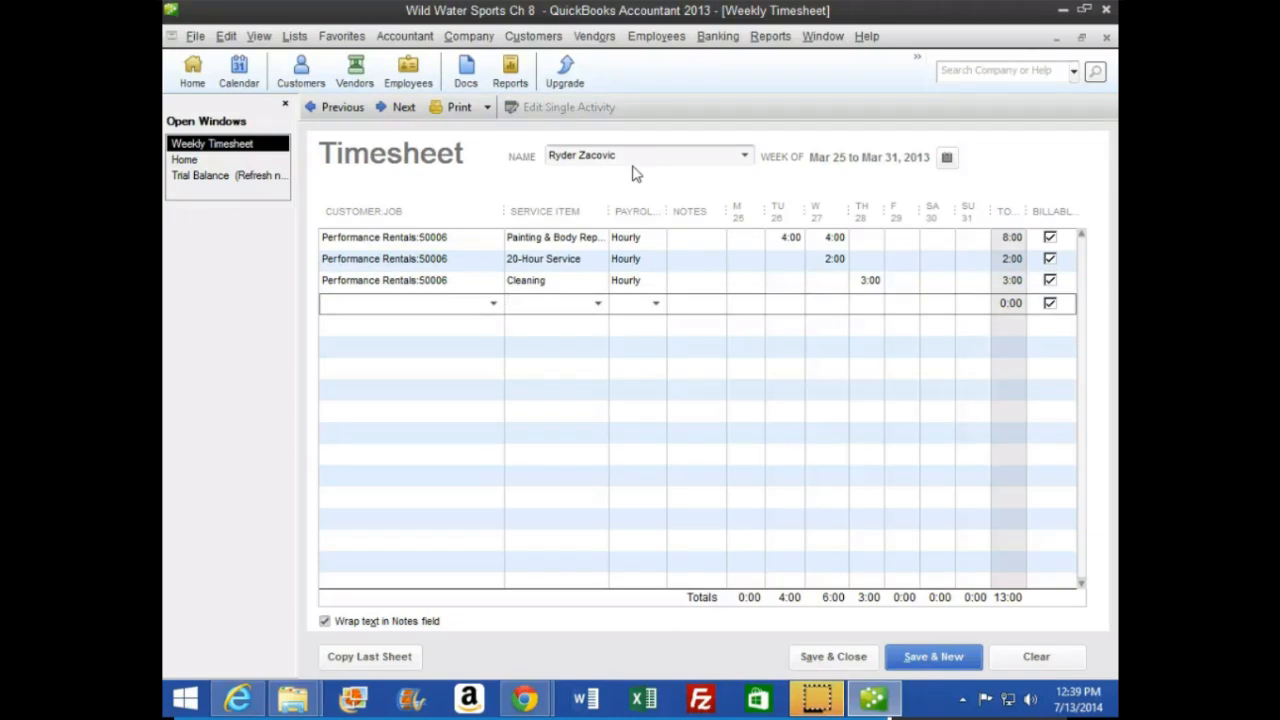
# Step: Start a fourth timesheet row with payroll item Hourly, leaving the customer job and service item blank
pyautogui.write('H')
pyautogui.press('Tab')
pyautogui.press('Tab')
pyautogui.press('Tab')
pyautogui.press('Tab')
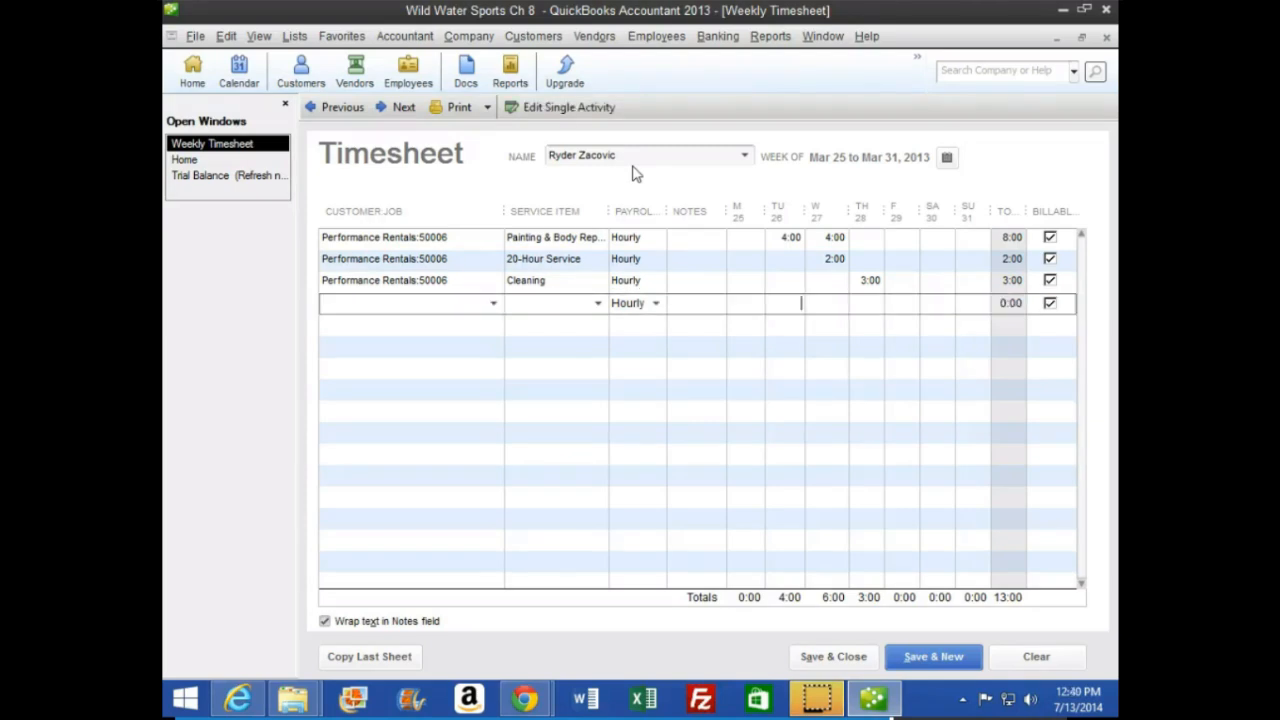
# Step: Enter 6 non-billable hours on Friday the 29th in the row without a job, and save and close the timesheet
pyautogui.press('Tab')
pyautogui.press('Tab')
pyautogui.write('6')
pyautogui.press('Tab')
pyautogui.click(1048, 302)
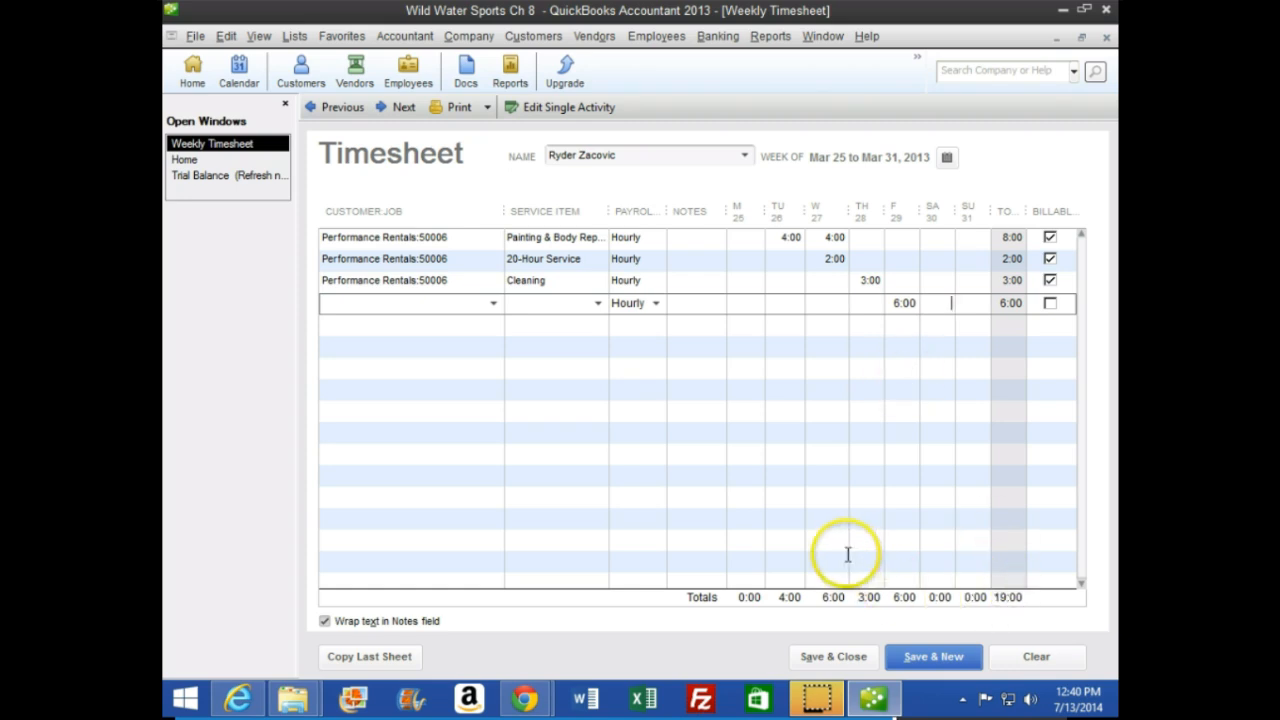
pyautogui.click(864, 657)
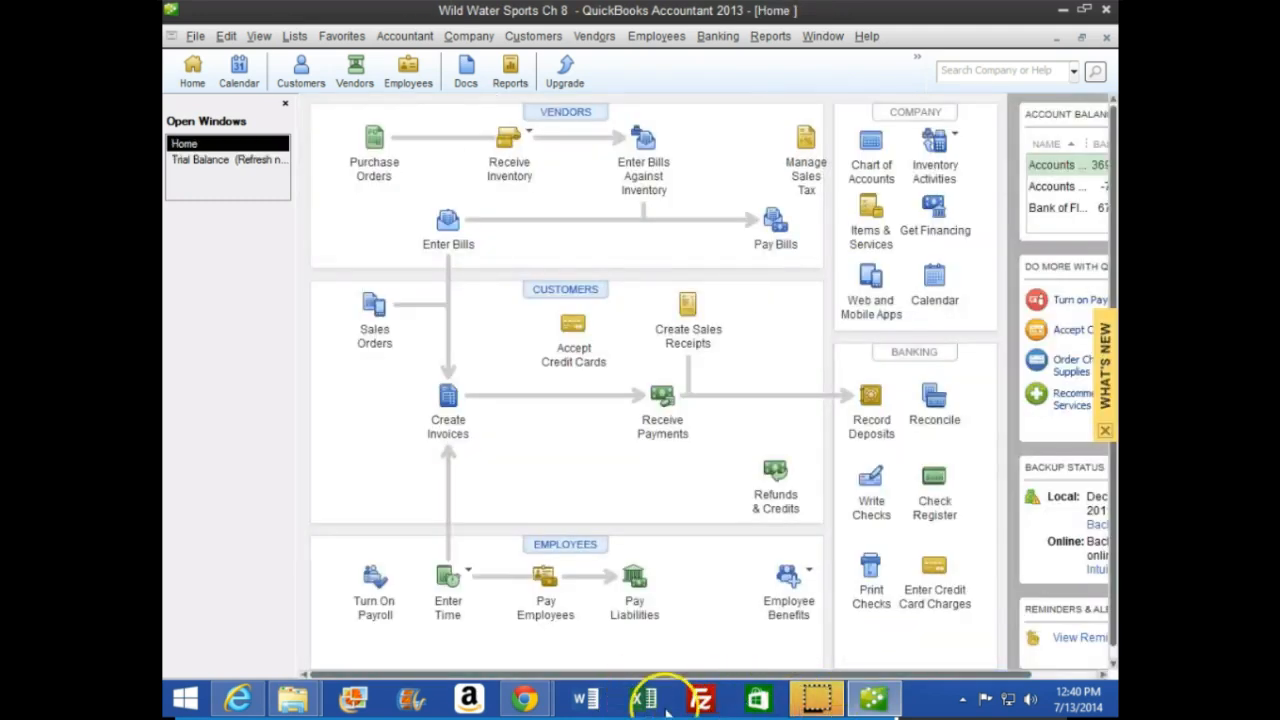
# Step: Check the invoicing instructions in the textbook in Chrome, and start an invoice for Buena Vista Water Sports:50005 in QuickBooks
pyautogui.moveTo(528, 688)
pyautogui.click(575, 628)
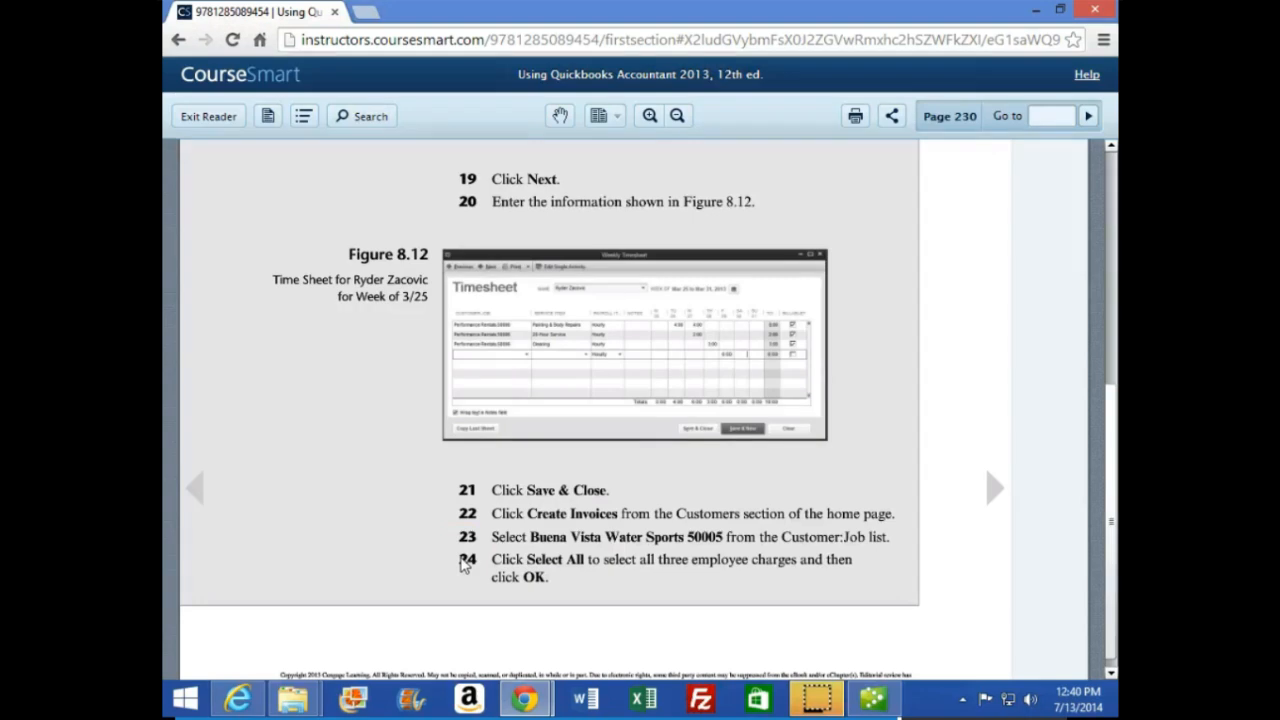
pyautogui.click(873, 698)
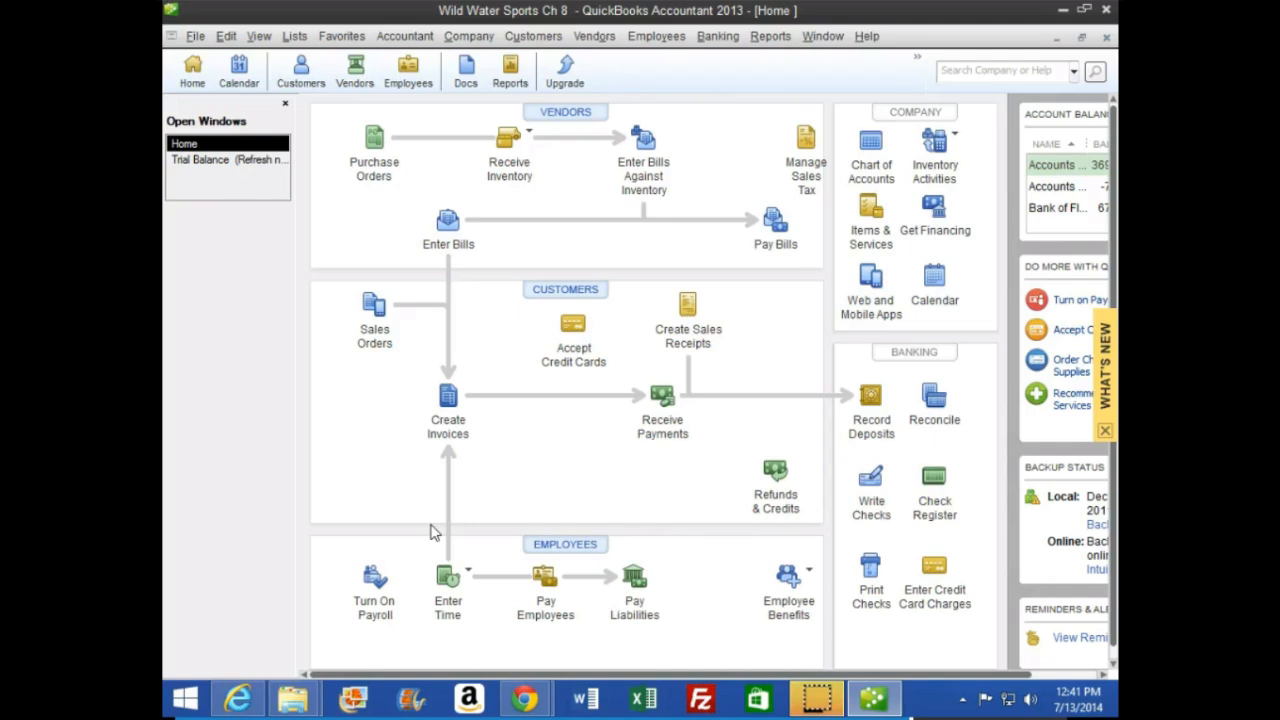
pyautogui.click(449, 400)
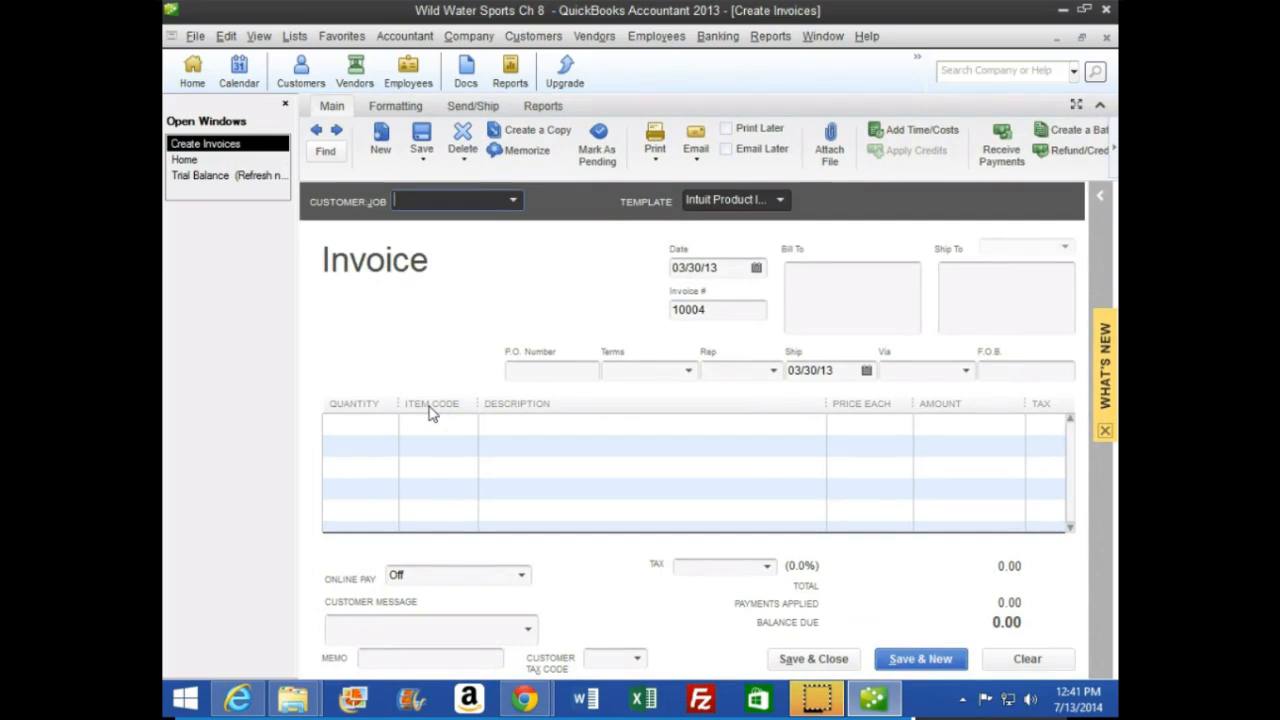
pyautogui.write('50005')
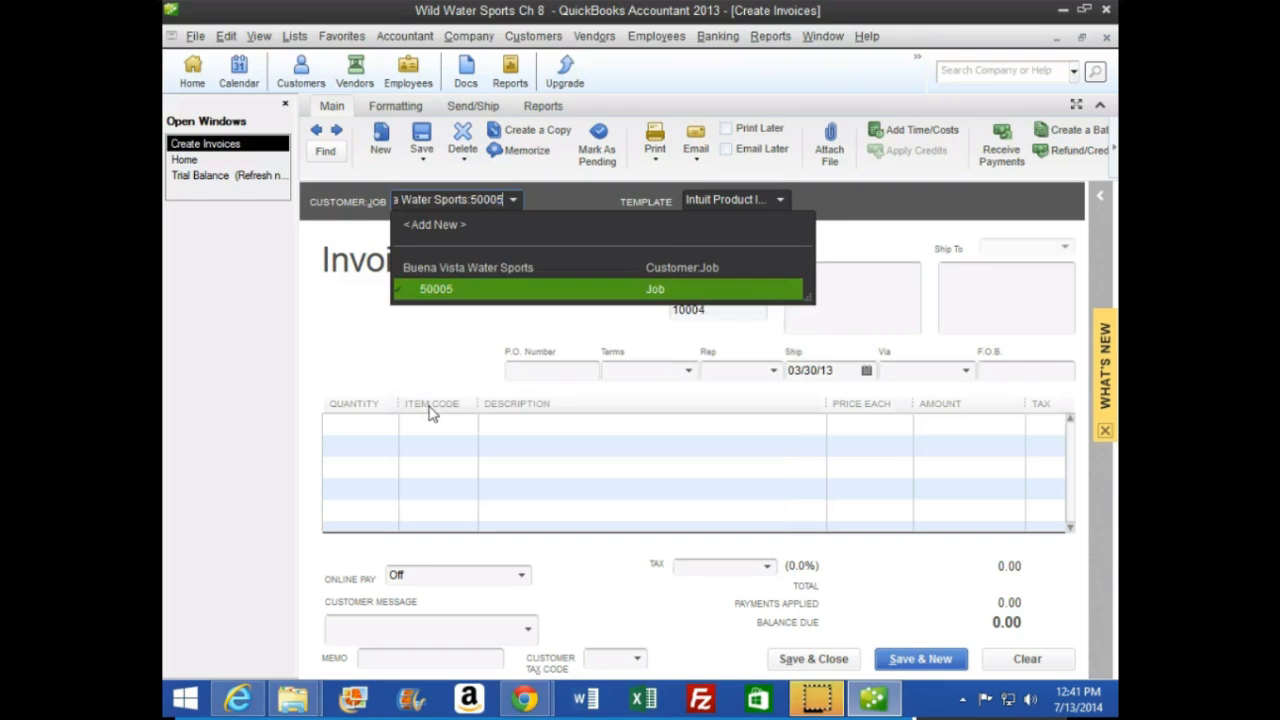
pyautogui.press('Tab')
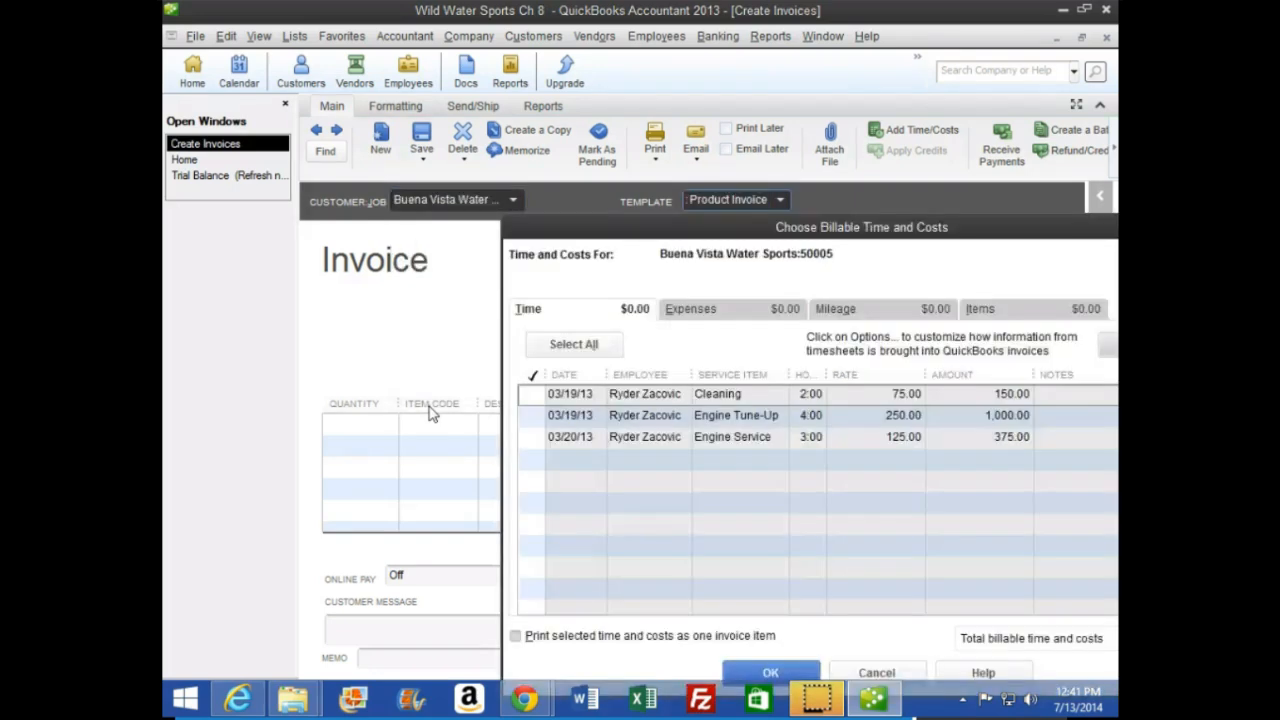
# Step: Select all billable time entries for Buena Vista Water Sports:50005 and bring them into the invoice
pyautogui.click(528, 312)
pyautogui.moveTo(623, 226); pyautogui.dragTo(547, 125)
pyautogui.click(481, 250)
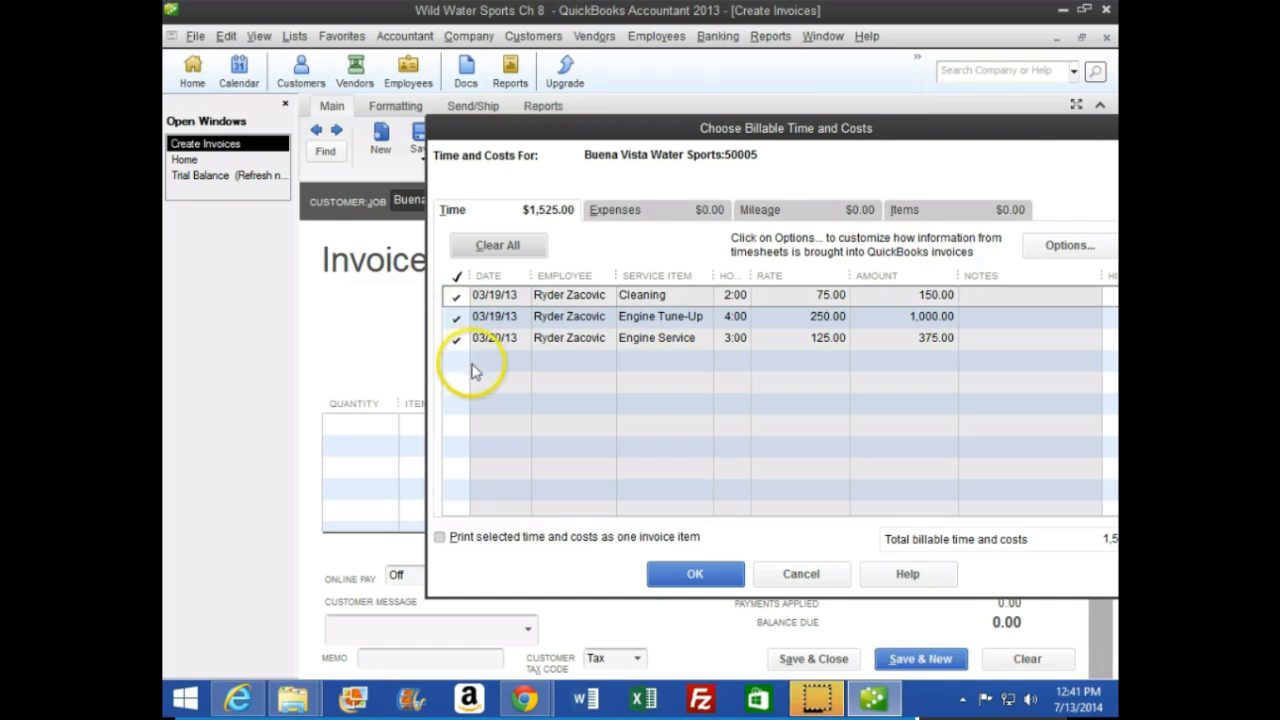
pyautogui.click(691, 574)
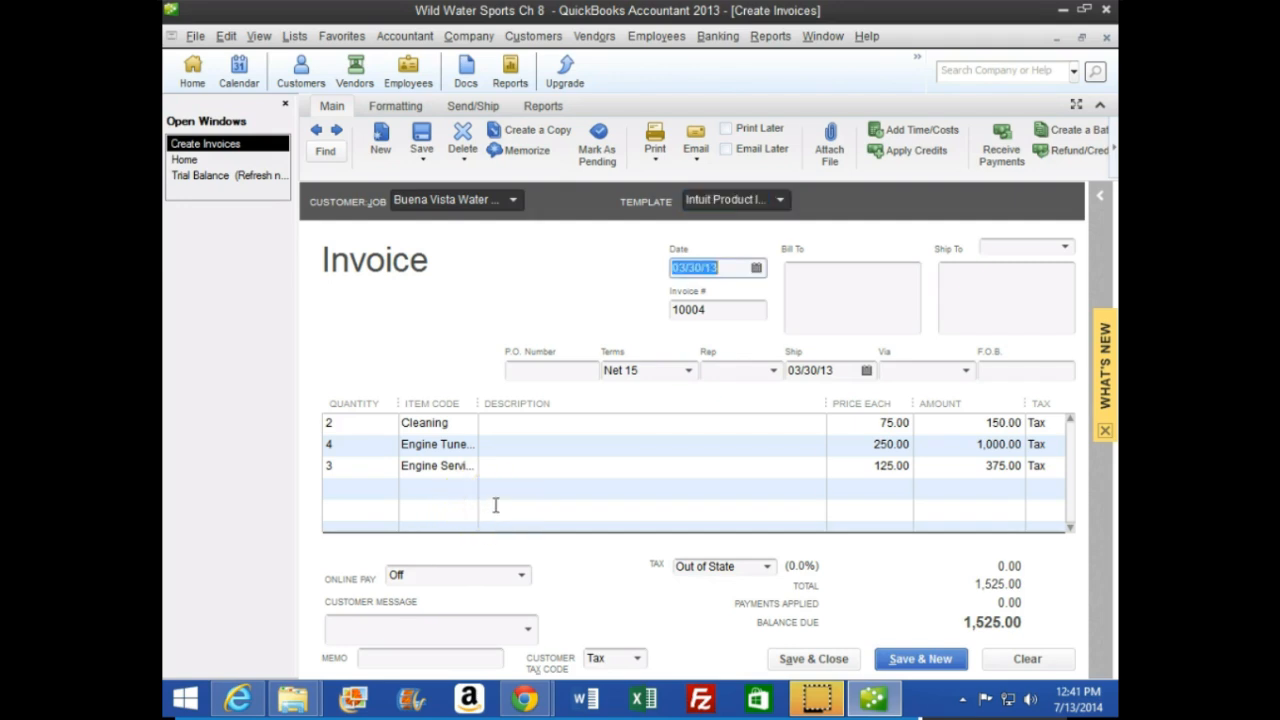
# Step: Switch to the textbook in Chrome and read page 231, examining the invoice date, number, tax and parts in Figure 8.13
pyautogui.click(537, 703)
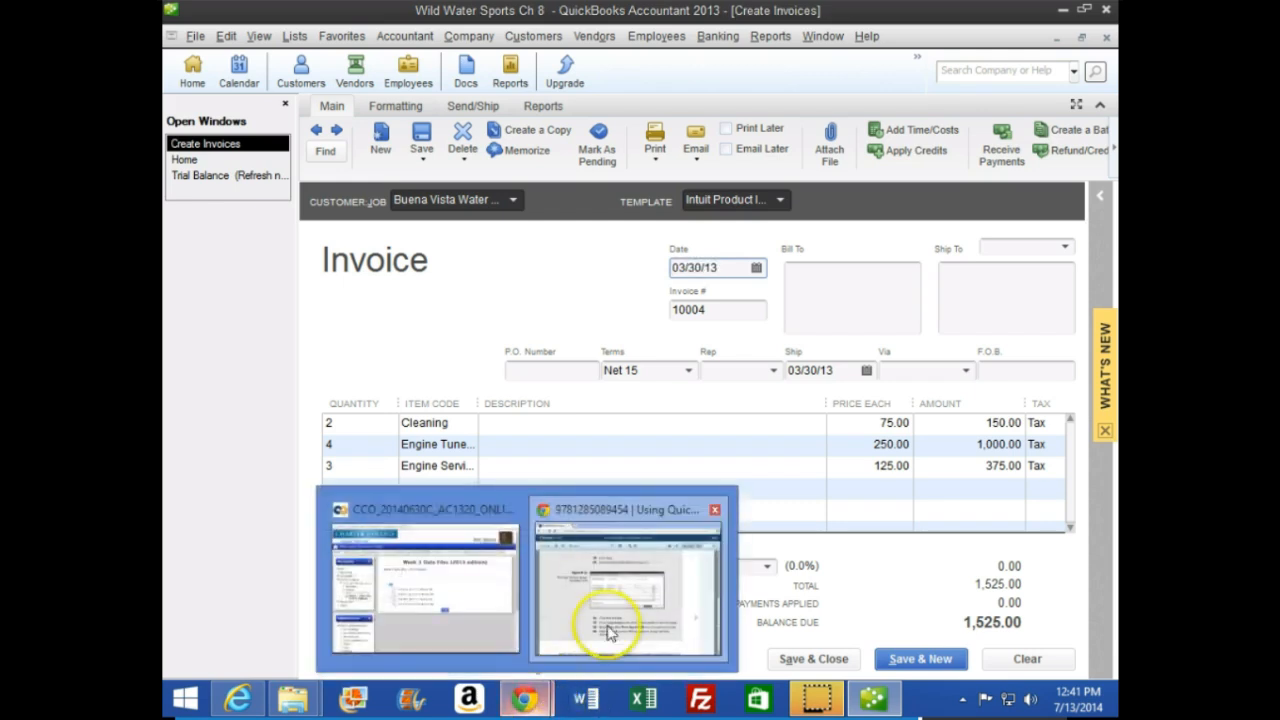
pyautogui.click(612, 633)
pyautogui.click(990, 492)
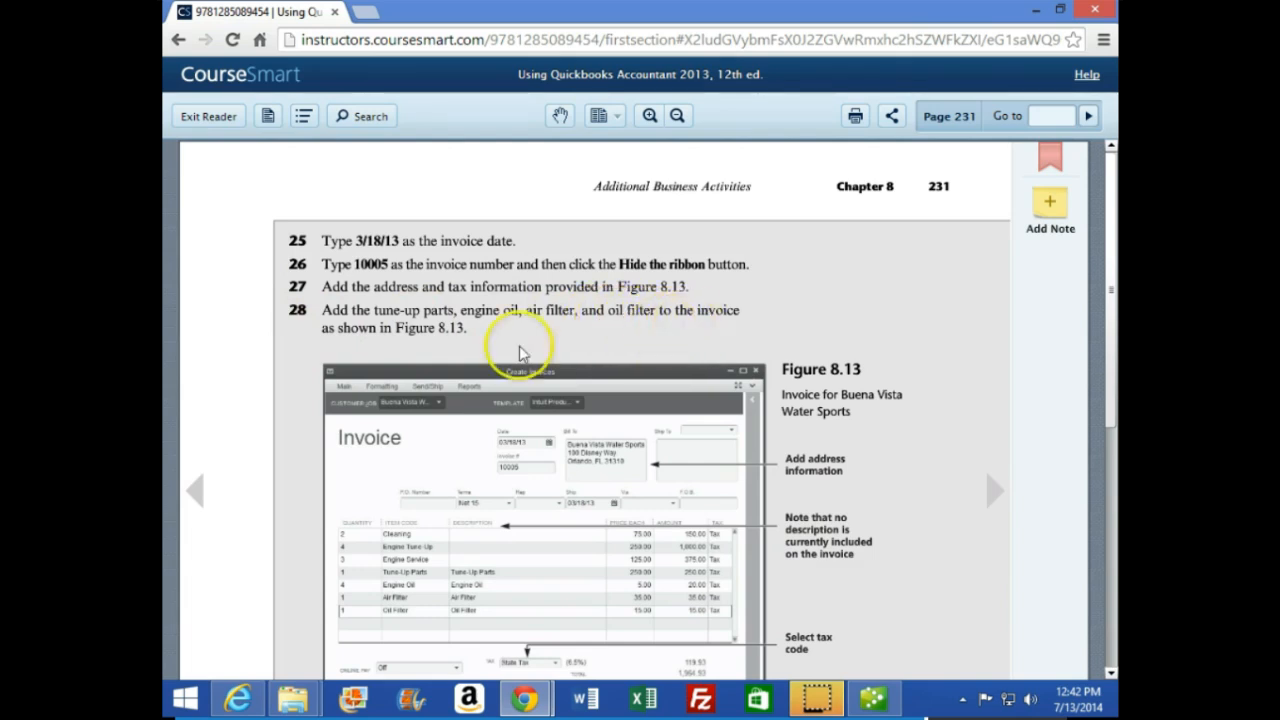
pyautogui.scroll(-1, 365, 370)
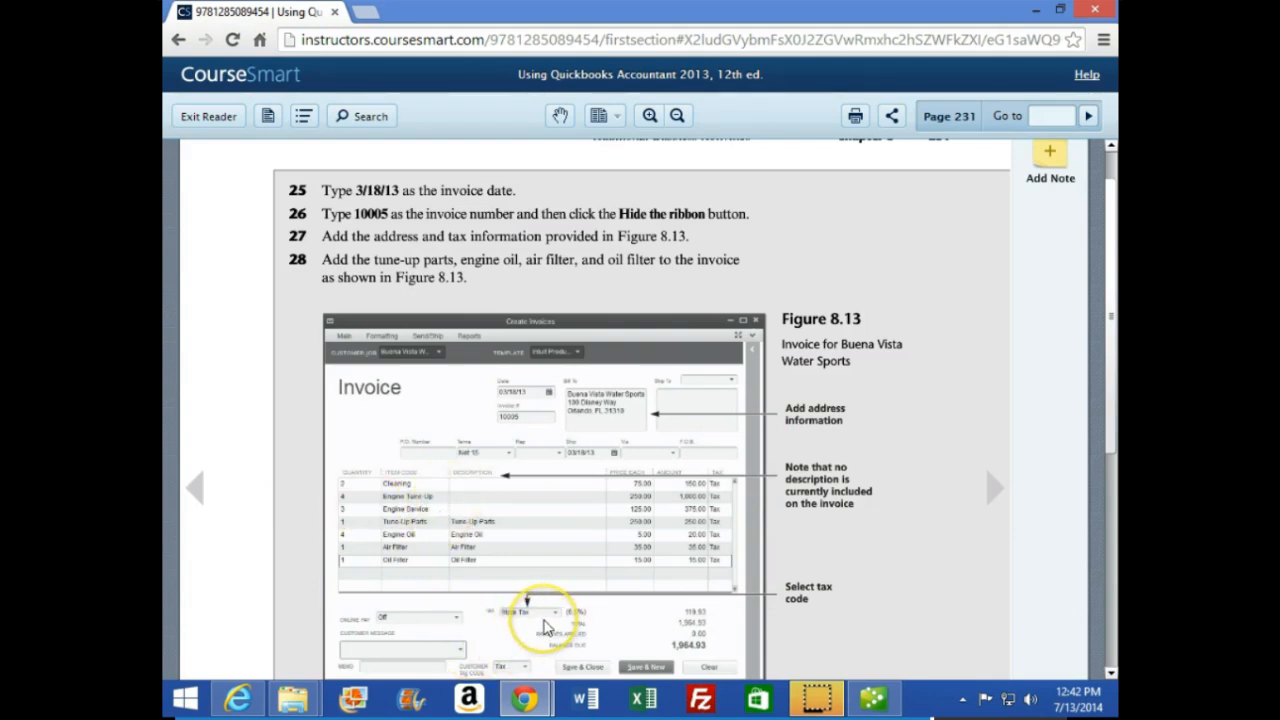
# Step: In QuickBooks, set the invoice date to 03/18/13 and the invoice number to 10005
pyautogui.click(874, 697)
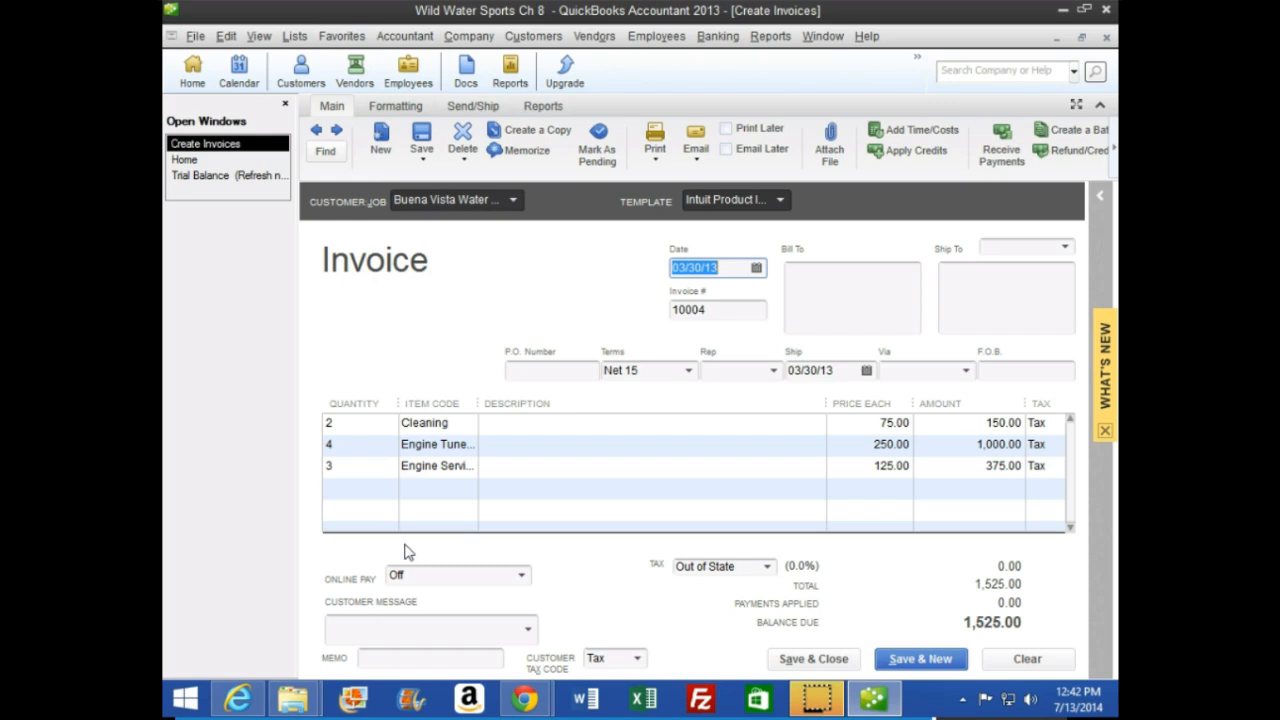
pyautogui.press('-')
pyautogui.press('-')
pyautogui.press('-')
pyautogui.press('-')
pyautogui.press('-')
pyautogui.press('-')
pyautogui.press('Tab')
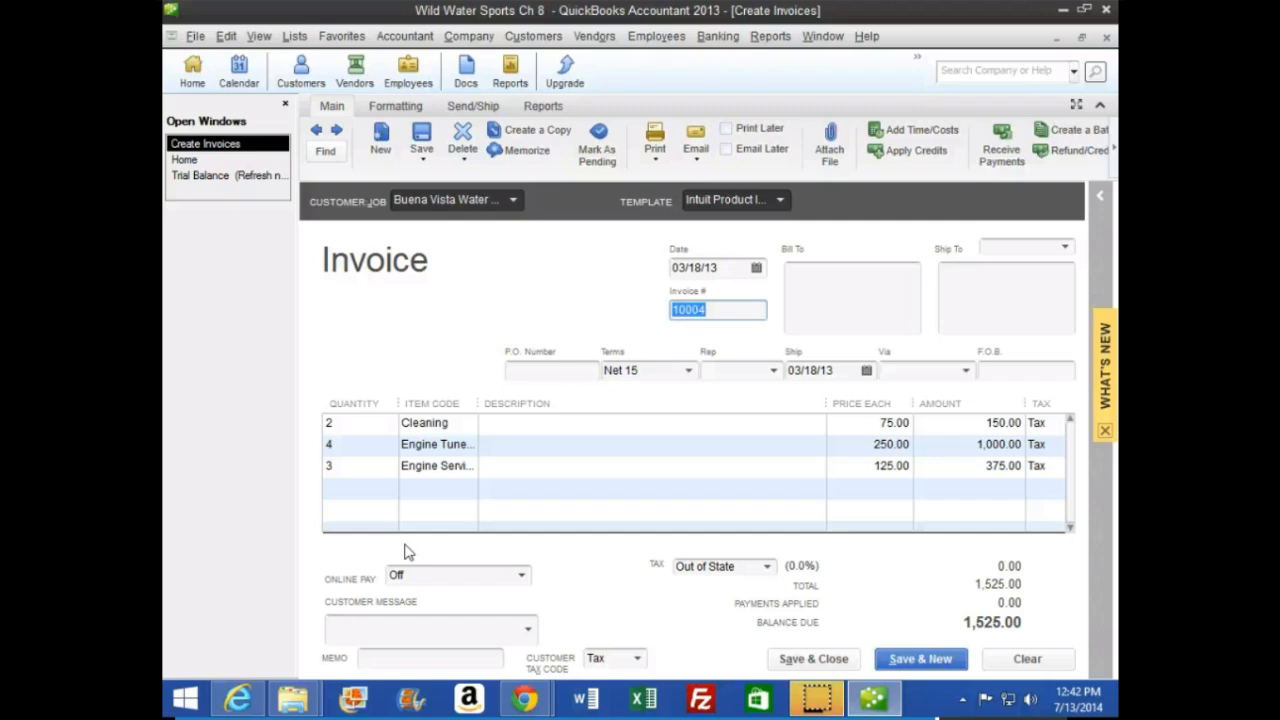
pyautogui.press('+')
pyautogui.press('Tab')
pyautogui.press('Tab')
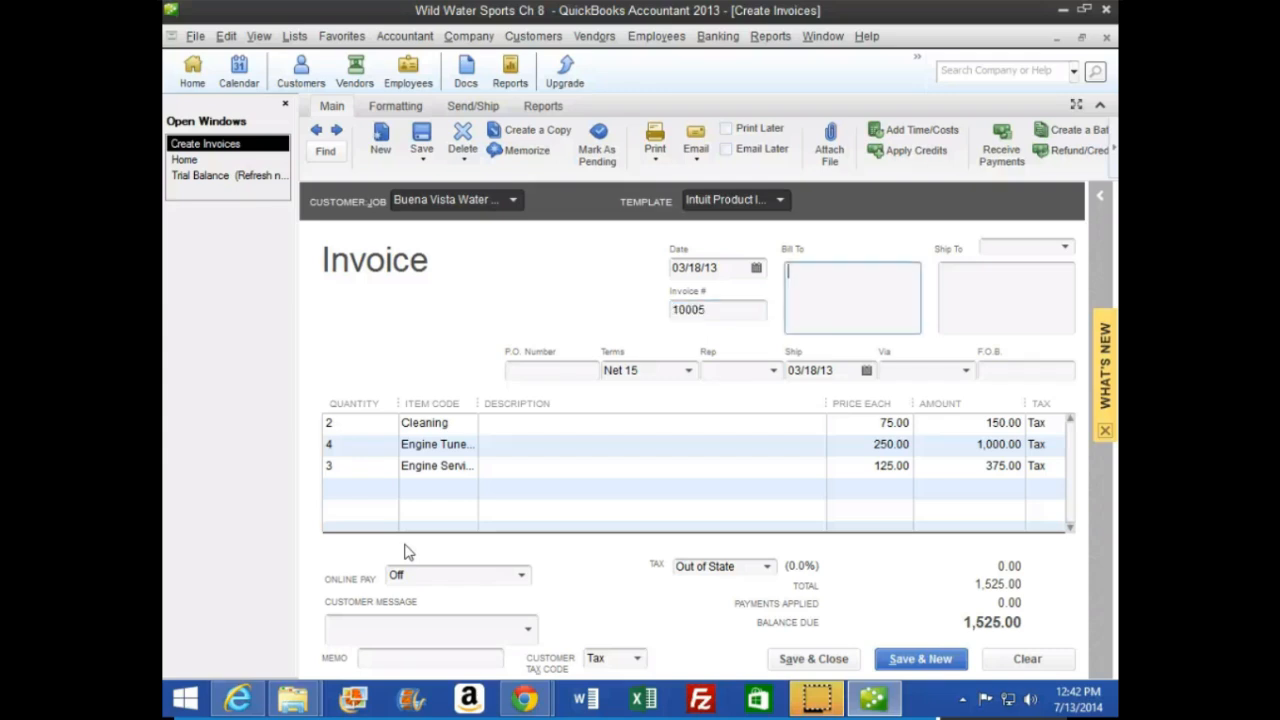
# Step: Leave the remaining invoice header fields as they are and widen the Item Code column to show full item names
pyautogui.press('Tab')
pyautogui.press('Tab')
pyautogui.press('Tab')
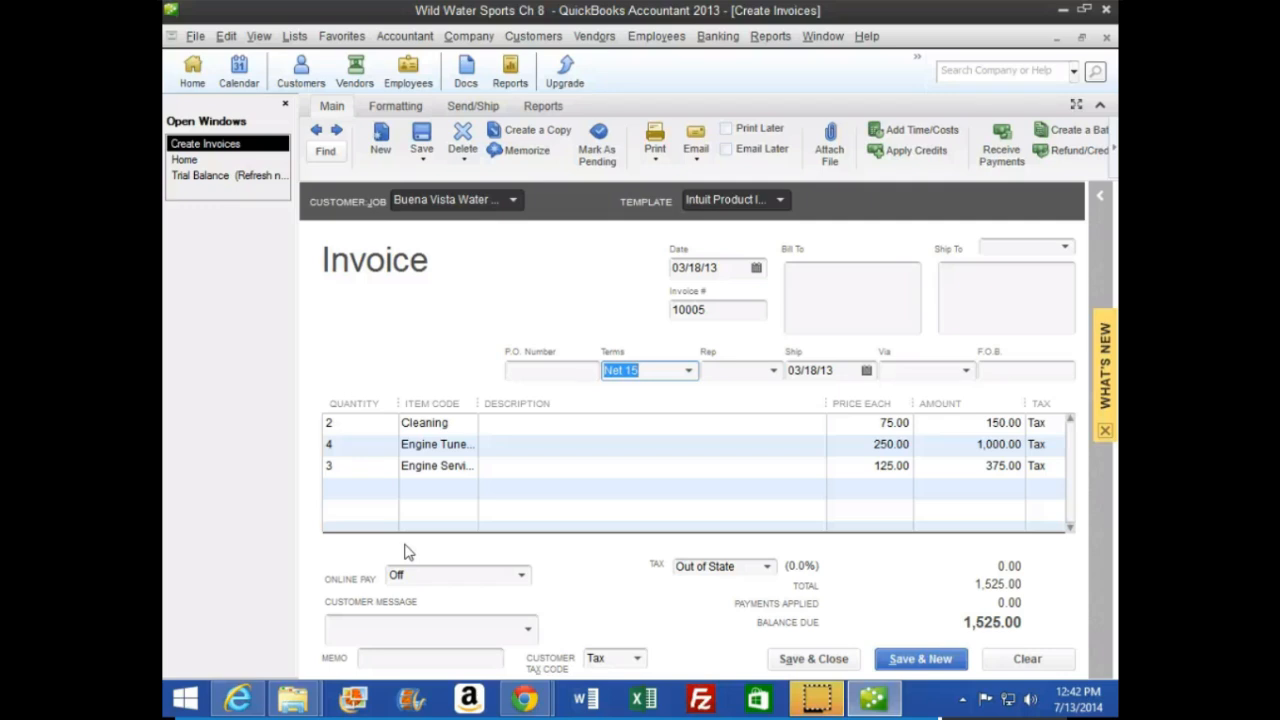
pyautogui.click(411, 545)
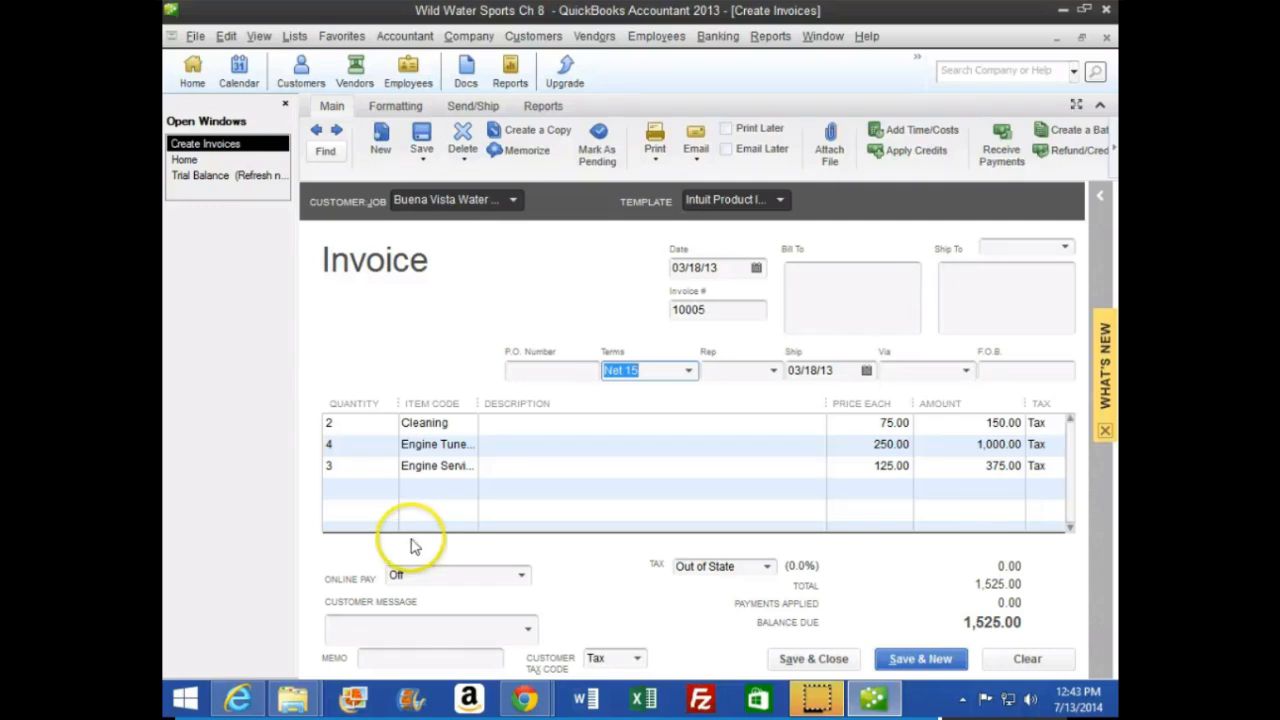
pyautogui.press('Tab')
pyautogui.press('Tab')
pyautogui.press('Tab')
pyautogui.press('Tab')
pyautogui.press('Tab')
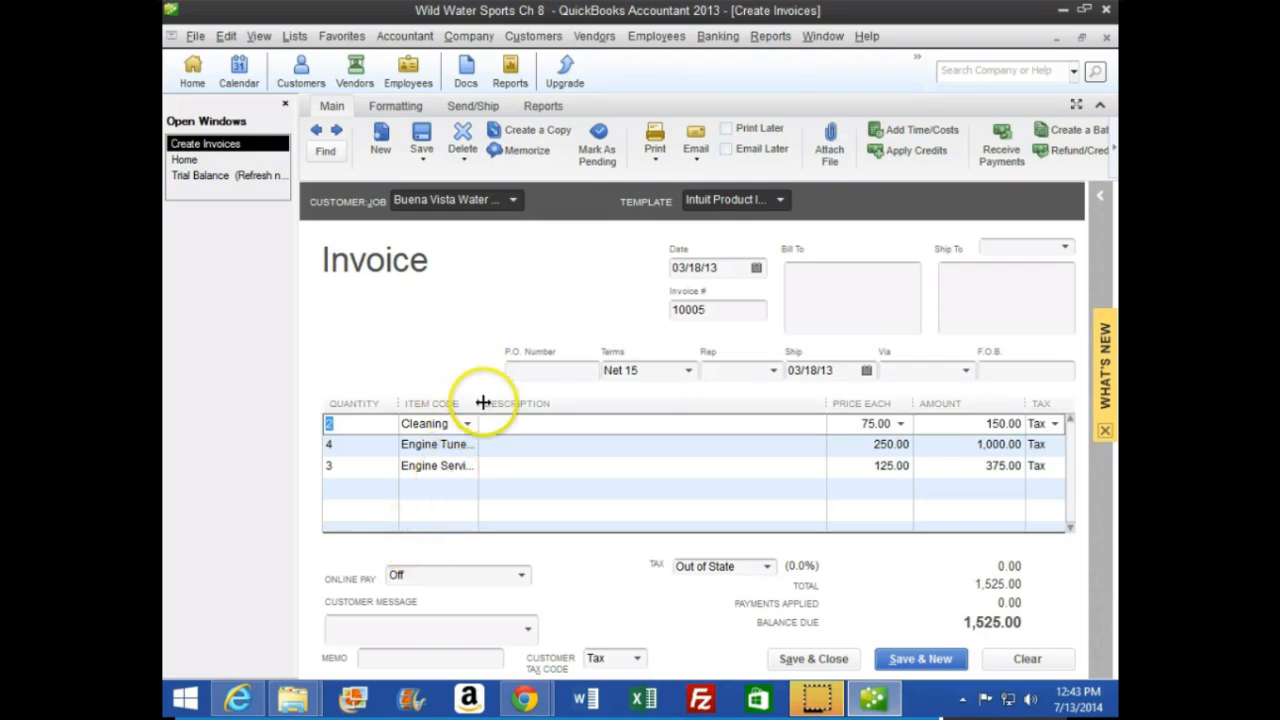
pyautogui.moveTo(483, 402); pyautogui.dragTo(520, 404)
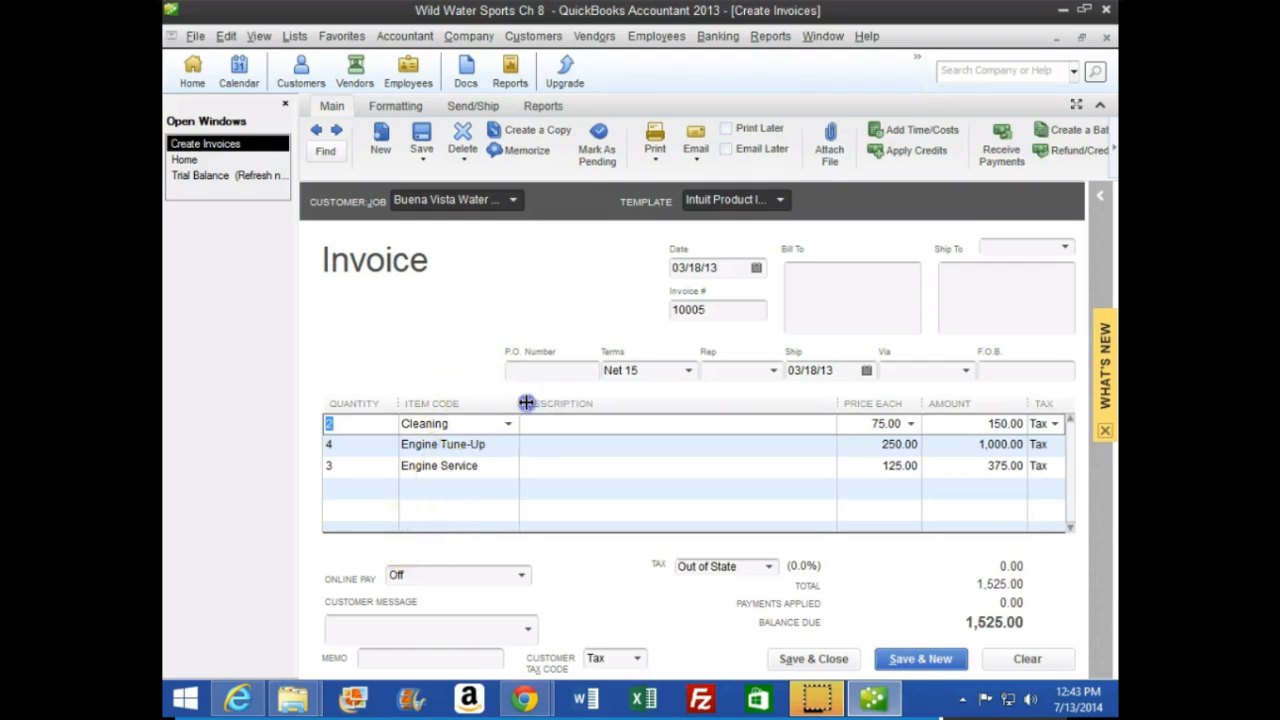
# Step: Add an invoice line for 1 Tune-Up Parts below Engine Service, keeping its default price and tax code
pyautogui.click(350, 488)
pyautogui.write('1')
pyautogui.press('Tab')
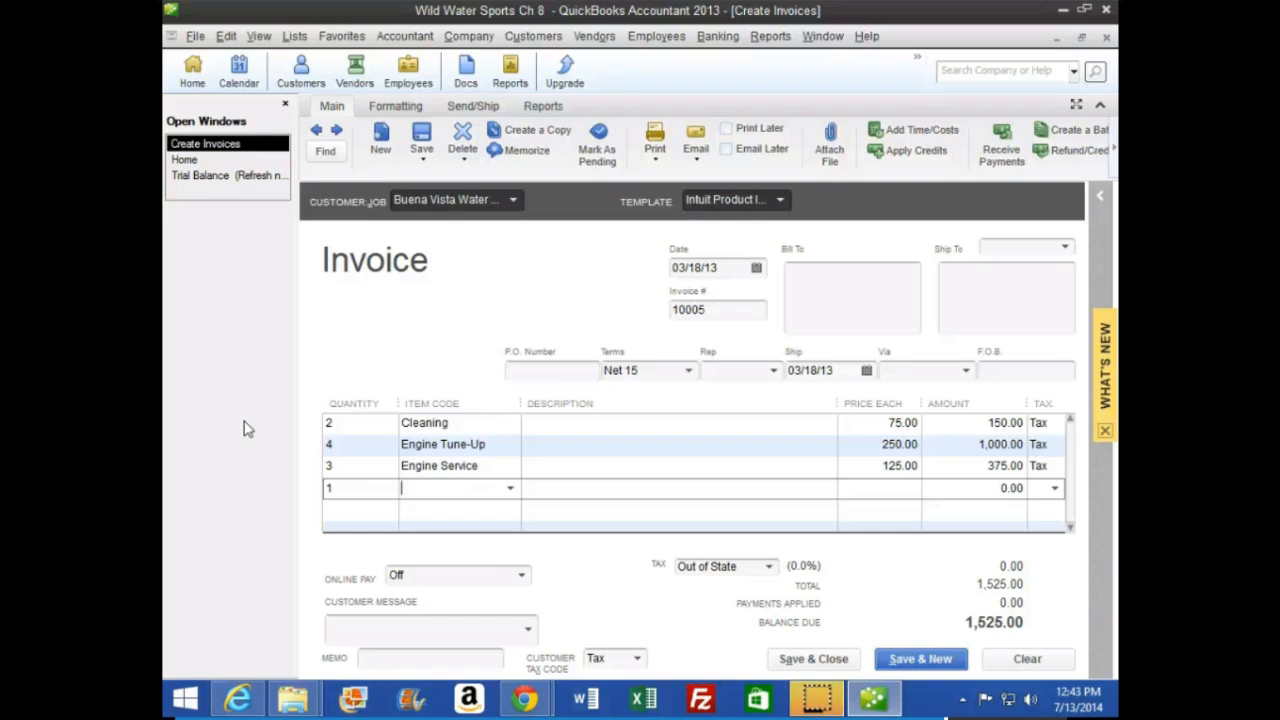
pyautogui.write('T 22v')
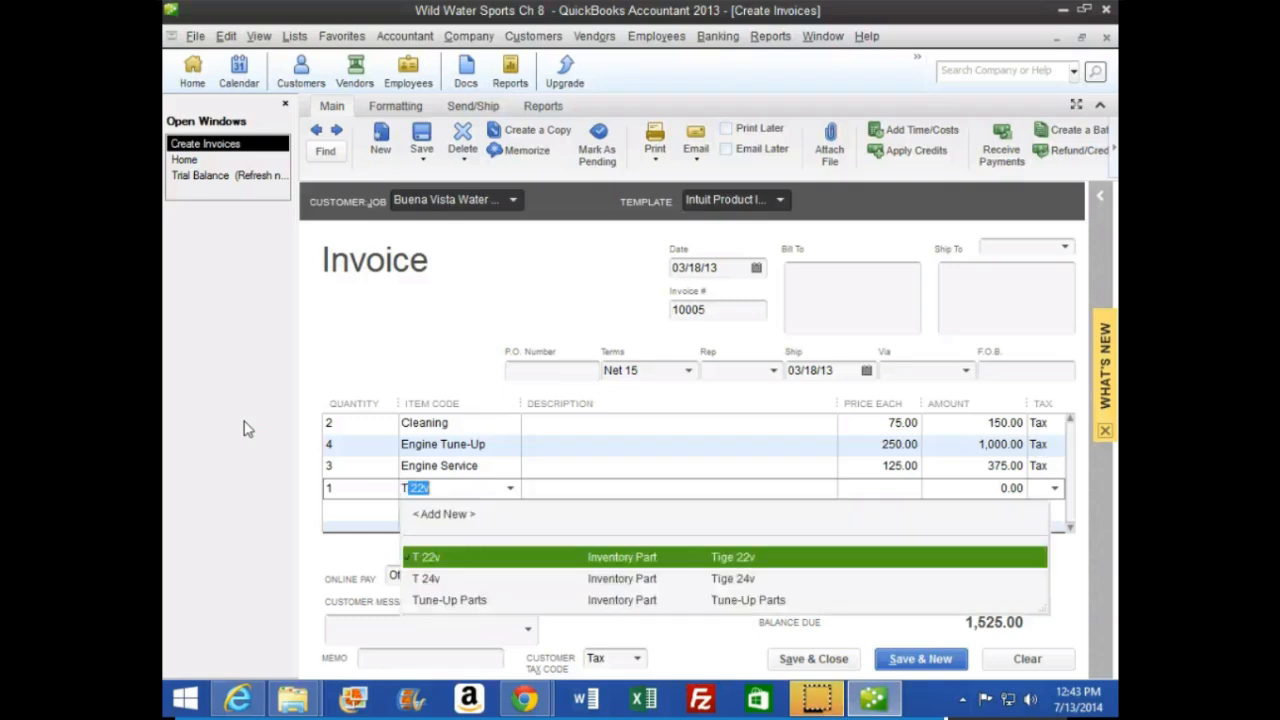
pyautogui.press('Down')
pyautogui.press('Down')
pyautogui.press('Tab')
pyautogui.press('Tab')
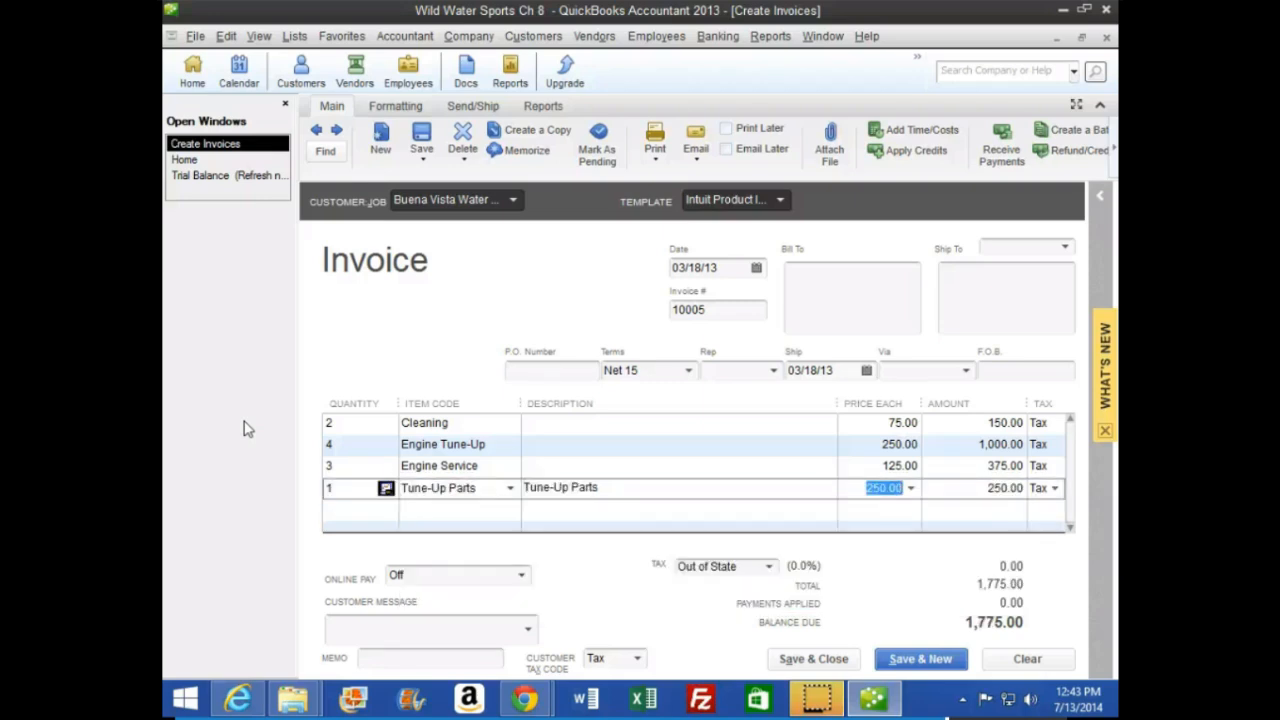
pyautogui.press('Tab')
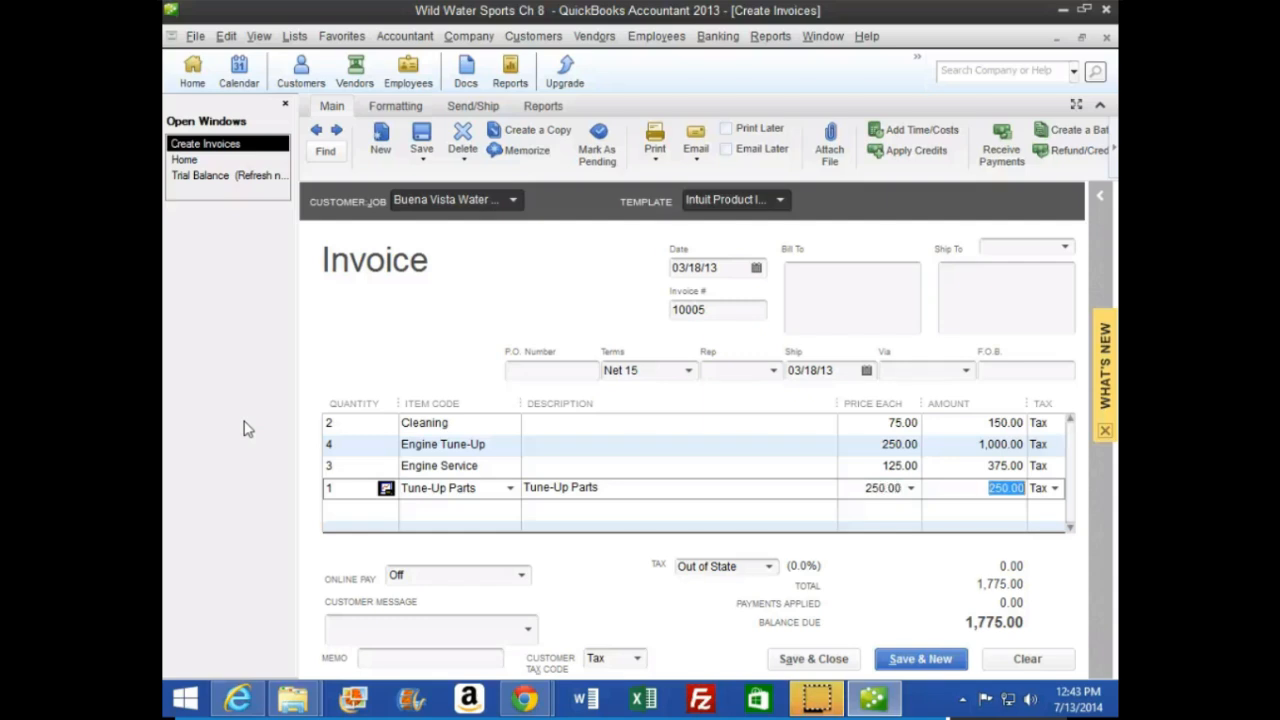
pyautogui.press('Tab')
pyautogui.press('Tab')
# Step: Add an invoice line for 4 Engine Oil, keeping its default price and tax code
pyautogui.write('4')
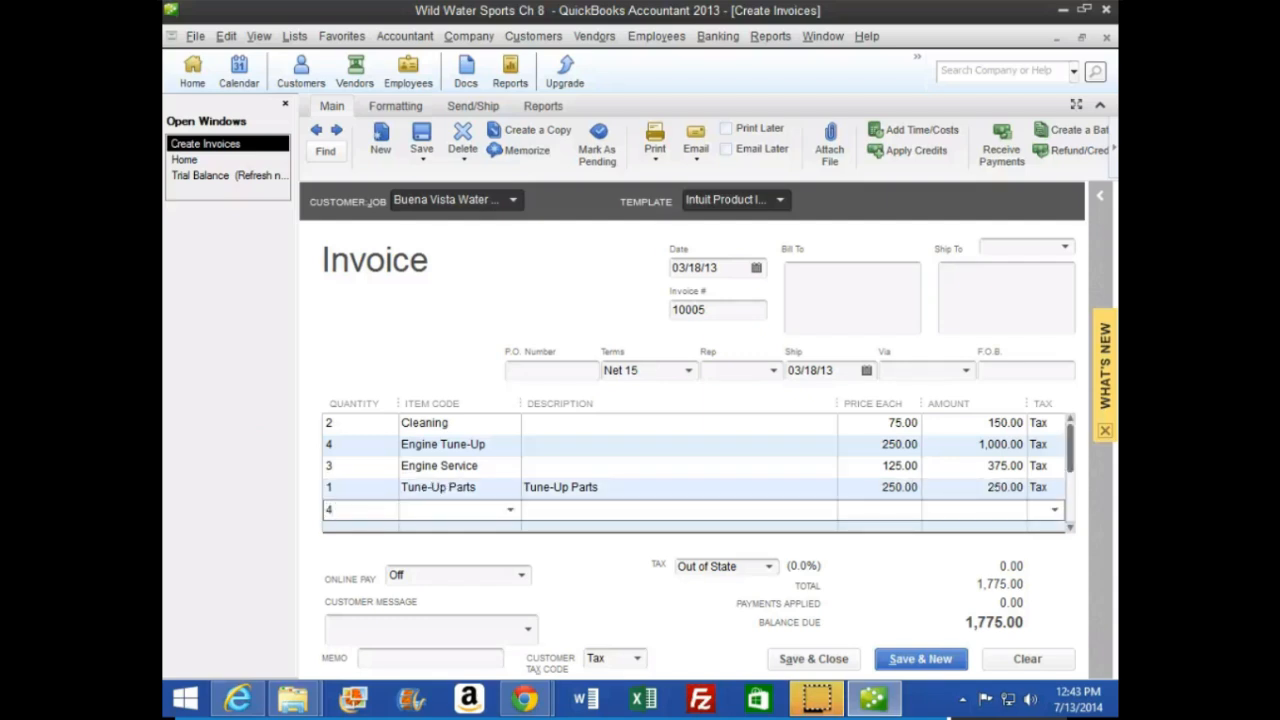
pyautogui.press('Tab')
pyautogui.write('E')
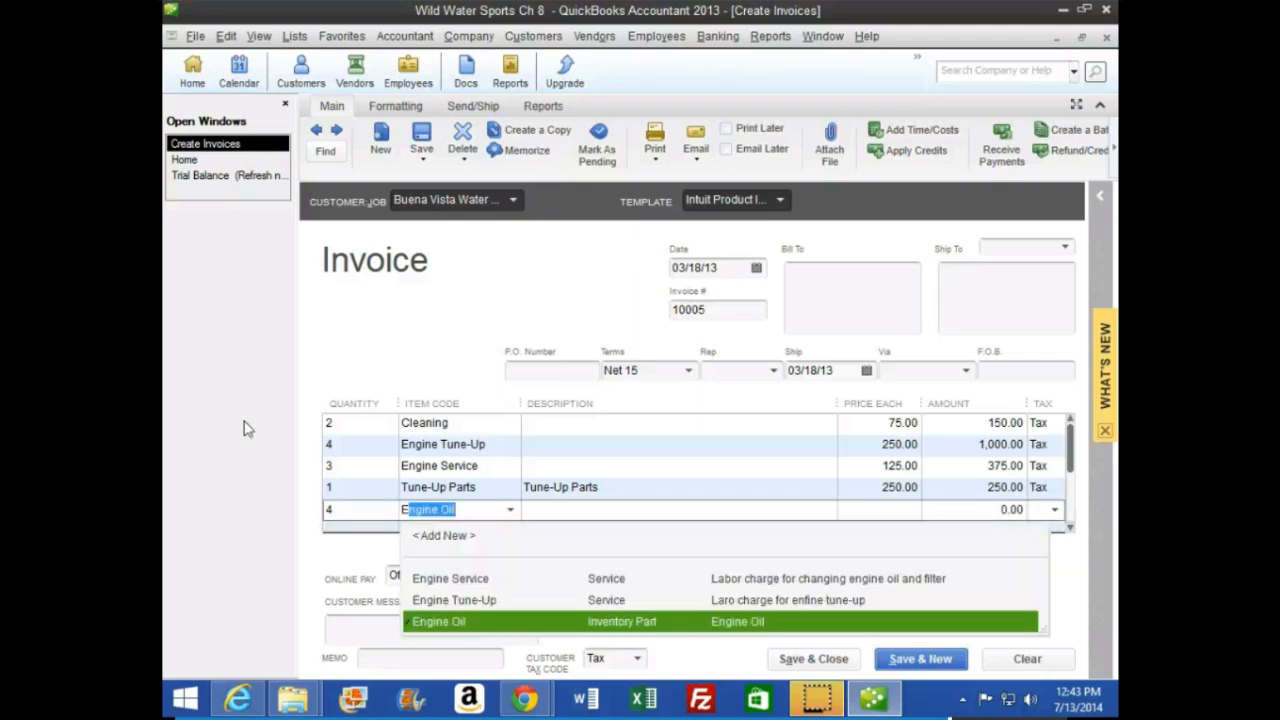
pyautogui.write('n')
pyautogui.press('Tab')
pyautogui.press('Tab')
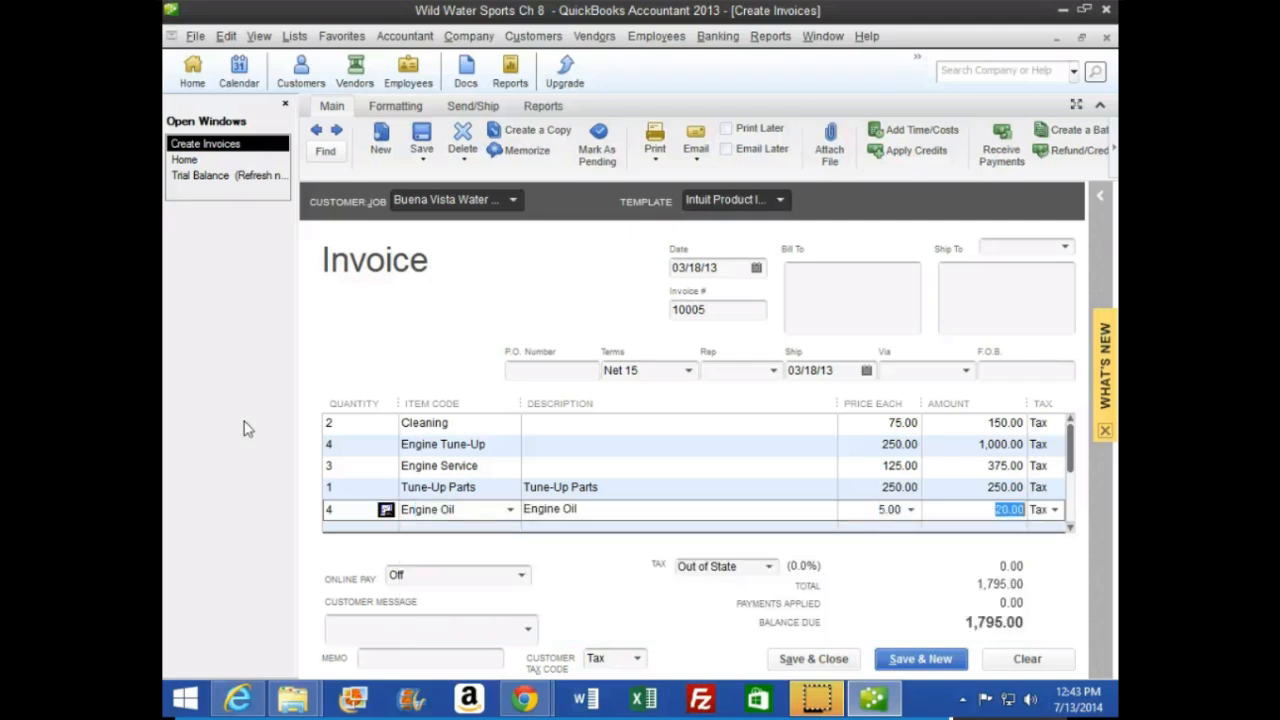
pyautogui.press('Tab')
pyautogui.press('Tab')
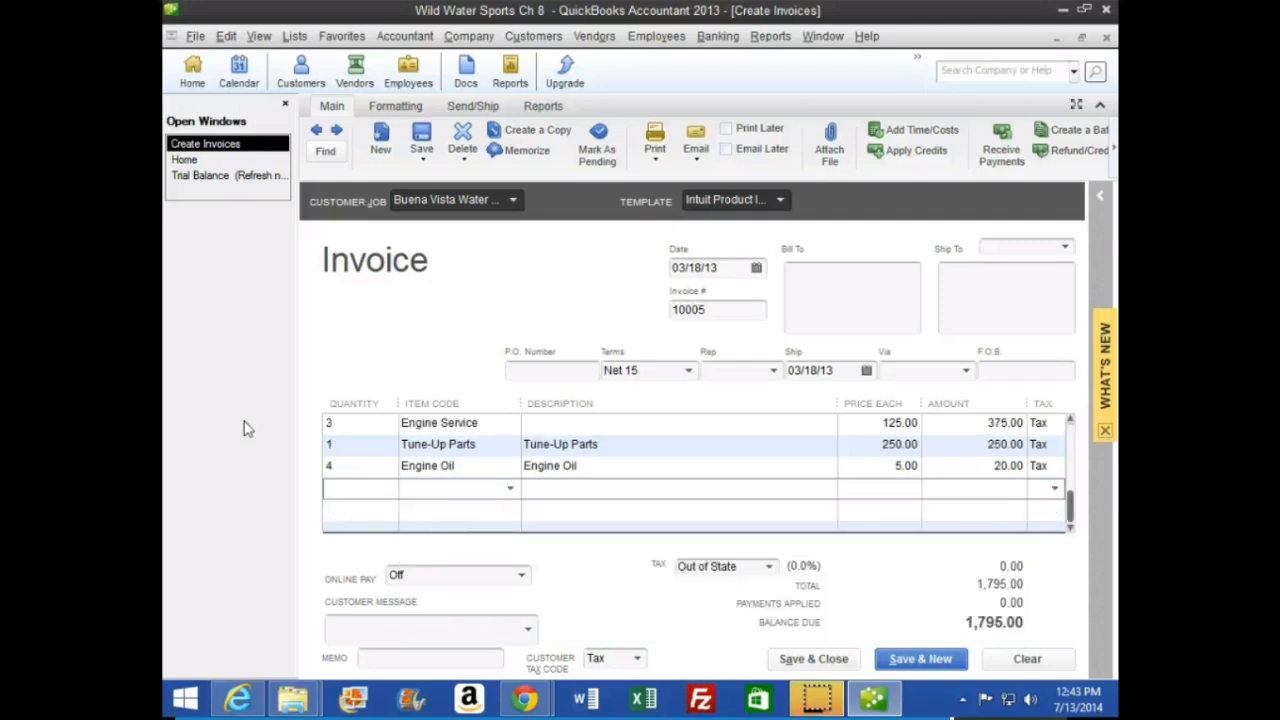
# Step: Add an invoice line for 1 Air Filter below Engine Oil, keeping its default price and tax code
pyautogui.write('1')
pyautogui.press('Tab')
pyautogui.write('Ai')
pyautogui.press('Tab')
pyautogui.press('Tab')
pyautogui.press('Tab')
pyautogui.press('Tab')
pyautogui.press('Tab')
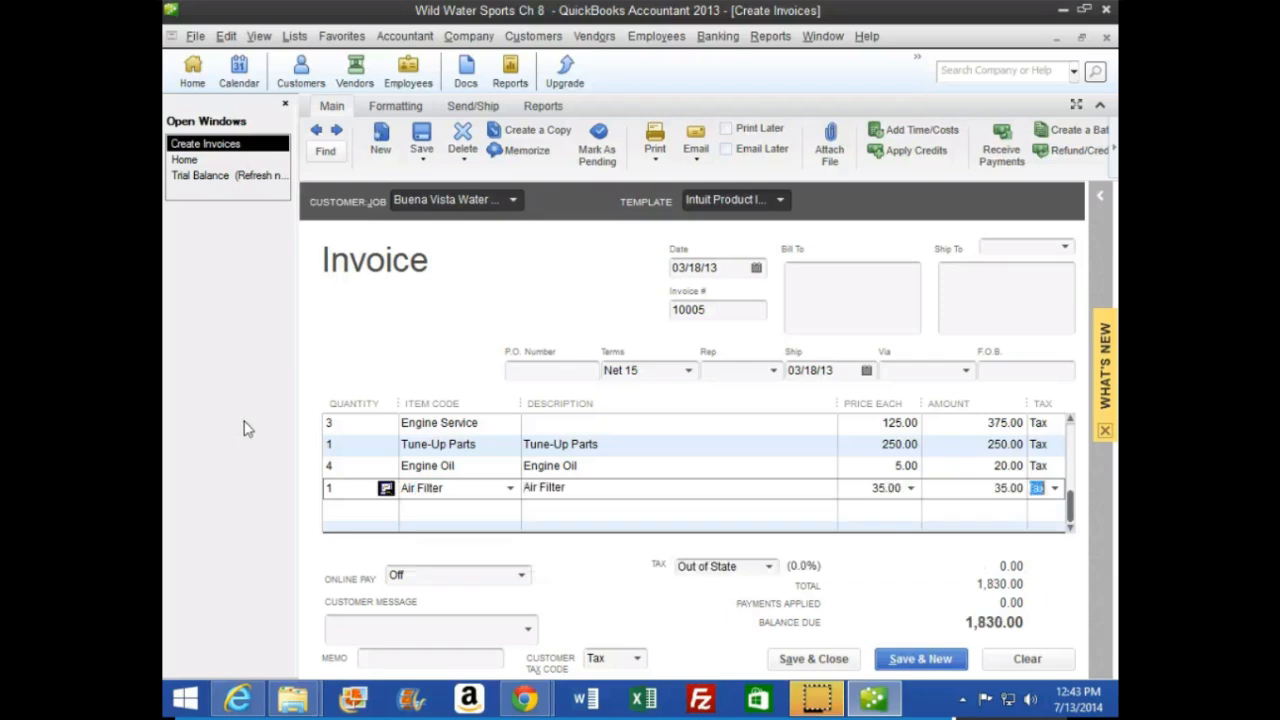
# Step: Add an invoice line for 1 Oil Filter at its default price and set the invoice's tax item to State Tax
pyautogui.write('1')
pyautogui.press('Tab')
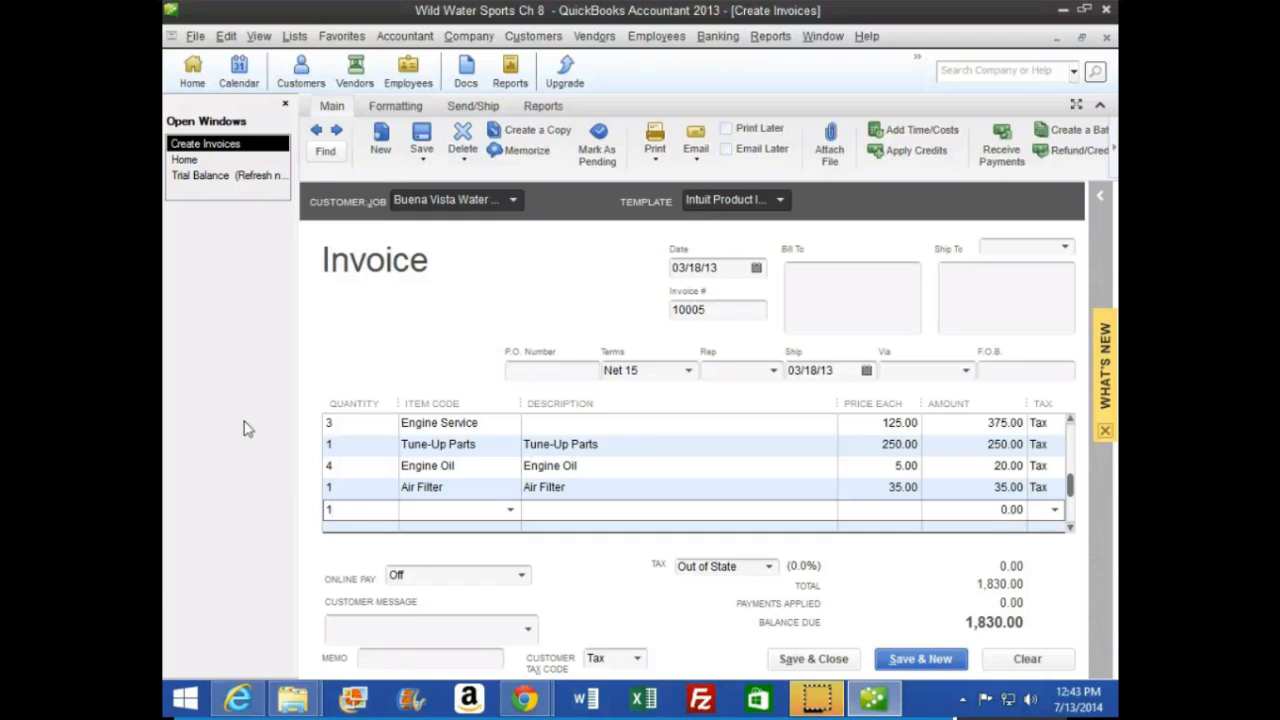
pyautogui.write('Oil Filter')
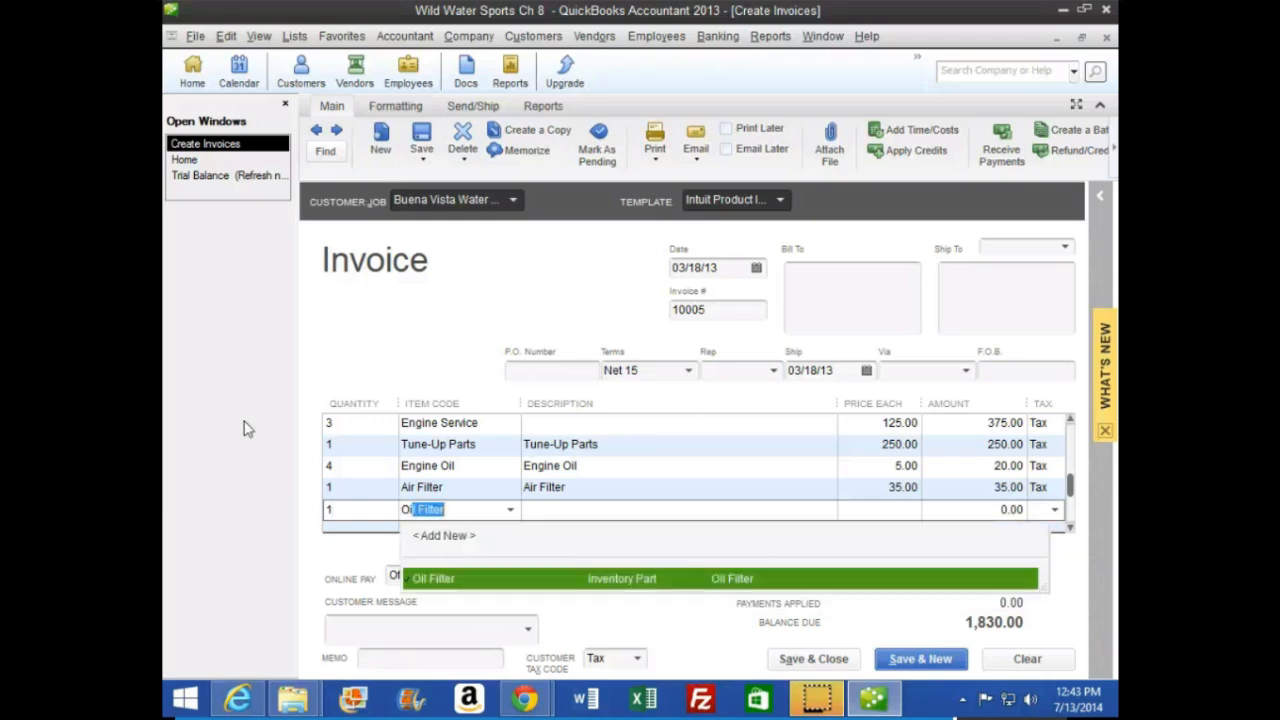
pyautogui.press('Tab')
pyautogui.press('Tab')
pyautogui.press('Tab')
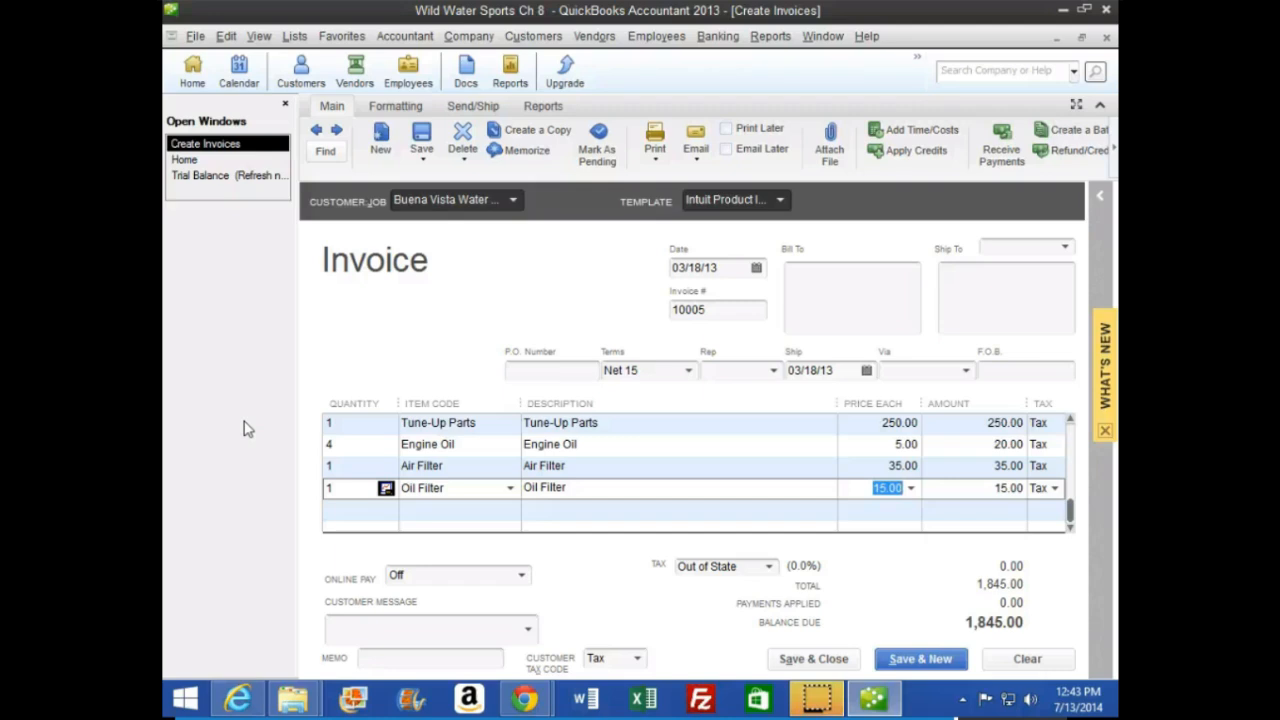
pyautogui.press('Tab')
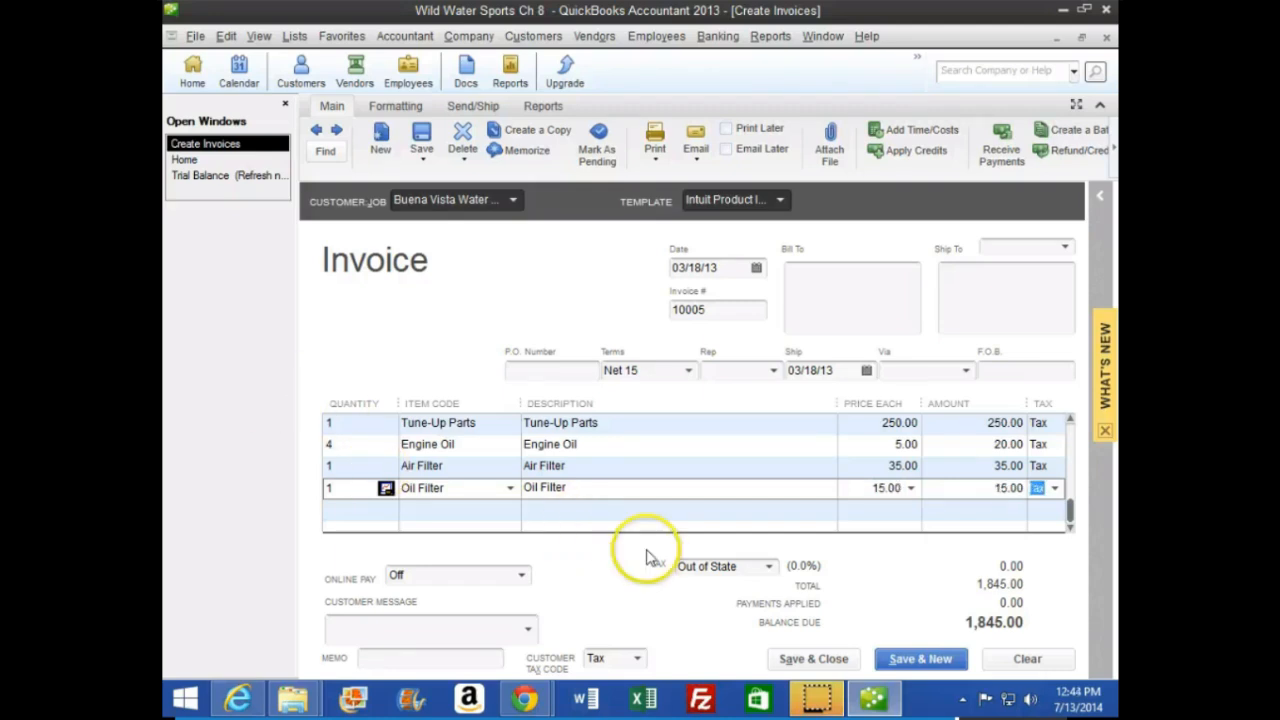
pyautogui.click(770, 567)
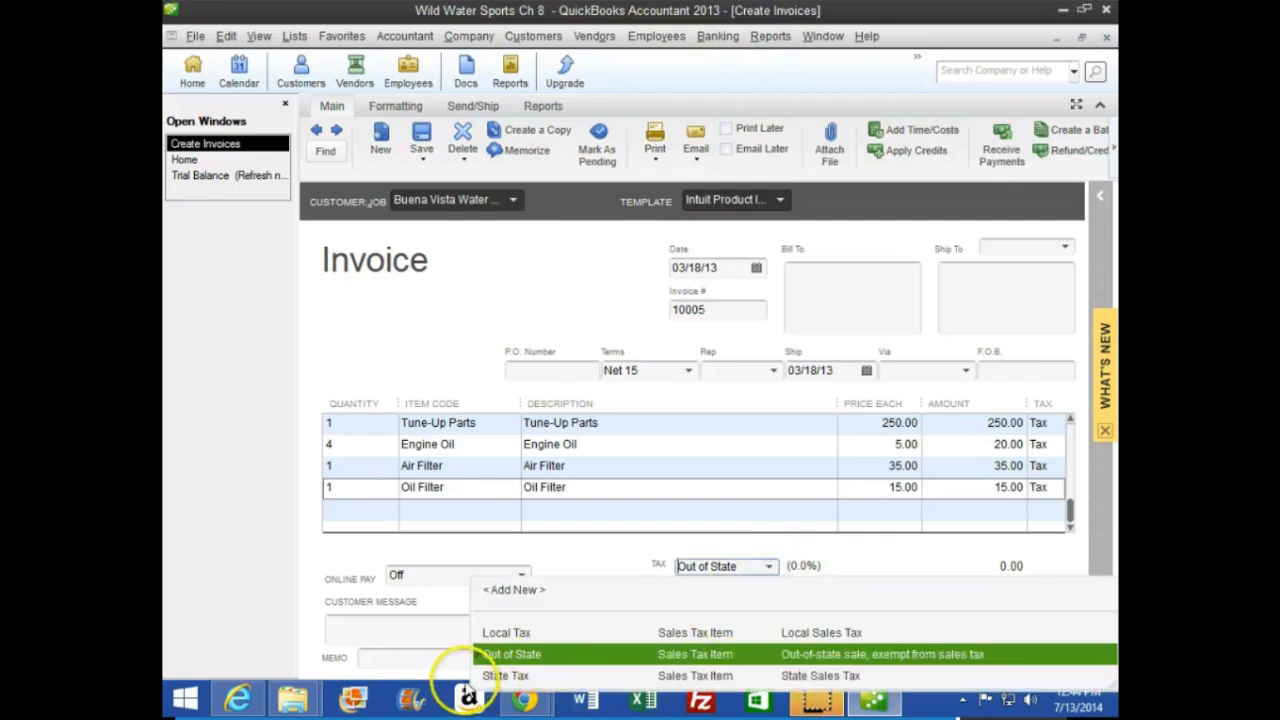
pyautogui.click(475, 675)
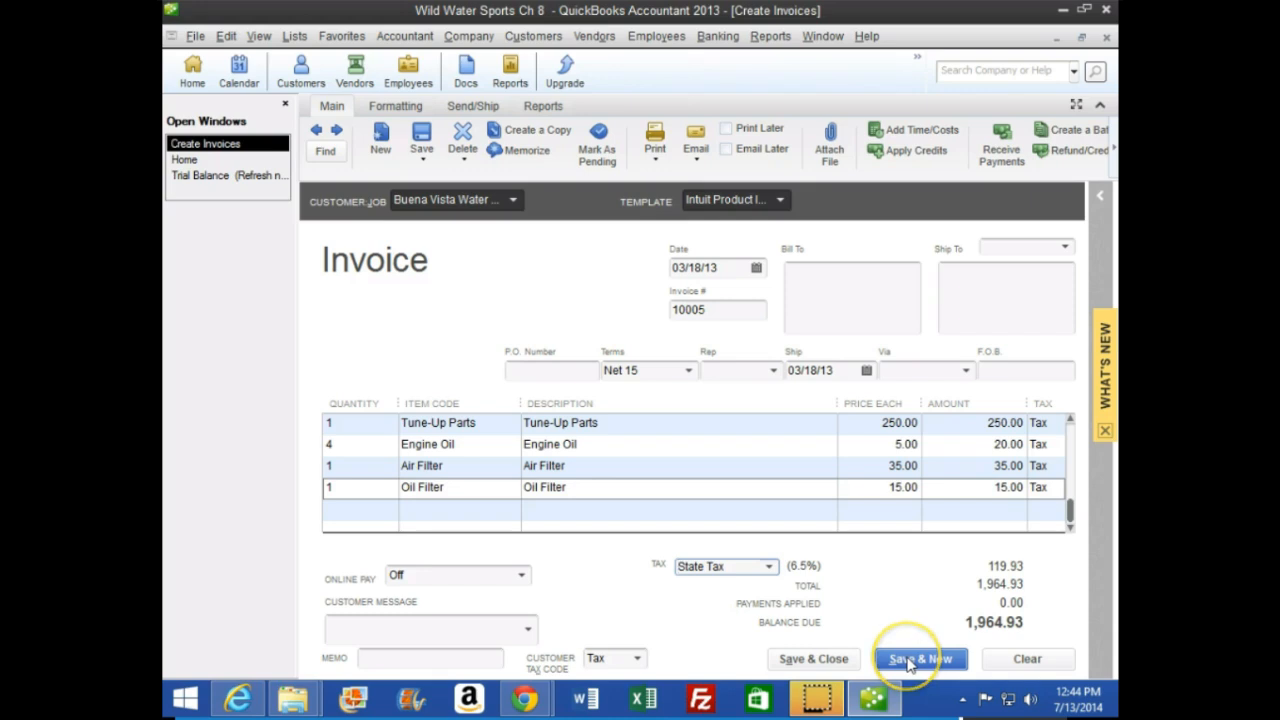
# Step: Enter the customer's company name and mailing address as the billing address, and save the invoice with the customer's new address and tax information
pyautogui.click(830, 303)
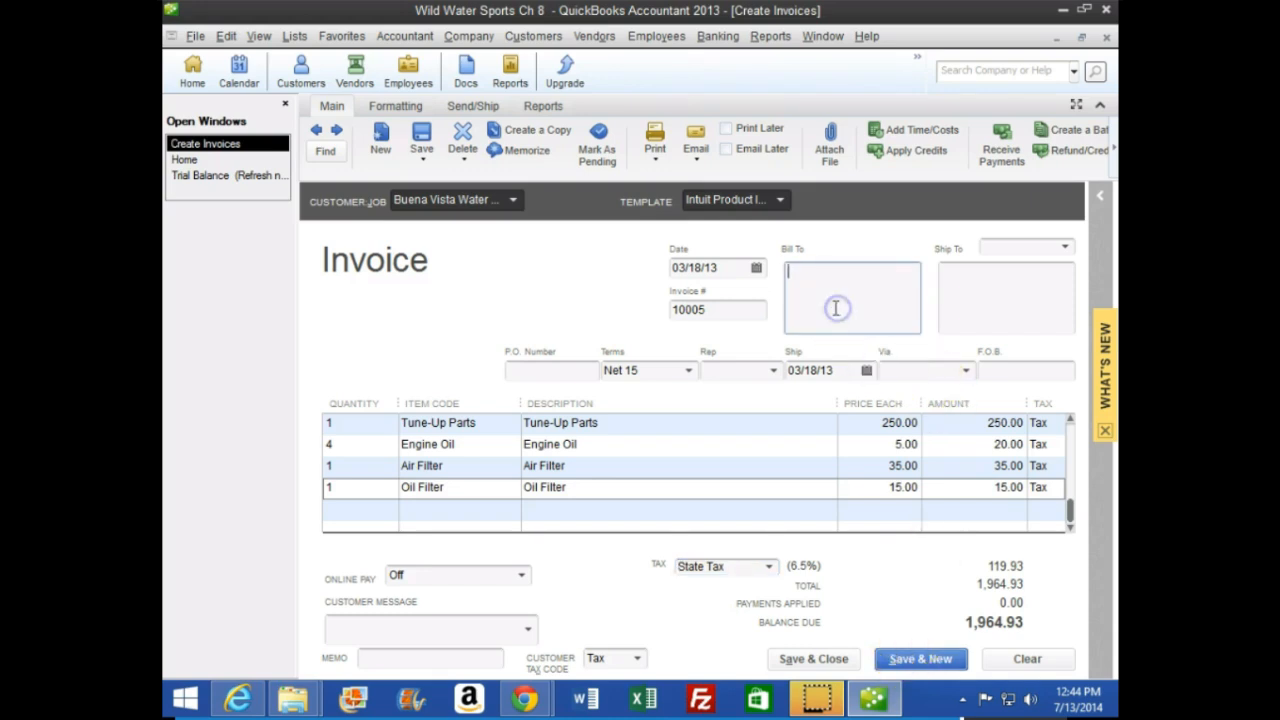
pyautogui.write('Buana Vi')
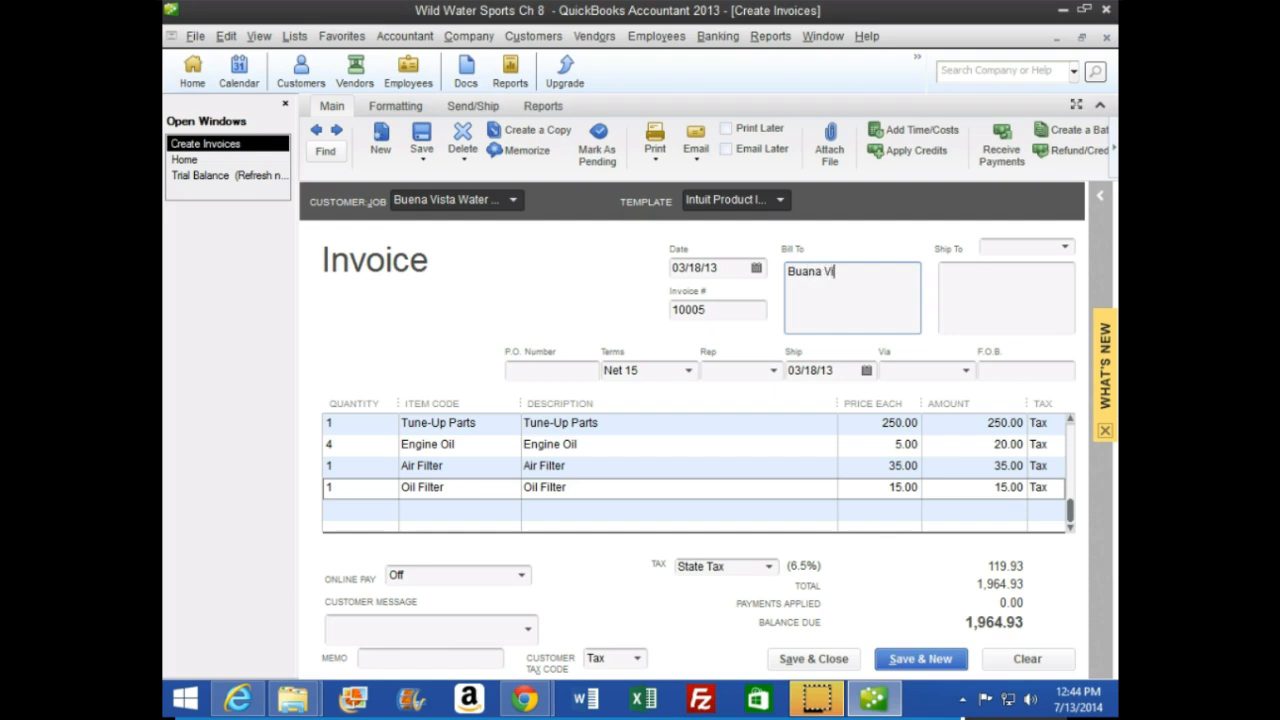
pyautogui.write('sta Water Sports')
pyautogui.press('Return')
pyautogui.write('100 D')
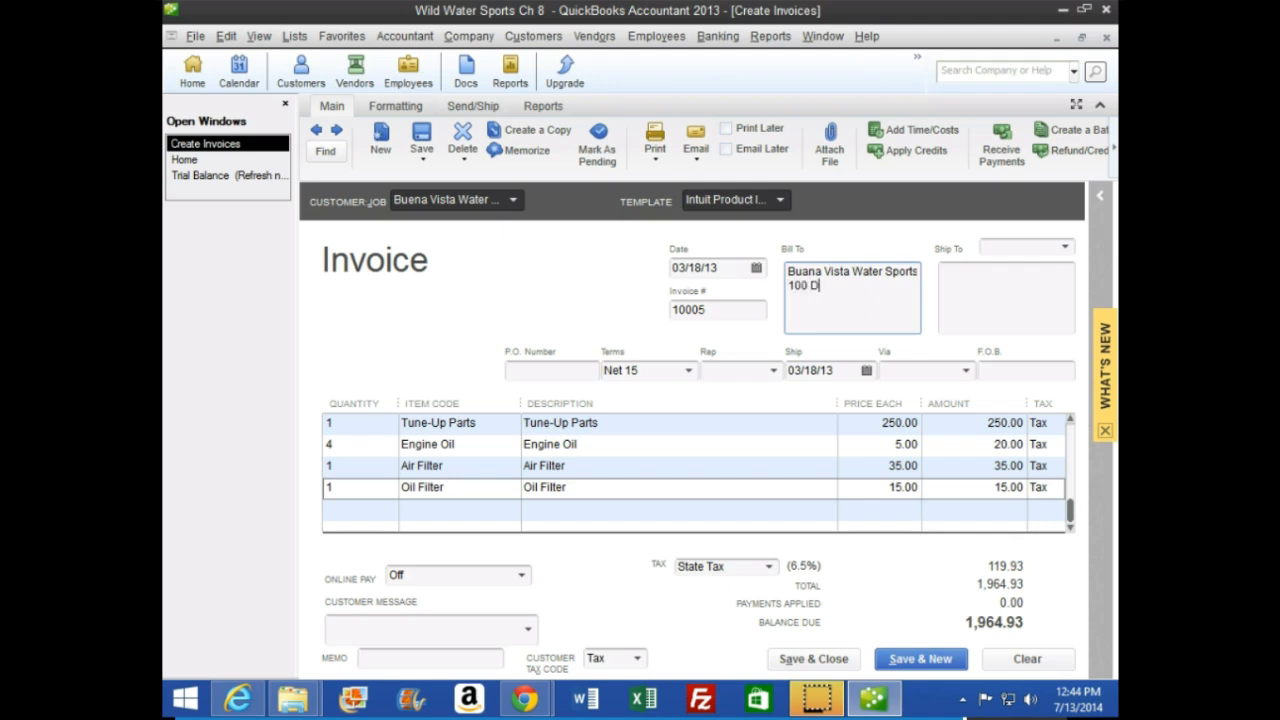
pyautogui.write('isney Way')
pyautogui.press('Return')
pyautogui.write('Orlando, FL ')
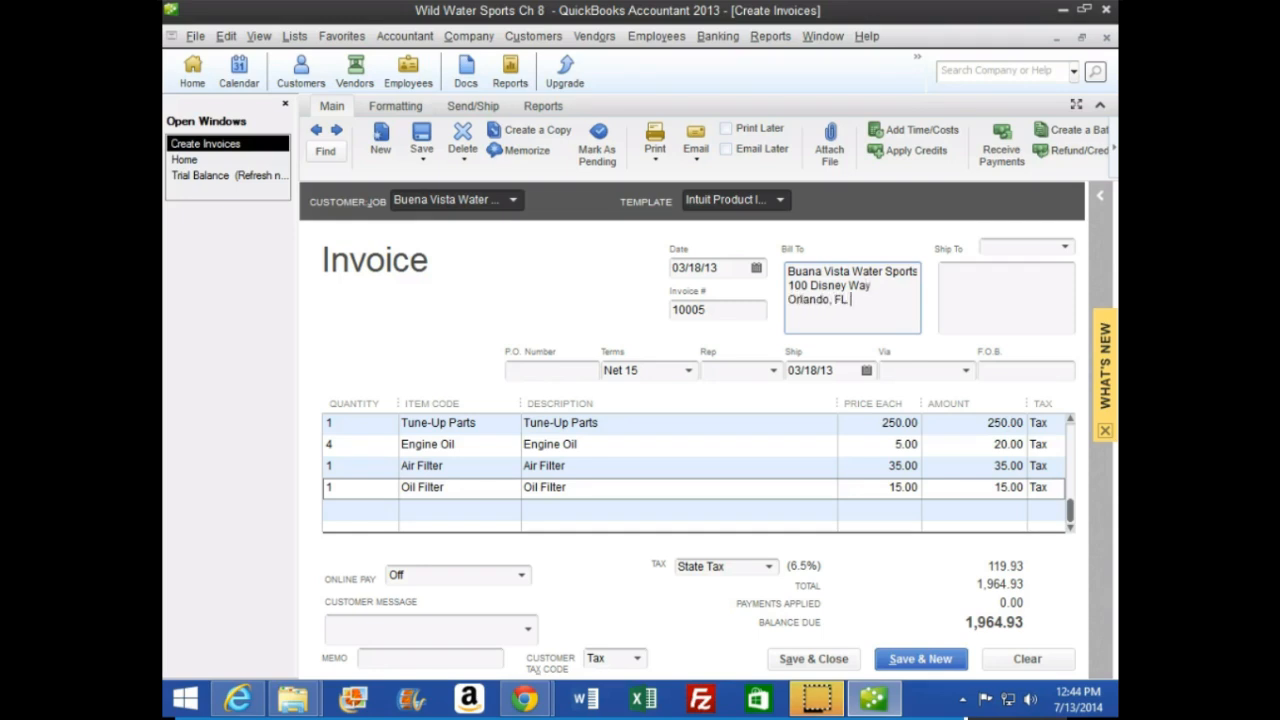
pyautogui.write('31310')
pyautogui.click(932, 660)
pyautogui.click(535, 288)
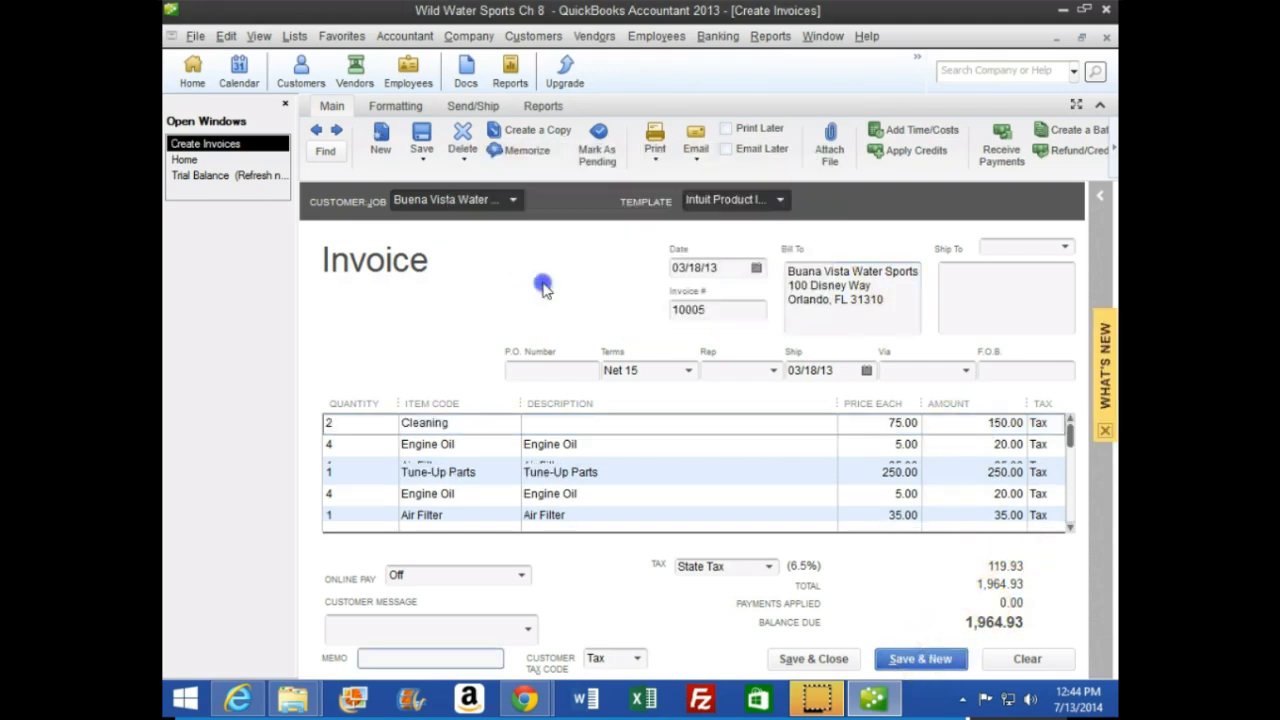
# Step: Check textbook steps 29 to 35 in Chrome, and return to QuickBooks to assign the new invoice to the Performance Rentals job 50006
pyautogui.hotkey('alt', 'Tab')
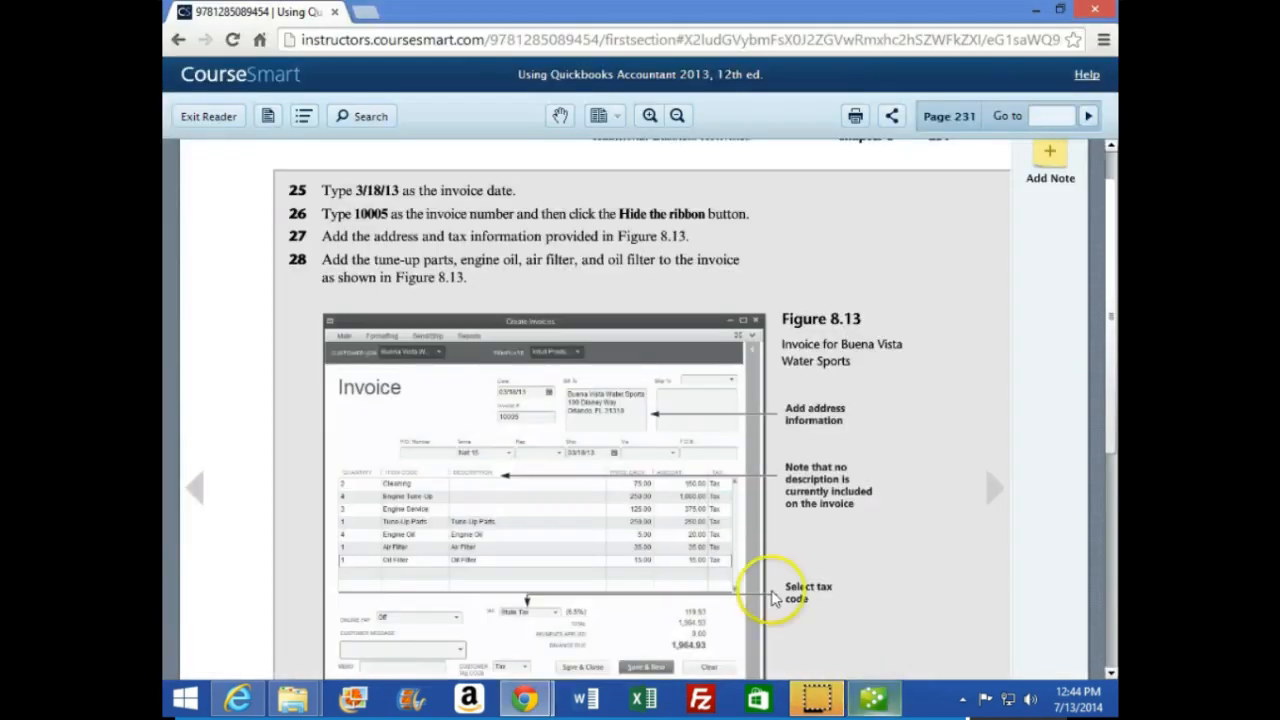
pyautogui.scroll(-1, 420, 520)
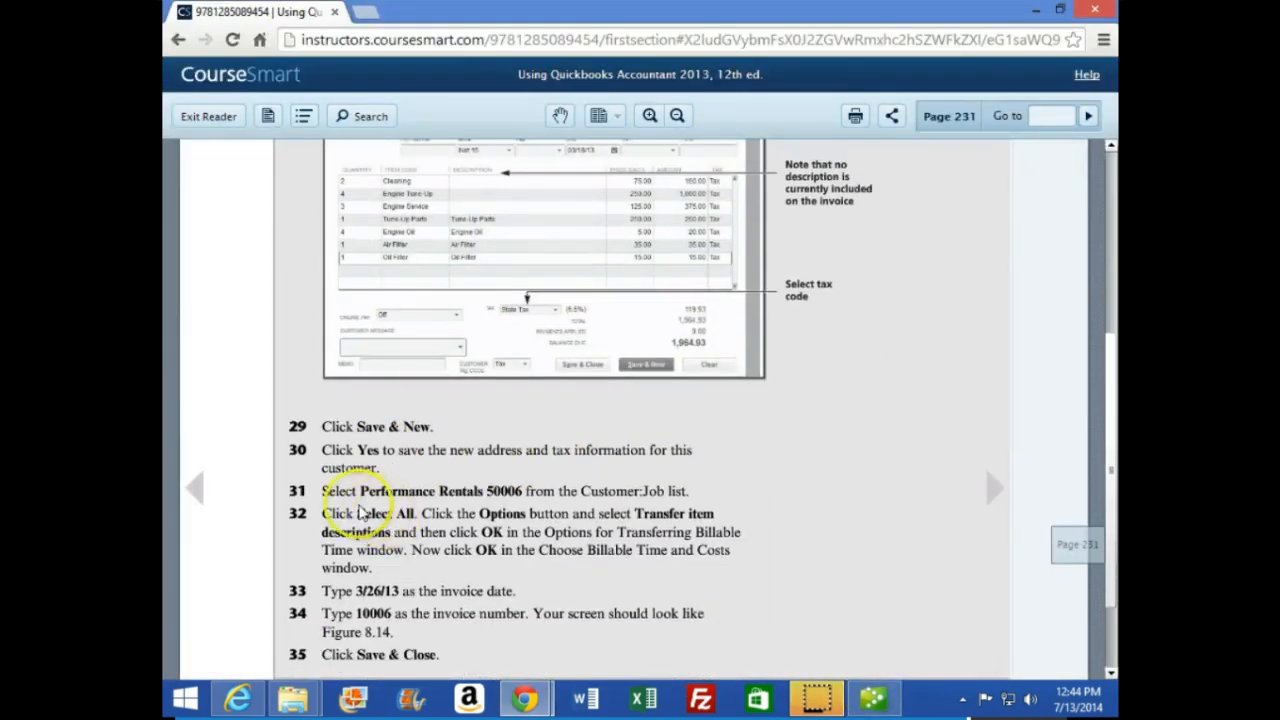
pyautogui.scroll(-1, 330, 510)
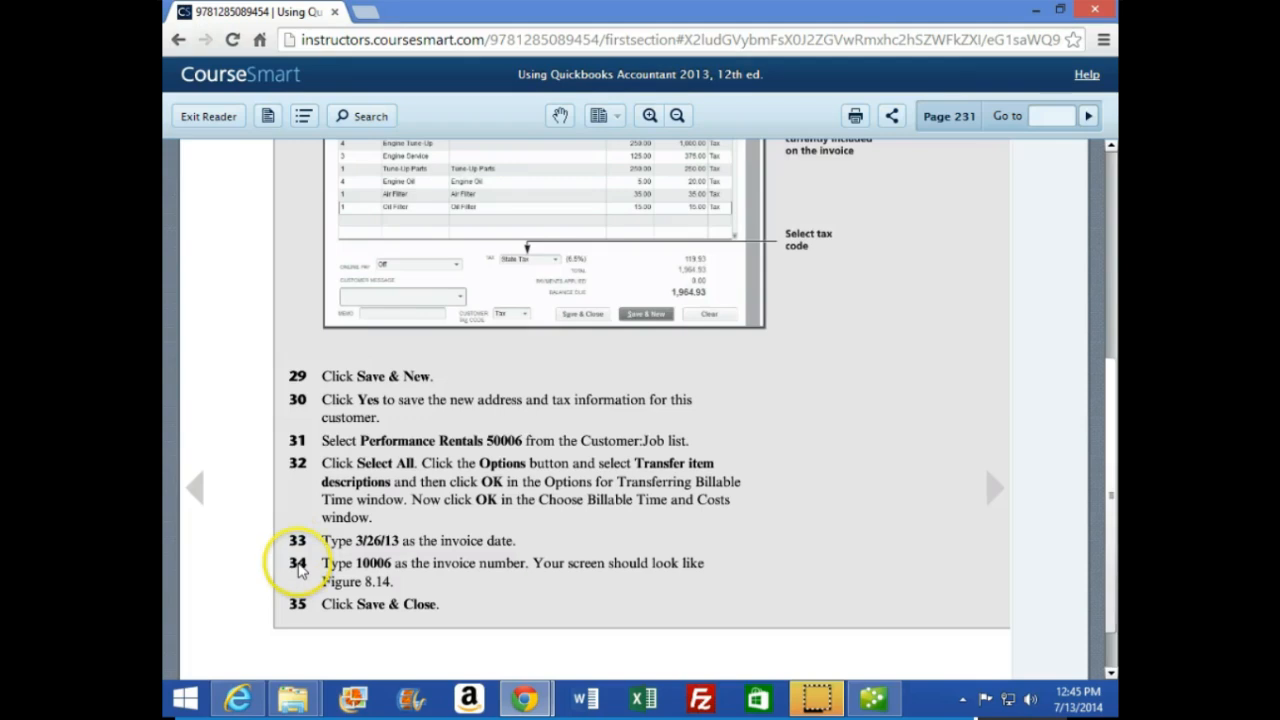
pyautogui.click(873, 698)
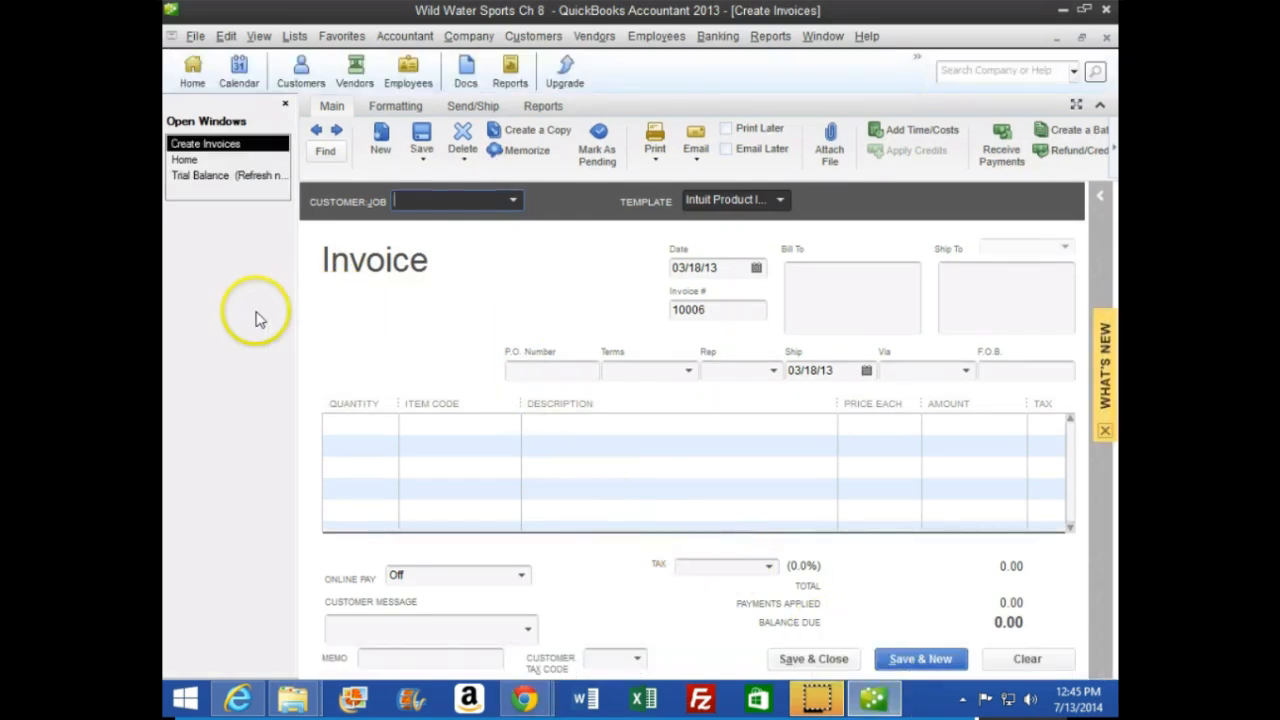
pyautogui.write('50006')
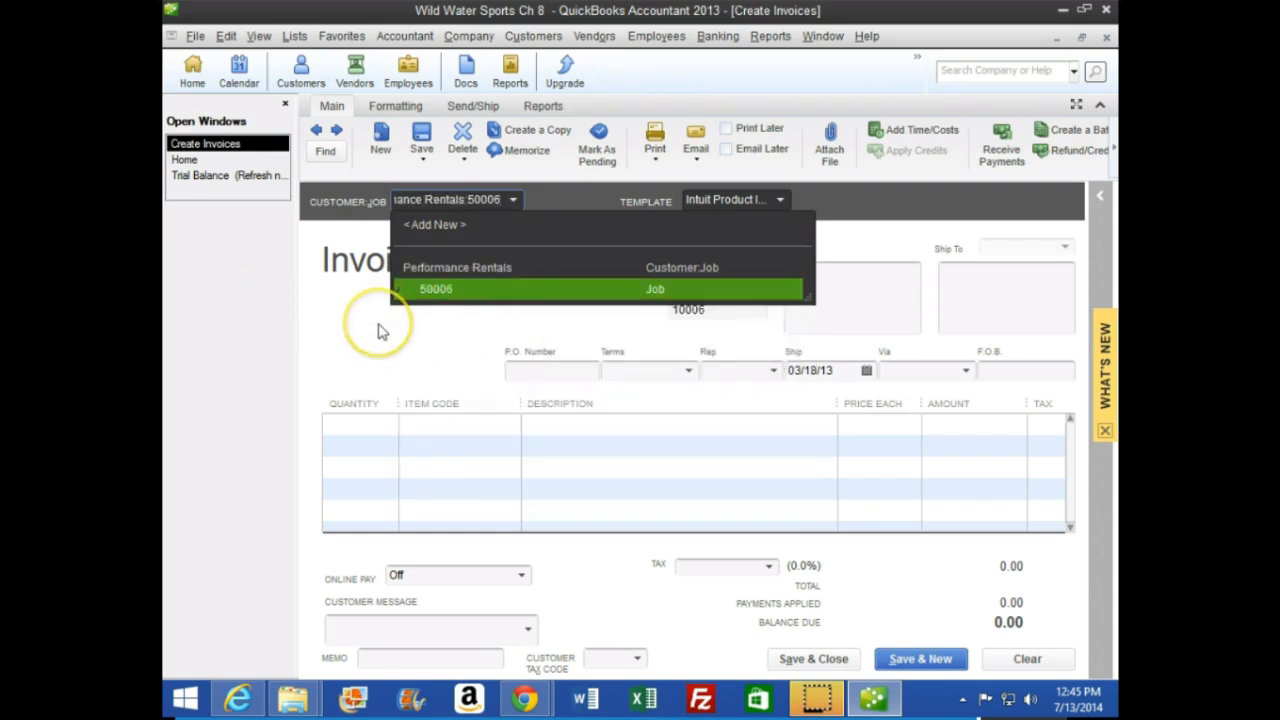
pyautogui.press('Tab')
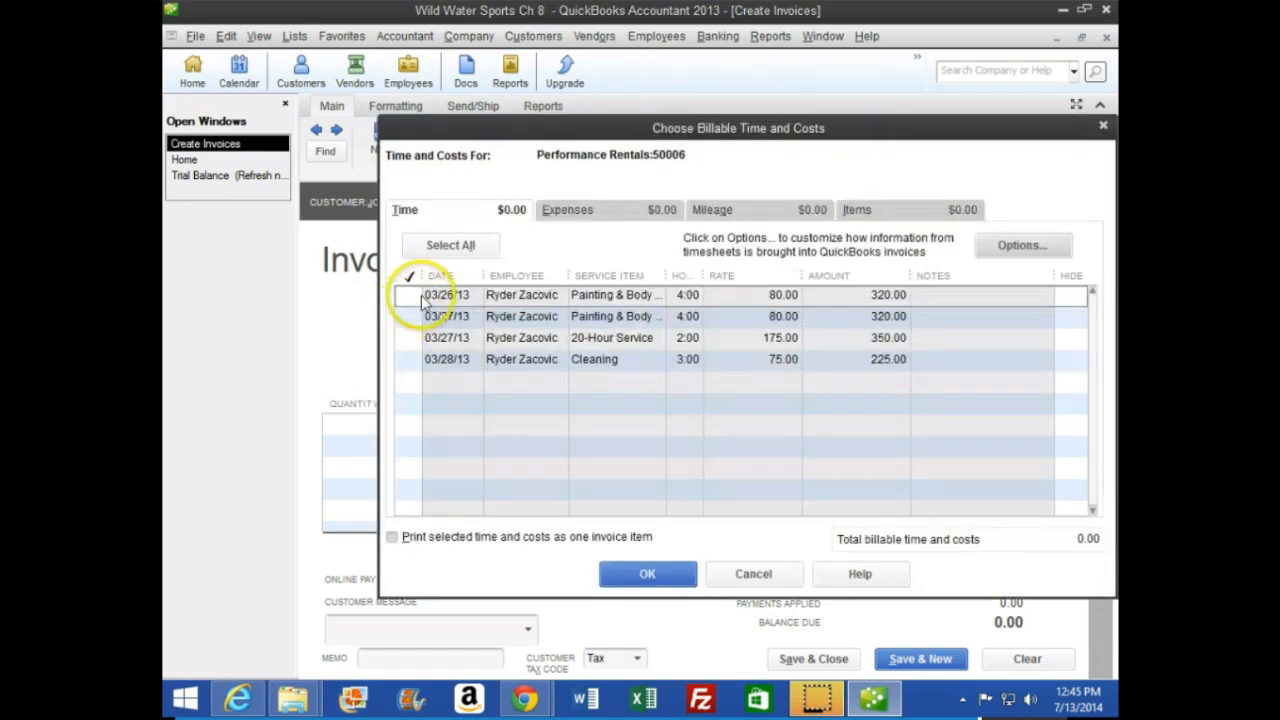
# Step: Bring all of the job's billable time entries into the invoice, using the option to transfer item descriptions
pyautogui.click(450, 250)
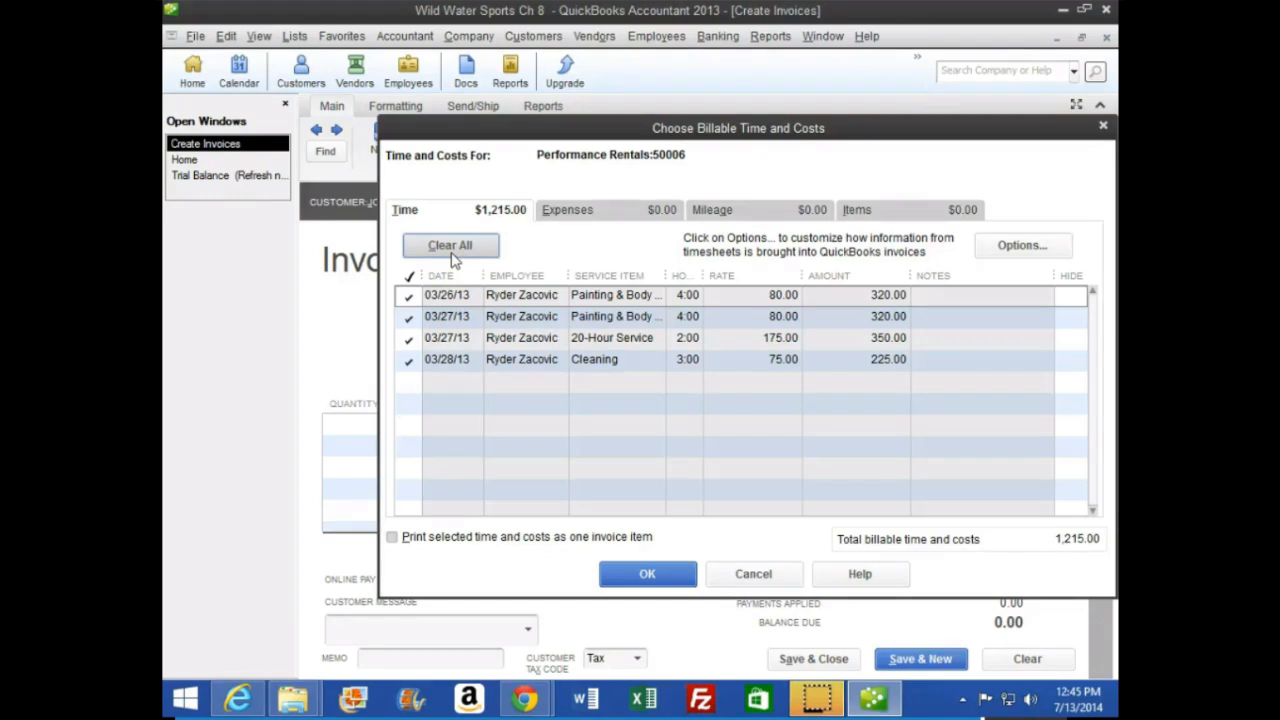
pyautogui.click(1020, 246)
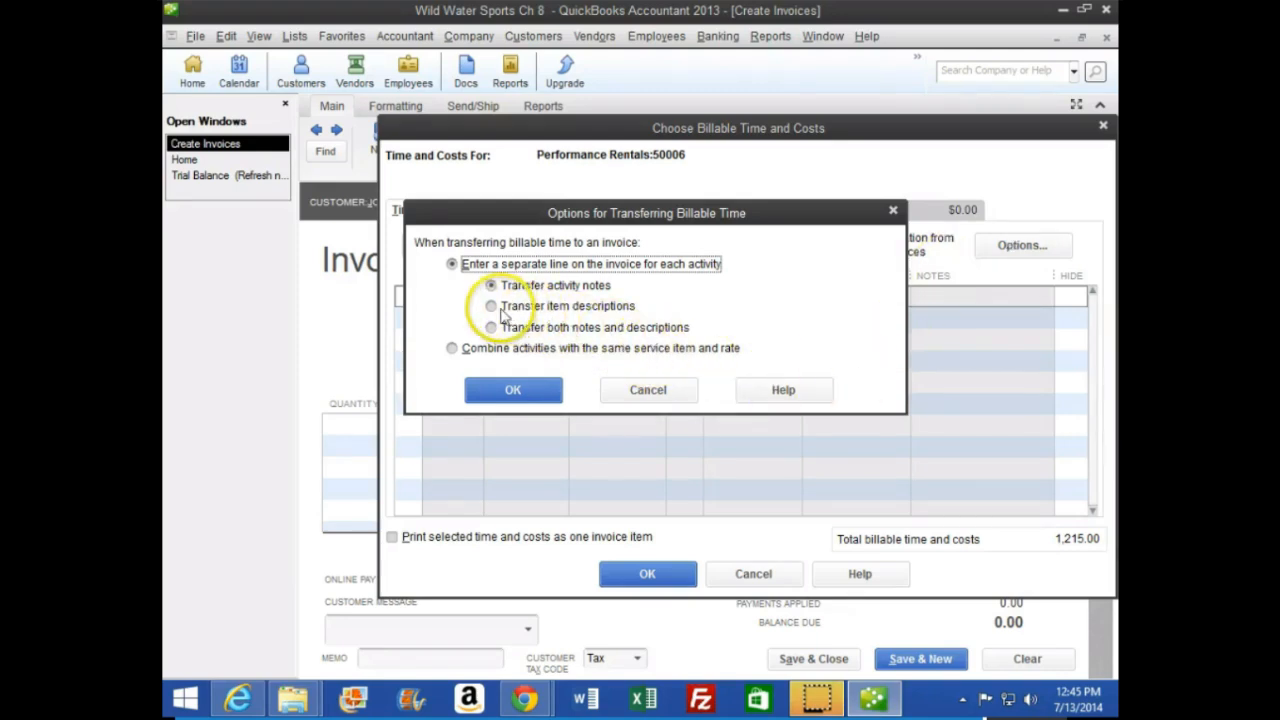
pyautogui.click(492, 307)
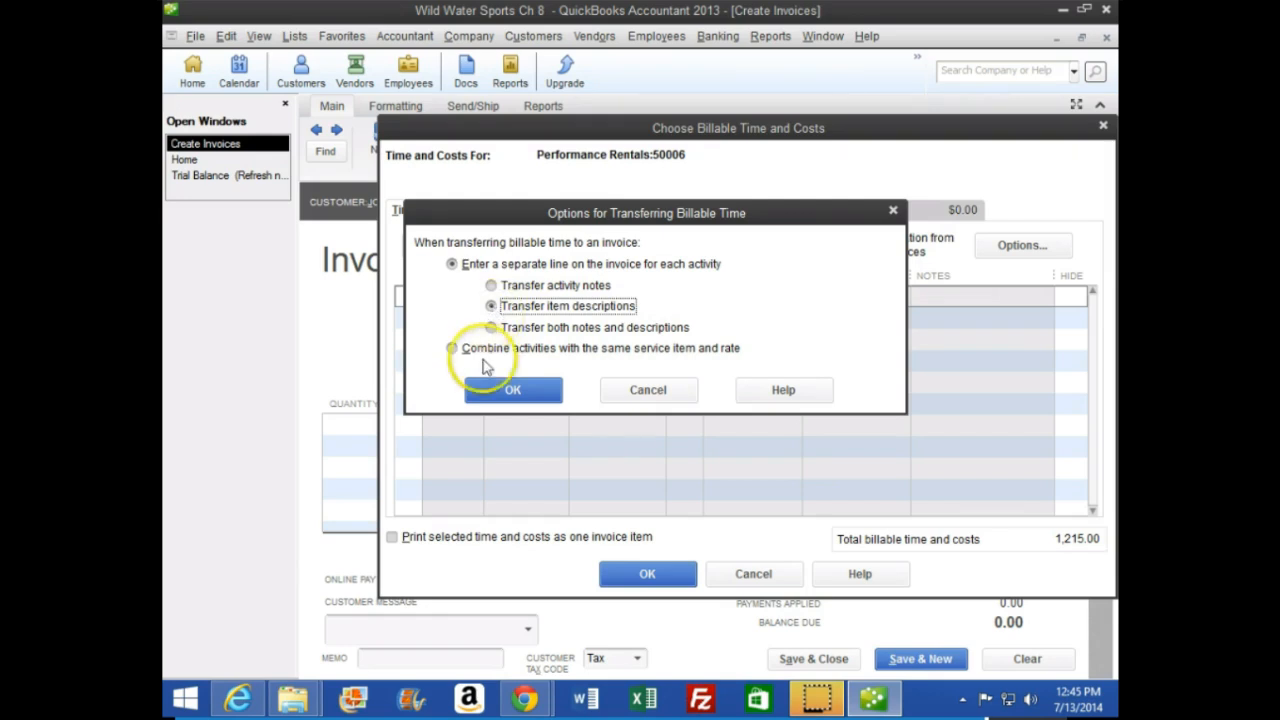
pyautogui.click(488, 391)
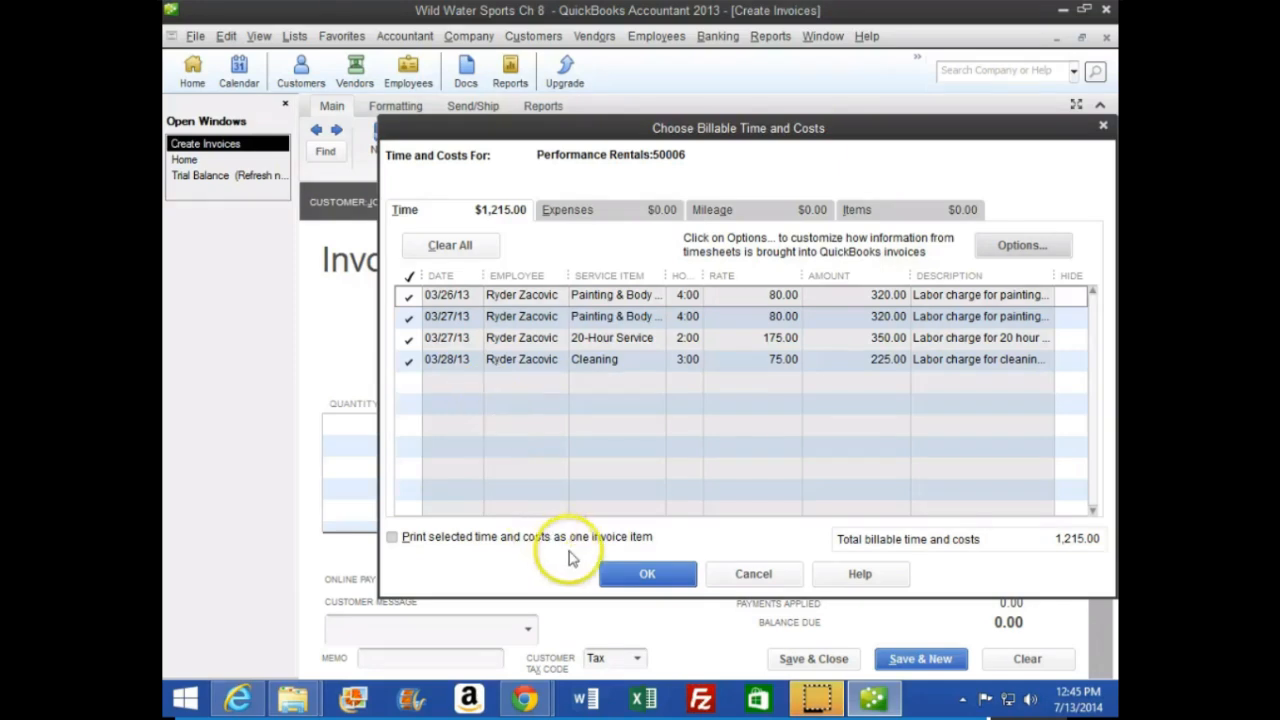
pyautogui.click(622, 575)
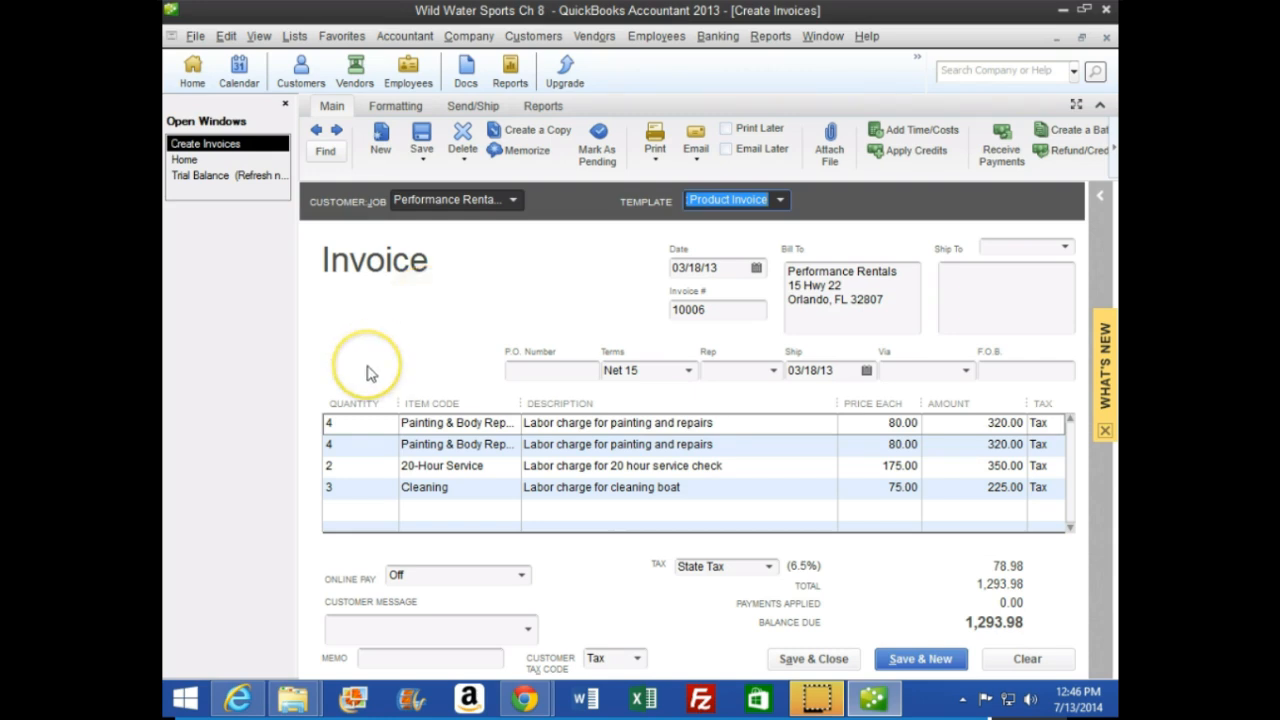
# Step: Date the Performance Rentals invoice 03/26/13, keep invoice number 10006, and save and close it
pyautogui.press('Tab')
pyautogui.press('+')
pyautogui.press('+')
pyautogui.press('+')
pyautogui.press('+')
pyautogui.press('+')
pyautogui.press('+')
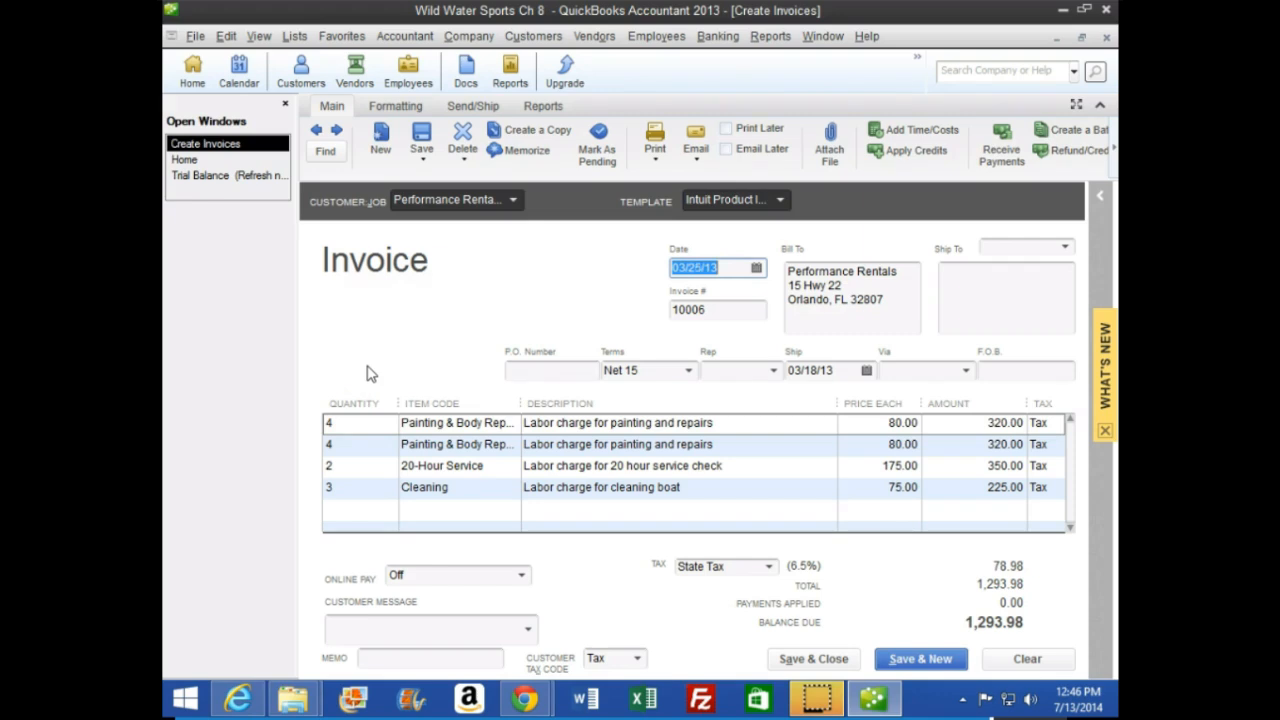
pyautogui.press('+')
pyautogui.press('Tab')
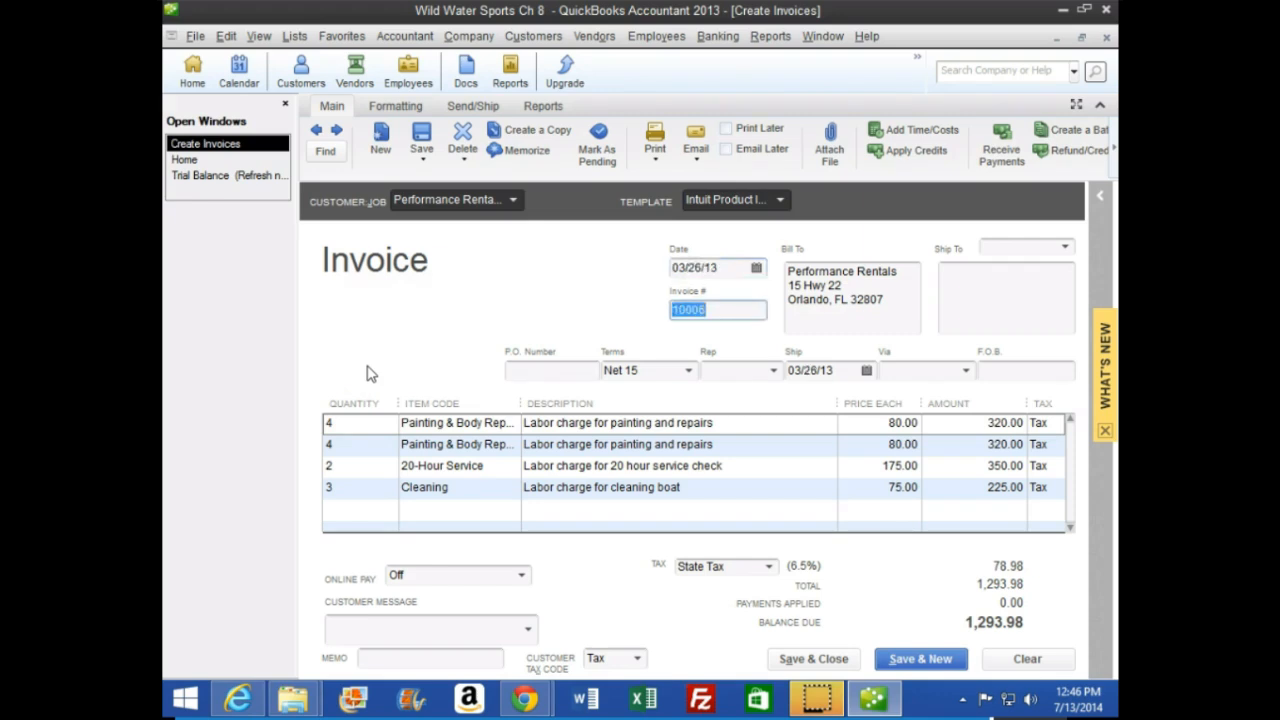
pyautogui.press('Tab')
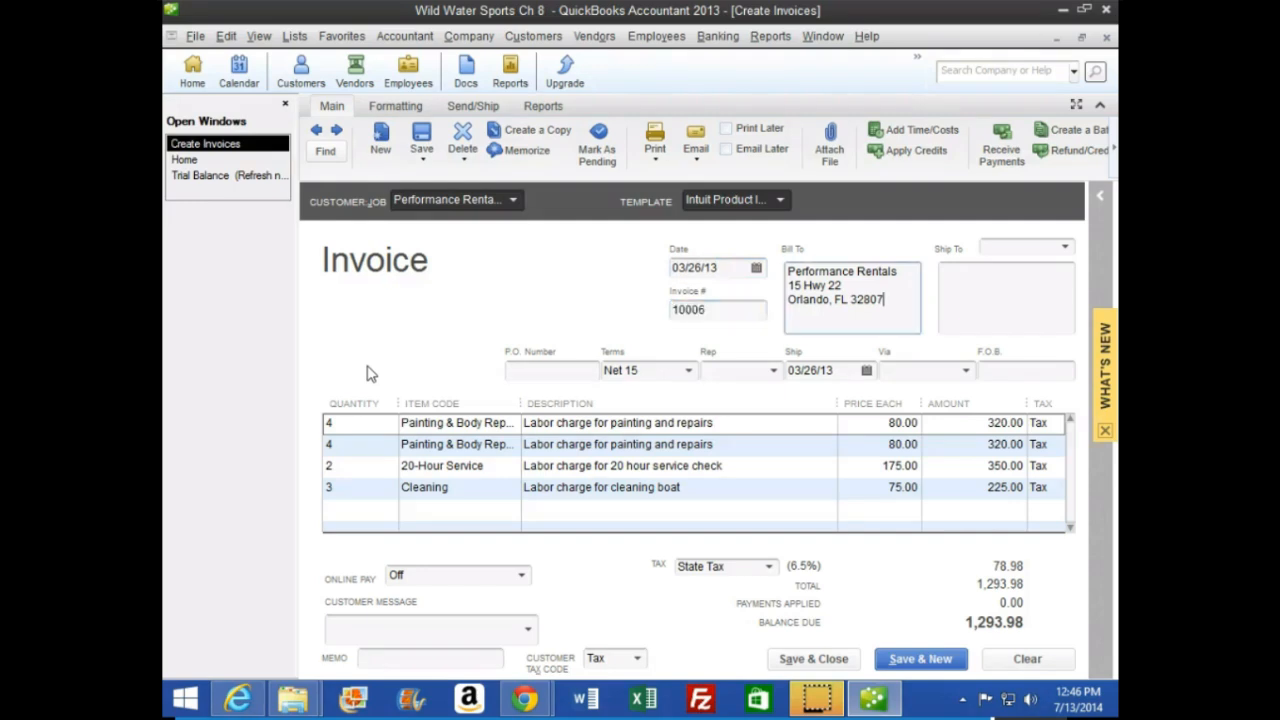
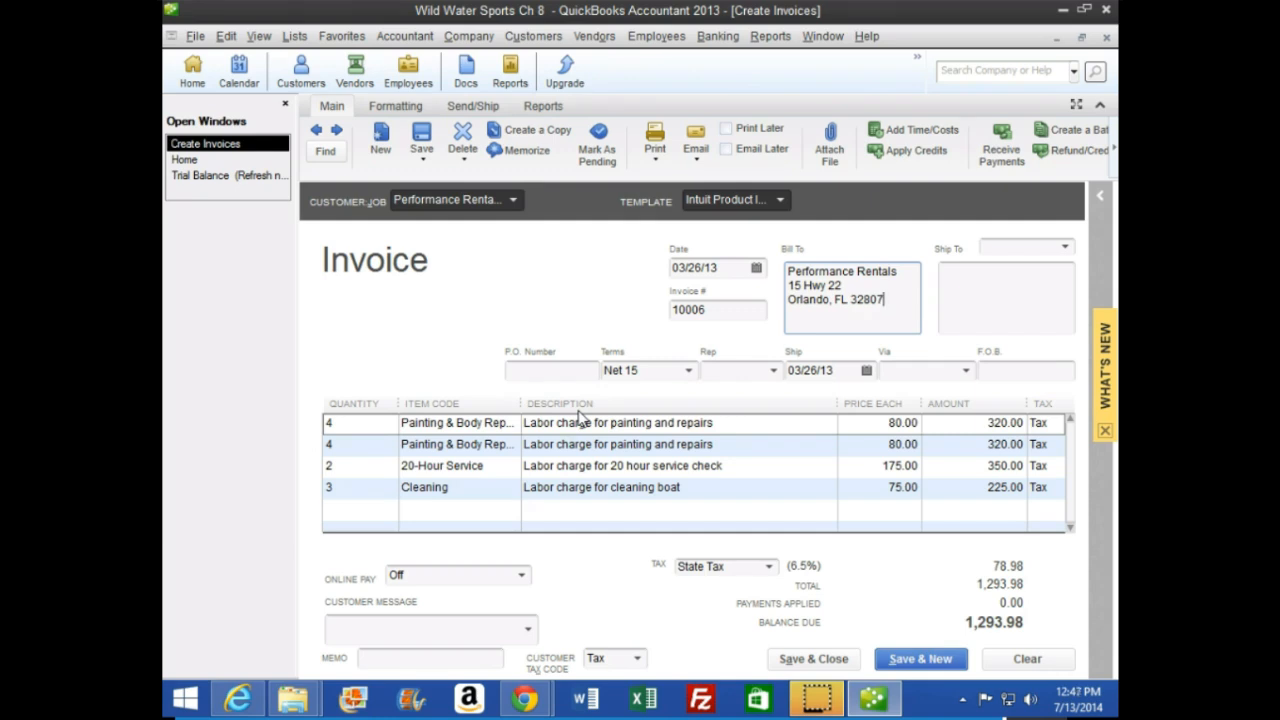
pyautogui.click(814, 660)
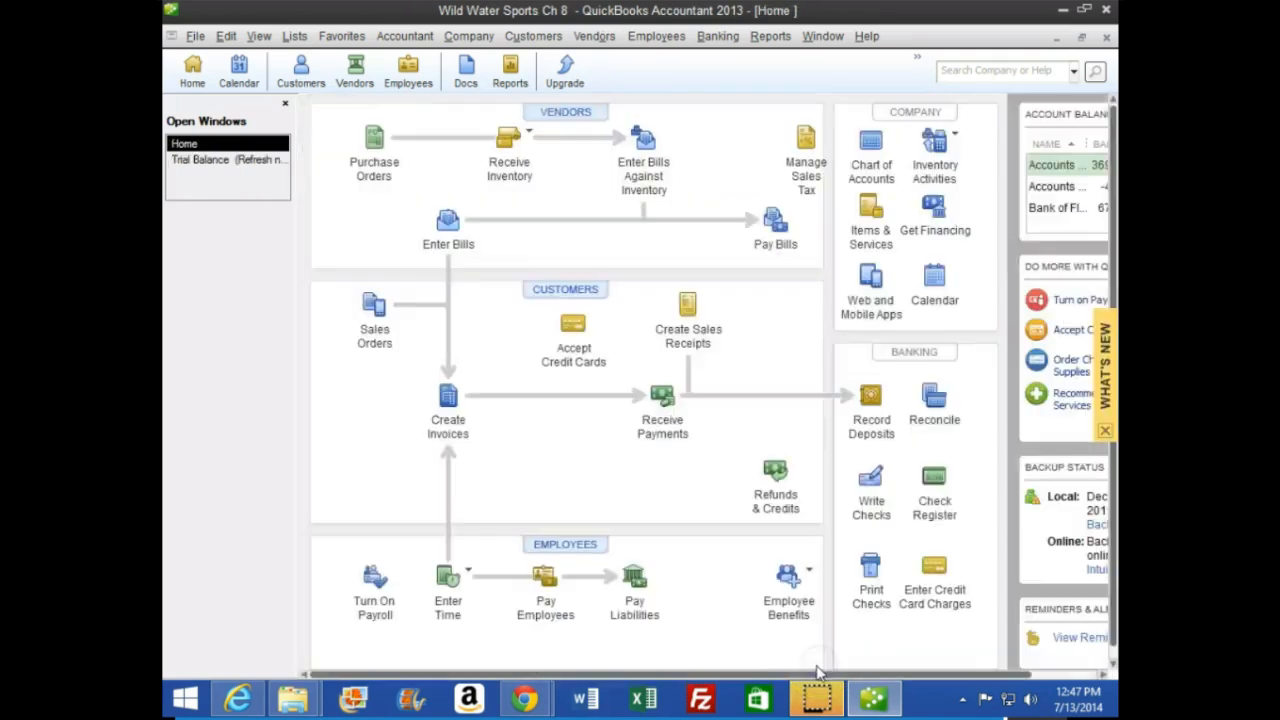
# Step: Switch to the textbook in Chrome and read the instructions on pages 232 and 233 for recording a cash sale and depositing the cash
pyautogui.click(873, 698)
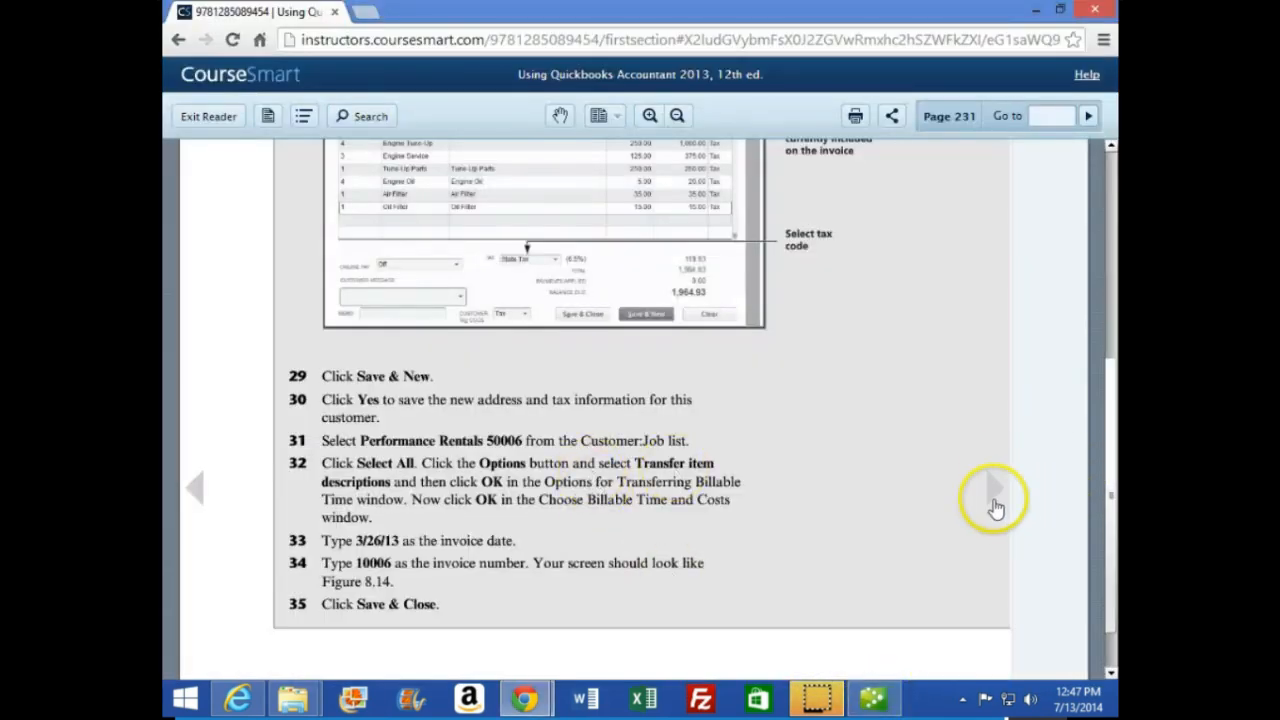
pyautogui.click(994, 489)
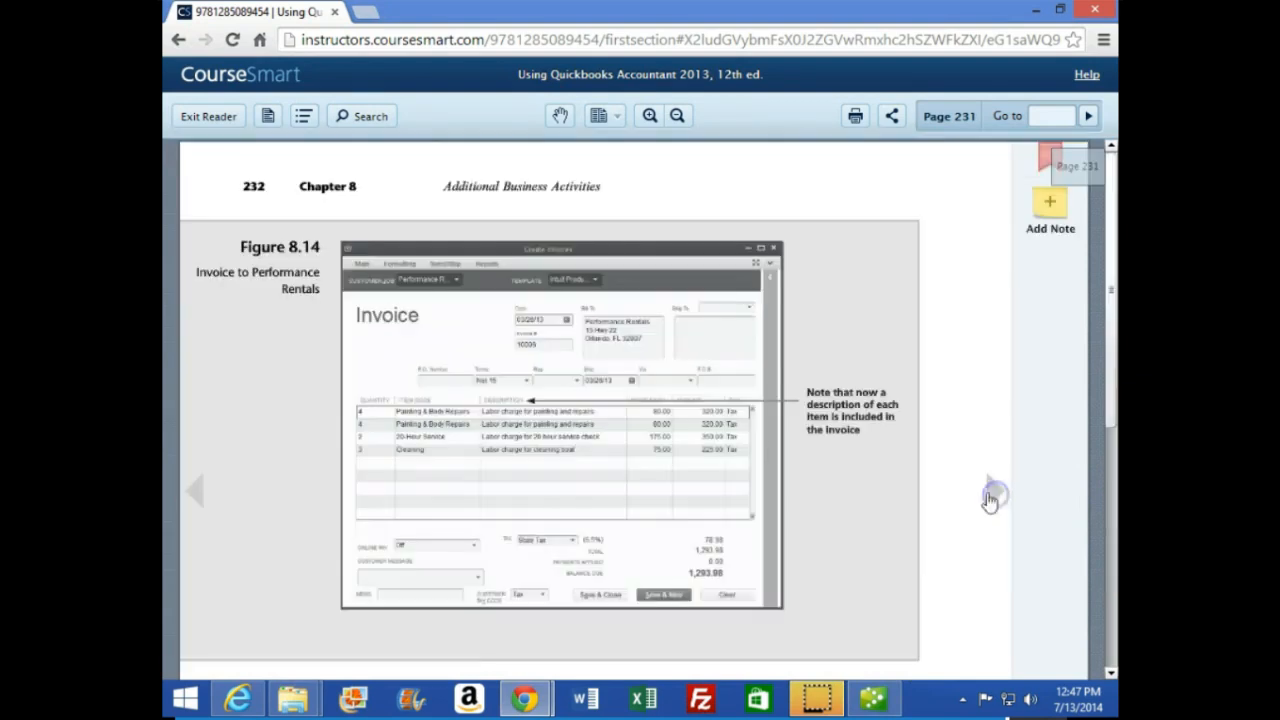
pyautogui.scroll(-2, 557, 423)
pyautogui.scroll(-2, 445, 308)
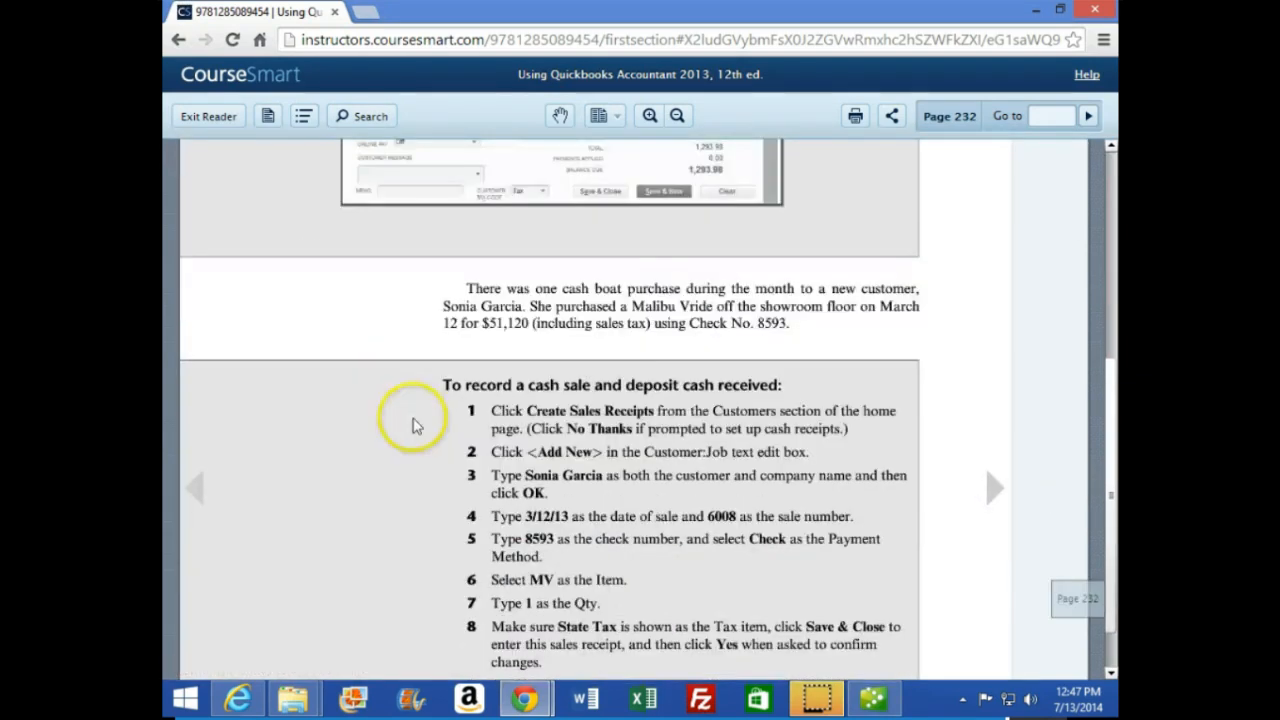
pyautogui.scroll(-1, 419, 505)
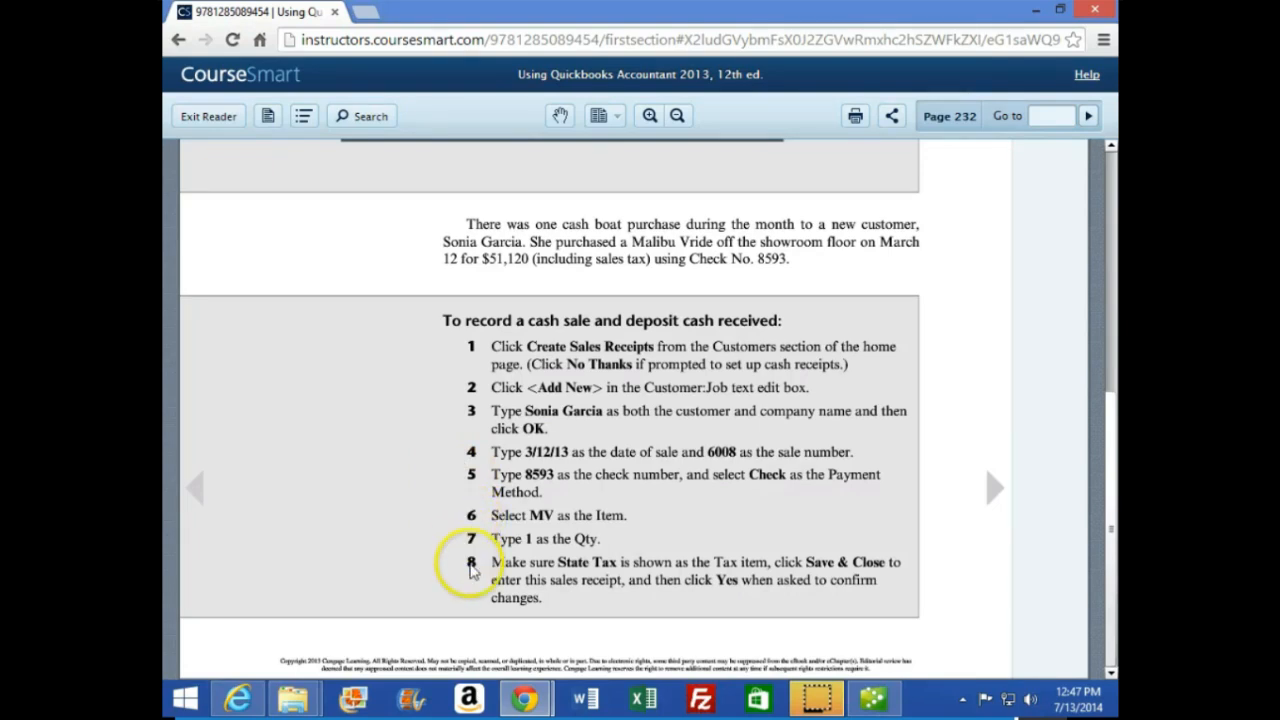
pyautogui.click(994, 498)
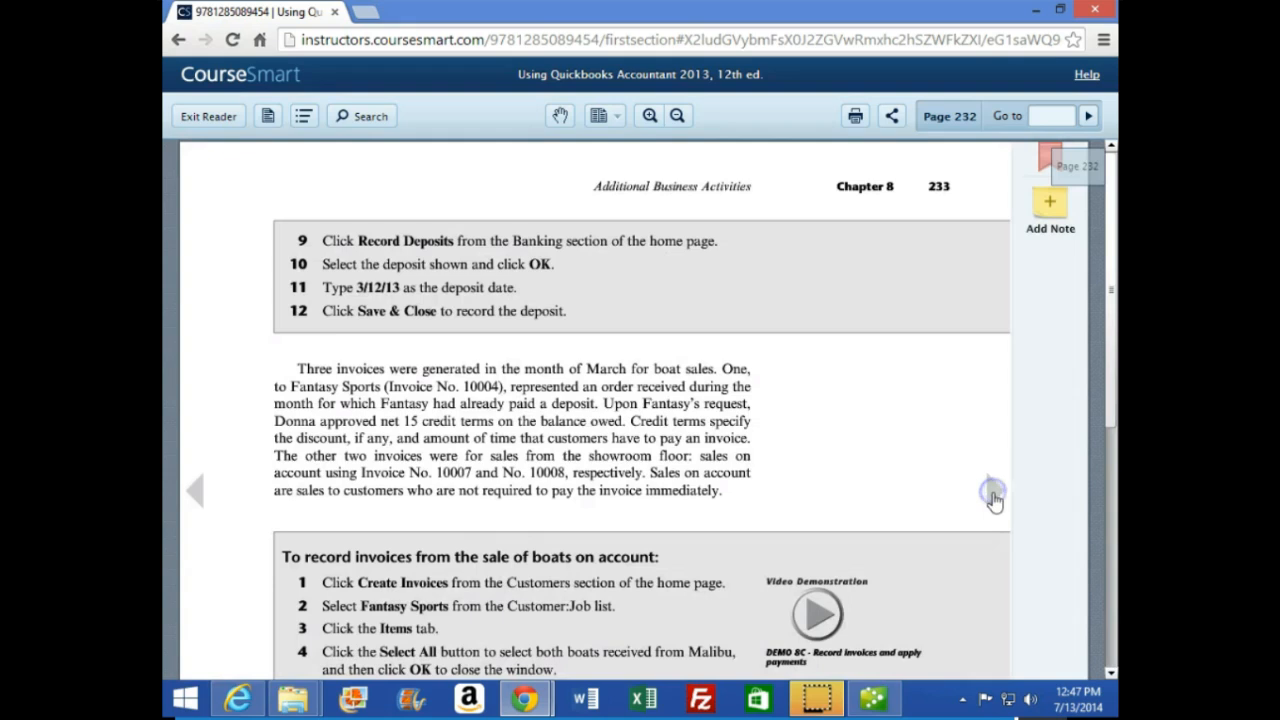
pyautogui.click(204, 495)
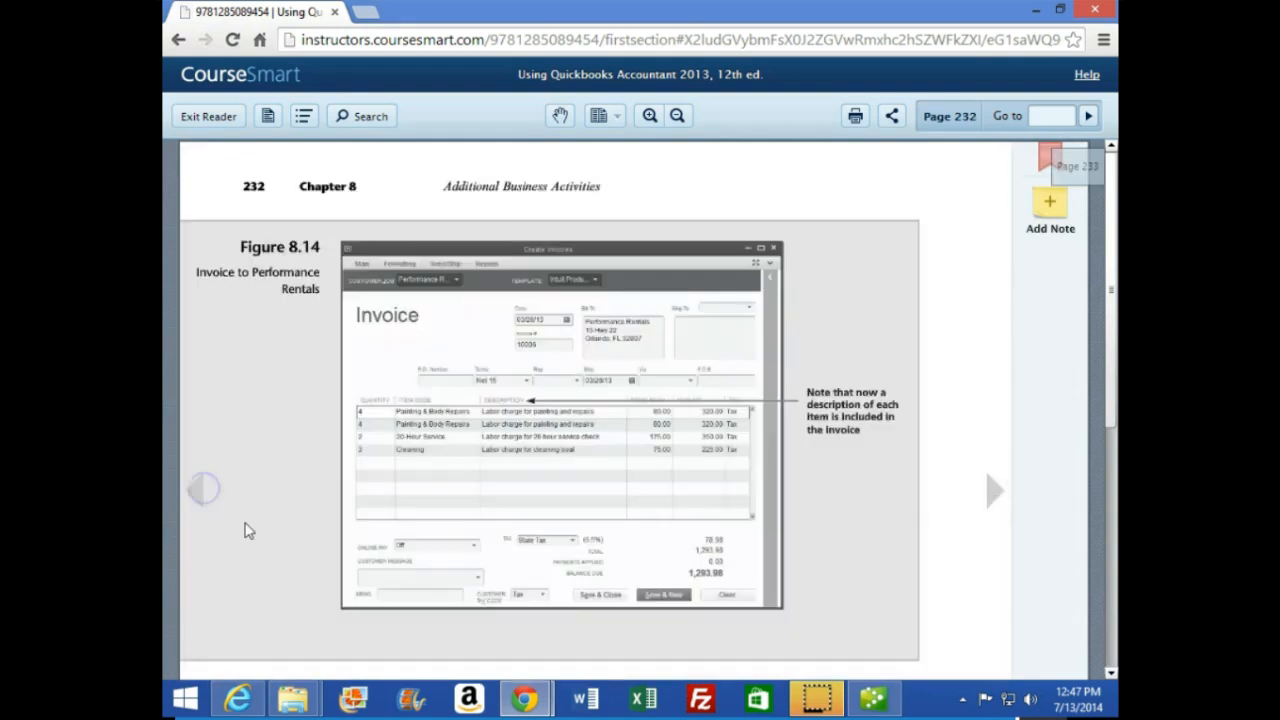
pyautogui.scroll(-5, 685, 518)
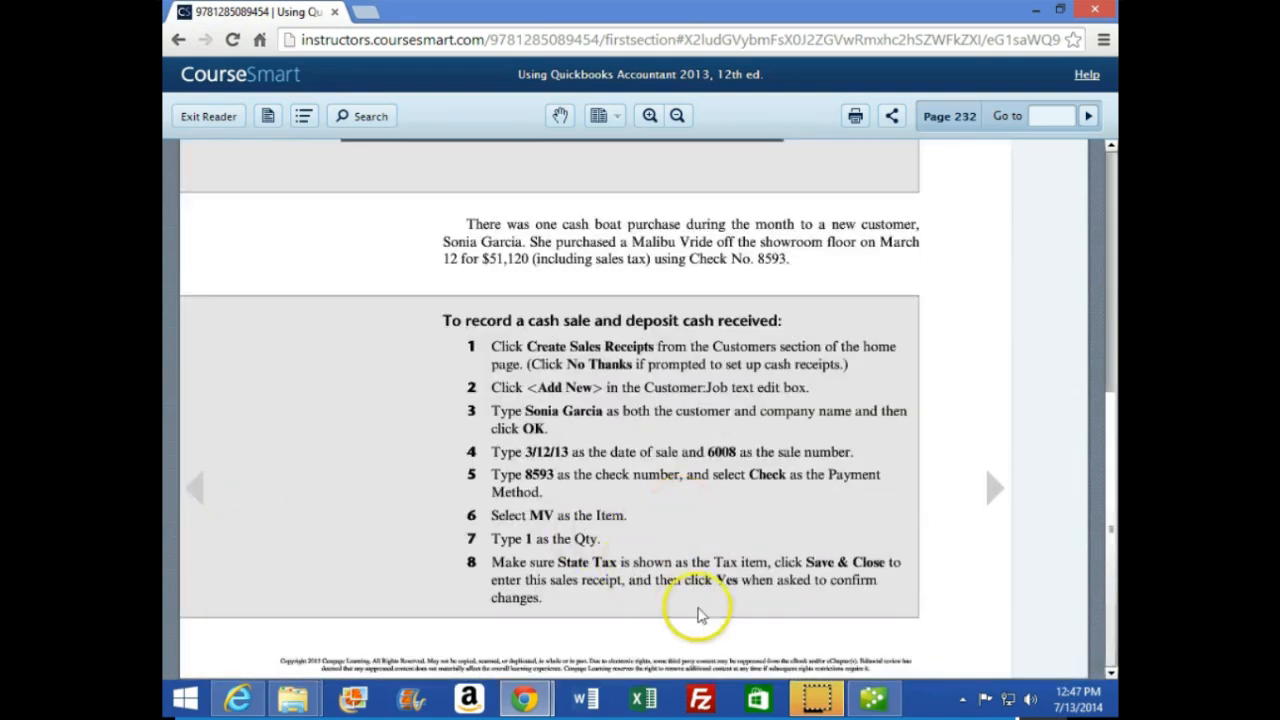
# Step: Switch to QuickBooks, create a sales receipt, and start adding a new customer from its customer field
pyautogui.click(873, 698)
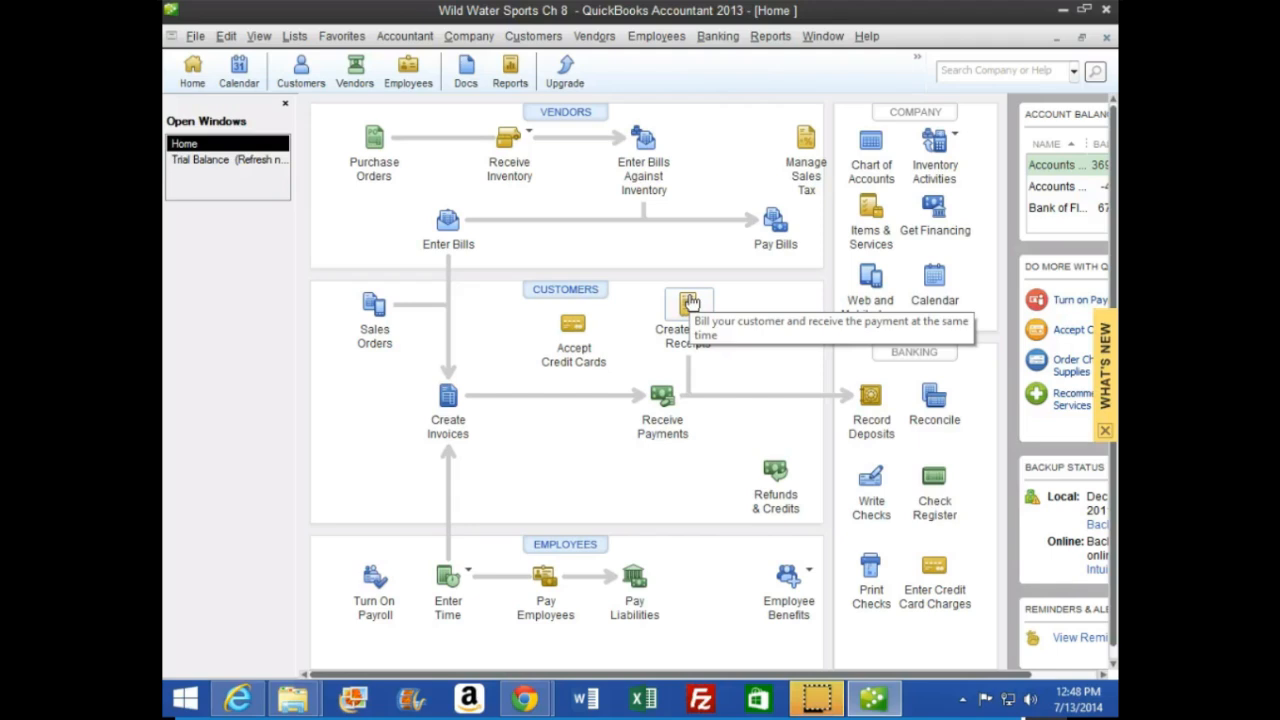
pyautogui.click(689, 302)
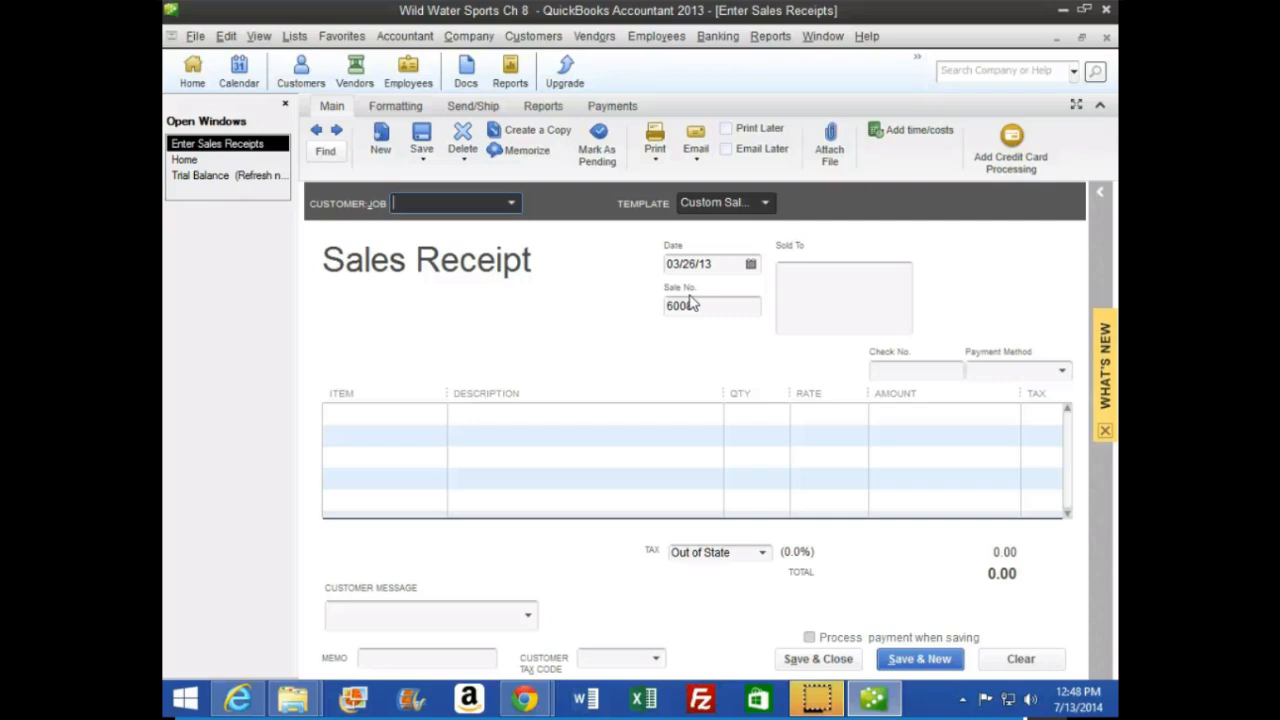
pyautogui.click(511, 205)
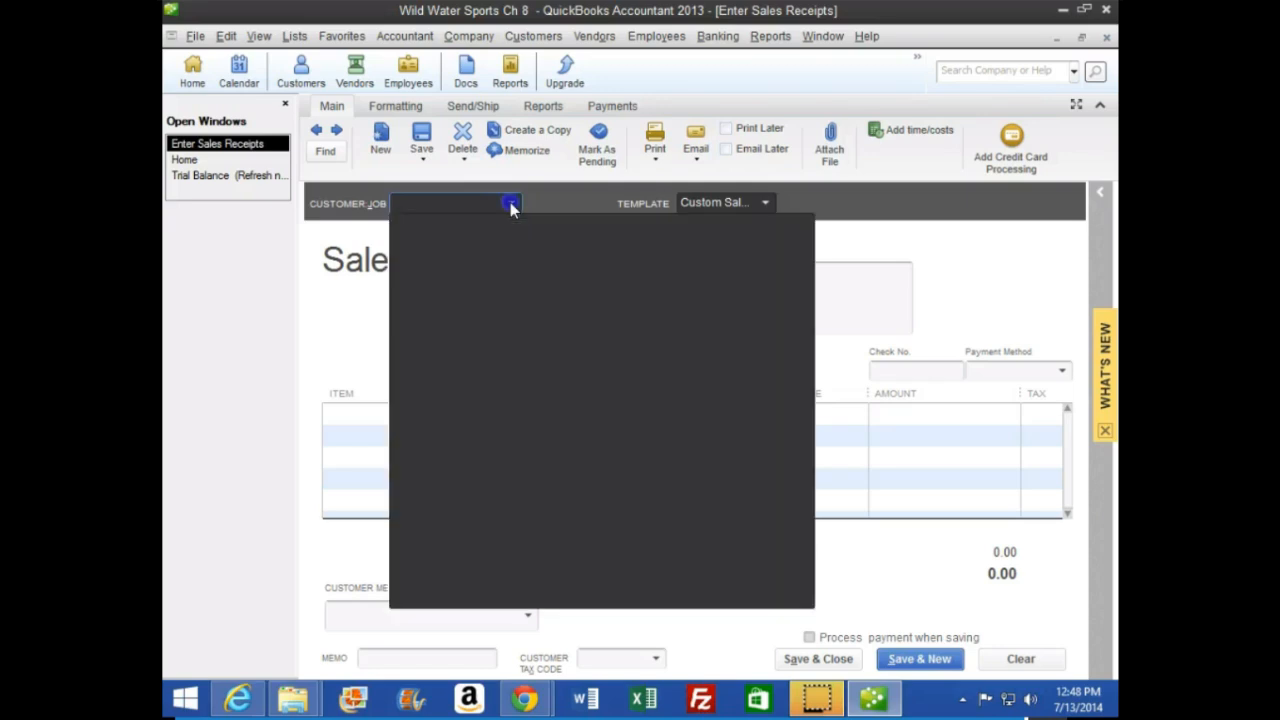
pyautogui.click(455, 230)
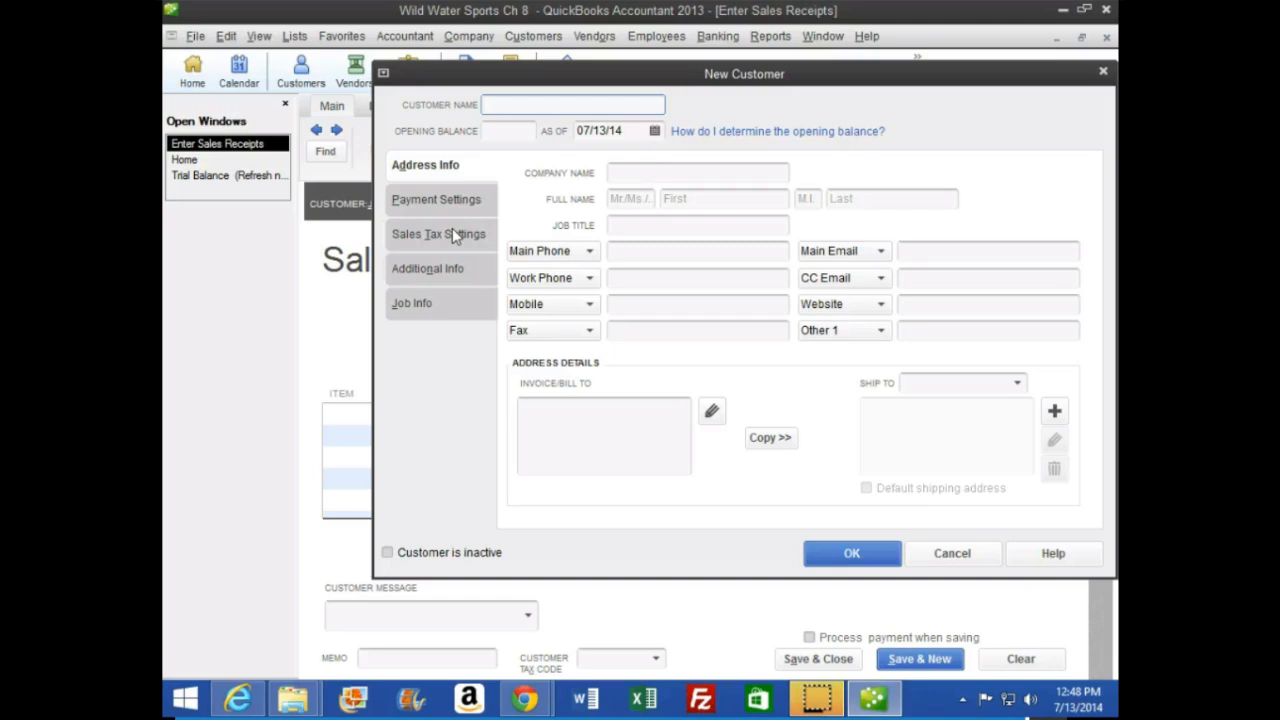
# Step: Enter the customer's full name as both customer and company name, set the opening balance date to 03/12/13, and save the customer
pyautogui.write('Sonia Garcia')
pyautogui.press('Tab')
pyautogui.press('Tab')
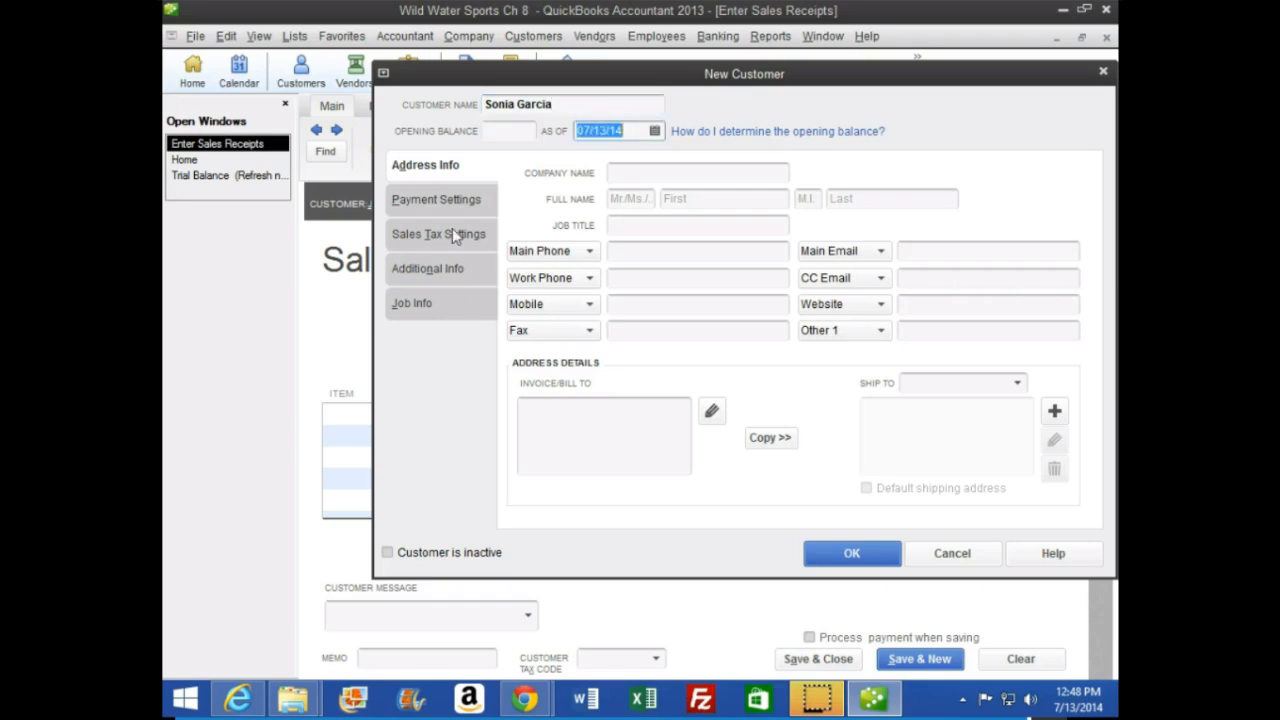
pyautogui.write('031213')
pyautogui.press('Tab')
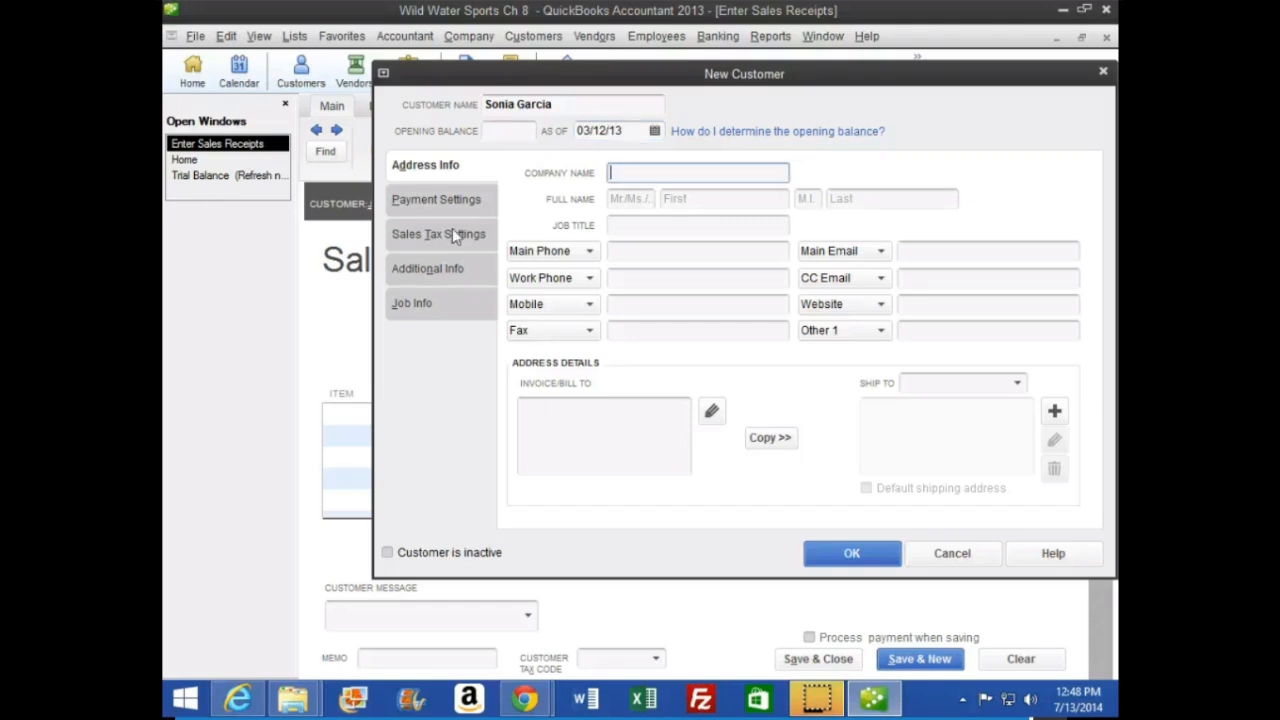
pyautogui.write('Sonia Garcia')
pyautogui.press('Tab')
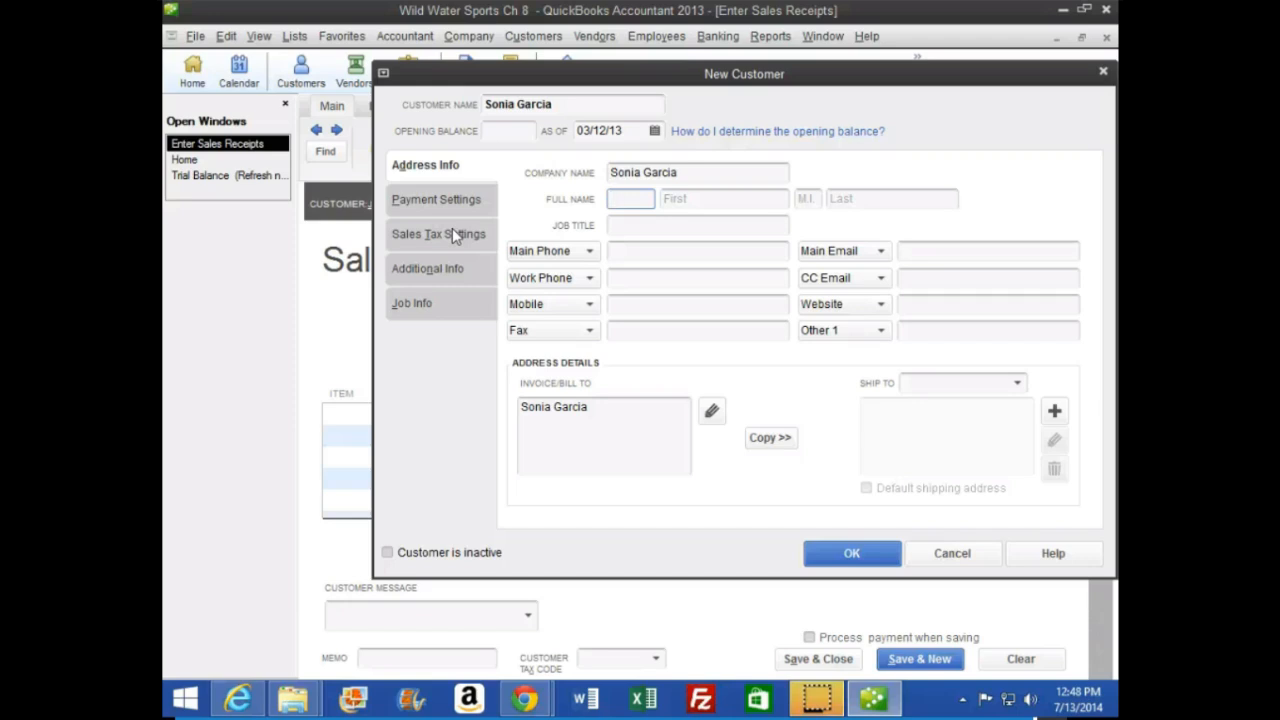
pyautogui.click(843, 560)
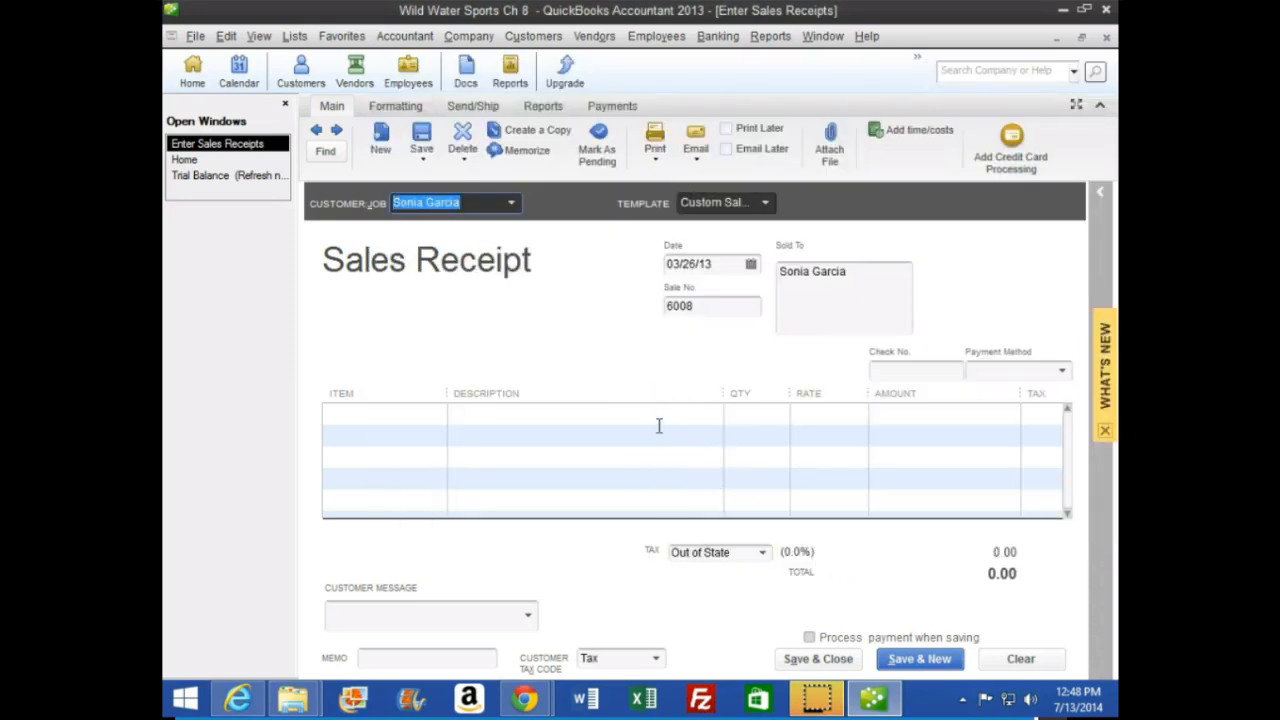
# Step: Date the sales receipt 03/12/13 and keep sale number 6008
pyautogui.press('Tab')
pyautogui.press('Tab')
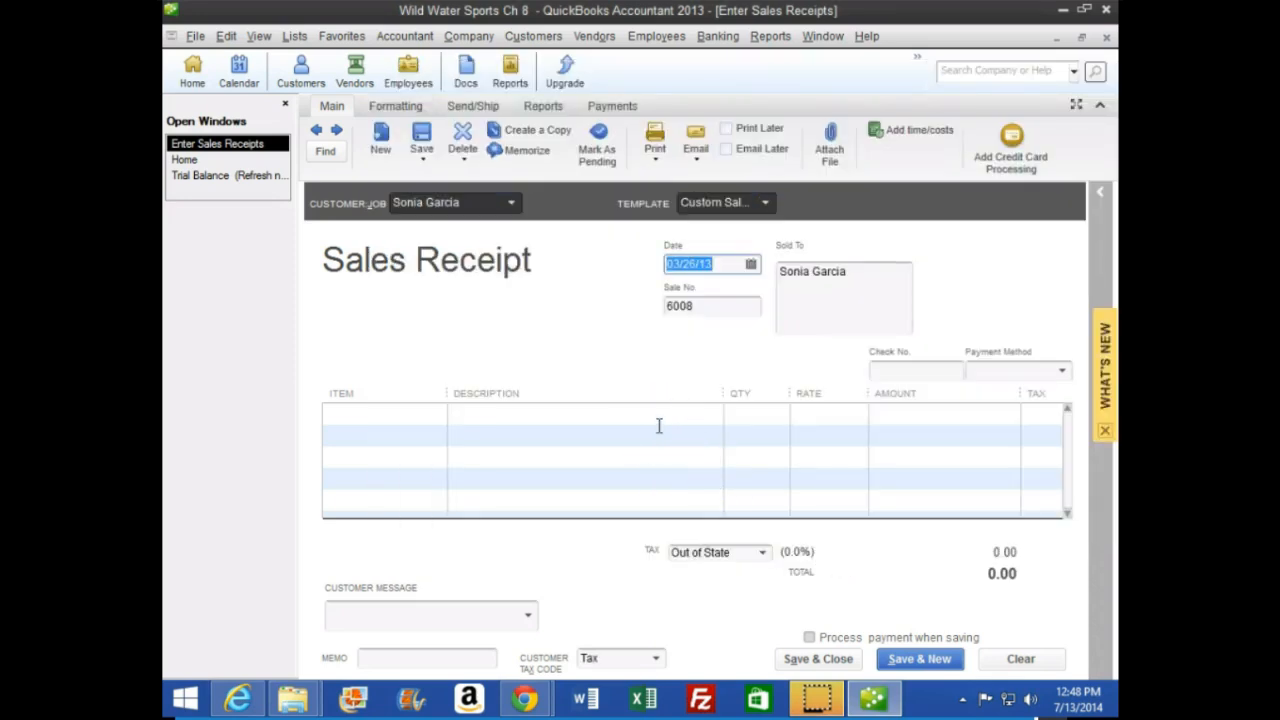
pyautogui.press('-')
pyautogui.press('-')
pyautogui.press('-')
pyautogui.press('-')
pyautogui.press('-')
pyautogui.press('-')
pyautogui.press('Tab')
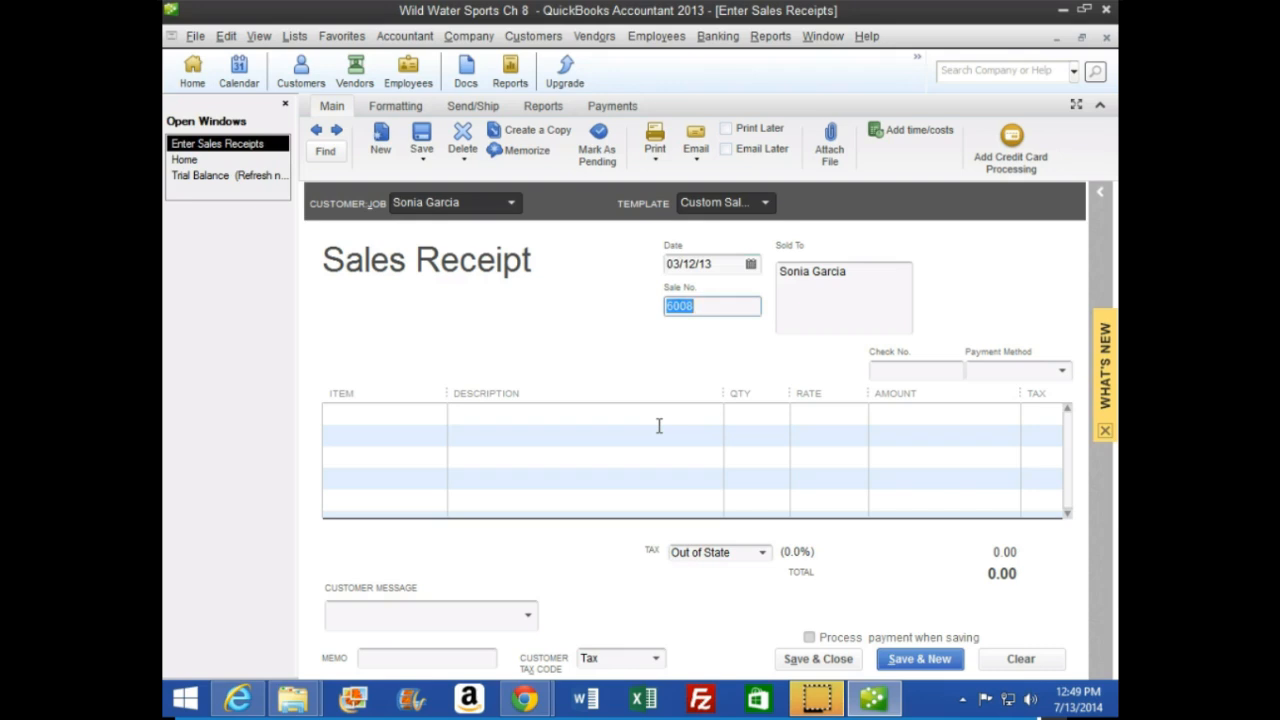
pyautogui.press('Tab')
pyautogui.press('Tab')
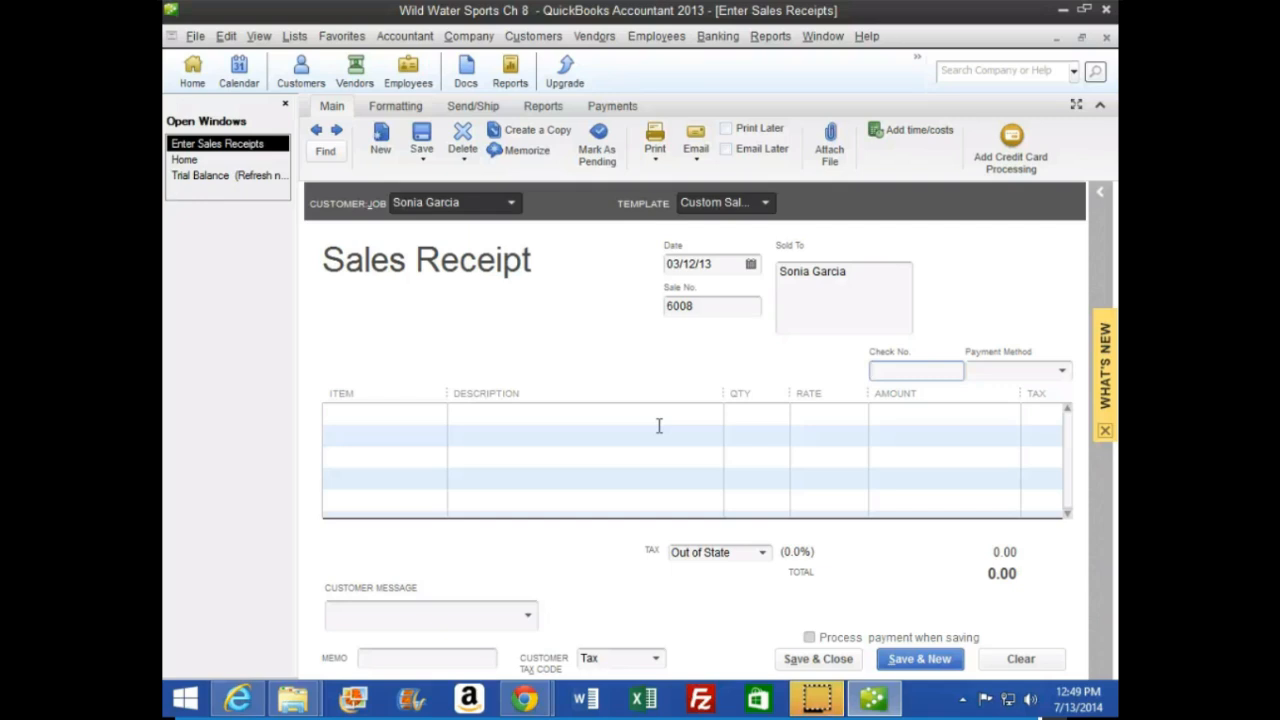
# Step: Enter check number 8593 and choose Check as the payment method on the sales receipt
pyautogui.write('8593')
pyautogui.press('Tab')
pyautogui.write('c')
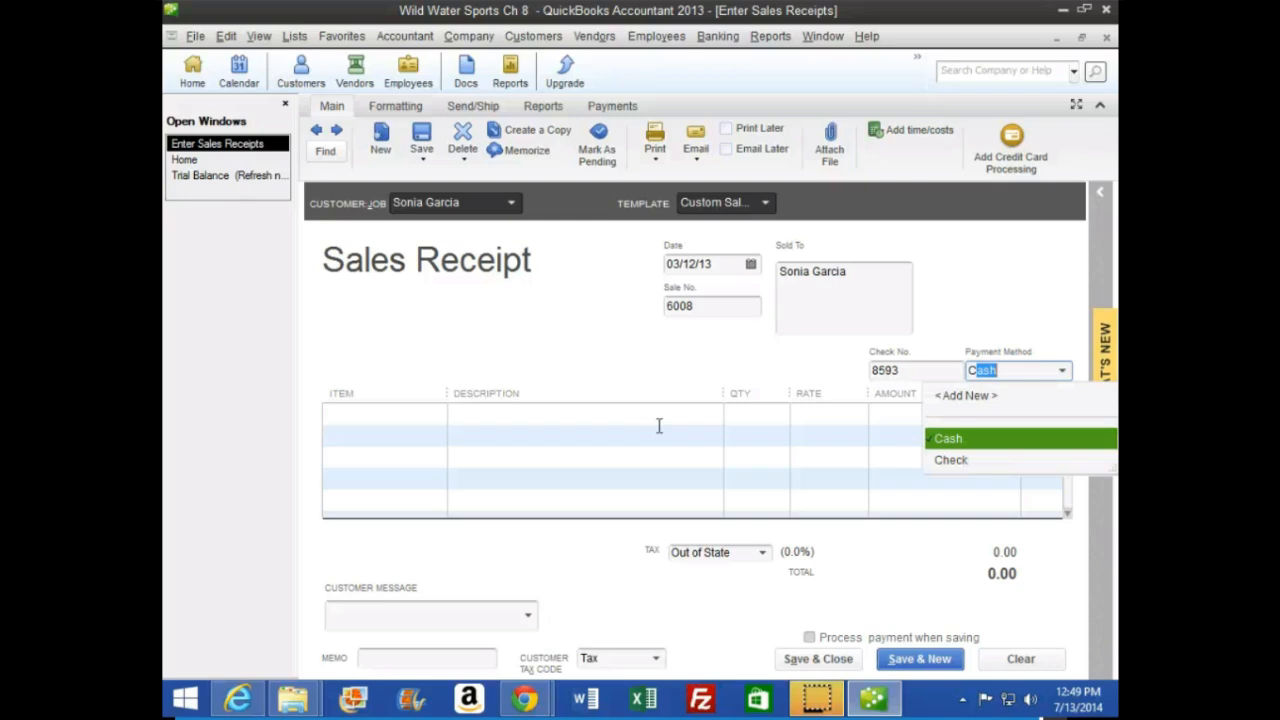
pyautogui.write('h')
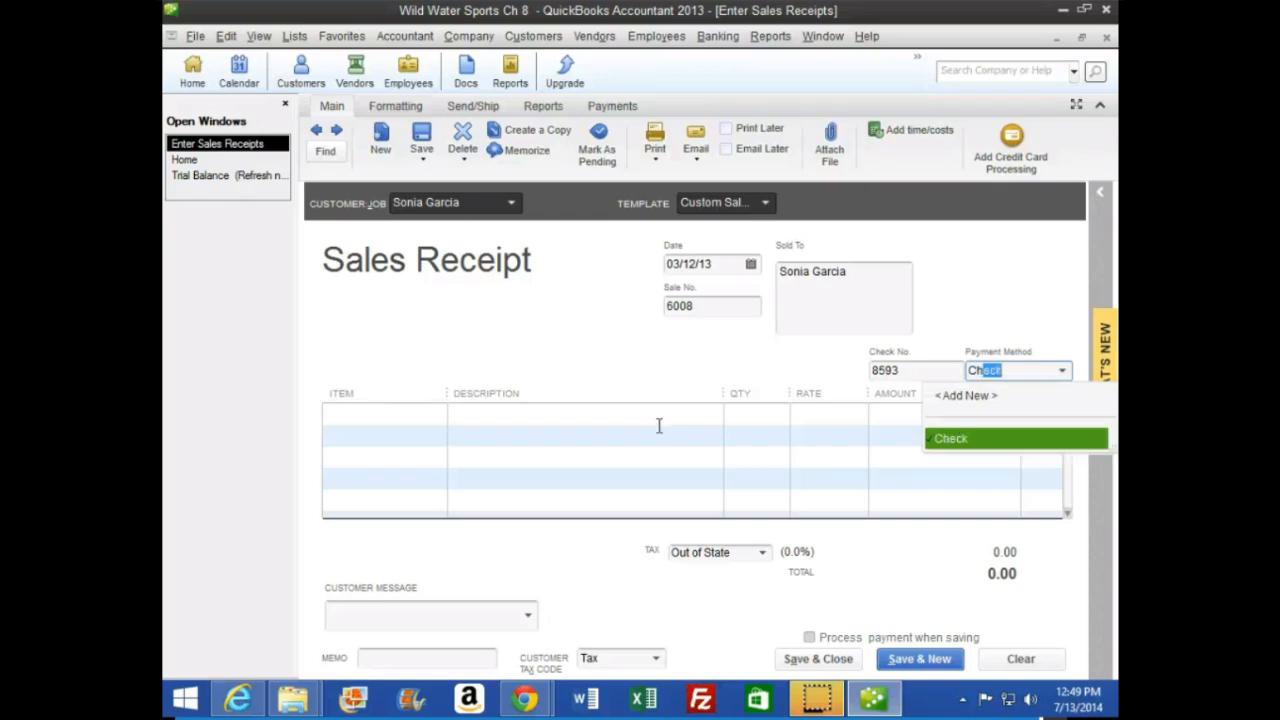
pyautogui.press('Tab')
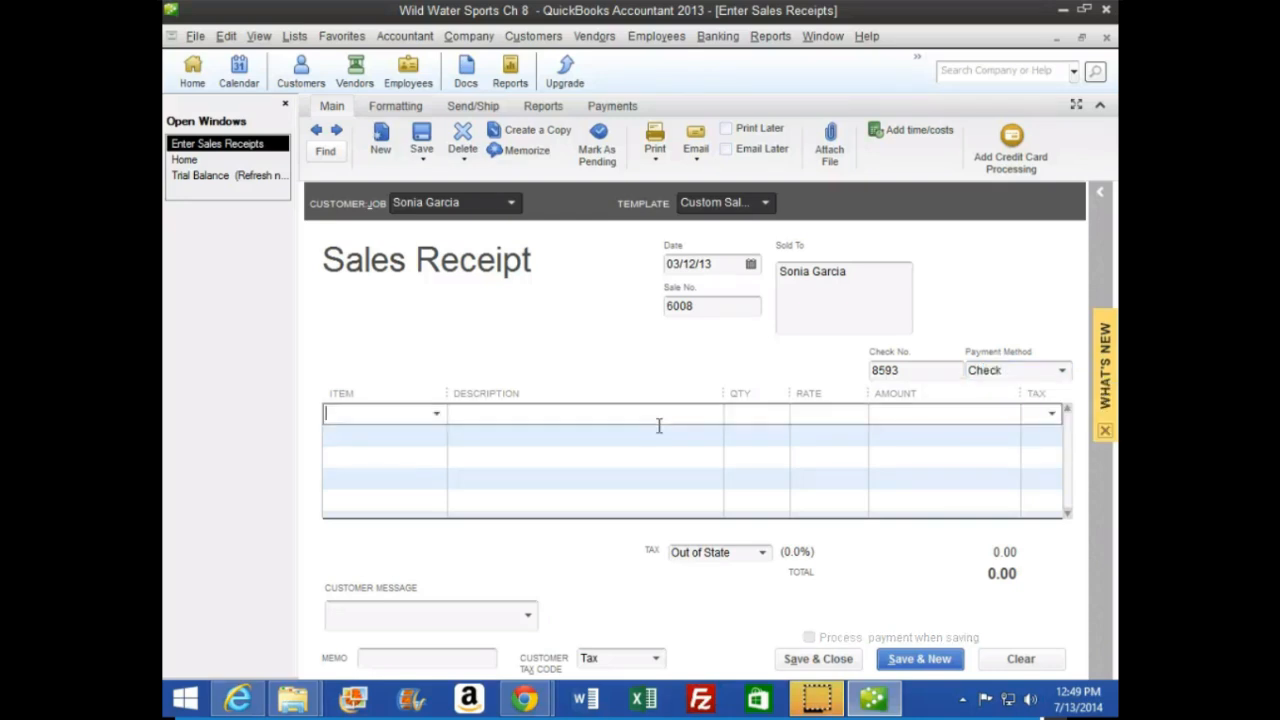
# Step: Add item MV (Malibu Vride) with quantity 1 to the receipt and apply State Tax
pyautogui.write('MV')
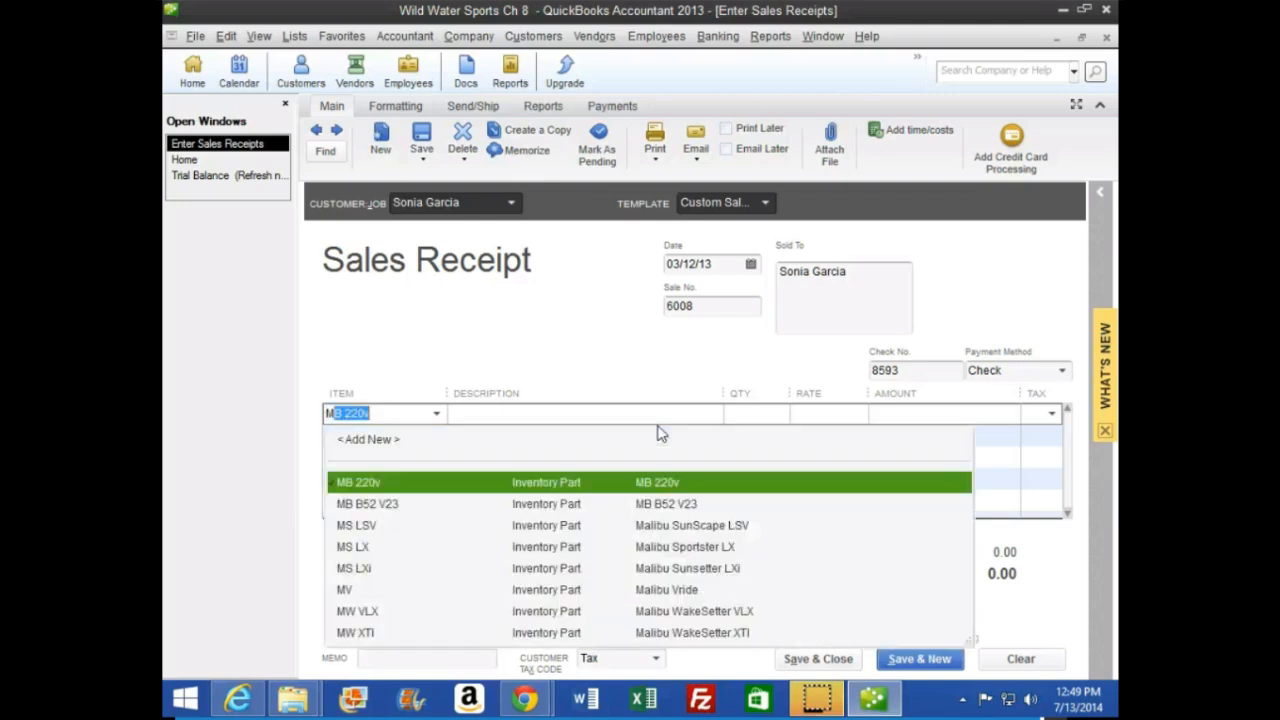
pyautogui.press('Tab')
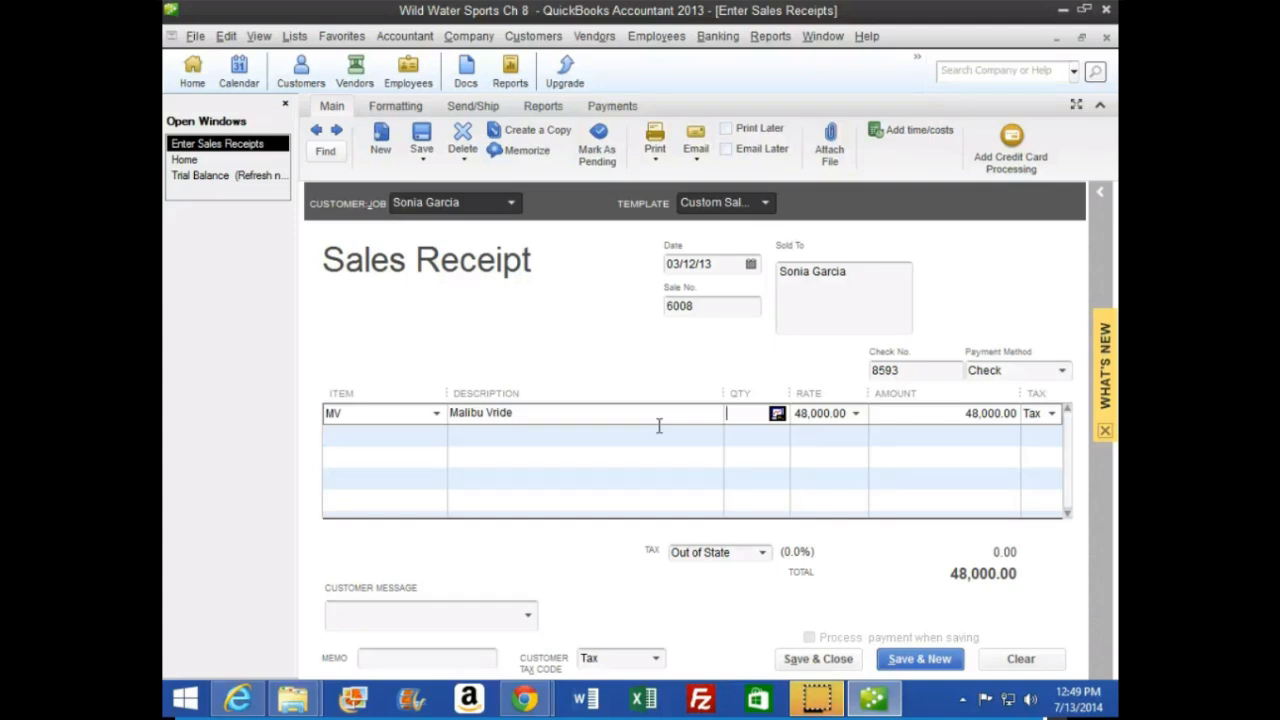
pyautogui.press('Tab')
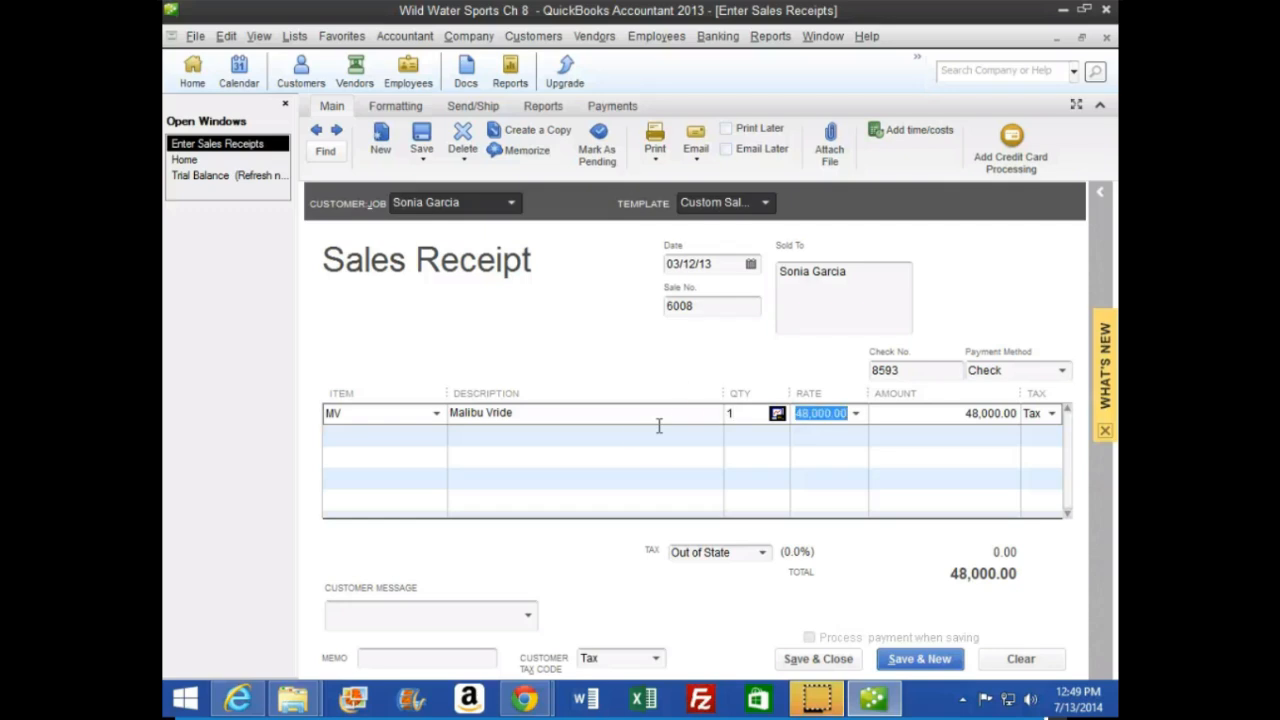
pyautogui.click(765, 558)
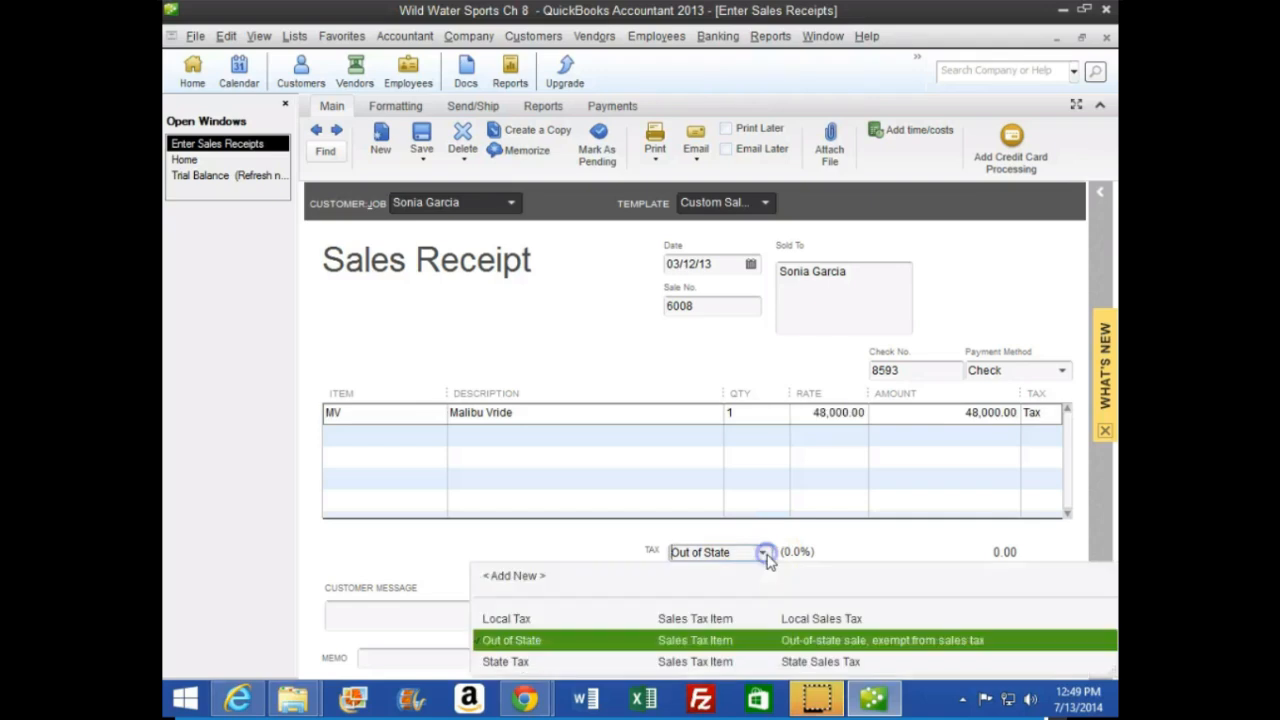
pyautogui.click(521, 664)
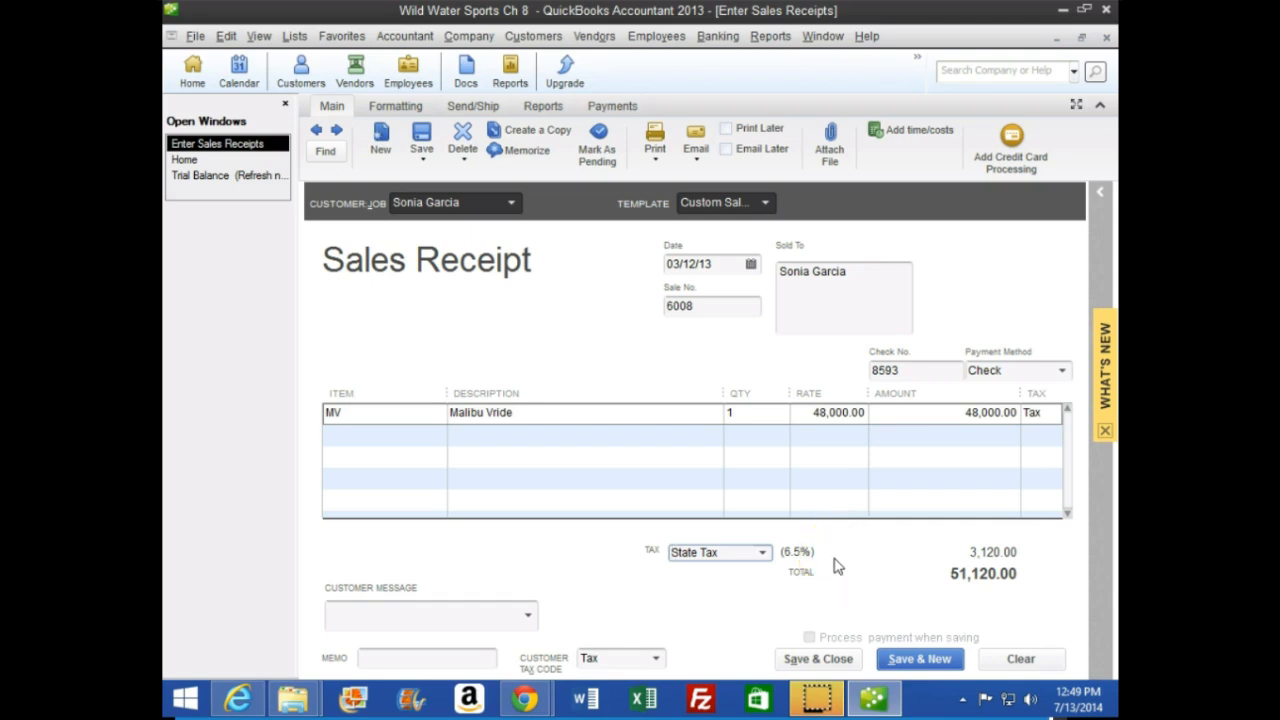
# Step: Save and close the sales receipt, keeping the new tax item for the customer and adding "Vride" to the spelling dictionary
pyautogui.click(829, 663)
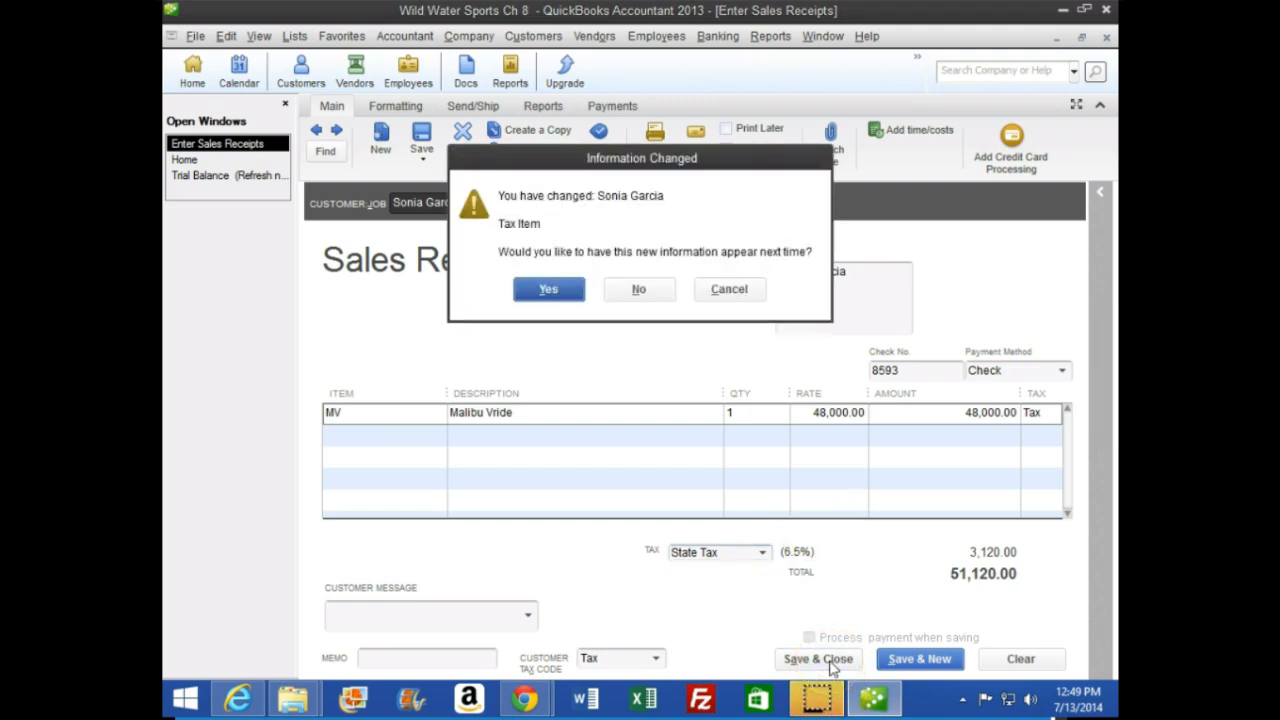
pyautogui.click(547, 292)
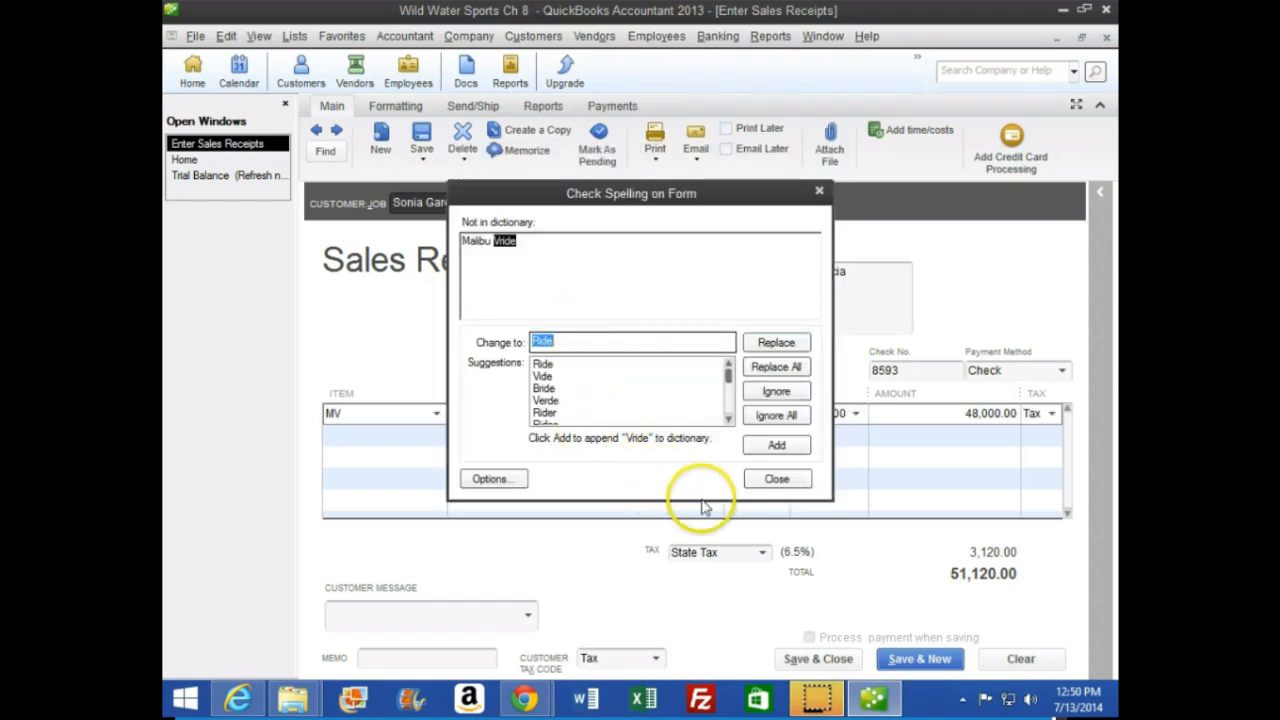
pyautogui.click(777, 447)
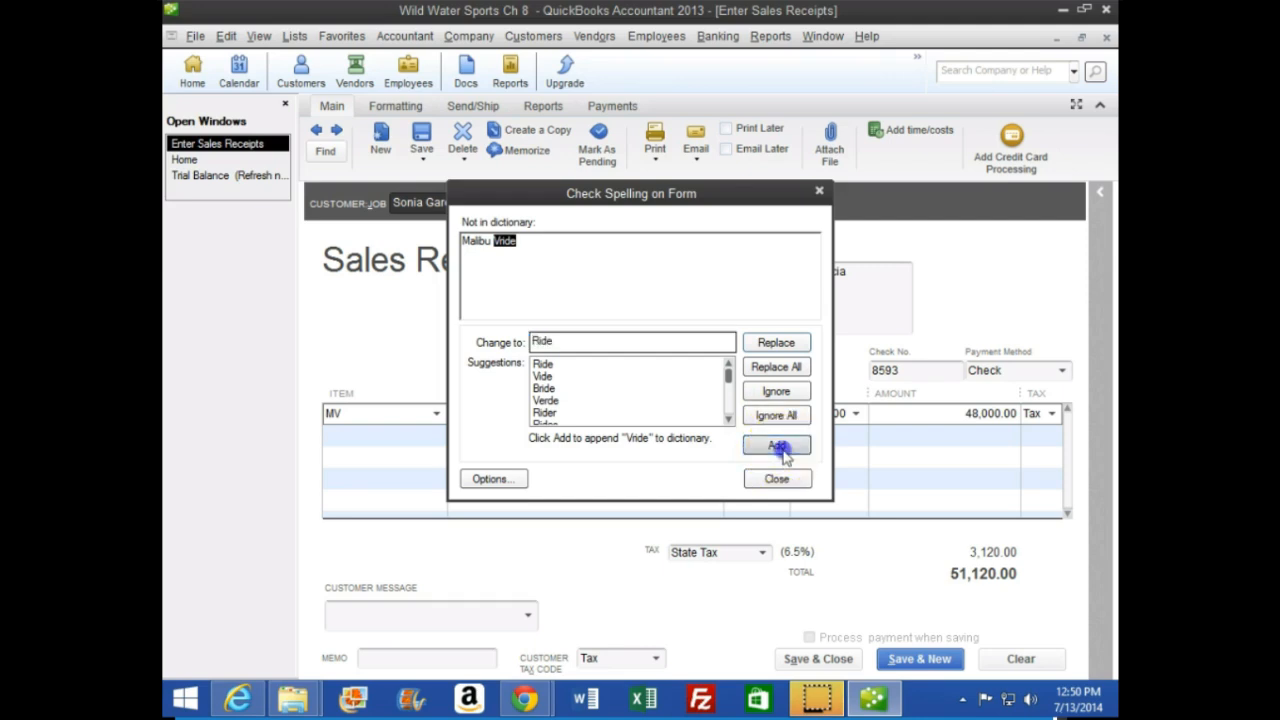
# Step: Check textbook steps 9 to 12 on page 233 in Chrome for recording the deposit, and return to QuickBooks
pyautogui.click(875, 700)
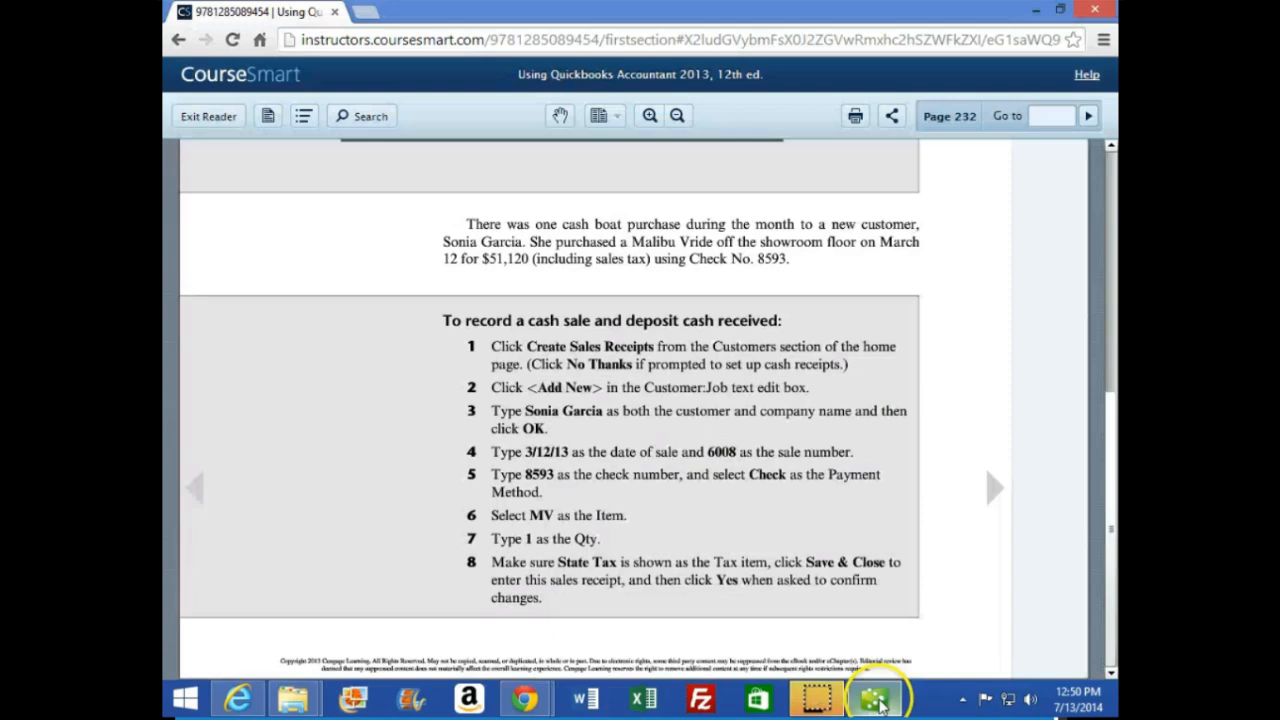
pyautogui.click(992, 496)
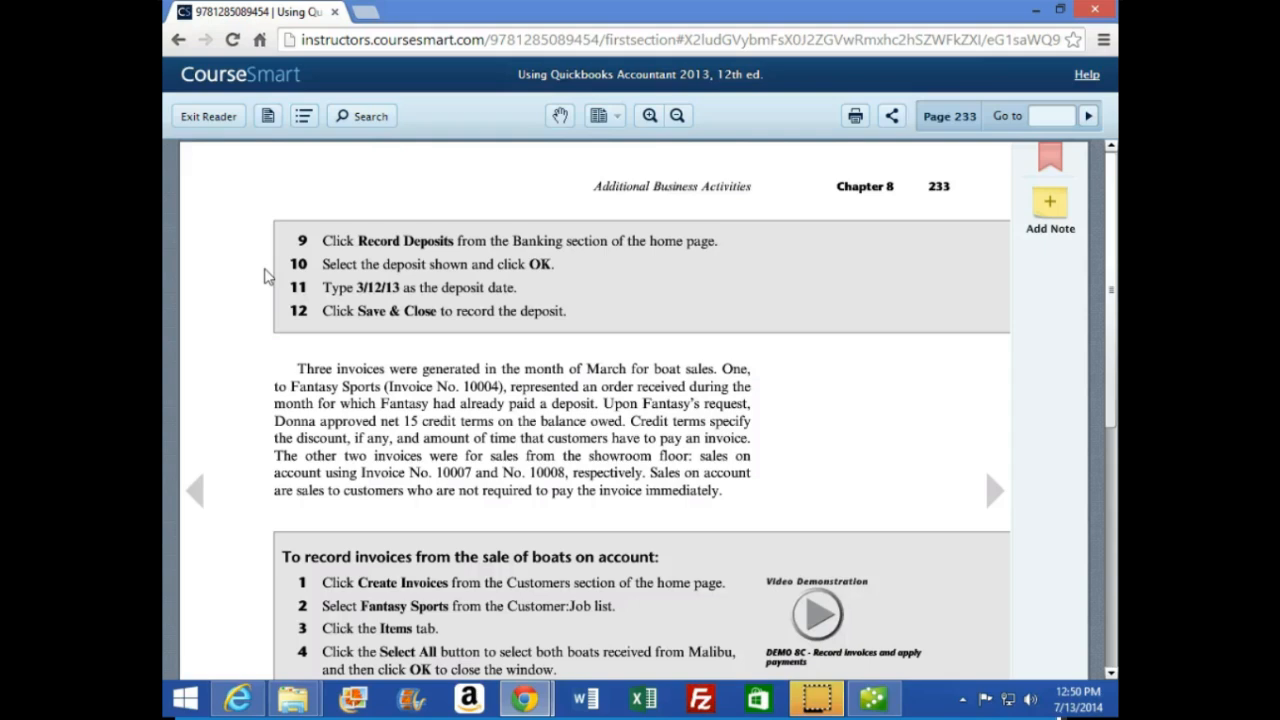
pyautogui.click(873, 695)
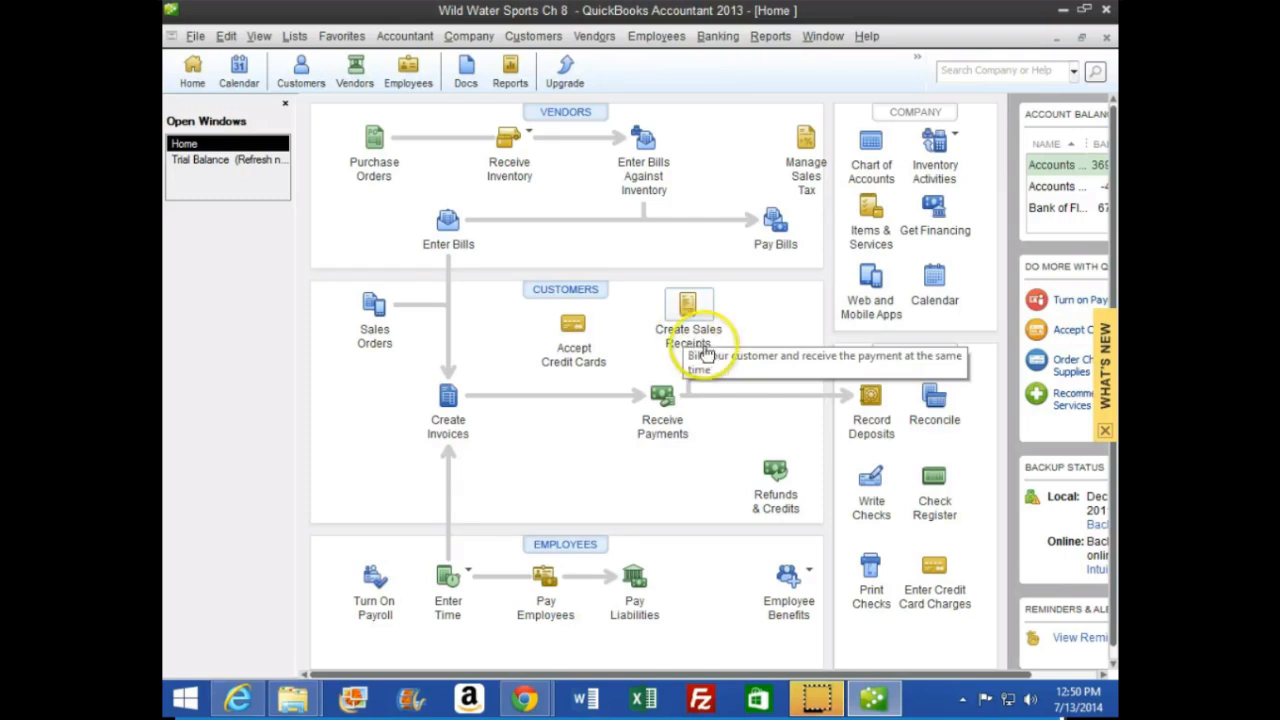
# Step: Deposit the check payment from sales receipt 6008 into Bank of Florida, dated 03/12/13, and save and close the deposit
pyautogui.click(866, 405)
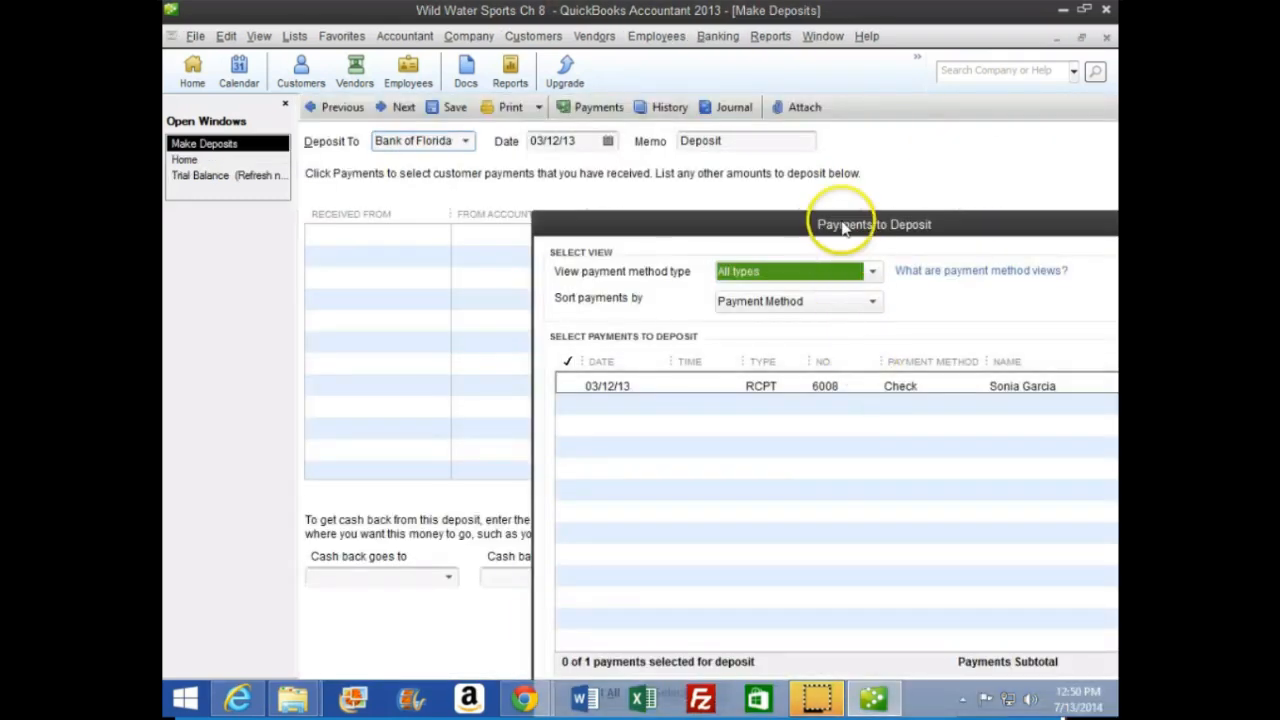
pyautogui.moveTo(838, 226); pyautogui.dragTo(588, 72)
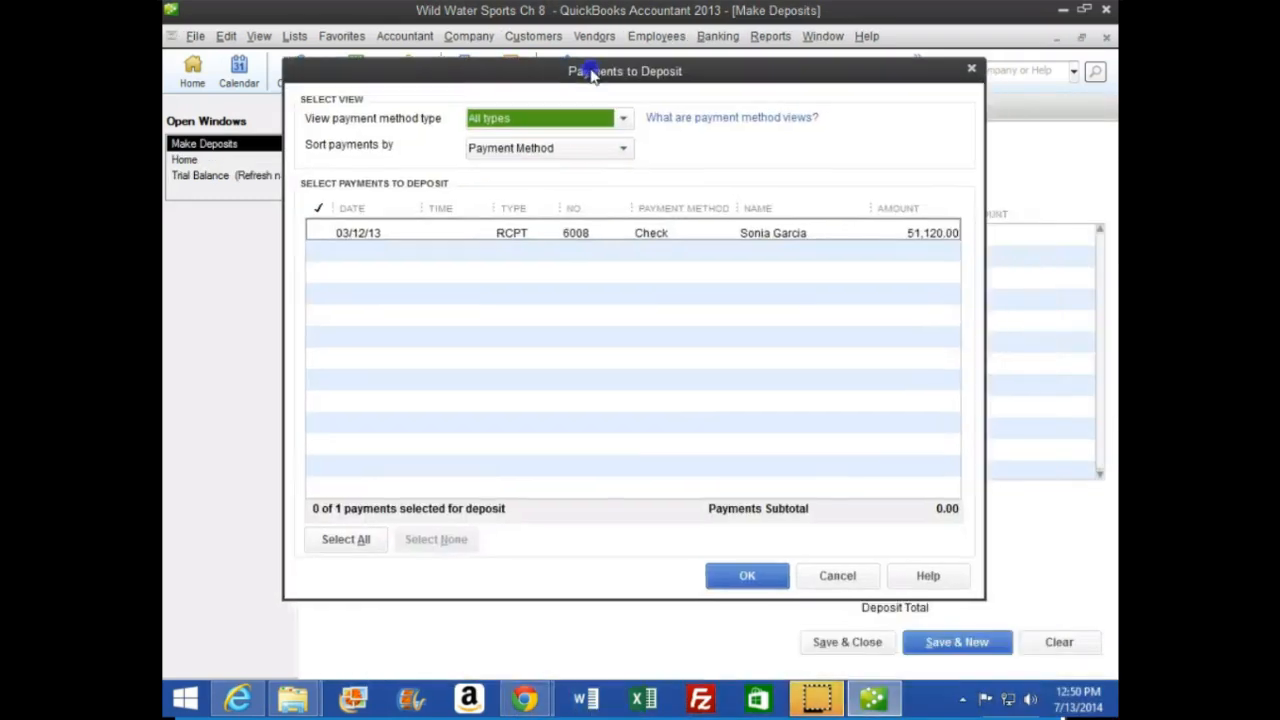
pyautogui.click(319, 231)
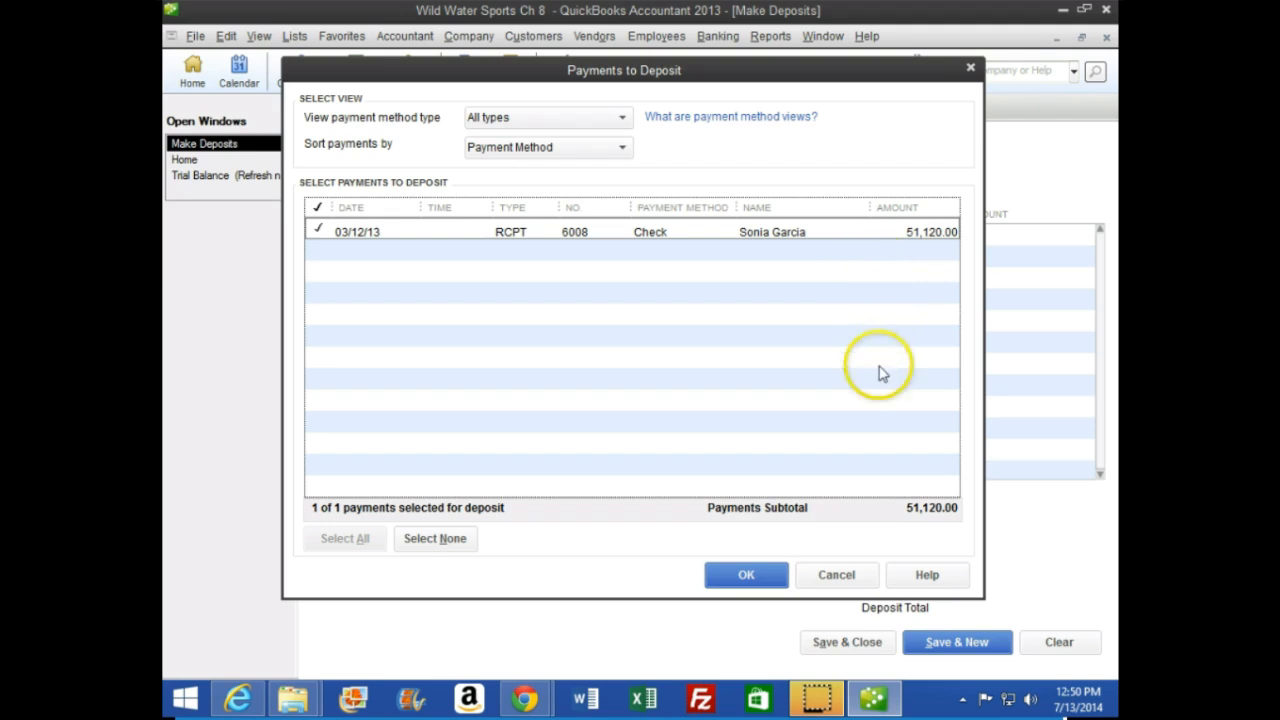
pyautogui.click(758, 578)
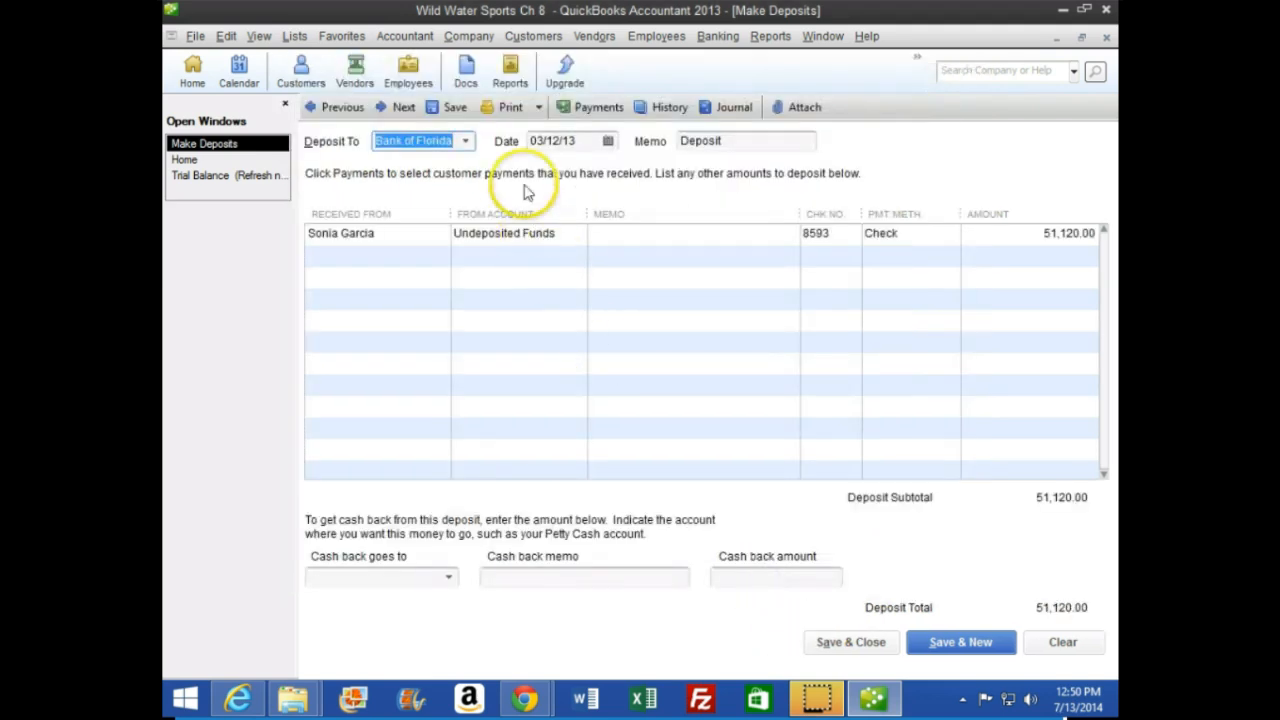
pyautogui.press('Tab')
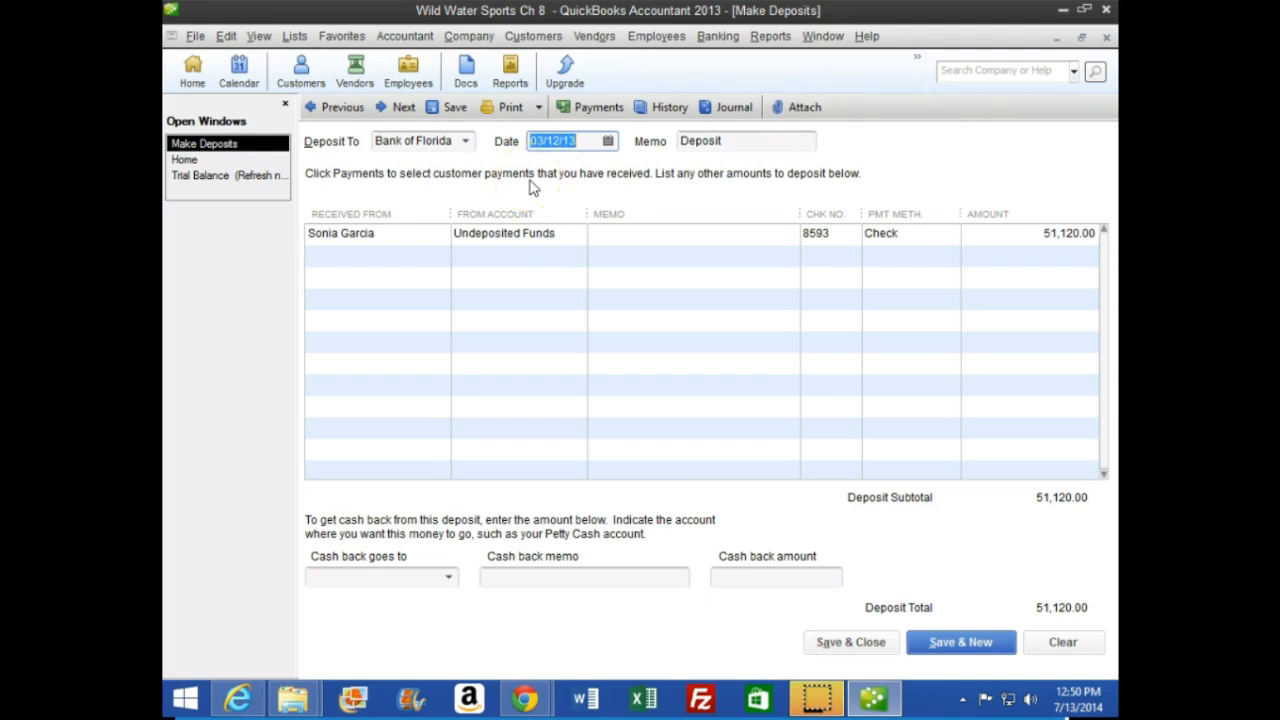
pyautogui.click(851, 642)
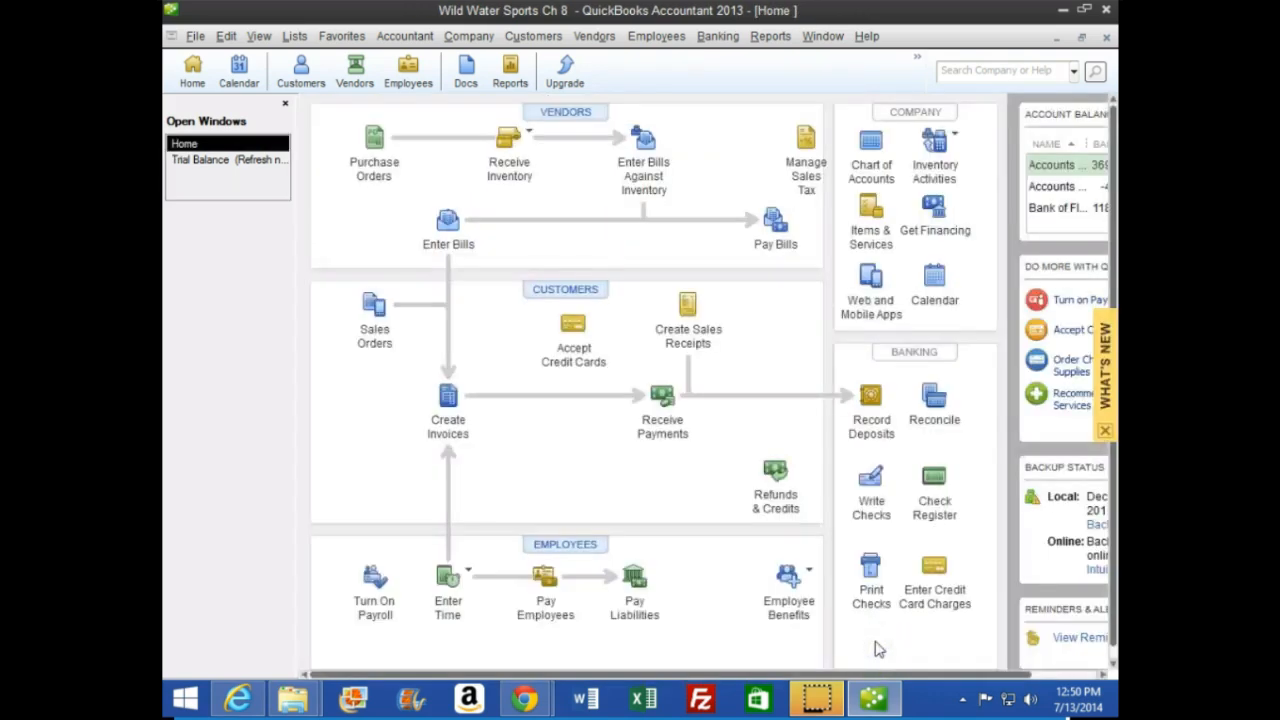
pyautogui.click(873, 700)
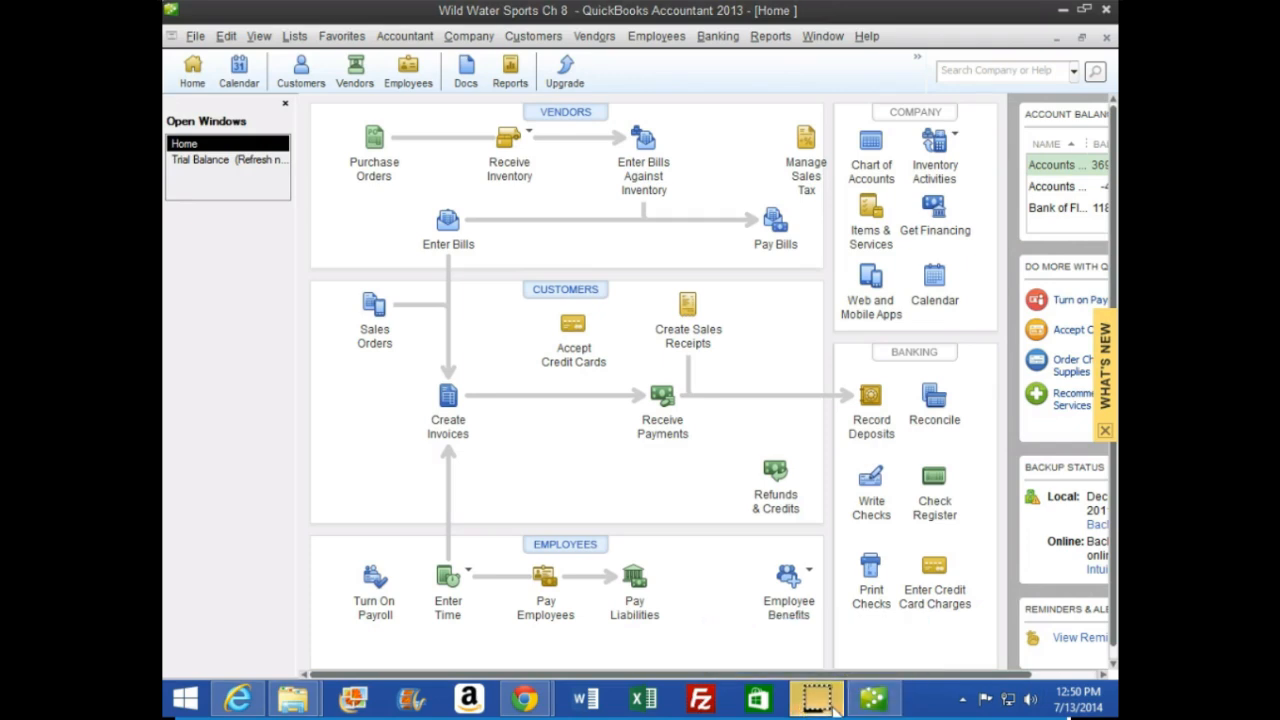